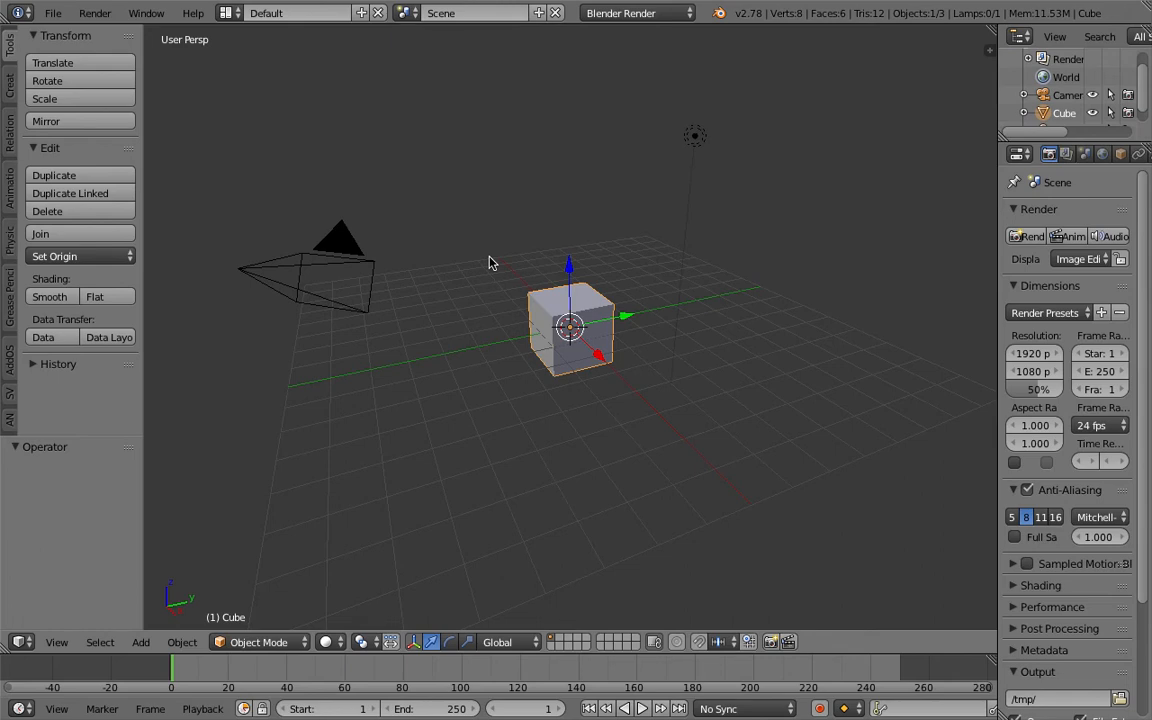
click(635, 13)
click(640, 12)
click(592, 88)
click(608, 14)
Move the default cube freely by about -7.8 in X, 4.8 in Y and 2.0 in Z.
middle_drag(586, 300, 689, 286)
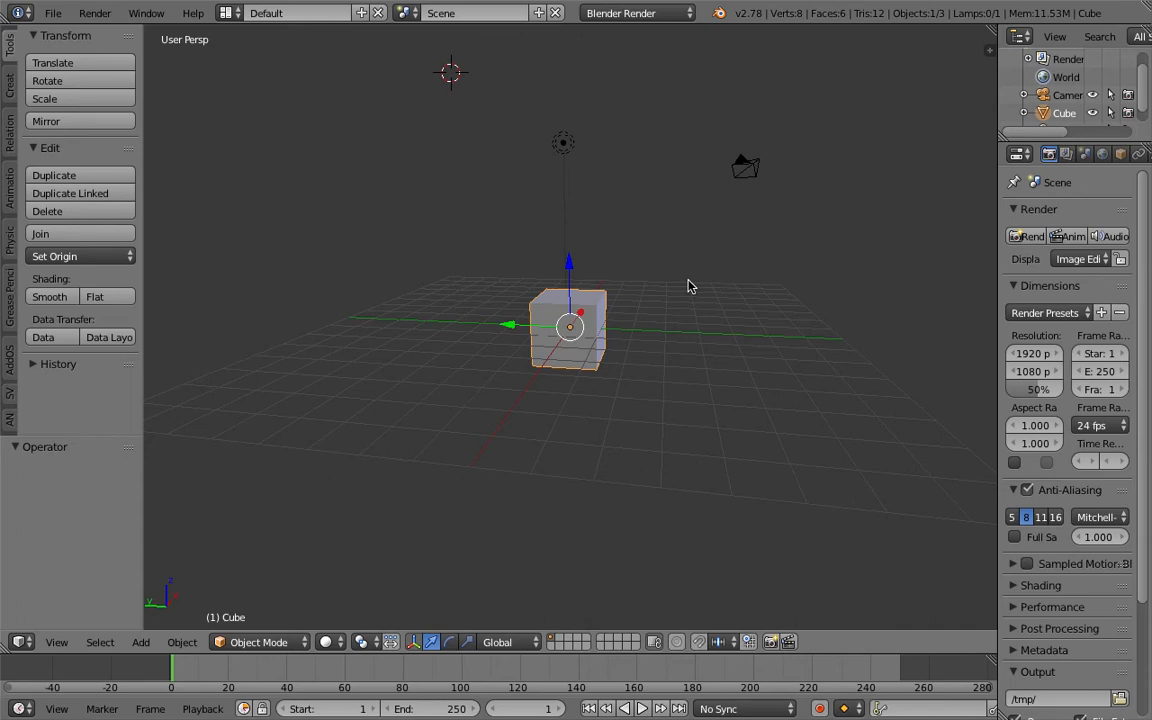
middle_drag(679, 291, 617, 352)
scroll(573, 329, up, 4)
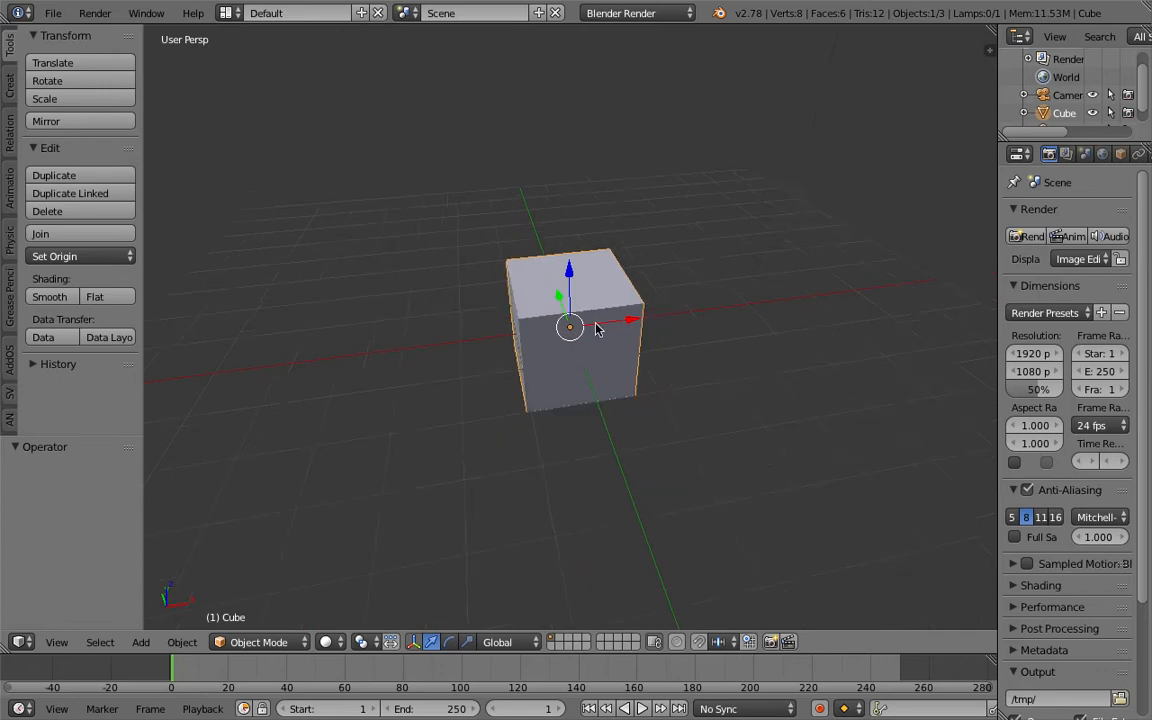
scroll(643, 327, down, 3)
scroll(601, 318, up, 1)
key(g)
click(310, 240)
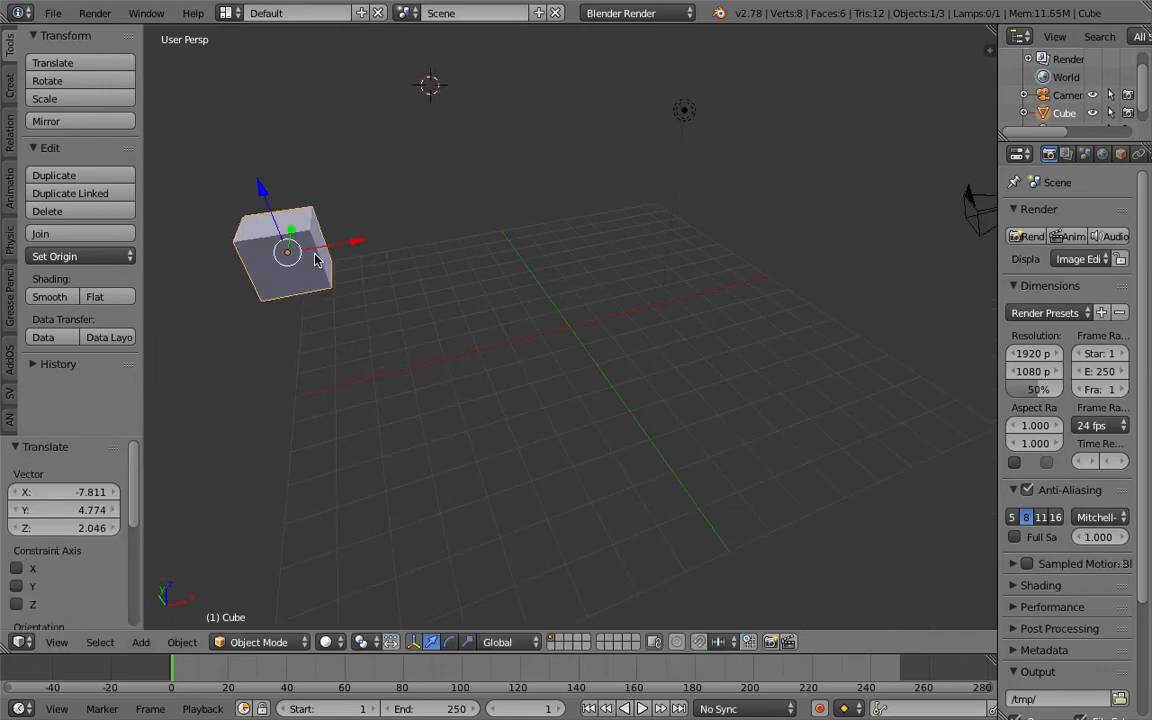
Duplicate the cube twice, placing the second copy about -3.9 in X, -0.2 in Y and -2.3 in Z from the first.
key(shift+d)
click(380, 310)
key(shift+d)
click(298, 413)
Duplicate all three cubes by about 8.0 in X, -2.2 in Y and 1.3 in Z, and join the copies into one object.
right_click(280, 228)
right_click(268, 372)
right_click(278, 226)
shift+right_click(360, 293)
shift+right_click(268, 334)
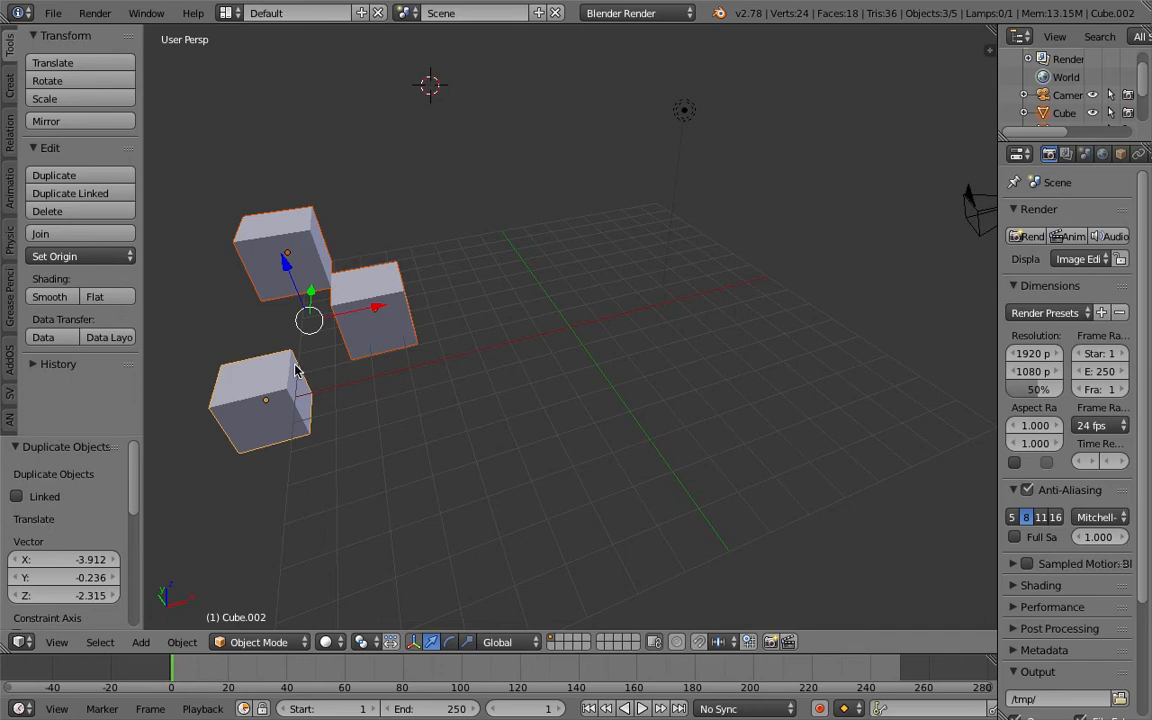
key(shift+d)
click(560, 288)
middle_drag(560, 288, 592, 285)
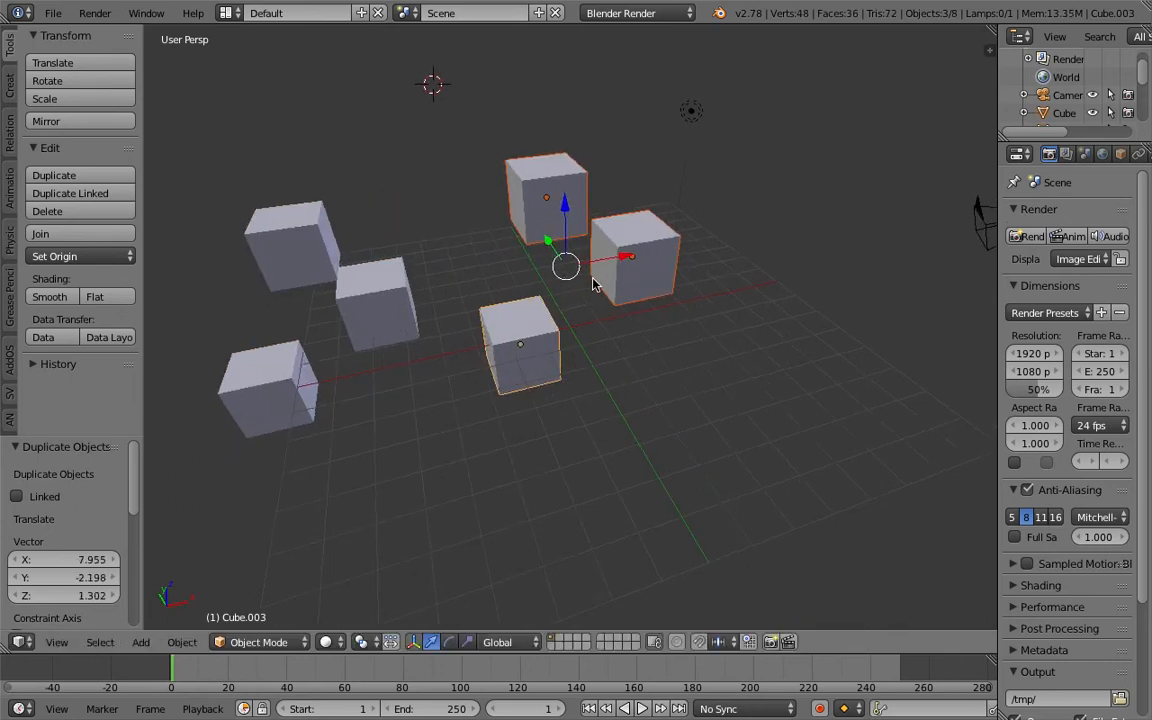
key(ctrl+j)
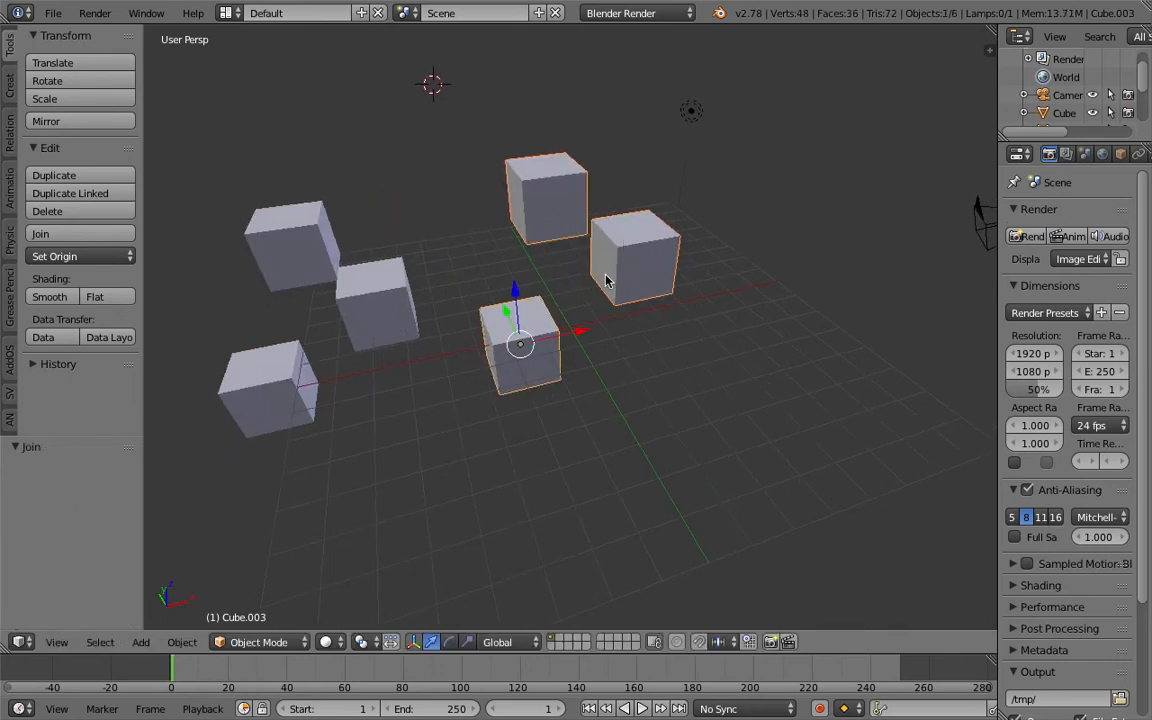
key(r)
key(r)
right_click(570, 319)
click(569, 319)
Delete the three original separate cubes, keeping the joined object.
middle_drag(566, 274, 541, 266)
right_click(295, 250)
right_click(377, 305)
right_click(295, 250)
shift+right_click(377, 305)
shift+right_click(310, 362)
key(x)
click(314, 362)
Select the joined cubes object and switch it to Vertex Paint mode.
right_click(592, 232)
middle_drag(592, 232, 593, 147)
scroll(540, 264, up, 2)
scroll(558, 252, down, 1)
scroll(545, 252, down, 1)
middle_drag(501, 237, 563, 265)
scroll(566, 239, down, 1)
scroll(509, 216, up, 3)
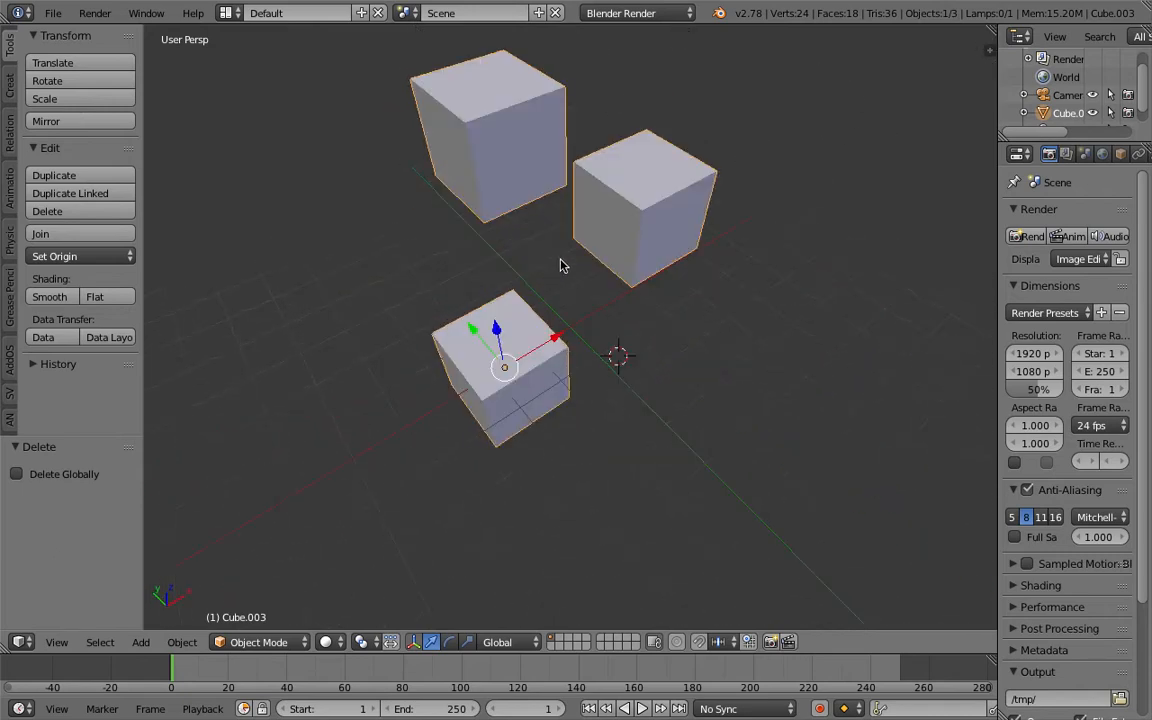
scroll(563, 267, down, 2)
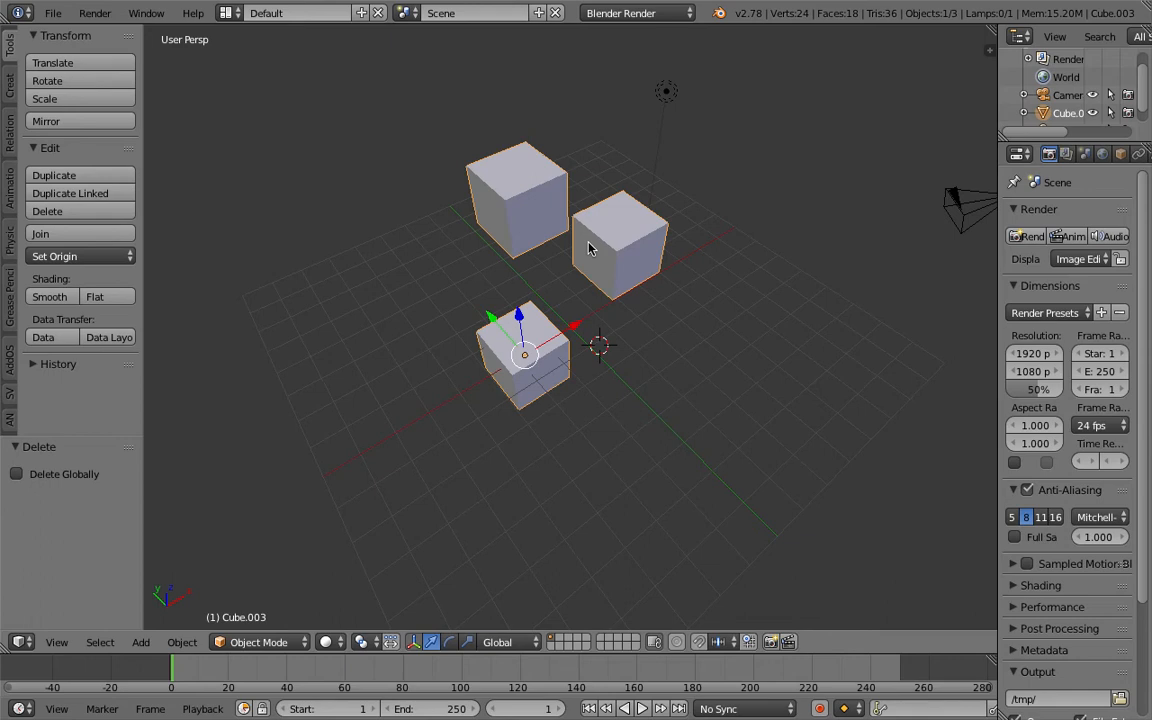
middle_drag(589, 248, 504, 429)
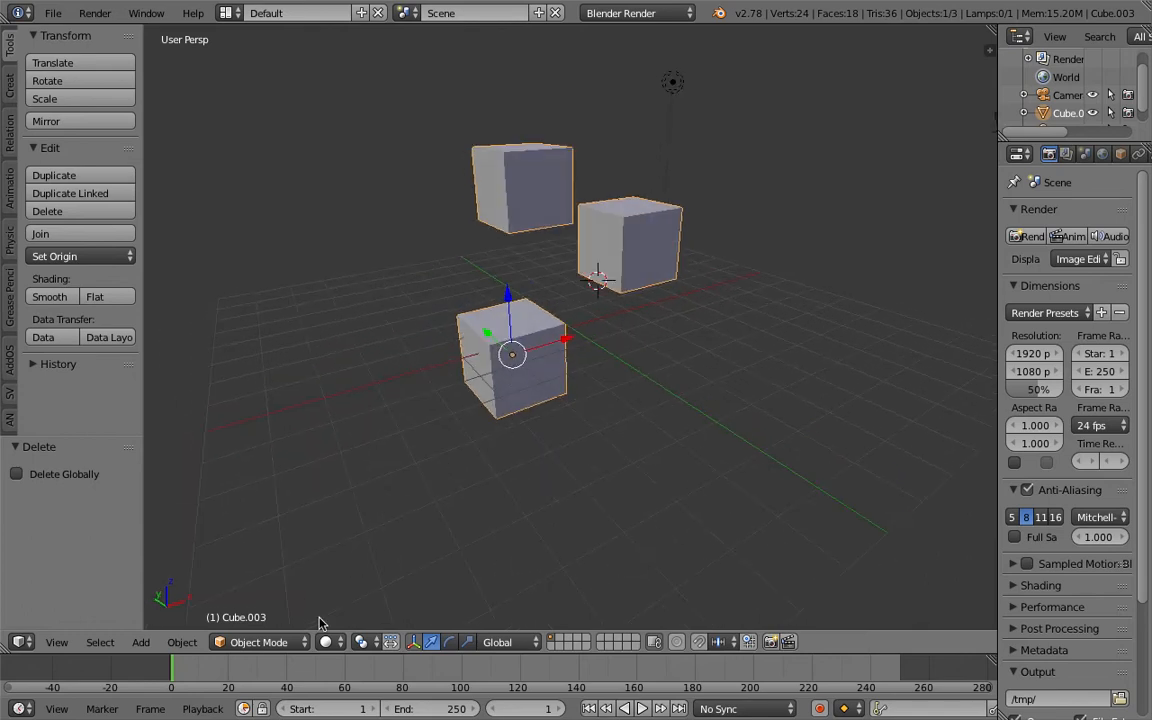
click(258, 642)
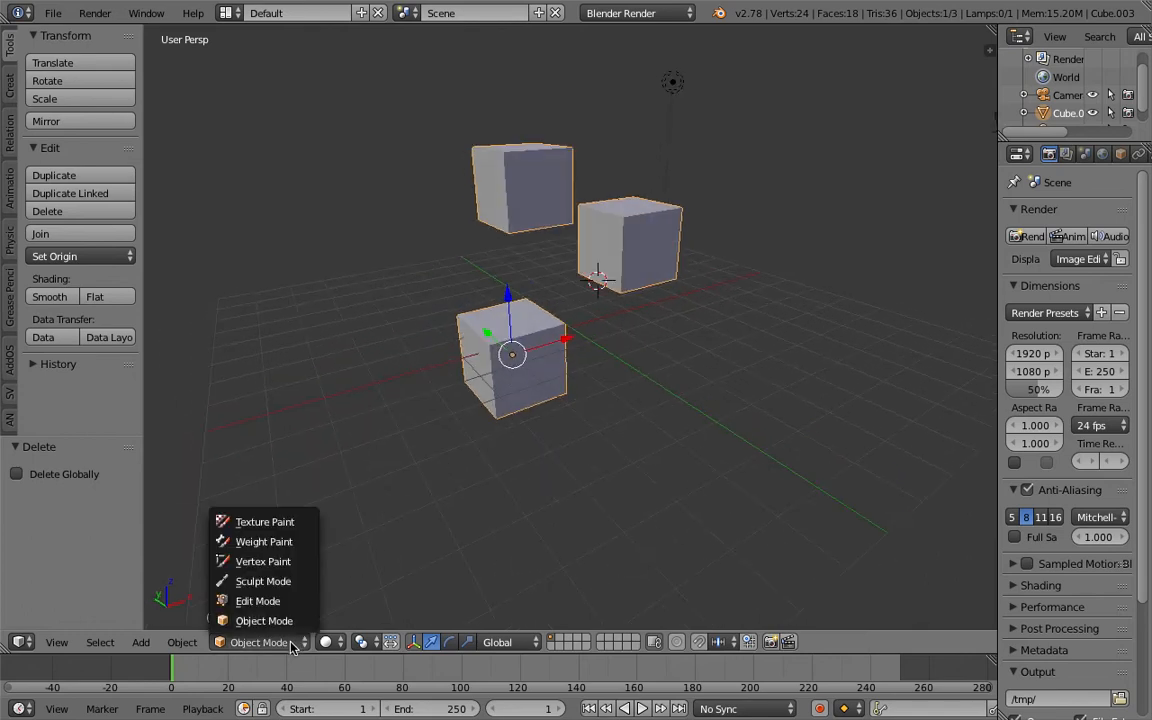
click(264, 562)
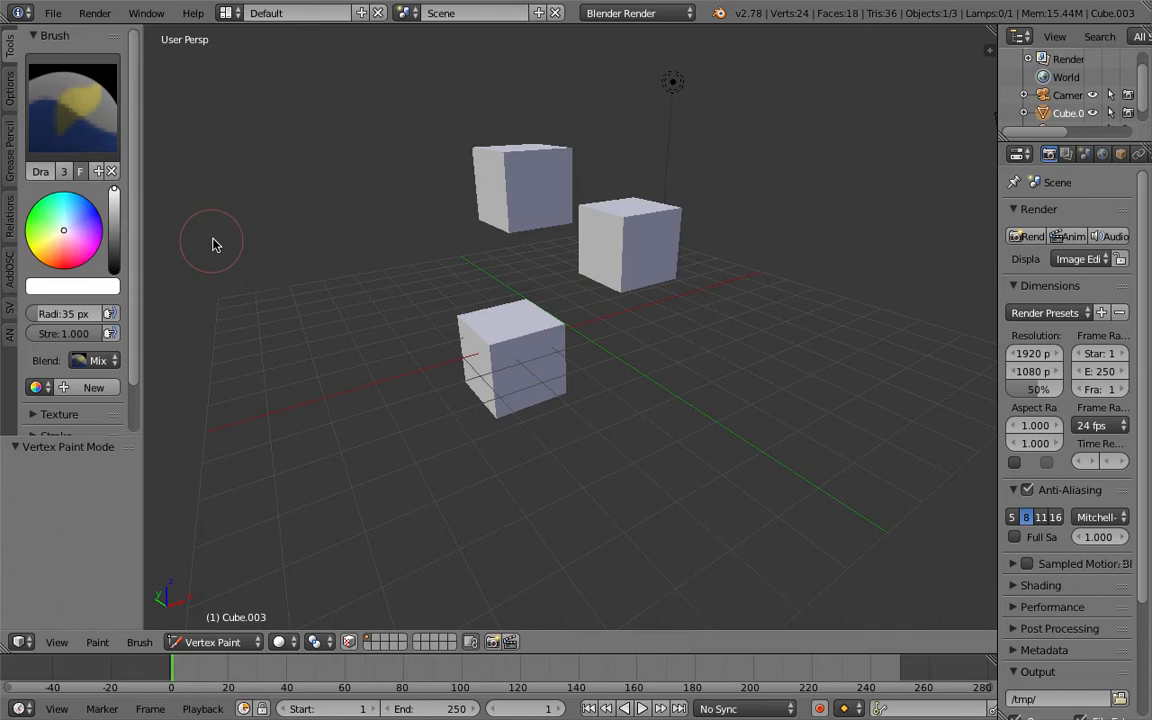
Paint the upper edges and corners of the highest cube red.
click(69, 266)
drag(503, 162, 461, 141)
middle_drag(461, 141, 503, 204)
drag(495, 190, 480, 210)
middle_drag(480, 210, 508, 135)
Paint green on the lower part of the highest cube's side and on the side of the middle cube.
click(25, 219)
drag(392, 252, 411, 280)
middle_drag(411, 280, 489, 221)
drag(489, 221, 503, 238)
middle_drag(503, 238, 472, 242)
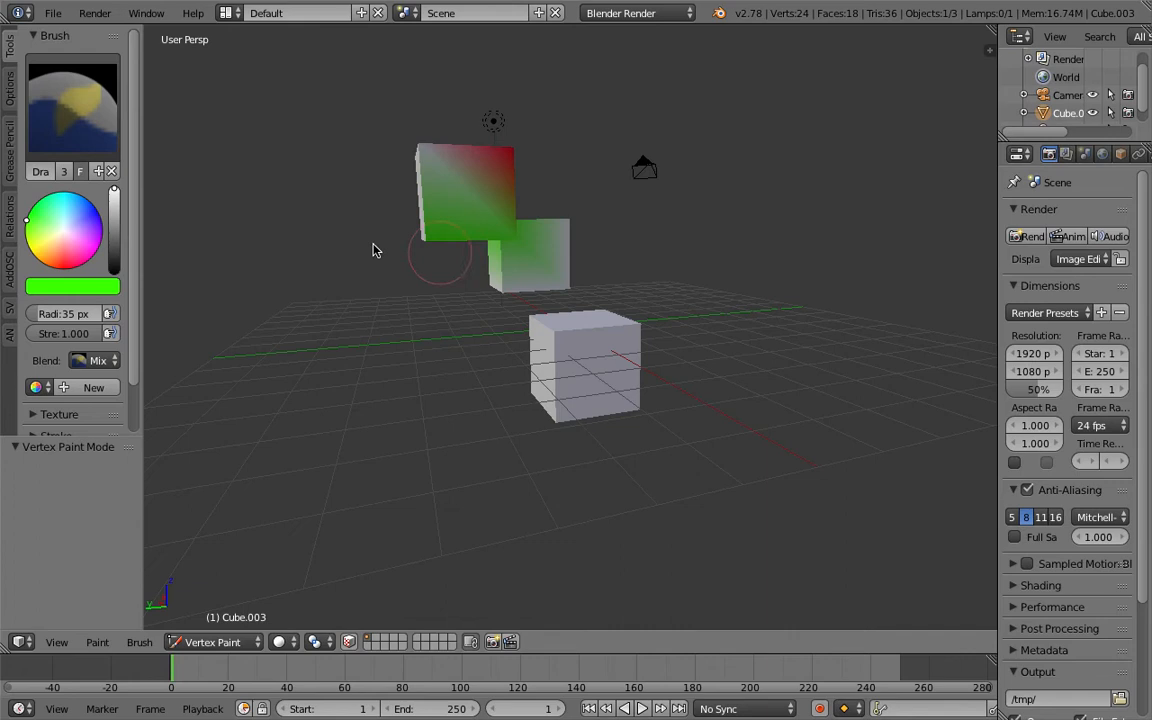
Paint blue on the lower side corners and the far upper edge of the middle cube.
click(89, 203)
drag(580, 271, 545, 271)
middle_drag(391, 290, 534, 258)
drag(660, 226, 673, 230)
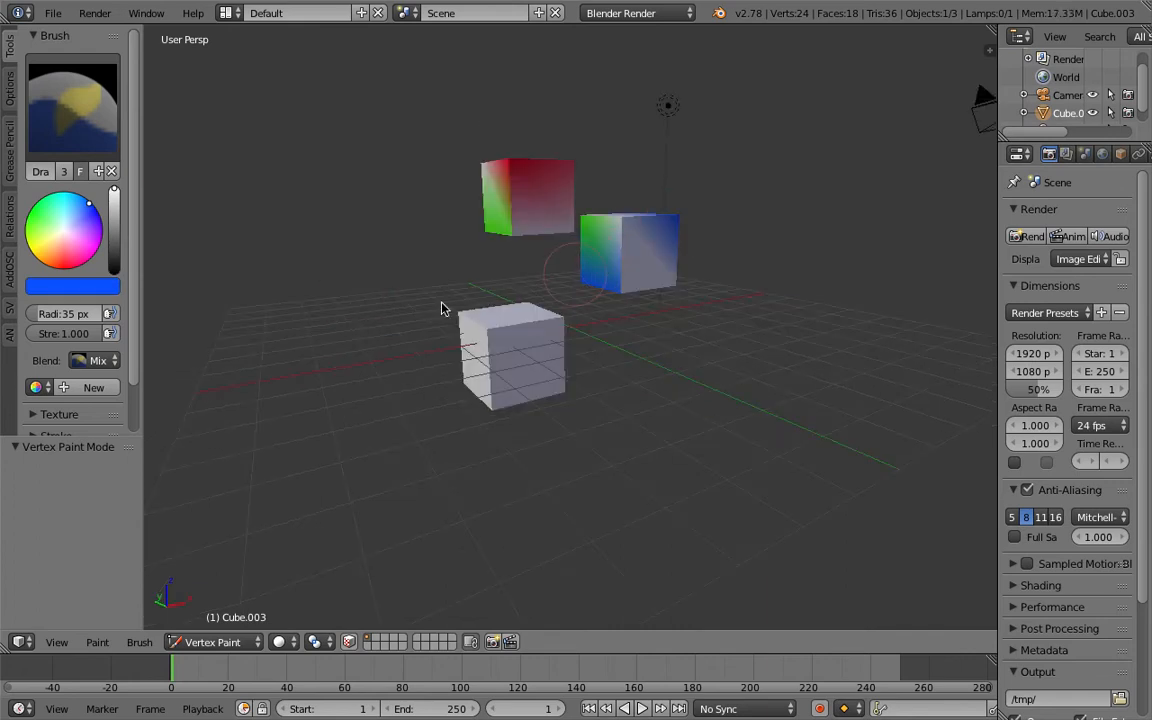
Paint the lowest cube's side with green-cyan and its top and front corner with pink.
click(46, 203)
drag(470, 336, 494, 383)
middle_drag(449, 345, 556, 328)
click(82, 247)
drag(480, 330, 495, 305)
middle_drag(599, 321, 622, 352)
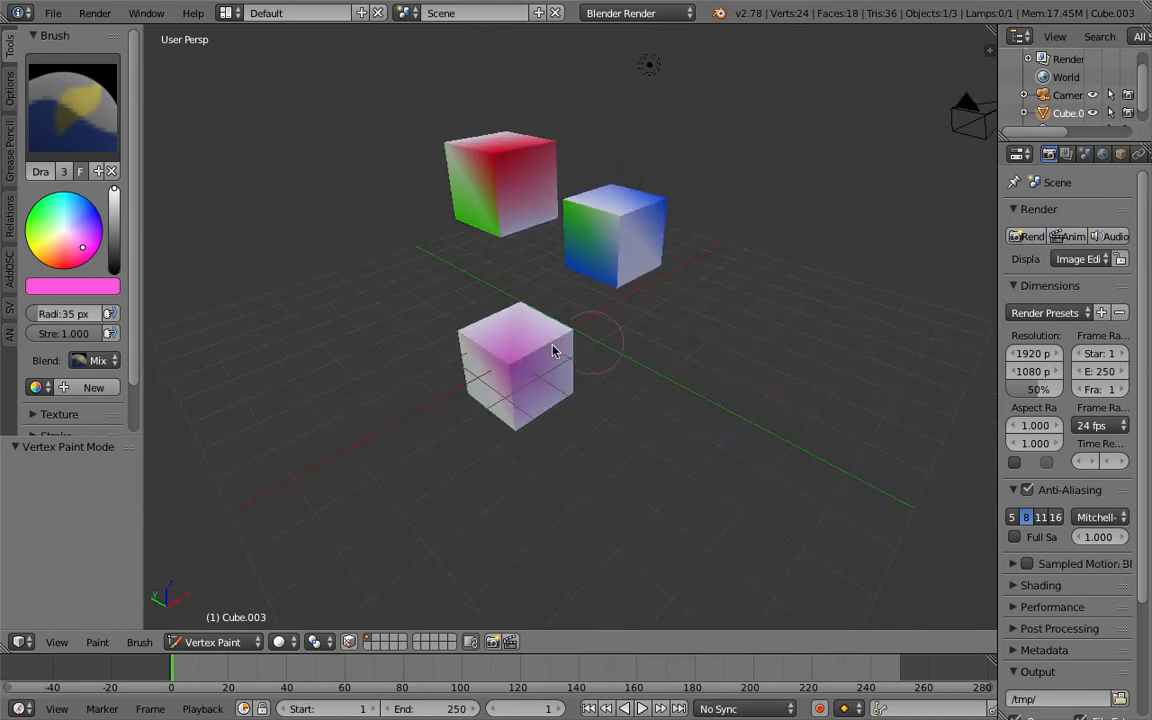
Paint a corner of the lowest cube's top face yellowish green.
middle_drag(548, 393, 238, 335)
click(26, 226)
middle_drag(405, 401, 593, 384)
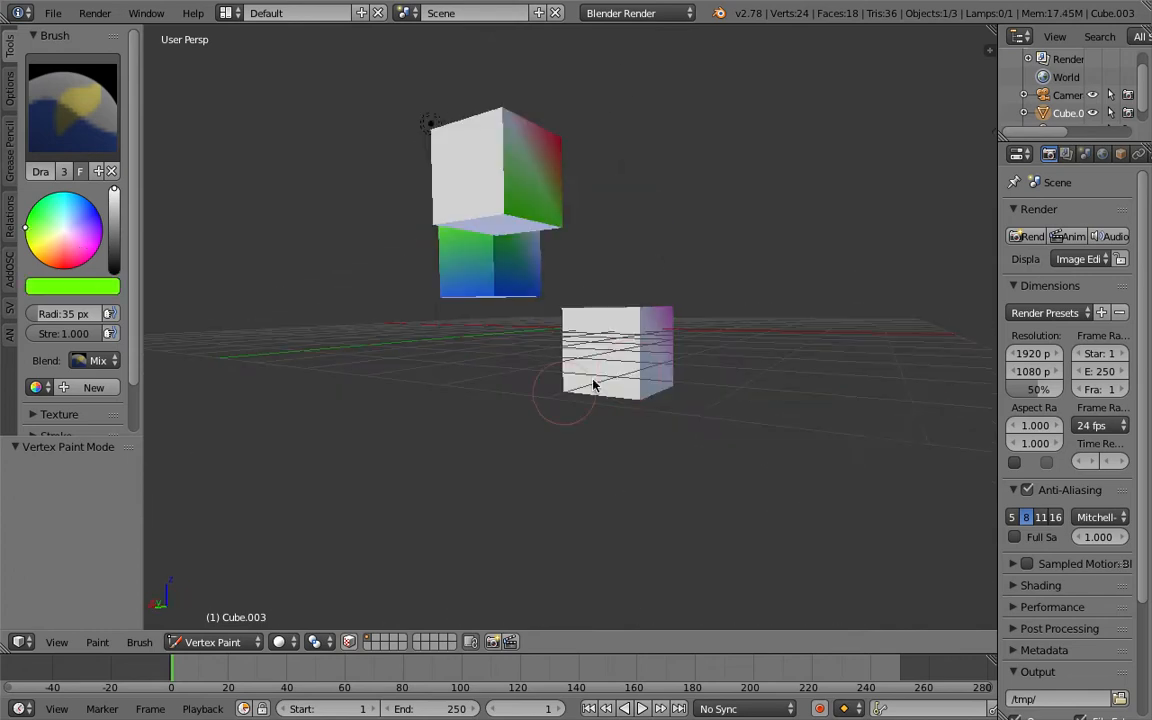
middle_drag(602, 325, 581, 407)
drag(541, 343, 571, 358)
middle_drag(571, 358, 450, 348)
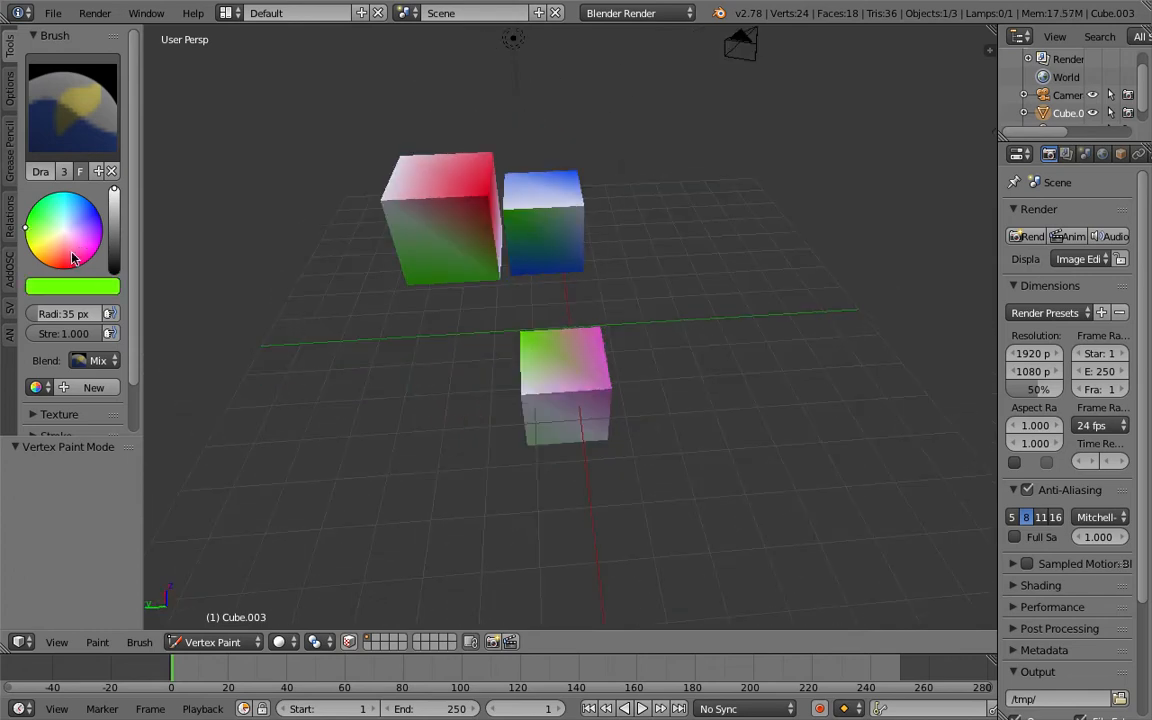
Paint another top corner of the lowest cube orange and return to Object Mode.
click(46, 254)
middle_drag(545, 407, 514, 291)
key(ctrl+Tab)
click(392, 290)
Move the lamp and the camera to layer 2.
middle_drag(392, 290, 643, 283)
right_click(658, 197)
scroll(728, 265, down, 5)
right_click(757, 264)
middle_drag(757, 264, 683, 278)
key(m)
key(2)
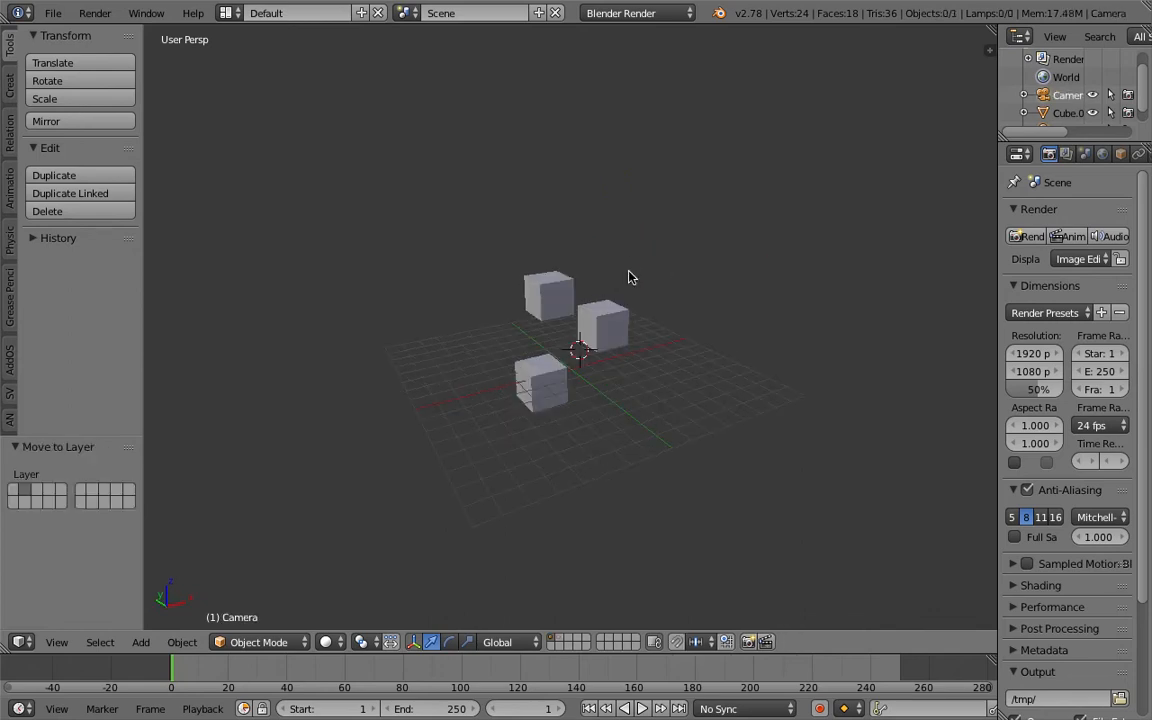
Widen the properties editor and enable Vertex Color Paint and Vertex Color Light in the joined cubes' material options.
scroll(625, 300, up, 3)
middle_drag(622, 316, 645, 305)
right_click(571, 272)
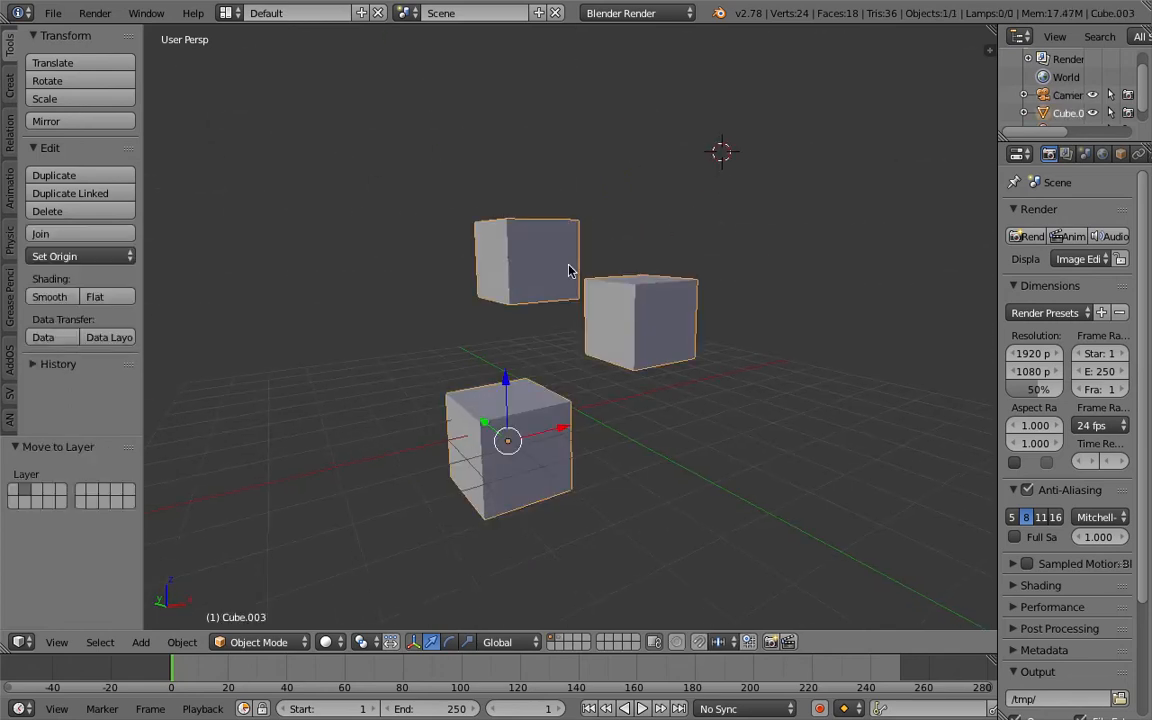
middle_drag(571, 272, 617, 285)
scroll(1012, 165, down, 2)
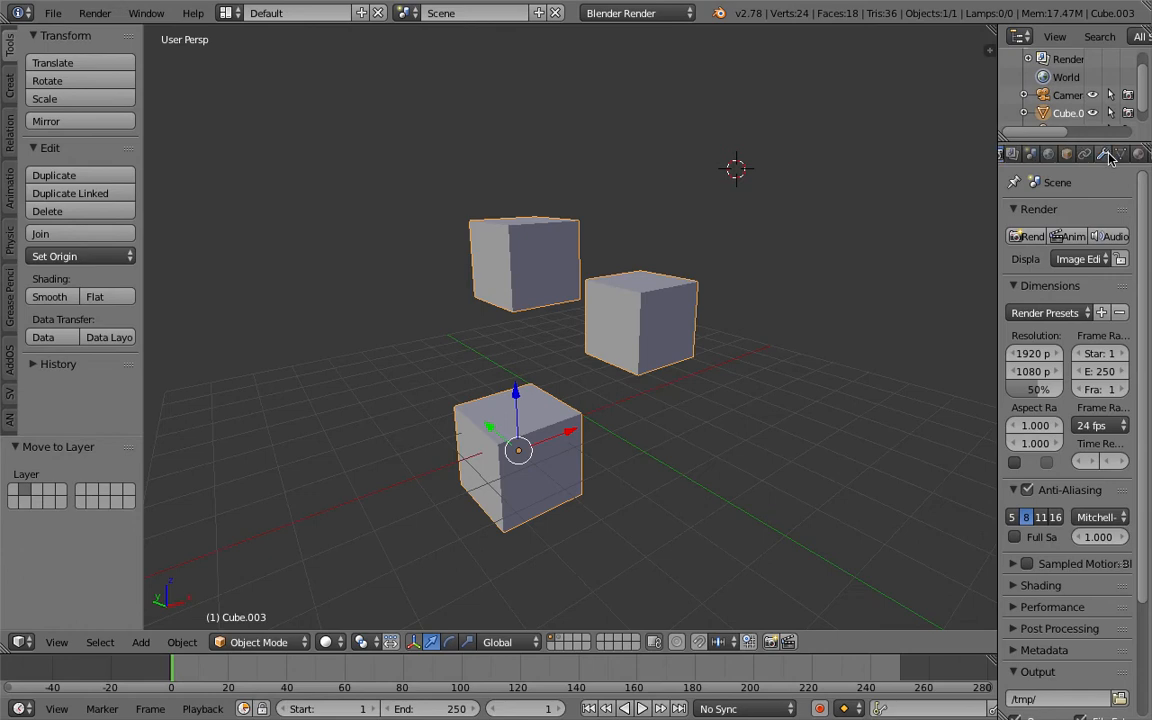
click(684, 14)
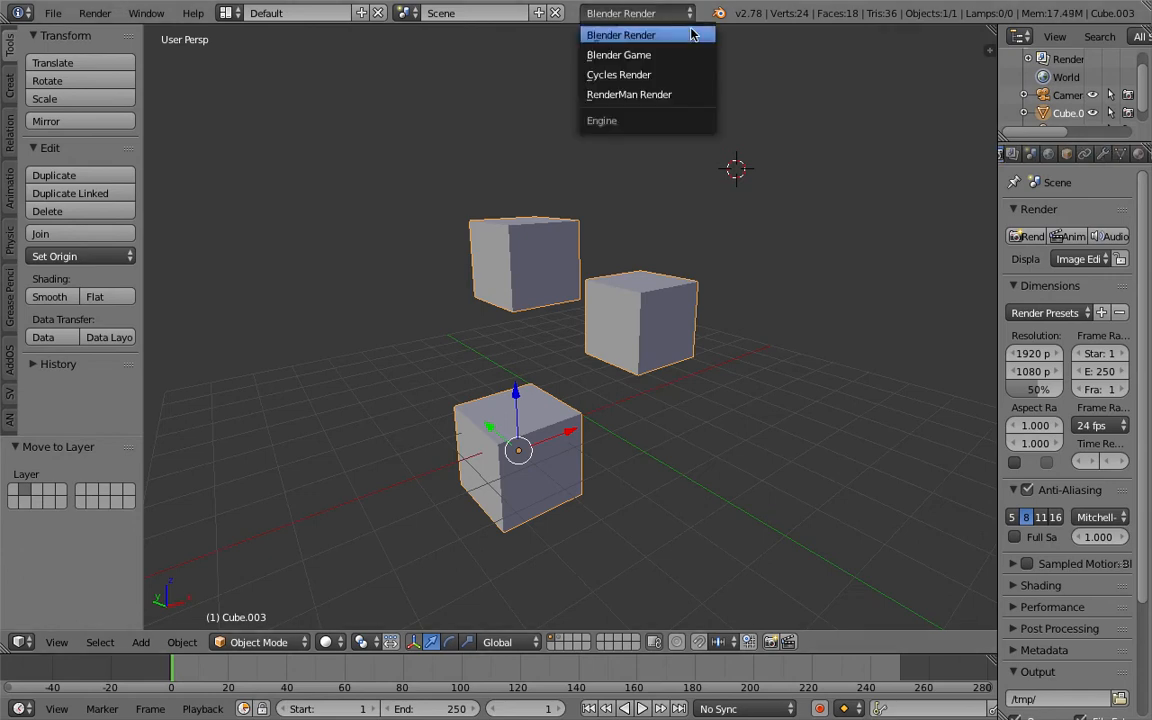
click(1138, 154)
middle_drag(540, 377, 769, 404)
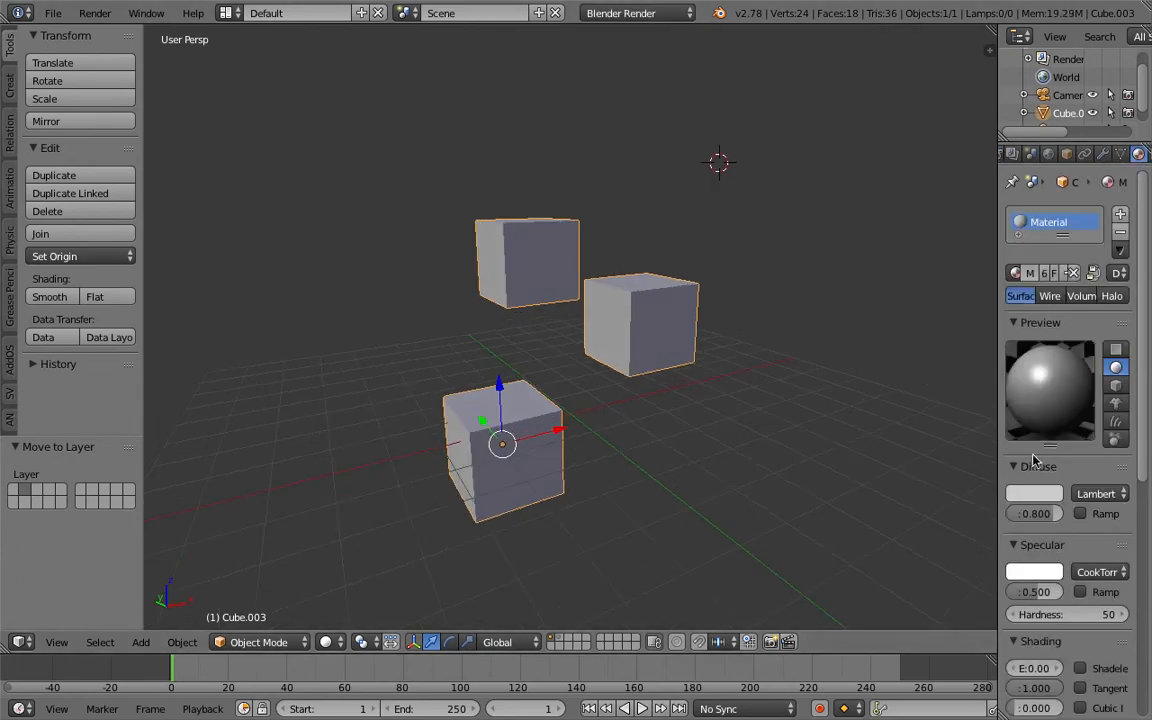
scroll(1040, 380, down, 6)
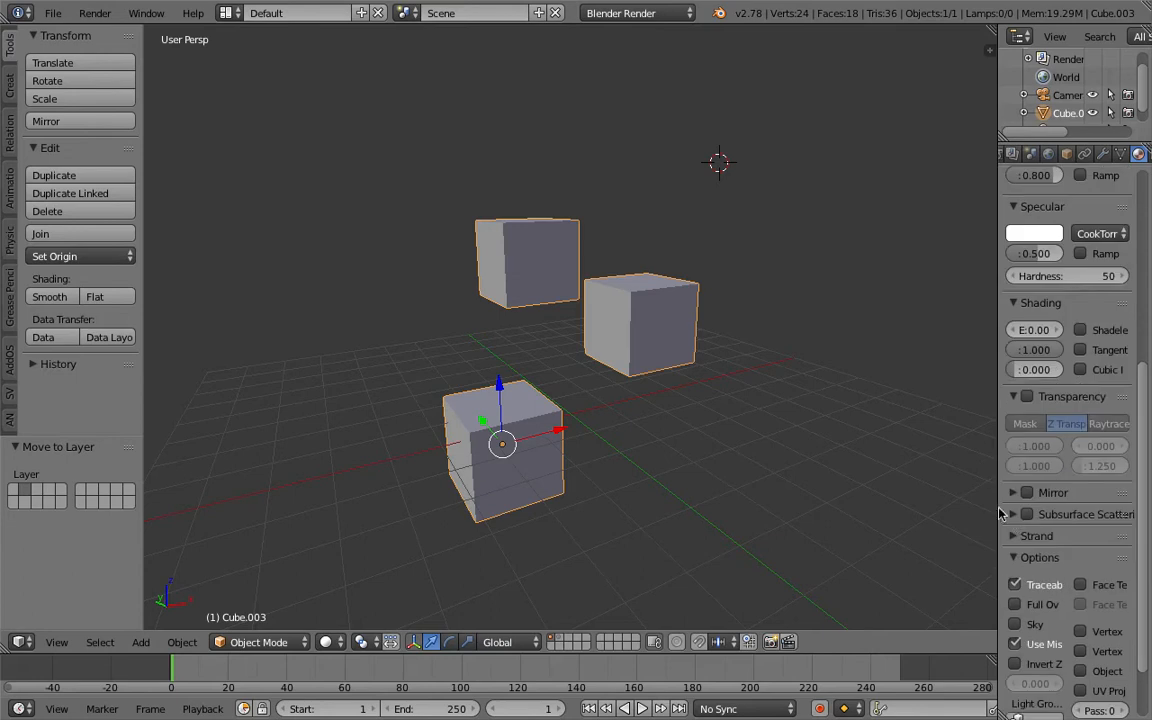
drag(997, 485, 826, 495)
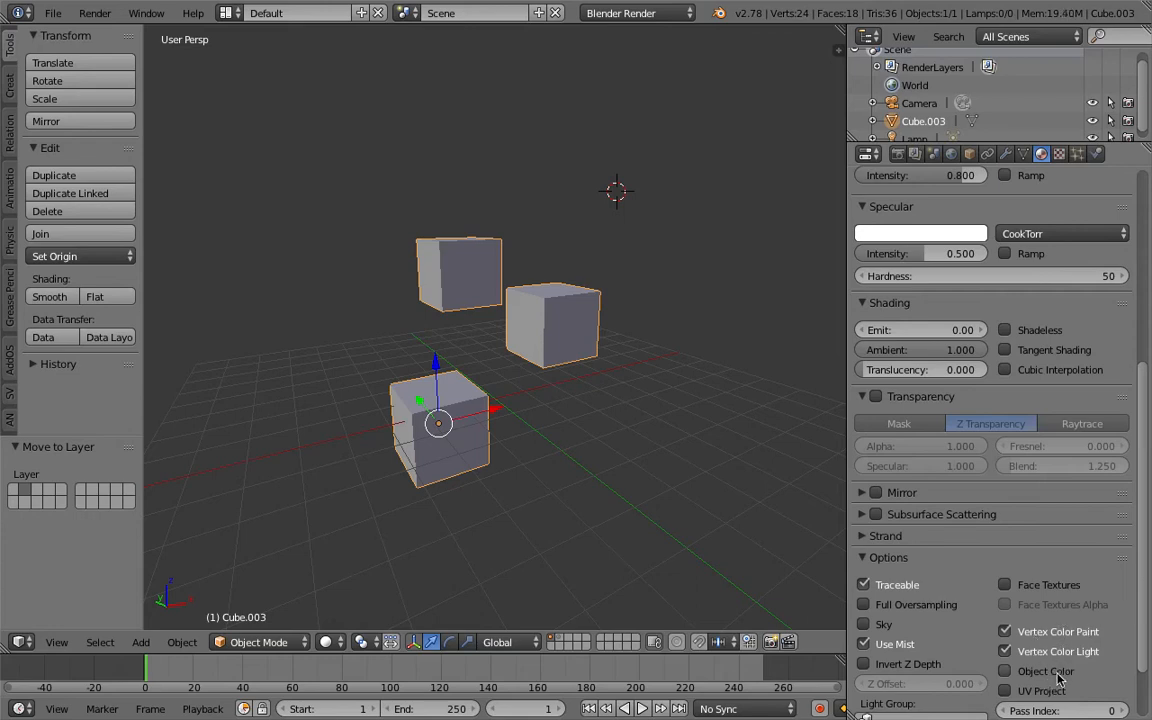
Switch the viewport to Rendered shading and enable Ambient Occlusion in the world settings.
middle_drag(625, 512, 610, 505)
click(326, 642)
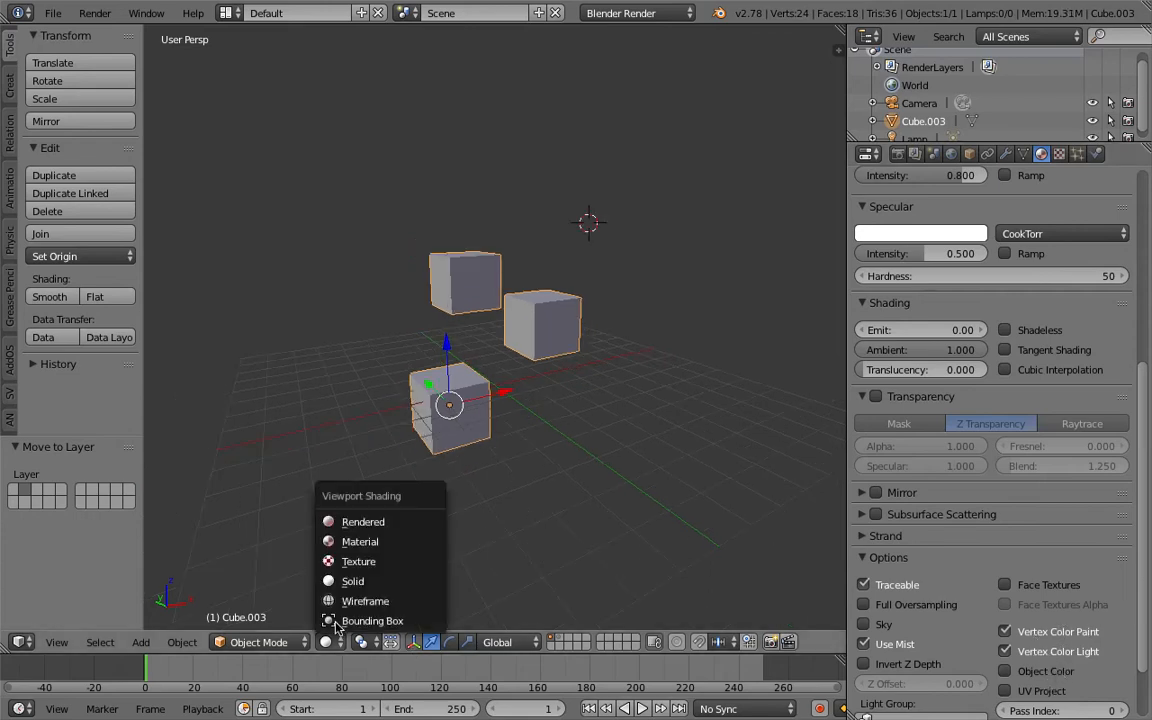
click(351, 527)
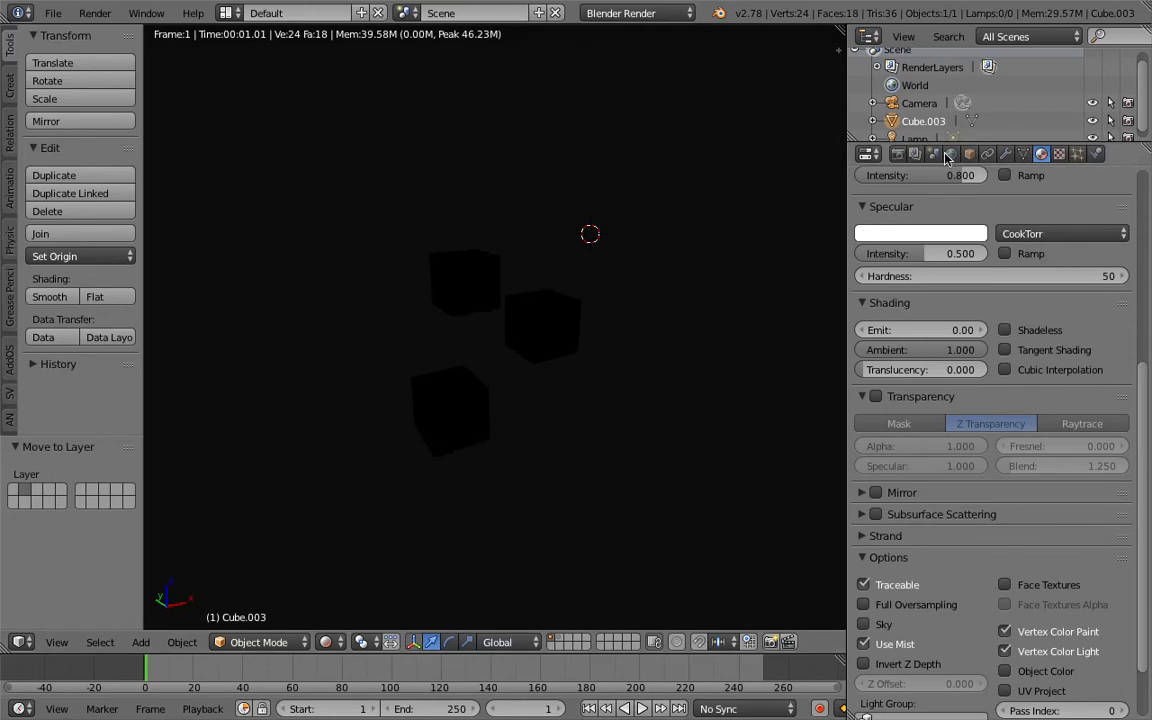
click(951, 155)
click(910, 503)
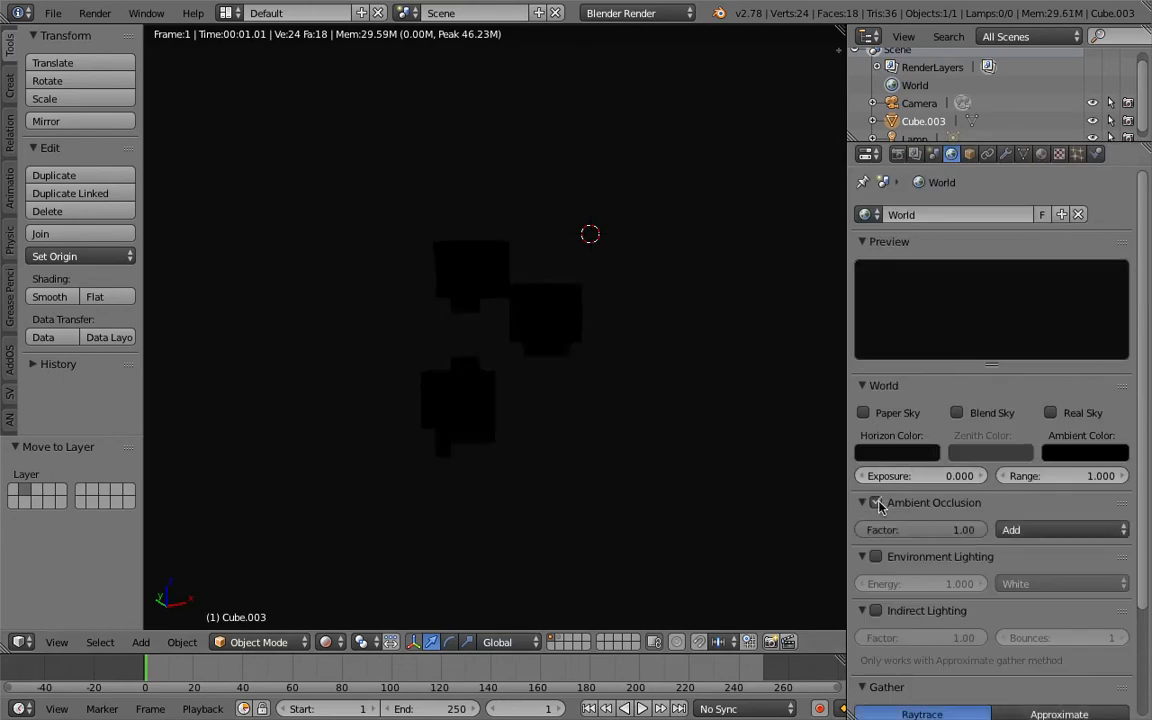
middle_drag(549, 350, 445, 437)
scroll(584, 365, up, 2)
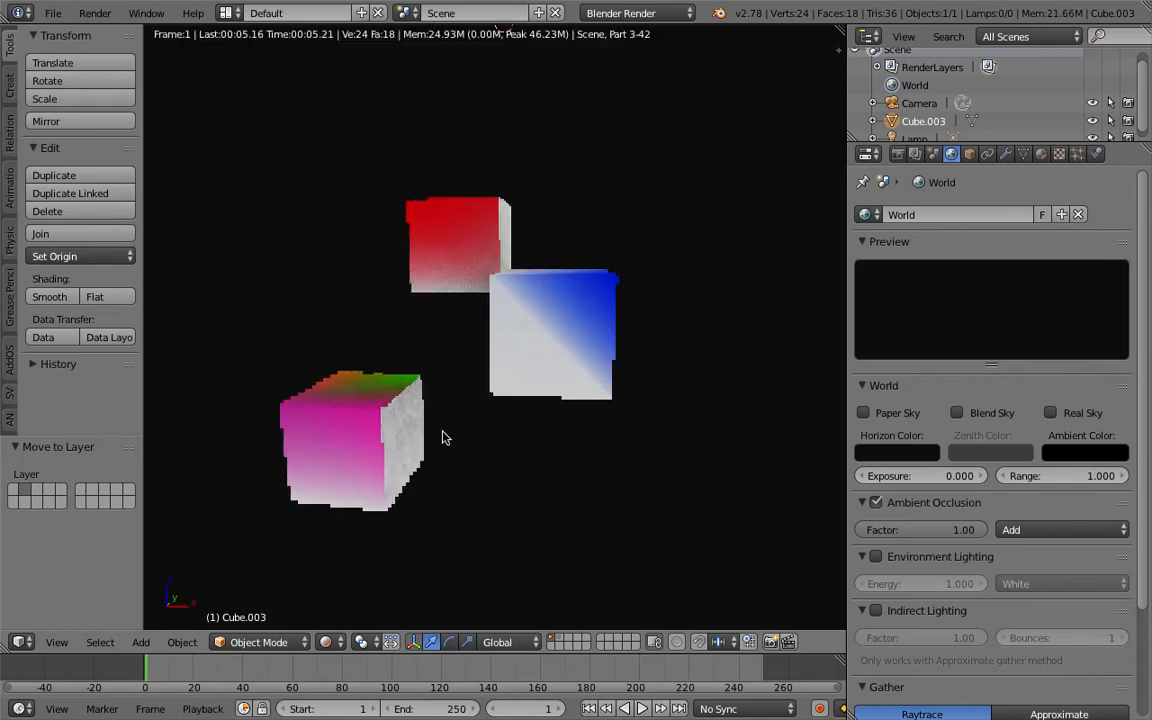
Set the scene's Color Management exposure to 0.338 and gamma to 1.270.
click(325, 642)
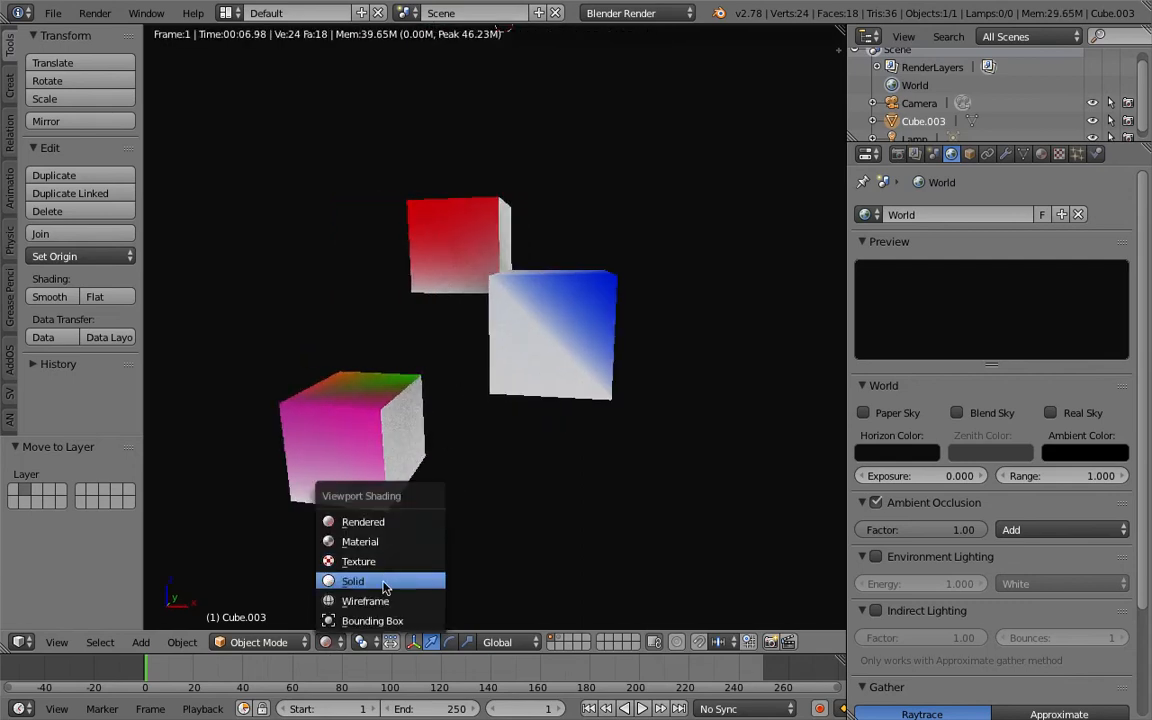
click(385, 581)
click(934, 154)
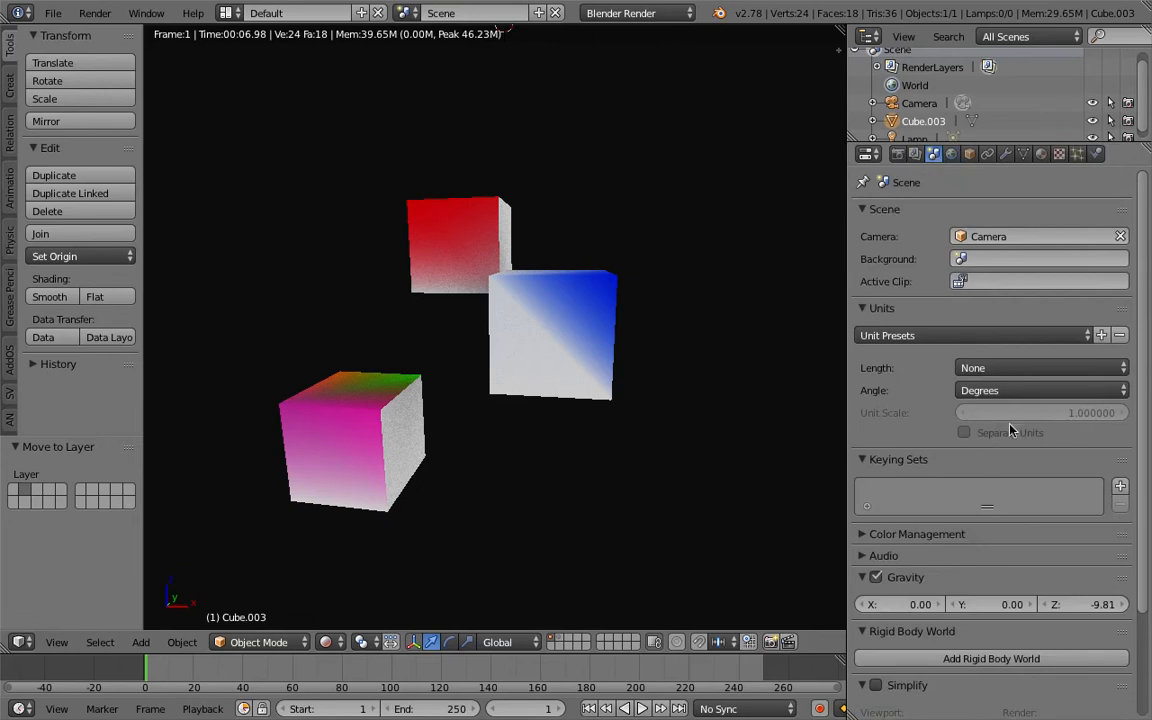
scroll(1140, 418, down, 2)
click(950, 471)
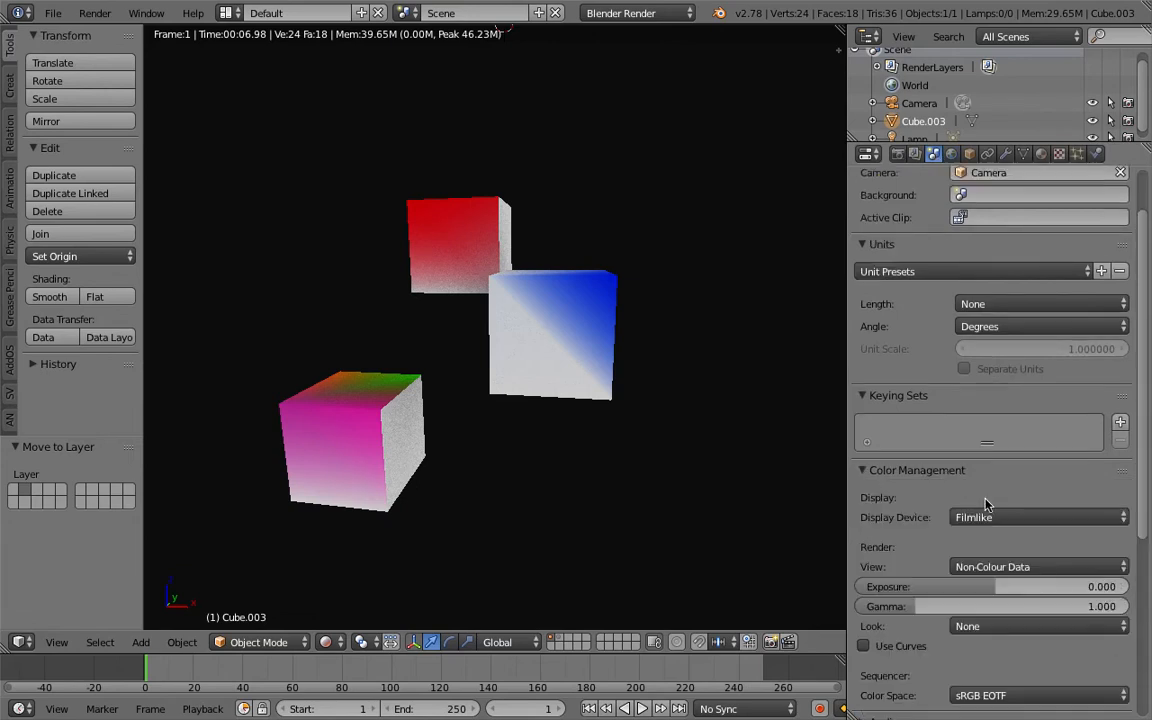
middle_drag(574, 341, 609, 290)
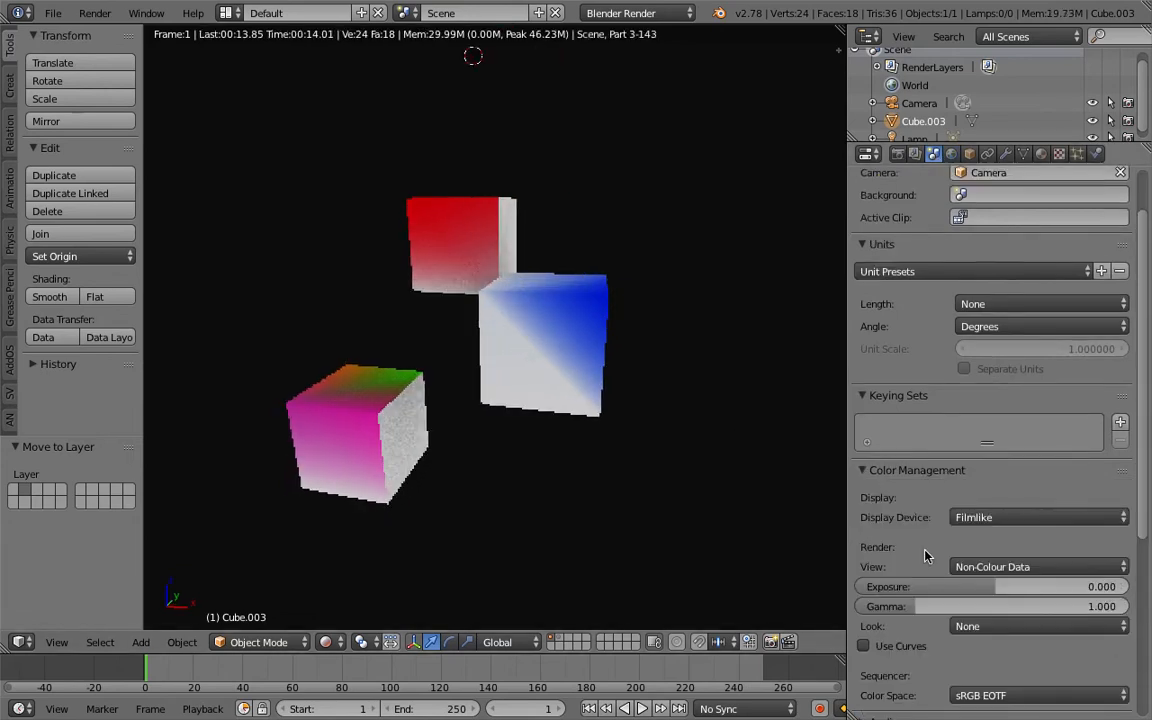
drag(985, 586, 1000, 606)
middle_drag(609, 332, 680, 355)
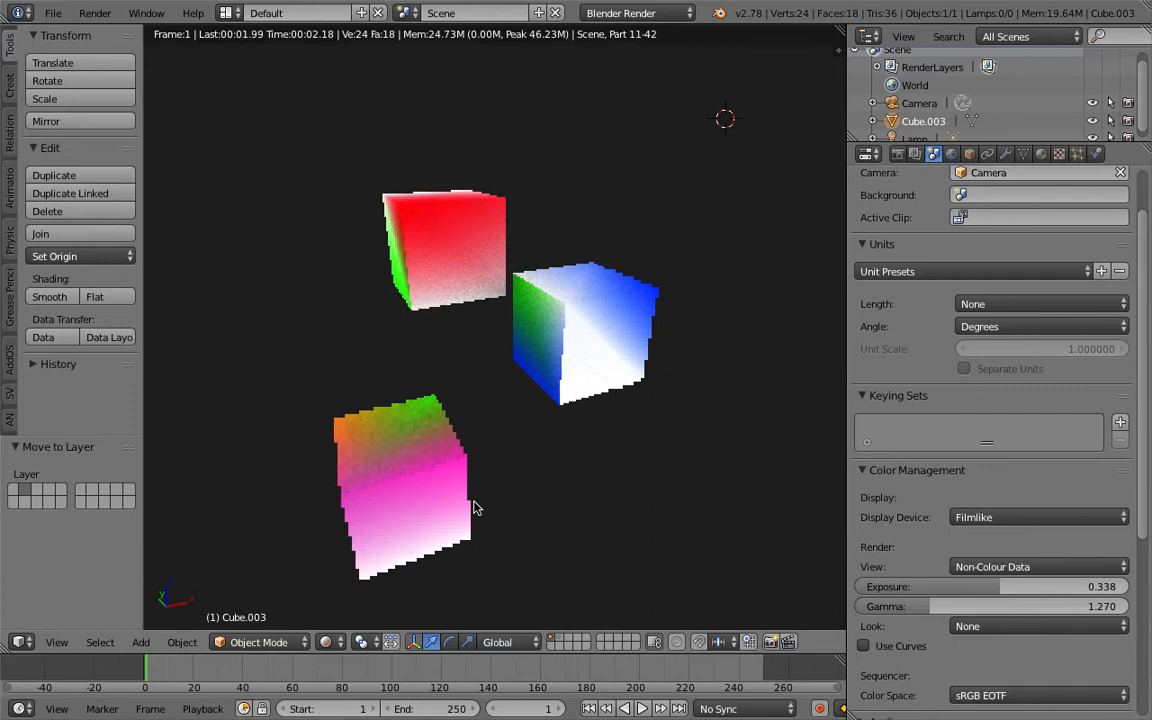
Switch the viewport to Solid shading and view the cubes from a higher angle.
click(336, 643)
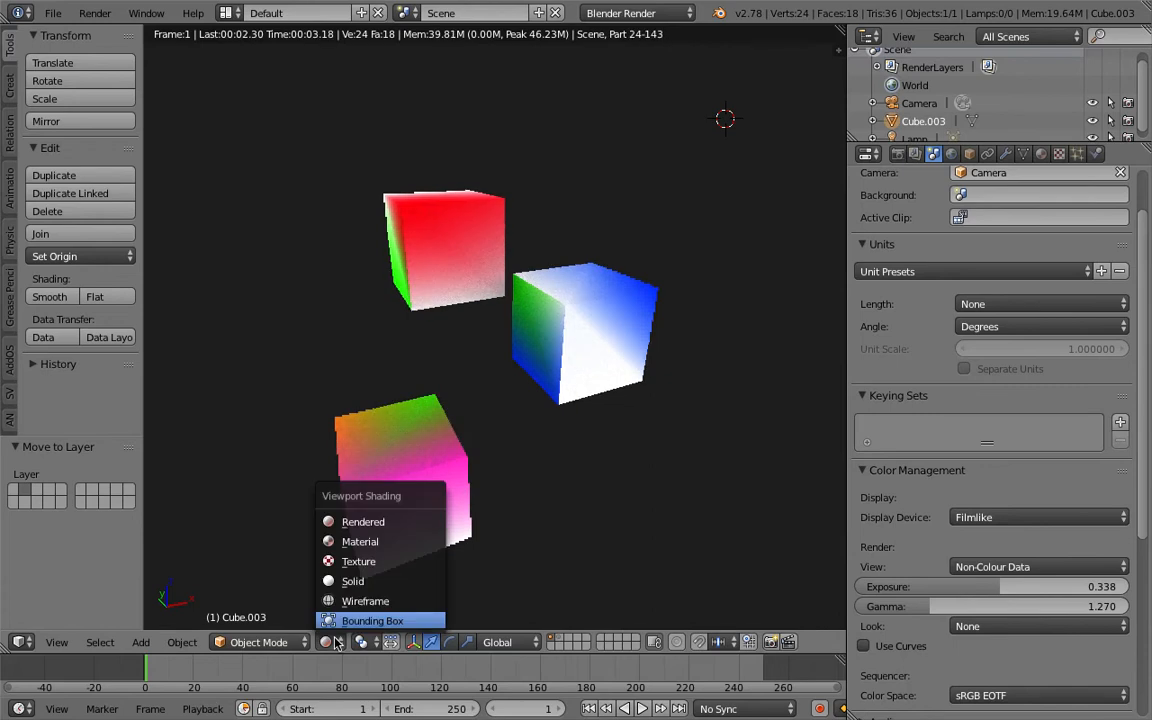
click(352, 581)
middle_drag(480, 300, 557, 246)
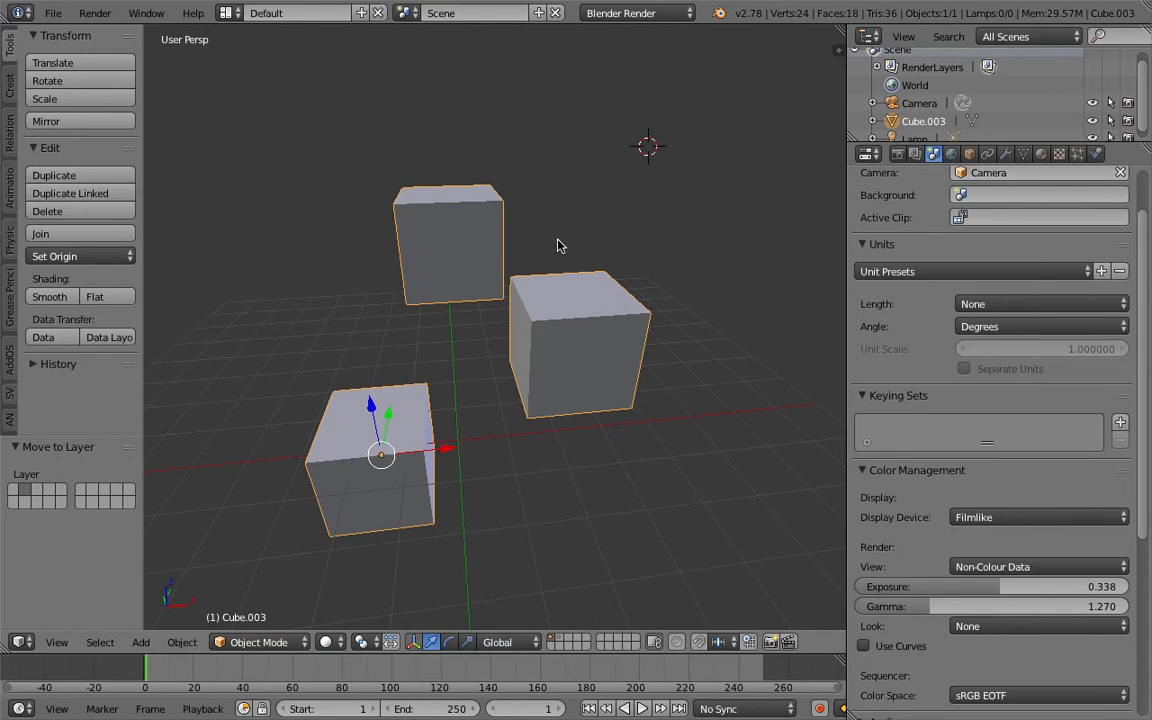
middle_drag(558, 245, 528, 287)
Switch the viewport to Texture shading and view the cubes from a lower angle.
click(324, 644)
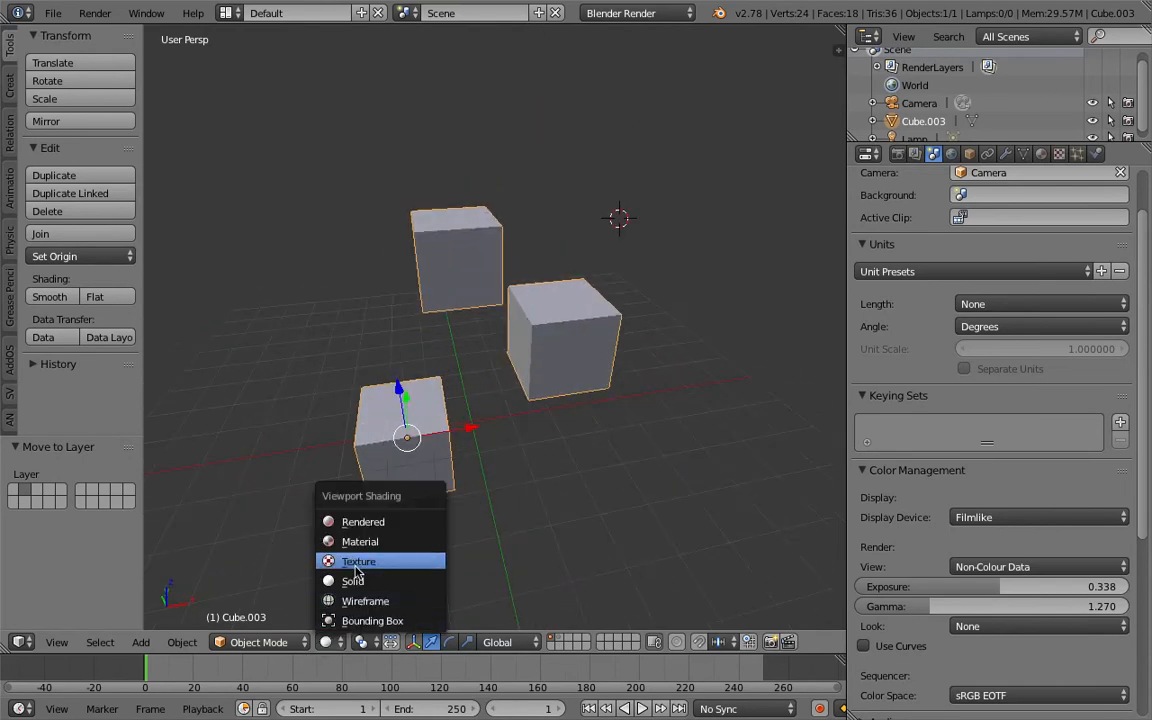
click(348, 556)
middle_drag(510, 460, 578, 416)
click(328, 643)
click(352, 557)
Switch the viewport to Material shading.
click(326, 642)
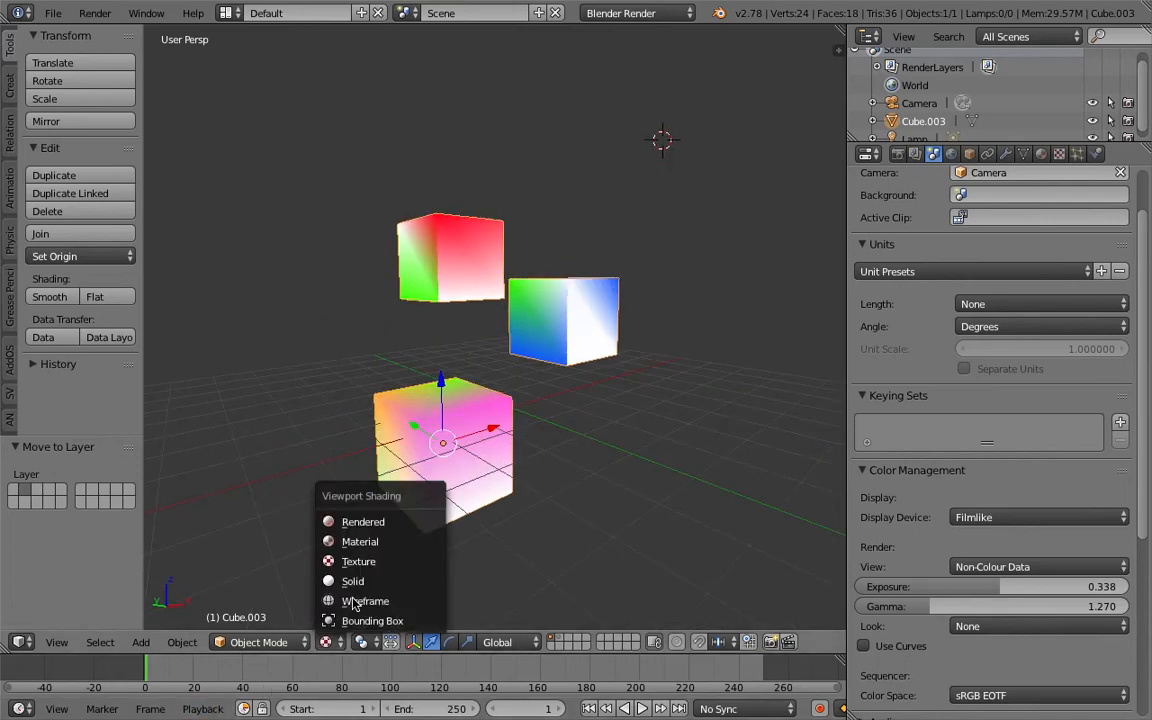
click(373, 540)
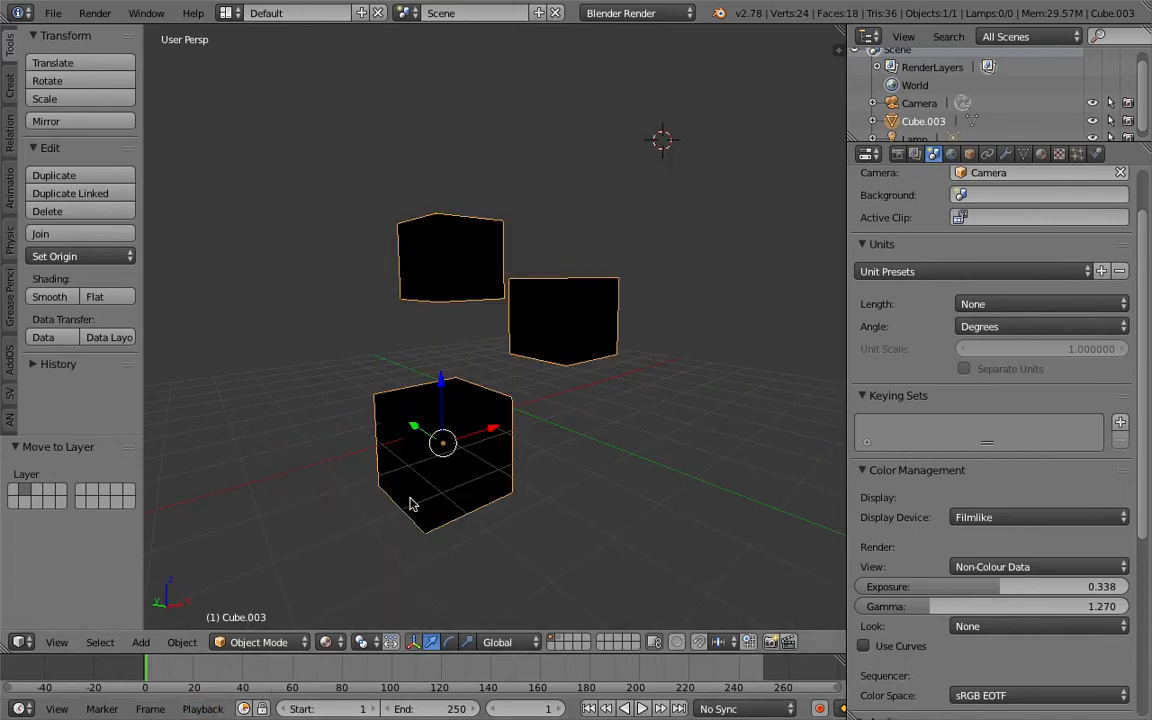
click(329, 640)
click(378, 540)
Add a Sun lamp and move it above the cubes by about -3.0 in X, 0.1 in Y and 3.5 in Z.
scroll(690, 427, down, 3)
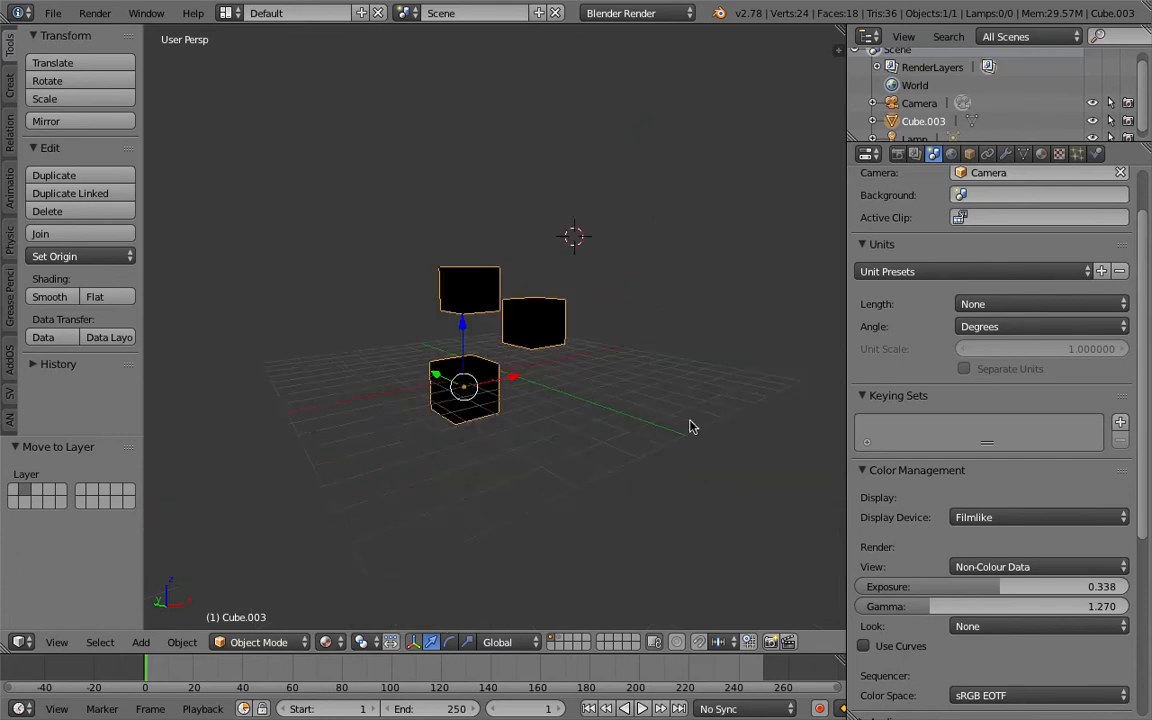
middle_drag(690, 427, 475, 420)
key(shift+a)
mouse_move(505, 628)
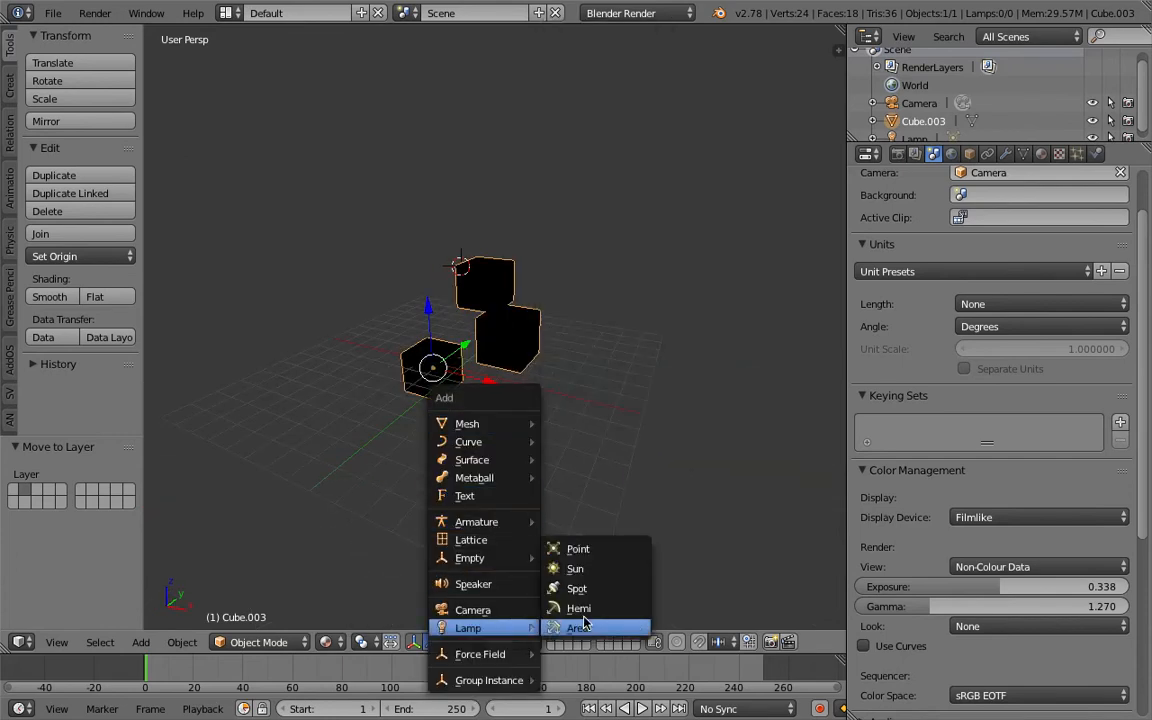
click(597, 567)
key(g)
click(568, 362)
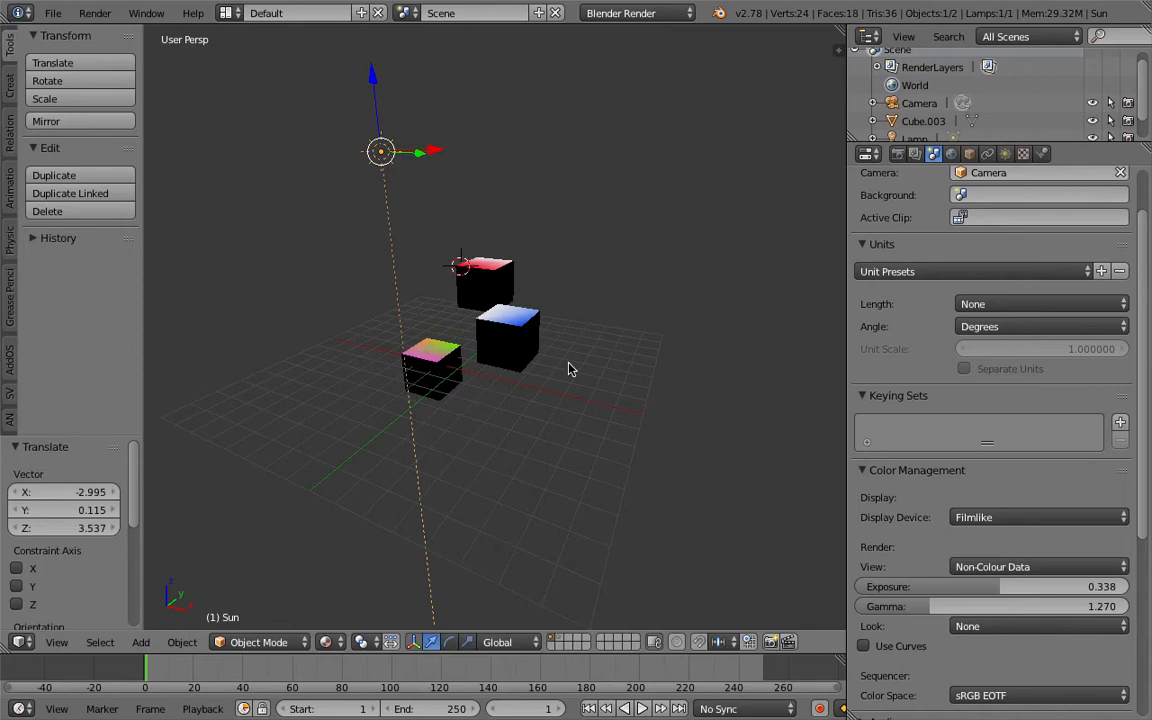
Tilt the Sun lamp with two trackball rotations of about 9.7°/-37.2° and 12.6°/-25.2°, nudging its position between them.
key(r)
key(r)
click(513, 382)
key(g)
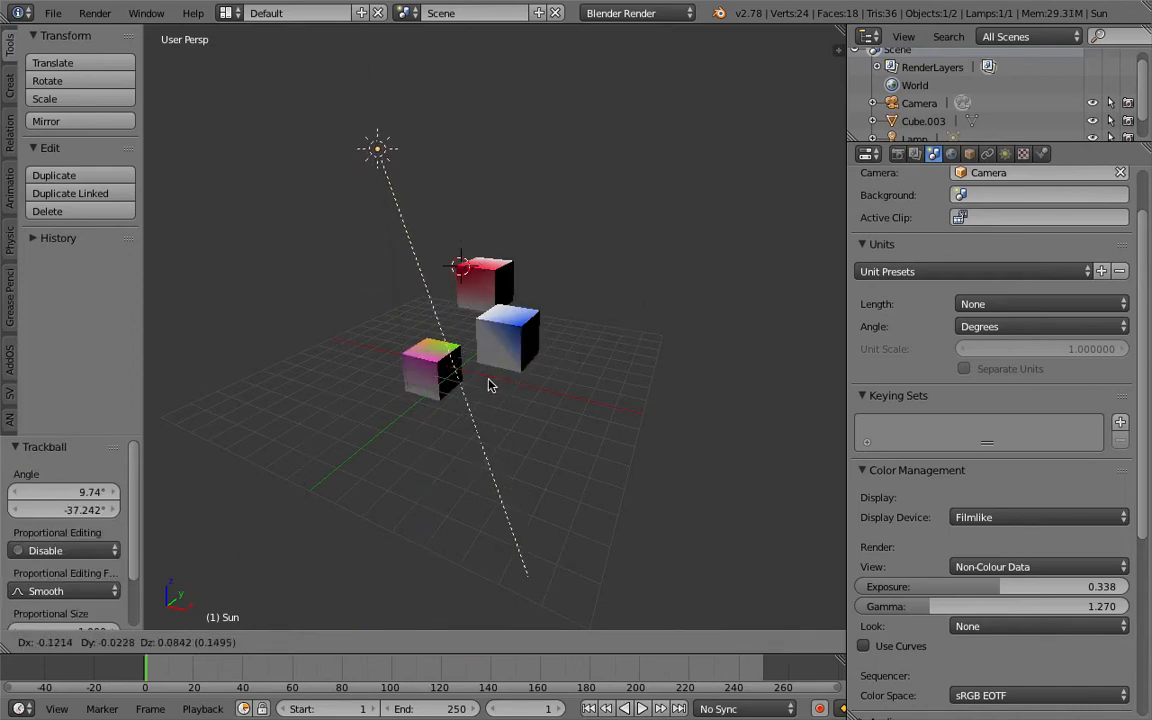
click(494, 385)
key(r)
key(r)
click(563, 386)
Select the joined cubes and switch the viewport to Texture shading.
mouse_move(563, 386)
middle_down()
mouse_move(722, 388)
mouse_move(560, 337)
mouse_move(465, 244)
mouse_move(432, 280)
mouse_move(591, 309)
mouse_move(532, 319)
mouse_move(535, 293)
mouse_move(453, 246)
mouse_move(540, 360)
mouse_move(489, 357)
mouse_move(478, 311)
mouse_move(558, 306)
mouse_move(499, 333)
mouse_move(494, 298)
mouse_move(410, 513)
mouse_move(597, 260)
mouse_move(549, 348)
mouse_move(402, 390)
mouse_move(406, 404)
mouse_move(408, 362)
middle_up()
right_click(560, 337)
scroll(480, 340, down, 3)
click(332, 647)
click(362, 561)
click(326, 648)
click(334, 562)
Set the 3D view's material mode to GLSL and enable the viewport's Ambient Occlusion.
click(714, 300)
click(838, 48)
scroll(781, 427, down, 10)
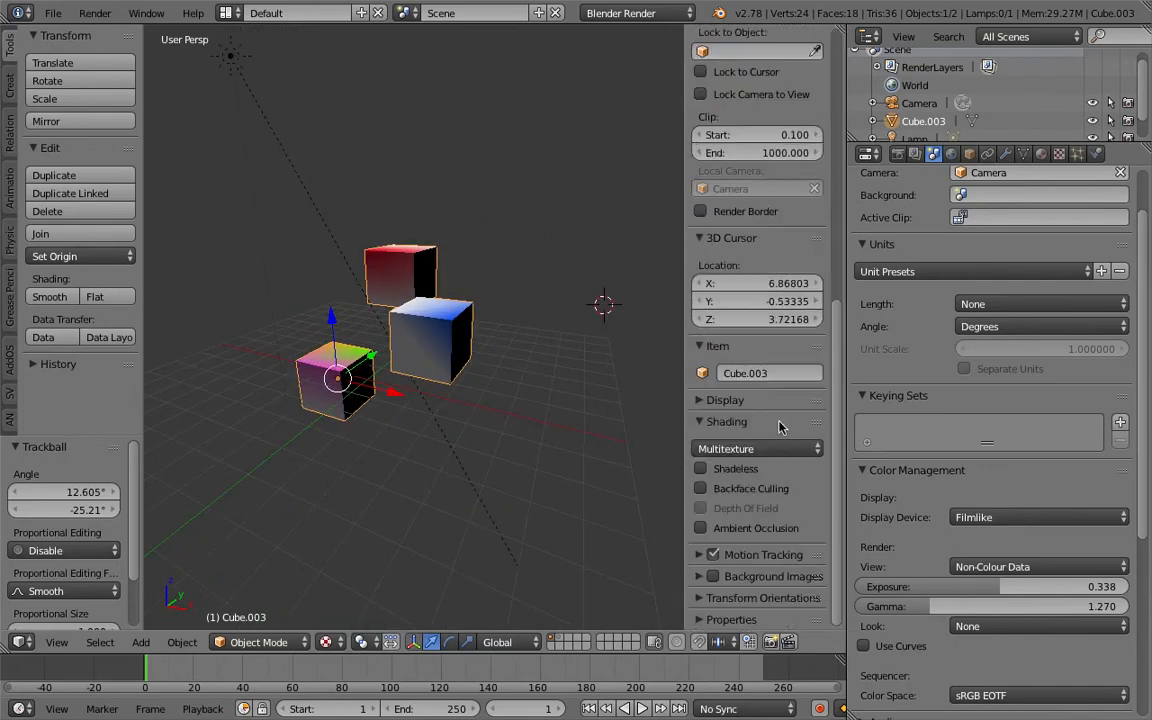
click(757, 449)
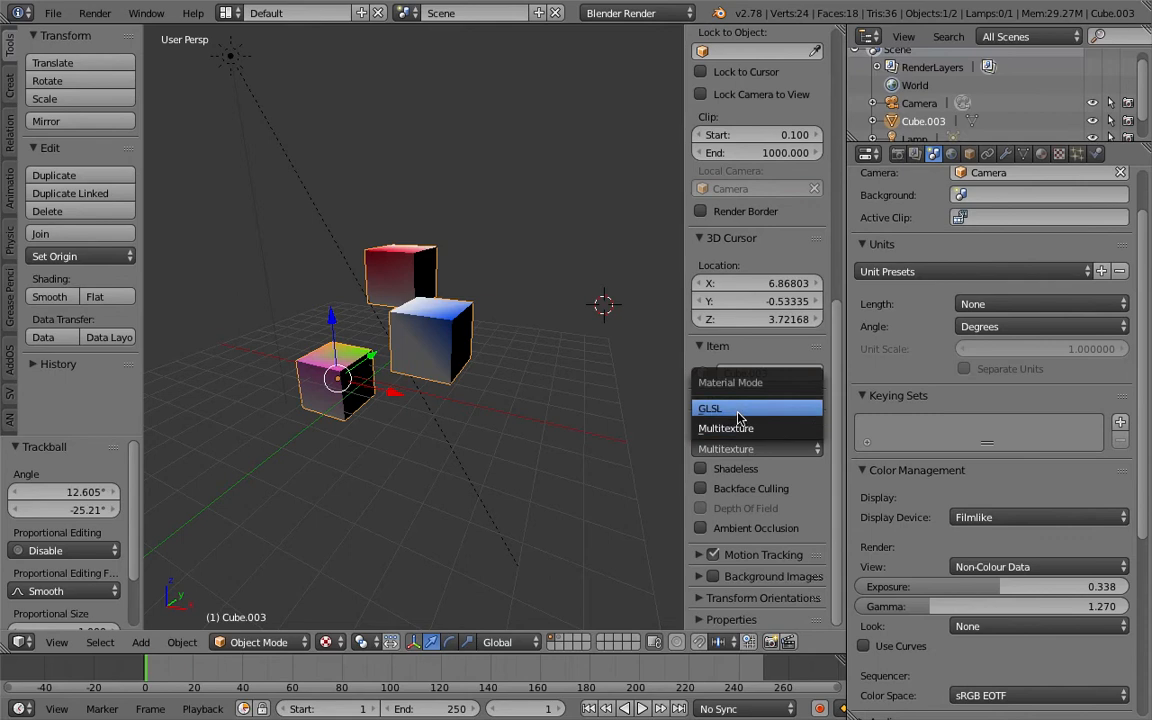
click(739, 410)
click(733, 474)
click(704, 508)
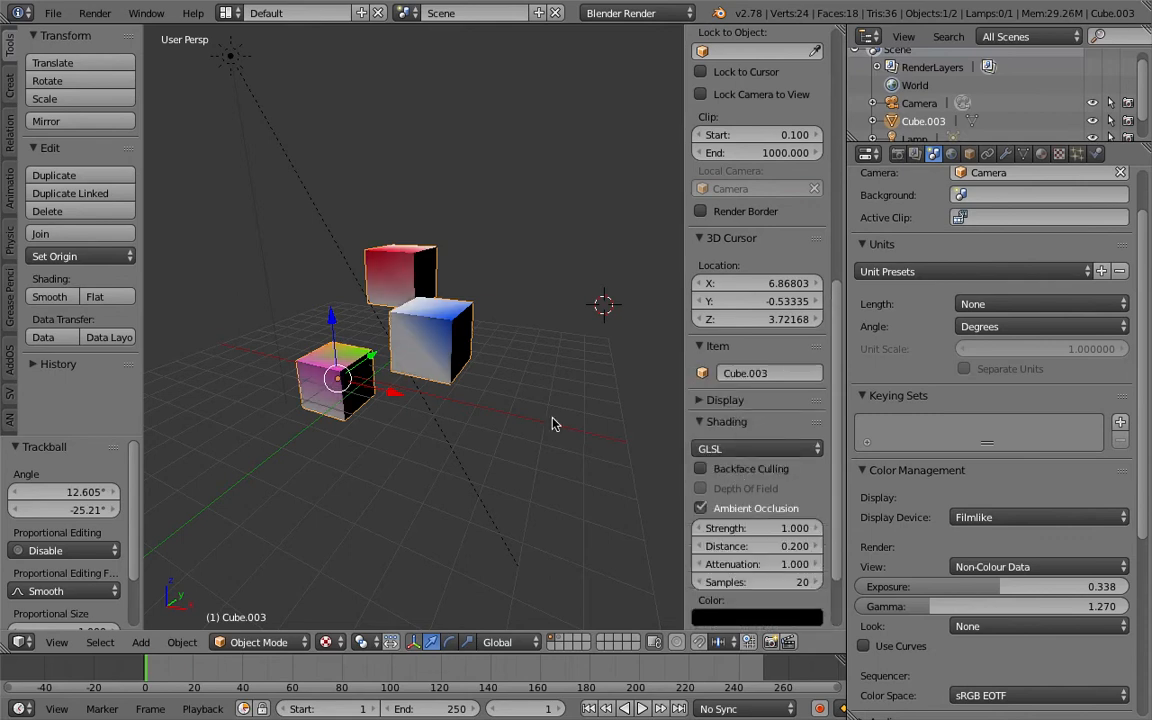
Hide the 3D view's properties sidebar and examine the lit cubes from several sides.
middle_drag(552, 424, 545, 388)
middle_drag(478, 295, 471, 288)
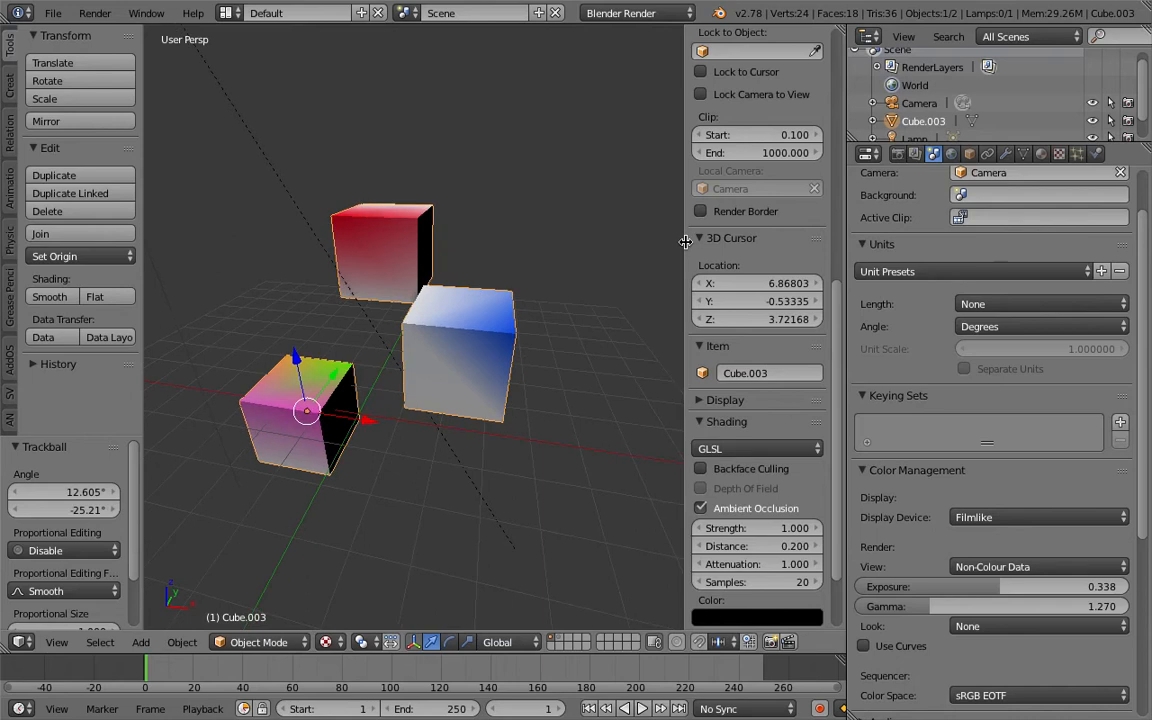
key(n)
scroll(594, 263, down, 3)
middle_drag(545, 238, 214, 101)
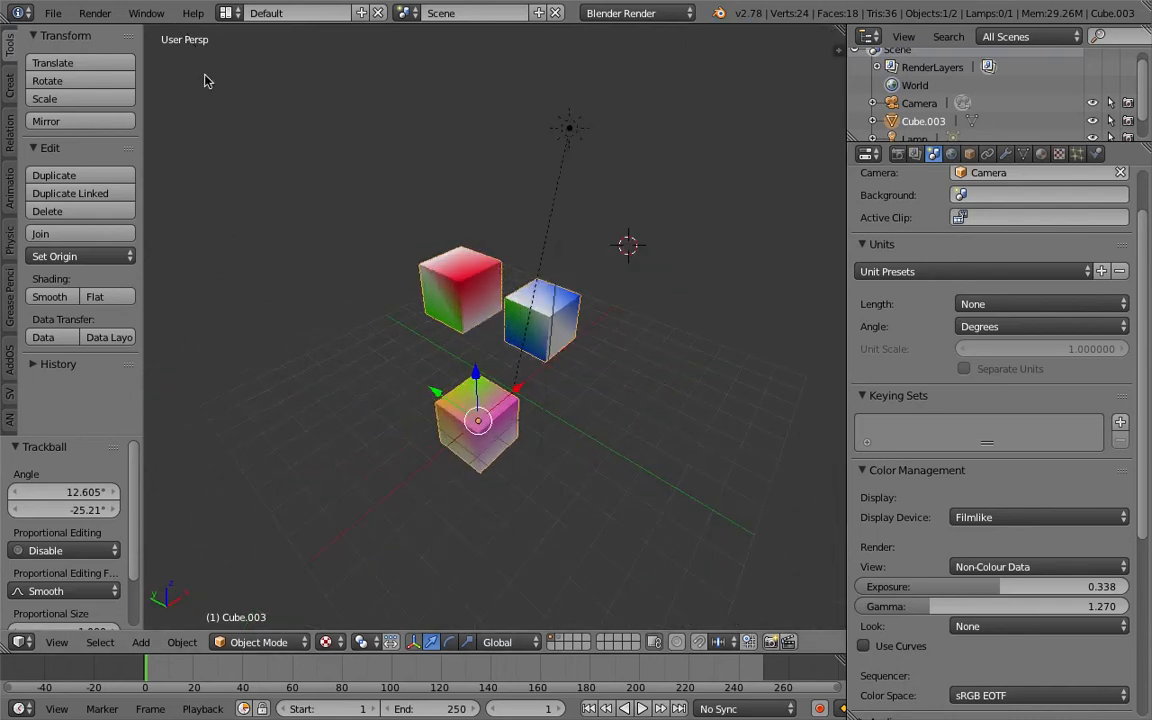
Save the scene to the Desktop as a numbered rendering_vertex_color .blend file.
click(615, 14)
click(53, 13)
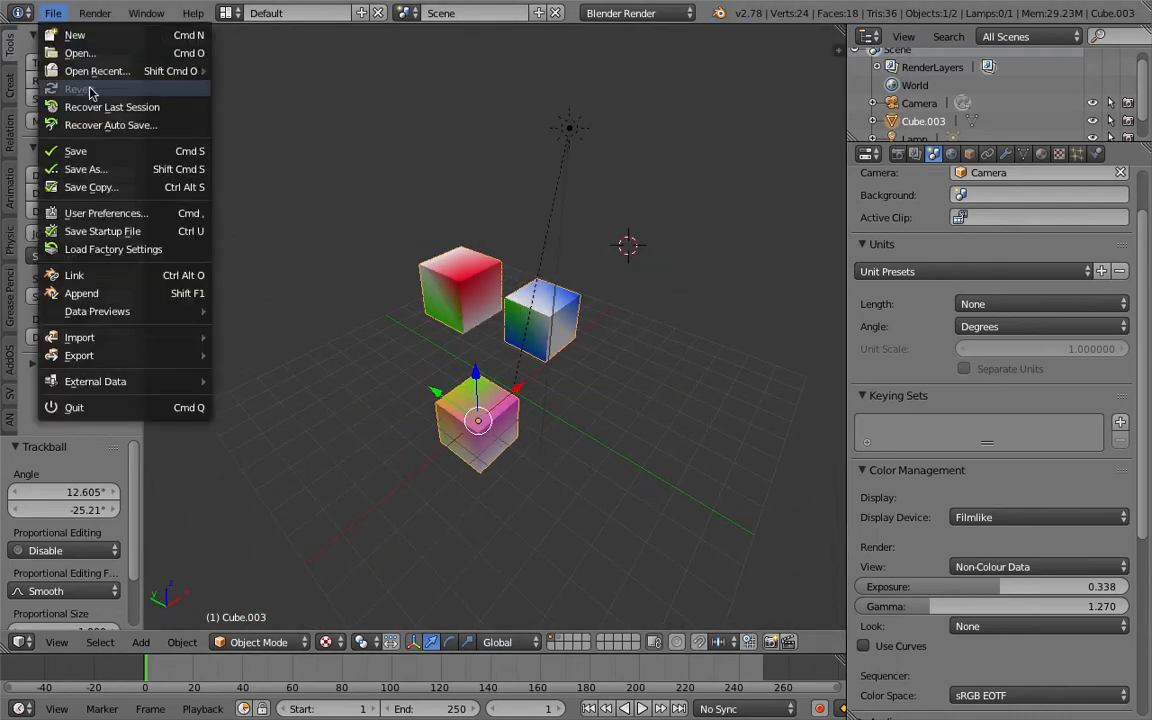
click(85, 169)
click(272, 80)
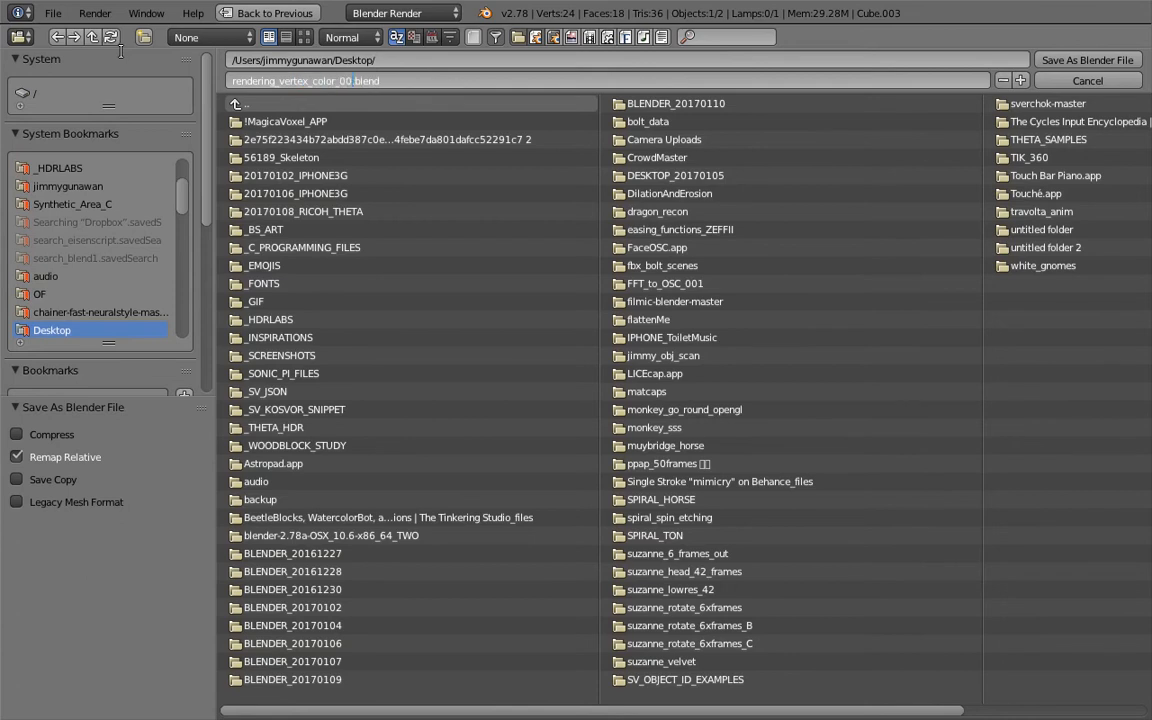
click(1082, 60)
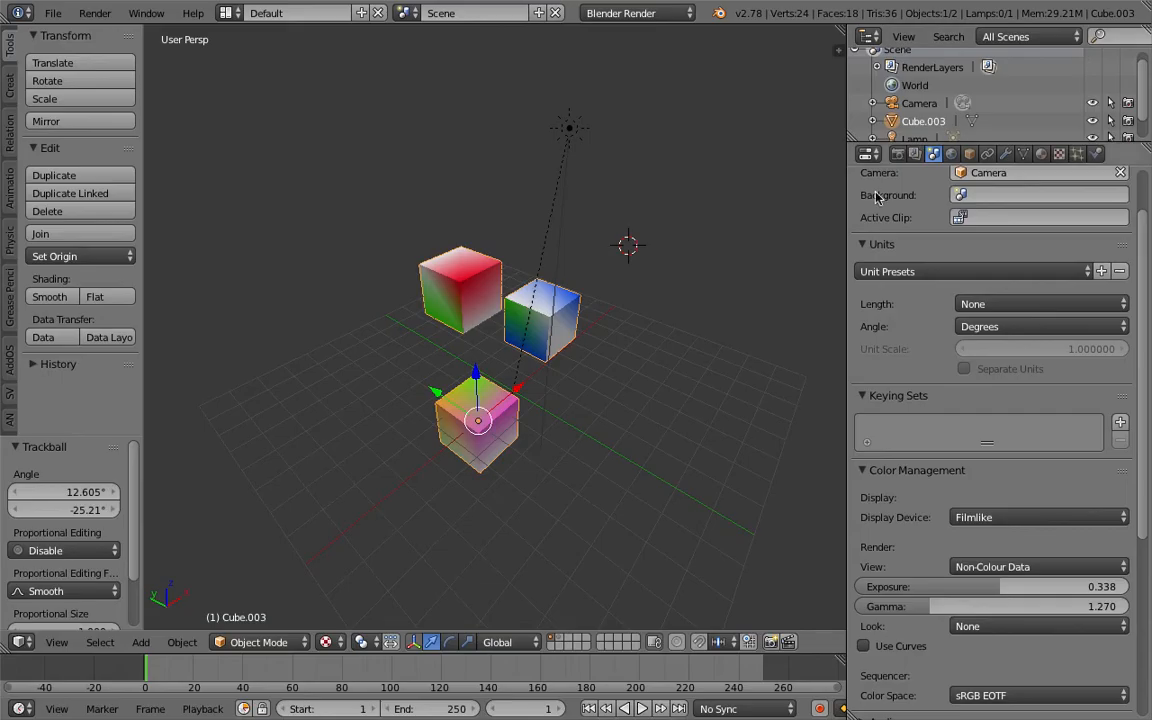
Switch the render engine to Cycles Render and look around the cubes.
click(606, 16)
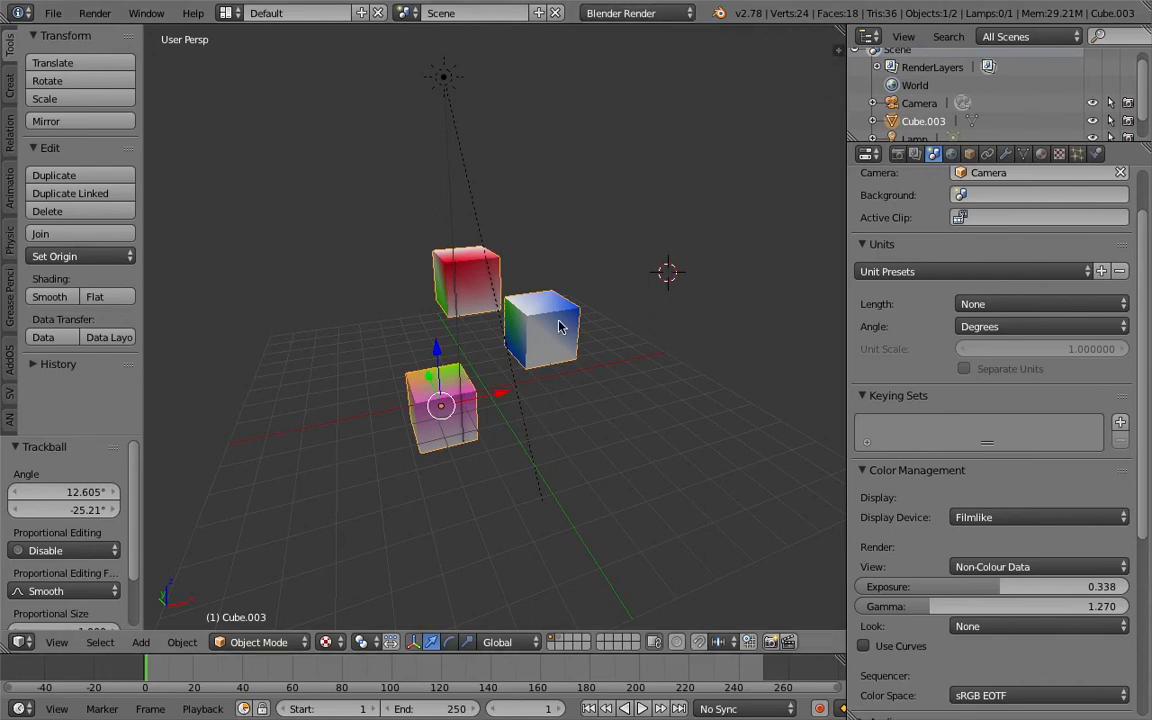
click(620, 13)
click(645, 75)
mouse_move(624, 312)
middle_down()
mouse_move(640, 303)
mouse_move(630, 306)
middle_up()
middle_drag(483, 299, 556, 315)
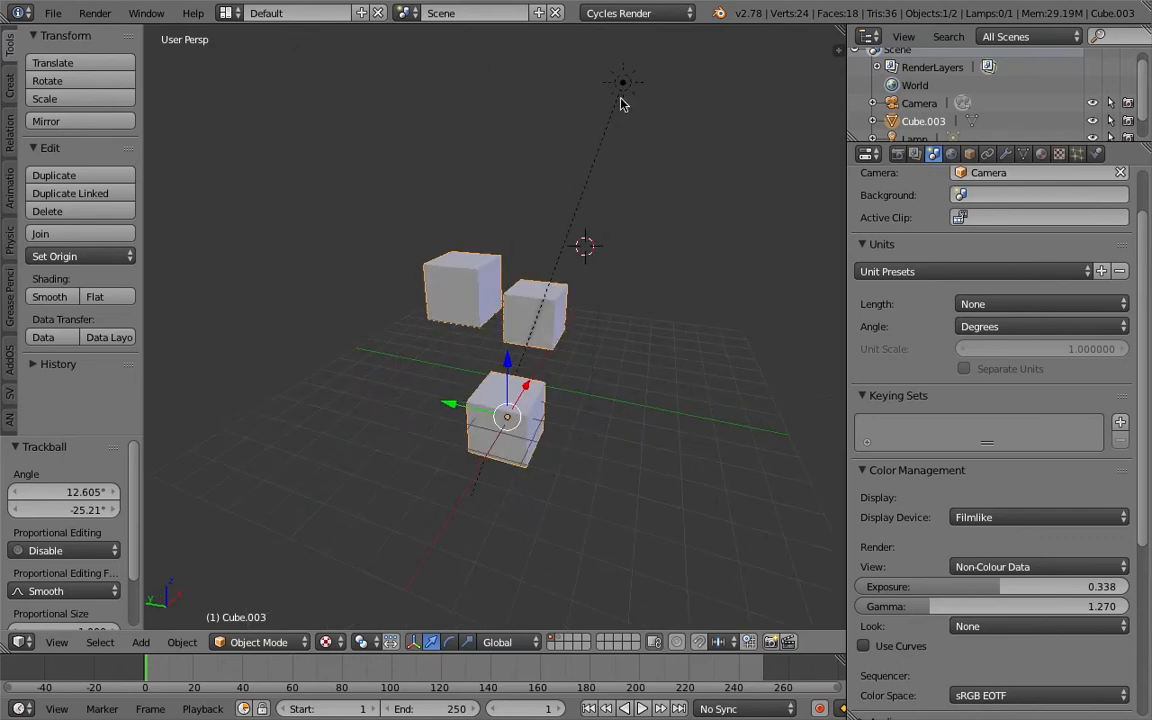
Remove the cubes' existing material slot and create a new material for them.
click(1041, 153)
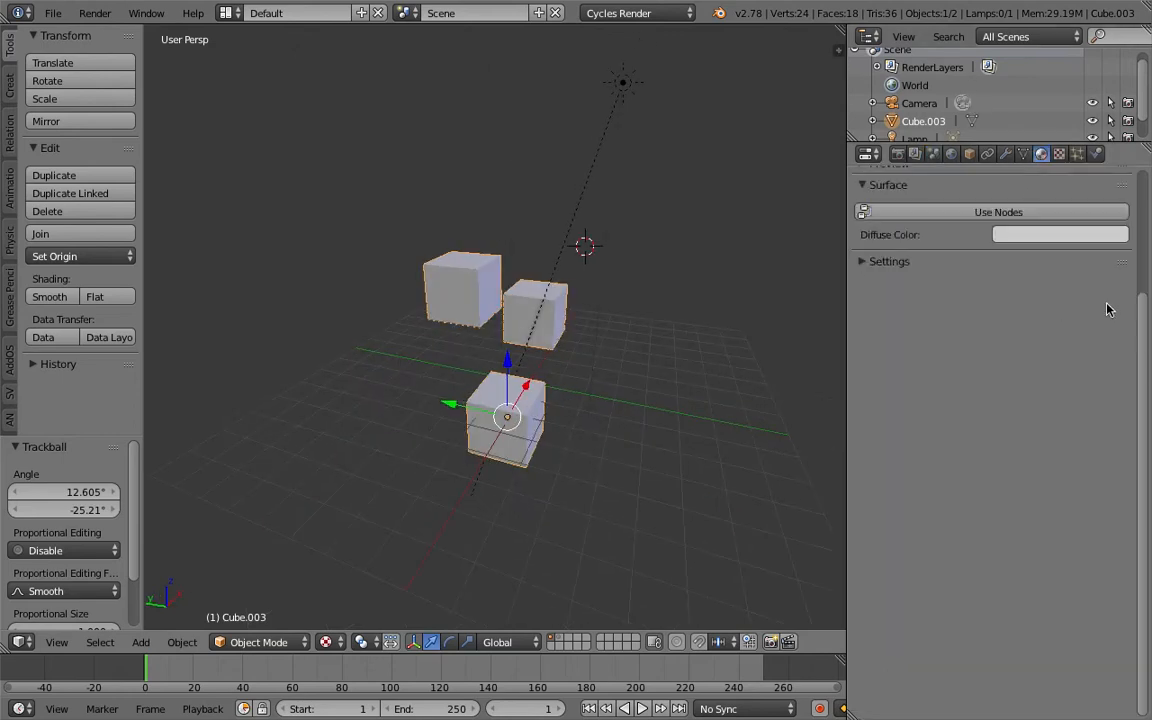
click(1135, 232)
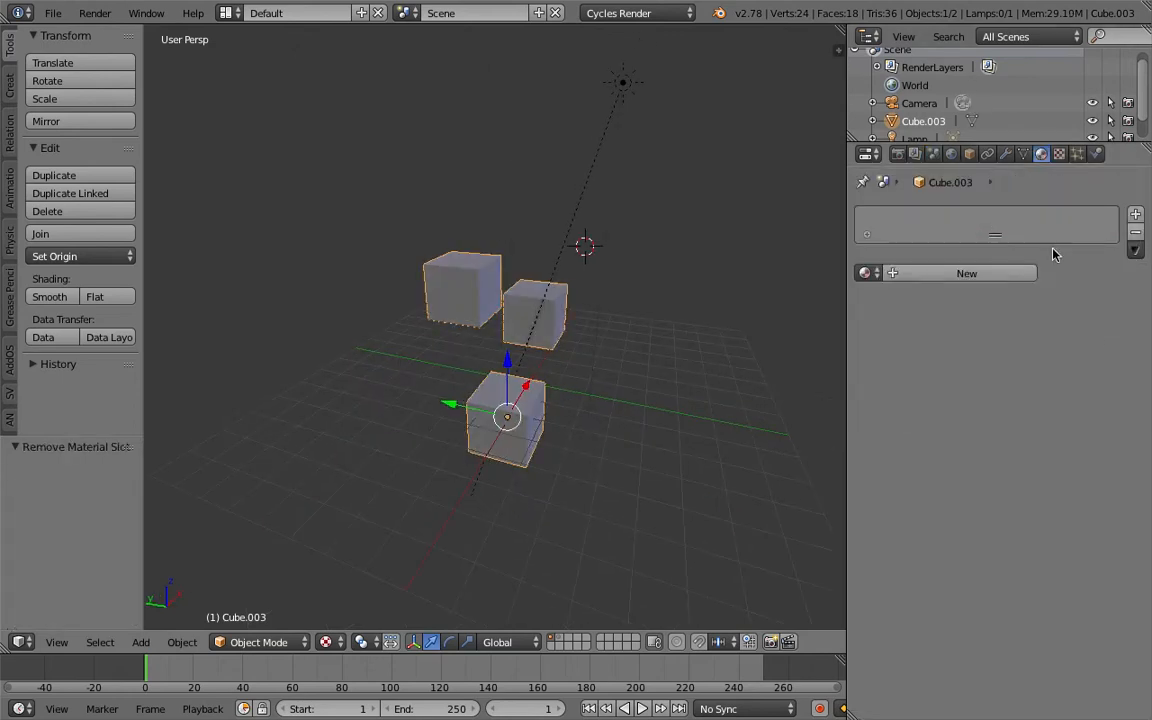
click(1005, 274)
middle_drag(790, 292, 733, 294)
middle_drag(552, 325, 516, 322)
Switch to the Compositing screen layout and save the scene under the next incremented file name.
click(229, 13)
click(250, 72)
click(53, 12)
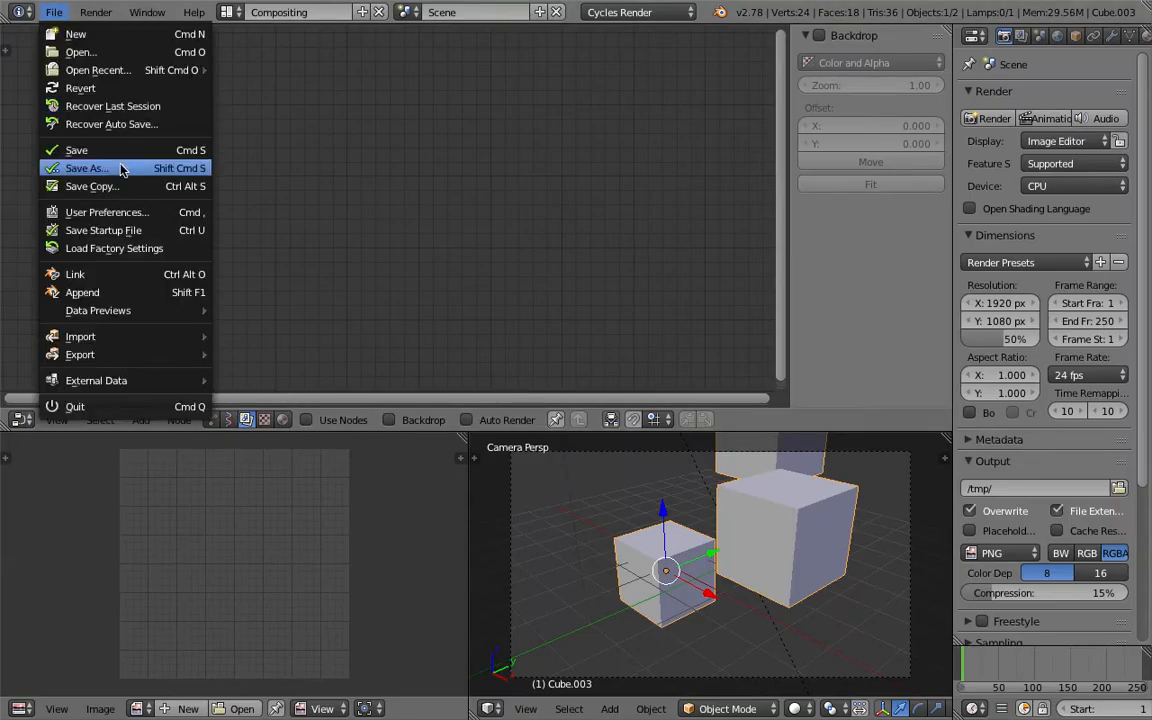
click(85, 168)
click(1020, 81)
click(1087, 60)
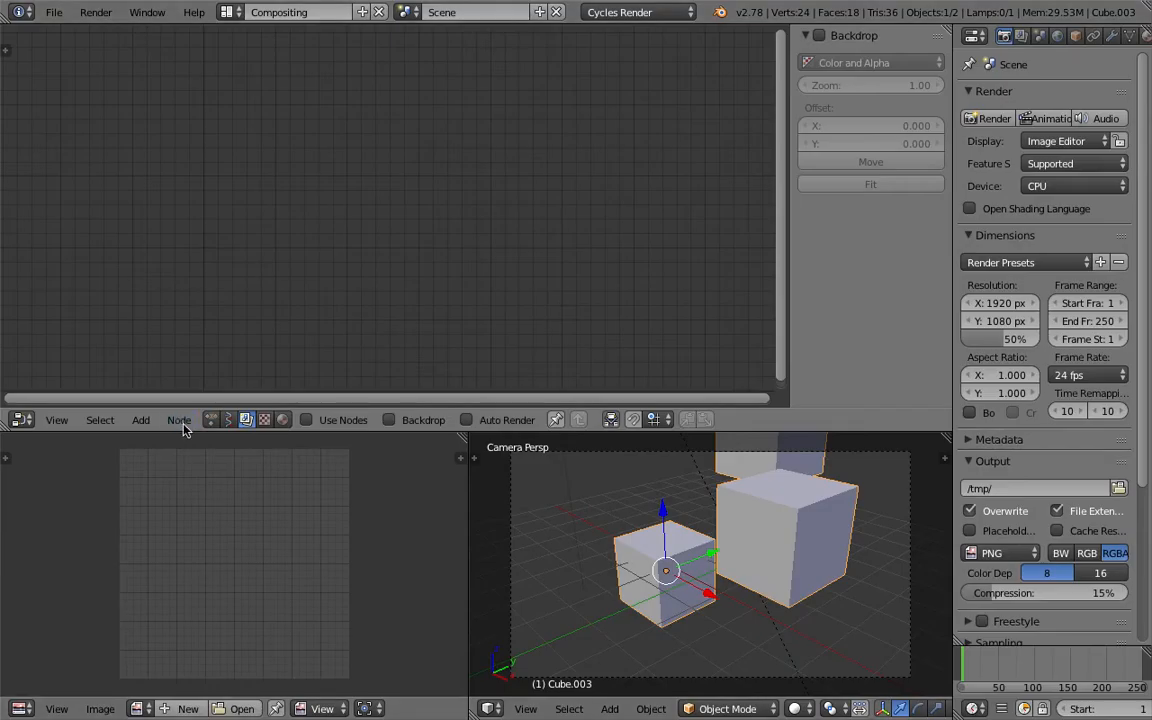
Show the new material's shader nodes in the node editor and bring all three cubes into the 3D view.
click(287, 422)
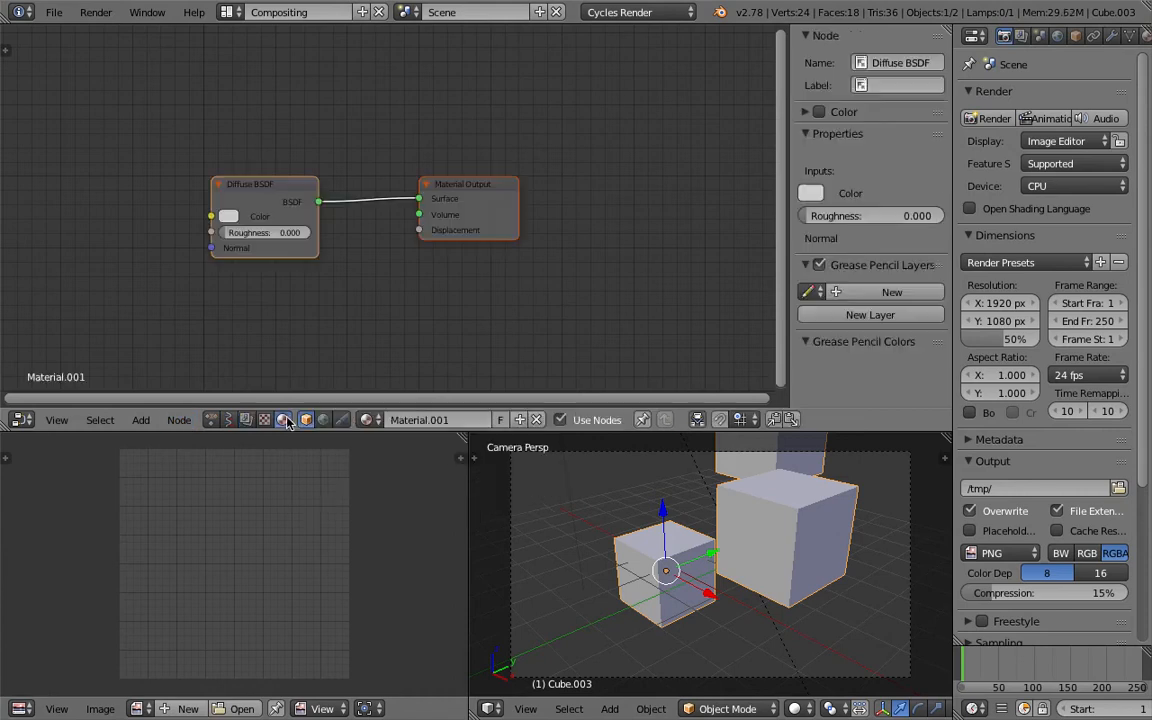
middle_drag(585, 510, 528, 513)
scroll(415, 500, up, 2)
middle_drag(630, 505, 779, 504)
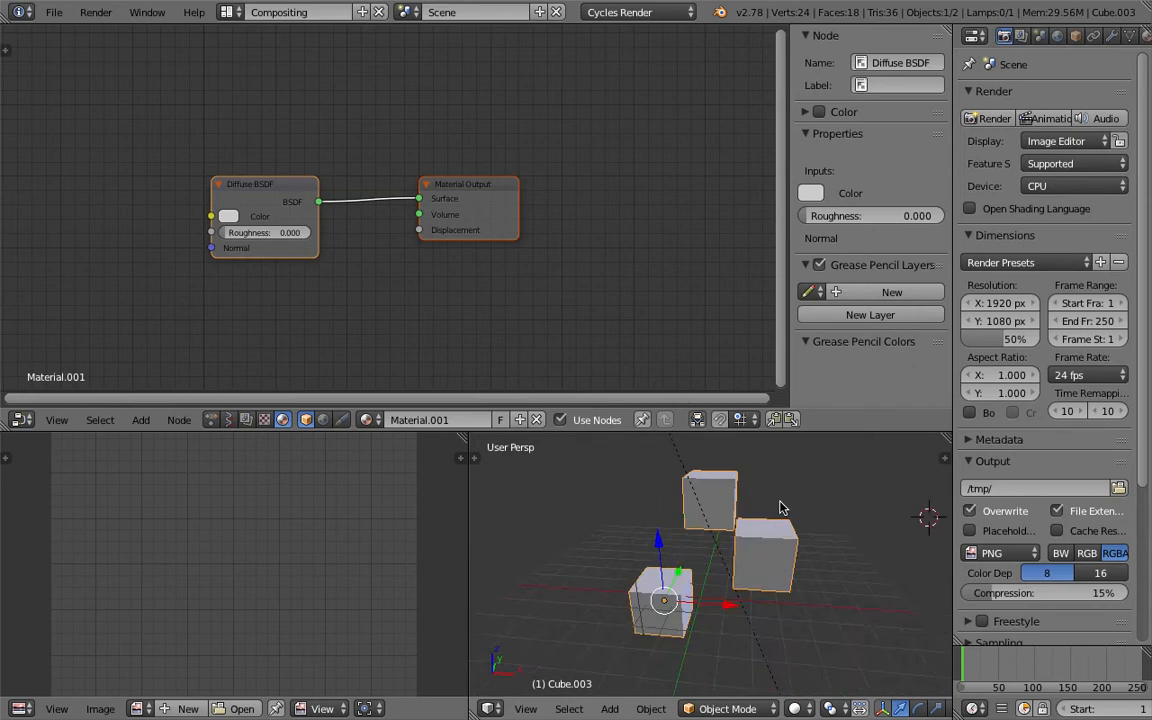
Add an Attribute node in front of the Diffuse BSDF node.
middle_drag(342, 301, 446, 289)
key(shift+a)
click(244, 231)
text(att)
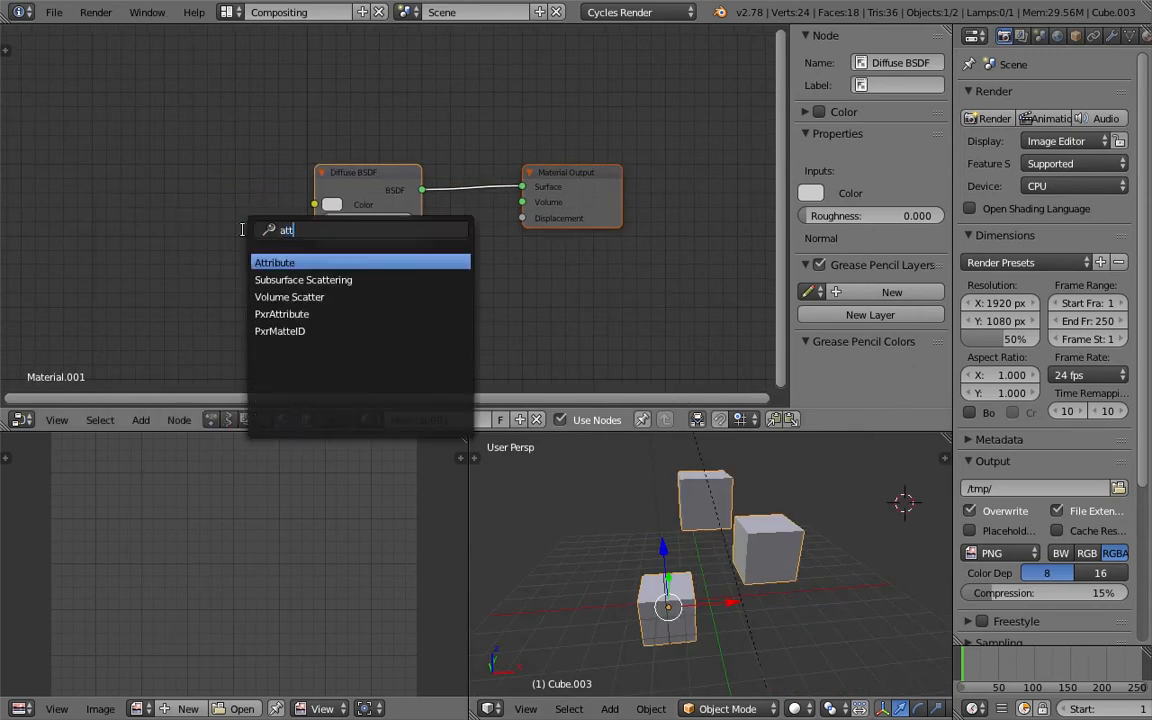
key(Return)
click(120, 176)
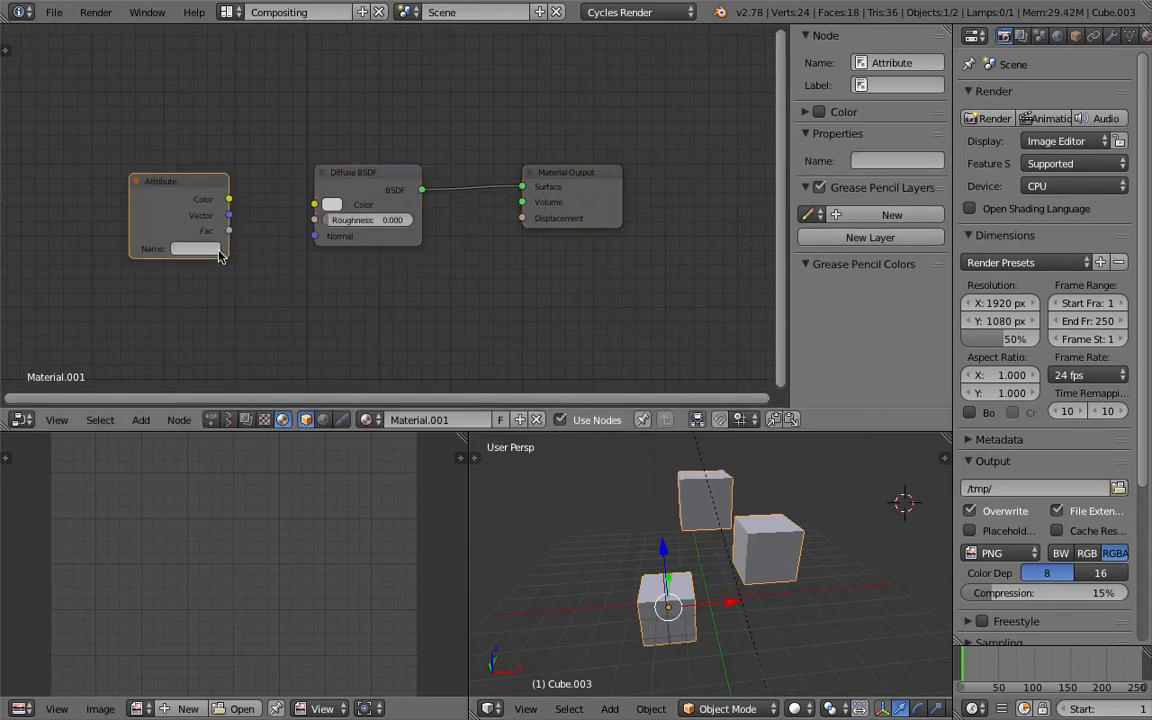
Set the Attribute node's name to the vertex color layer Col and connect its Color output to the Diffuse BSDF color.
mouse_move(667, 461)
middle_down()
mouse_move(776, 534)
mouse_move(661, 465)
middle_up()
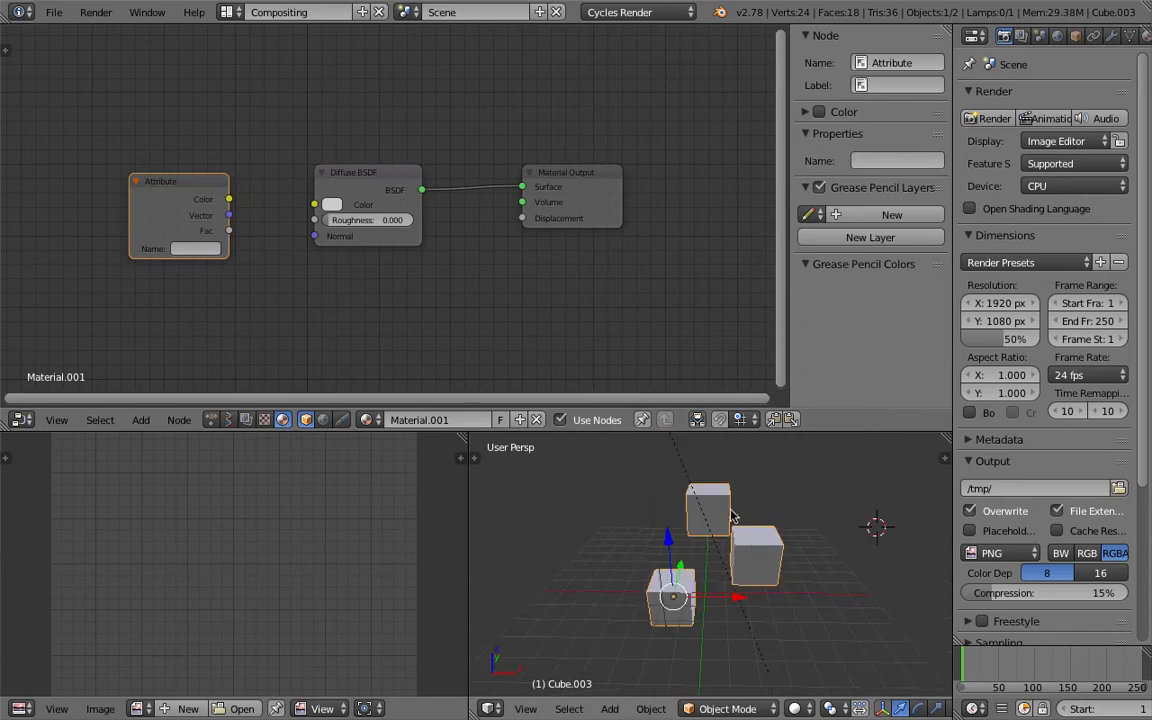
scroll(1100, 40, down, 2)
click(1090, 36)
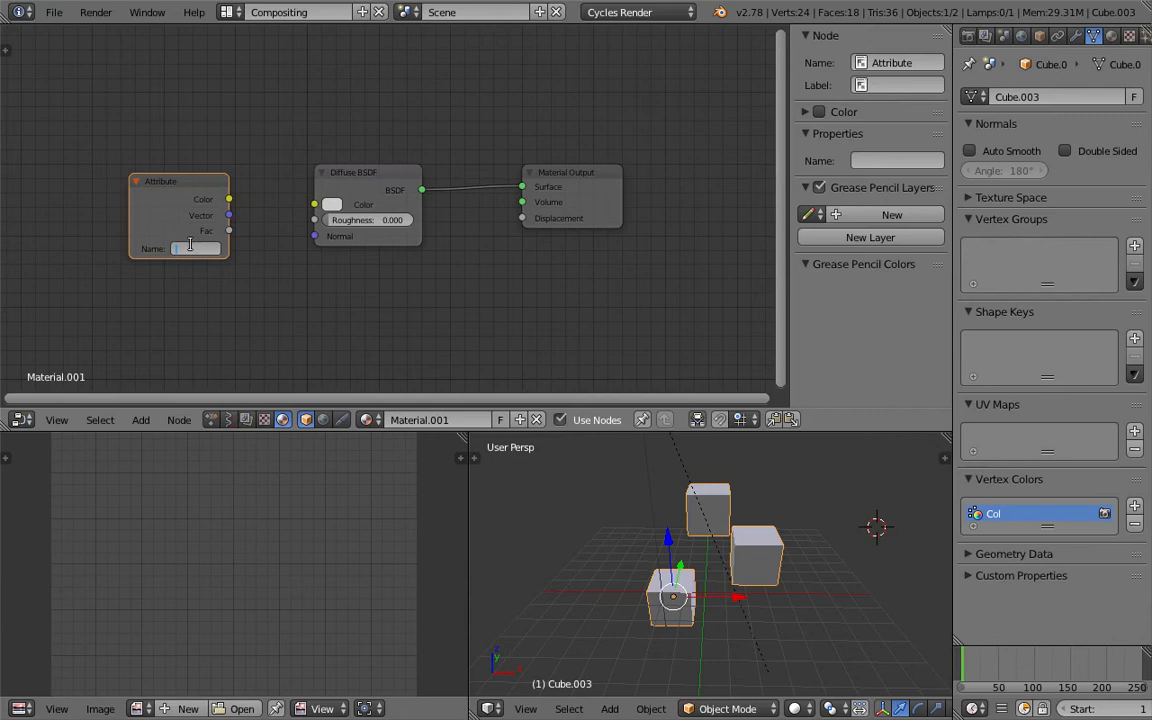
scroll(157, 230, up, 1)
drag(202, 198, 302, 203)
Preview the cubes in Rendered shading from another angle, and return the viewport to Solid shading.
click(794, 708)
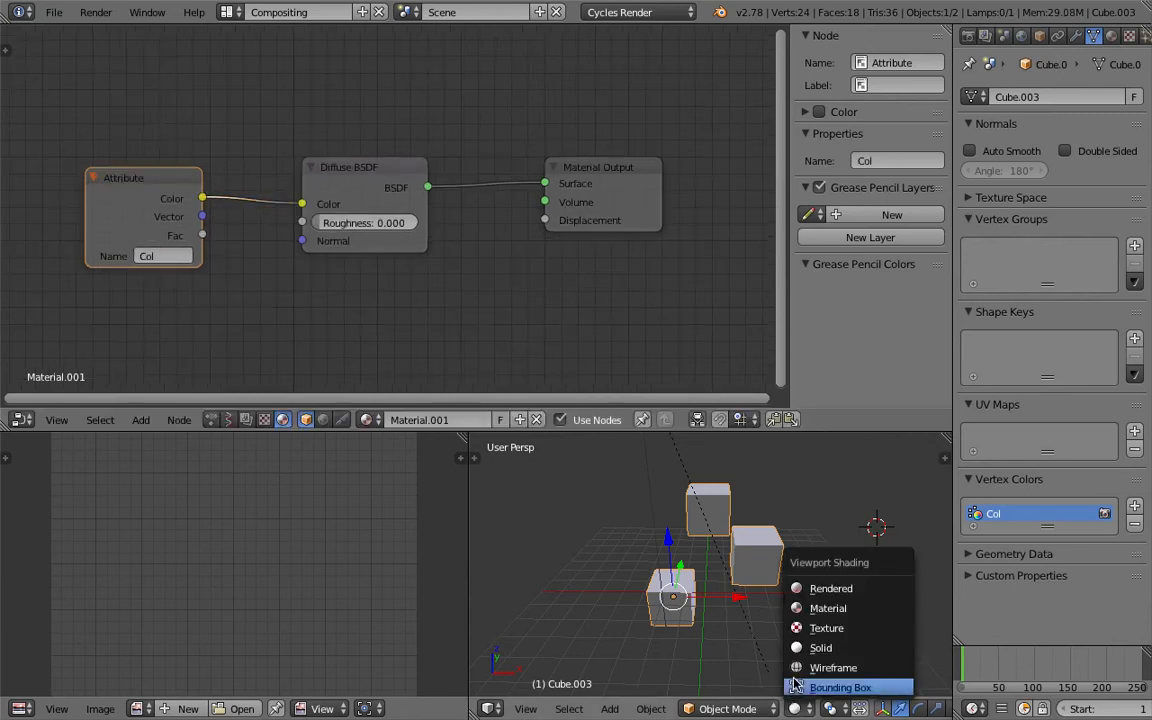
click(815, 588)
scroll(705, 571, down, 3)
mouse_move(705, 571)
middle_down()
mouse_move(546, 542)
mouse_move(805, 640)
mouse_move(740, 580)
mouse_move(640, 537)
mouse_move(622, 470)
middle_up()
click(803, 708)
click(812, 661)
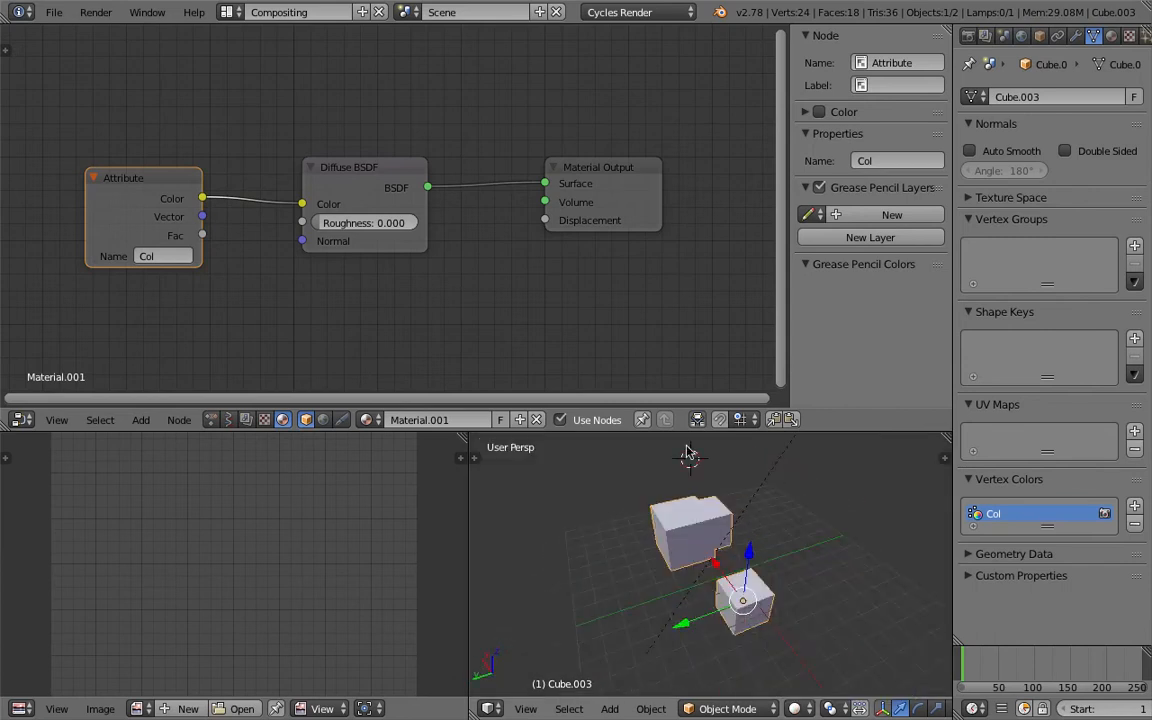
Switch the render engine to RenderMan Render and view all three cubes.
click(626, 14)
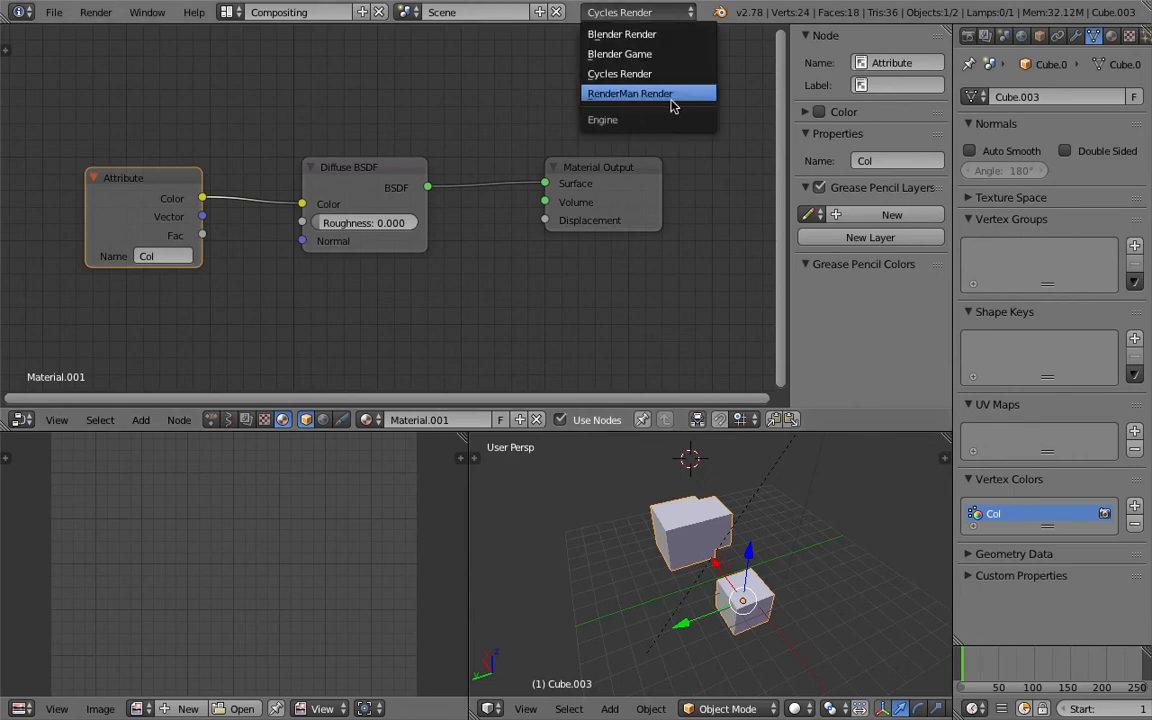
middle_drag(660, 520, 775, 530)
middle_drag(662, 515, 700, 533)
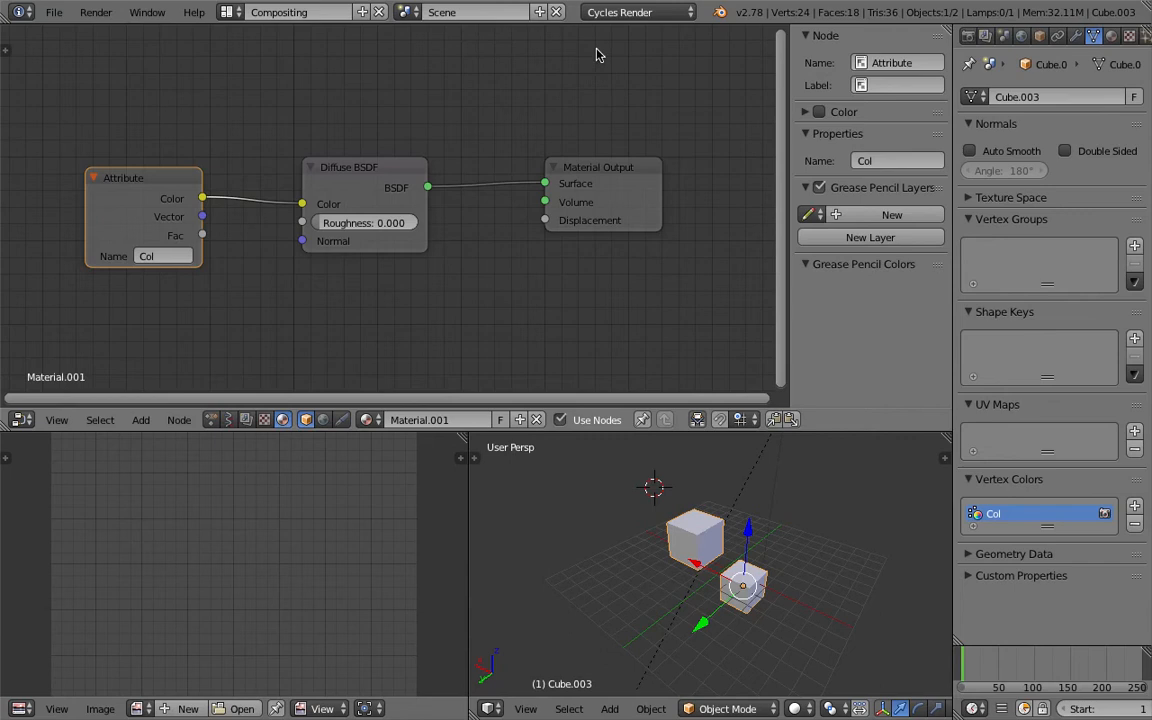
click(620, 12)
click(610, 93)
middle_drag(743, 568, 687, 523)
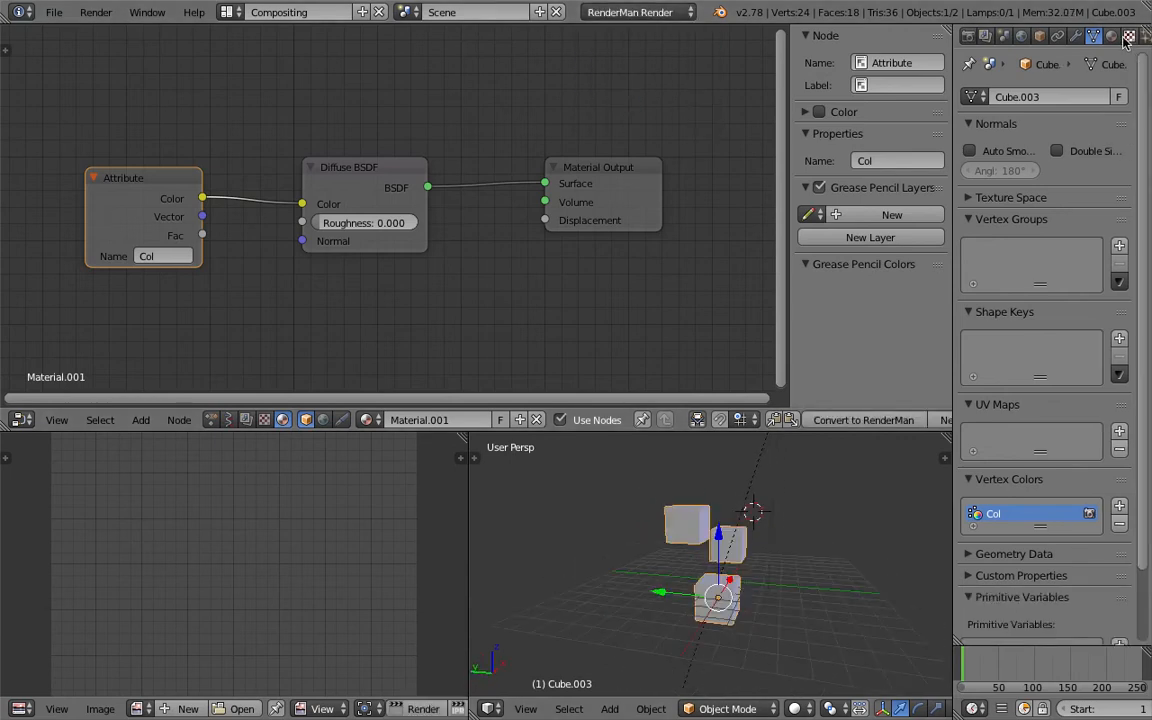
Convert all Cycles materials to RenderMan from the cubes' material settings.
click(1062, 37)
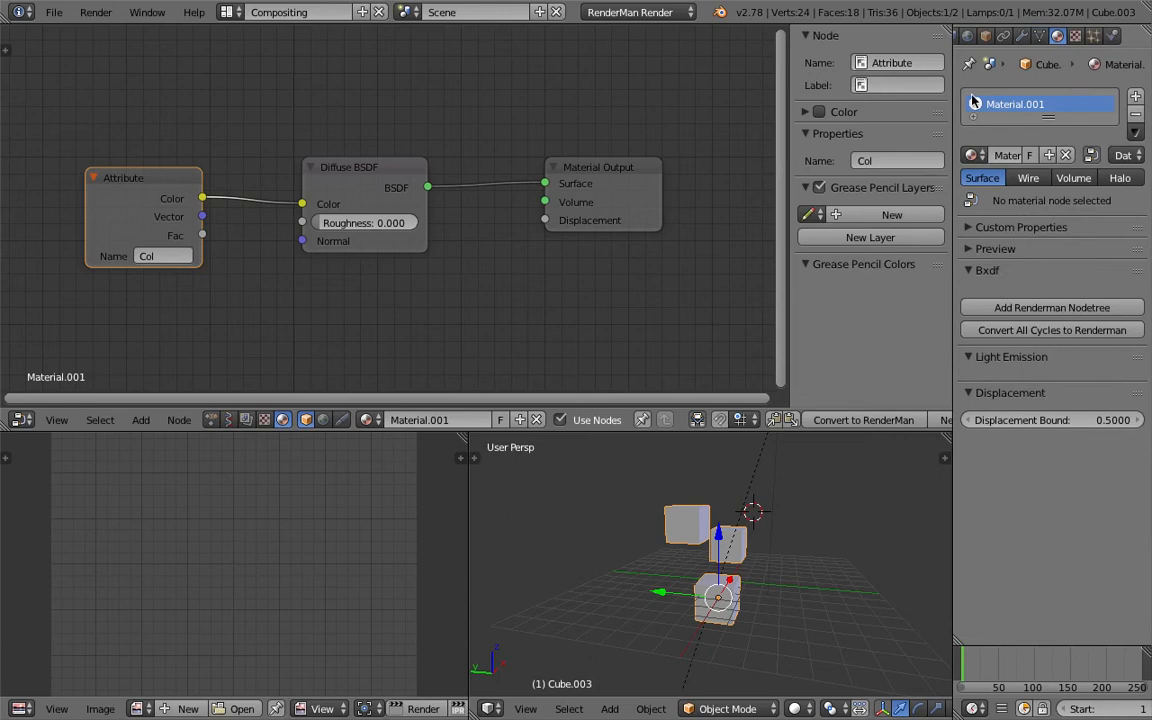
click(1030, 340)
Arrange the converted RenderMan nodes close beneath the original Cycles nodes in the node editor.
scroll(427, 248, down, 4)
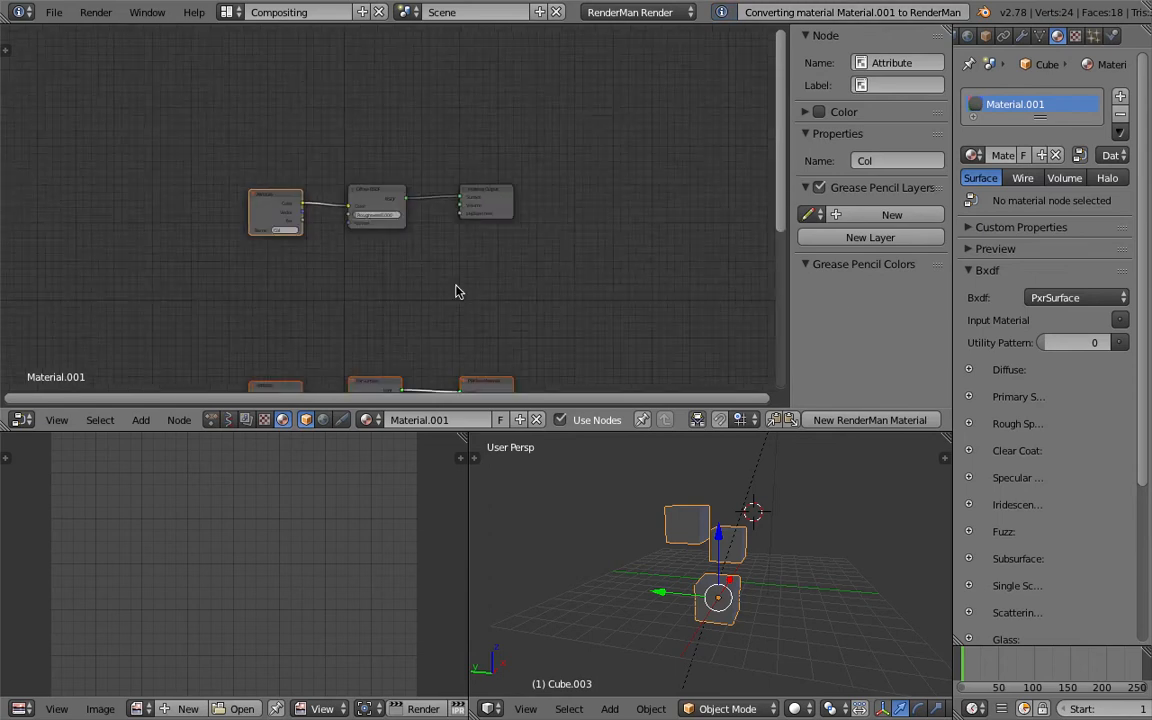
middle_drag(466, 268, 485, 198)
drag(335, 262, 326, 172)
key(g)
drag(392, 260, 374, 166)
drag(483, 258, 456, 190)
scroll(416, 188, up, 4)
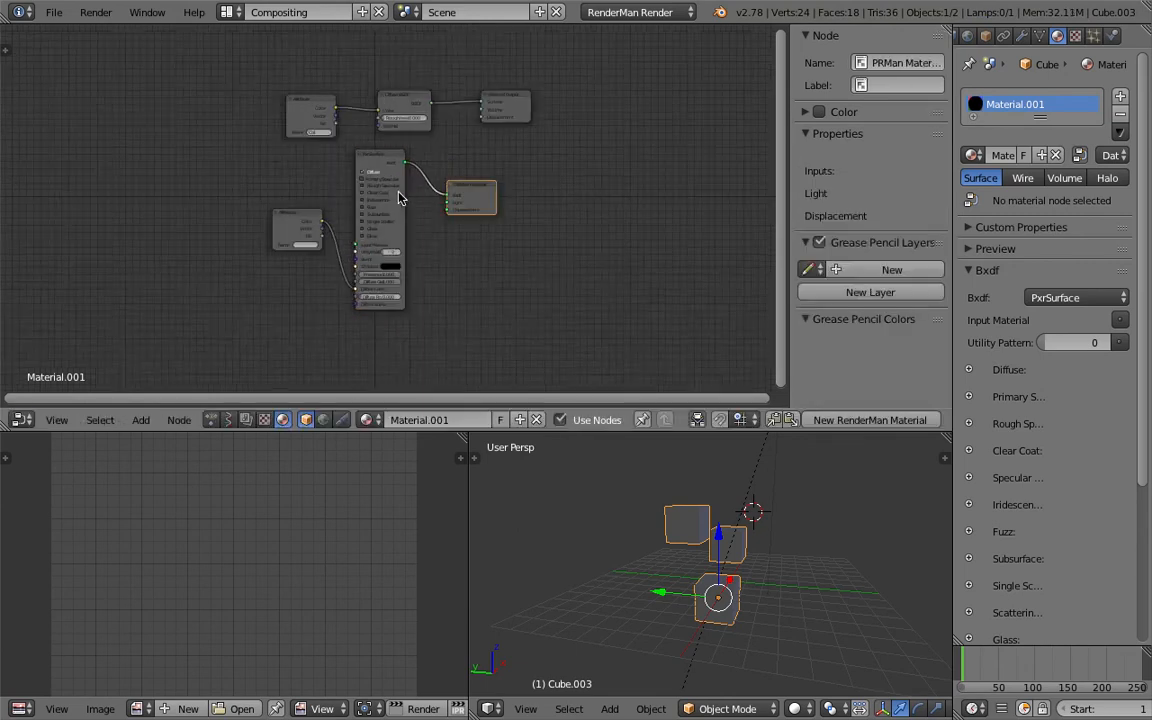
Enlarge the node editor and examine the PxrSurface node and the Bxdf types available for the material.
drag(595, 431, 597, 503)
scroll(508, 362, up, 3)
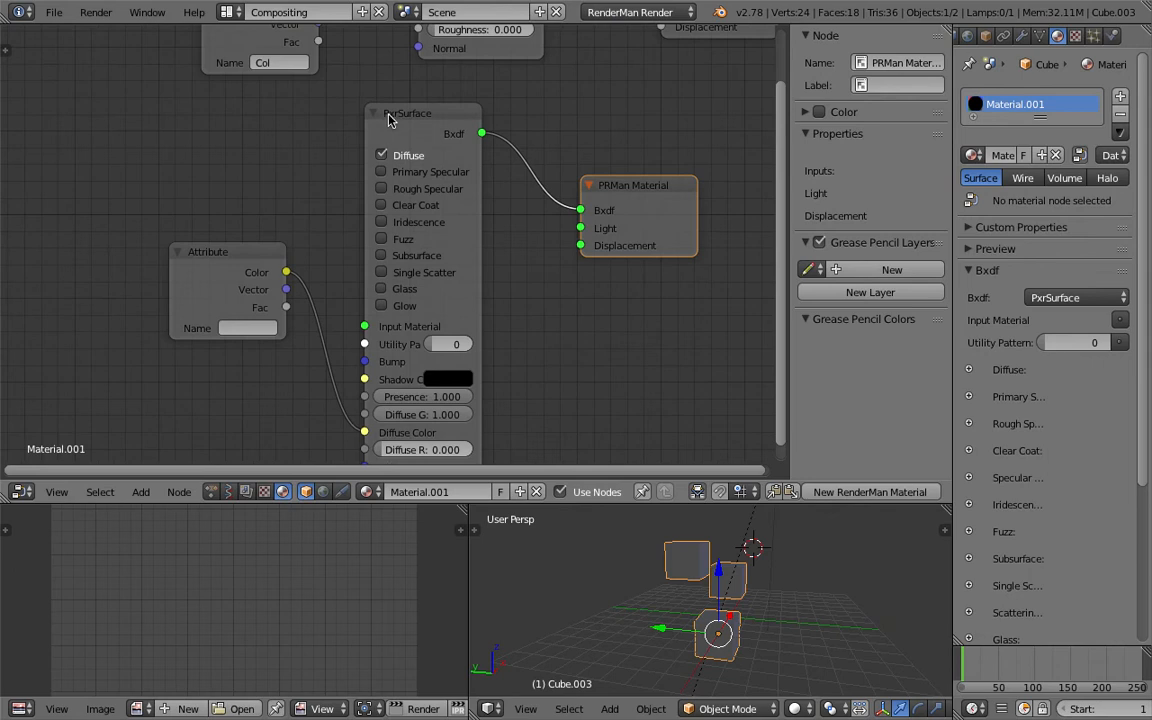
click(418, 118)
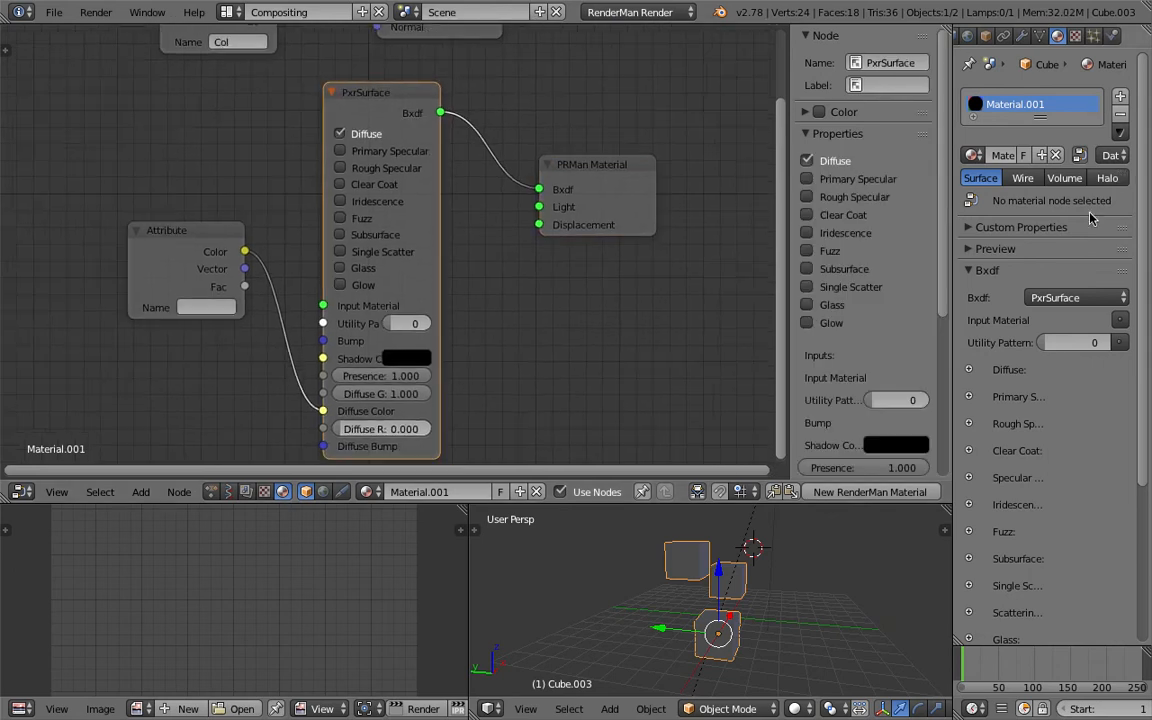
click(1072, 297)
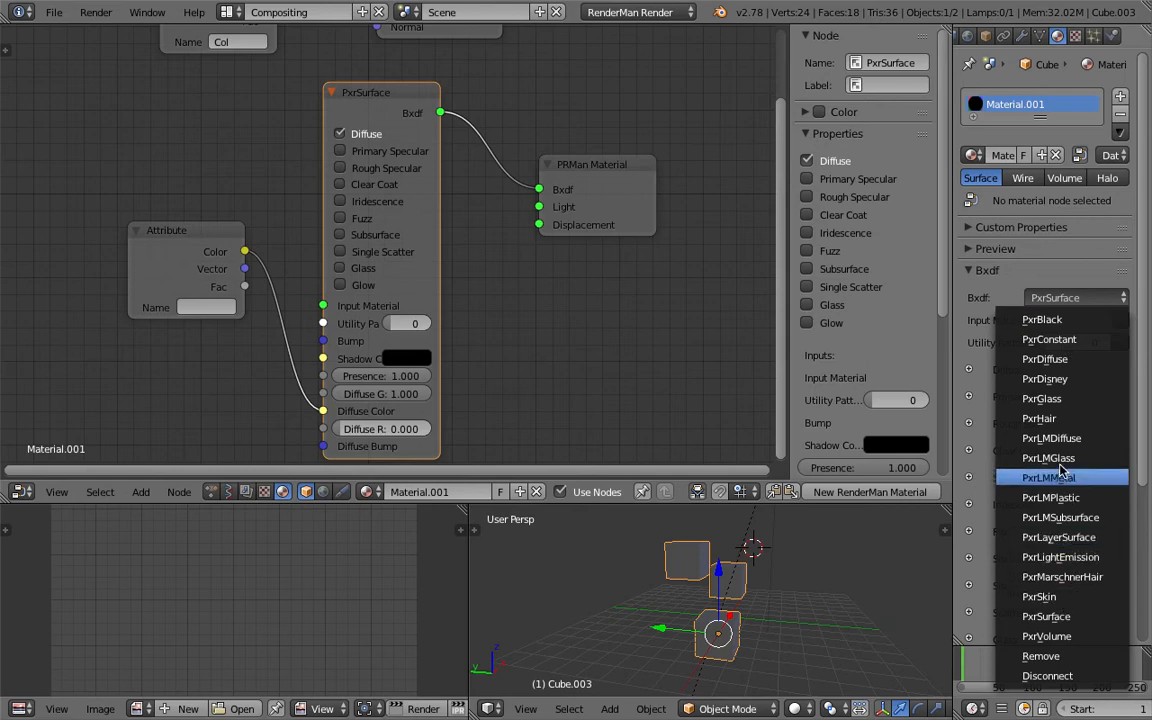
middle_drag(581, 293, 530, 283)
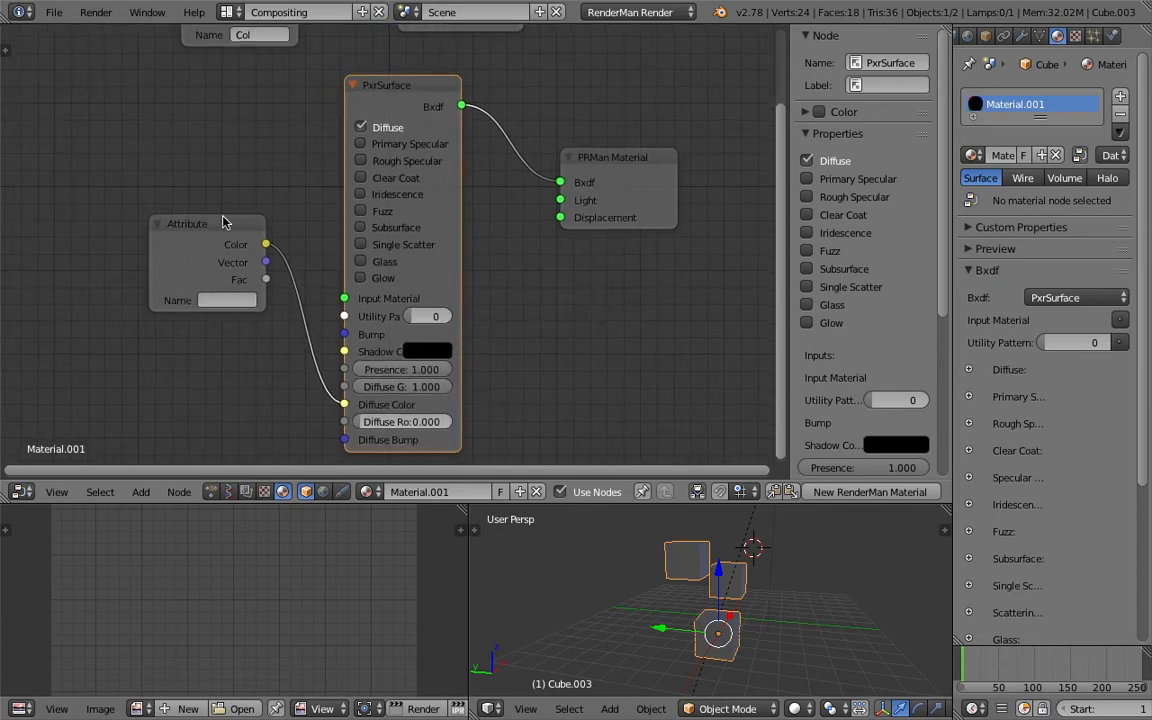
Disconnect the converted Attribute node from PxrSurface's Diffuse Color and move it farther away from the shader.
drag(223, 222, 213, 218)
scroll(190, 224, up, 1)
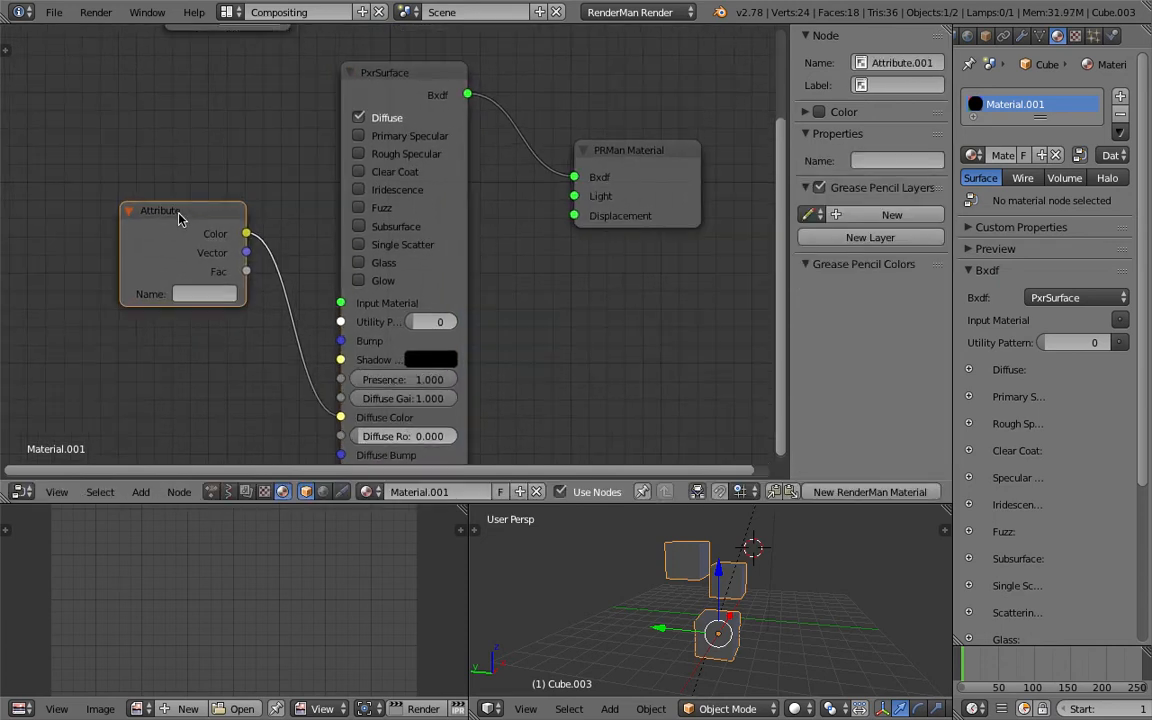
scroll(178, 214, down, 3)
middle_drag(166, 124, 224, 172)
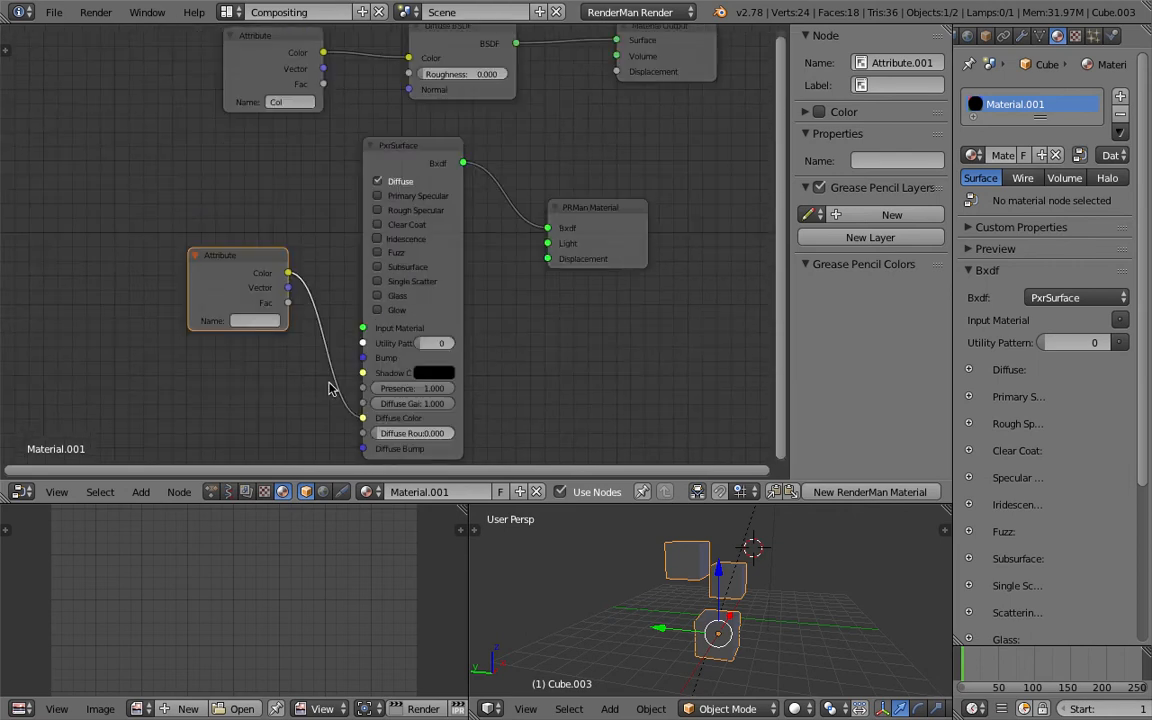
drag(248, 268, 200, 244)
middle_drag(292, 248, 313, 247)
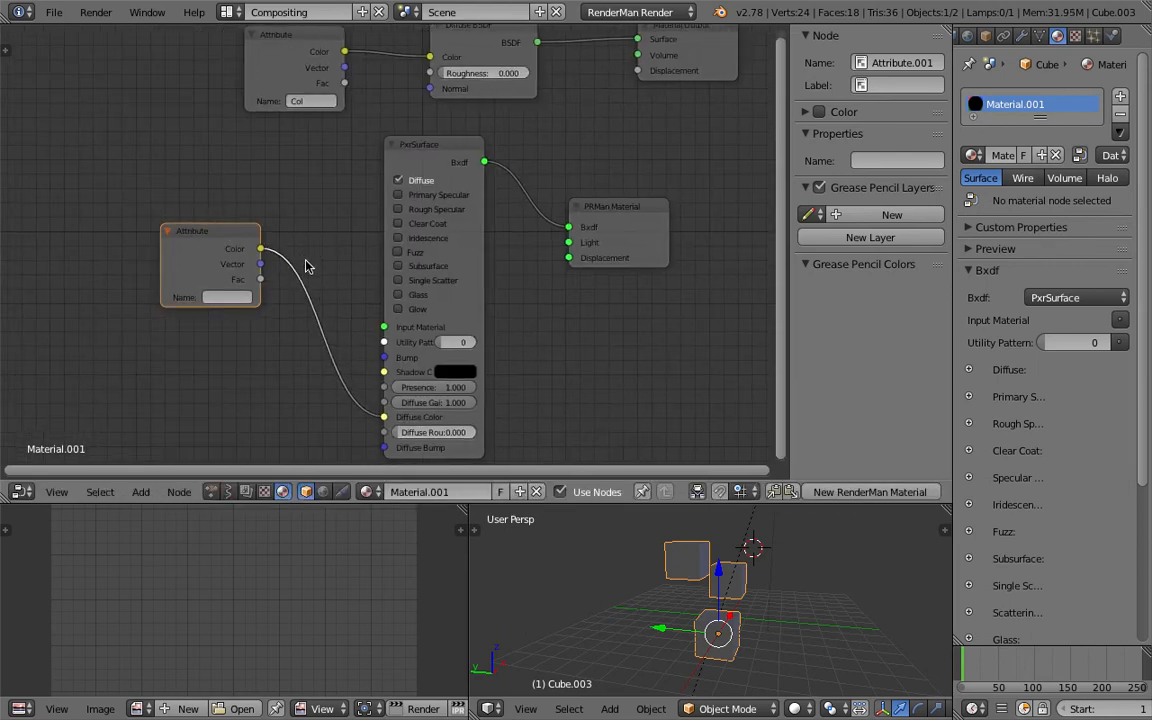
click(133, 217)
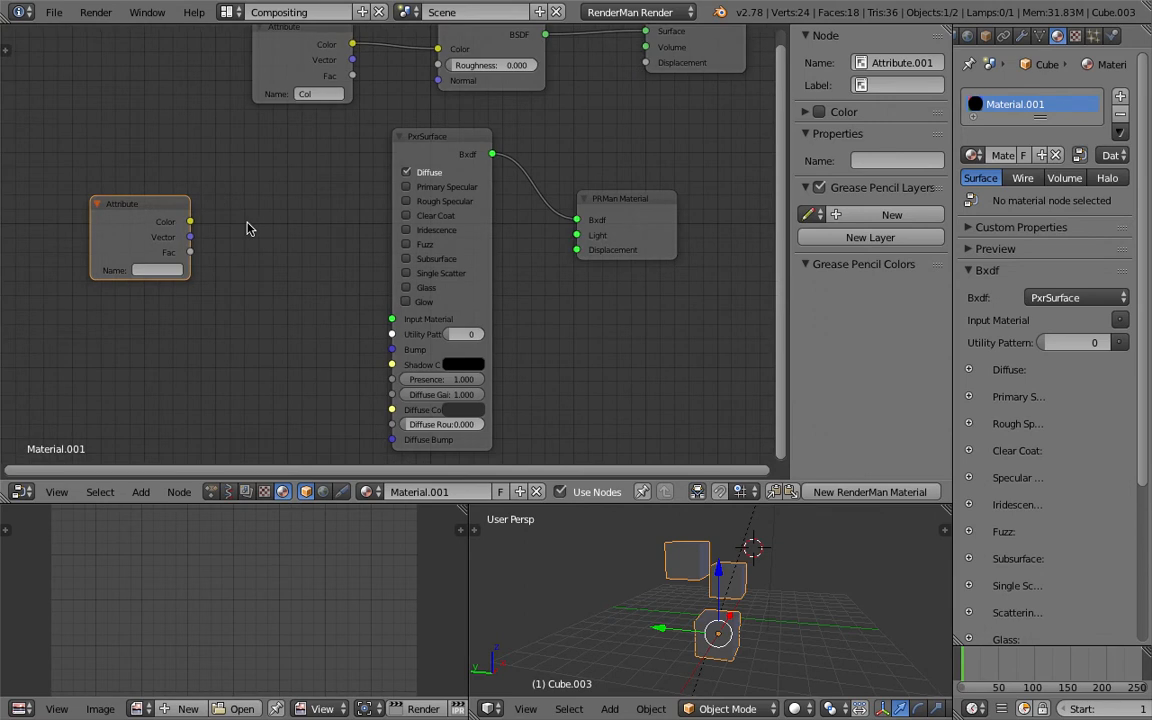
Add a PxrAttribute node between the unlinked Attribute node and PxrSurface, and widen it.
scroll(258, 220, up, 2)
middle_drag(640, 600, 579, 640)
middle_drag(285, 169, 275, 189)
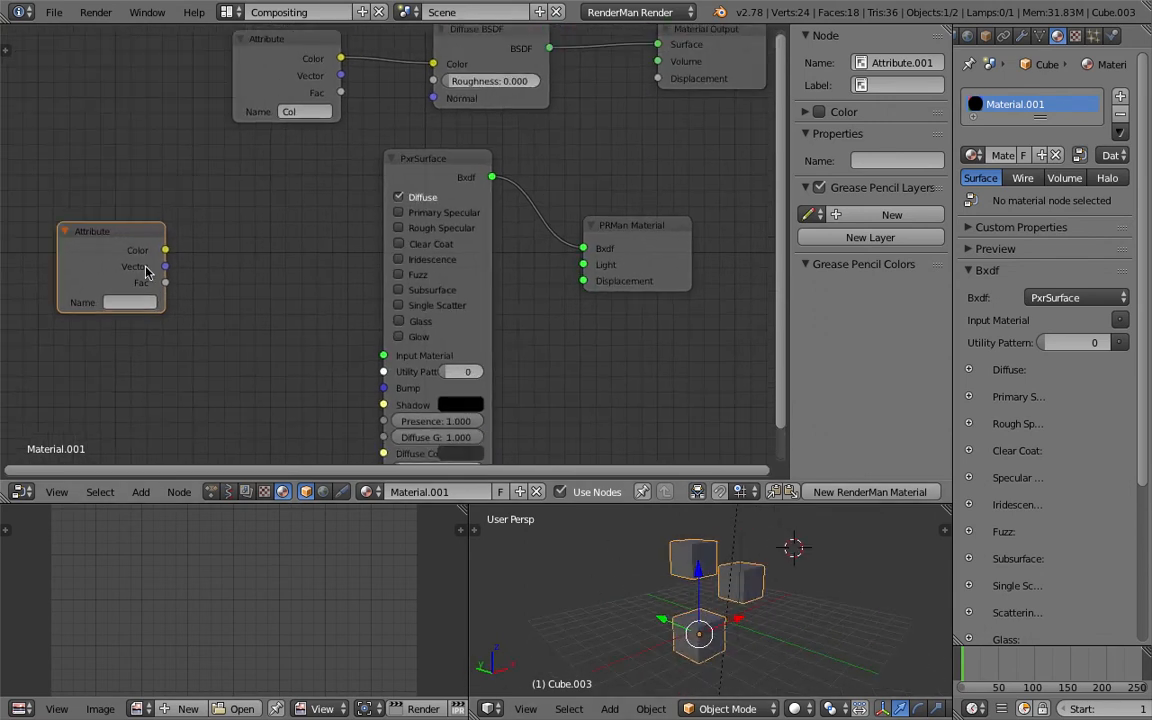
scroll(266, 130, up, 2)
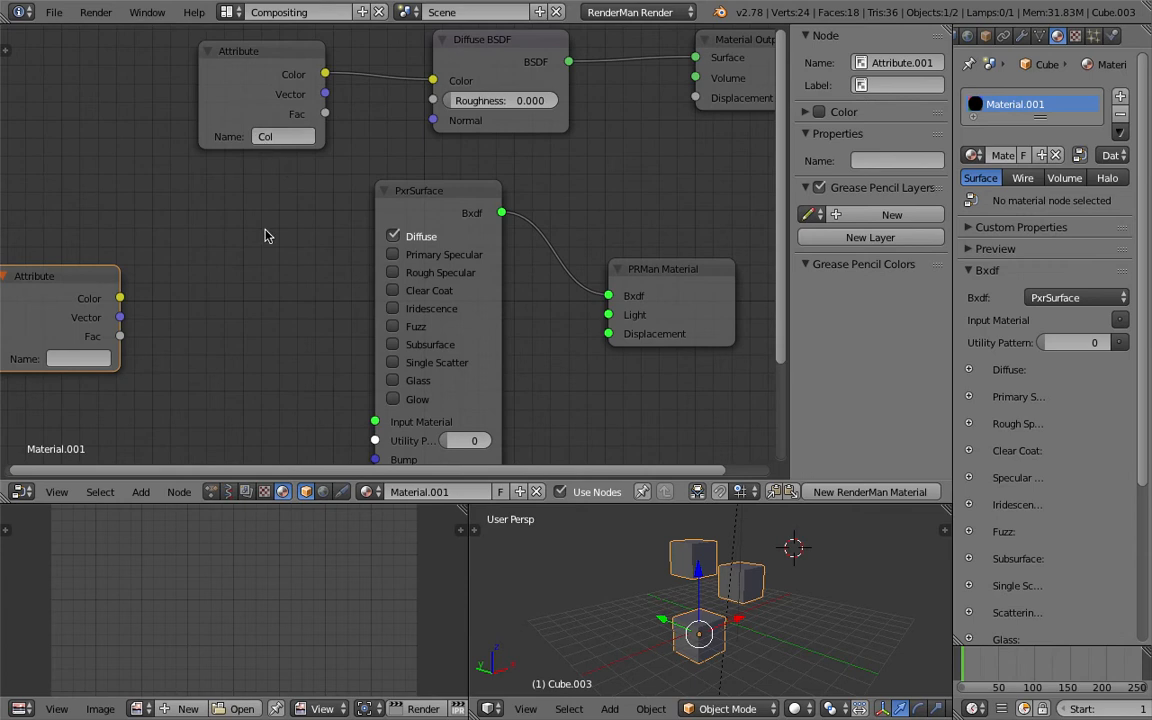
shift+scroll(255, 190, down, 2)
key(shift+a)
click(229, 205)
text(pxr)
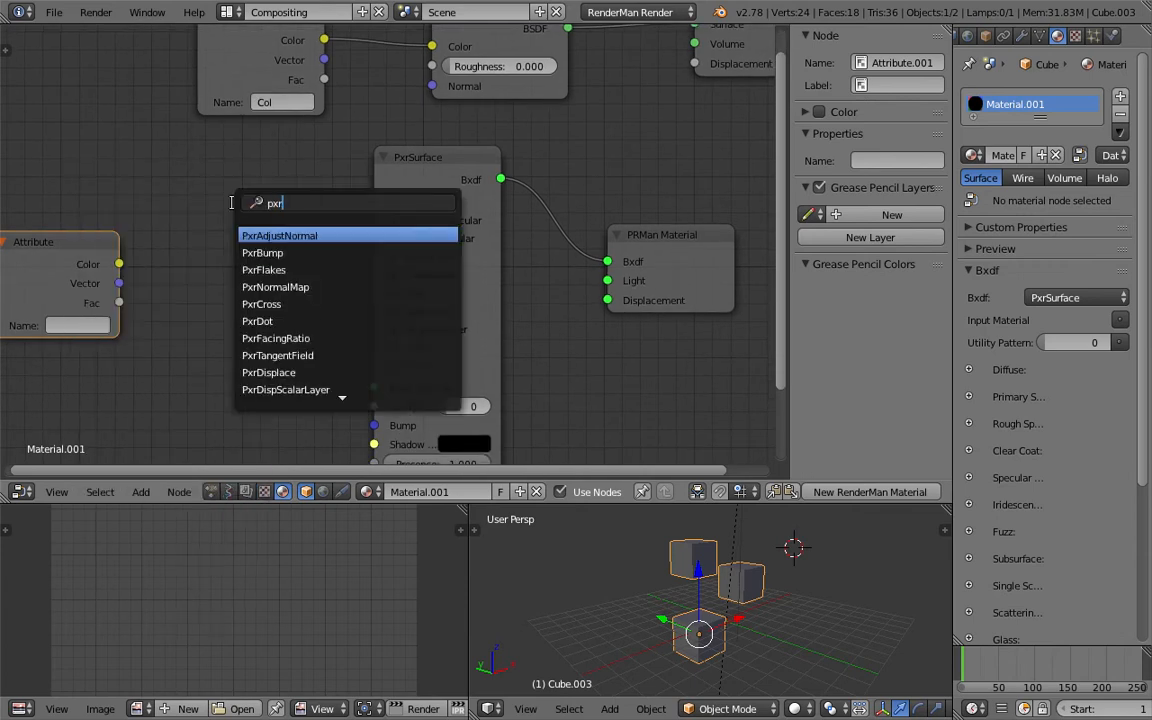
text(A)
key(Down)
key(Return)
click(156, 167)
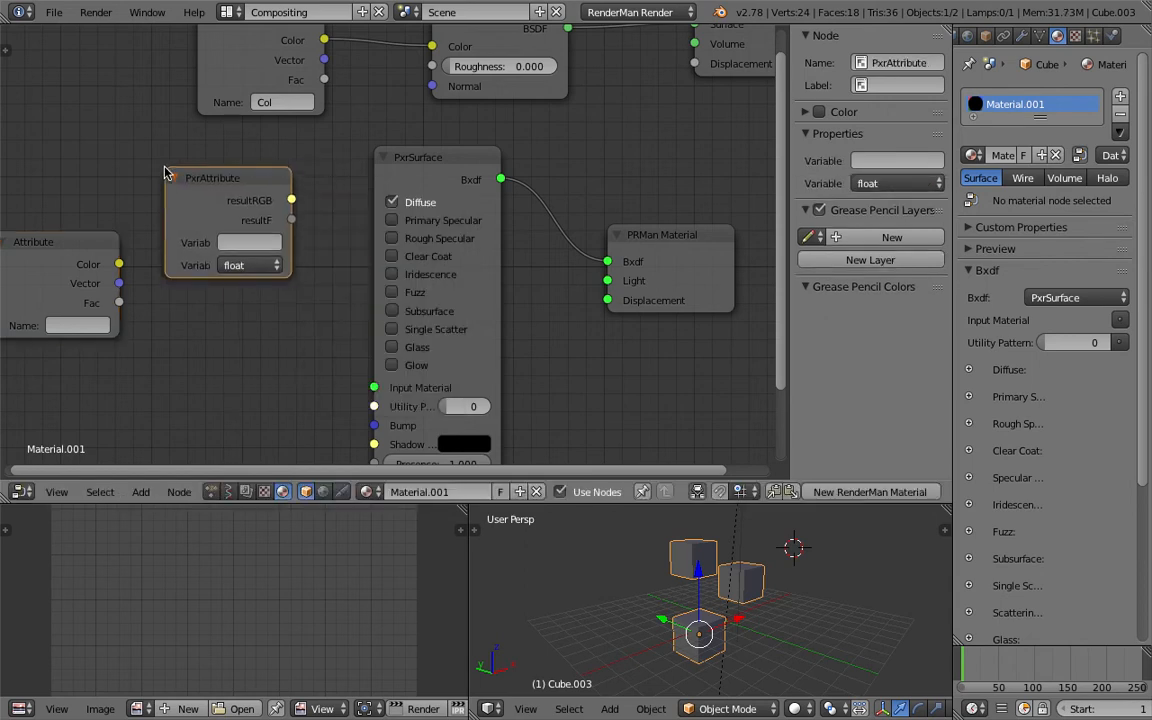
drag(156, 215, 128, 188)
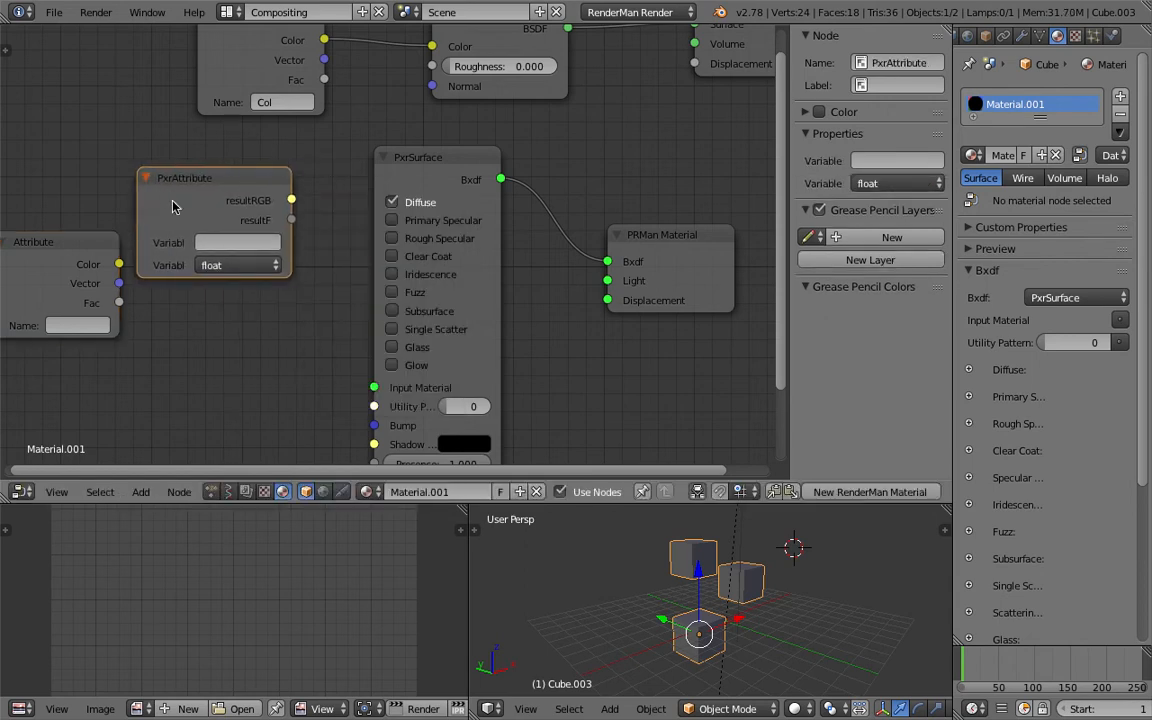
Add a PxrPrimvar node to the material and move it clear of the Attribute node.
middle_drag(209, 311, 229, 260)
key(shift+a)
click(228, 263)
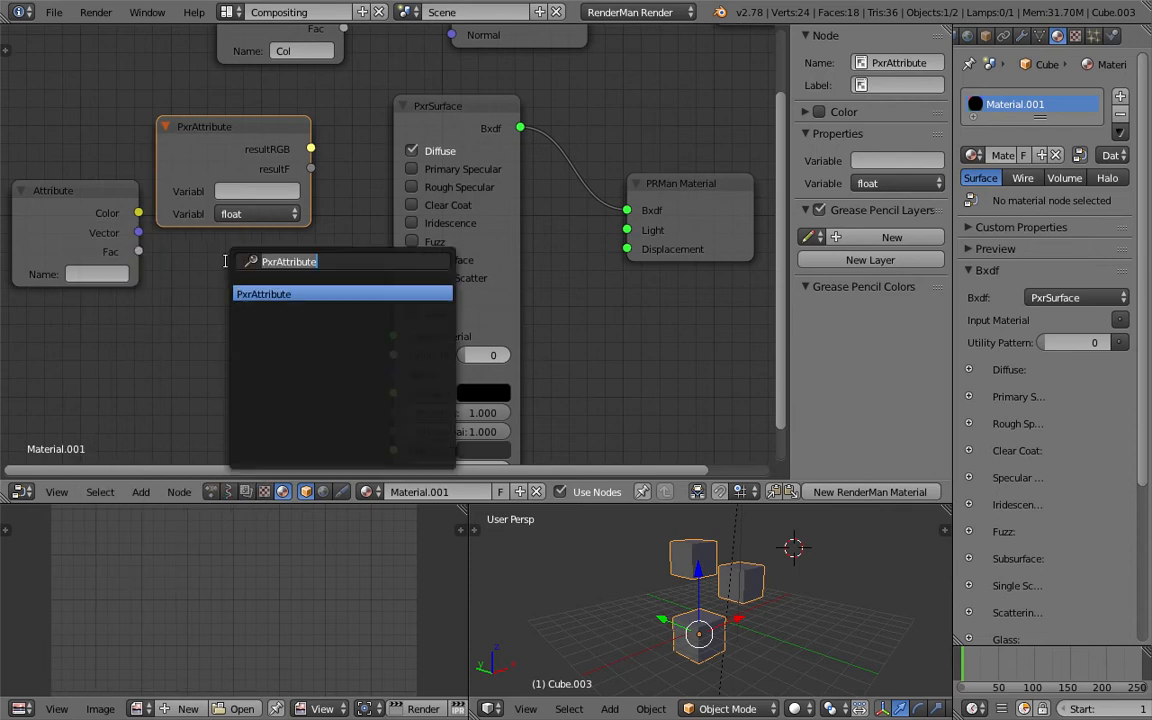
text(Prim)
key(Return)
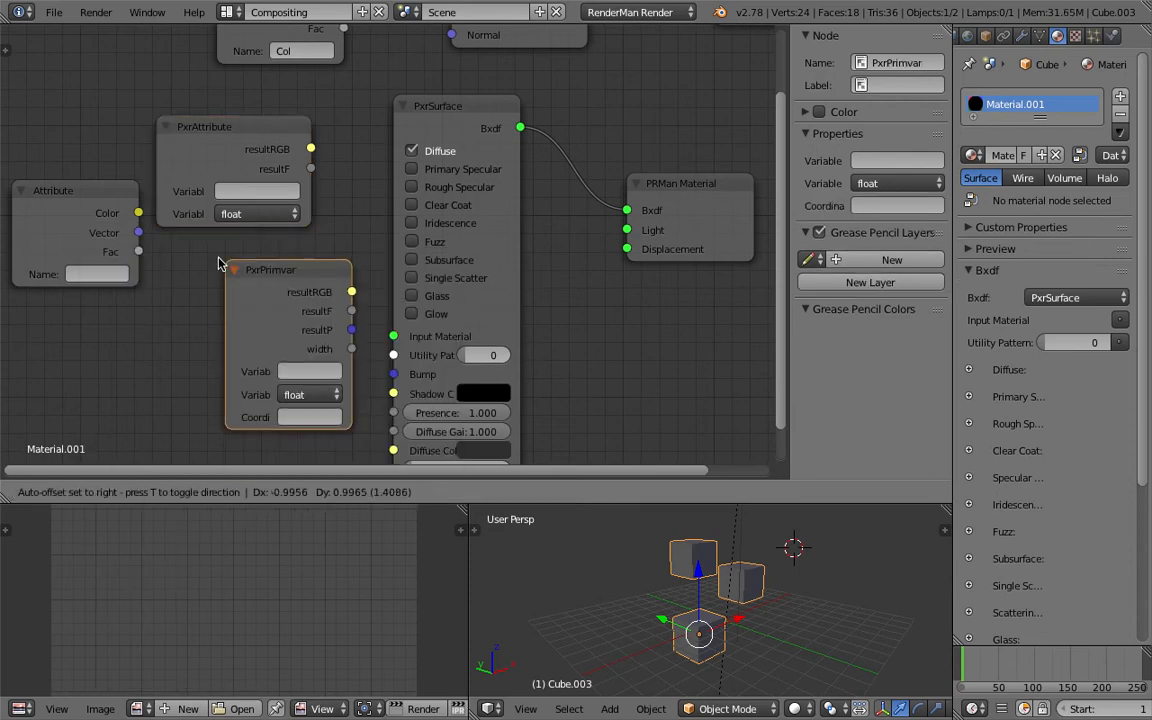
click(180, 252)
scroll(227, 275, down, 2)
key(g)
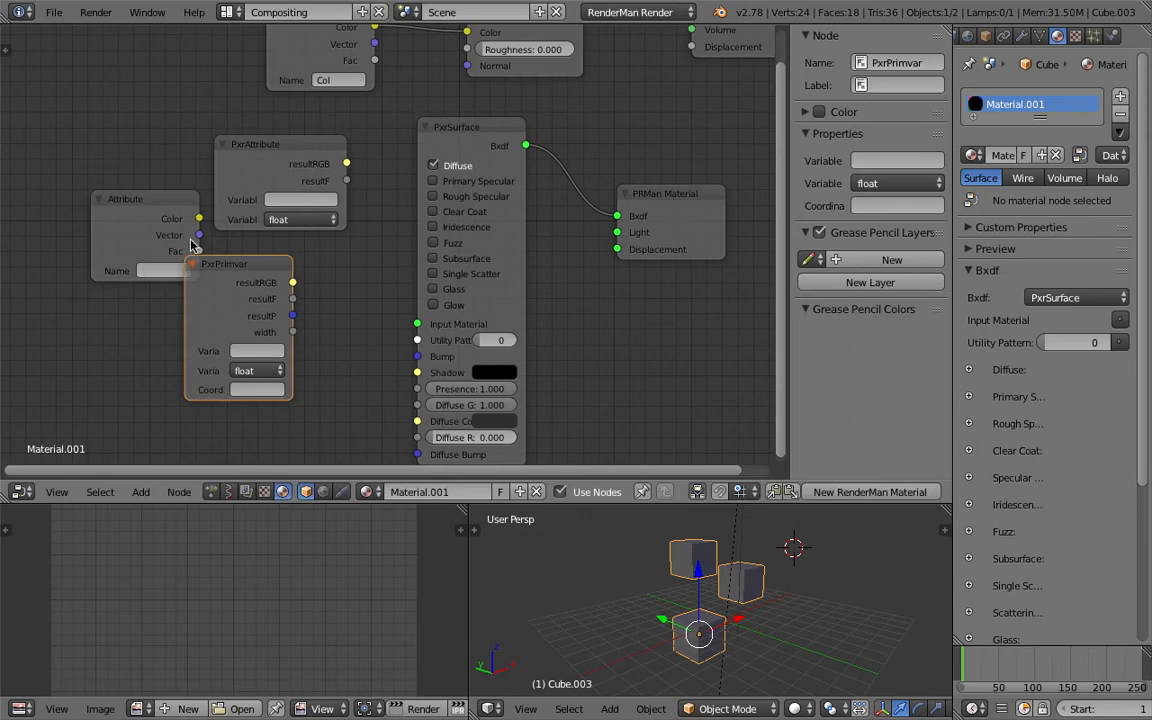
drag(156, 265, 116, 256)
Stack the PxrPrimvar node directly beneath the PxrAttribute node, beside PxrSurface.
scroll(152, 248, up, 3)
middle_drag(154, 247, 192, 249)
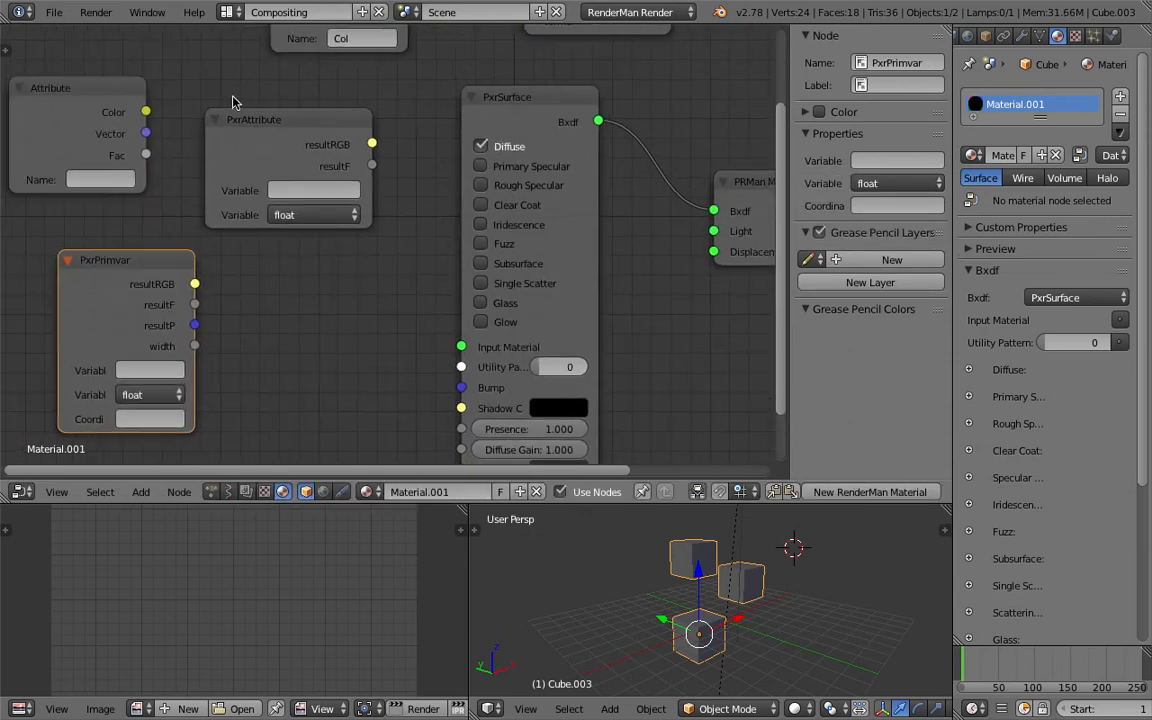
drag(304, 119, 334, 132)
drag(137, 262, 332, 270)
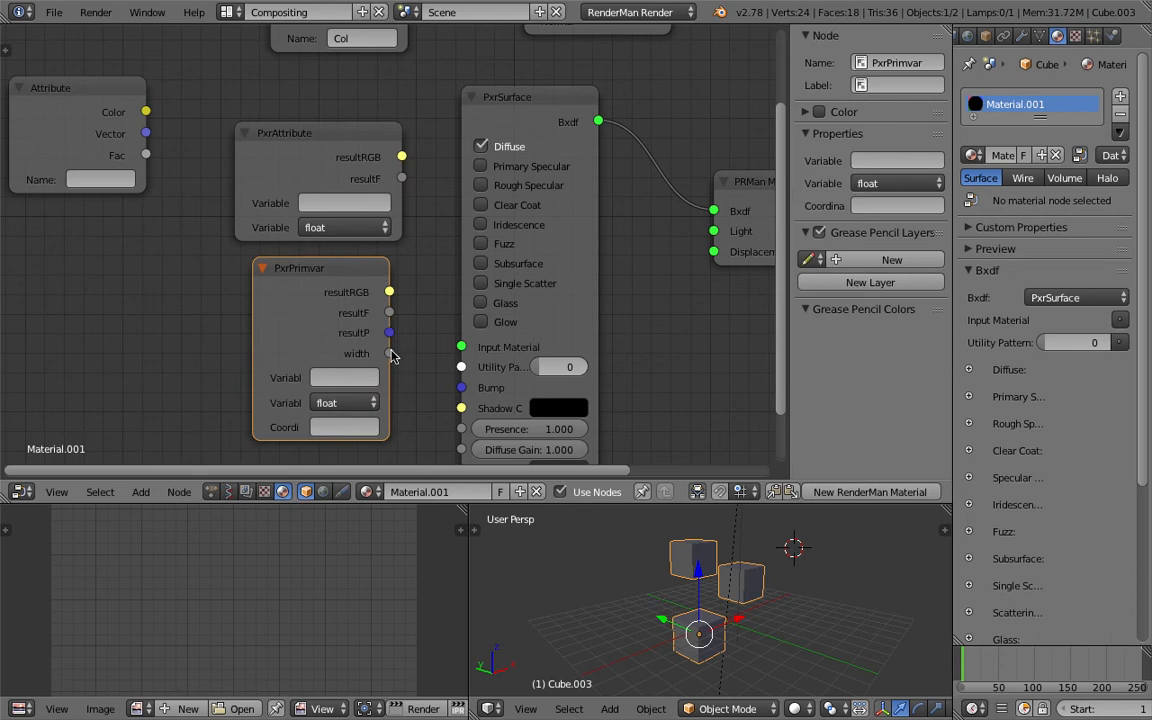
Set the variable type of both the PxrPrimvar and PxrAttribute nodes to vector.
middle_drag(609, 607, 677, 607)
scroll(715, 629, up, 2)
scroll(677, 607, down, 2)
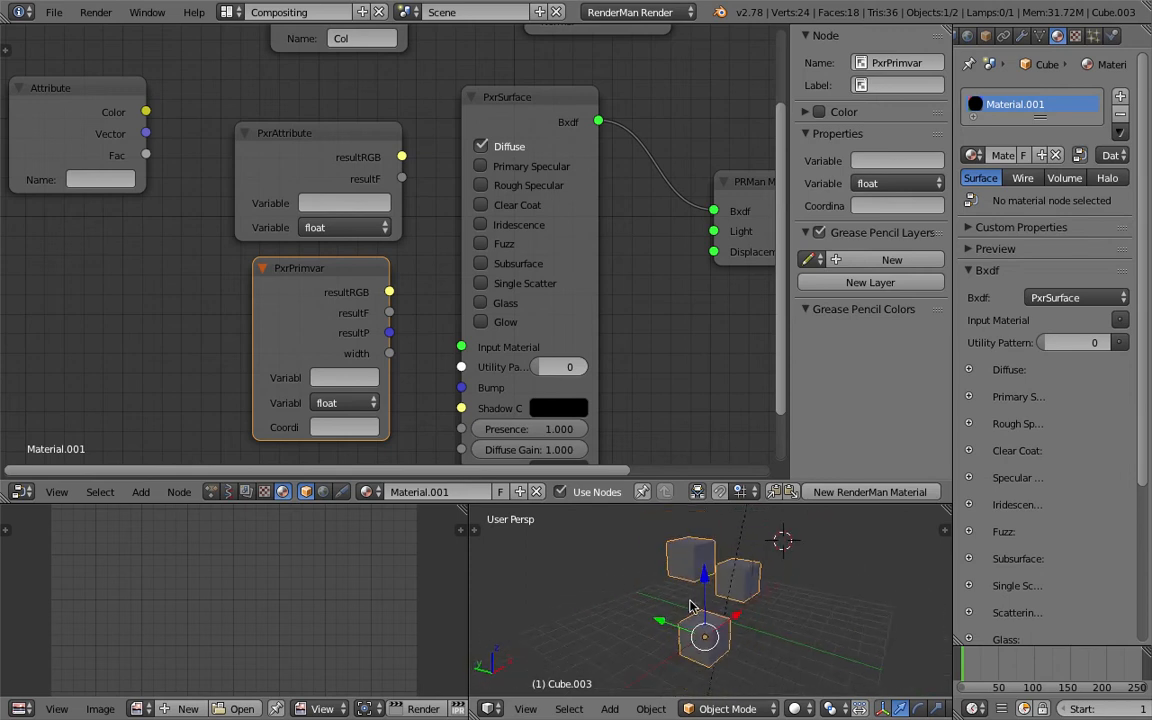
click(334, 402)
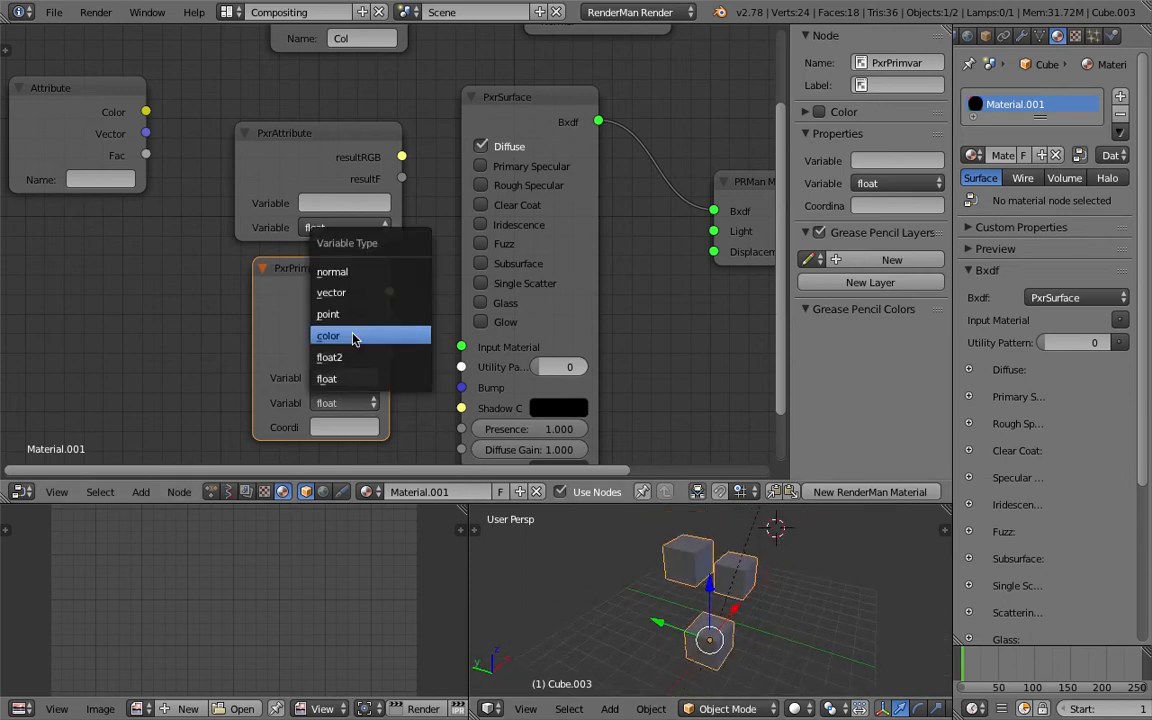
click(352, 294)
click(345, 227)
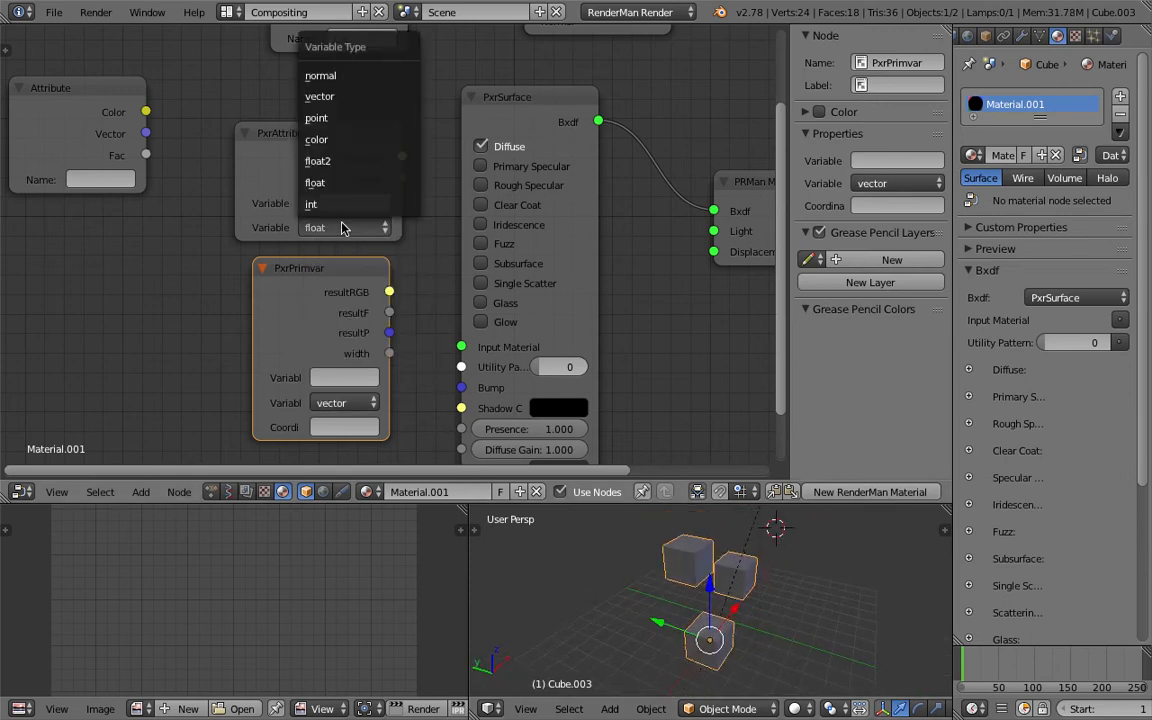
click(343, 97)
Reposition the PxrAttribute node slightly and lower the unlinked Attribute node next to it.
click(330, 132)
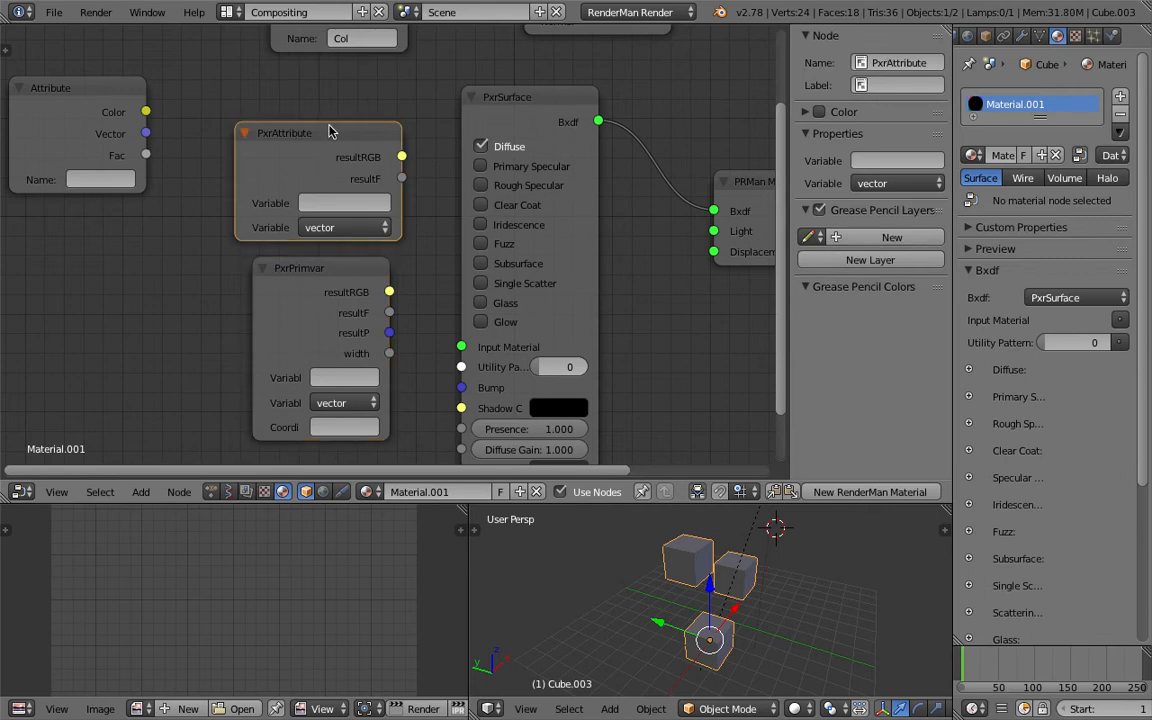
scroll(329, 126, down, 2)
middle_drag(287, 154, 305, 167)
drag(332, 162, 316, 149)
drag(197, 148, 167, 195)
middle_drag(292, 226, 307, 213)
scroll(310, 214, up, 1)
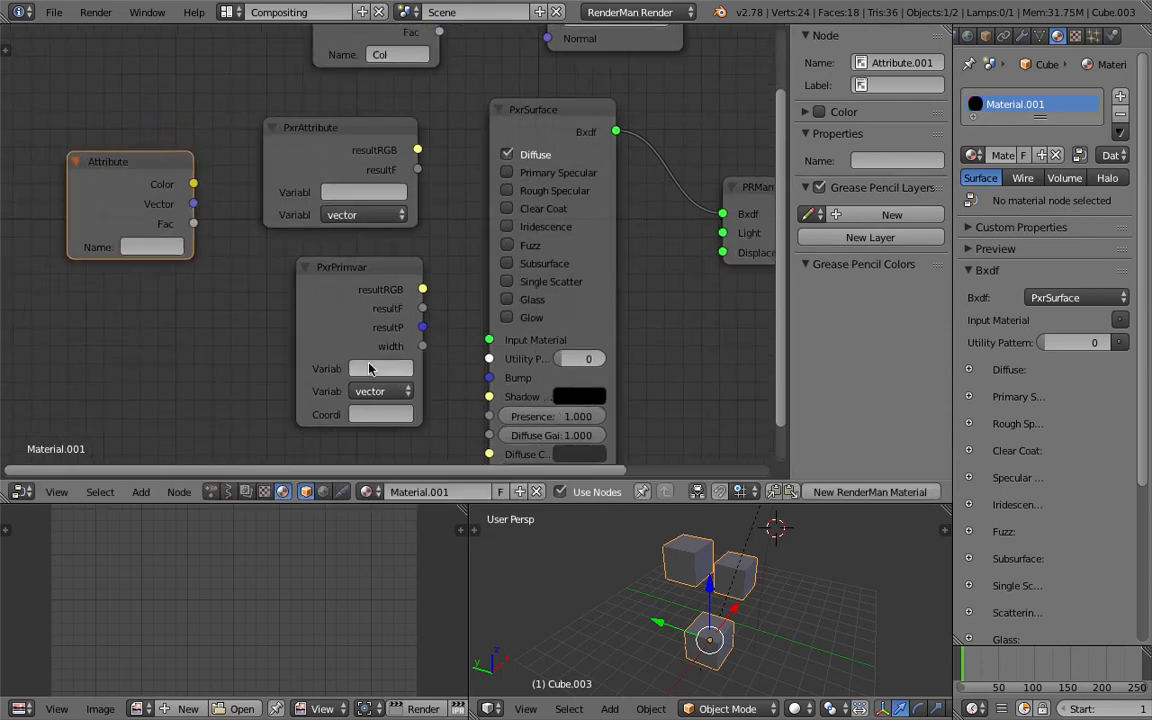
Set the PxrAttribute node's variable name to Col, matching the original Cycles Attribute node.
scroll(262, 154, up, 1)
middle_drag(262, 154, 244, 252)
scroll(250, 248, up, 1)
scroll(262, 252, down, 1)
click(324, 308)
text(Col)
key(Return)
scroll(352, 232, down, 3)
middle_drag(347, 231, 343, 190)
Change the PxrAttribute node's variable name to Cs.
drag(345, 253, 217, 229)
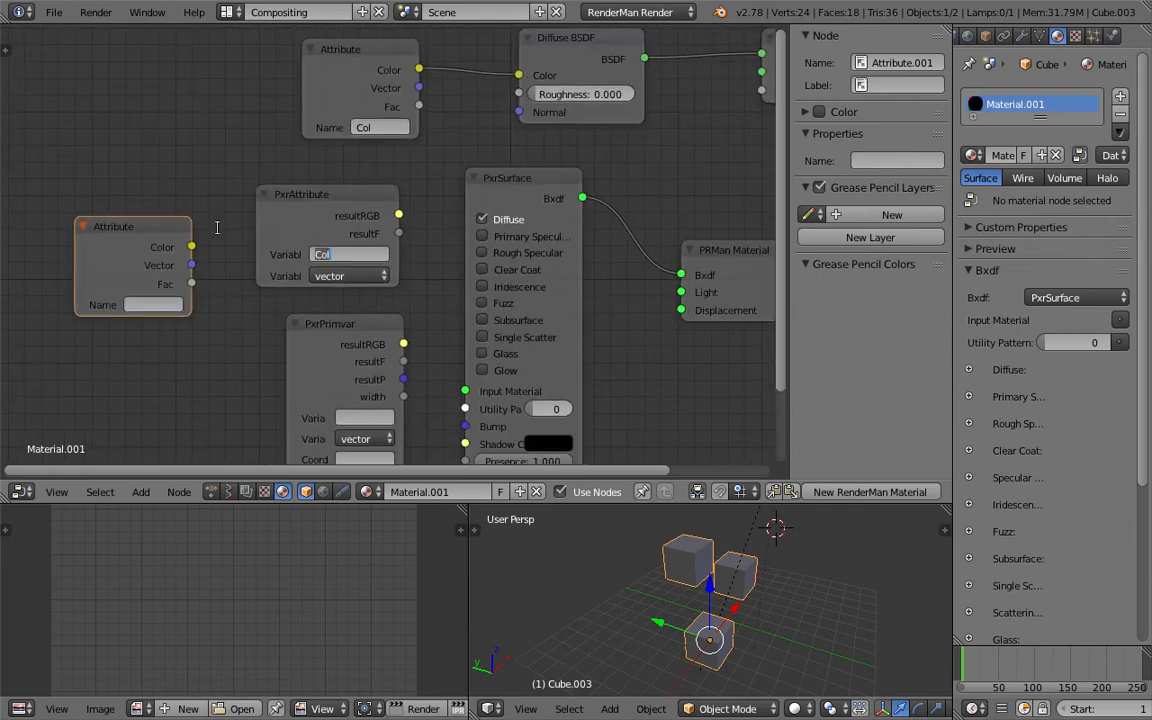
scroll(217, 227, up, 1)
text(Cs)
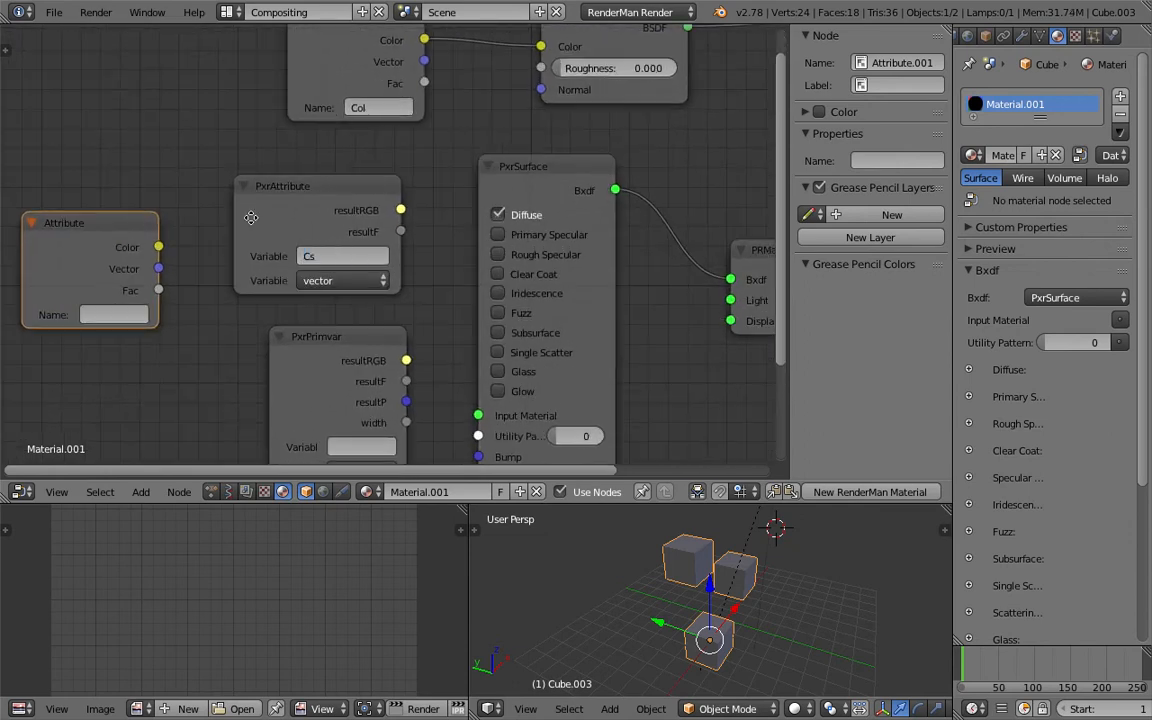
key(Return)
scroll(217, 227, up, 1)
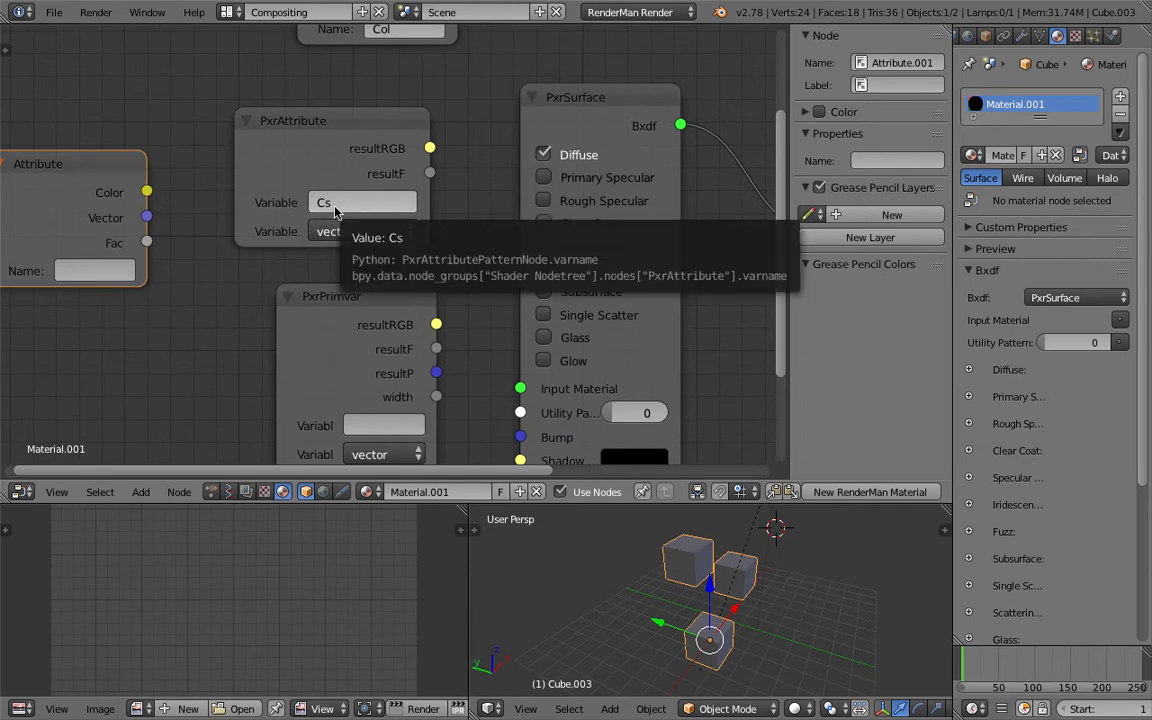
Set the PxrPrimvar variable name to Cs and the variable type of both the PxrAttribute and PxrPrimvar nodes to color.
middle_drag(198, 262, 202, 218)
click(374, 374)
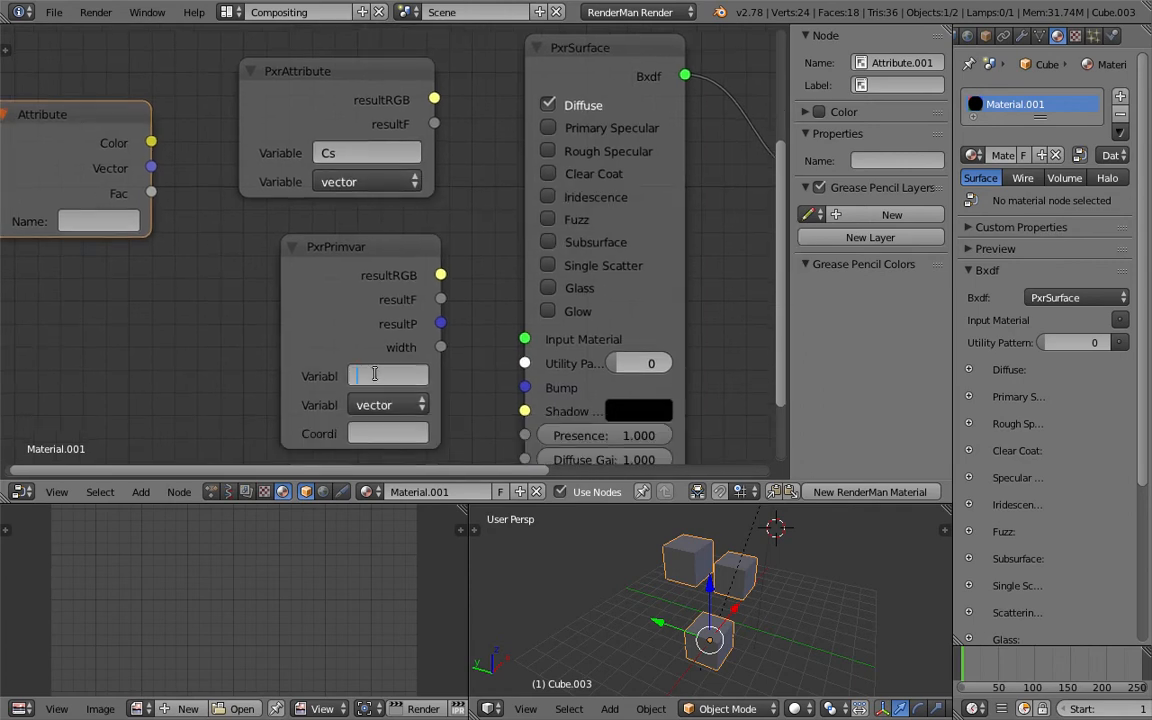
click(334, 181)
click(335, 258)
click(391, 405)
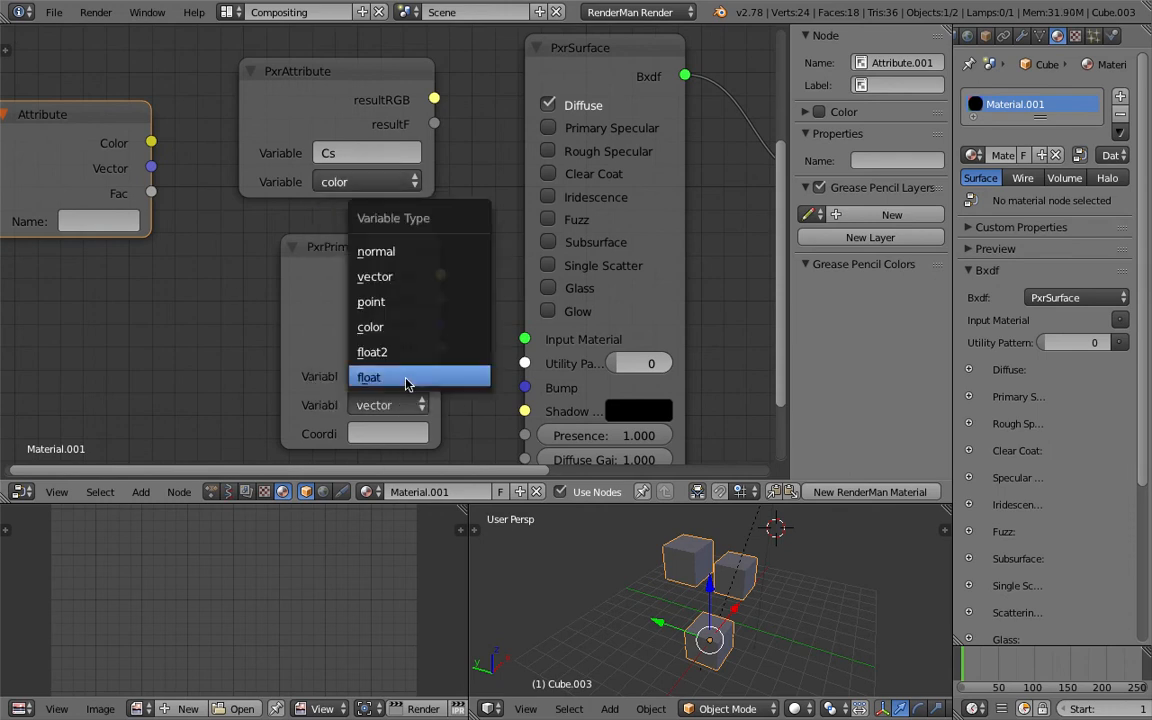
click(404, 327)
scroll(342, 329, down, 1)
Move the Sun lamp sideways, away from the cubes, in the 3D viewport.
scroll(682, 586, down, 4)
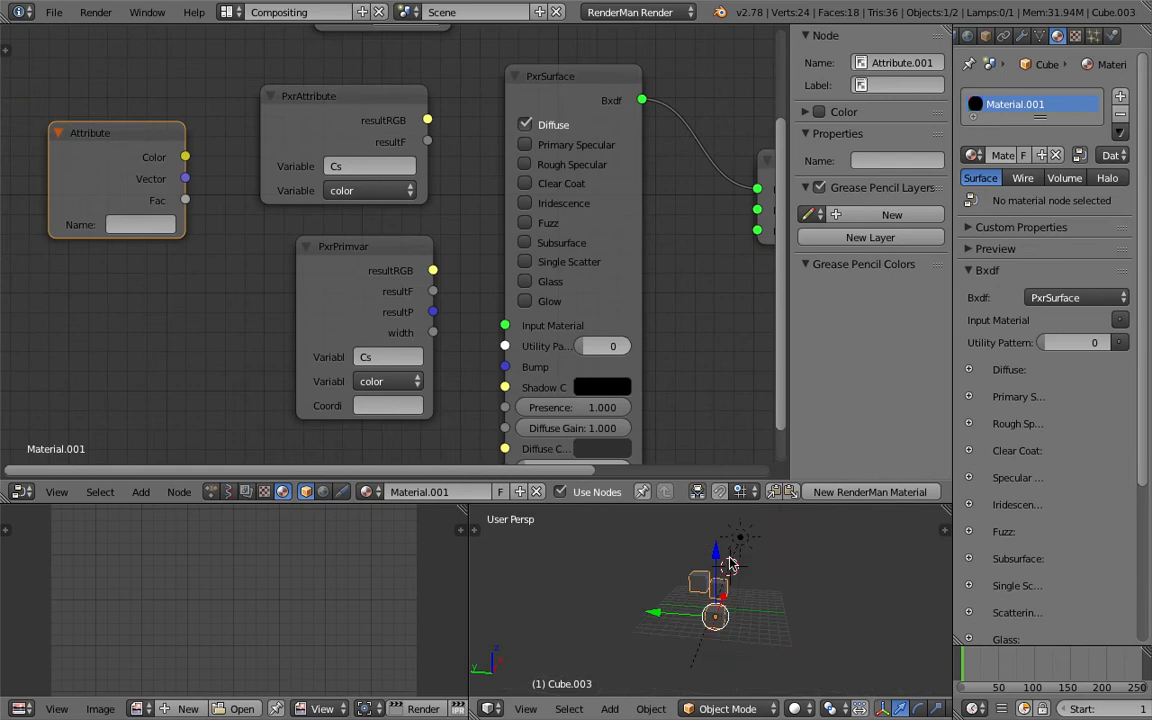
right_click(729, 556)
key(g)
click(776, 556)
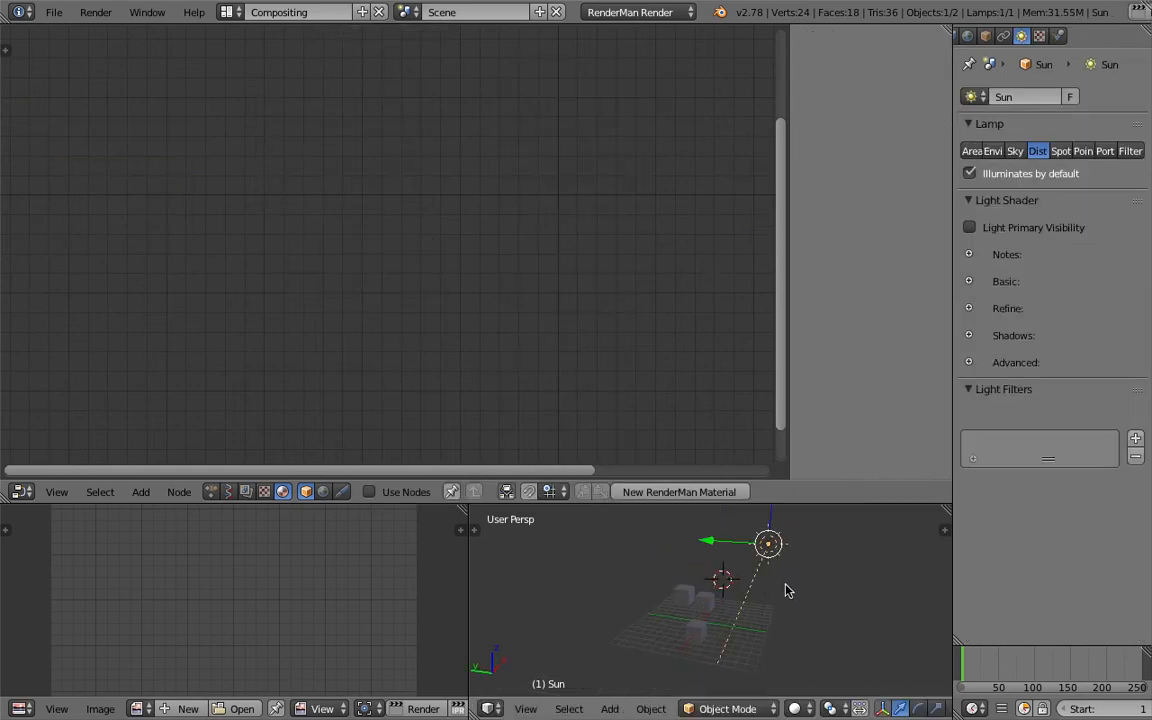
Select the cubes again and look through their object data settings.
right_click(721, 607)
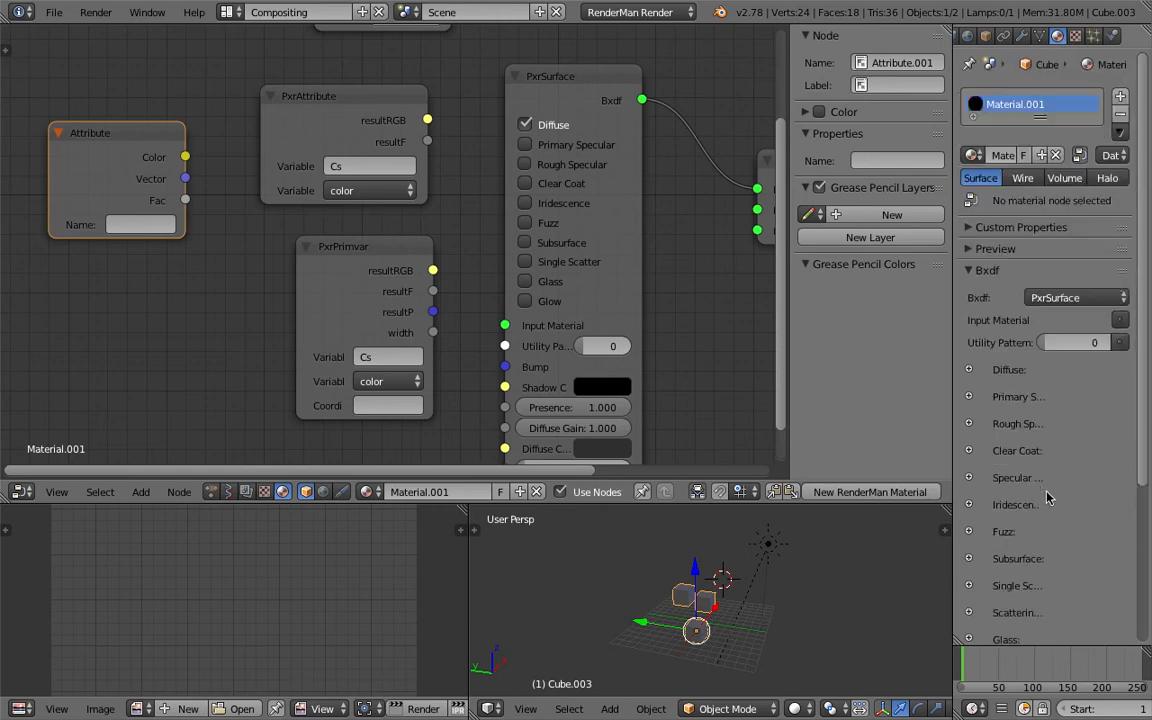
click(1040, 36)
scroll(951, 476, down, 2)
middle_drag(753, 607, 772, 568)
Select the Sun lamp, enlarge the 3D viewport and examine the Distant light's Notes and Basic shader settings.
right_click(801, 534)
drag(777, 503, 783, 442)
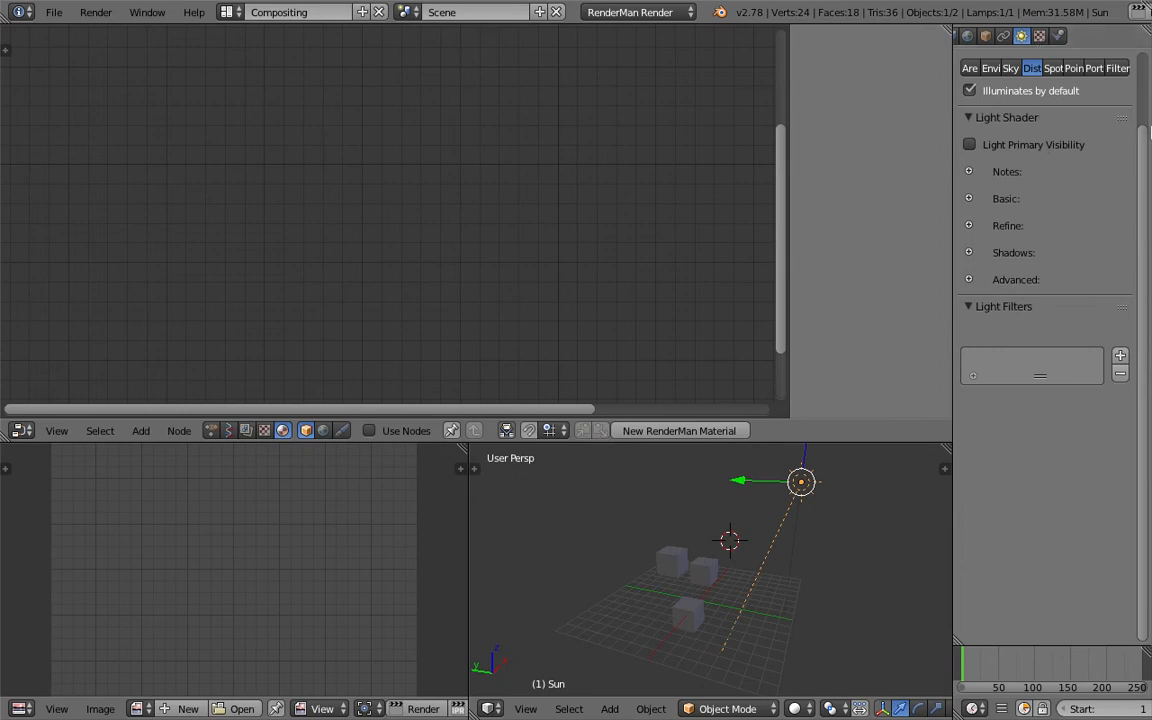
scroll(1147, 66, up, 2)
scroll(1147, 66, up, 1)
click(1010, 152)
click(1030, 151)
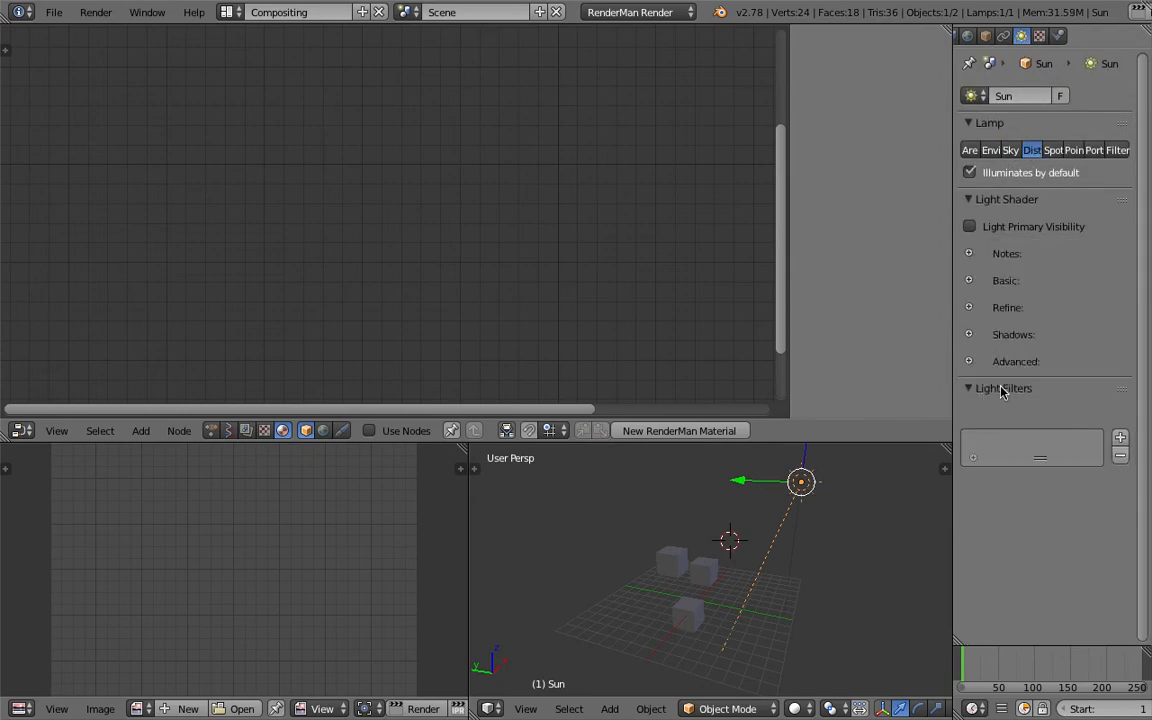
click(968, 253)
click(969, 303)
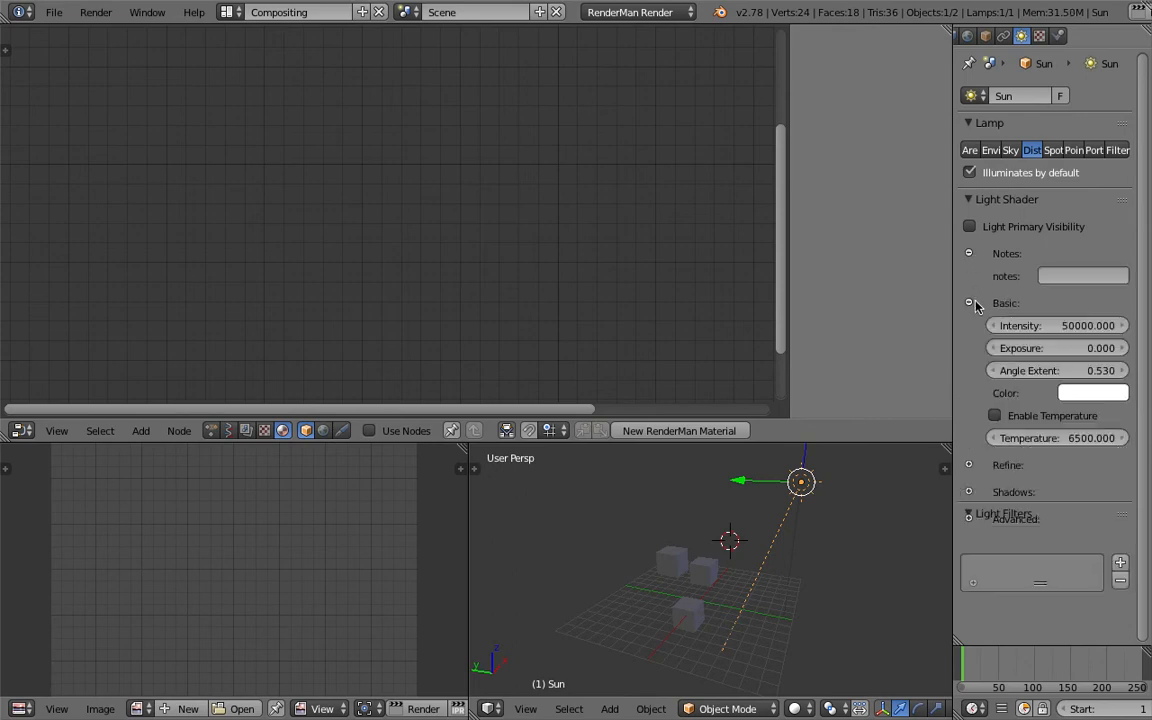
middle_drag(700, 567, 726, 563)
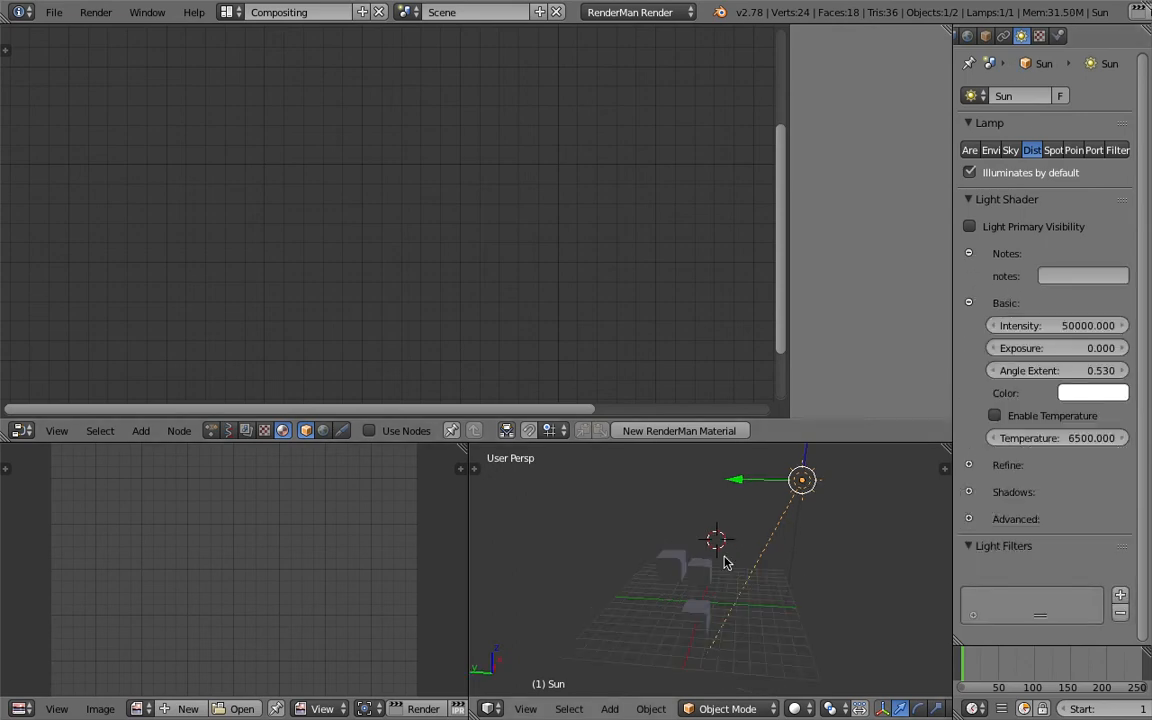
Select the cubes, start a RenderMan image render, and enlarge the image editor and 3D viewport while it runs.
right_click(695, 607)
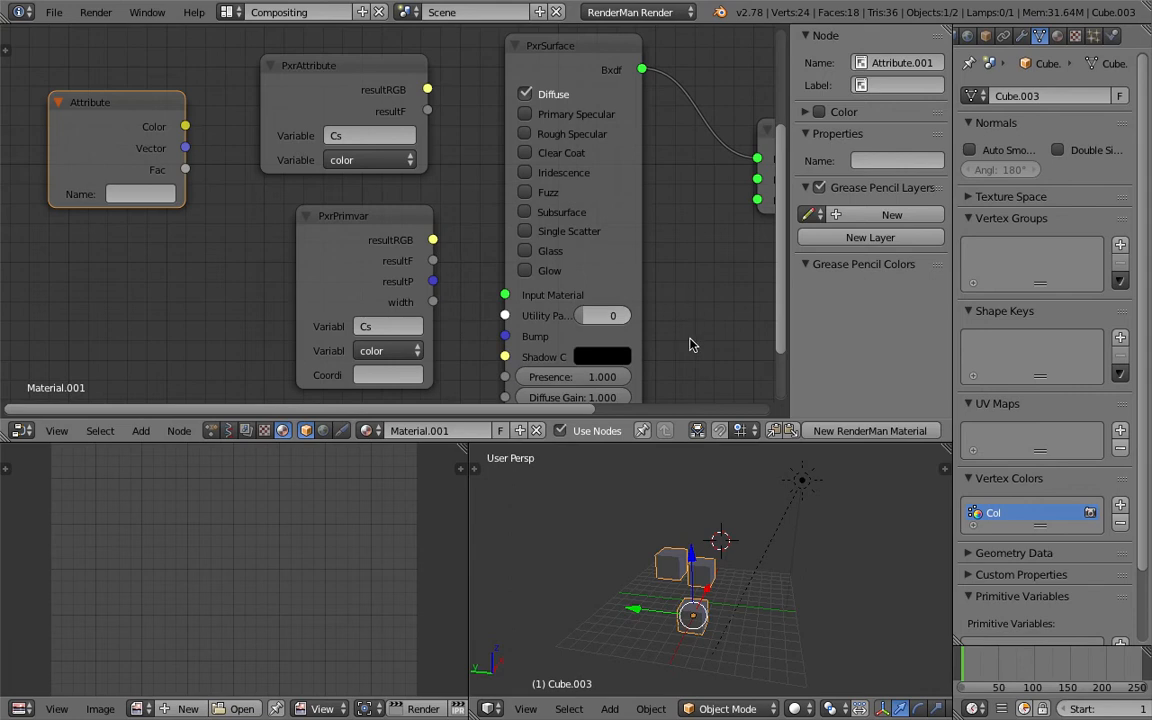
scroll(689, 345, down, 2)
middle_drag(700, 600, 725, 589)
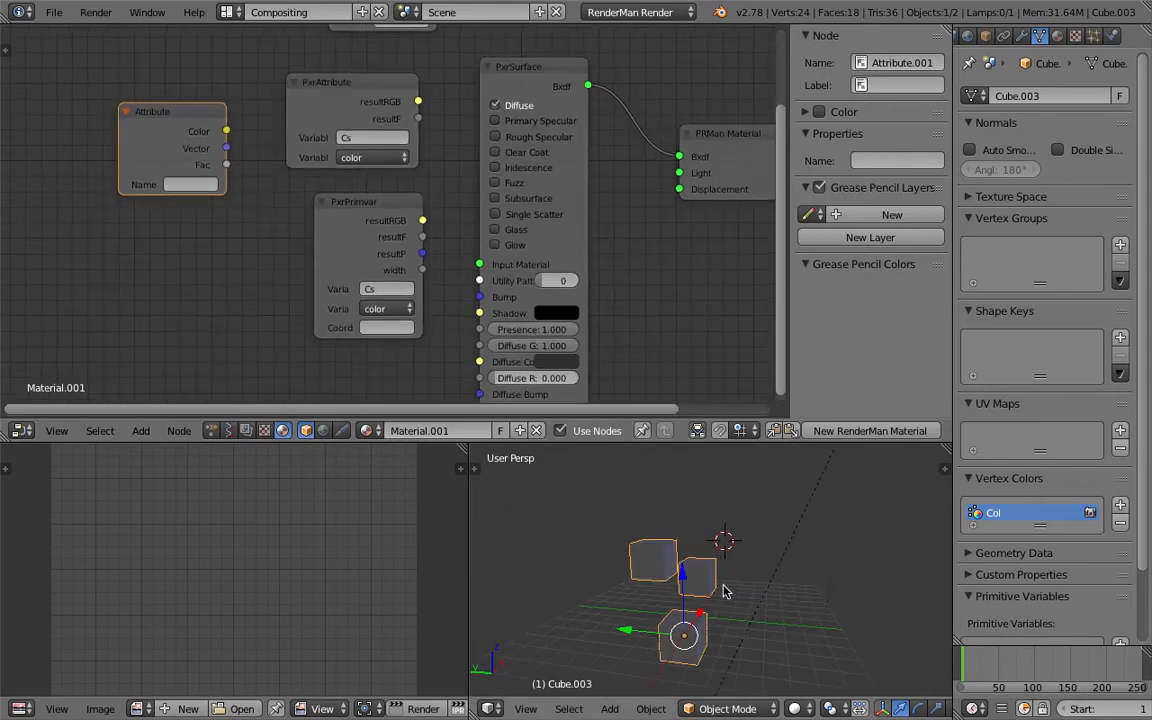
click(54, 12)
click(76, 150)
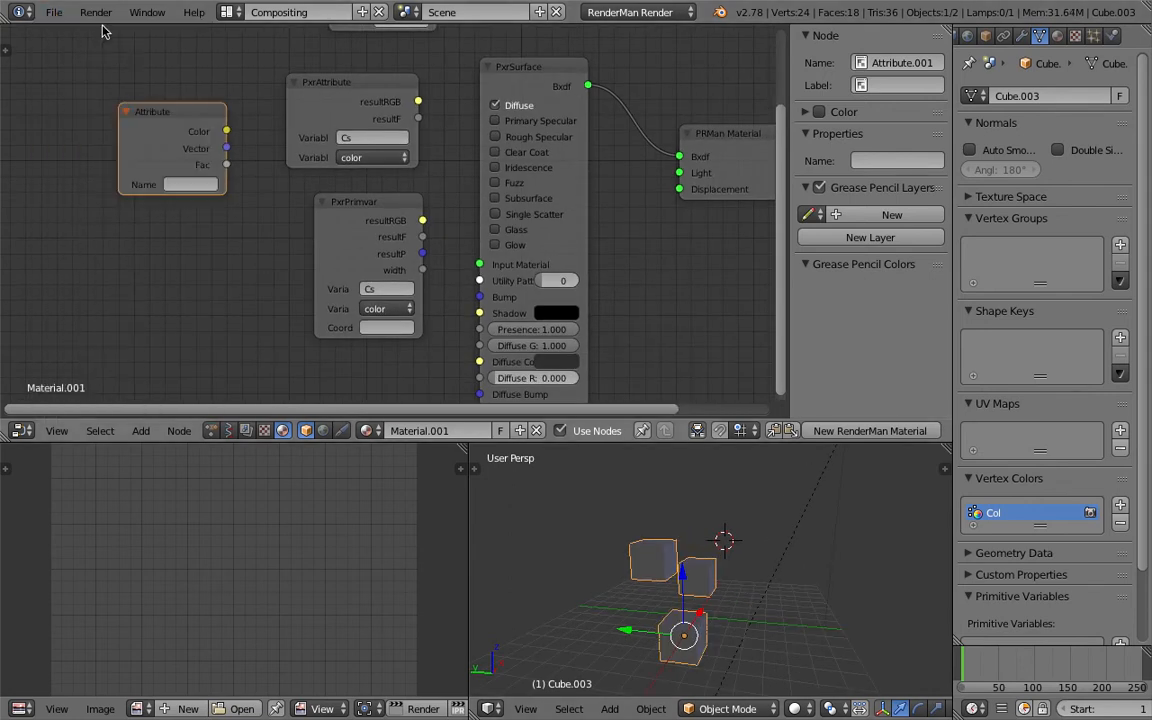
click(96, 12)
click(112, 33)
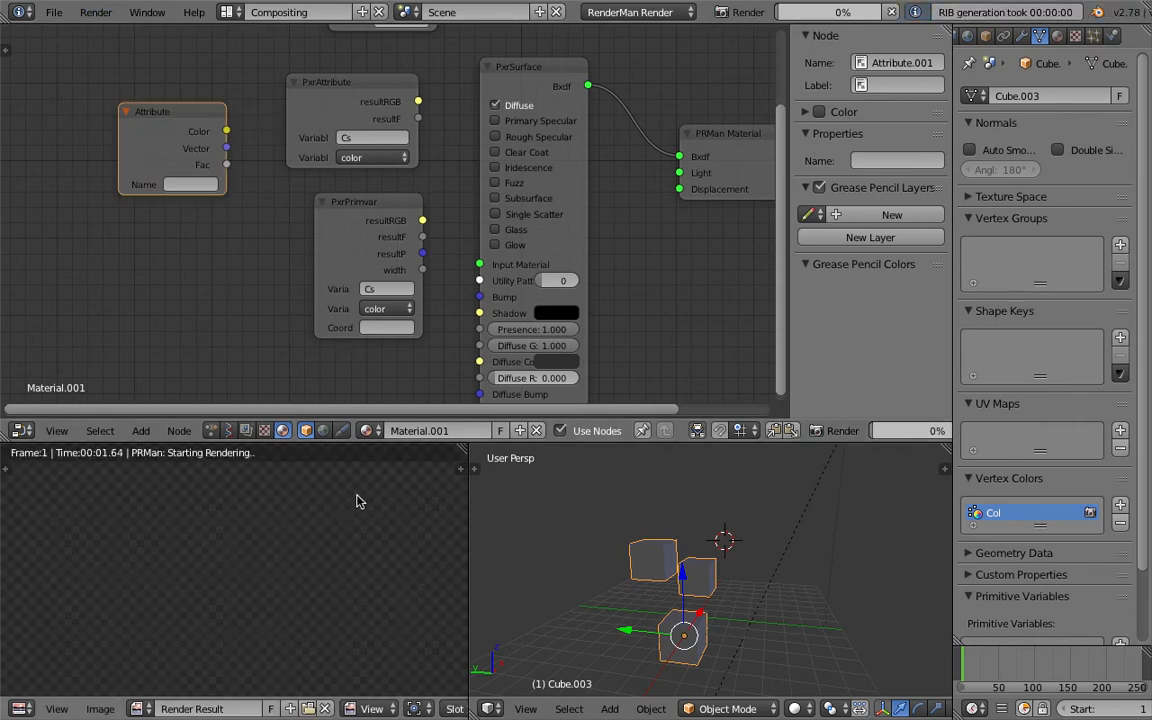
drag(384, 442, 406, 363)
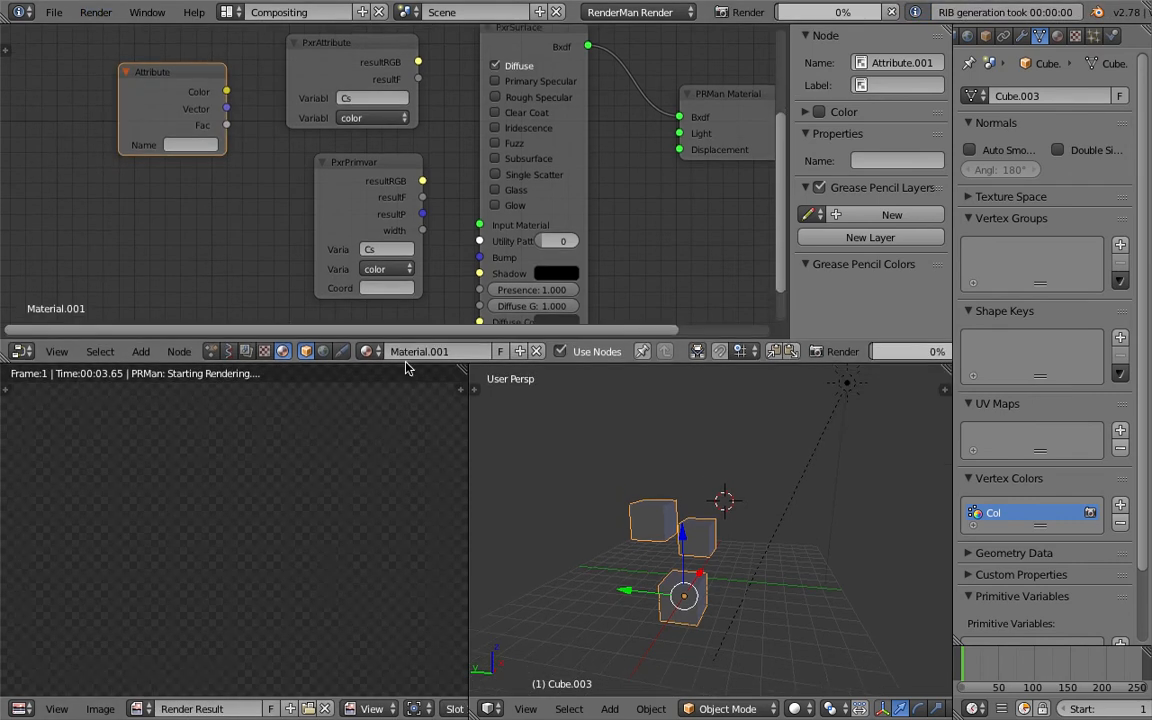
middle_drag(563, 478, 644, 489)
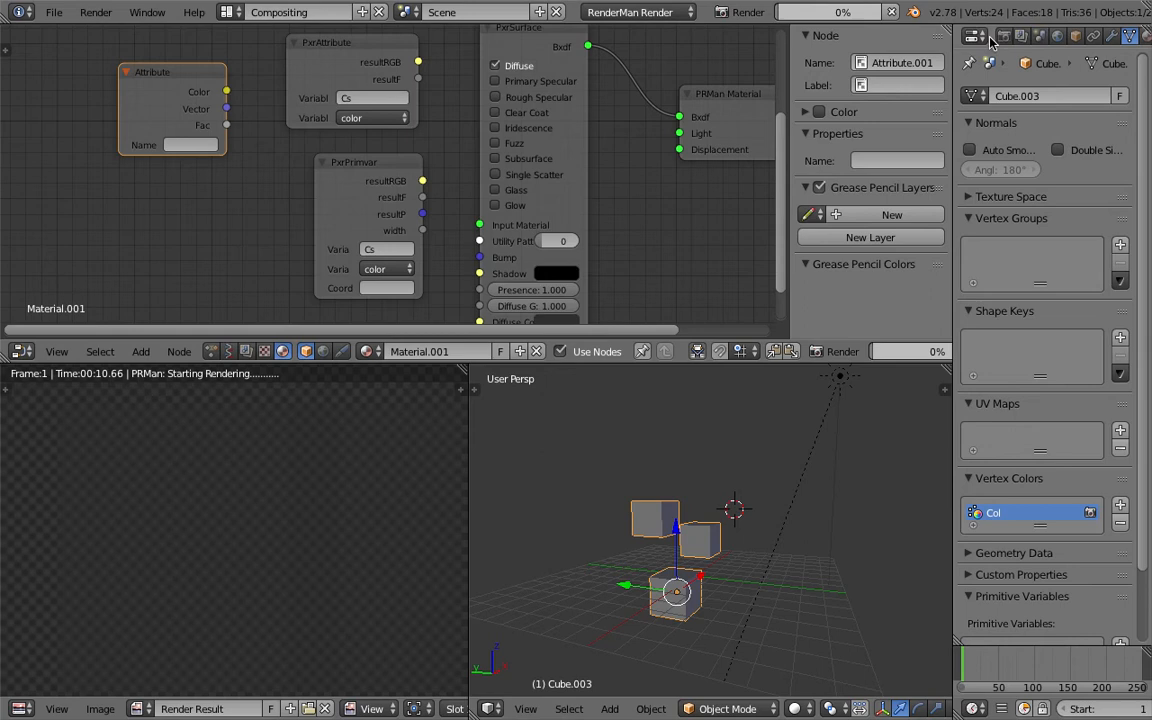
click(1004, 36)
click(1003, 159)
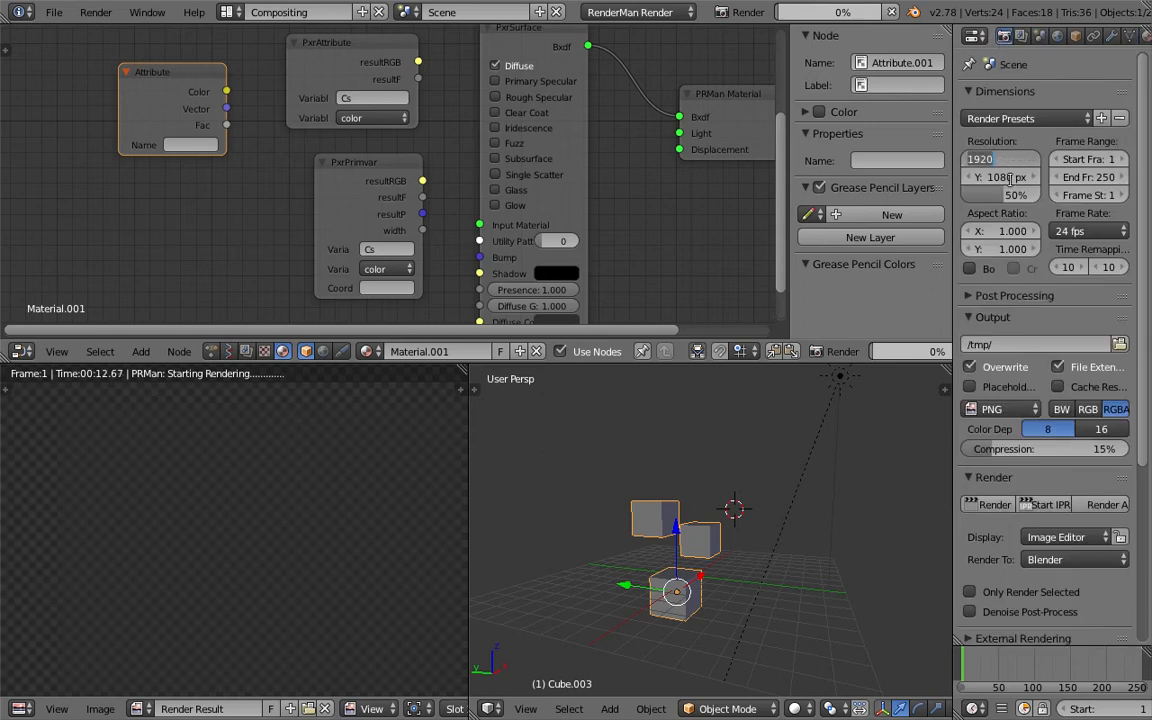
click(678, 464)
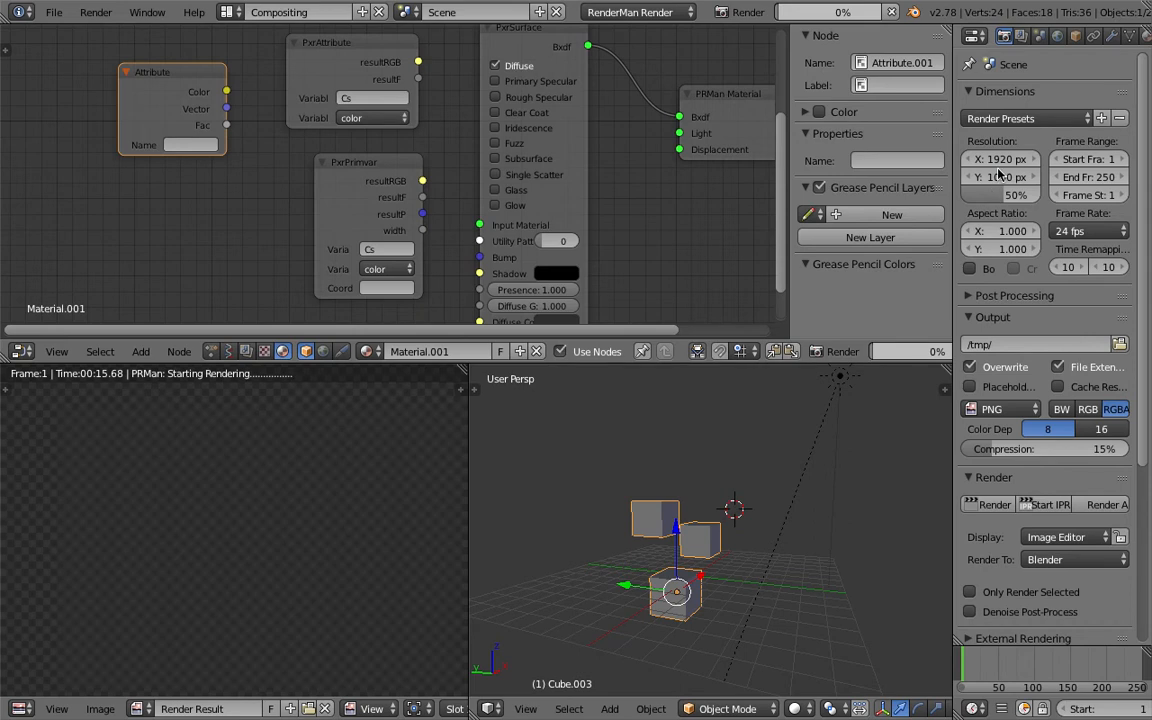
middle_drag(654, 240, 684, 244)
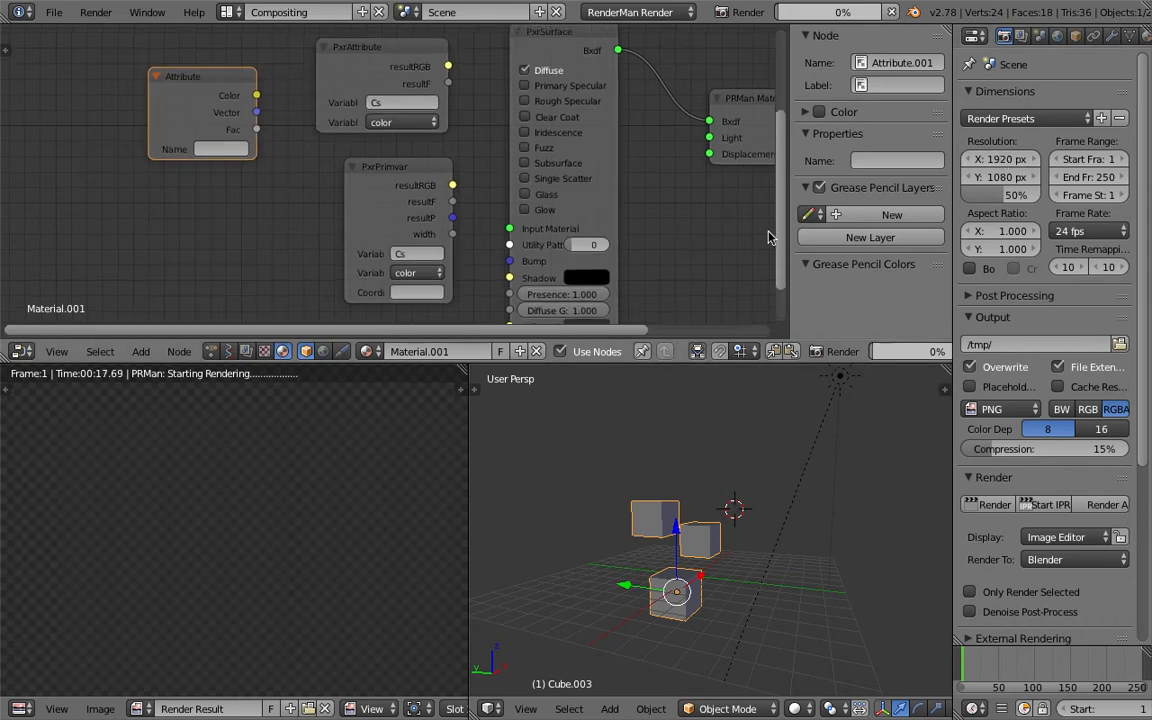
mouse_move(459, 7)
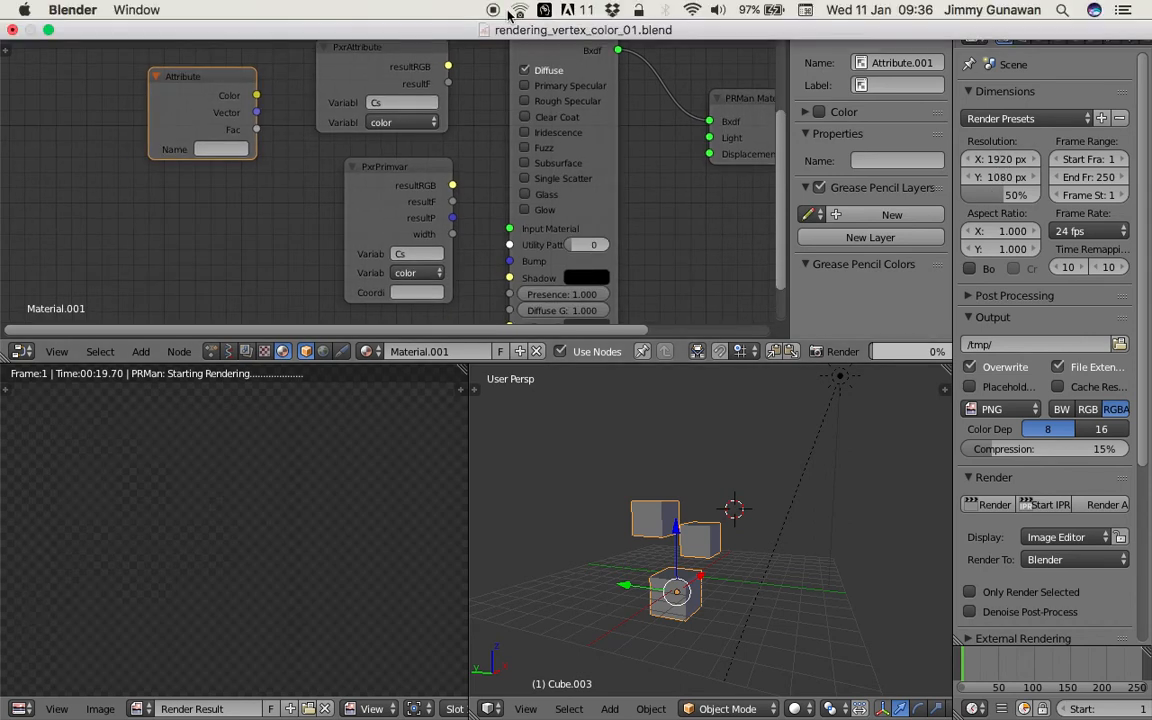
Shift the PxrPrimvar node slightly, fit the render result in the image editor and cancel the running render.
drag(390, 185, 378, 174)
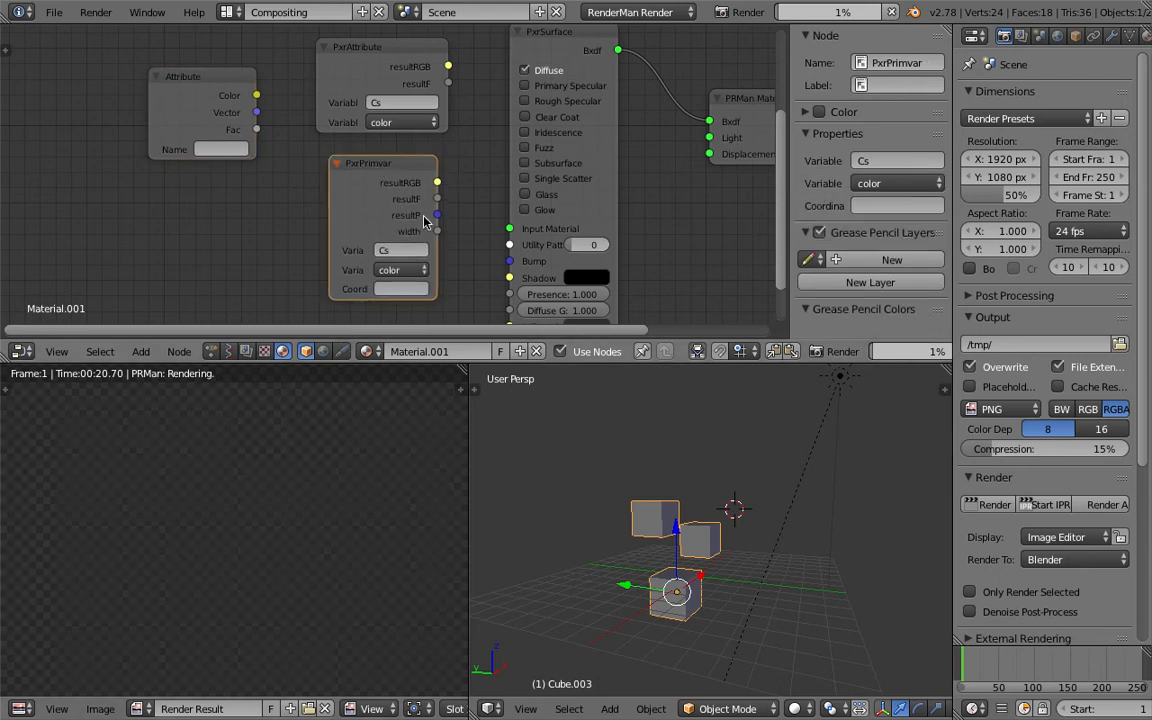
scroll(480, 249, down, 1)
scroll(480, 249, down, 1)
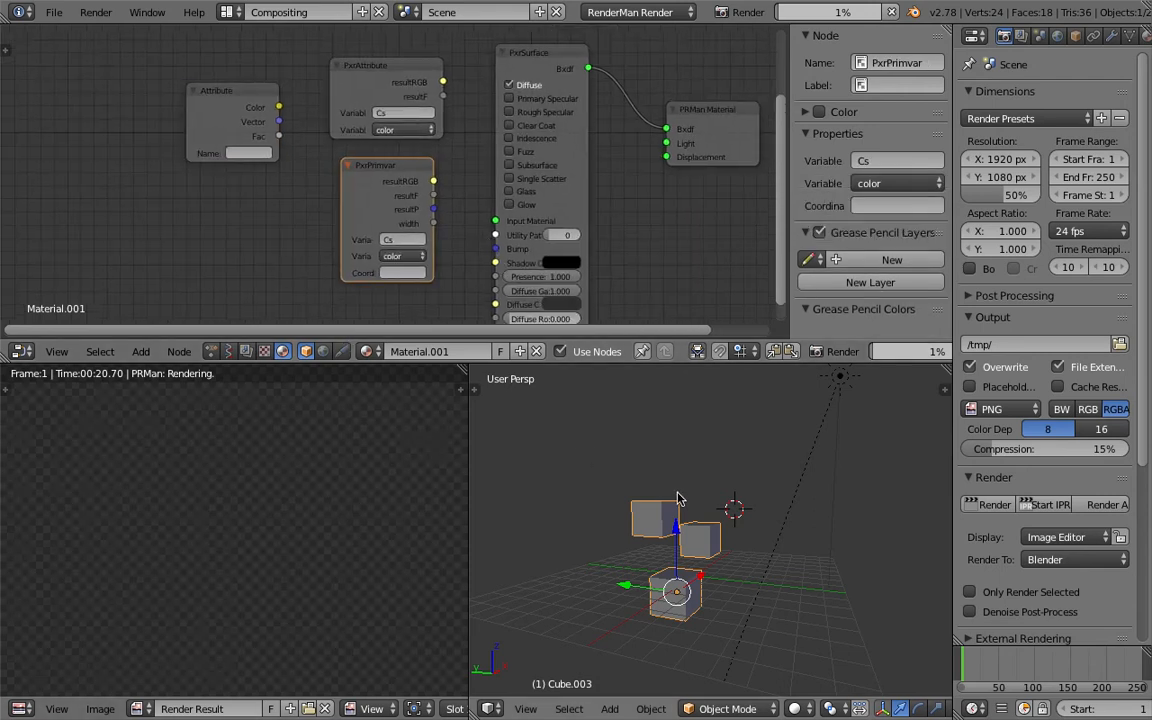
middle_drag(679, 496, 726, 517)
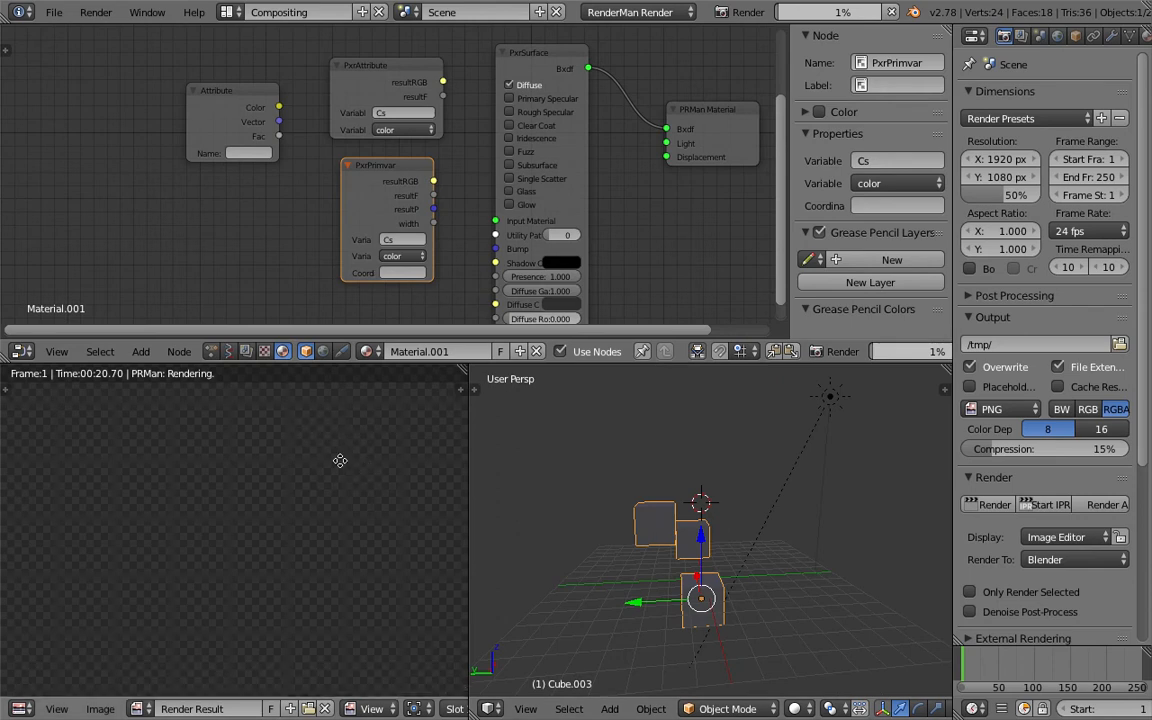
scroll(293, 499, down, 4)
scroll(295, 499, up, 1)
click(571, 516)
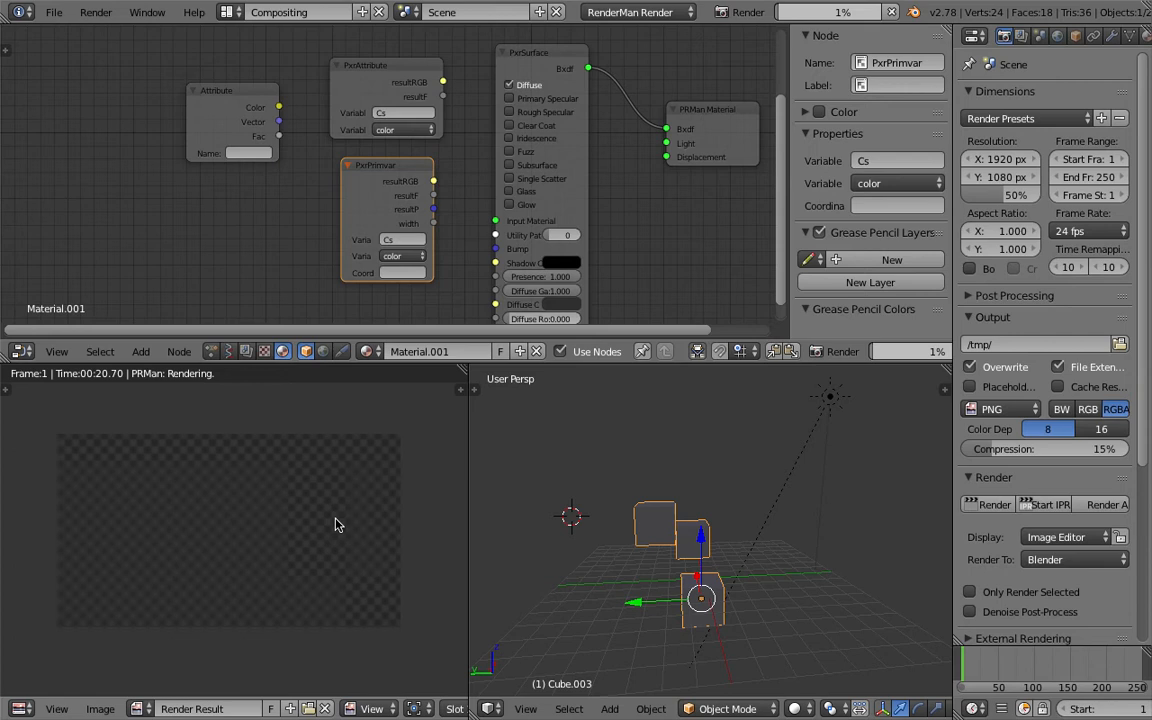
key(Escape)
Rotate the Sun lamp to aim its light across the cubes and make the cubes the selection again.
middle_drag(591, 558, 645, 549)
right_click(813, 416)
key(r)
click(645, 477)
key(ctrl+z)
key(ctrl+z)
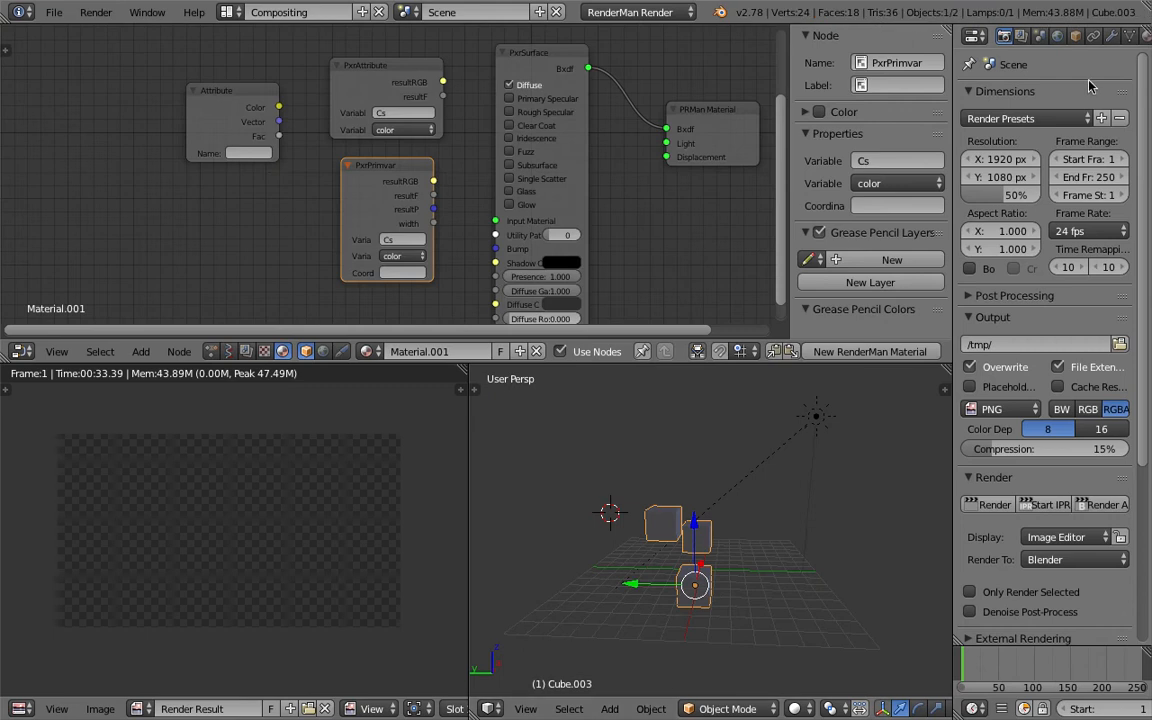
Look through the cubes' modifier and Material.001 settings next to the shader nodes.
click(1112, 37)
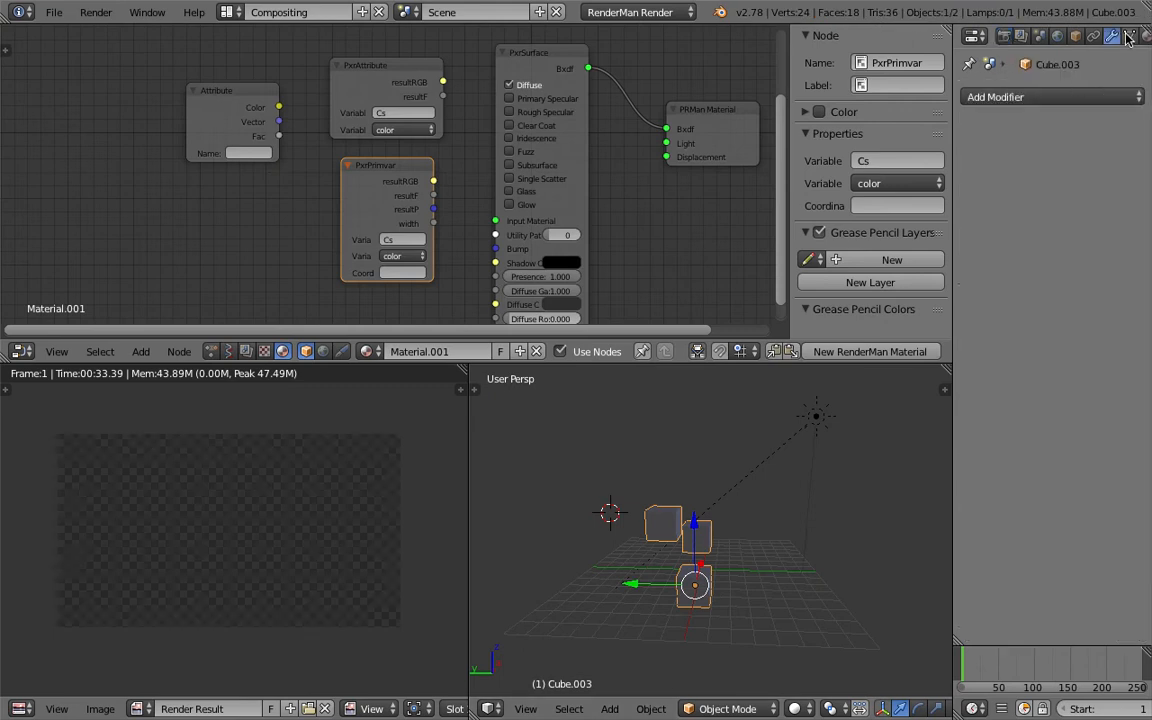
scroll(1126, 38, down, 1)
click(1113, 38)
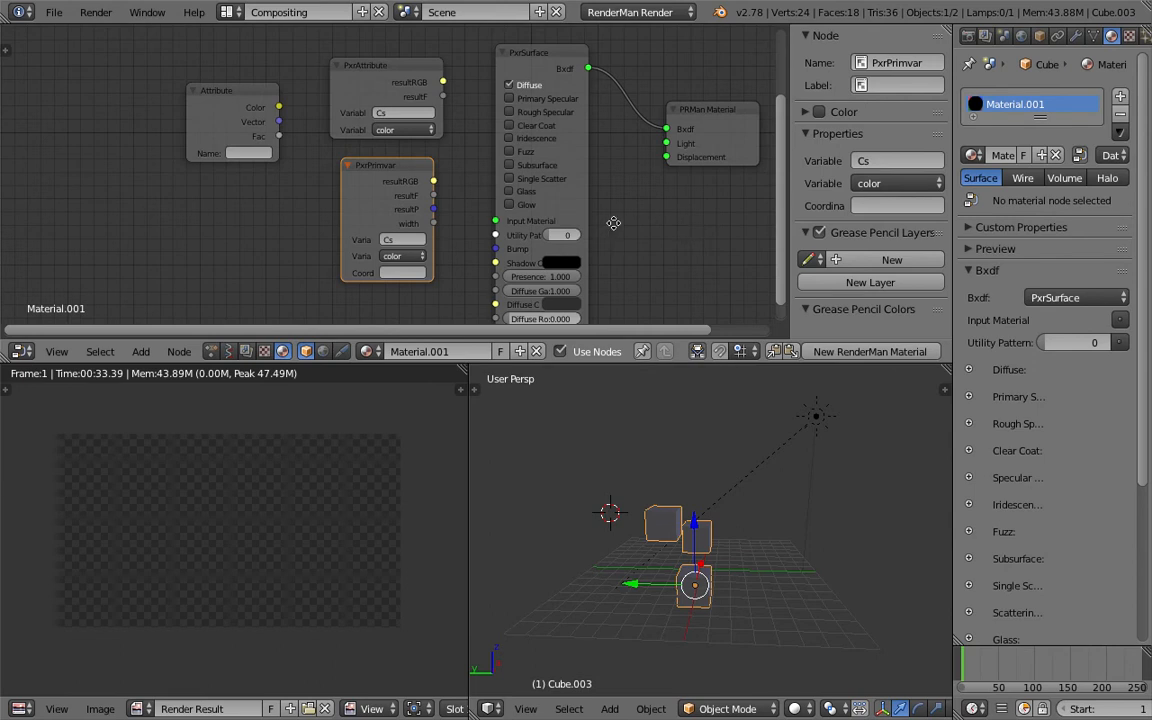
middle_drag(612, 226, 603, 236)
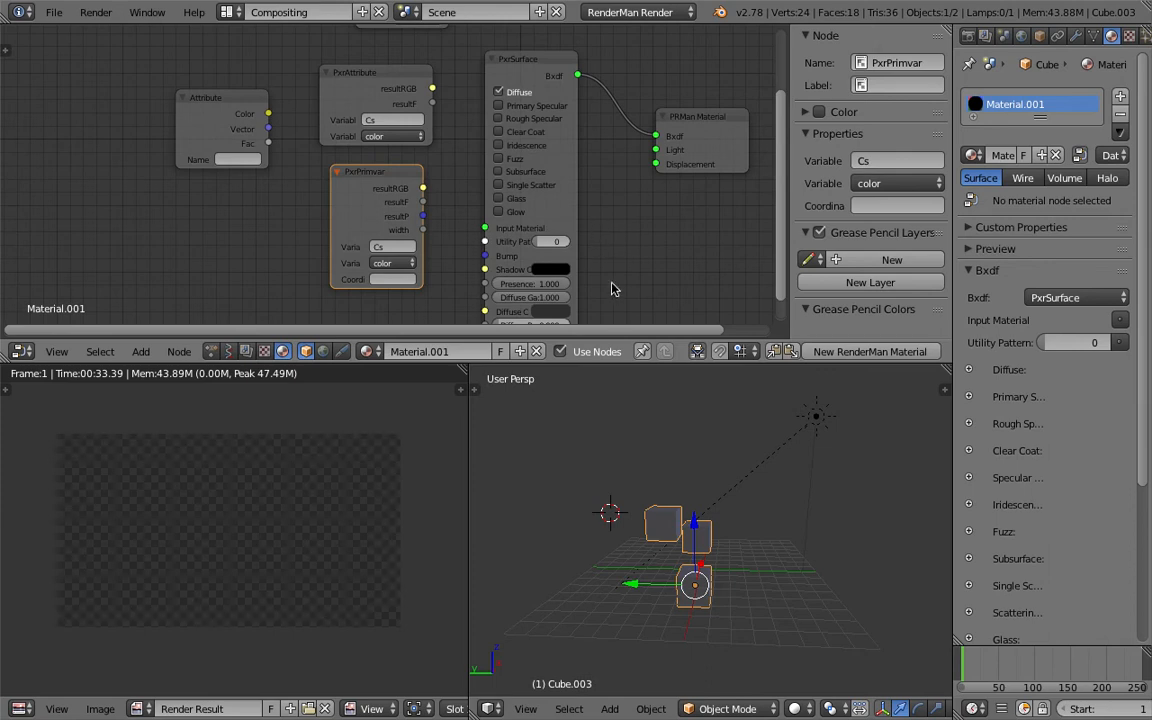
Reposition the Sun lamp relative to the cubes in the 3D viewport and select the cubes again.
middle_drag(674, 483, 753, 489)
right_click(804, 427)
key(g)
click(692, 531)
middle_drag(692, 531, 751, 512)
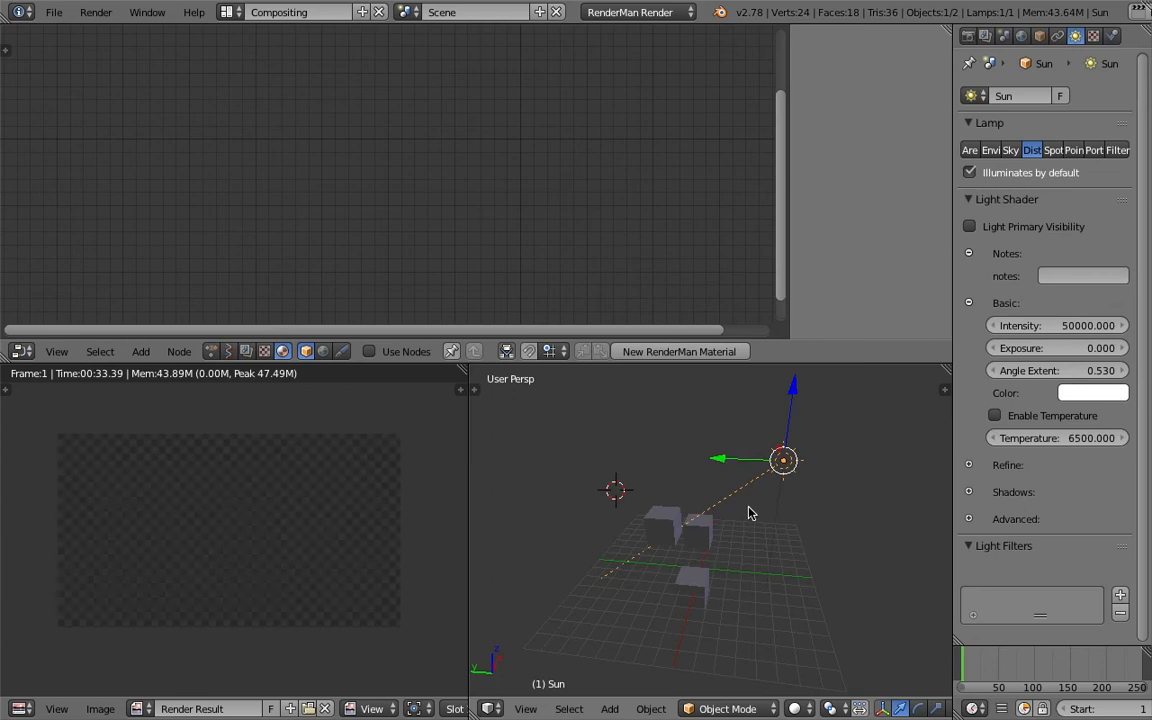
middle_drag(674, 512, 730, 525)
right_click(708, 538)
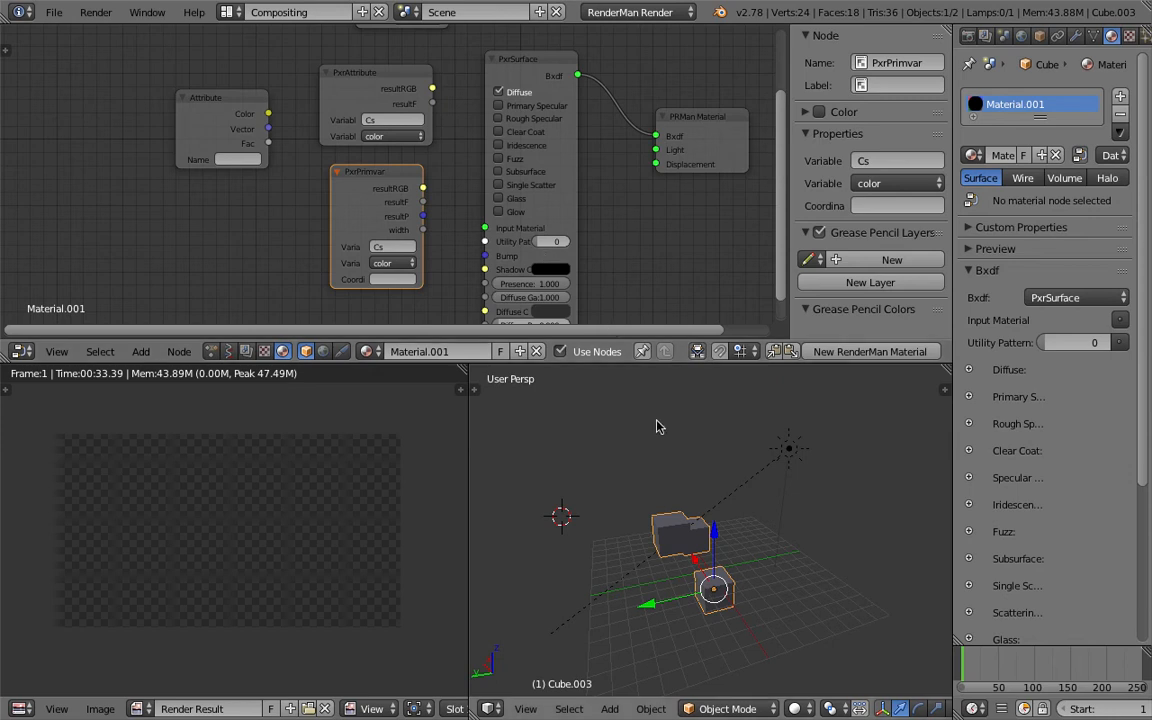
Set the render resolution to 600 × 600 px and save over rendering_vertex_color_01.blend.
click(968, 35)
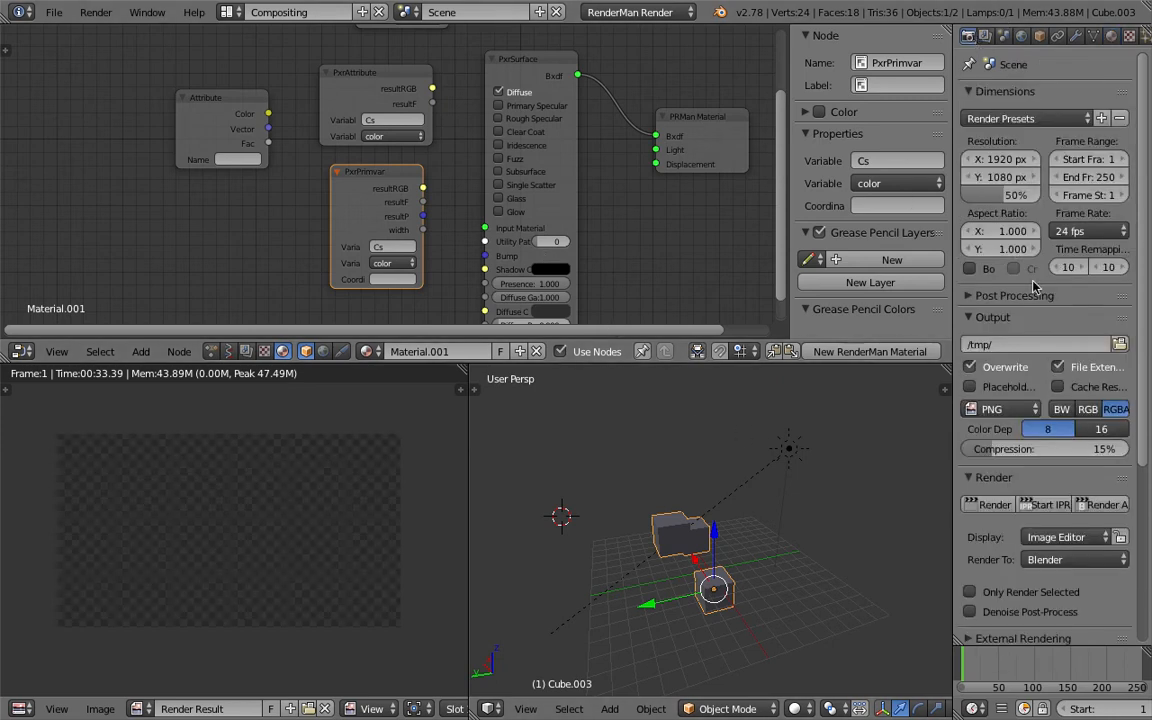
drag(996, 178, 995, 158)
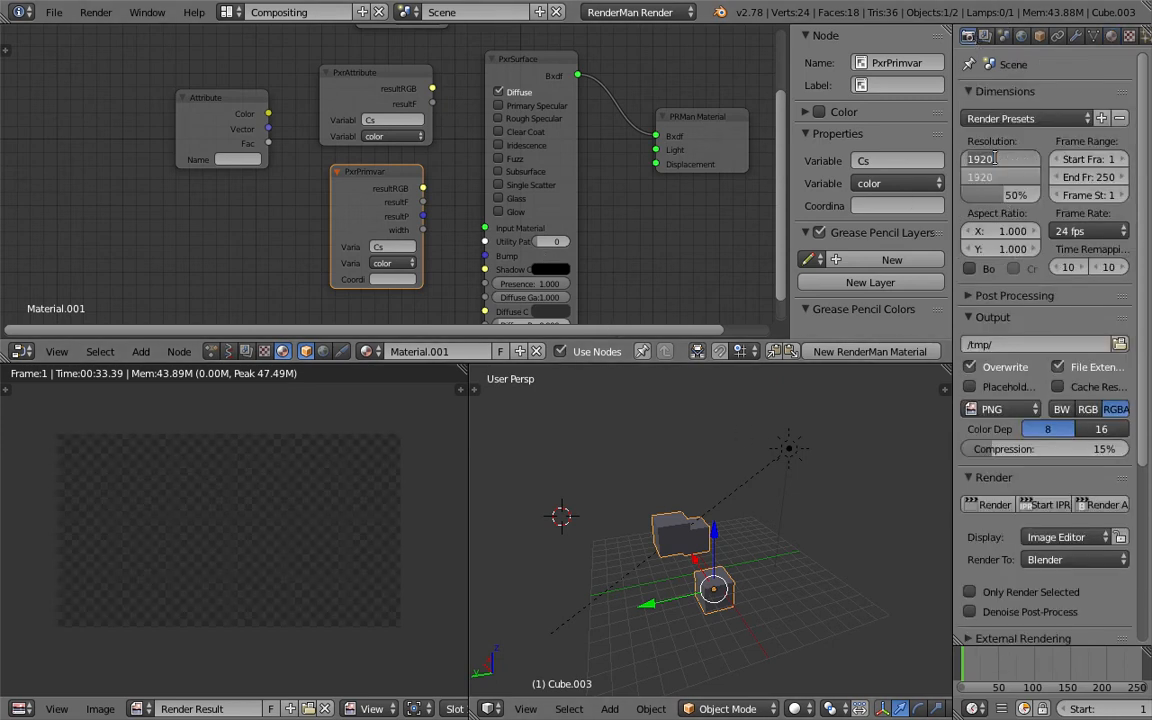
text(600)
key(Return)
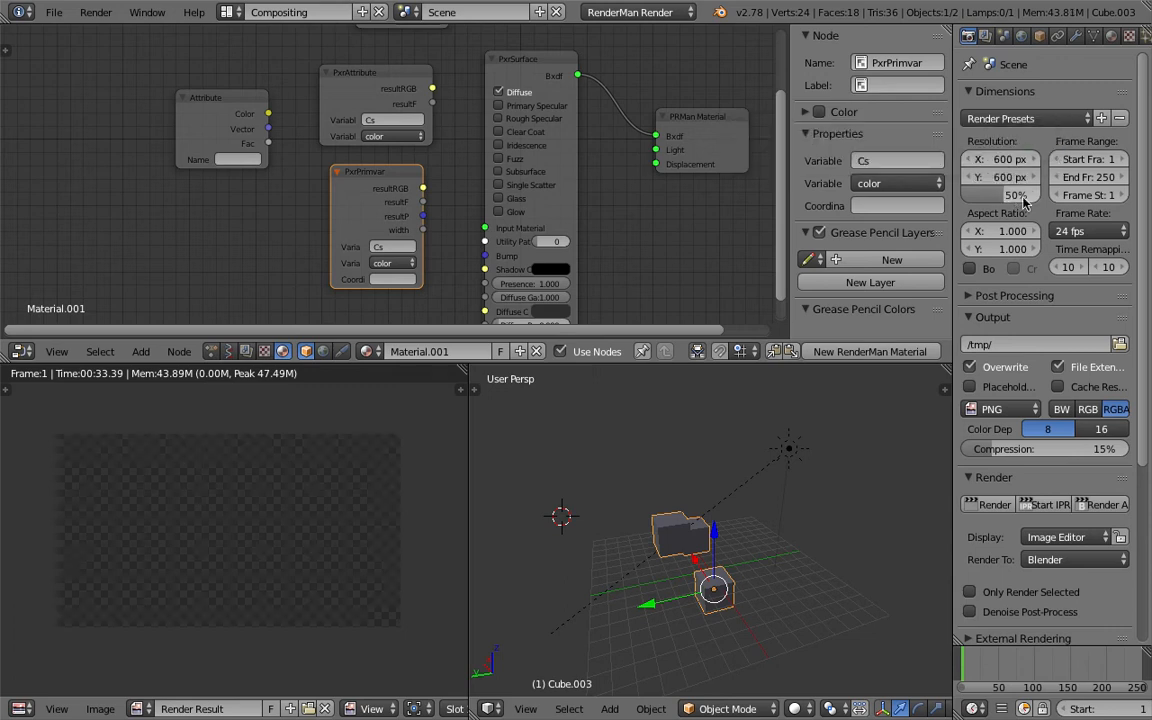
middle_drag(825, 442, 779, 481)
key(ctrl+s)
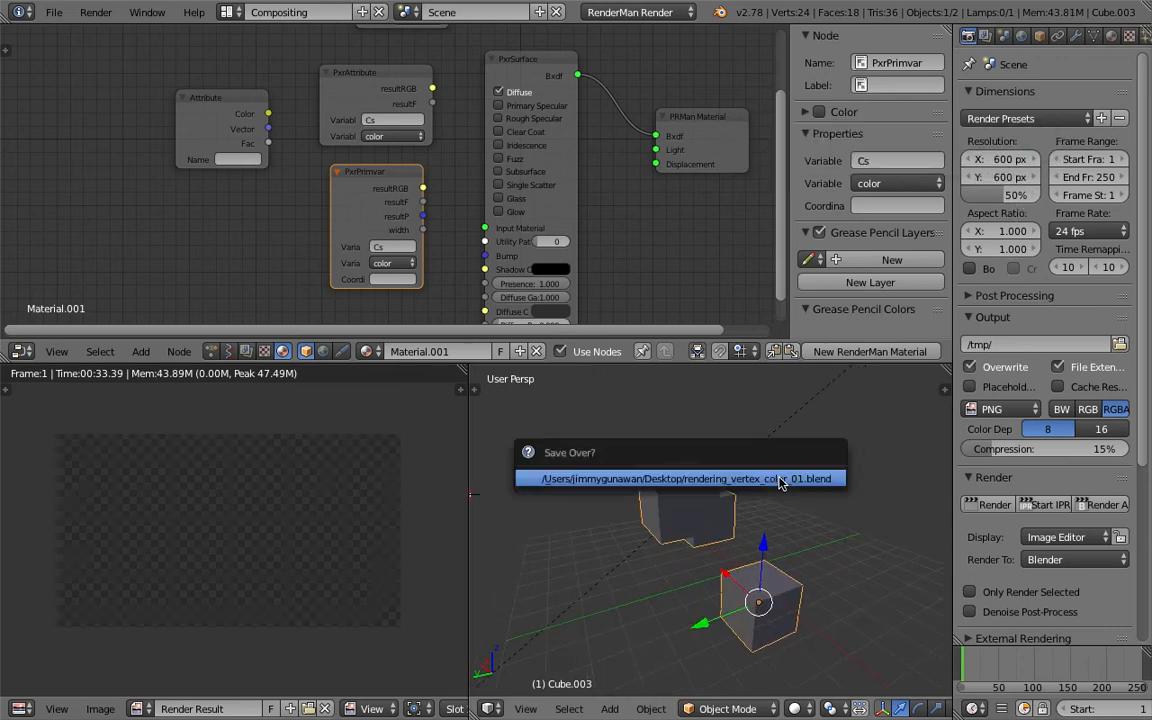
click(779, 481)
Apply the RenderMan sampling preset PreviewPreset and save over the file again.
scroll(1040, 450, down, 6)
click(1027, 434)
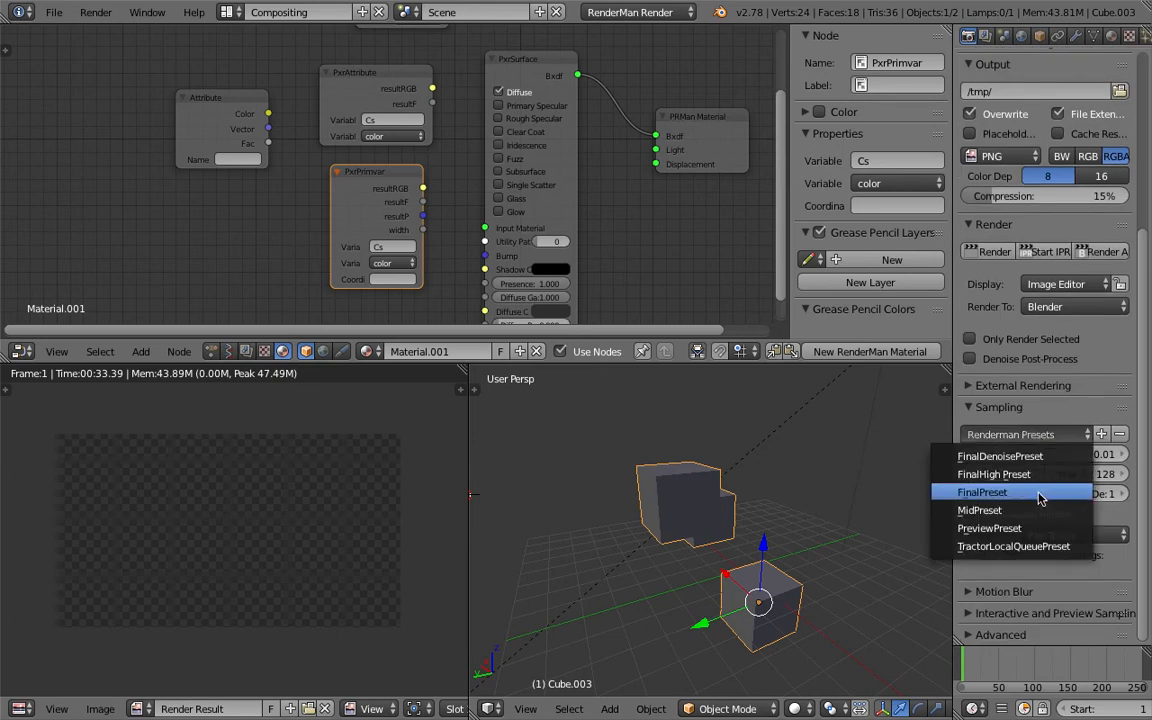
click(1036, 527)
key(ctrl+s)
mouse_move(730, 533)
middle_down()
mouse_move(750, 505)
mouse_move(718, 520)
middle_up()
click(750, 505)
Render the image with the preview sampling and examine the cubes in the render result.
scroll(750, 505, down, 2)
click(95, 12)
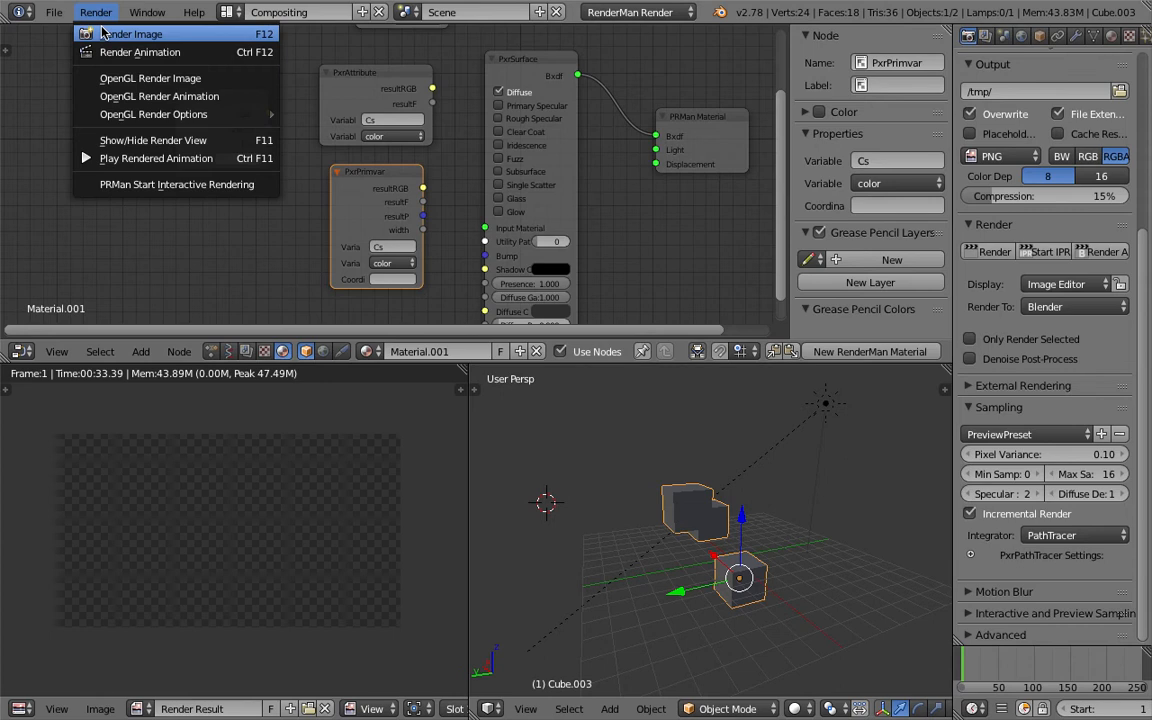
click(103, 33)
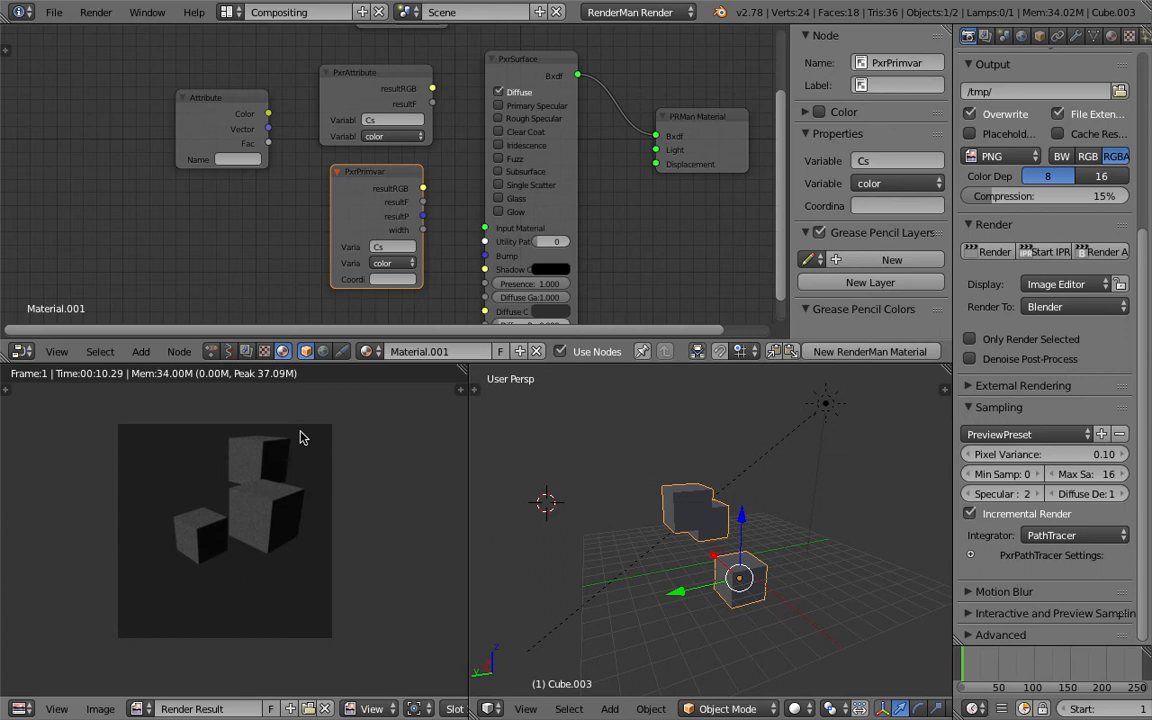
middle_drag(635, 548, 594, 518)
middle_drag(238, 495, 241, 502)
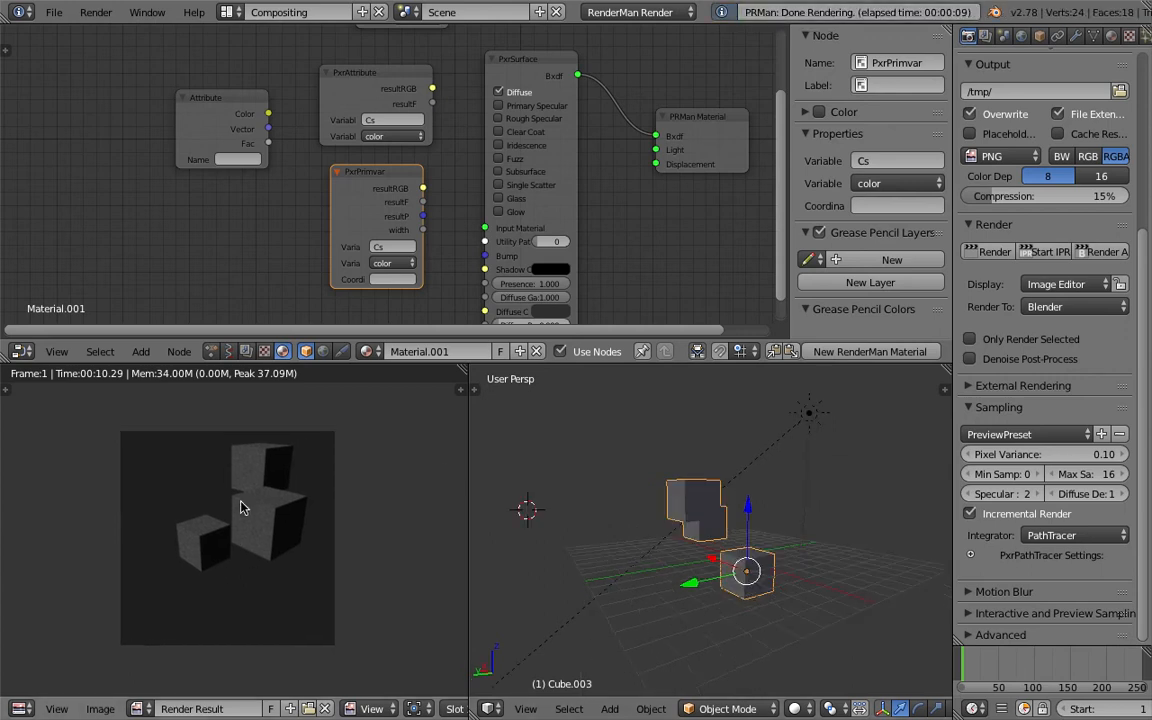
Switch the 3D viewport to the active camera's view with the whole camera frame in sight.
click(525, 708)
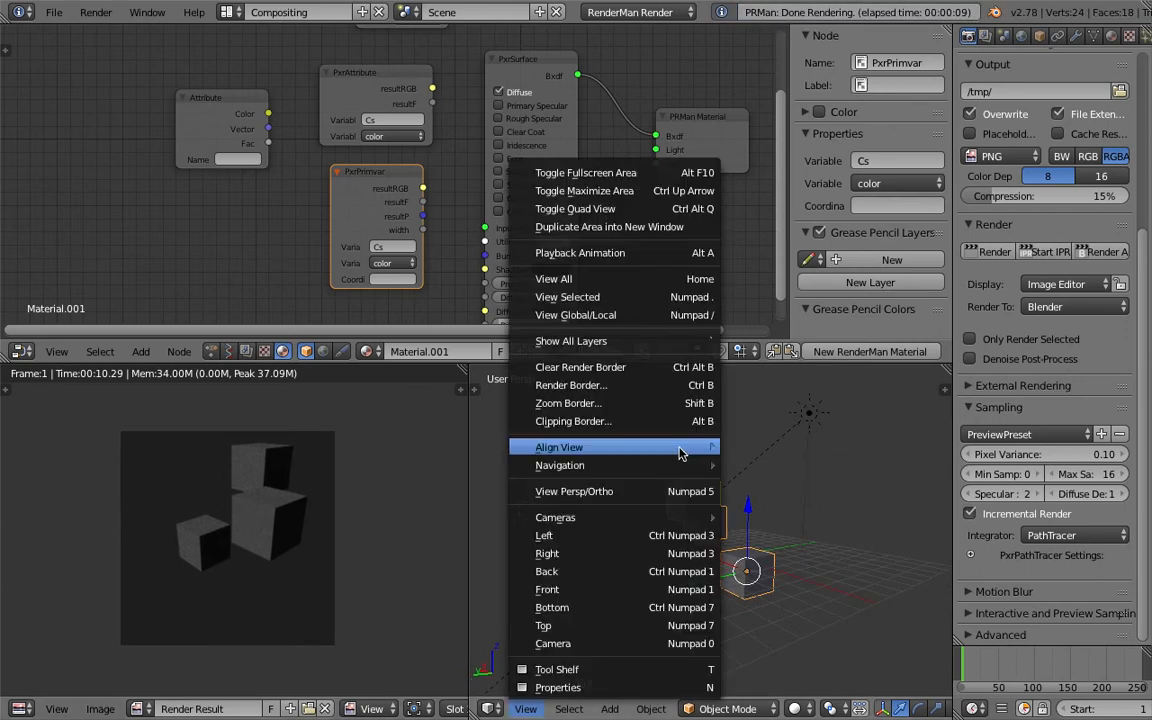
mouse_move(673, 452)
mouse_move(650, 517)
click(737, 518)
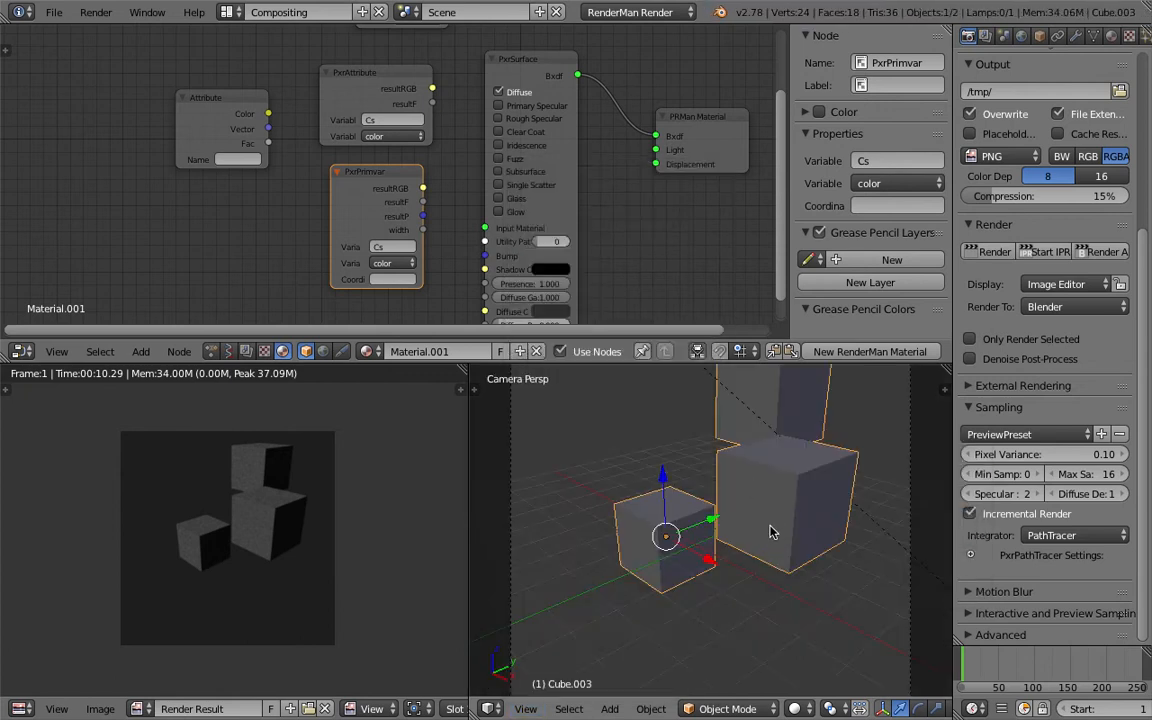
scroll(905, 540, down, 2)
scroll(931, 458, down, 2)
Enable Lock Camera to View and reframe the cubes through the camera.
click(944, 390)
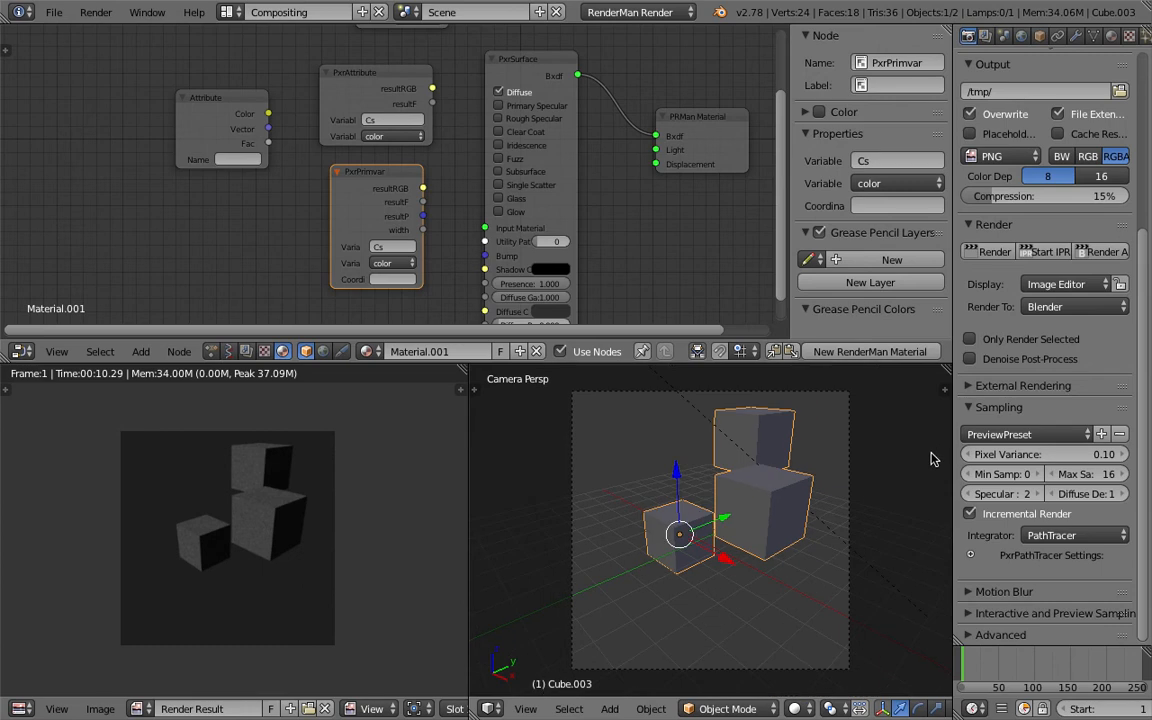
scroll(917, 481, down, 10)
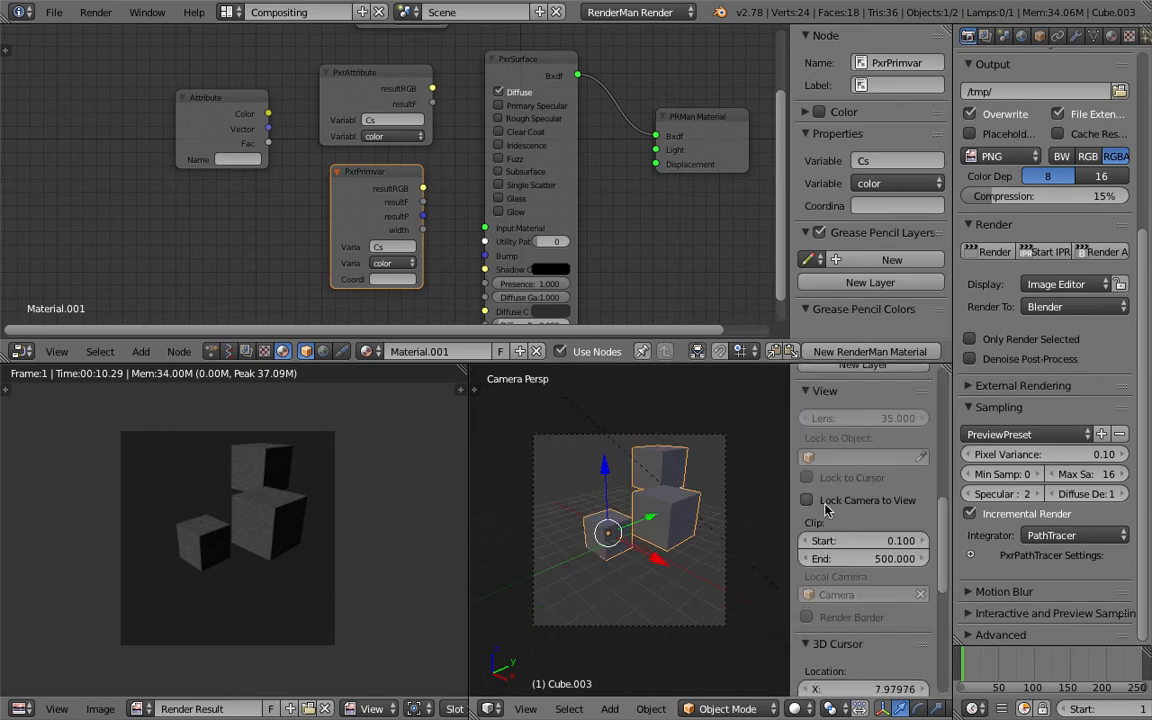
click(826, 508)
shift+middle_drag(608, 531, 670, 518)
middle_drag(656, 528, 648, 527)
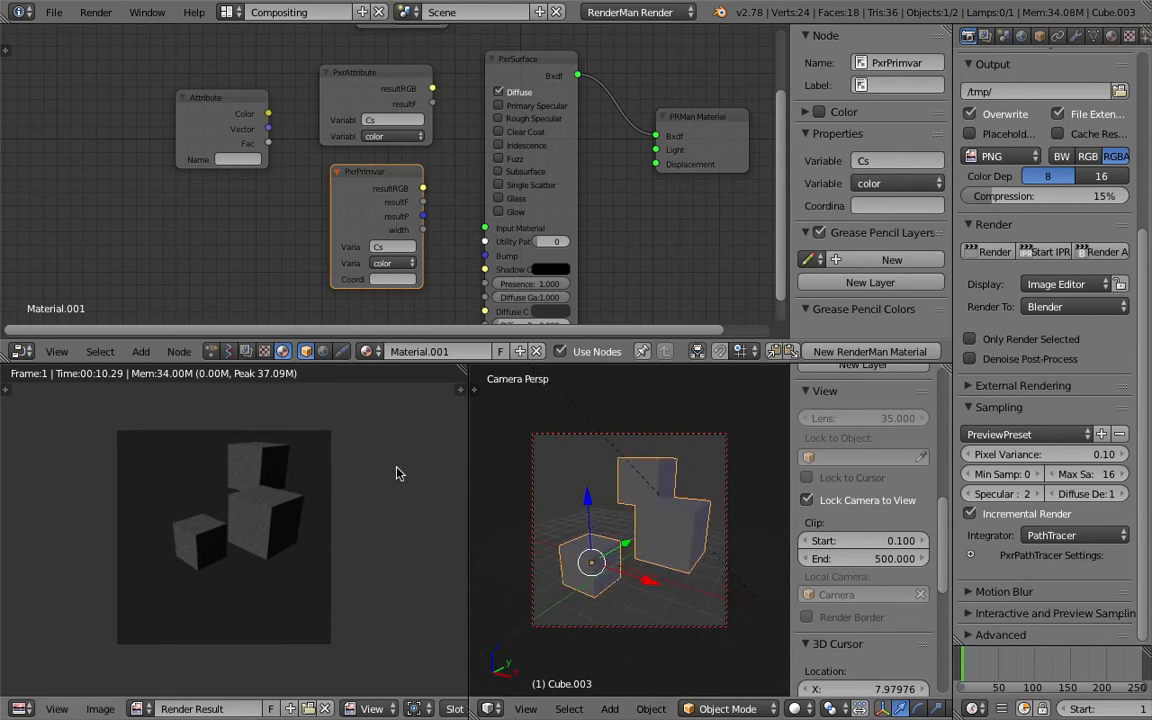
Adjust the scene's colour management to an exposure of 0.787 and a gamma of 1.383.
click(1021, 36)
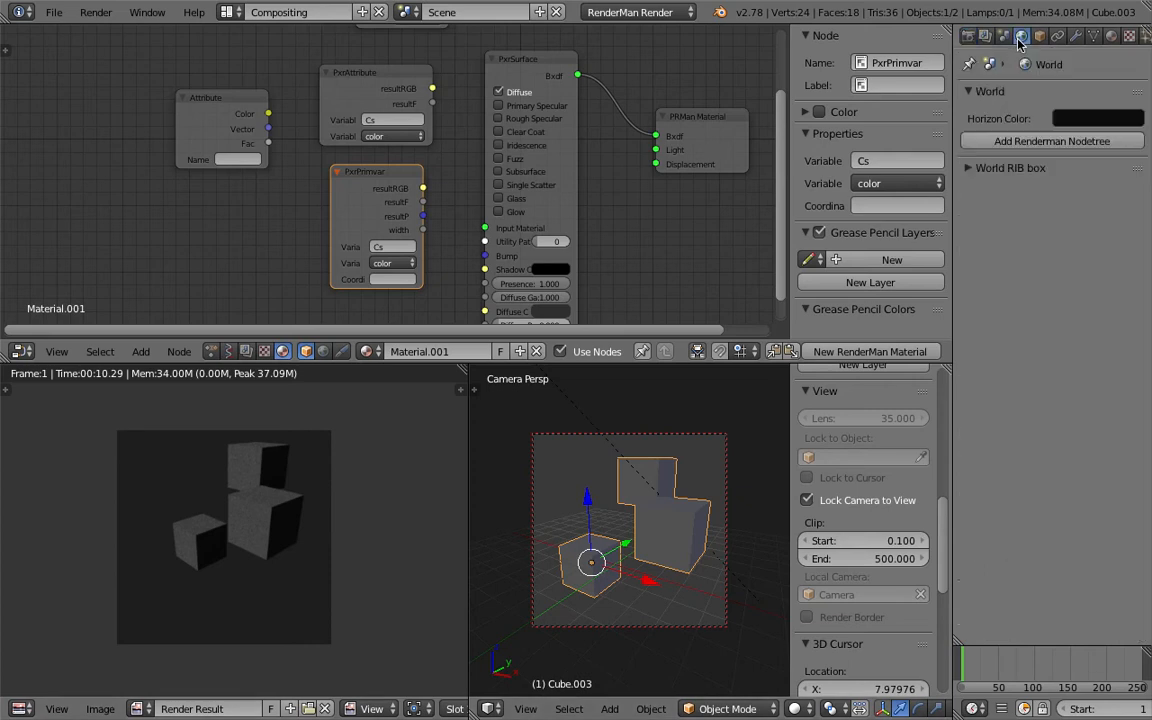
click(1003, 36)
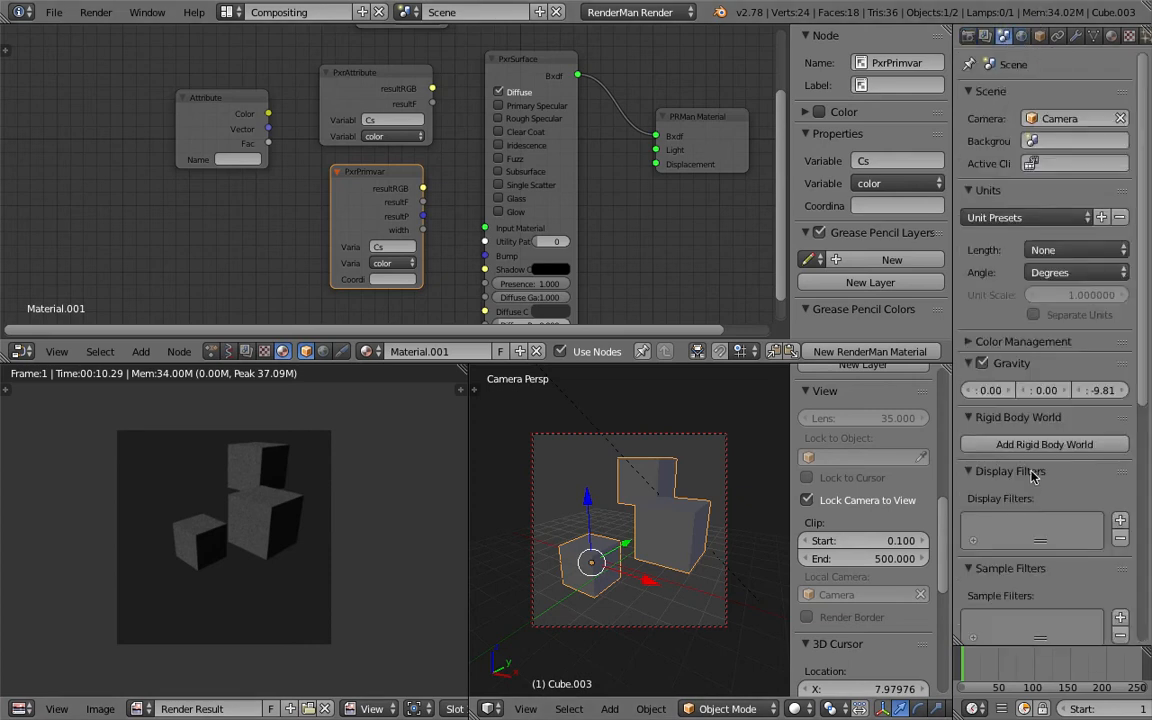
click(999, 344)
drag(1040, 458, 1015, 481)
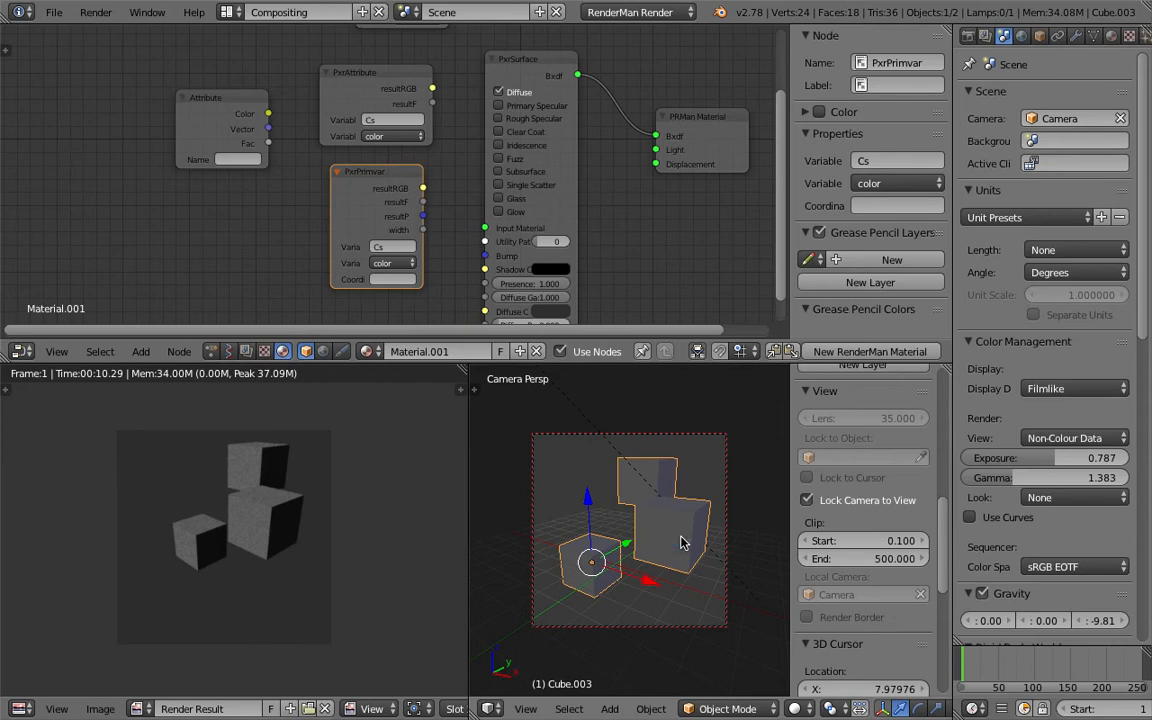
Connect the resultRGB output of the PxrAttribute node to the Diffuse Color input of PxrSurface.
scroll(305, 187, up, 1)
middle_drag(314, 185, 296, 165)
middle_drag(435, 181, 391, 141)
drag(341, 57, 449, 310)
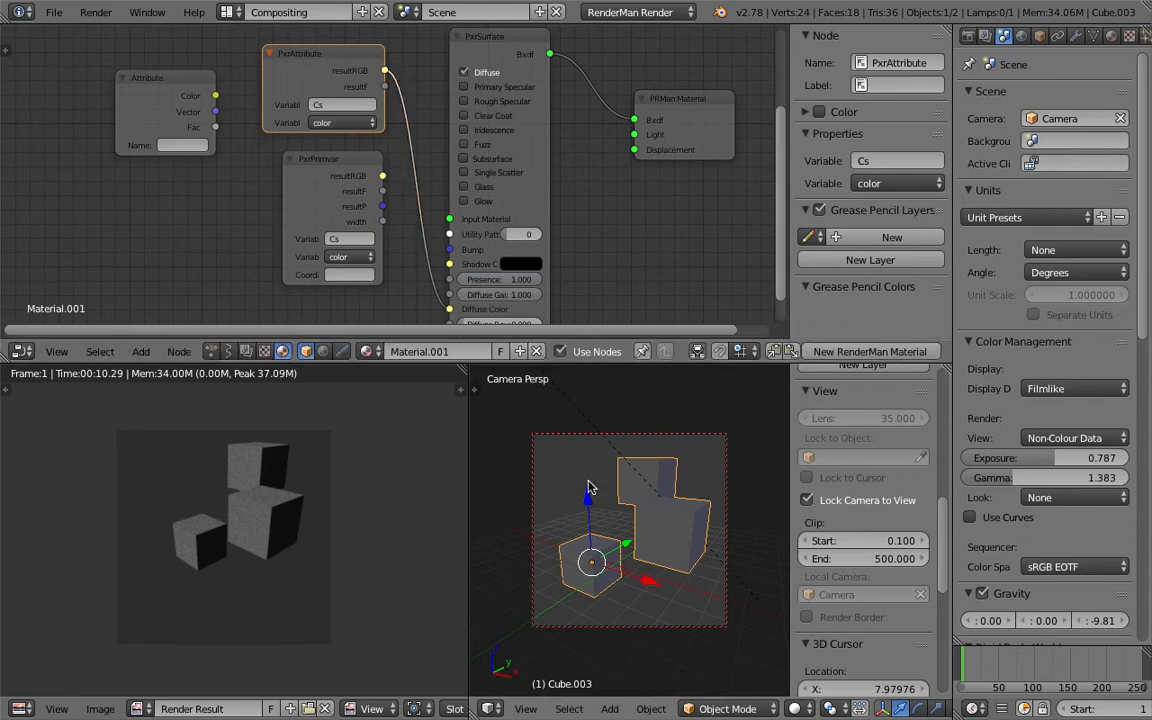
click(97, 12)
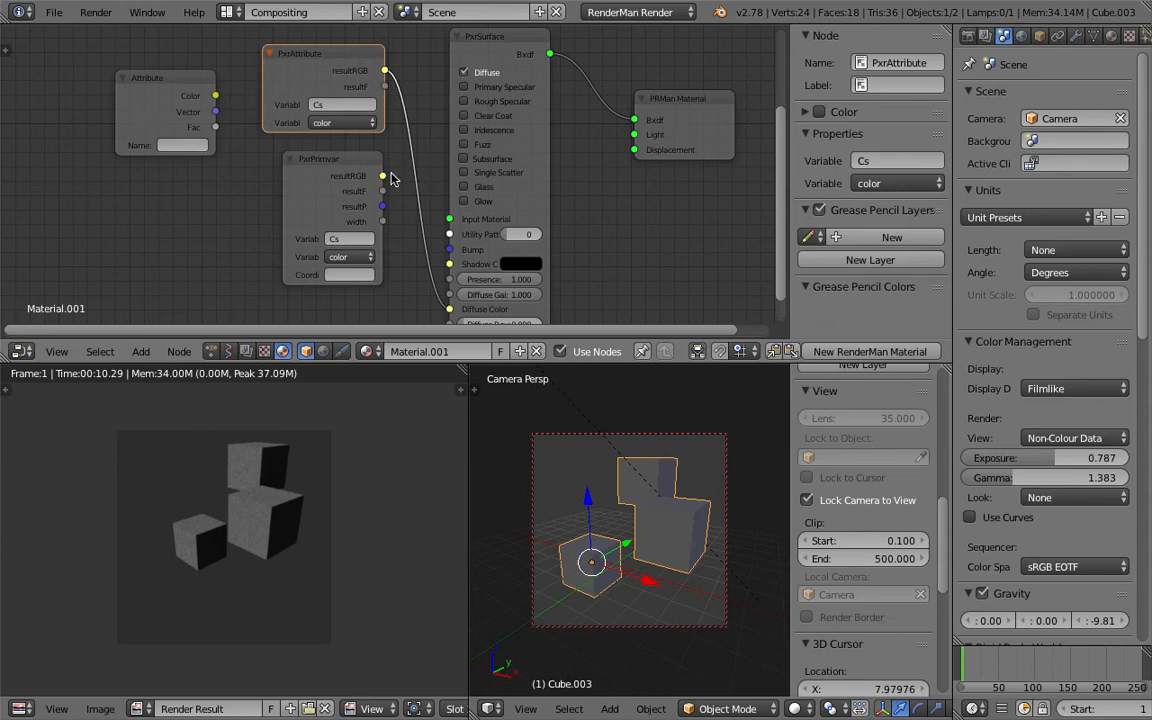
Connect the resultRGB output of PxrPrimvar to the Diffuse Color input of PxrSurface and save over the file.
drag(384, 177, 449, 310)
drag(327, 158, 337, 169)
key(ctrl+s)
click(339, 167)
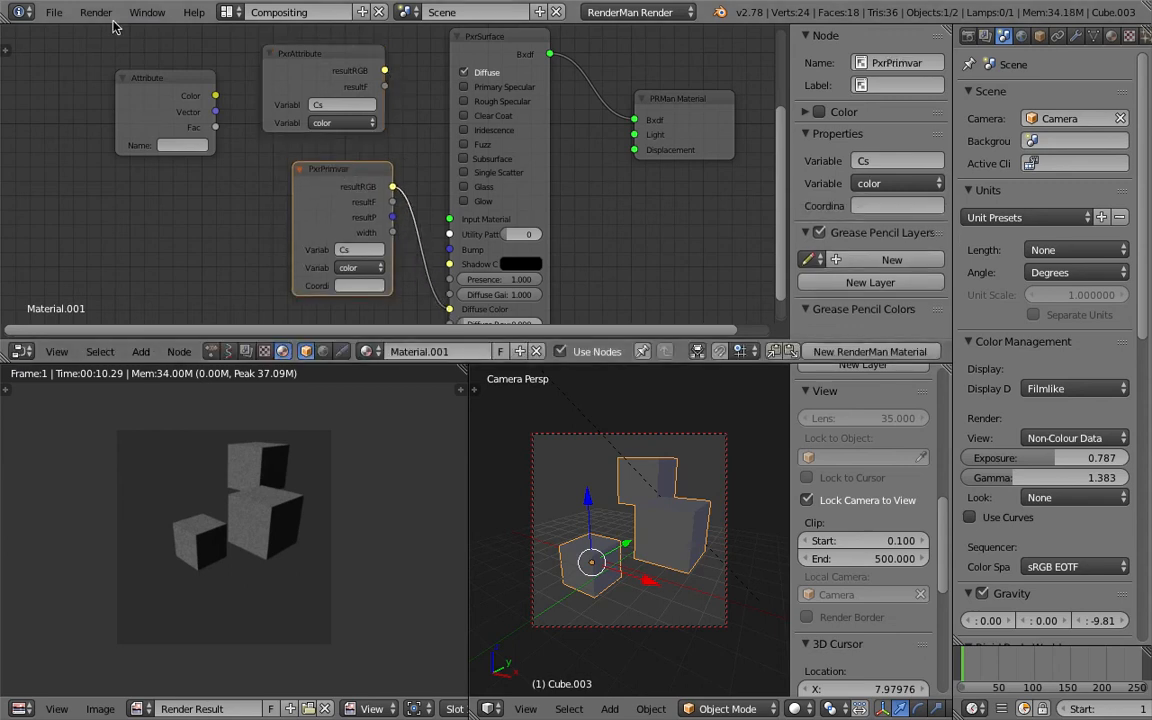
Render the cubes with the PxrPrimvar colours and check the mesh's vertex colour data.
click(110, 16)
click(120, 34)
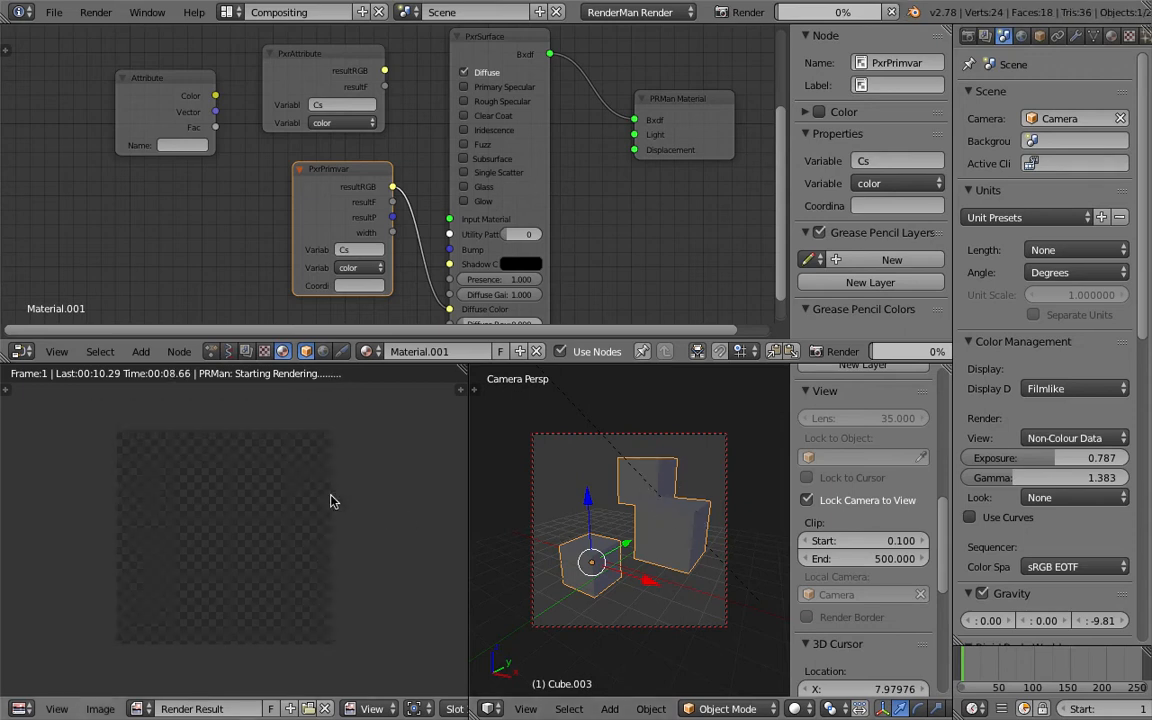
scroll(316, 476, up, 1)
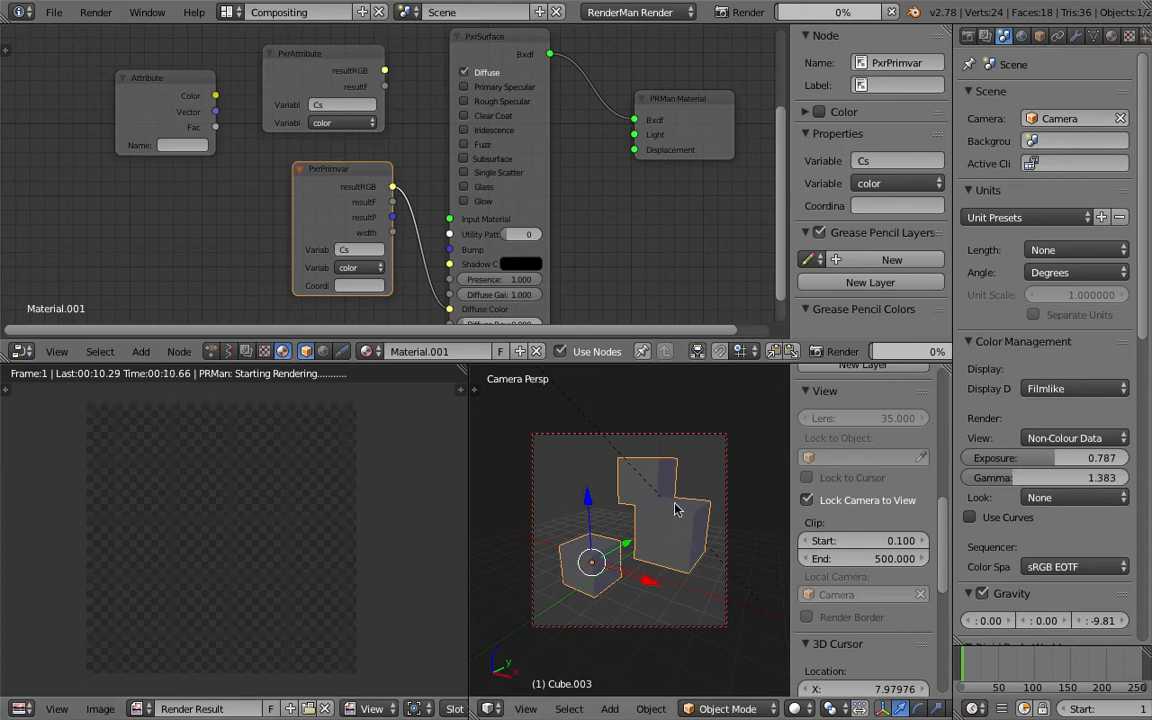
click(1092, 37)
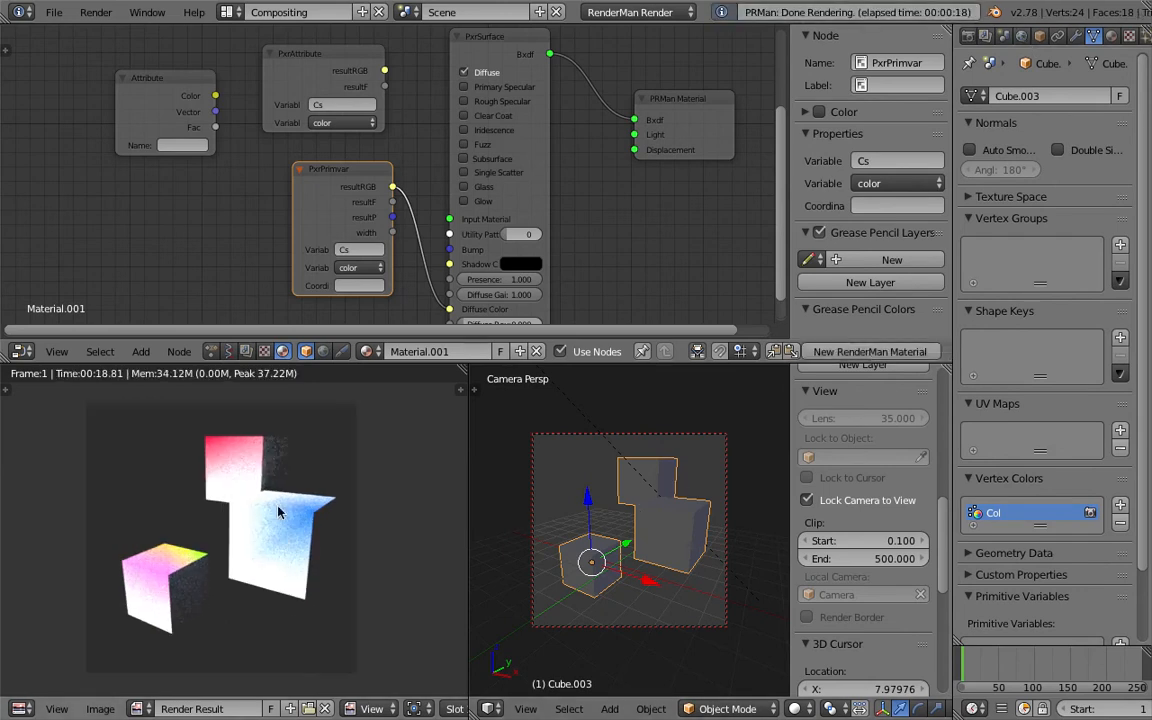
Add a RenderMan nodetree to the world as an Environment light and give it a pale cyan colour.
click(1002, 37)
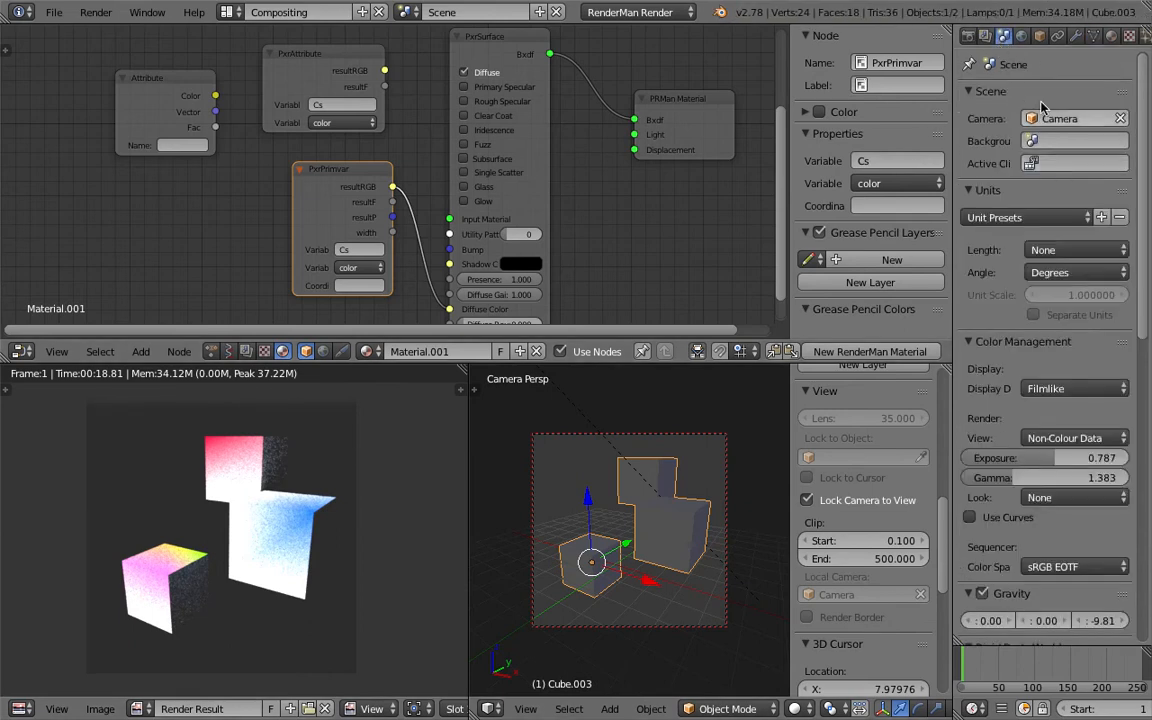
click(1022, 37)
click(1000, 141)
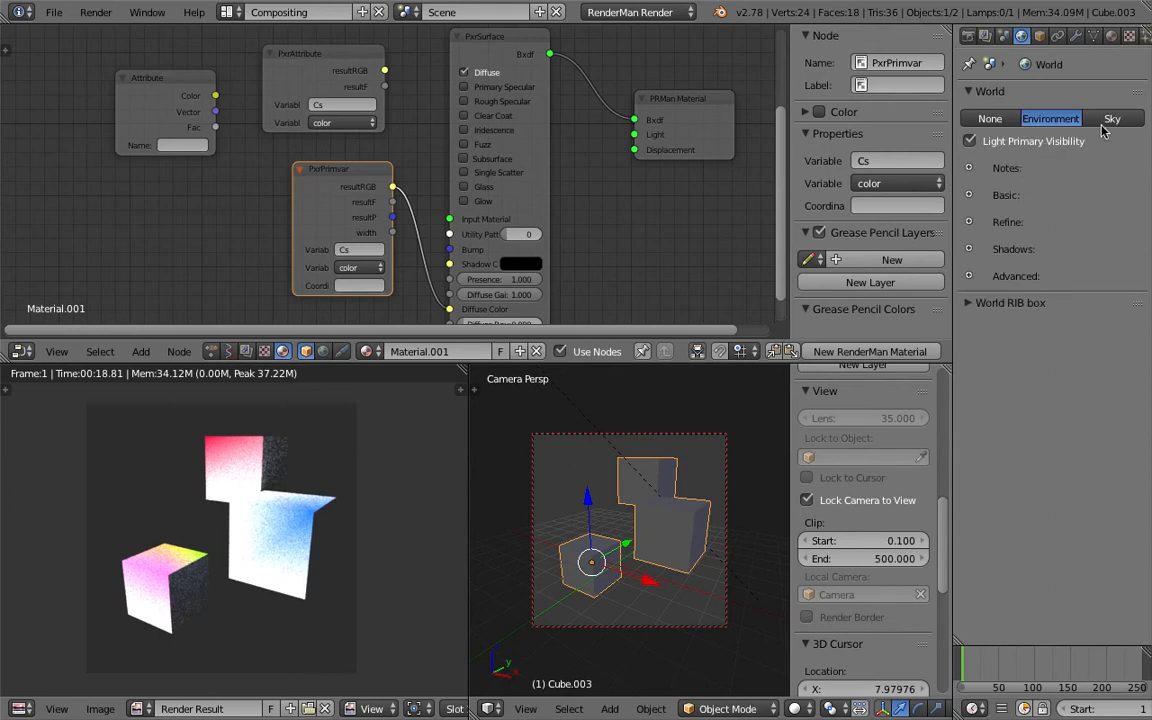
click(972, 196)
click(1098, 266)
click(1044, 80)
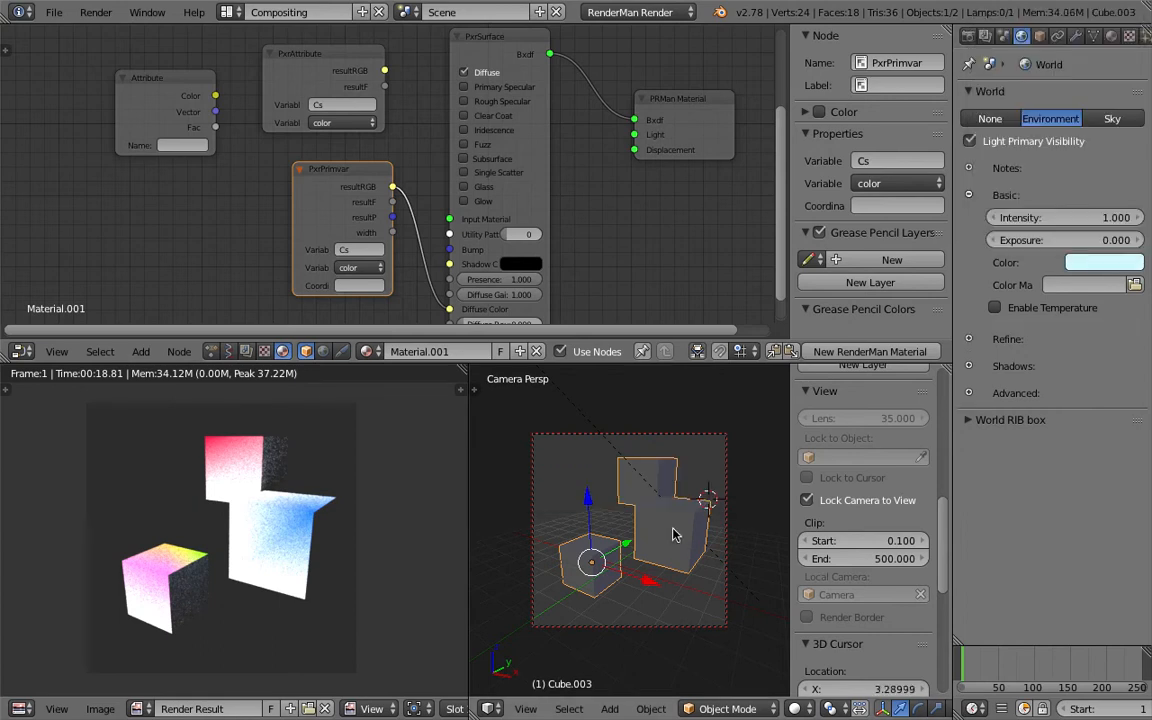
Disable Lock Camera to View, leave the camera view and hide the 3D viewport's properties region.
click(820, 492)
middle_drag(686, 520, 595, 495)
scroll(716, 516, up, 3)
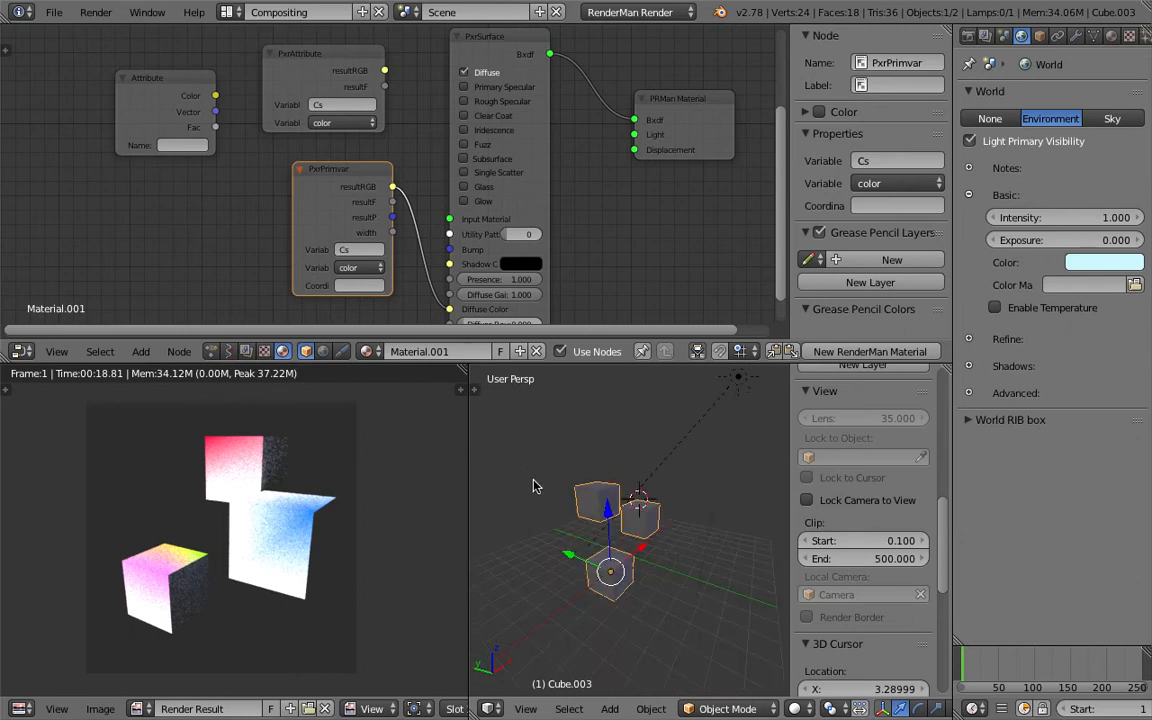
click(54, 12)
middle_drag(482, 492, 652, 519)
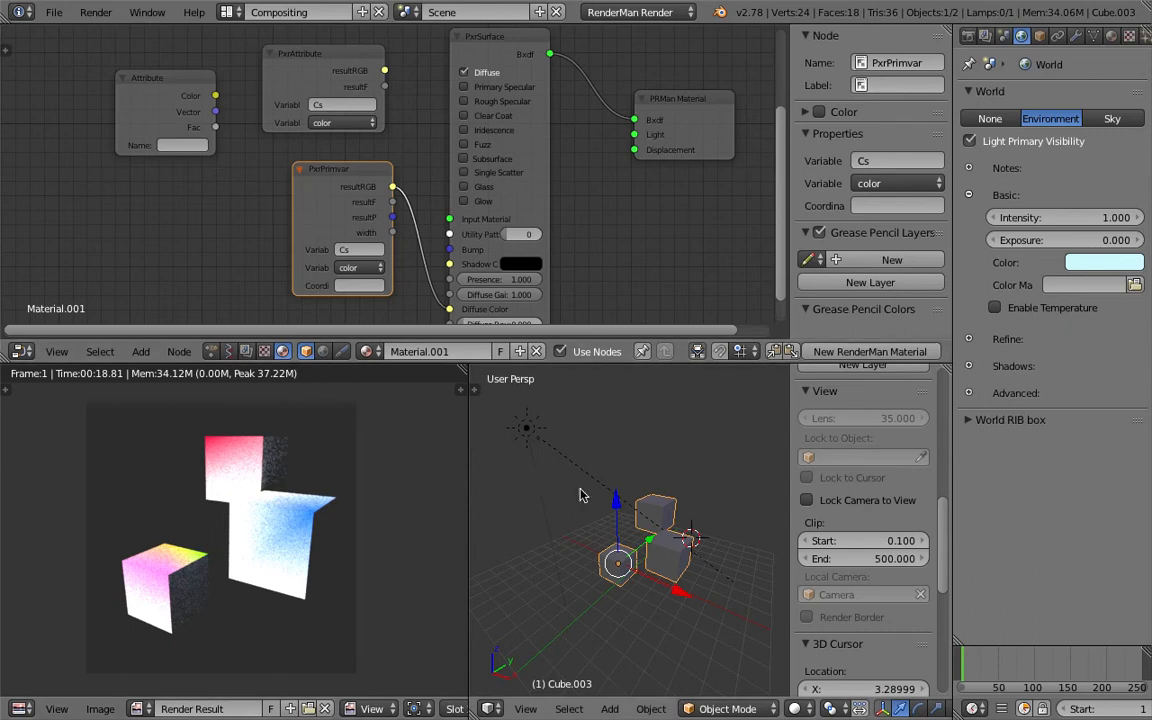
middle_drag(600, 480, 662, 494)
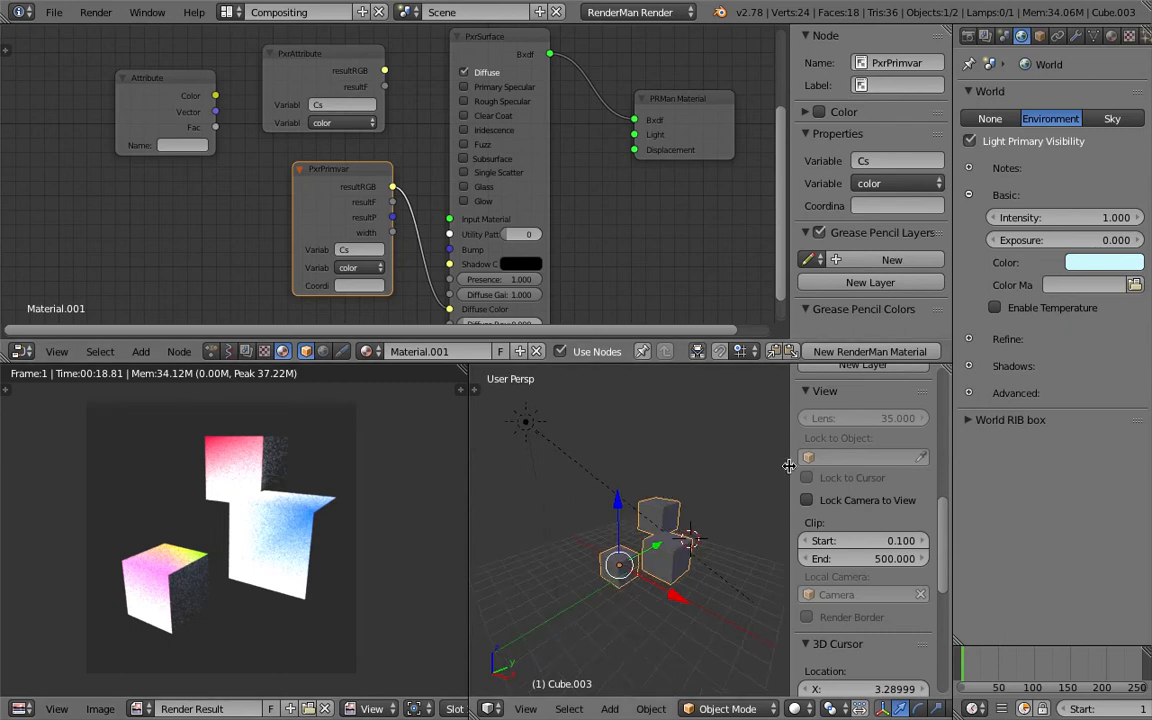
drag(789, 466, 1064, 466)
mouse_move(733, 512)
middle_down()
mouse_move(669, 453)
mouse_move(738, 502)
middle_up()
scroll(738, 502, down, 1)
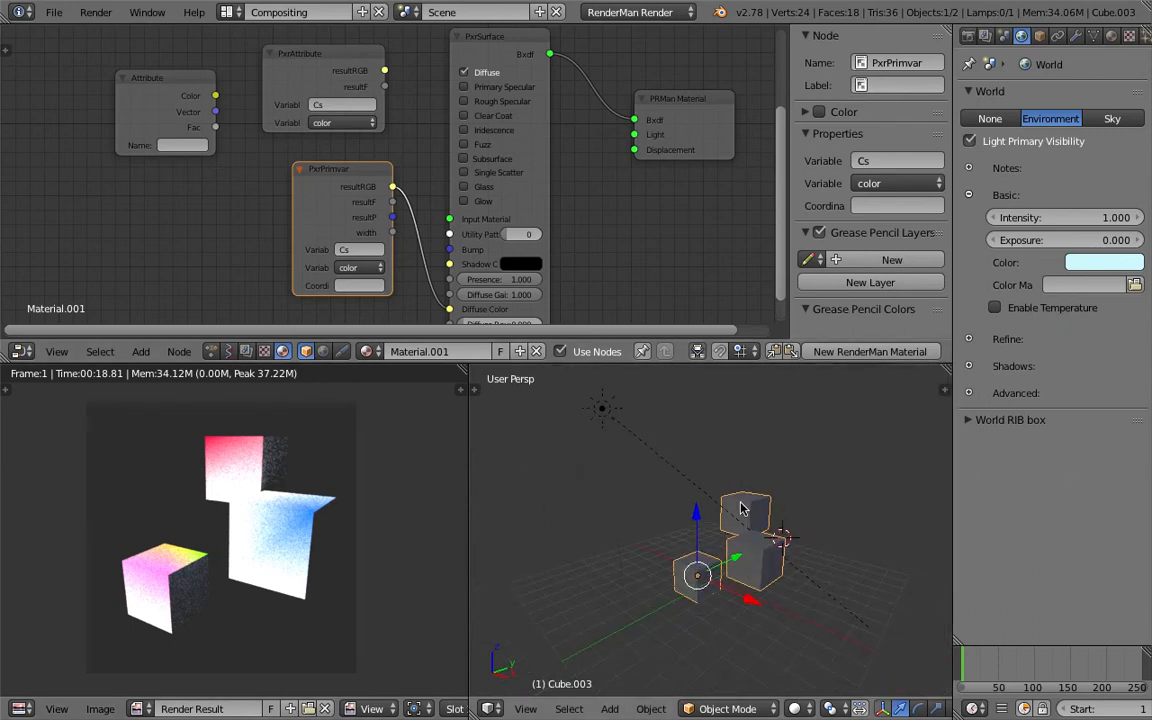
Replace the joined cubes with a monkey mesh placed at the world origin.
key(x)
click(738, 504)
key(shift+a)
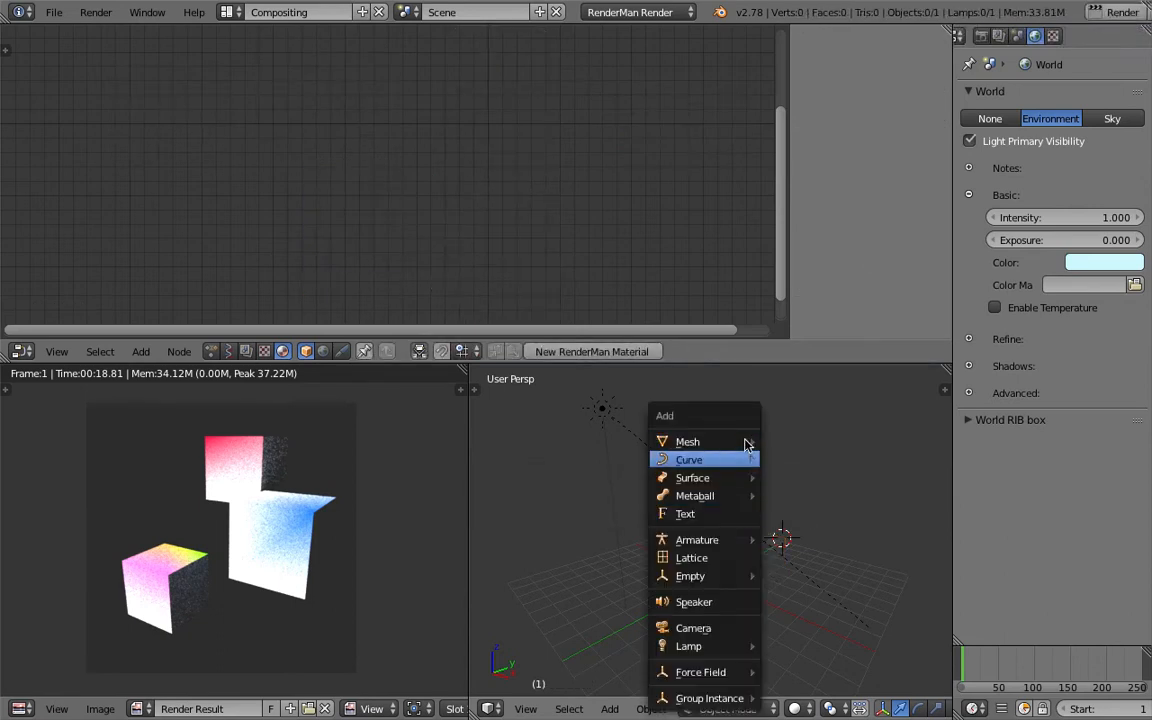
mouse_move(740, 442)
click(866, 221)
middle_drag(834, 525, 819, 525)
key(alt+g)
scroll(744, 583, up, 6)
shift+middle_drag(772, 658, 802, 505)
middle_drag(632, 545, 473, 447)
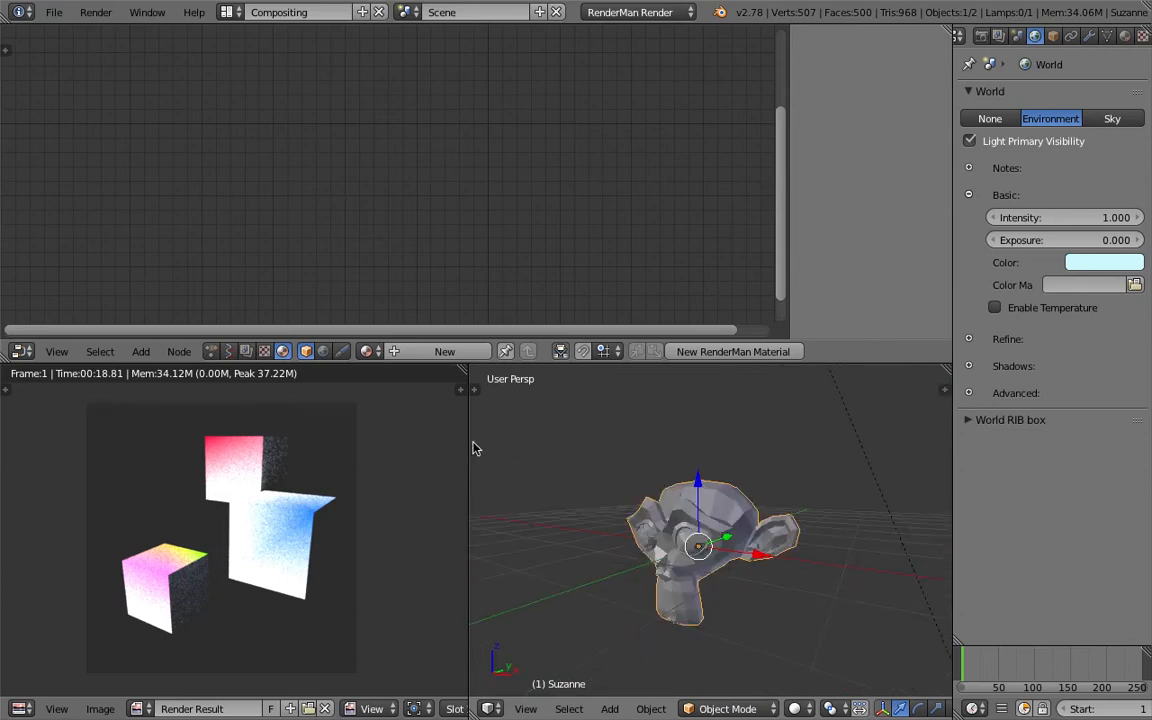
Switch the node editor to Sverchok nodes and create a new node tree.
click(229, 352)
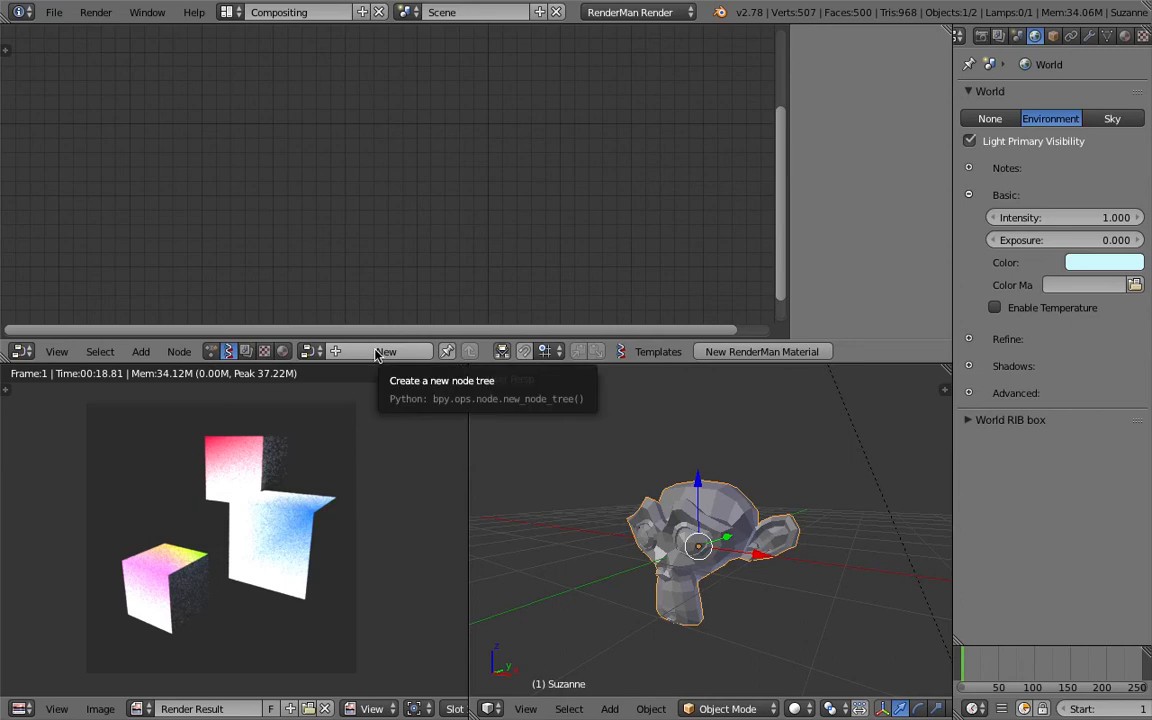
click(375, 352)
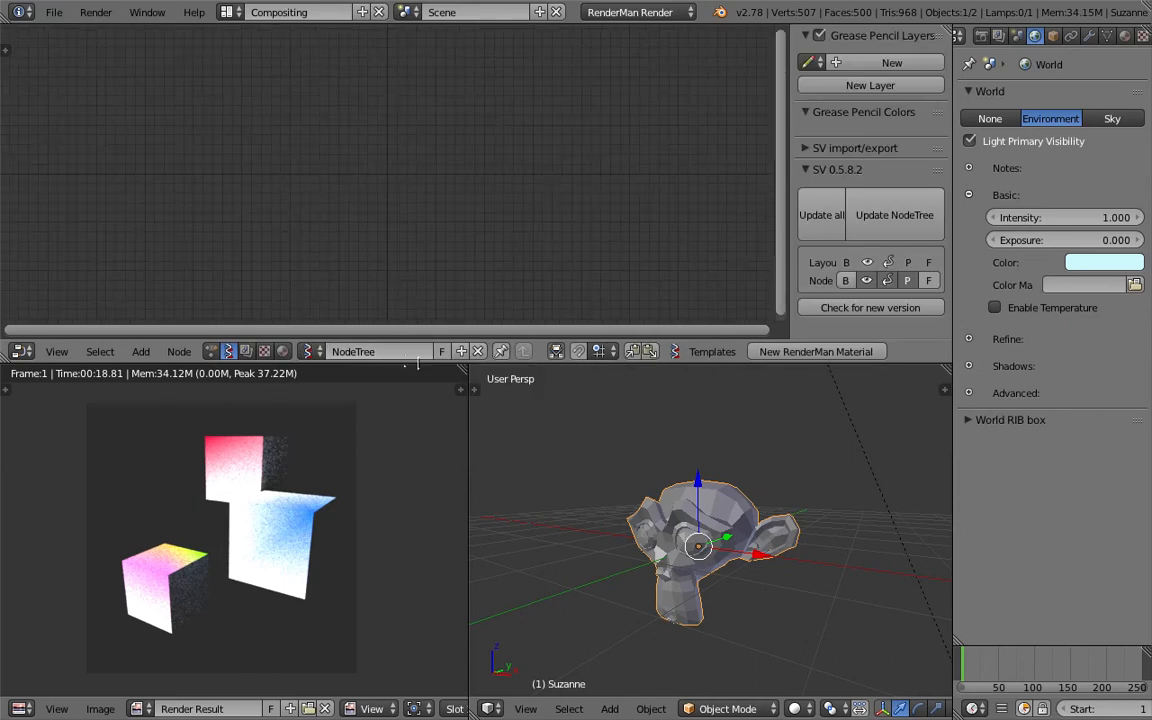
middle_drag(676, 114, 703, 158)
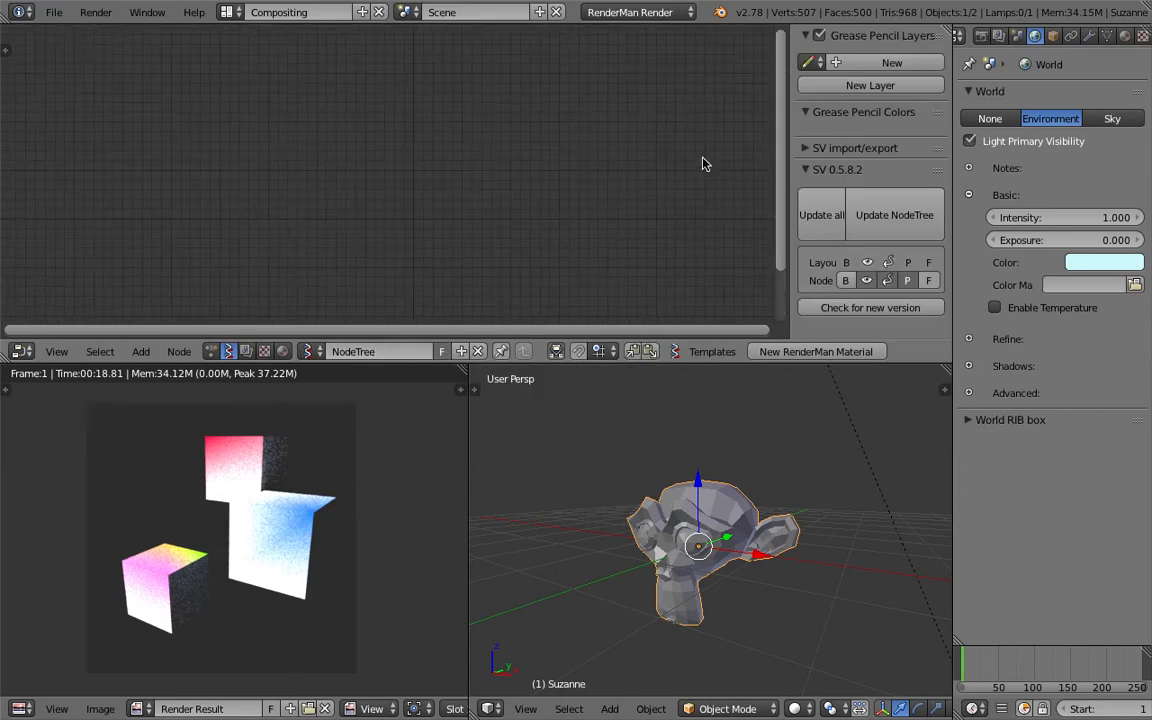
Add an Objects in mk2 node to the tree and load the selected monkey into it.
key(shift+a)
click(398, 167)
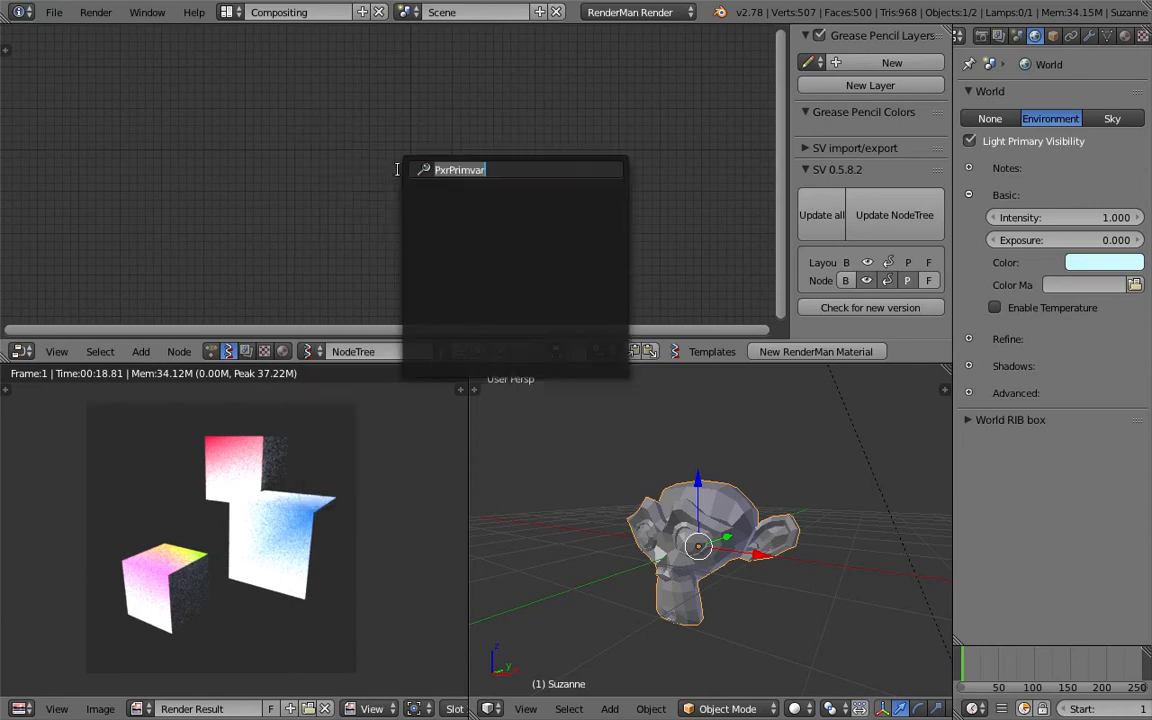
text(object)
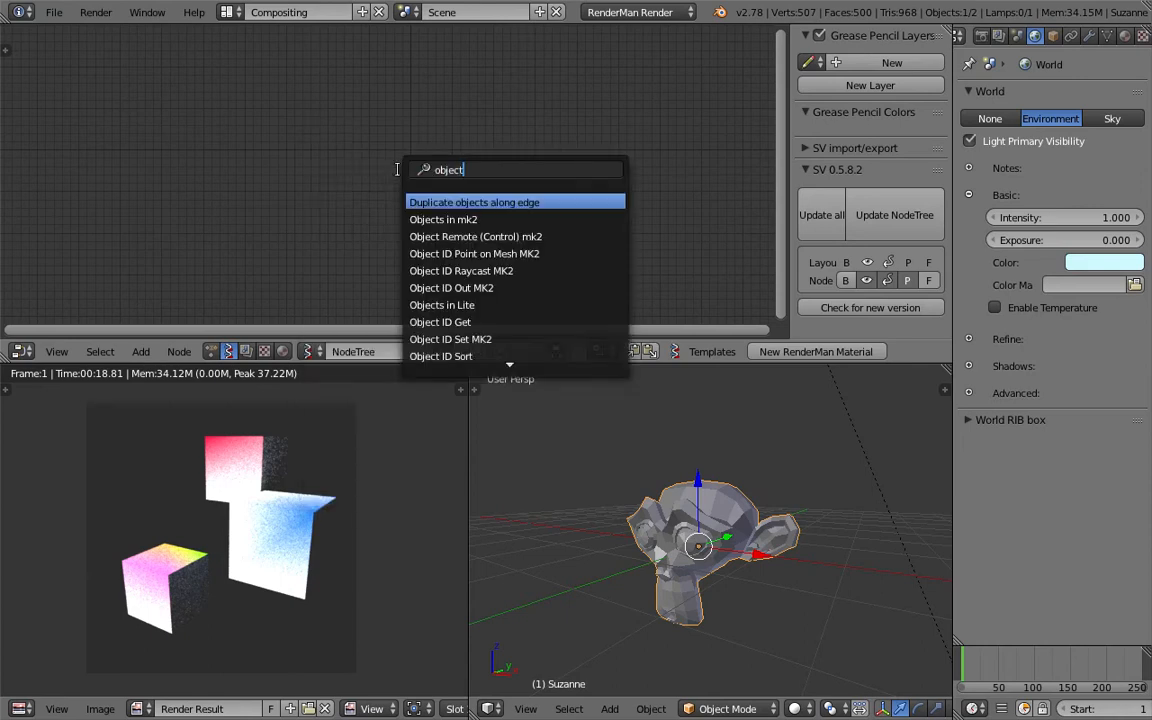
text(s)
key(Down)
key(Return)
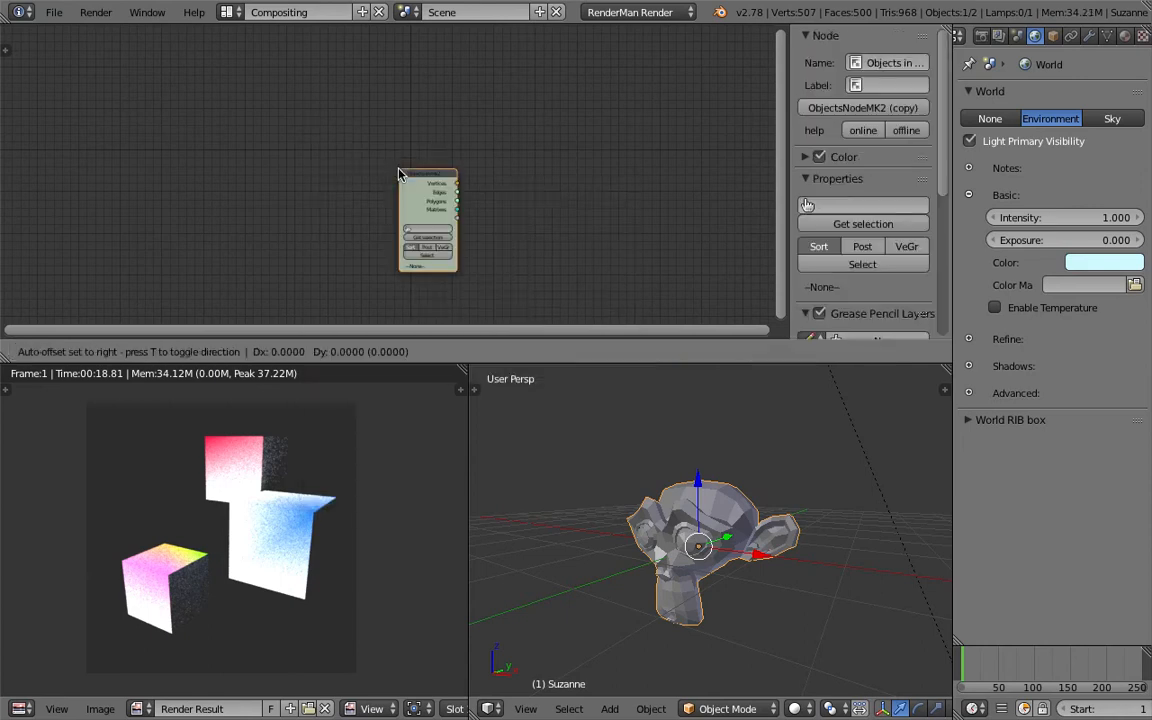
middle_drag(278, 201, 244, 188)
scroll(246, 190, up, 2)
click(279, 219)
middle_drag(365, 134, 292, 107)
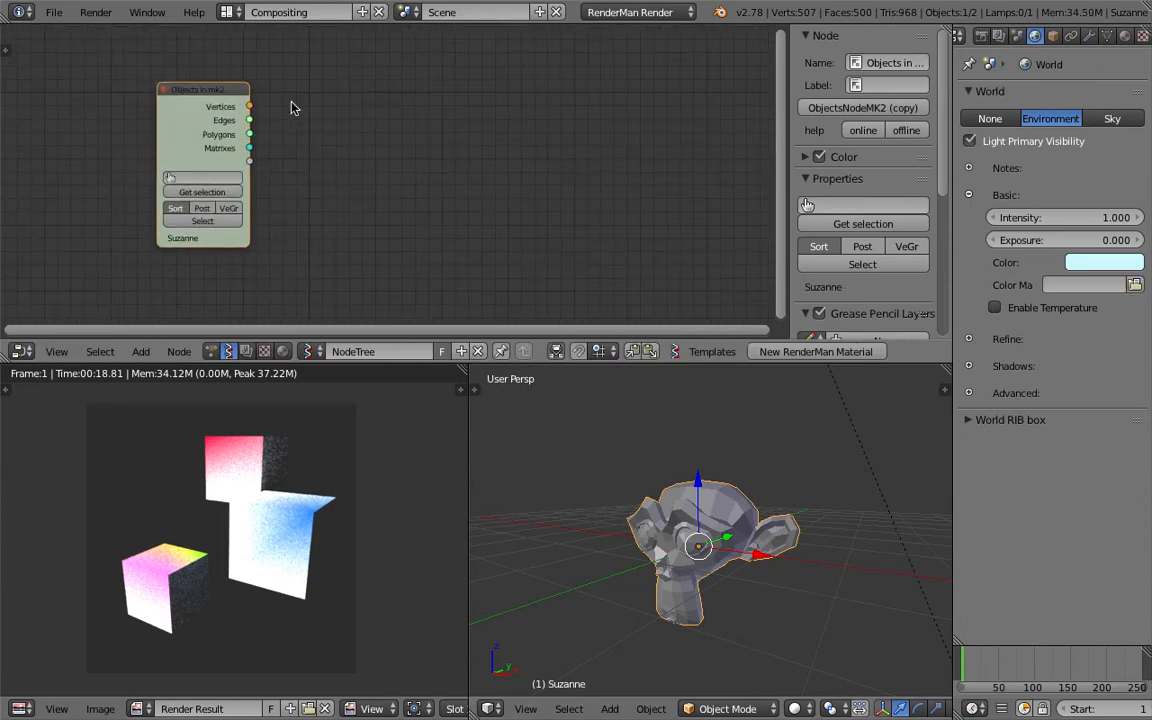
Add a Vertex color new node and feed its object input from the object output of Objects in mk2.
key(shift+a)
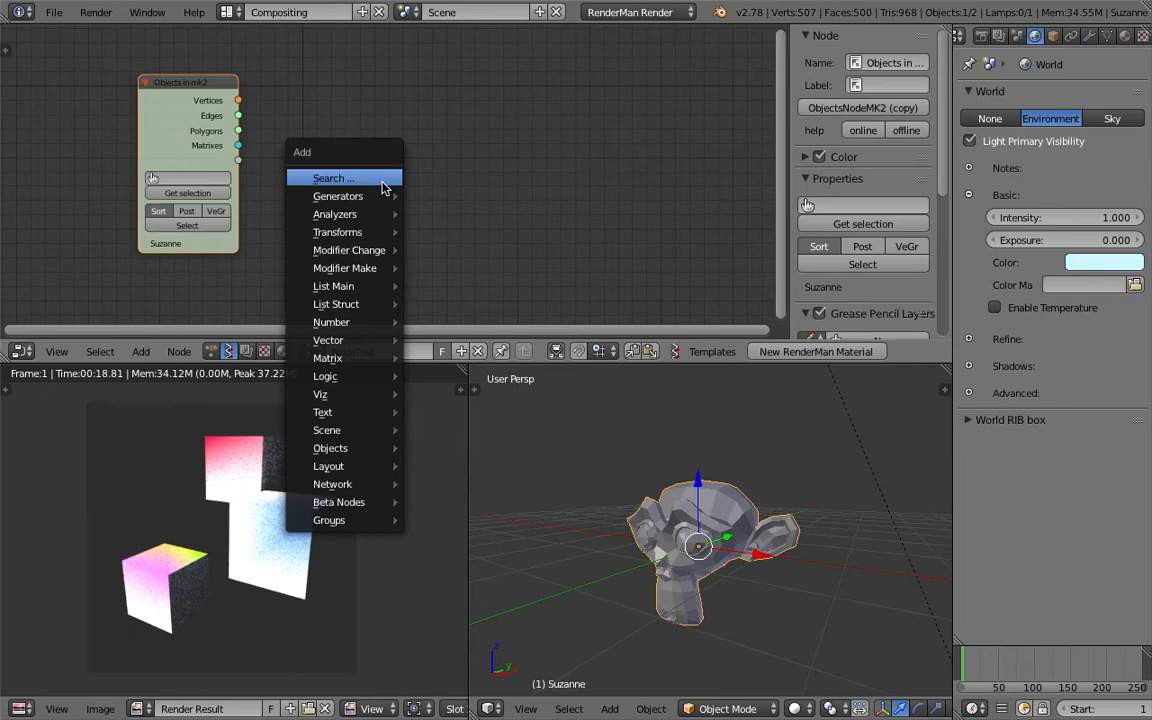
click(383, 178)
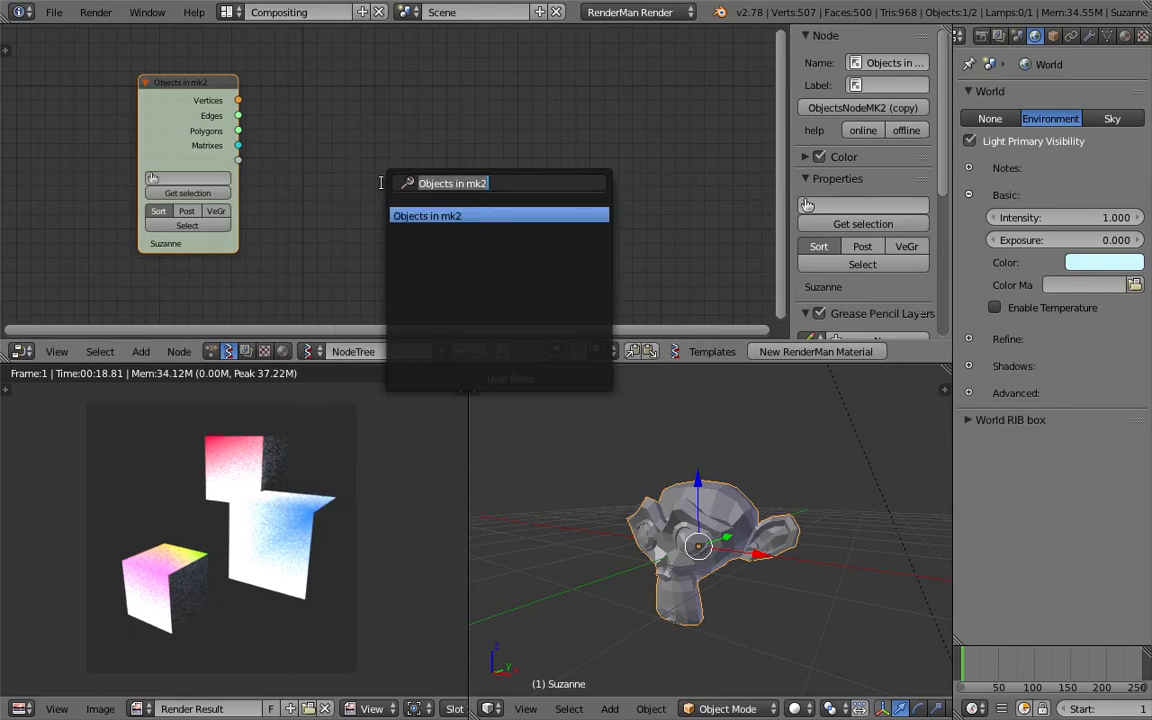
text(cor)
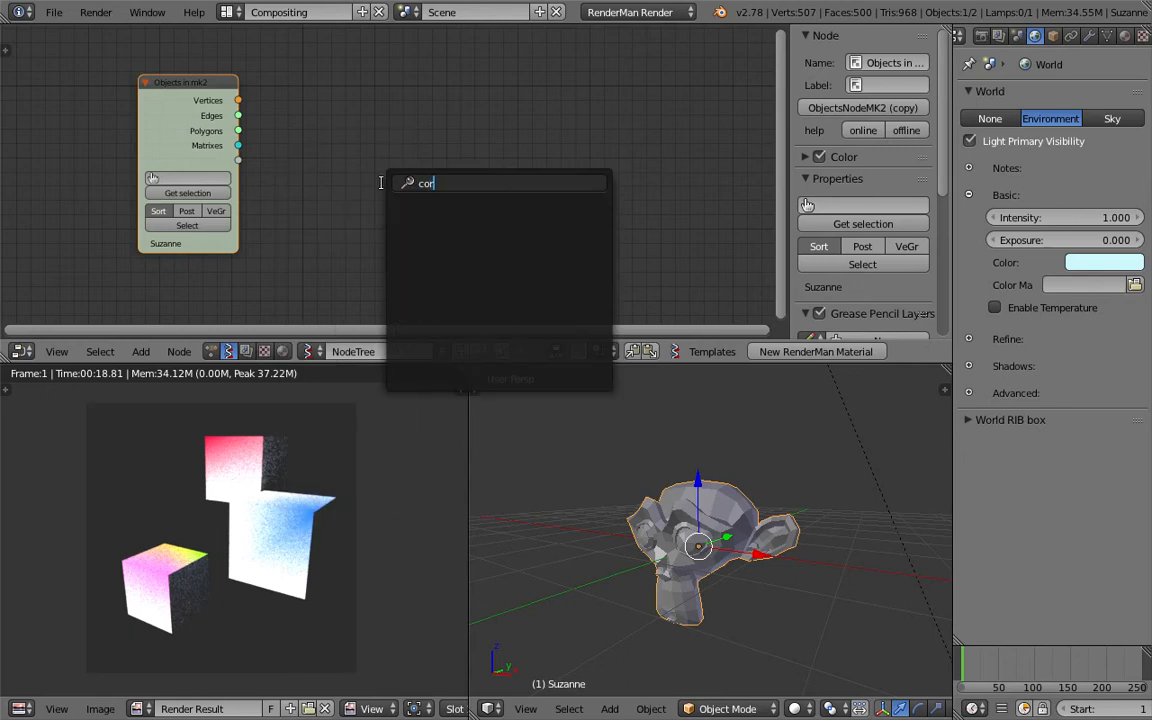
key(BackSpace)
text(lo)
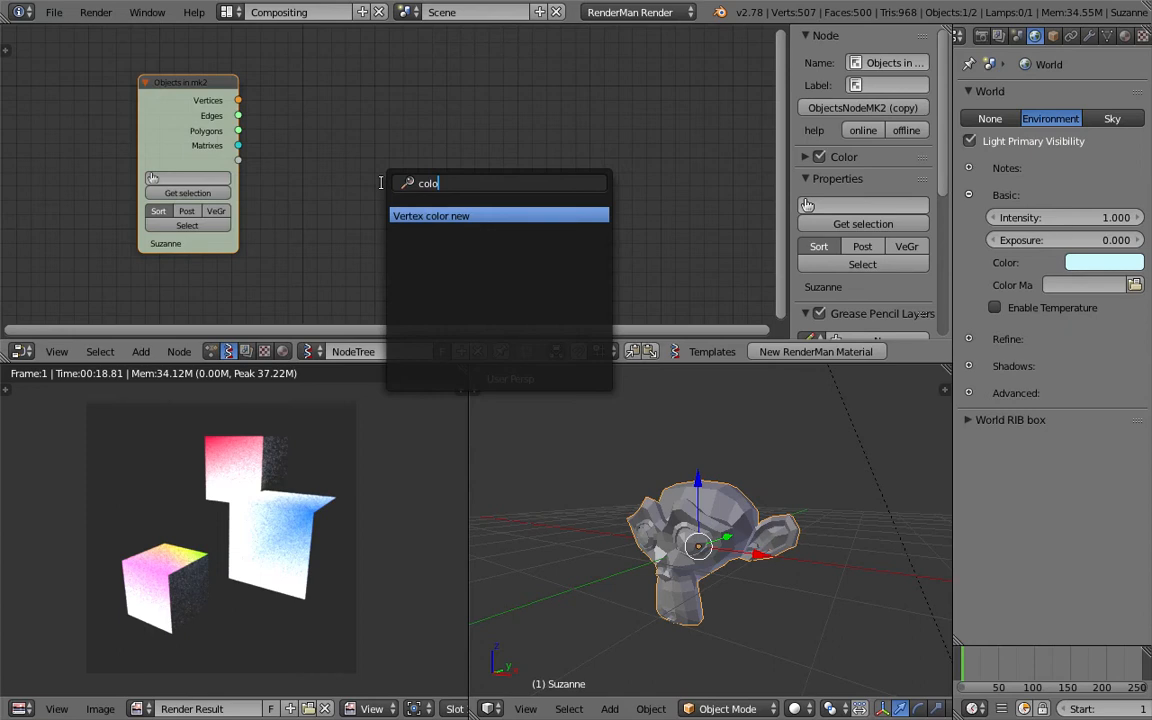
key(Return)
click(277, 118)
drag(239, 160, 307, 209)
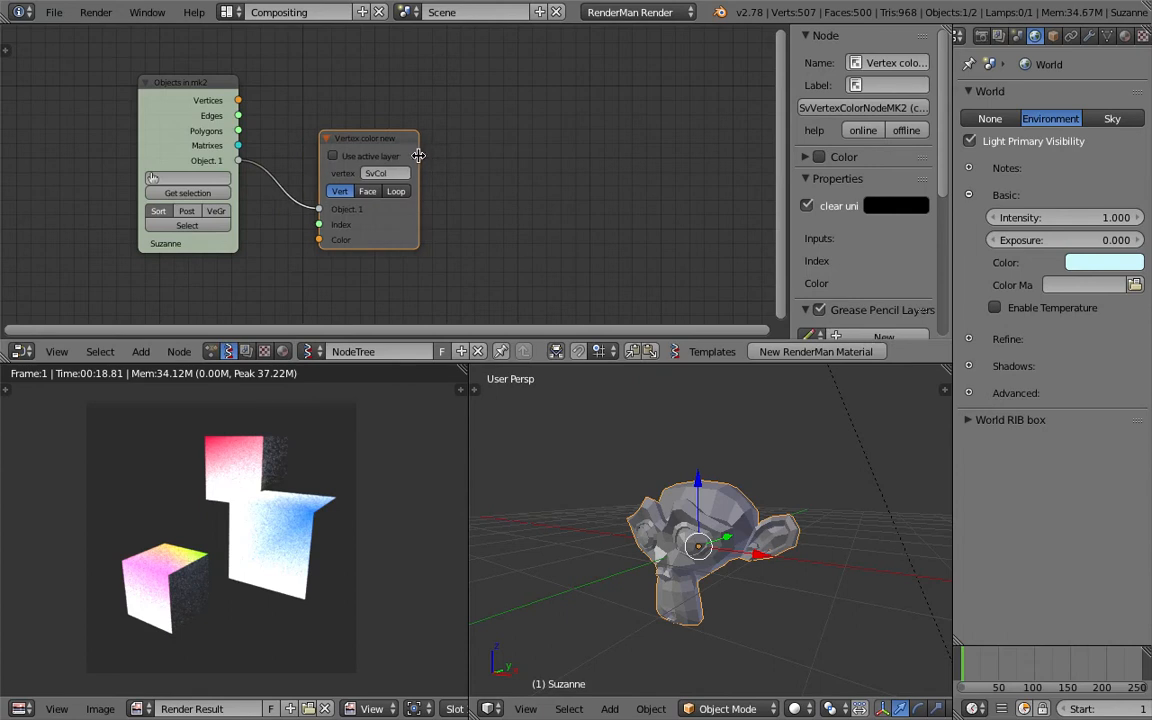
Widen the Vertex color new node and move it farther from Objects in mk2, saving over the file.
scroll(545, 172, up, 2)
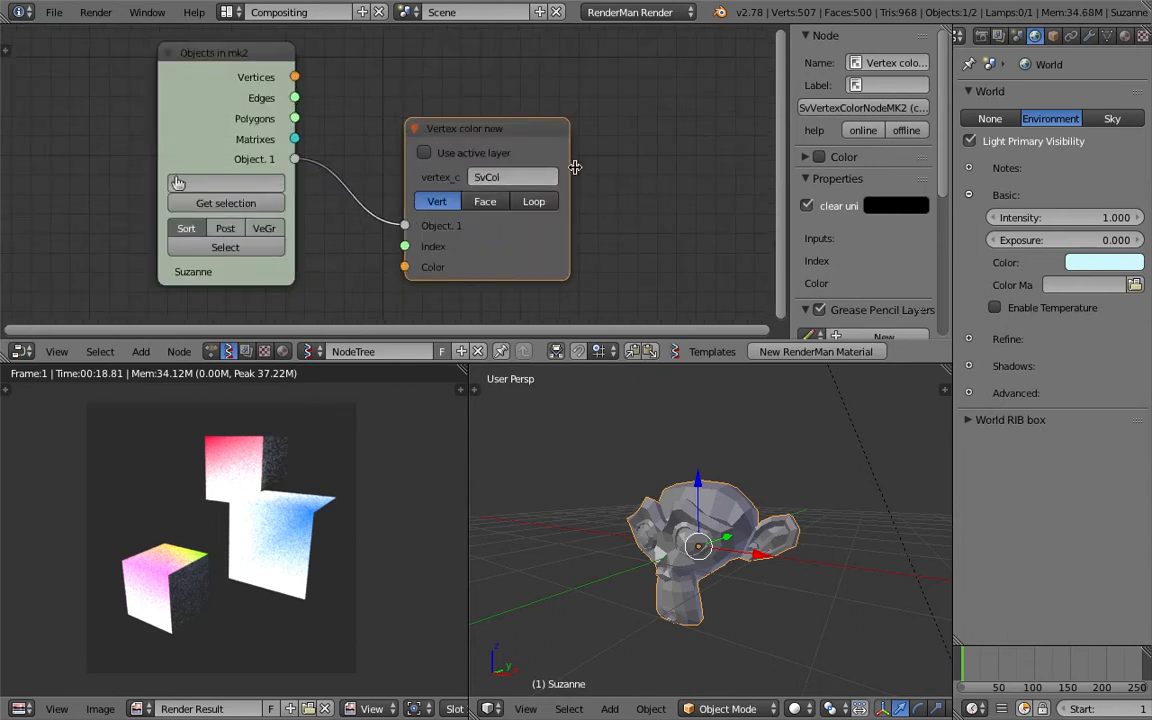
scroll(569, 162, up, 2)
drag(574, 155, 593, 155)
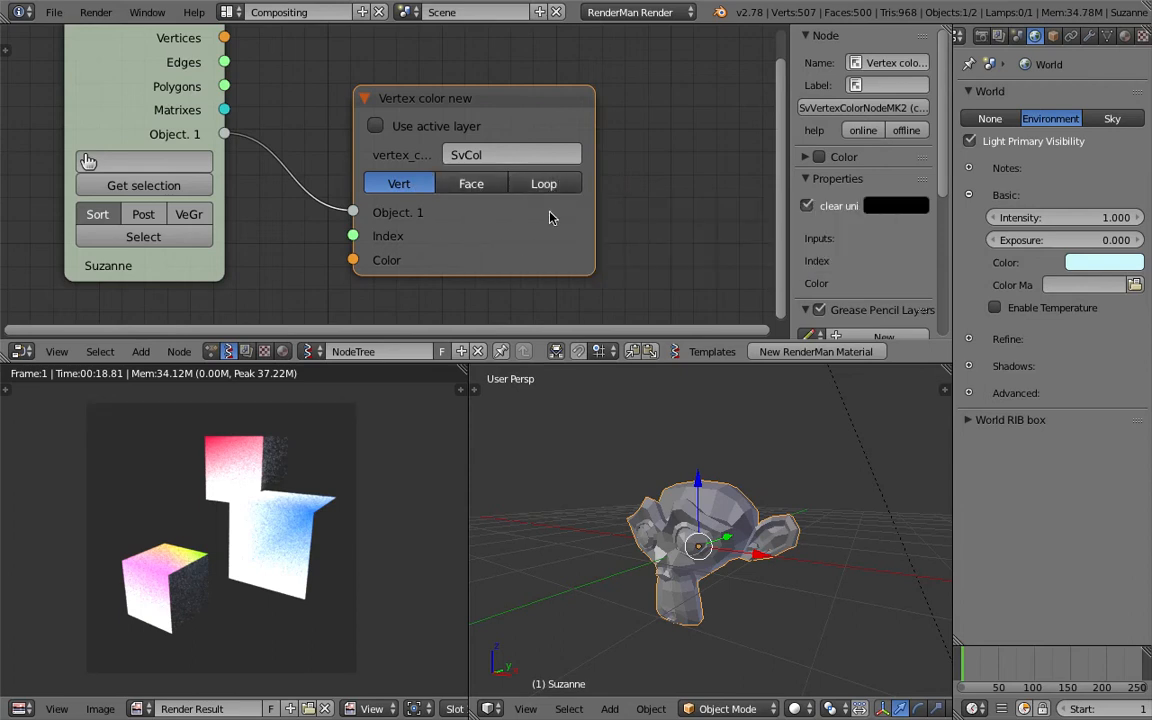
scroll(500, 165, down, 3)
middle_drag(467, 160, 450, 184)
drag(463, 143, 536, 119)
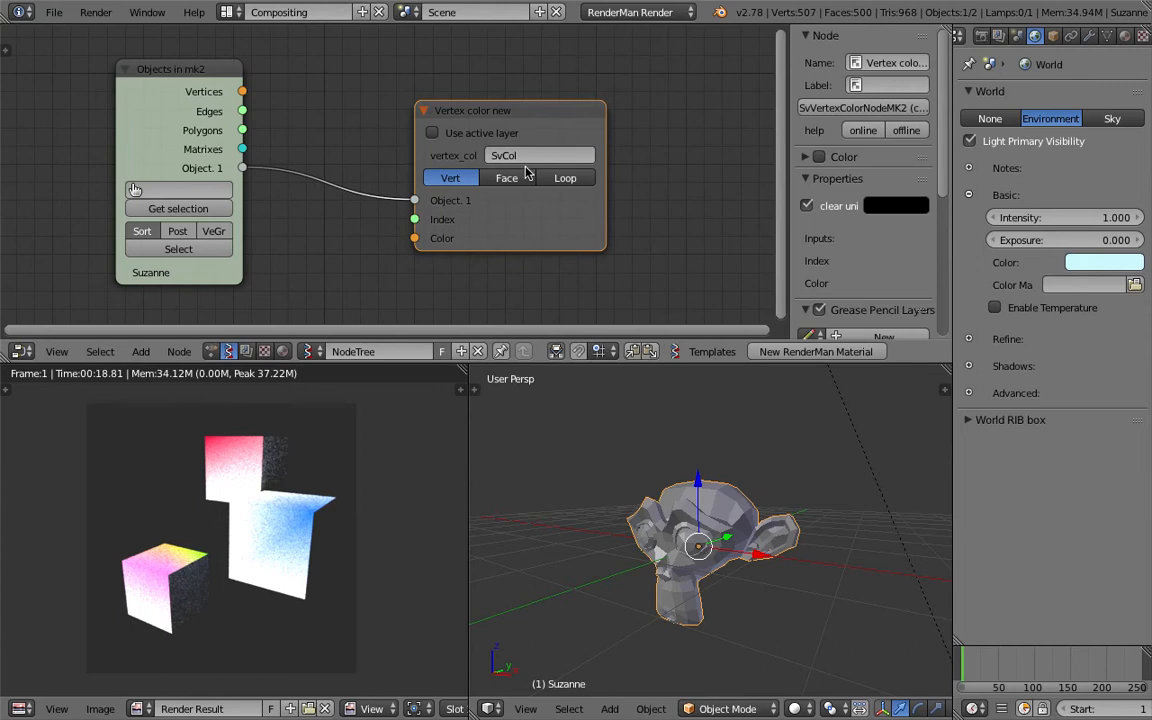
scroll(424, 192, down, 1)
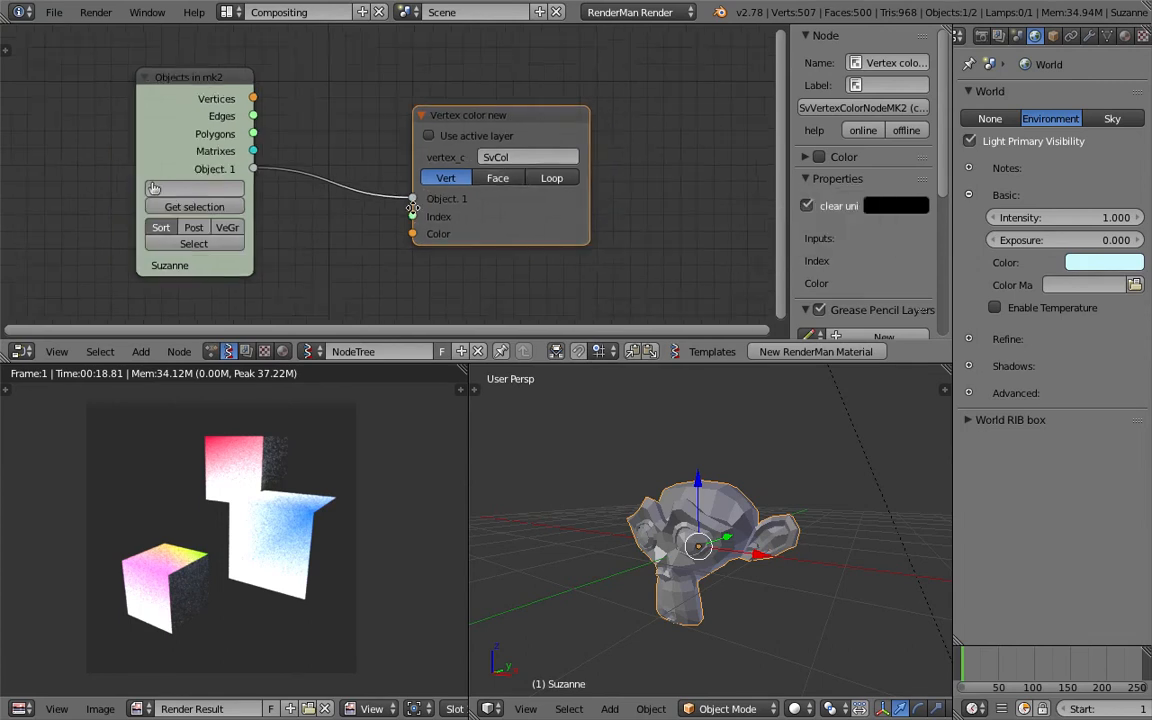
middle_drag(412, 214, 459, 171)
key(ctrl+s)
click(459, 169)
scroll(446, 176, up, 2)
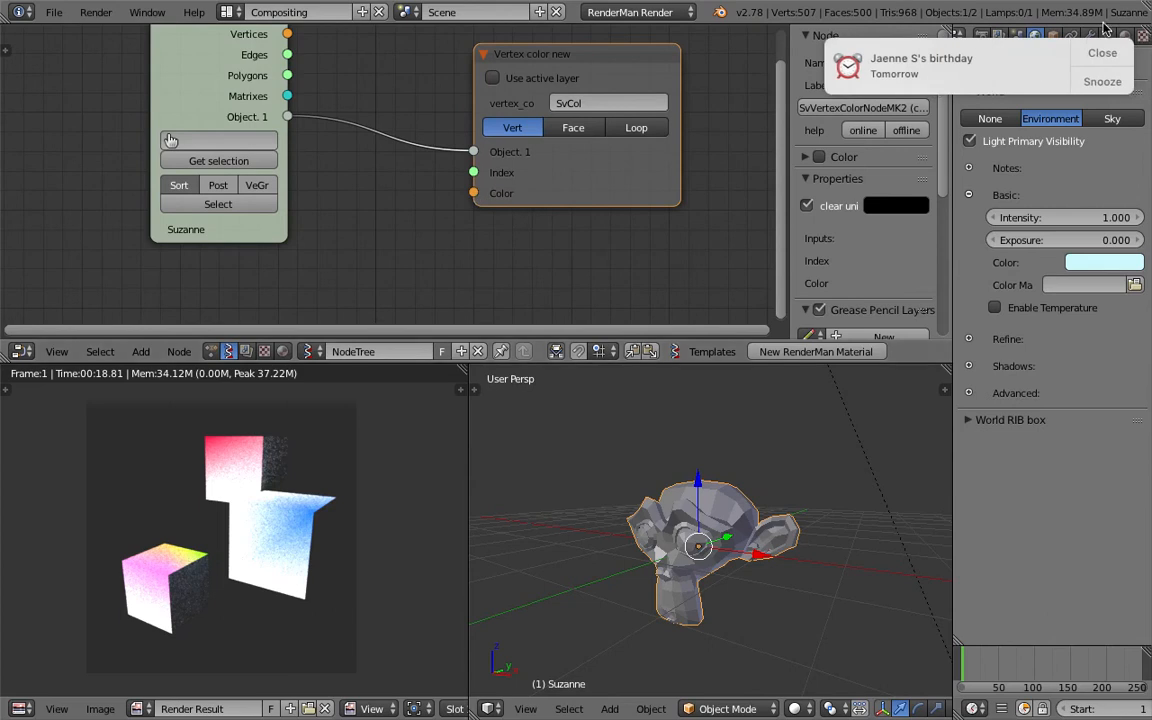
Show the monkey's mesh data properties to check its vertex color layers.
scroll(580, 168, down, 1)
middle_drag(579, 168, 529, 178)
mouse_move(788, 531)
middle_down()
mouse_move(826, 492)
mouse_move(670, 526)
mouse_move(670, 537)
middle_up()
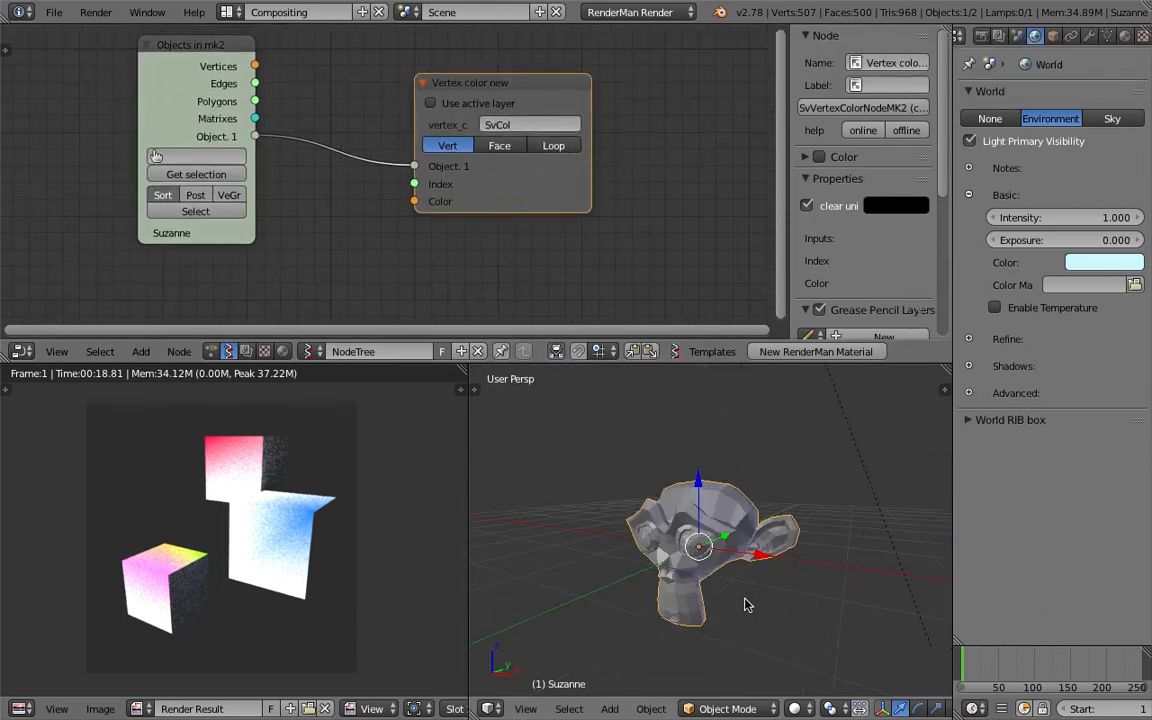
click(797, 708)
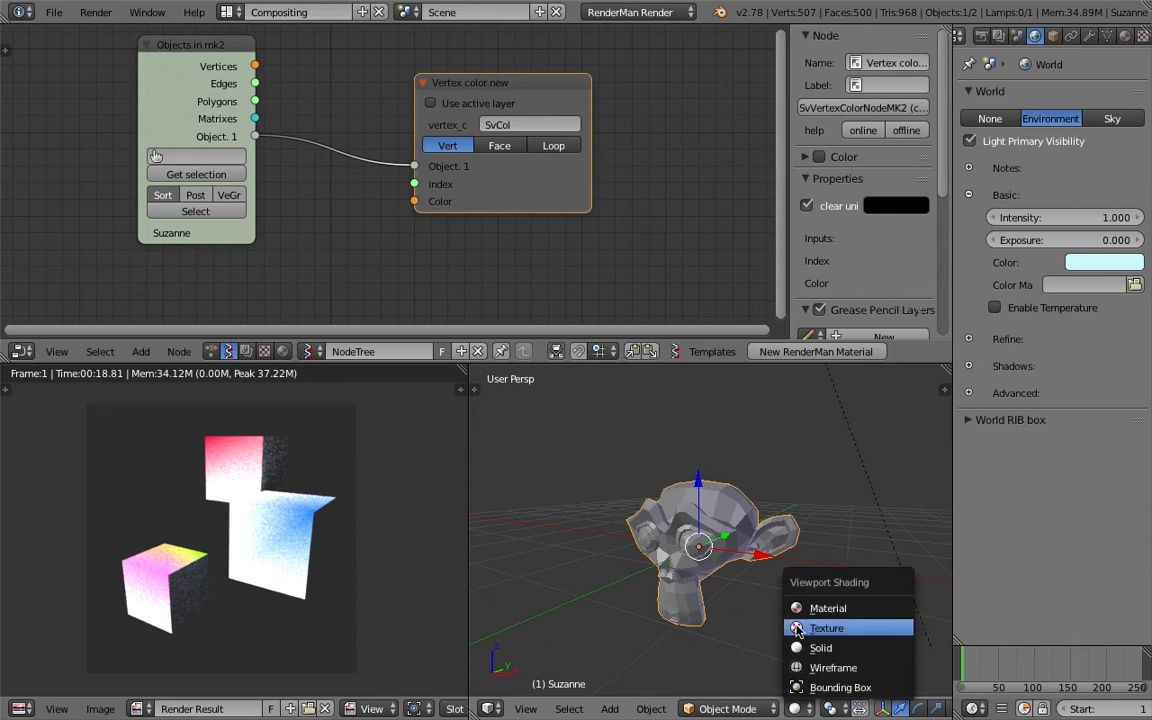
click(1106, 36)
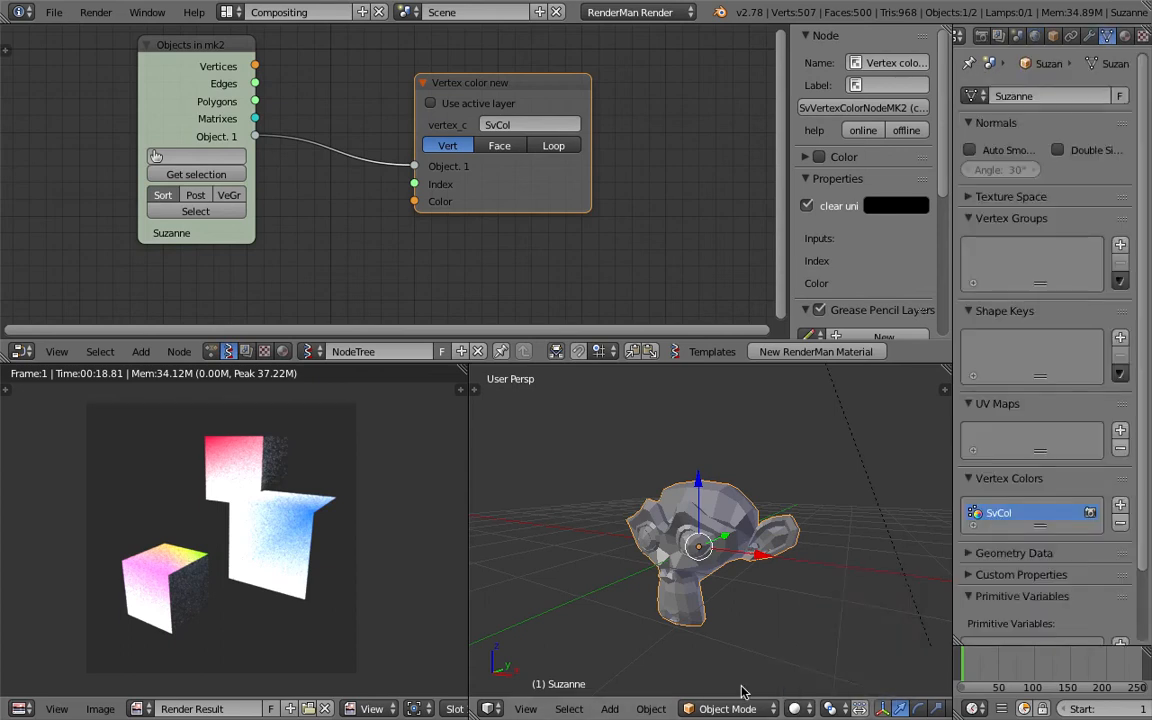
Add a Random Vector MK2 node to the tree below the link between Objects in mk2 and Vertex color new.
key(shift+a)
click(371, 200)
text(random)
key(Down)
key(Down)
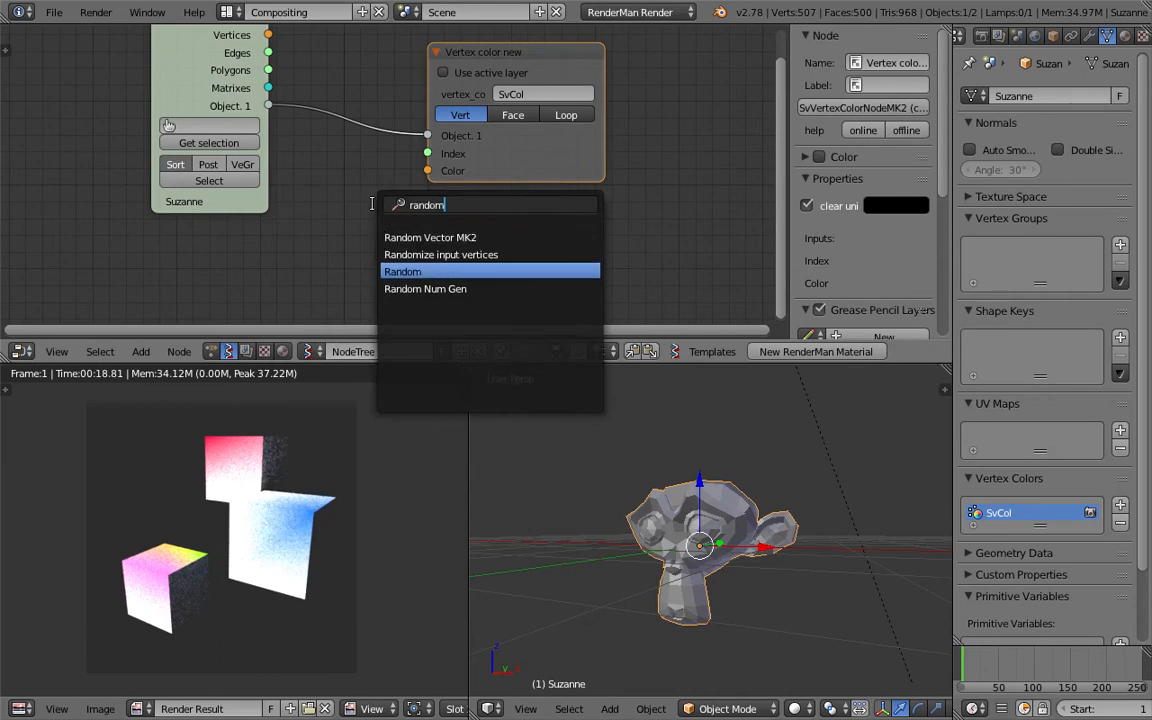
key(Up)
key(Up)
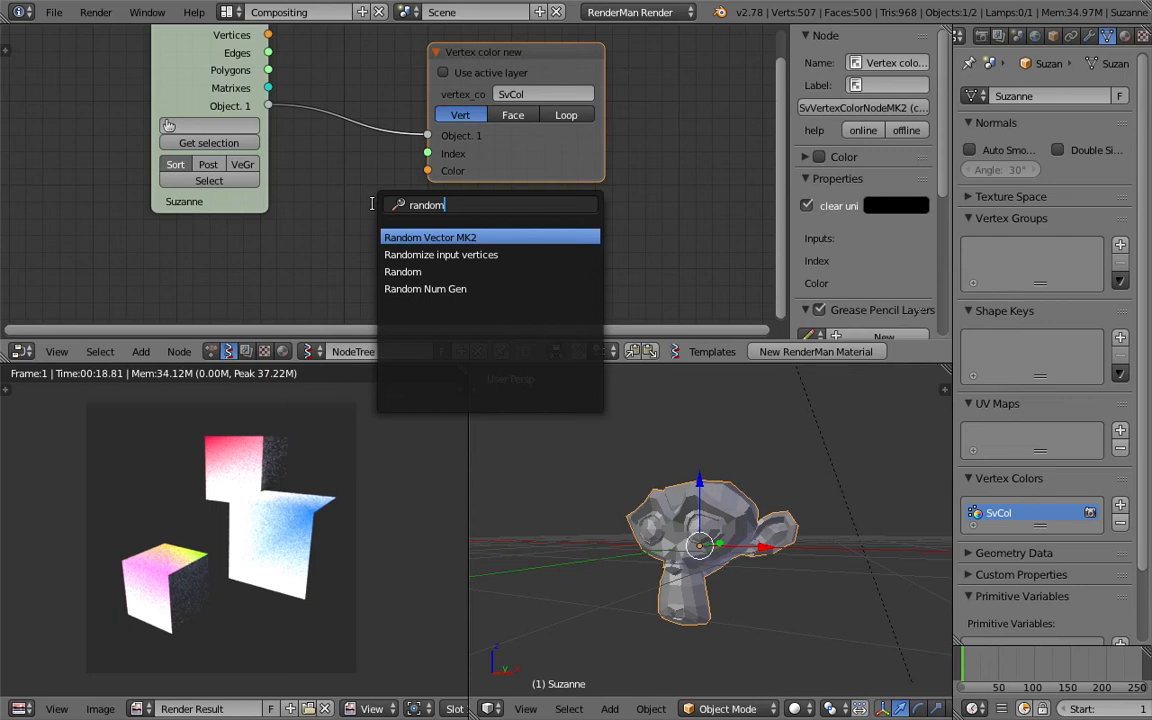
key(Return)
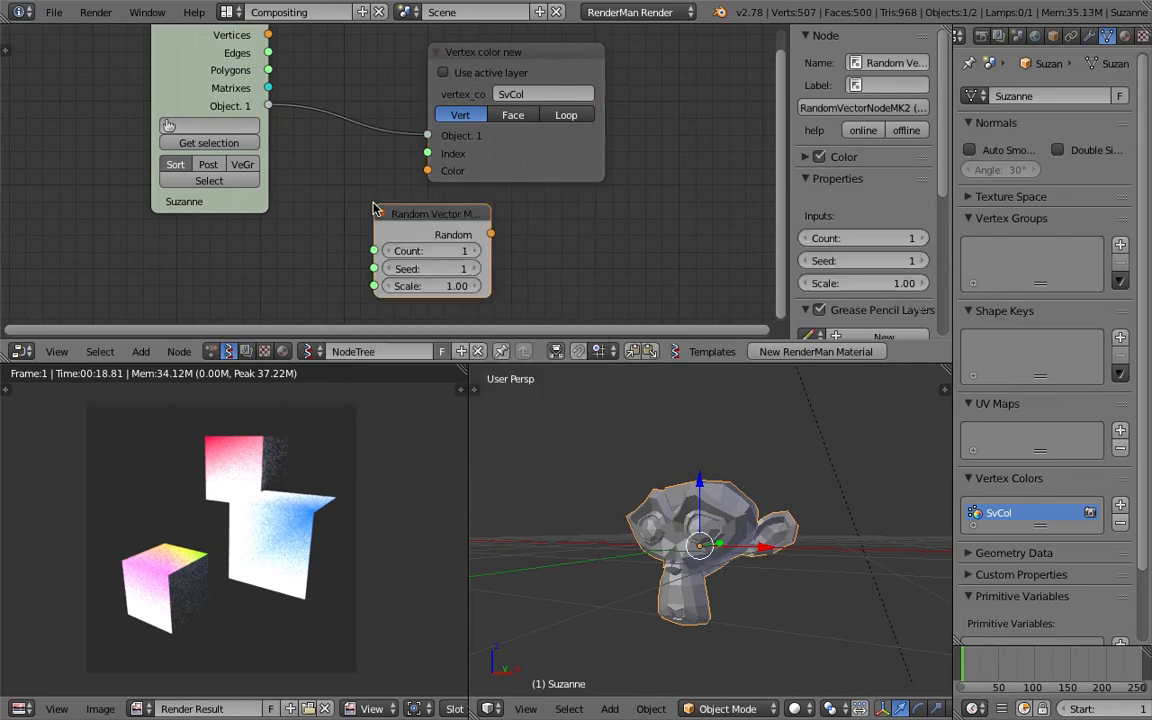
click(326, 211)
Feed the Random Vector output into the Color input of Vertex color new with a count of 38, saving over the file.
drag(436, 158, 538, 144)
drag(443, 234, 529, 157)
drag(370, 252, 430, 252)
middle_drag(800, 509, 806, 474)
middle_drag(772, 546, 600, 505)
key(ctrl+s)
click(600, 506)
Try the Texture viewport shading on the monkey and return the view to Solid shading.
click(797, 708)
click(797, 708)
click(826, 628)
click(795, 708)
click(818, 650)
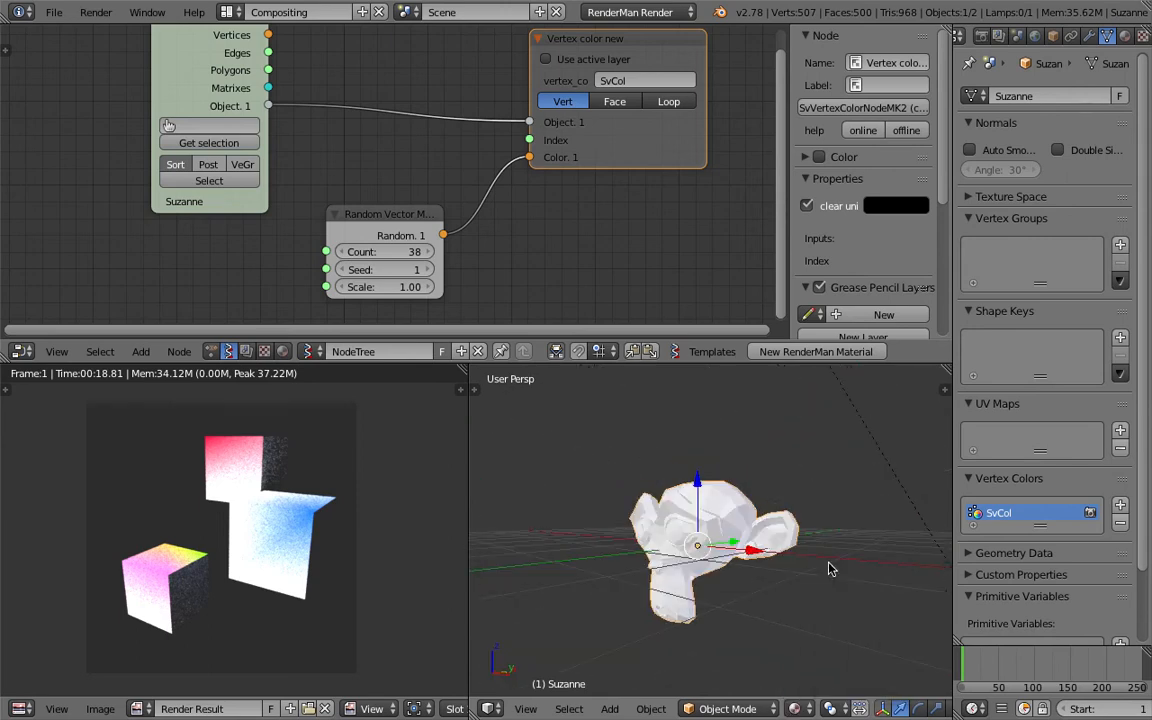
click(795, 708)
click(818, 648)
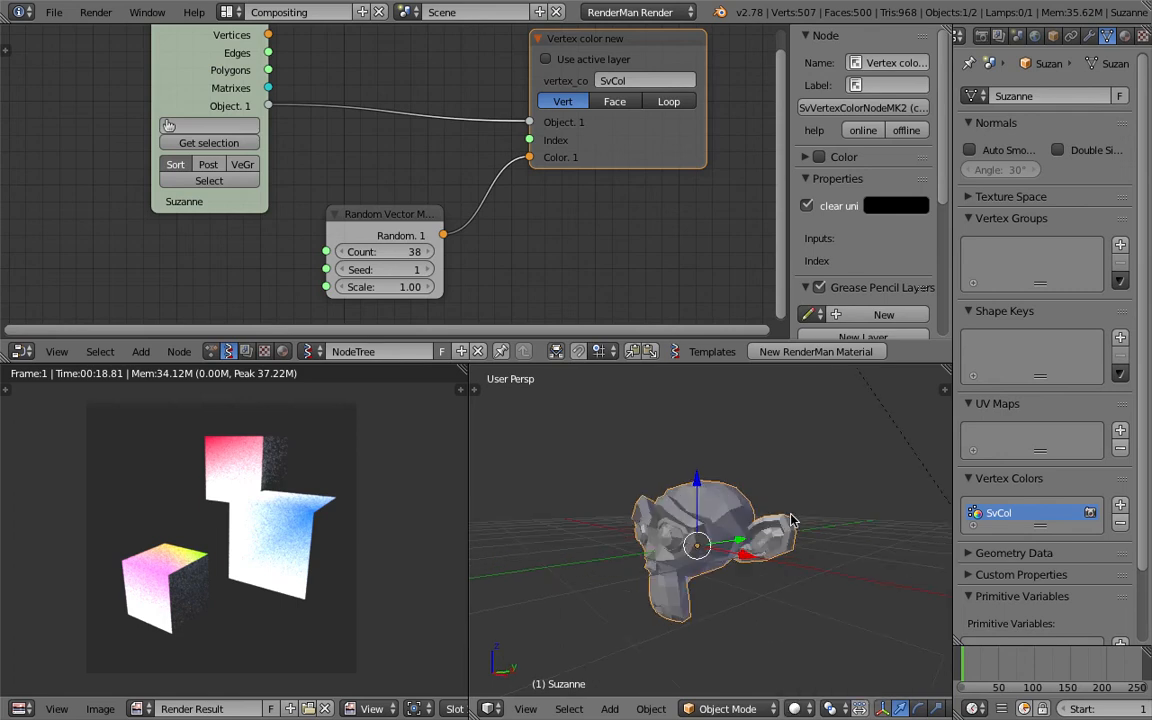
Switch the monkey to Vertex Paint mode and raise the Random Vector count to 720.
click(727, 708)
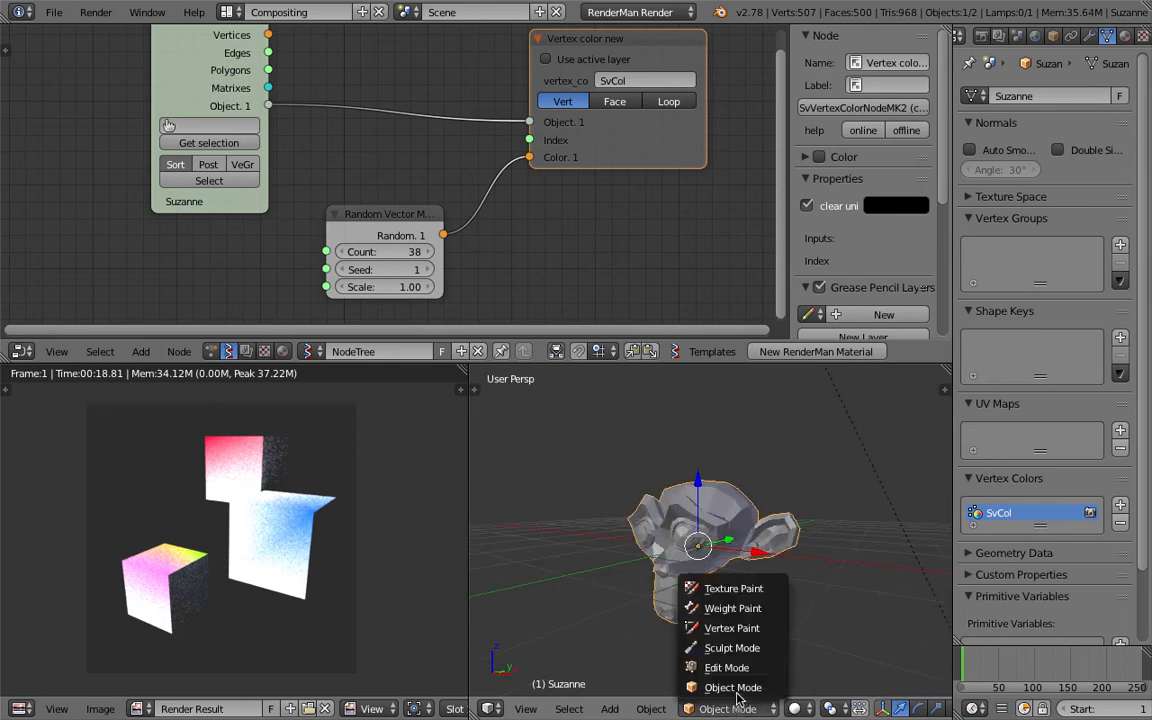
click(732, 628)
mouse_move(745, 635)
middle_down()
mouse_move(787, 573)
mouse_move(728, 535)
mouse_move(681, 424)
middle_up()
drag(380, 252, 515, 252)
middle_drag(774, 571, 738, 522)
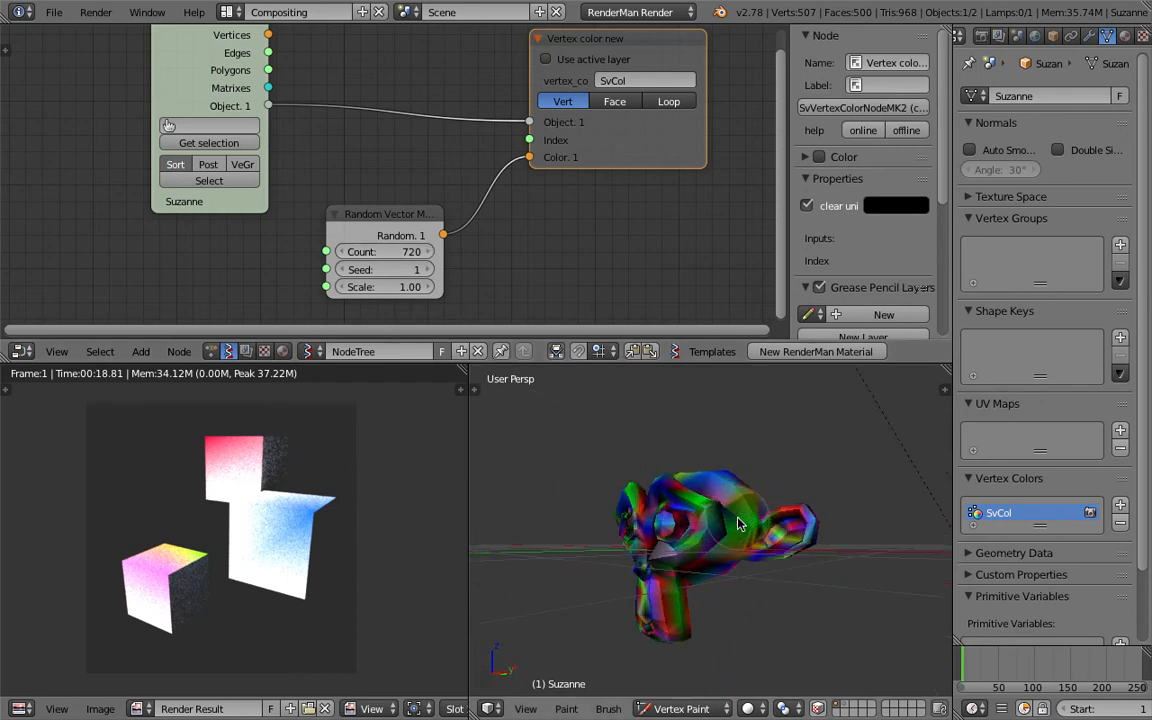
Check the monkey's mesh counts in Edit Mode, return to Object Mode and save over the file.
key(Tab)
click(633, 523)
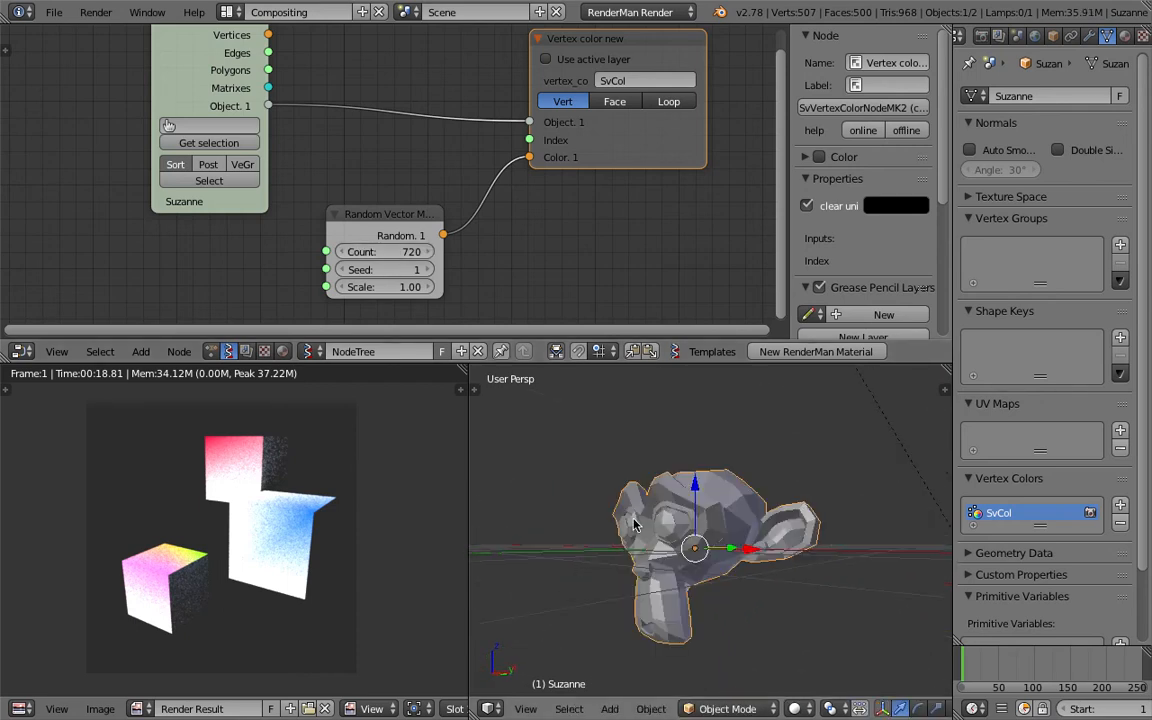
key(Tab)
click(910, 538)
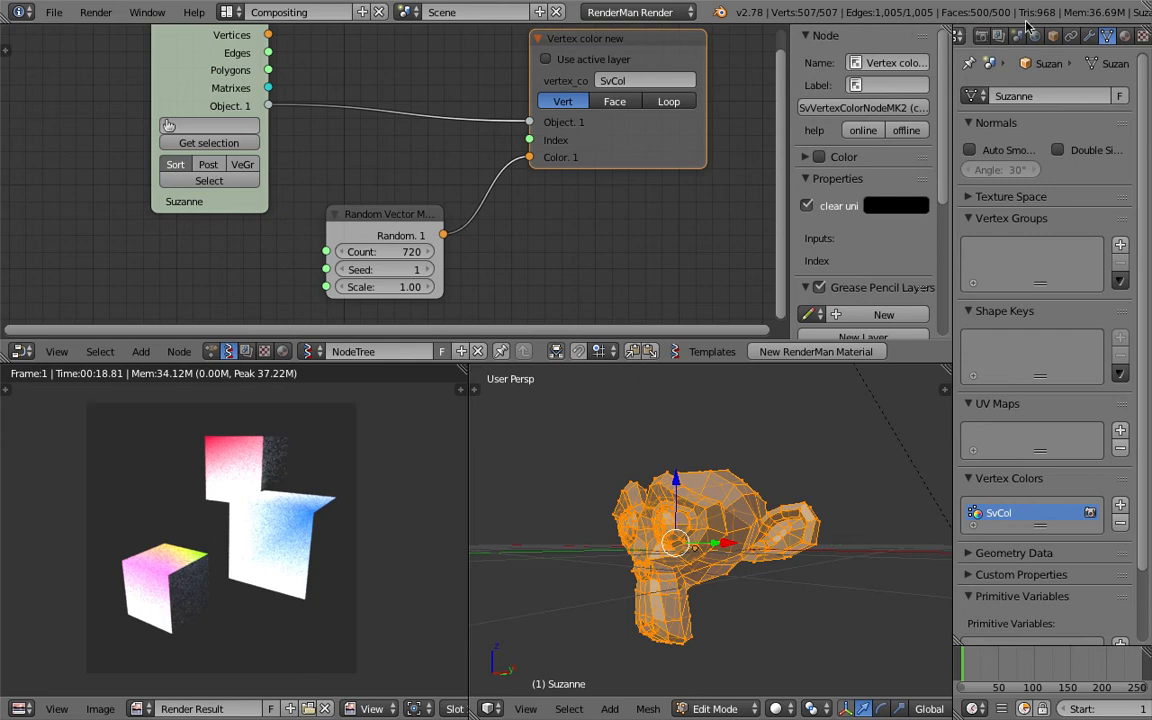
key(Tab)
click(566, 523)
key(ctrl+s)
click(649, 545)
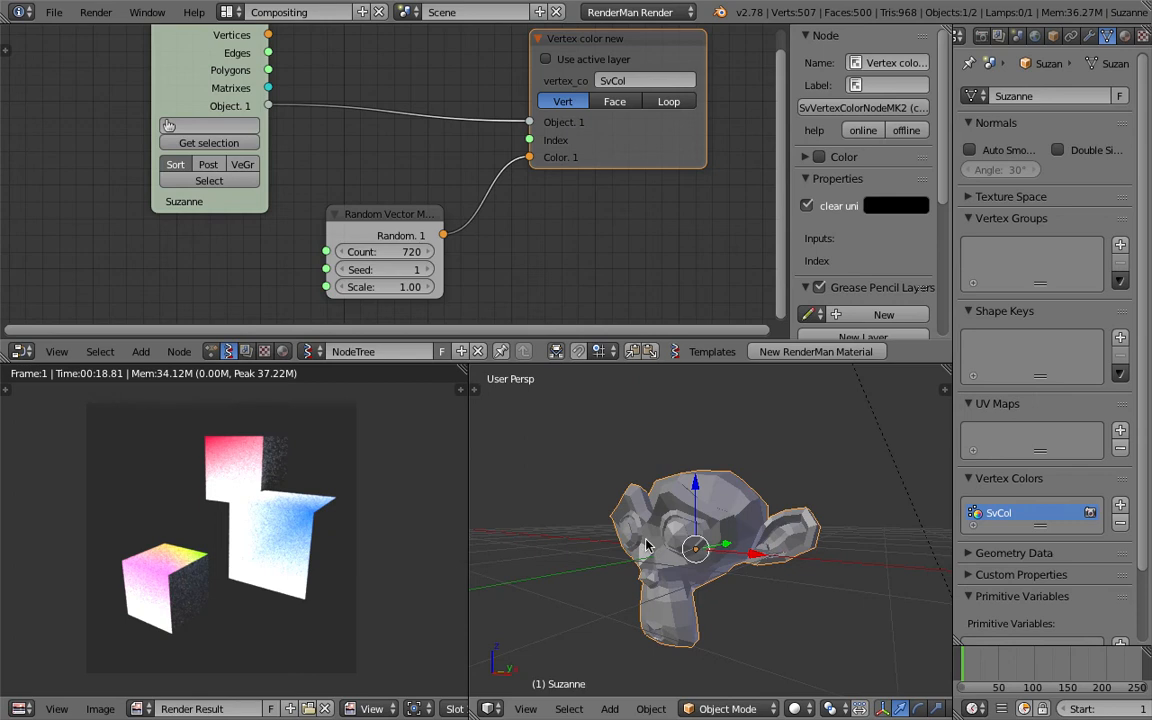
Spread out the node tree by moving Objects in mk2 away from the Vertex color new and Random Vector nodes.
scroll(410, 180, down, 4)
middle_drag(244, 86, 339, 120)
drag(338, 119, 106, 117)
drag(505, 252, 543, 257)
middle_drag(304, 145, 351, 159)
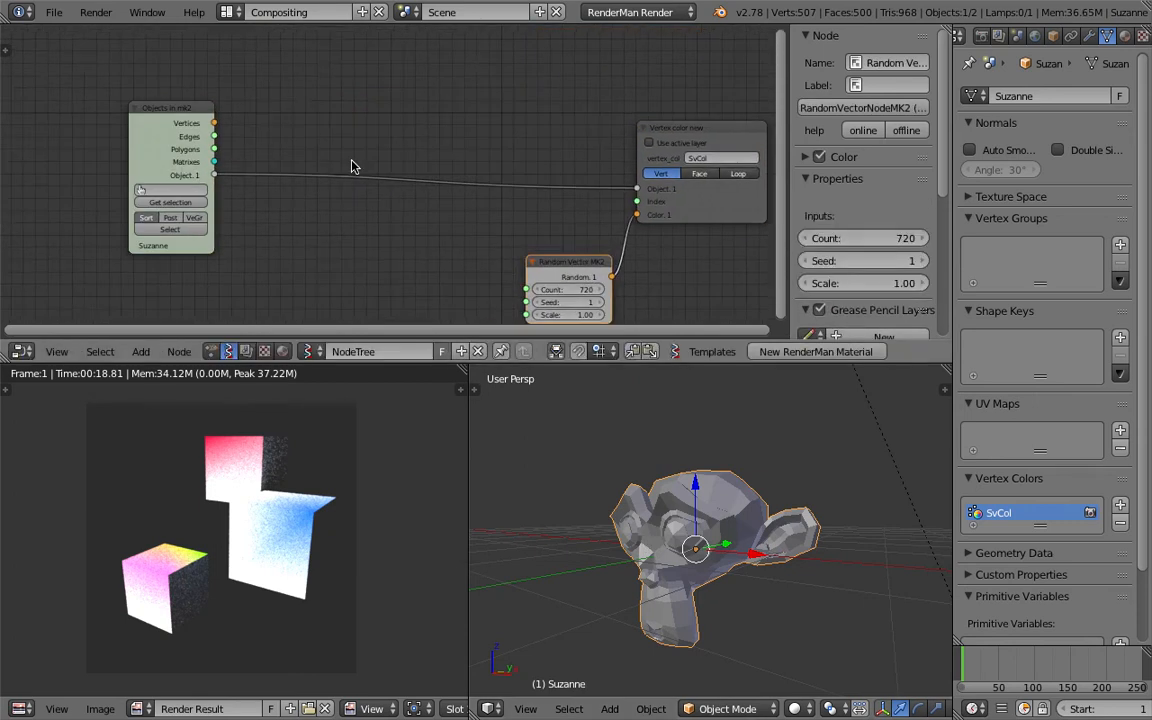
Add a List Length node and feed its data input from the Vertices output of Objects in mk2.
scroll(351, 166, up, 4)
key(shift+a)
click(370, 115)
key(BackSpace)
text(get)
key(BackSpace)
key(BackSpace)
key(BackSpace)
text(list le)
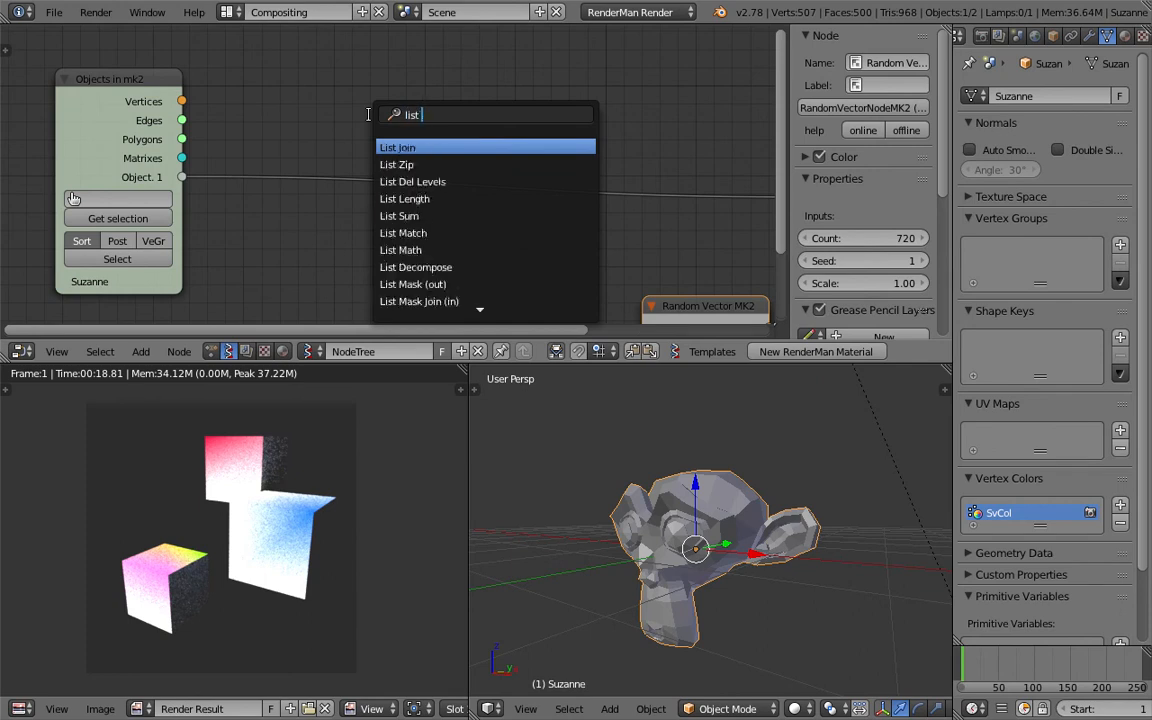
key(Return)
click(351, 62)
drag(182, 101, 352, 135)
drag(420, 81, 386, 78)
Add a Stethoscope node and connect the List Length output to its data input.
key(shift+a)
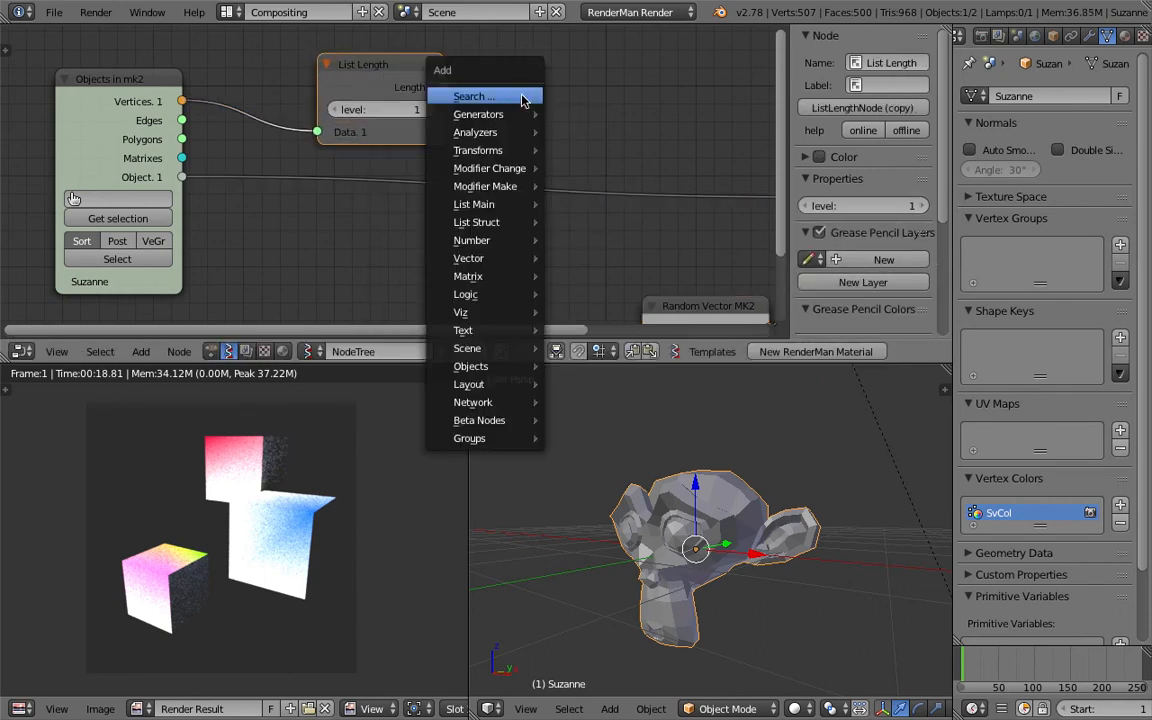
click(520, 95)
text(d)
key(BackSpace)
text(st)
key(Return)
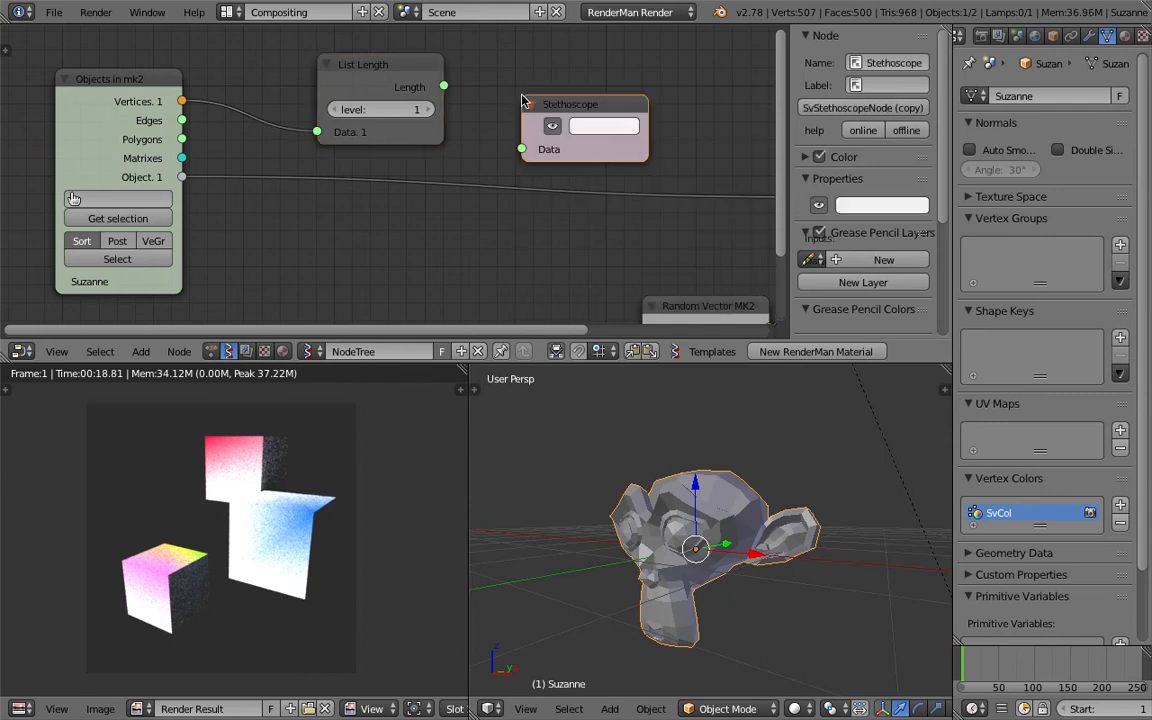
drag(444, 86, 521, 149)
ctrl+scroll(453, 94, down, 2)
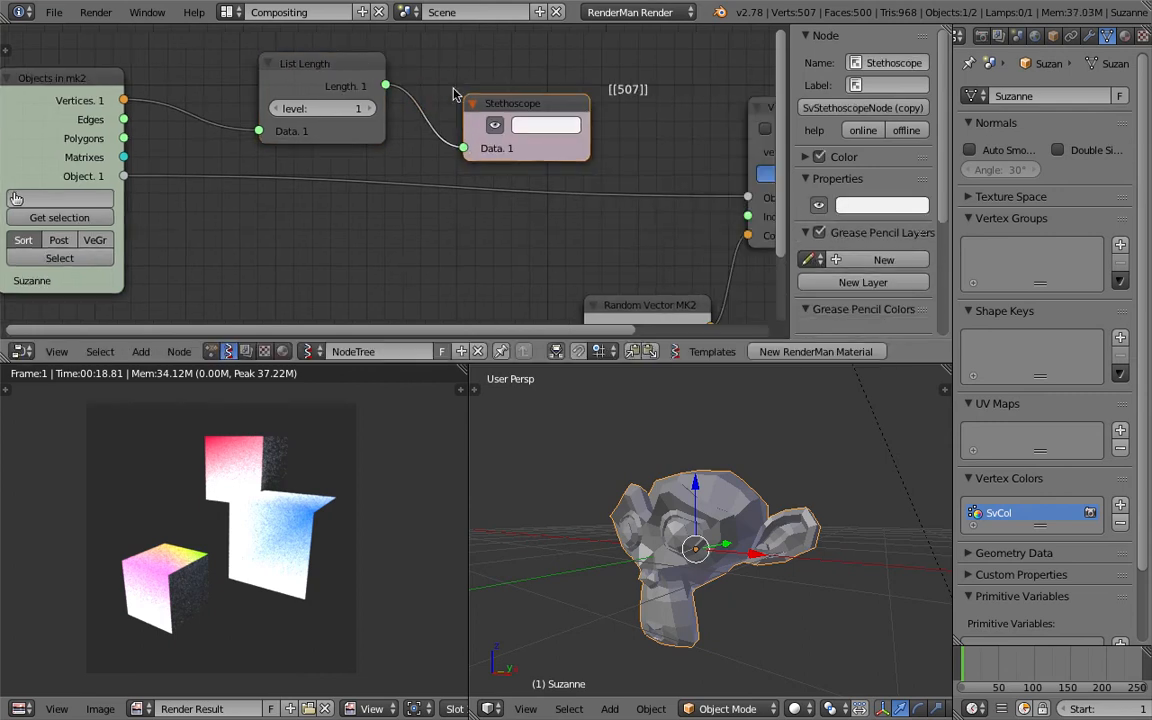
middle_drag(291, 65, 313, 51)
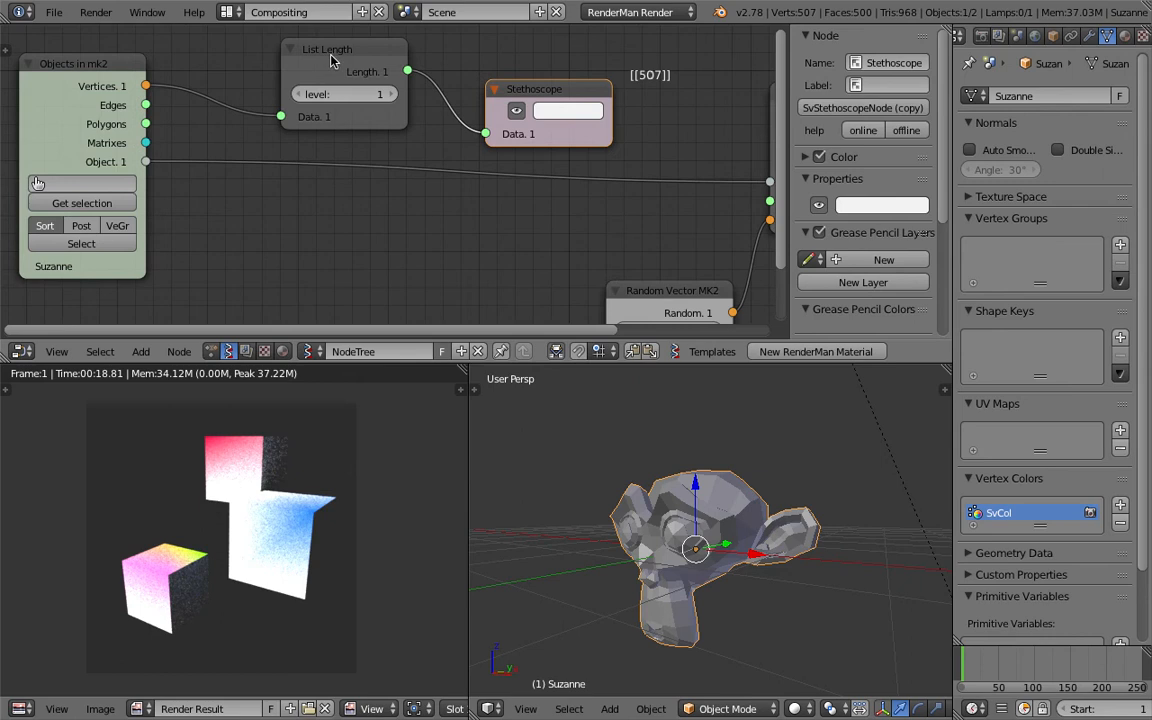
middle_drag(695, 524, 771, 536)
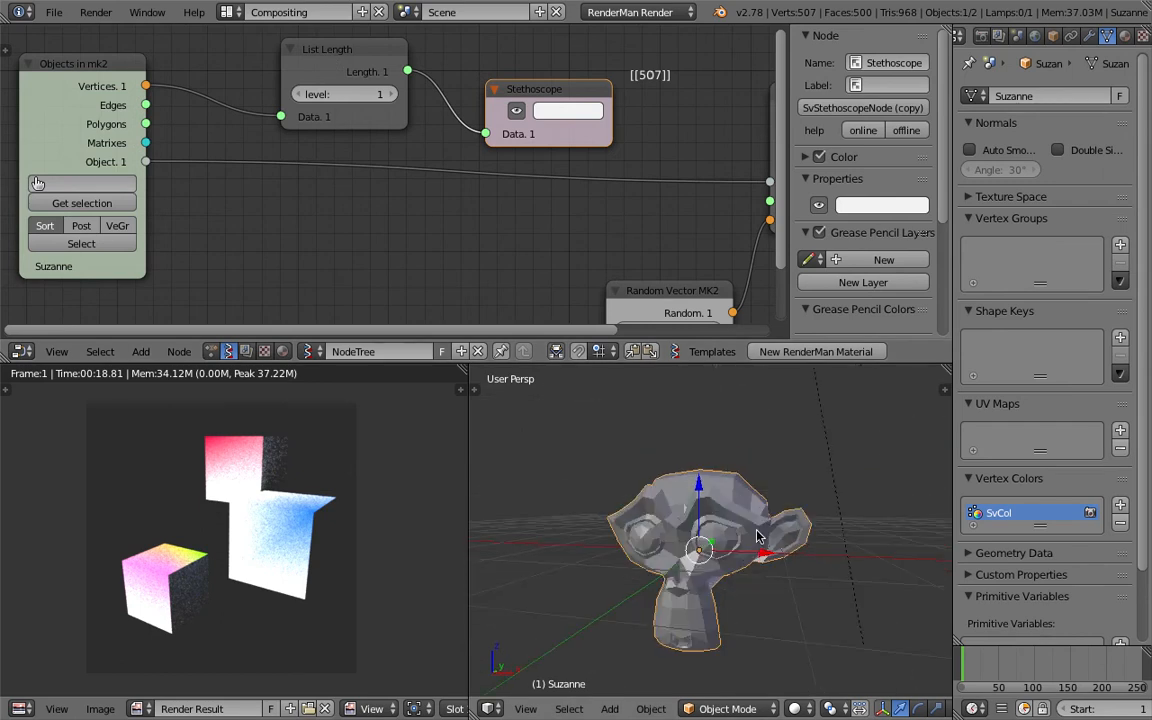
Duplicate the List Length node below the original and feed it from the Polygons output of Objects in mk2.
middle_drag(541, 274, 552, 270)
click(379, 45)
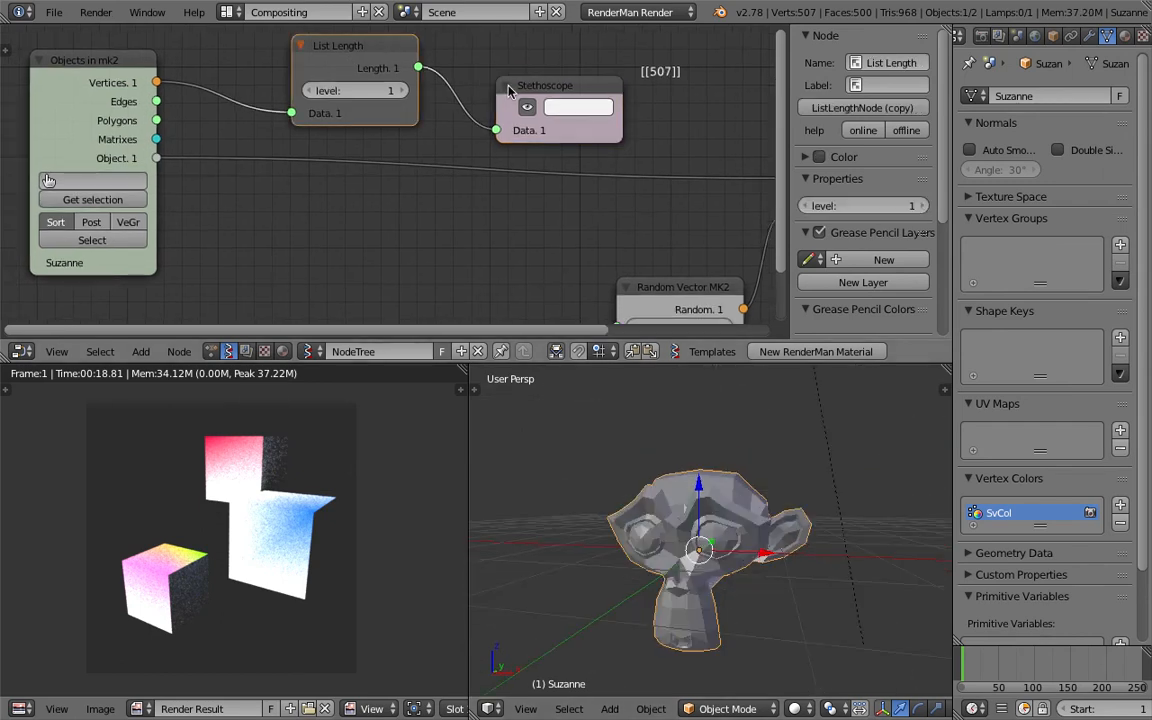
key(shift+d)
click(330, 240)
drag(156, 120, 224, 263)
Duplicate the Stethoscope node, connect it to the second List Length node and save over the file.
click(563, 80)
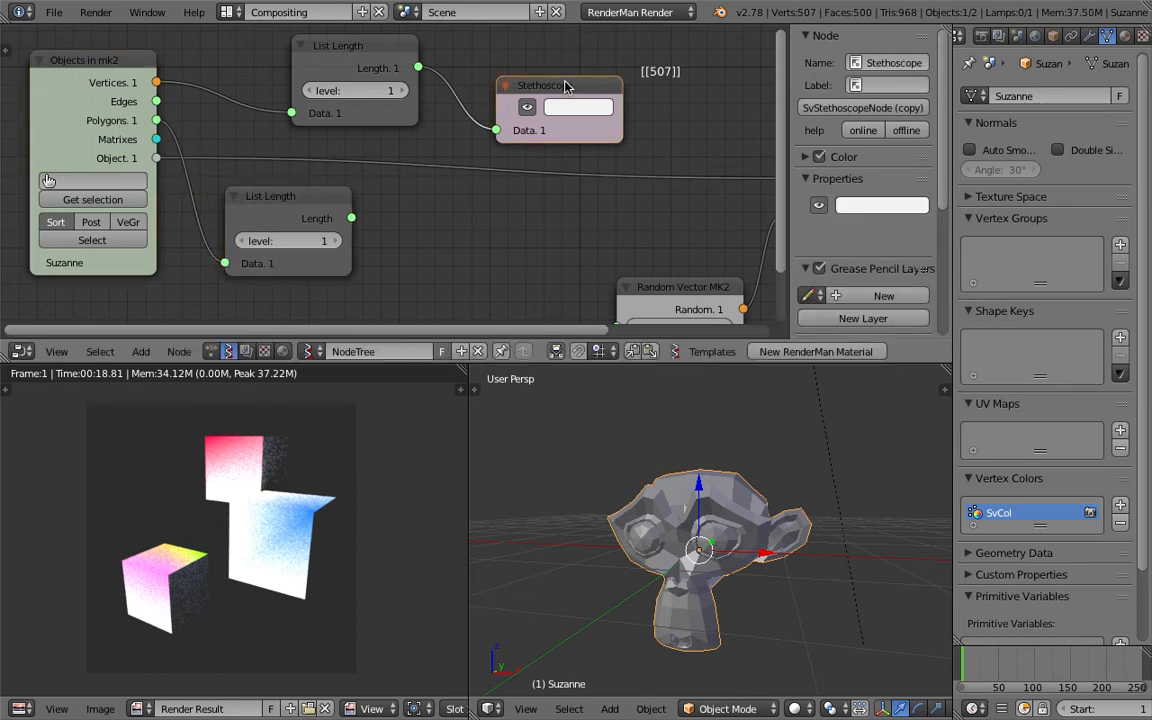
key(shift+d)
click(380, 200)
drag(351, 217, 426, 241)
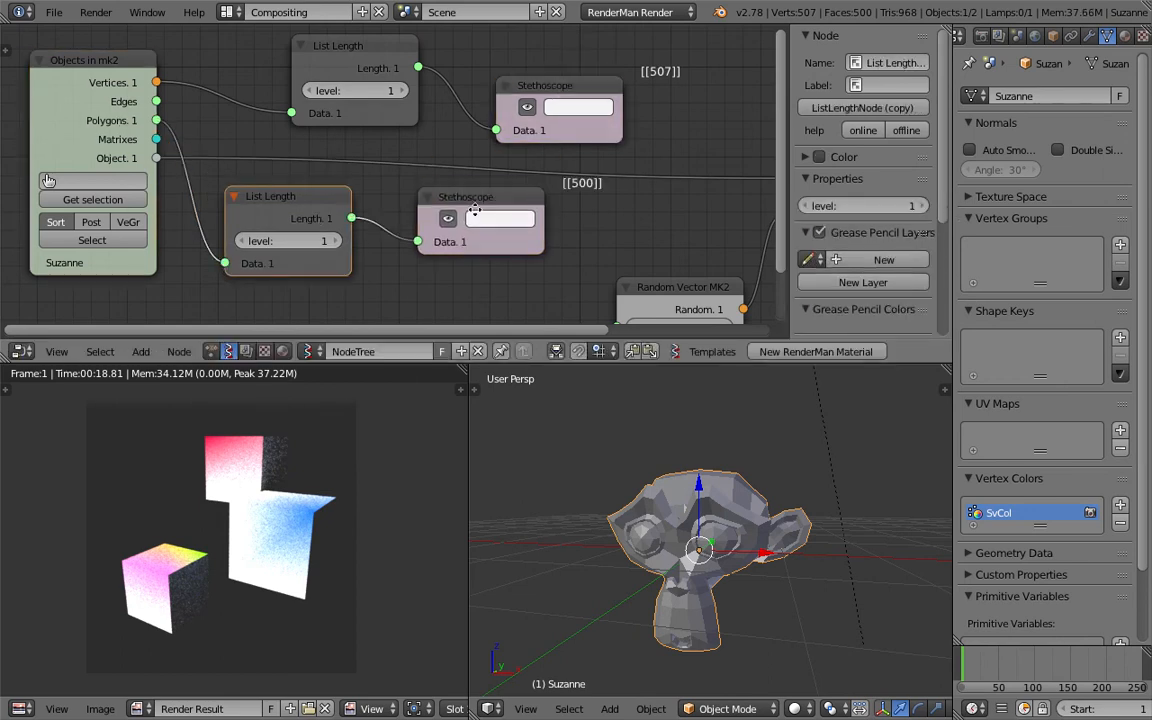
middle_drag(470, 204, 417, 200)
key(ctrl+s)
click(420, 203)
Move the Vertex color new node farther from Random Vector and save over the file.
scroll(514, 206, down, 2)
middle_drag(622, 200, 434, 168)
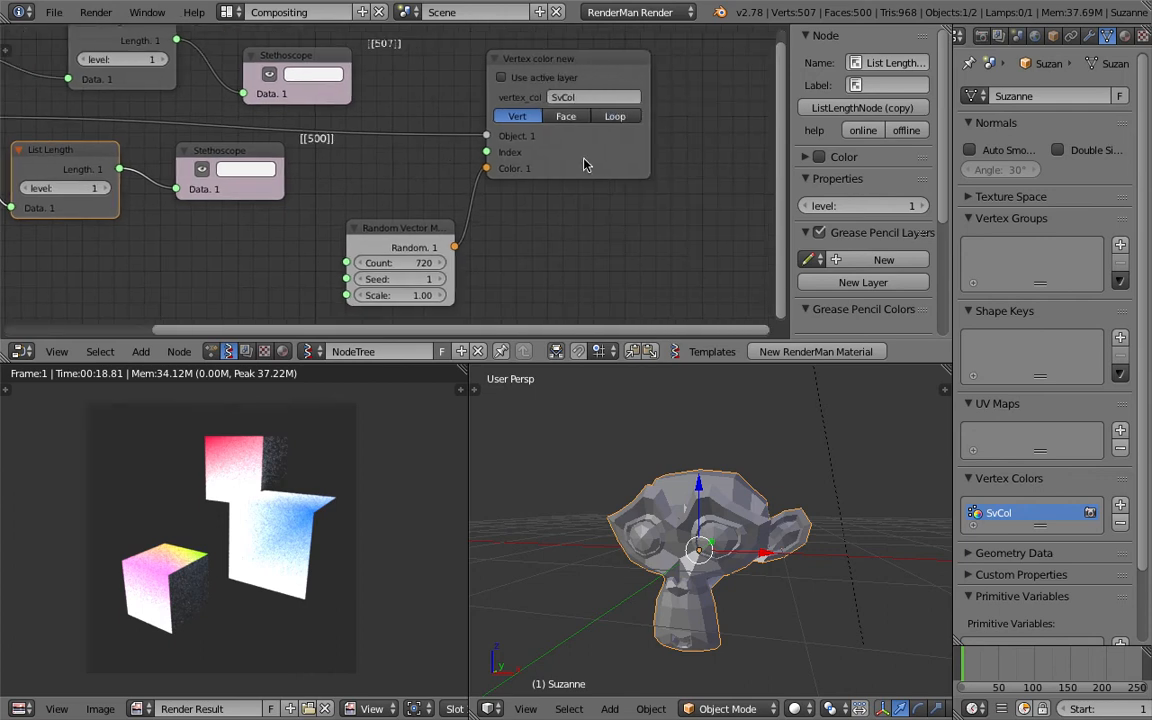
drag(586, 165, 638, 167)
scroll(437, 177, down, 3)
middle_drag(437, 177, 491, 186)
key(ctrl+s)
click(491, 195)
scroll(524, 190, up, 3)
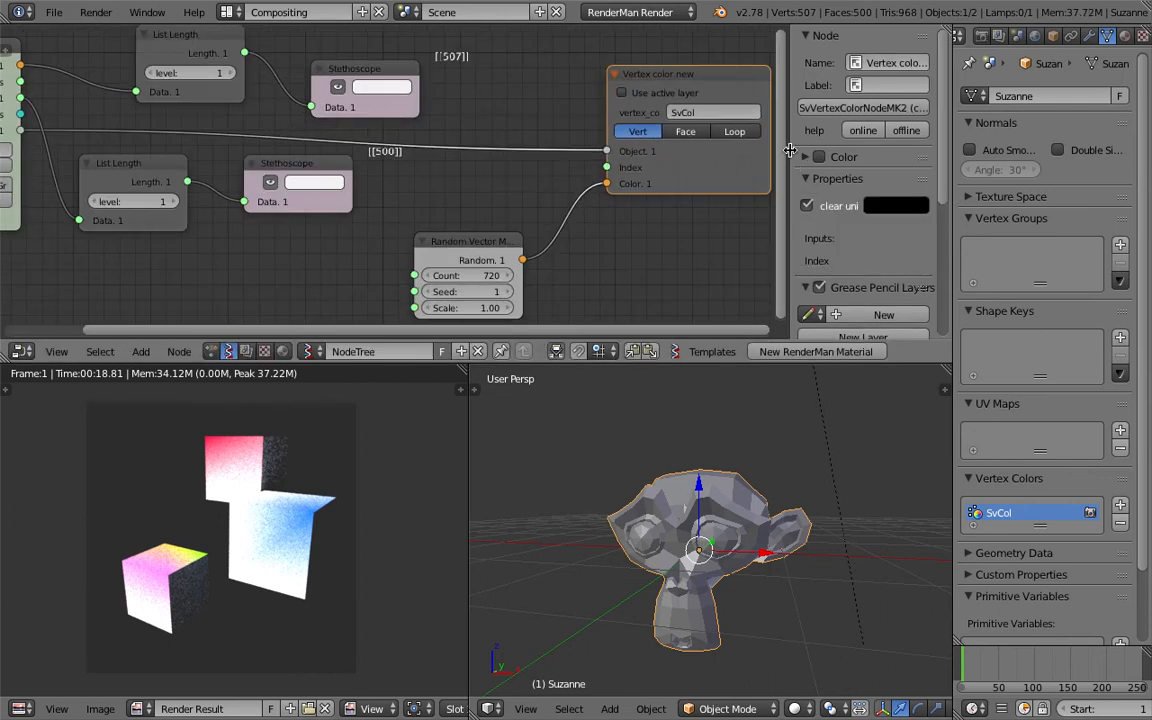
Collapse the node editor's properties sidebar and save over the file.
drag(790, 150, 1031, 165)
scroll(730, 175, up, 2)
middle_drag(723, 177, 751, 164)
scroll(772, 156, down, 1)
middle_drag(609, 178, 597, 175)
key(ctrl+s)
click(625, 424)
Place the 3D cursor in the empty space above the monkey's head and save over the file.
click(740, 709)
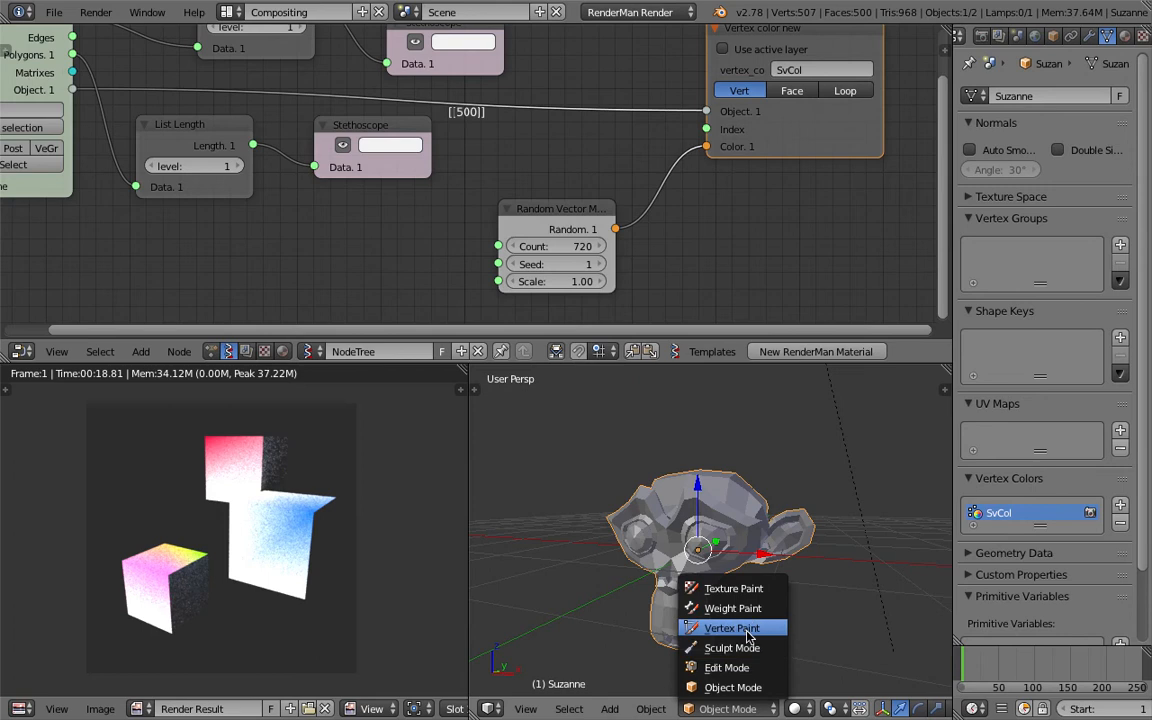
click(725, 403)
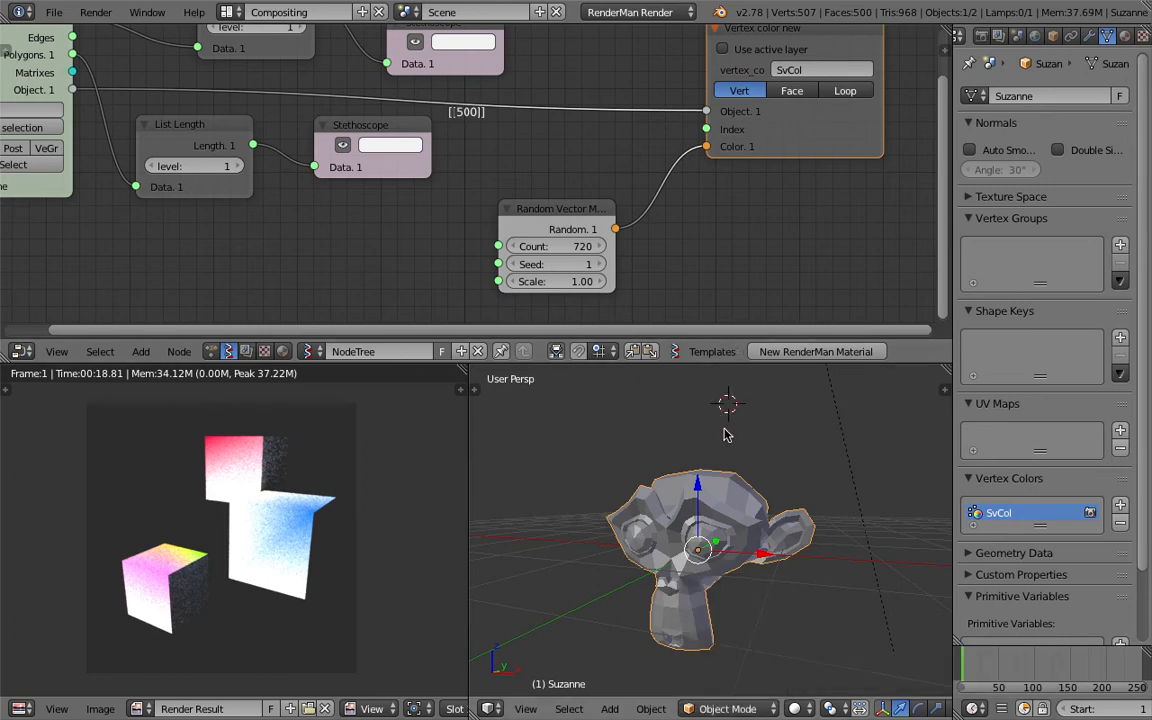
middle_drag(723, 409, 709, 418)
key(ctrl+s)
click(715, 445)
Render an image of the monkey without a material assigned.
click(108, 18)
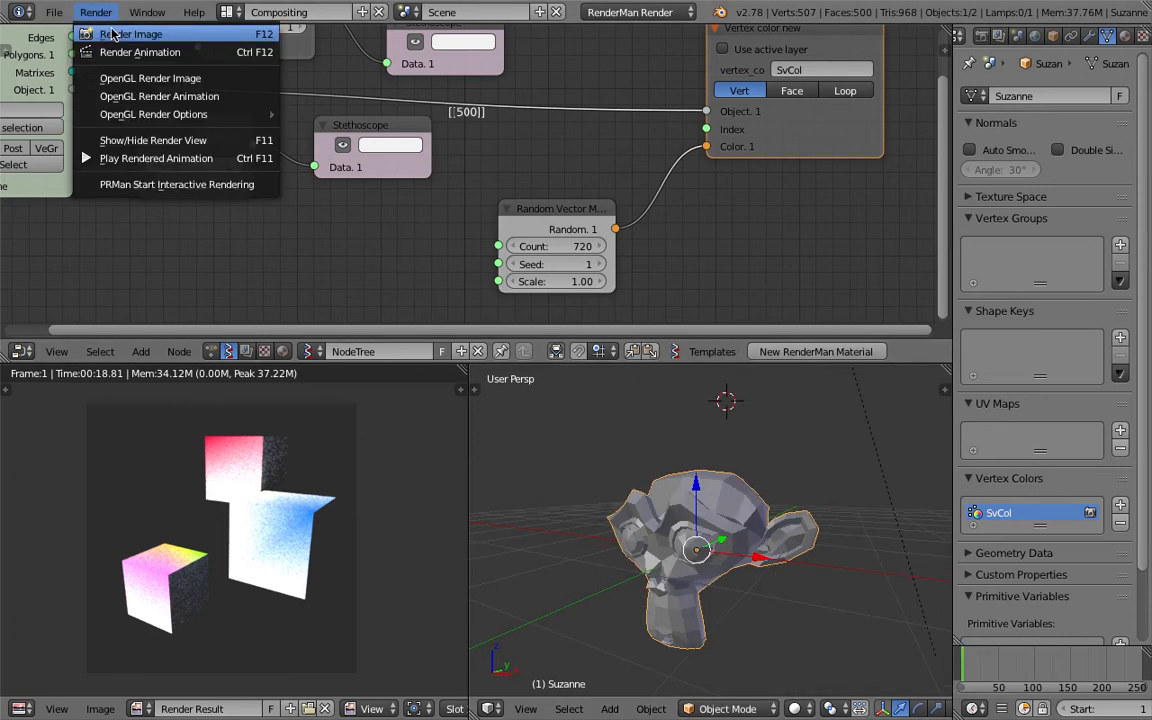
click(113, 35)
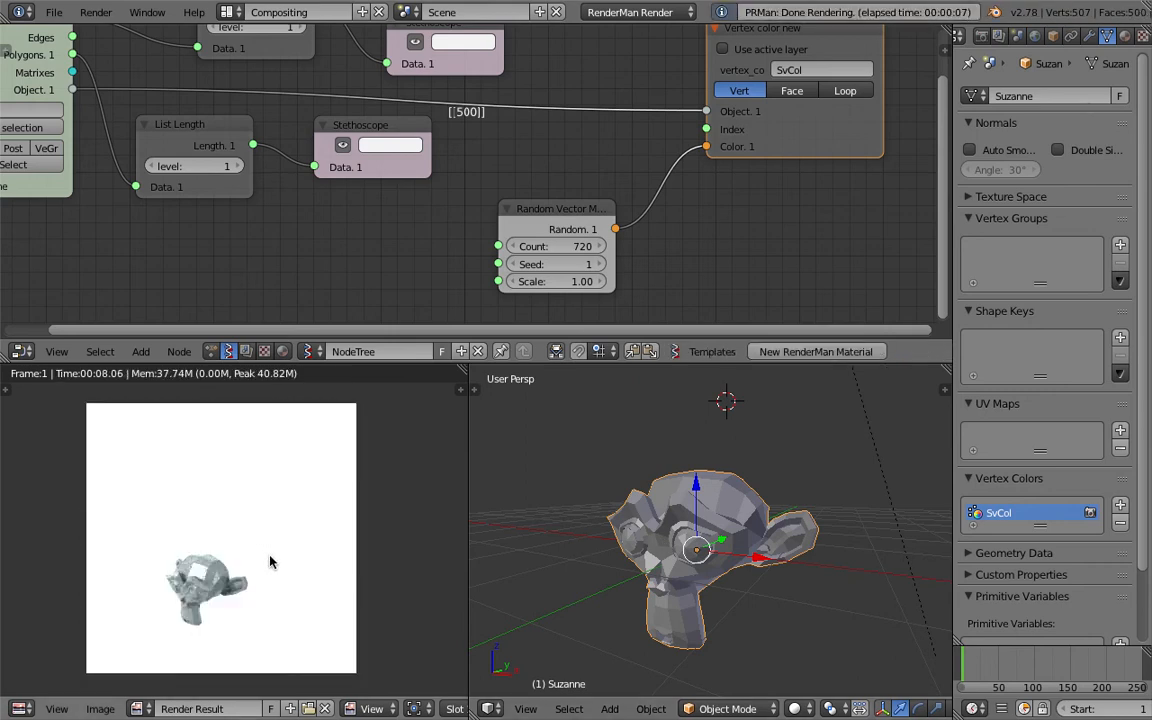
middle_drag(650, 554, 656, 541)
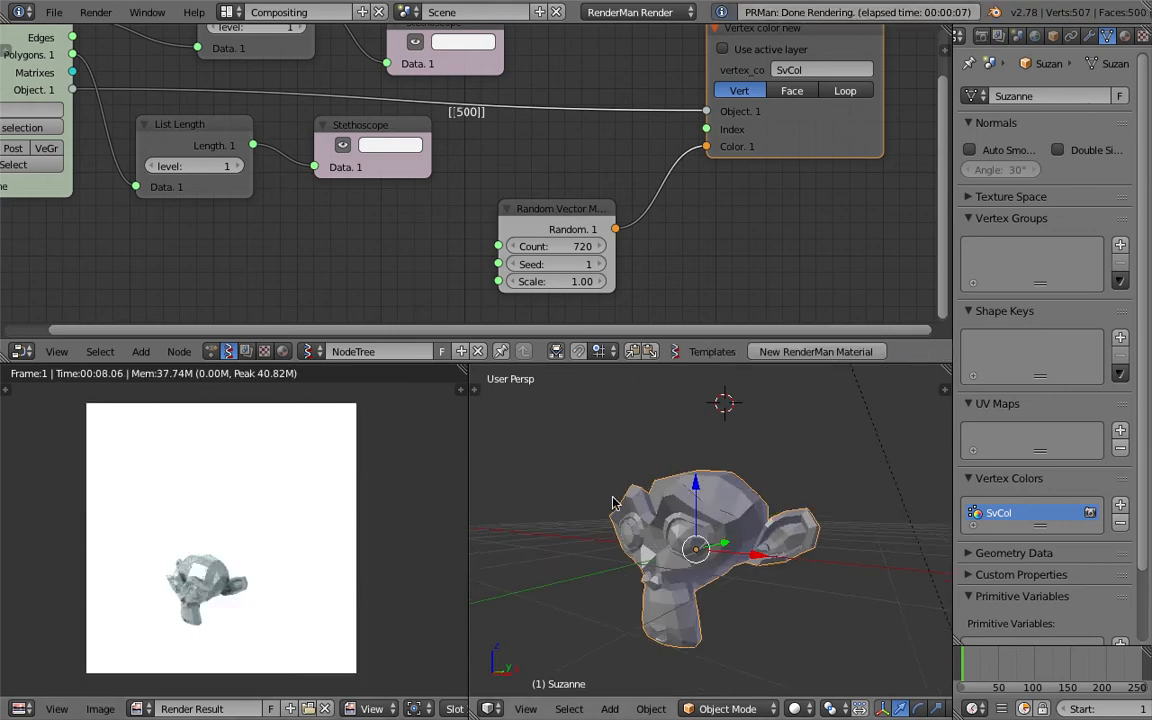
Switch the node editor to material nodes and assign the existing Material.001 to the monkey.
click(283, 351)
click(368, 351)
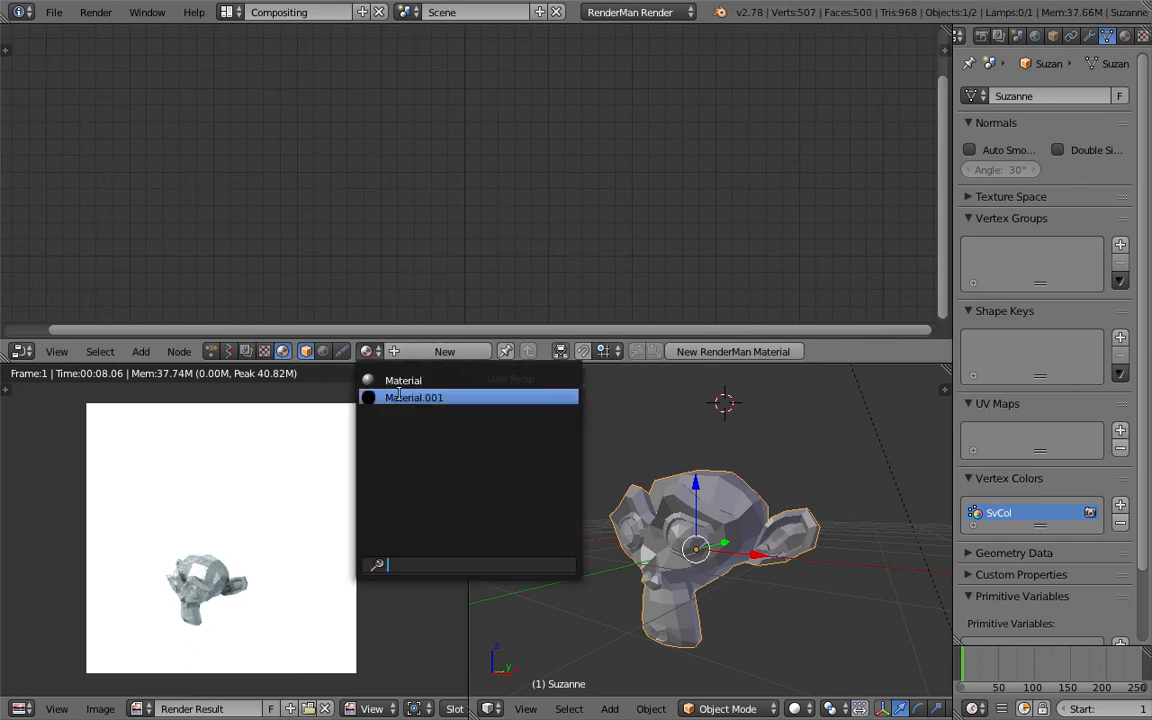
click(1124, 36)
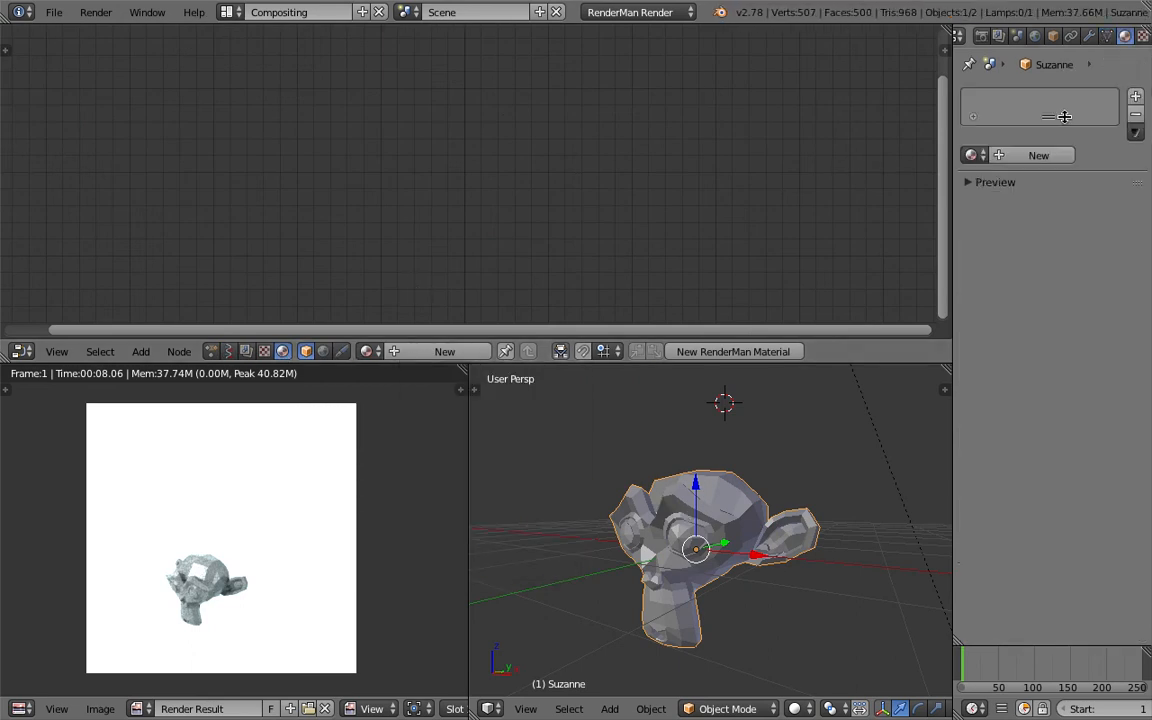
click(971, 156)
click(853, 179)
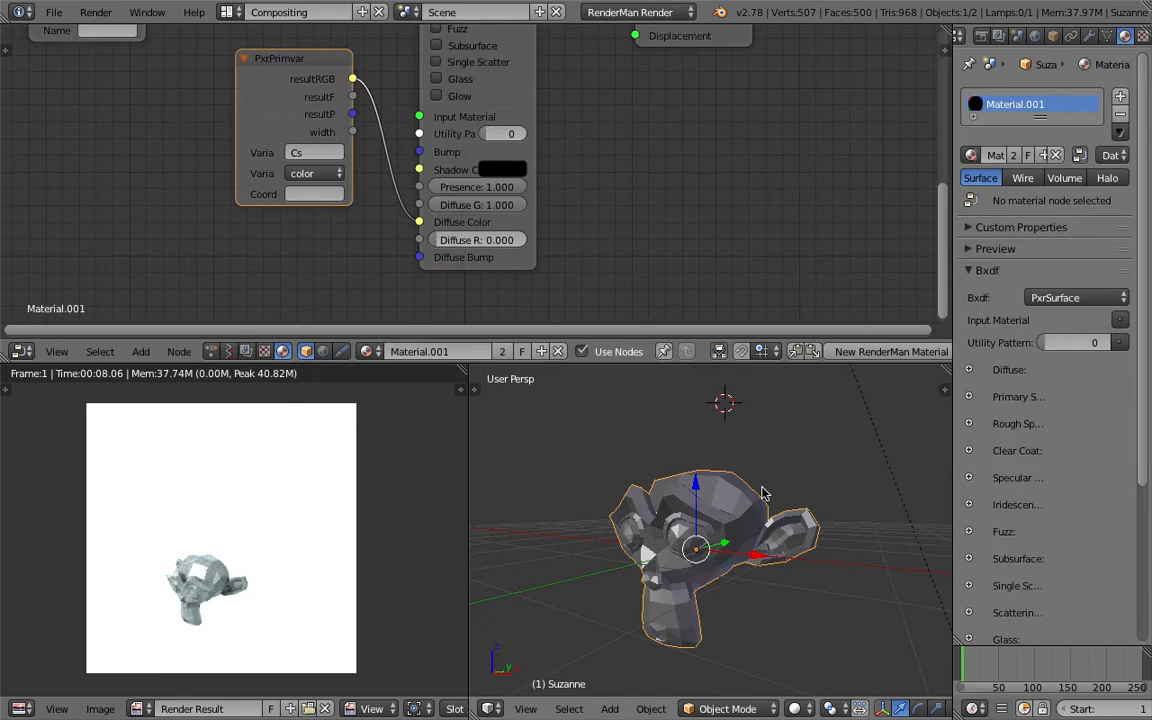
Review the PxrPrimvar node feeding the diffuse color and render the monkey with Material.001.
middle_drag(762, 480, 752, 525)
middle_drag(323, 129, 357, 193)
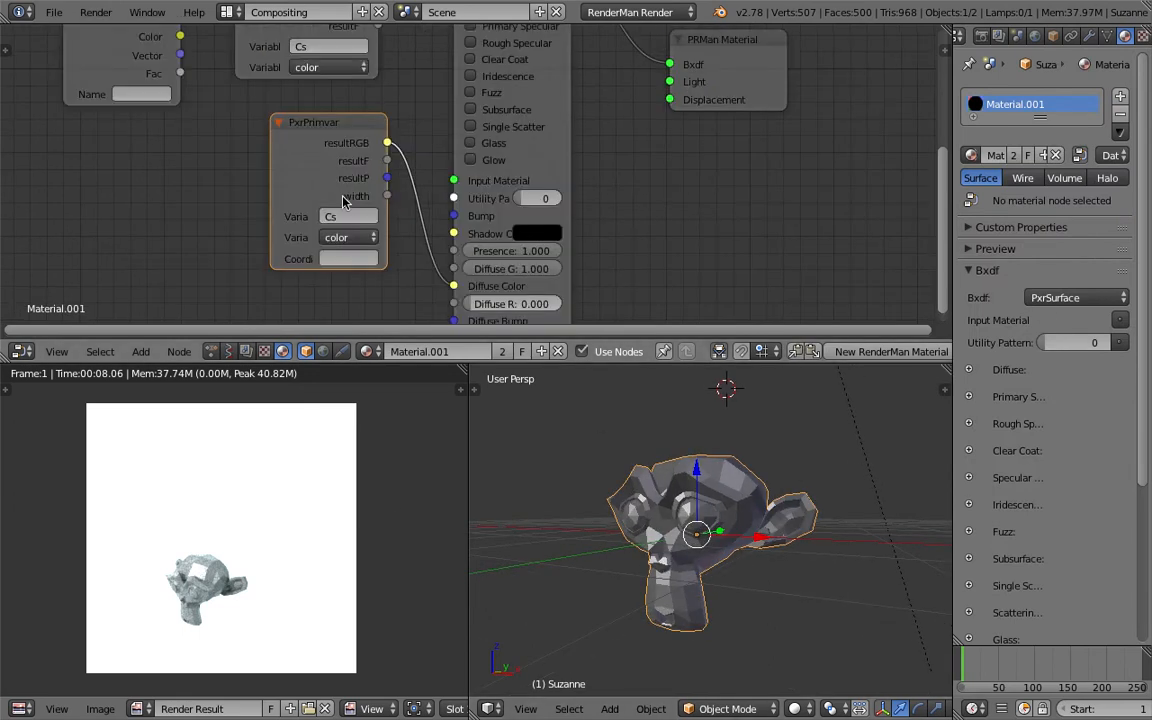
scroll(300, 200, down, 1)
click(96, 12)
click(101, 30)
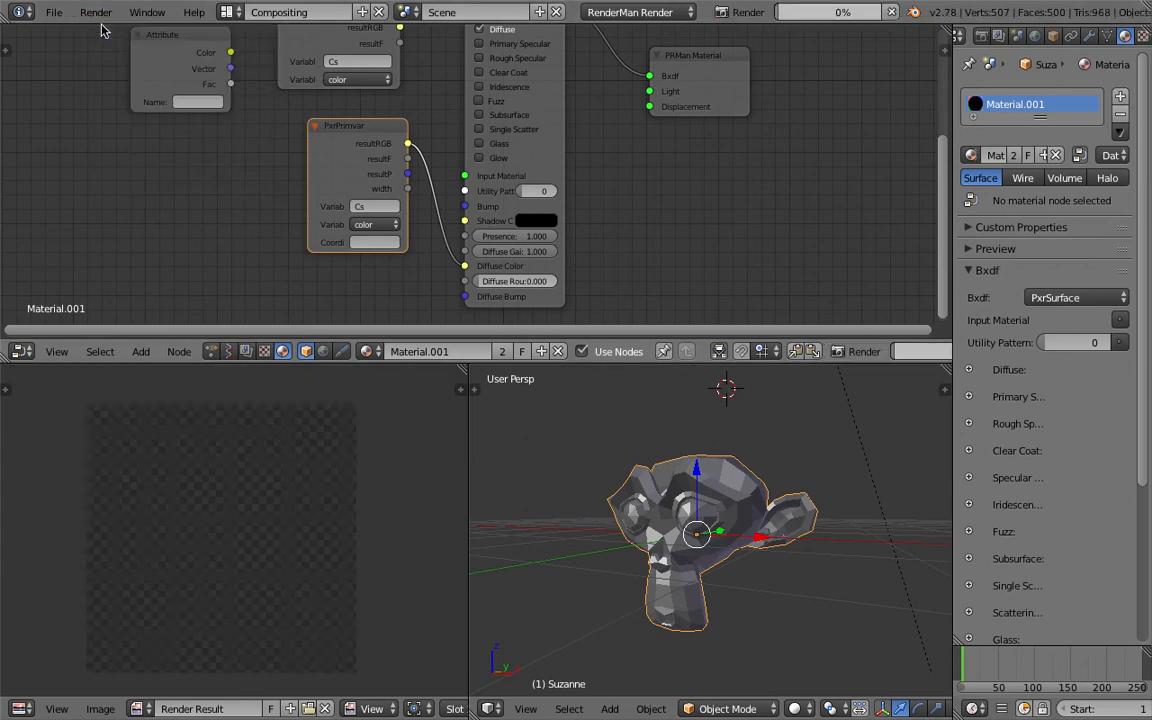
Show the Sverchok node tree in the node editor, rename it ColorizeVertices and save over the file.
click(228, 351)
click(312, 351)
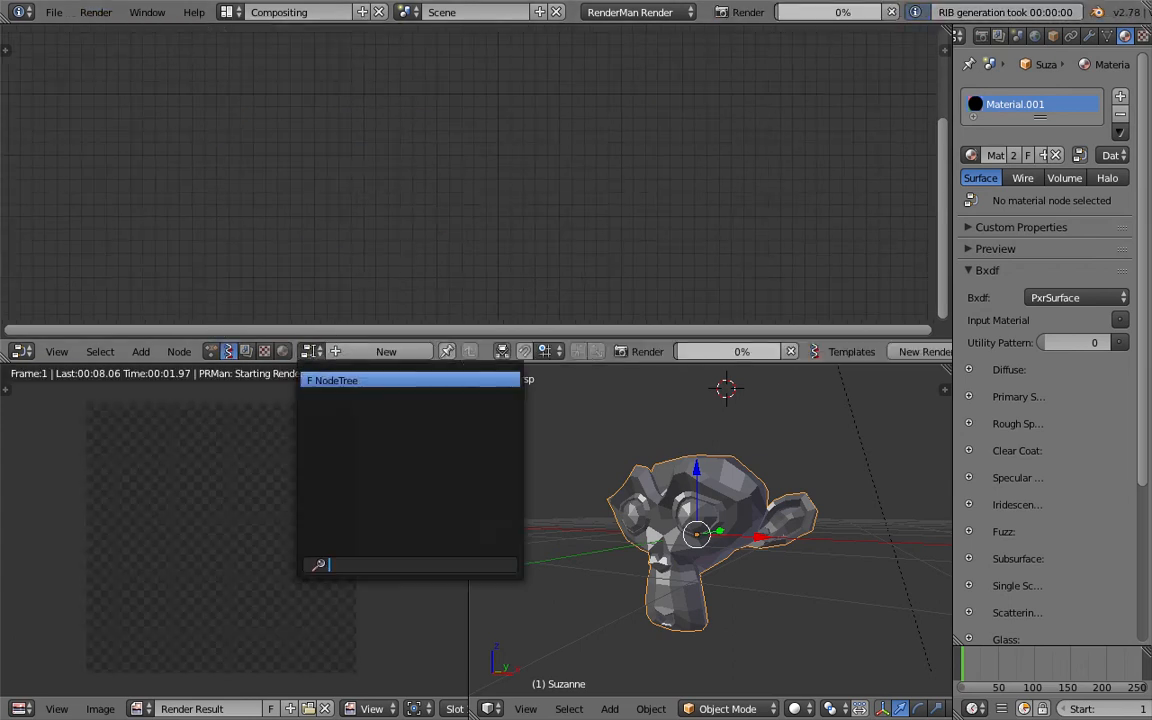
click(332, 381)
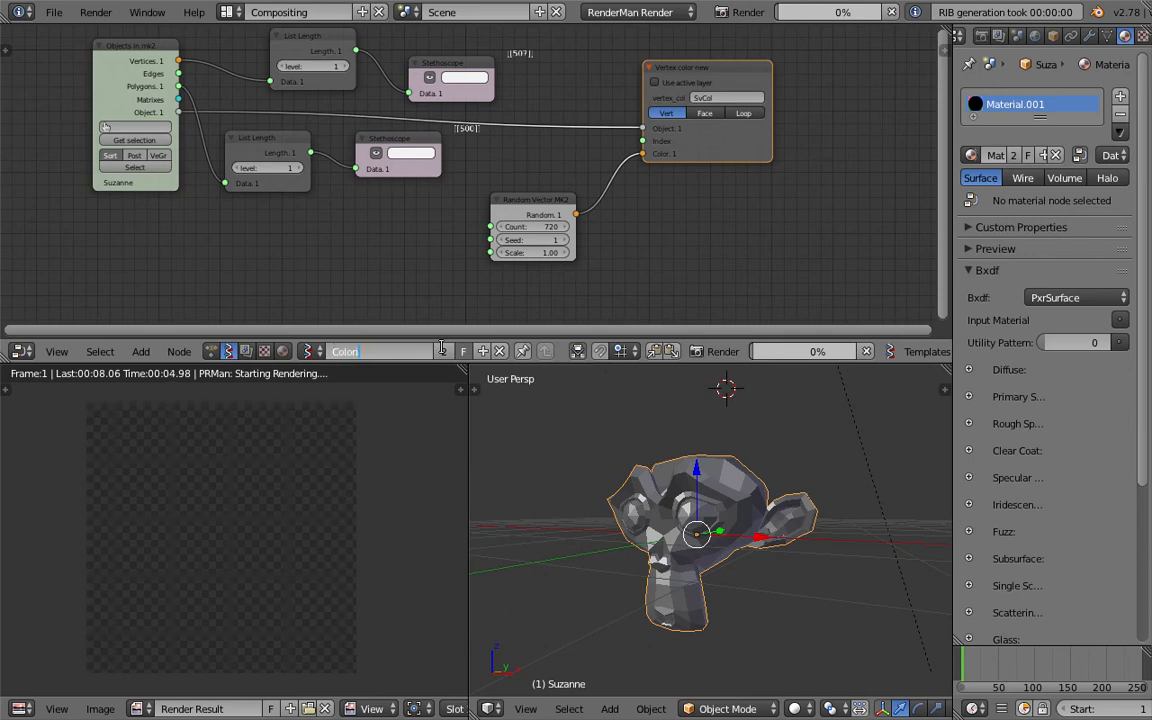
text(ces)
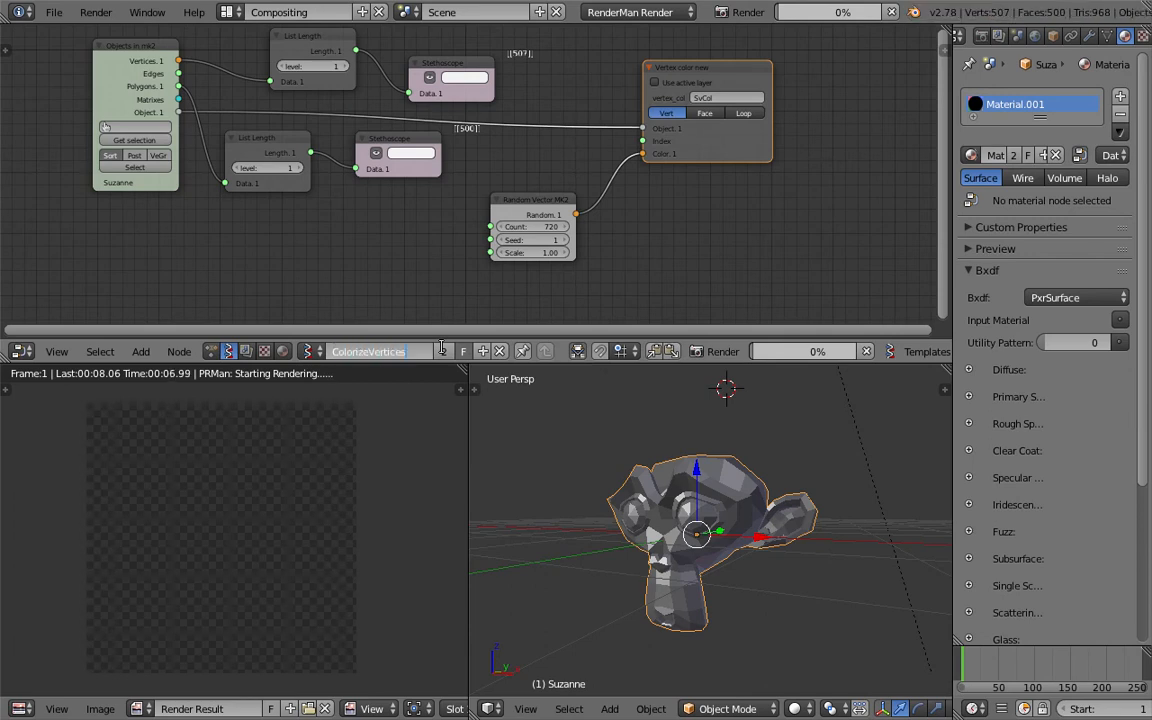
key(Return)
middle_drag(470, 219, 507, 256)
key(ctrl+s)
click(507, 271)
scroll(442, 188, up, 1)
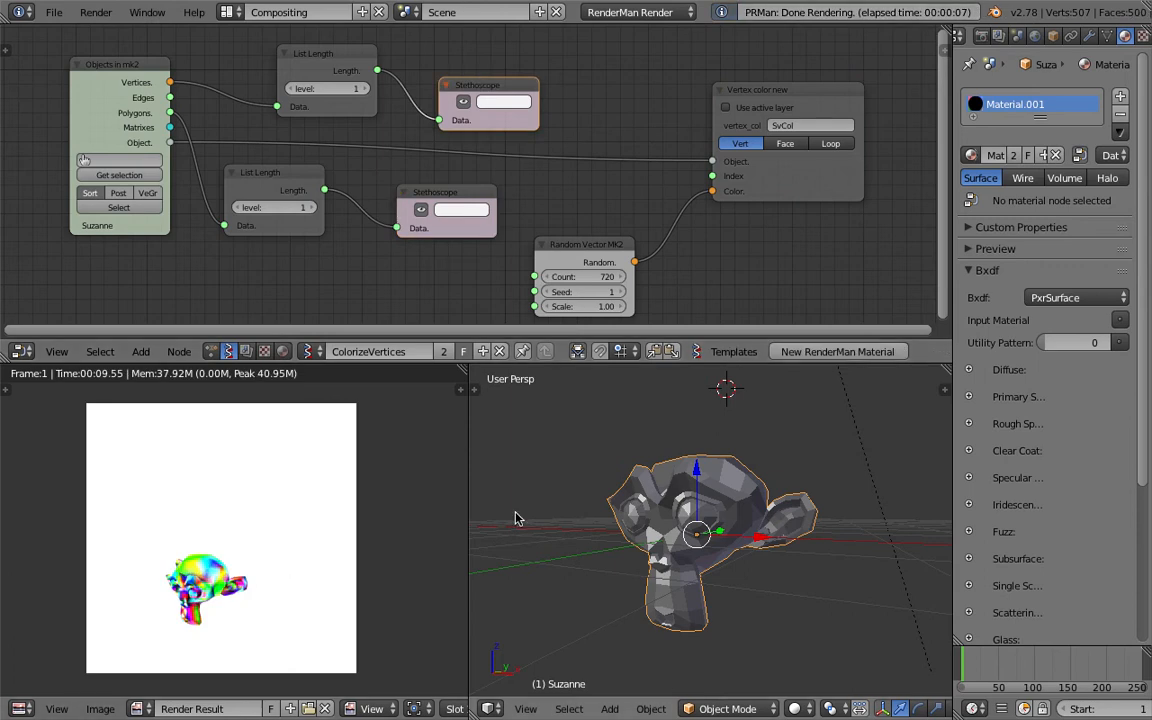
Look through the camera with Lock Camera to View enabled, frame the monkey closely and save over the file.
click(525, 709)
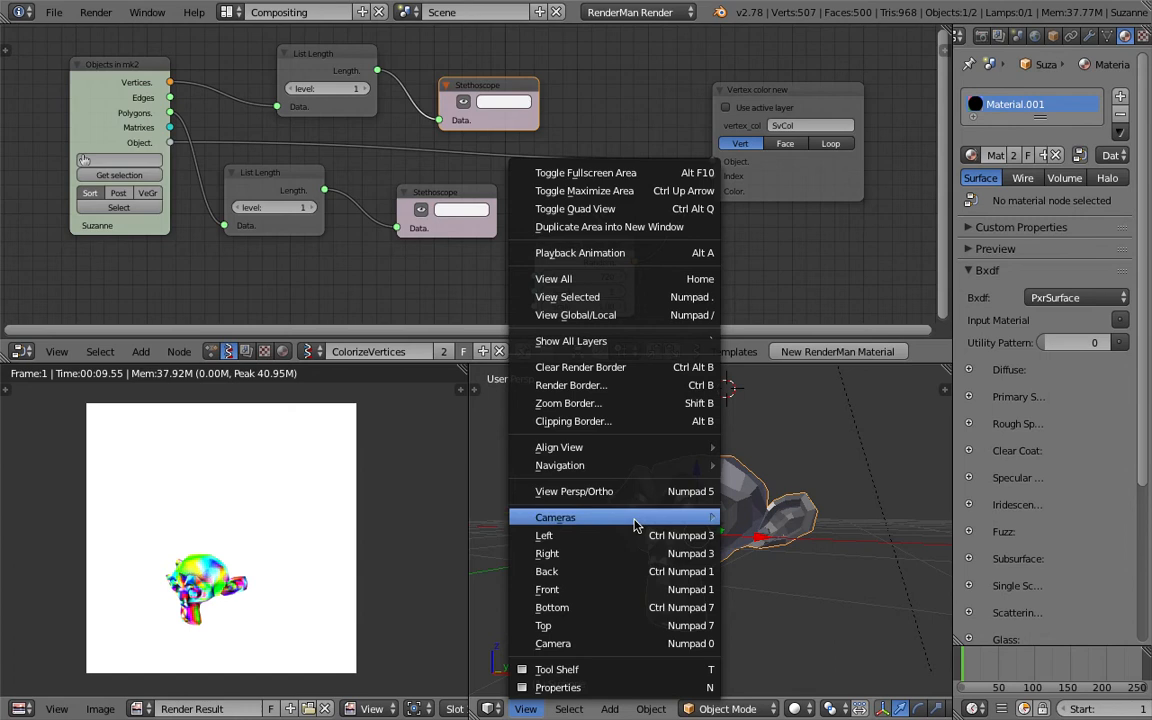
click(619, 647)
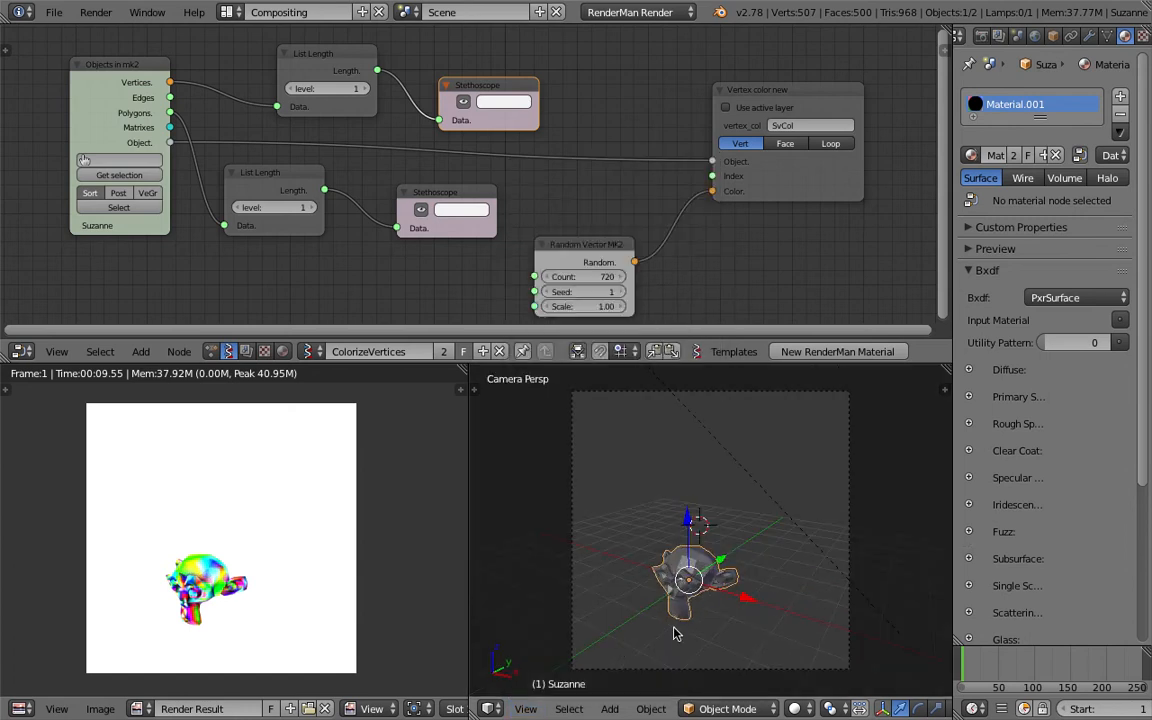
key(n)
click(836, 501)
key(KP_Decimal)
scroll(684, 541, up, 4)
scroll(687, 537, down, 1)
mouse_move(687, 537)
middle_down()
mouse_move(708, 504)
mouse_move(689, 499)
mouse_move(687, 515)
middle_up()
key(ctrl+s)
click(687, 515)
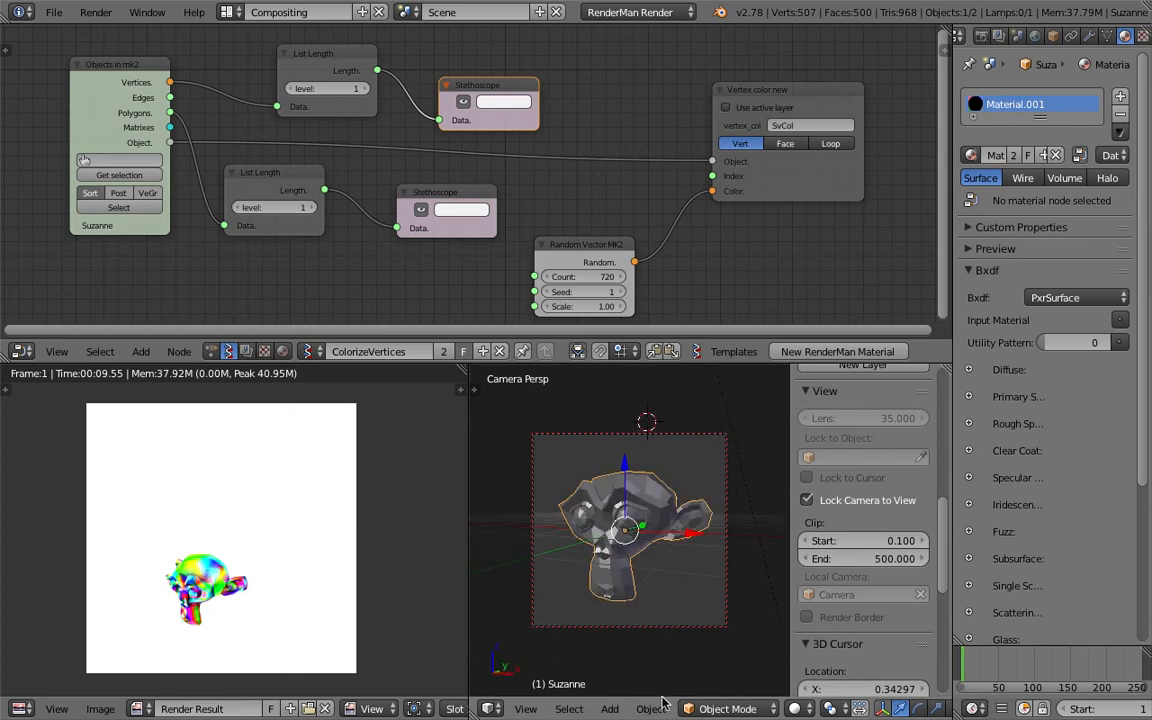
Keep Solid viewport shading, disable Lock Camera to View and orbit out of the camera view.
click(795, 708)
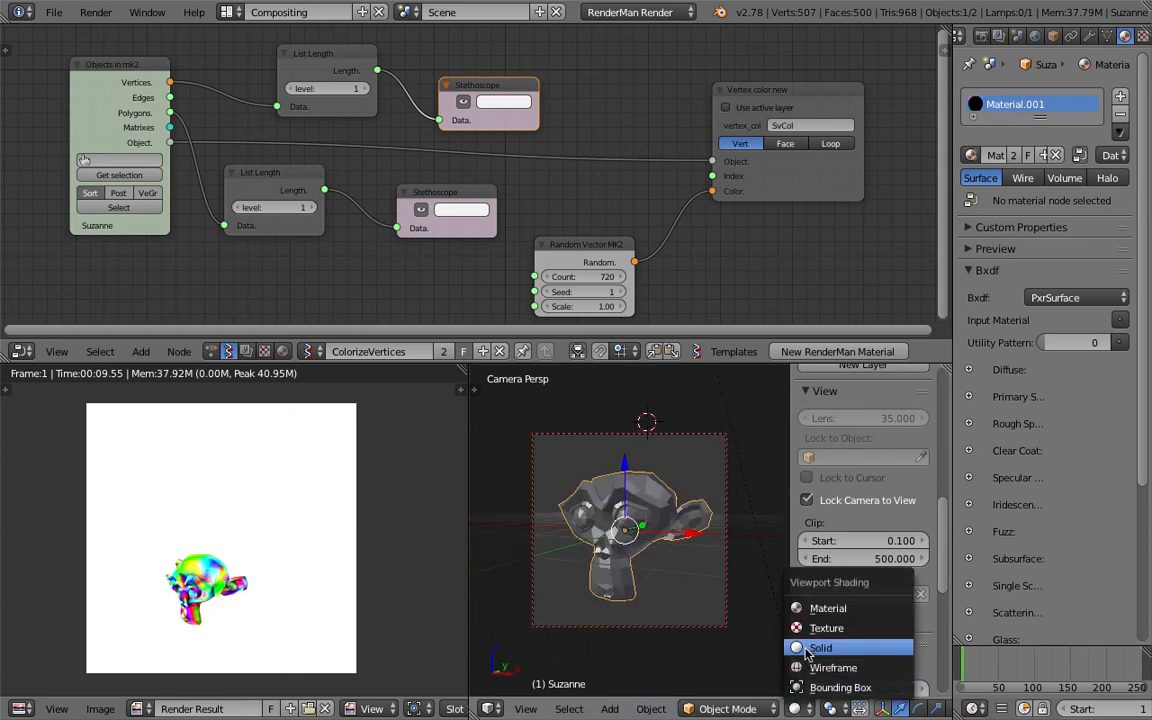
click(806, 651)
click(833, 499)
middle_drag(743, 532, 690, 540)
scroll(350, 480, up, 2)
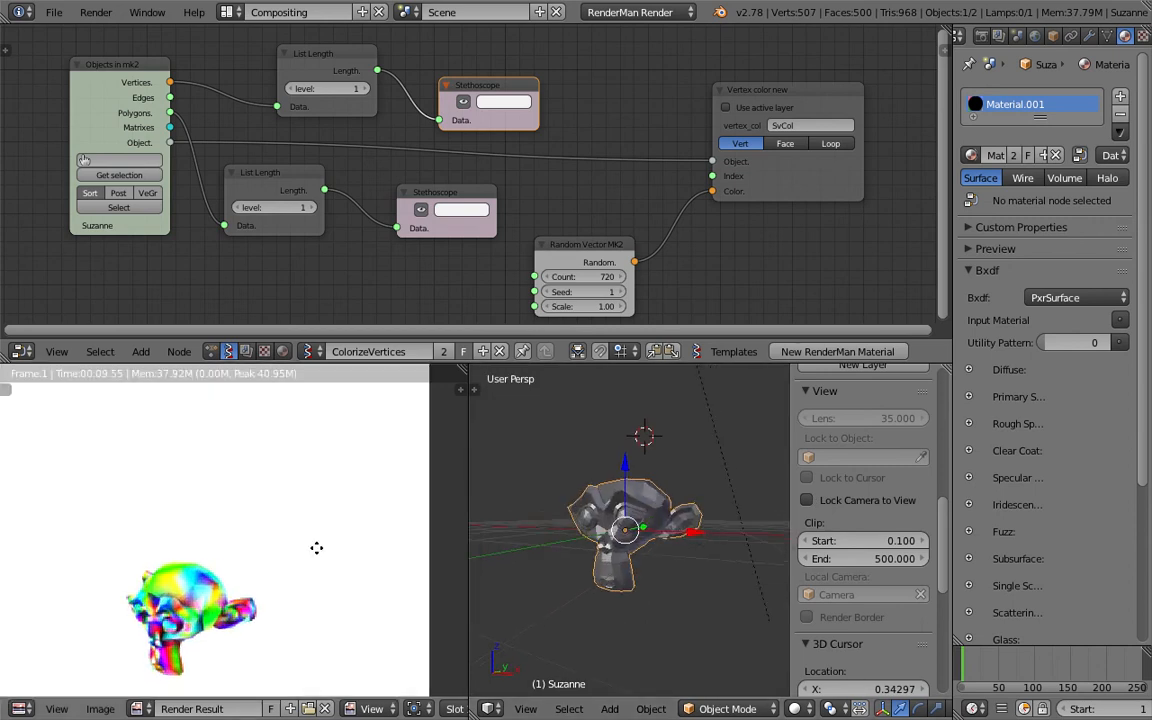
scroll(180, 582, down, 2)
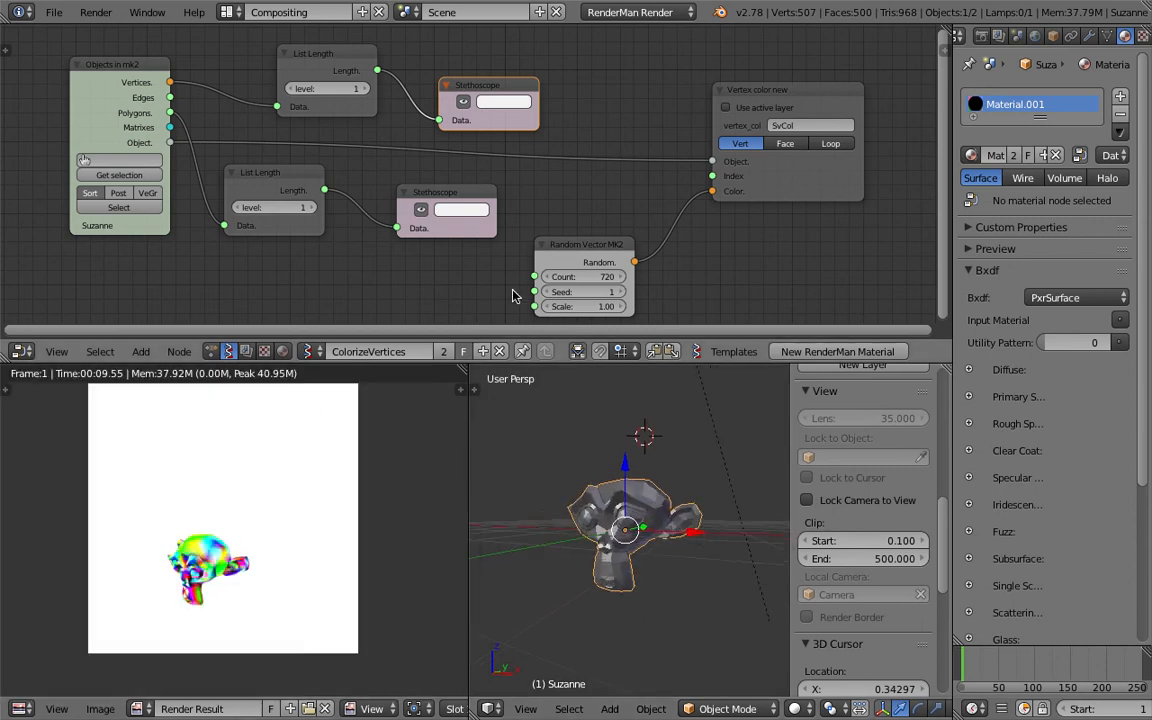
Spread the Random Vector MK2 and Vertex color new nodes apart to make room between them.
middle_drag(536, 273, 540, 265)
drag(562, 250, 565, 226)
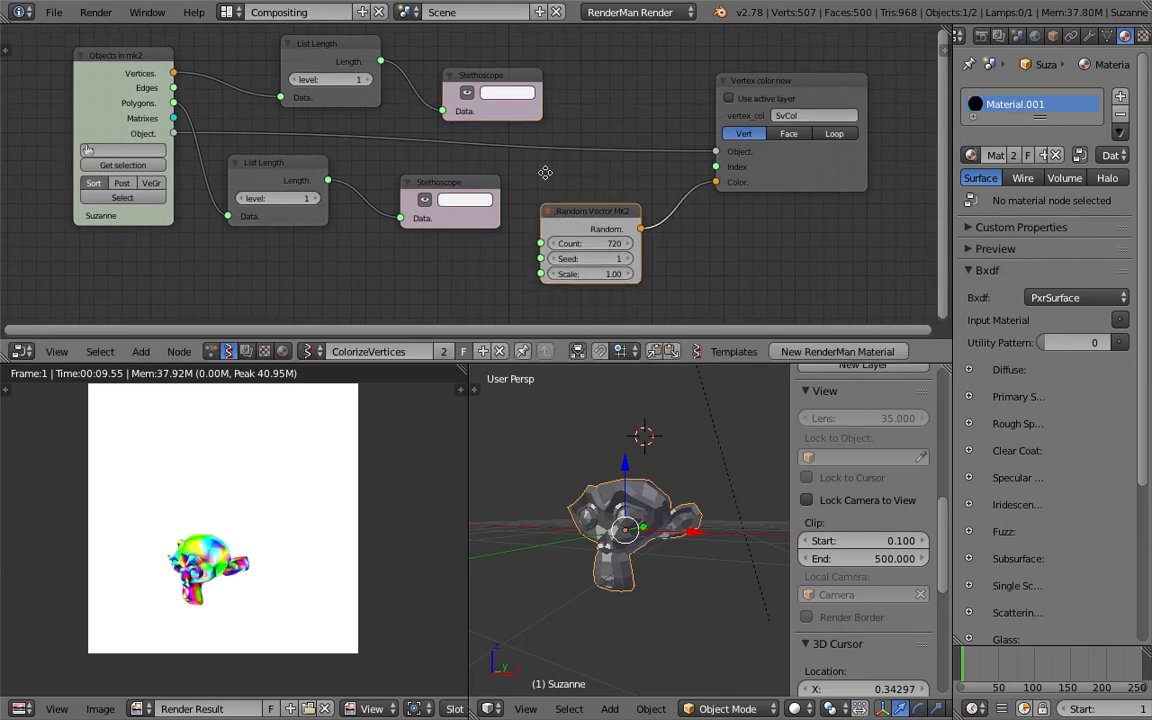
middle_drag(545, 173, 450, 178)
scroll(542, 164, up, 1)
middle_drag(560, 212, 544, 189)
scroll(513, 254, up, 2)
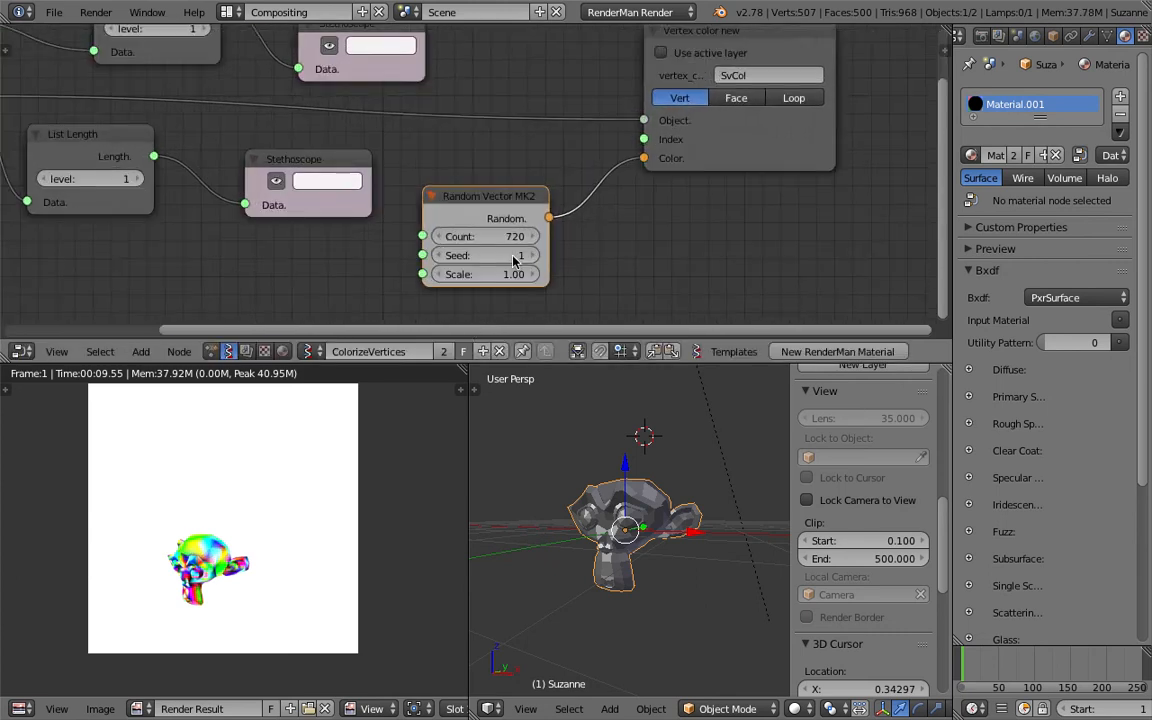
middle_drag(513, 260, 489, 237)
drag(697, 133, 749, 105)
scroll(600, 163, down, 2)
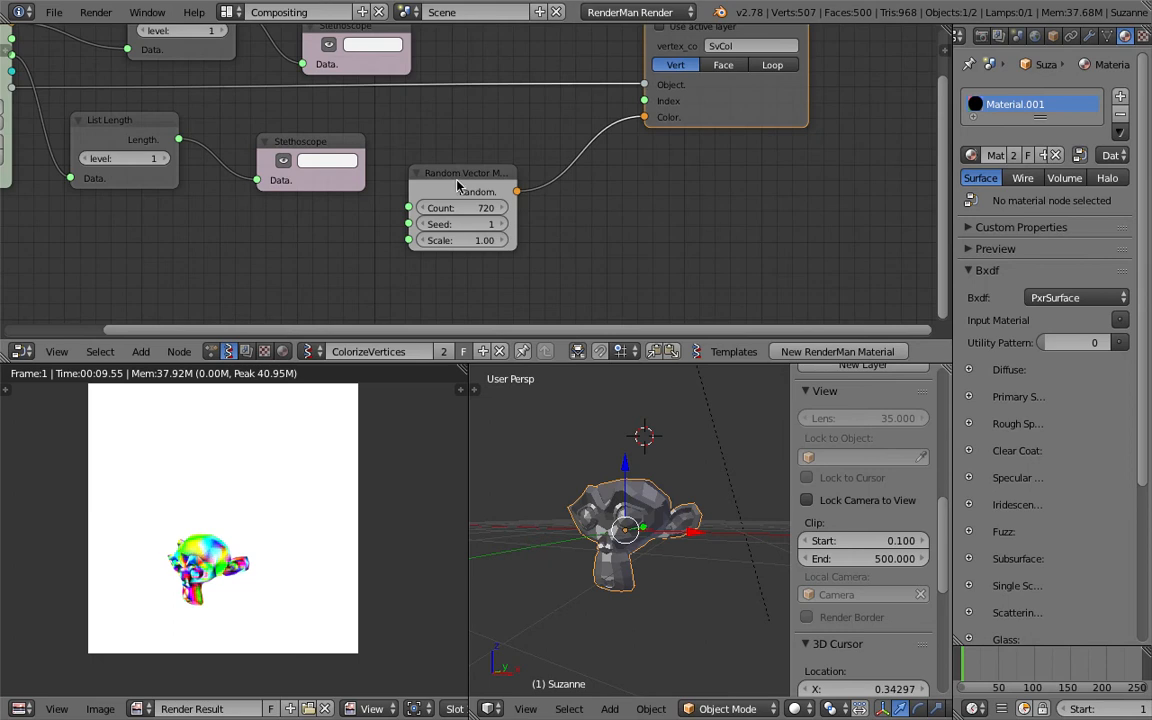
drag(458, 185, 485, 164)
scroll(600, 221, down, 1)
middle_drag(600, 221, 545, 231)
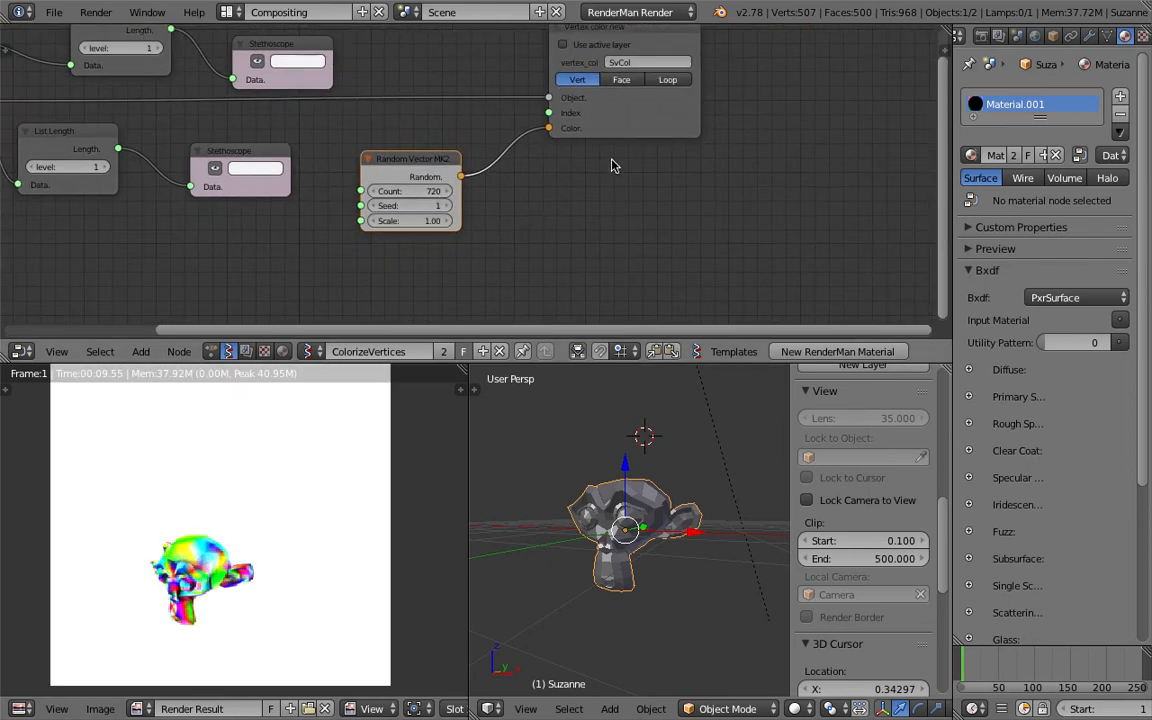
drag(638, 140, 715, 126)
Add a Vector out node on the link behind the Random Vector MK2 node.
key(alt+space)
text(vec)
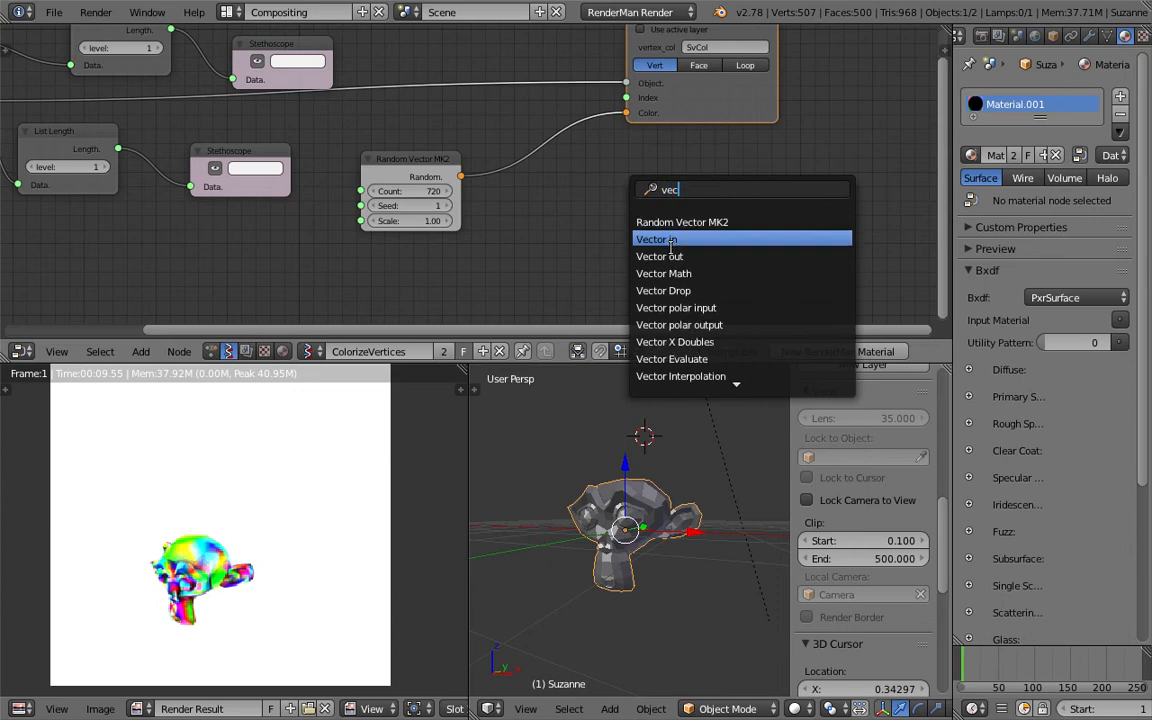
click(670, 254)
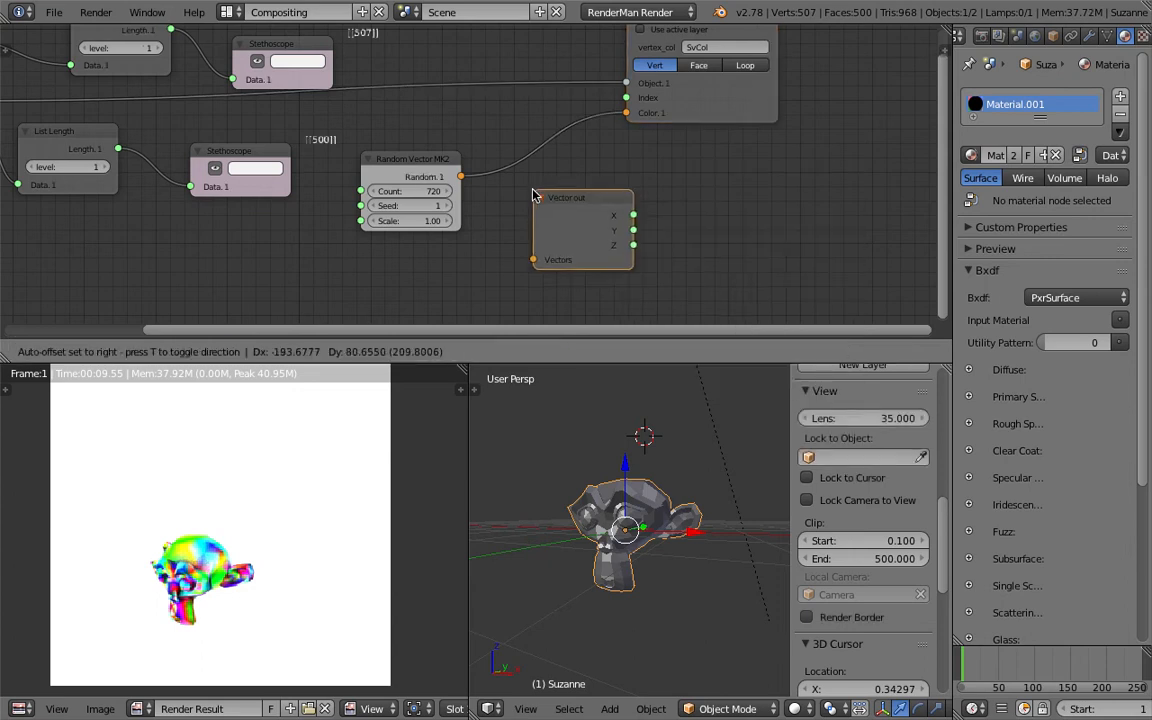
click(545, 177)
Add a Vector in node between the Vector out node and the Vertex color new node's Color input.
key(shift+a)
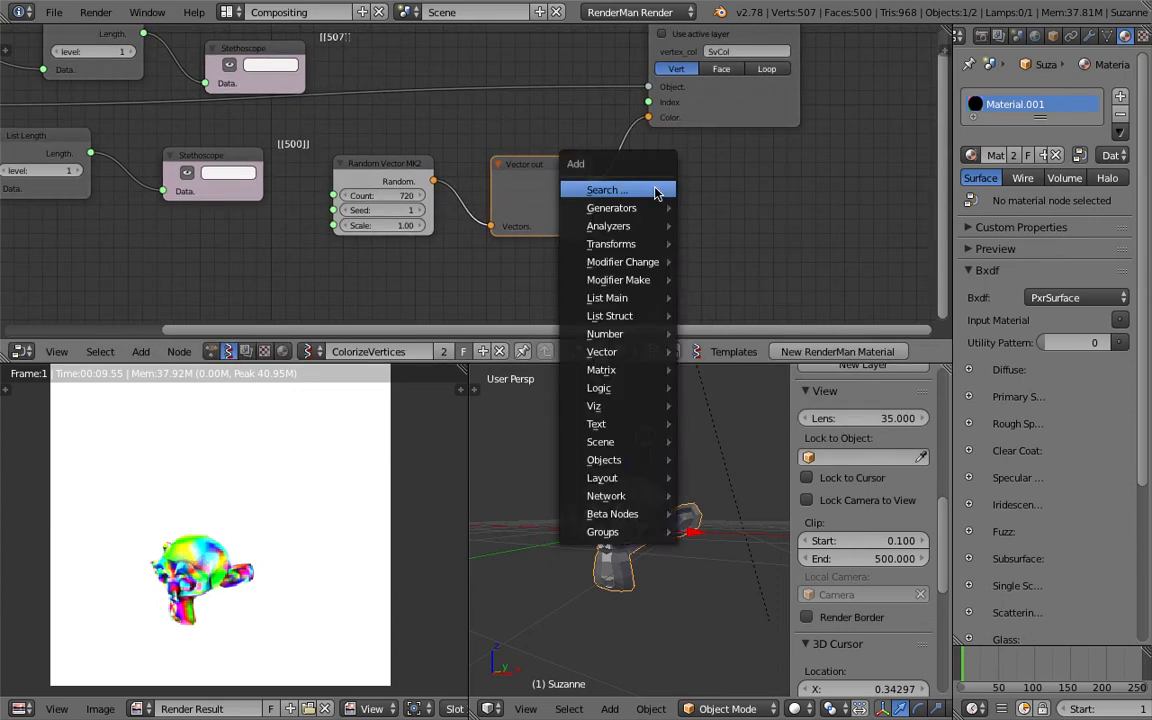
click(661, 188)
text(vec)
click(712, 241)
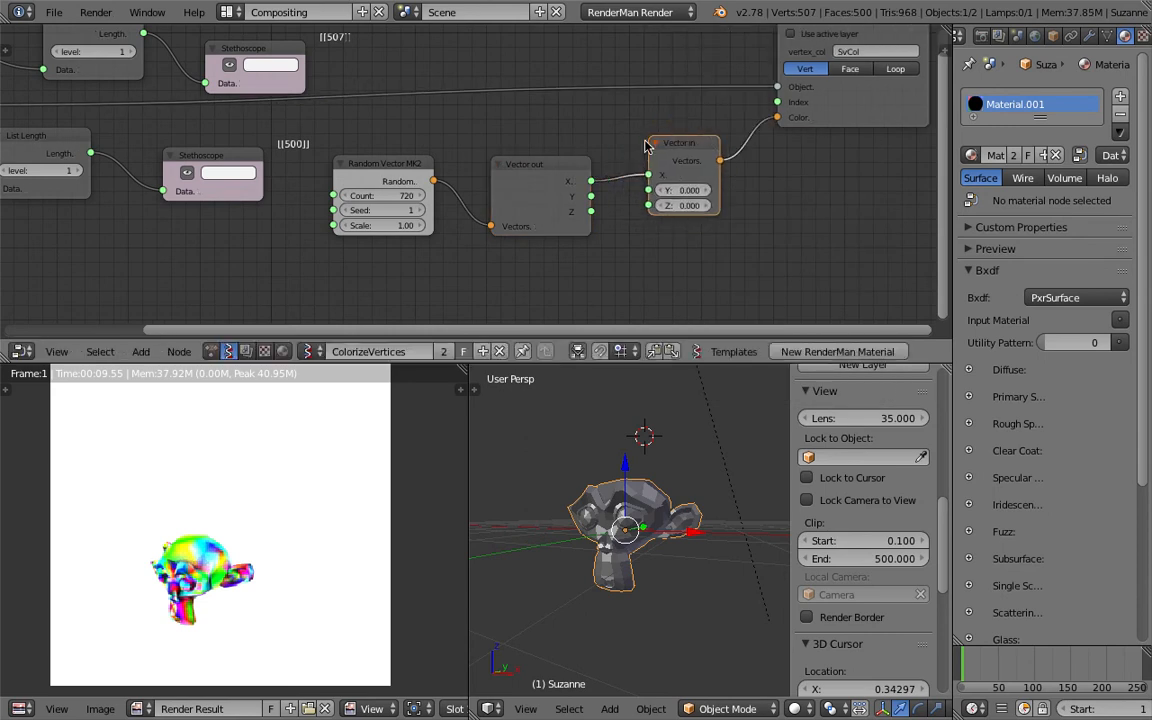
click(715, 160)
Move the Vector out node aside and insert a Map Range node on the X link to the Vector in node.
drag(535, 171, 495, 172)
scroll(604, 205, down, 1)
middle_drag(607, 206, 608, 220)
key(shift+a)
click(625, 228)
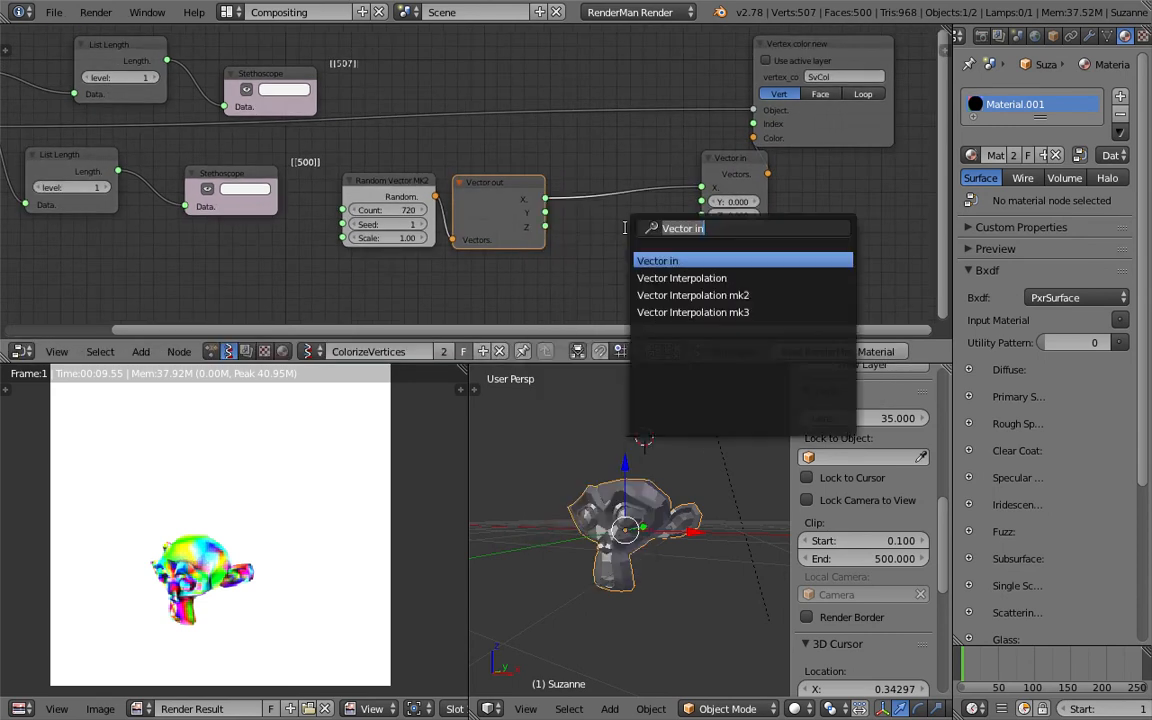
text(map)
key(Return)
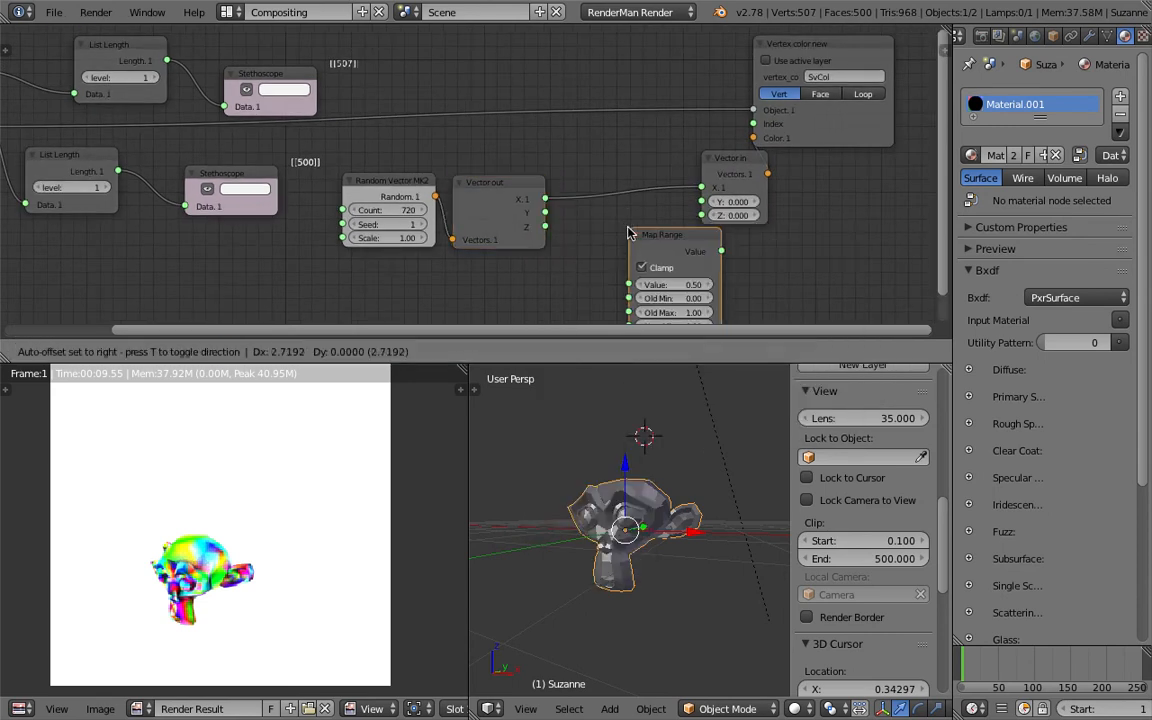
click(575, 157)
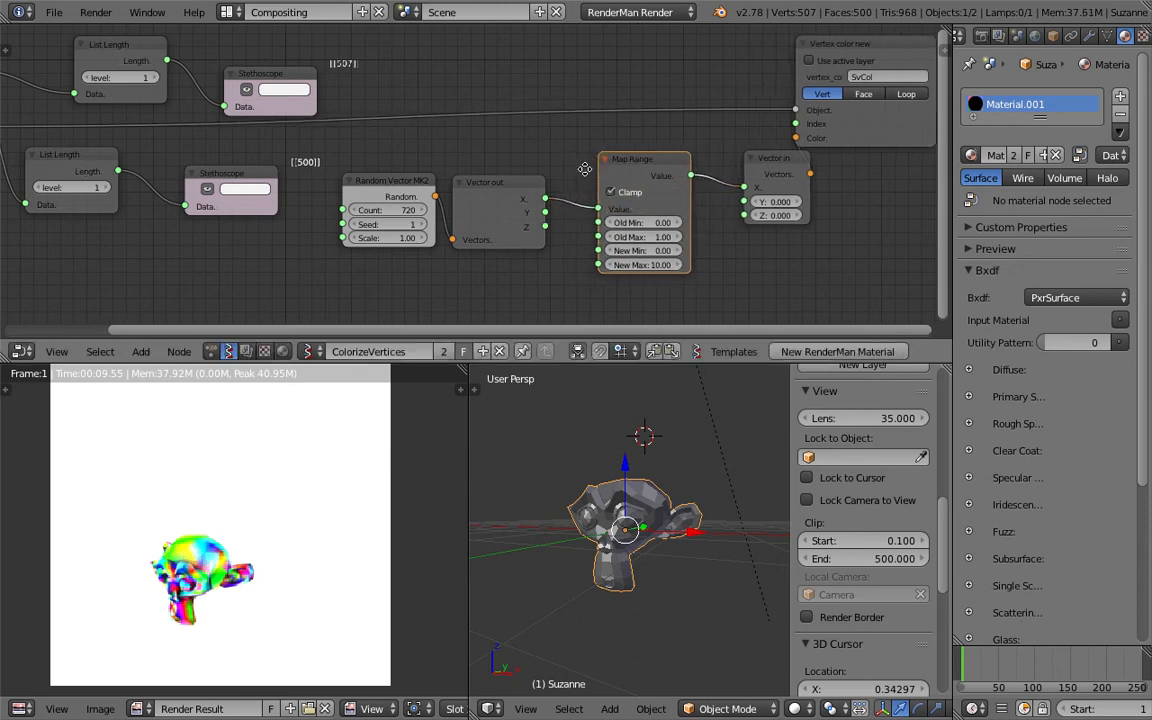
Set the Map Range node's Old Min to -1 and New Max to 1, reposition it and save over the file.
middle_drag(646, 222, 620, 200)
click(620, 200)
text(-1)
key(Return)
click(637, 226)
key(Tab)
text(1)
key(Tab)
click(693, 237)
drag(519, 190, 595, 111)
scroll(628, 165, down, 1)
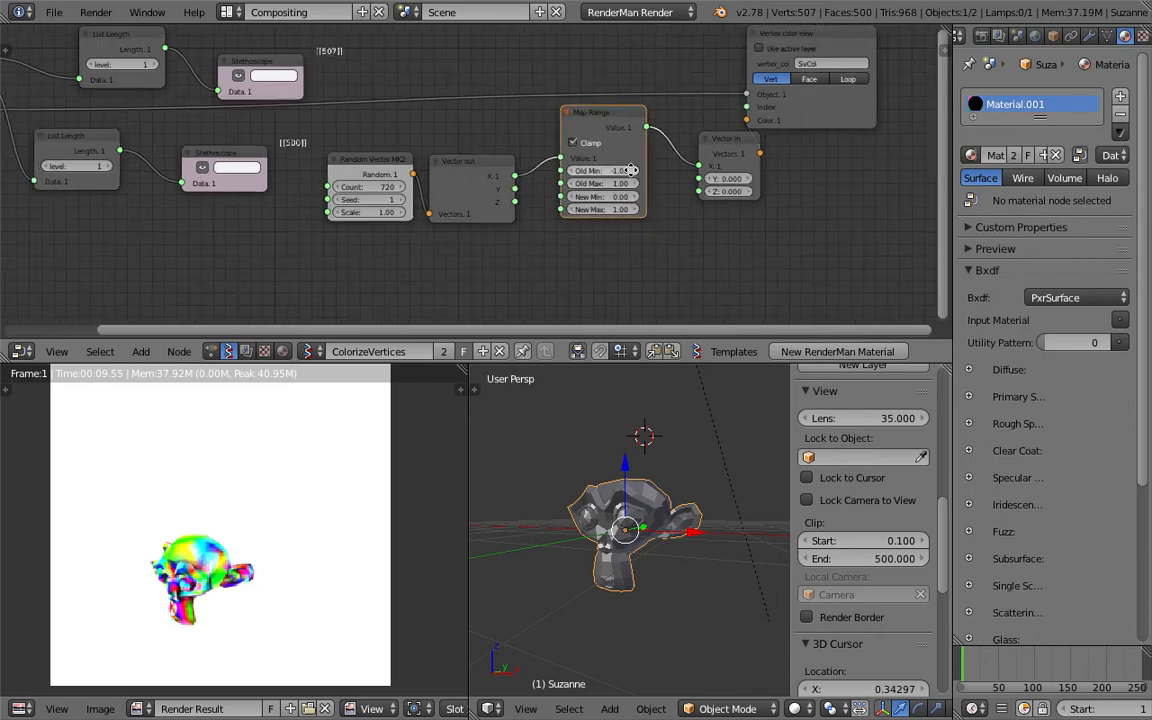
middle_drag(631, 171, 594, 123)
key(ctrl+s)
click(594, 123)
scroll(601, 146, down, 1)
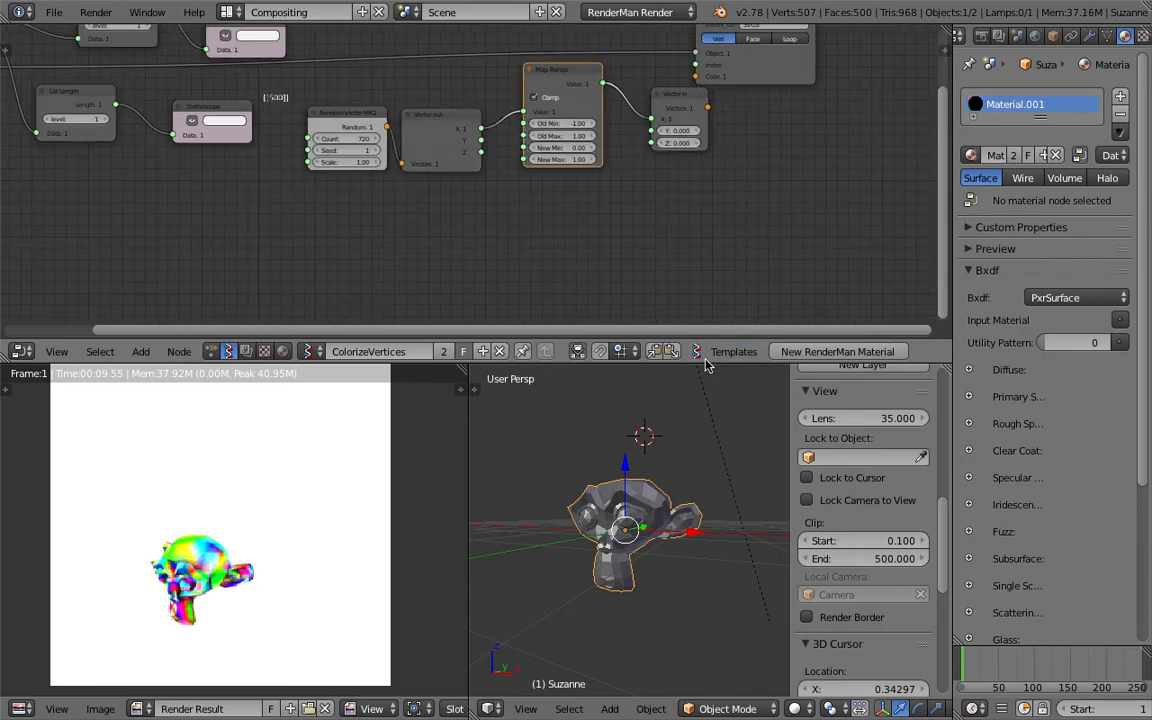
Enlarge the node editor, turn off Clamp on the Map Range node and duplicate the node twice below it.
drag(705, 364, 680, 471)
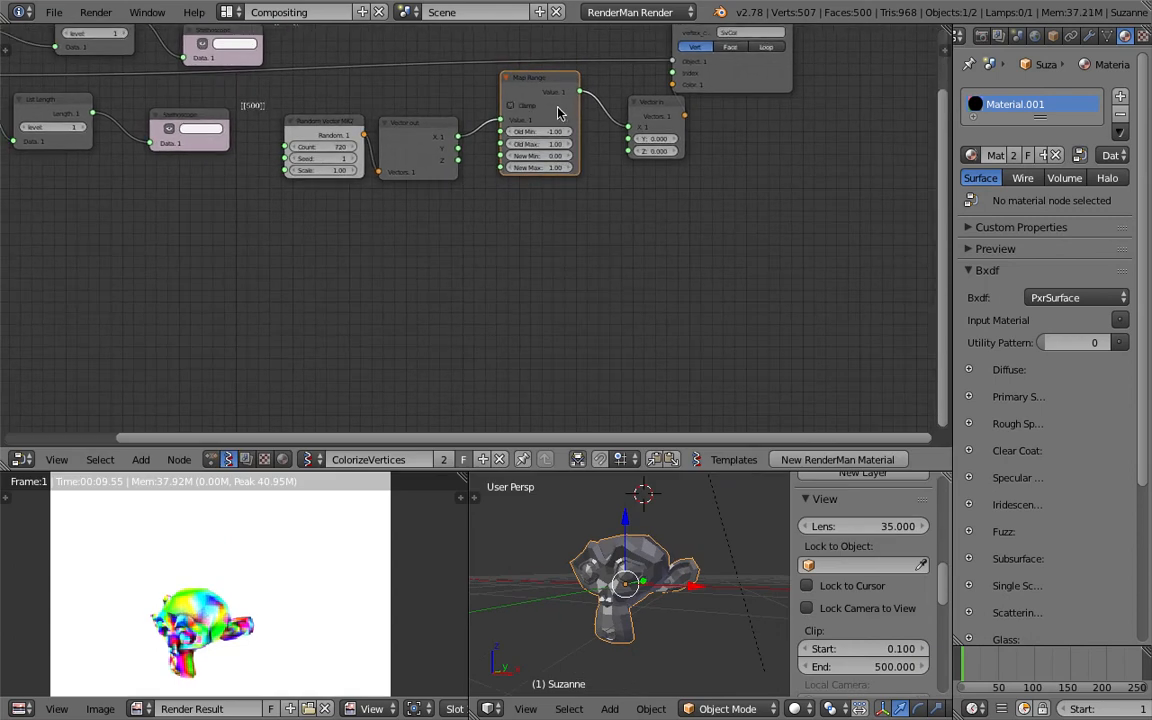
key(shift+d)
click(577, 240)
key(shift+d)
click(689, 268)
scroll(607, 218, up, 2)
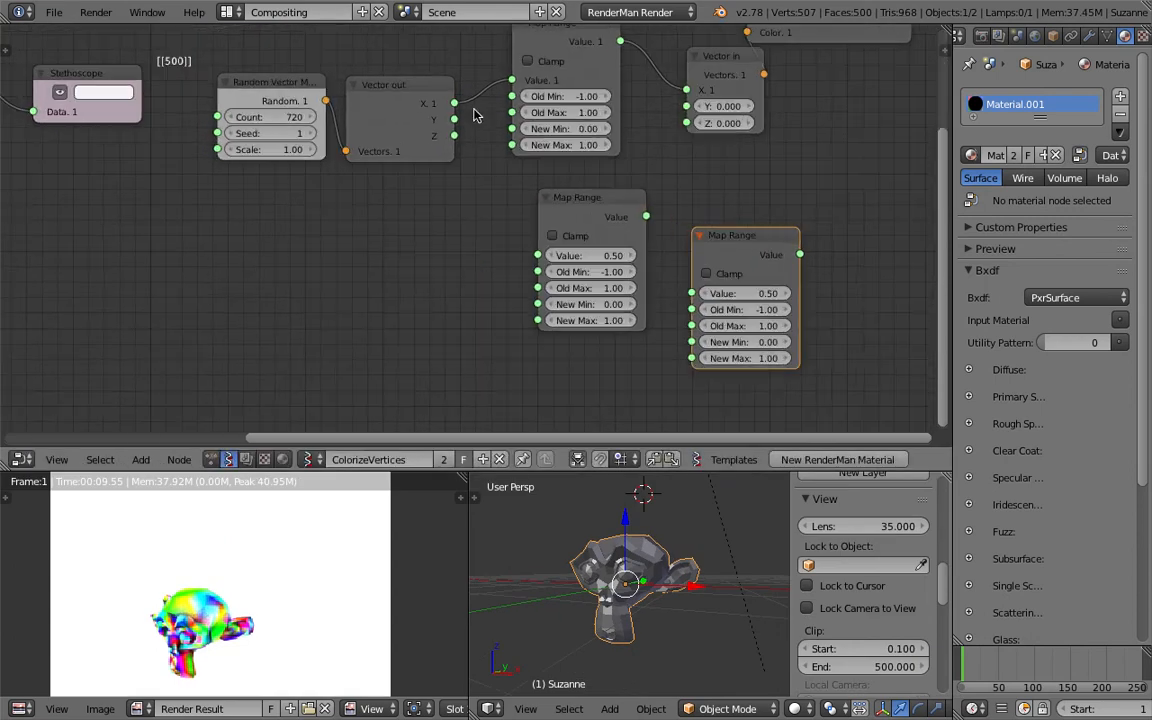
Route the Vector out node's Y and Z outputs through the two duplicated Map Range nodes into Vector in's Y and Z.
drag(454, 103, 538, 255)
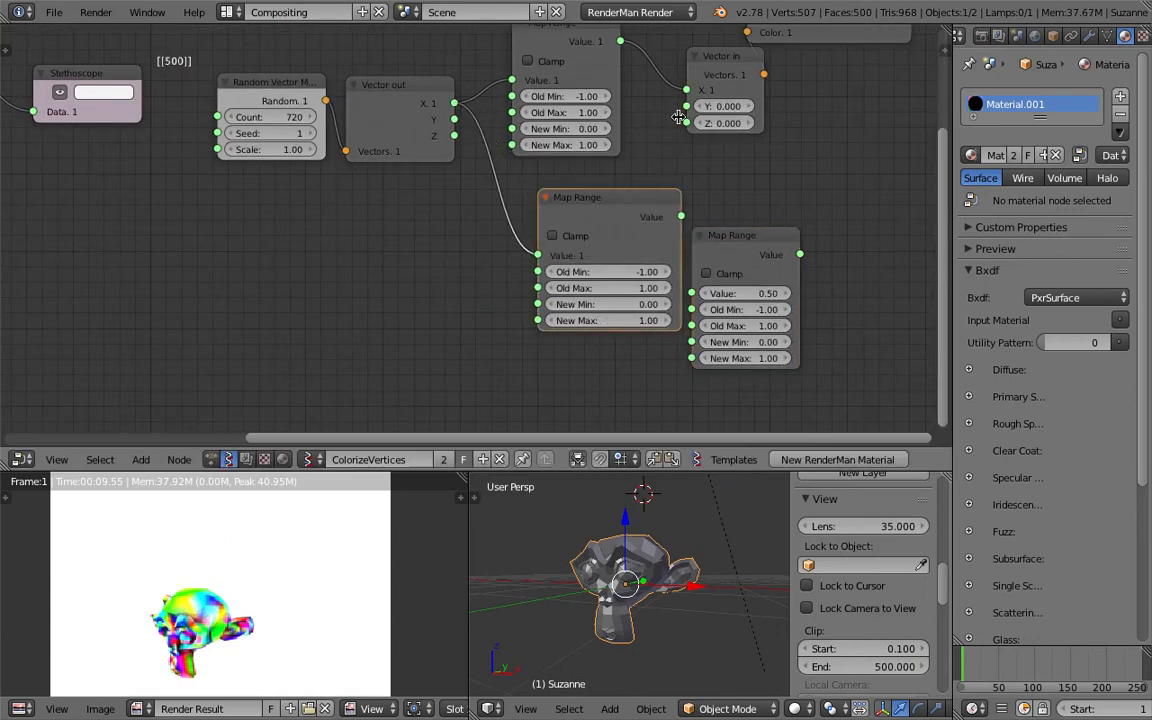
drag(644, 216, 686, 106)
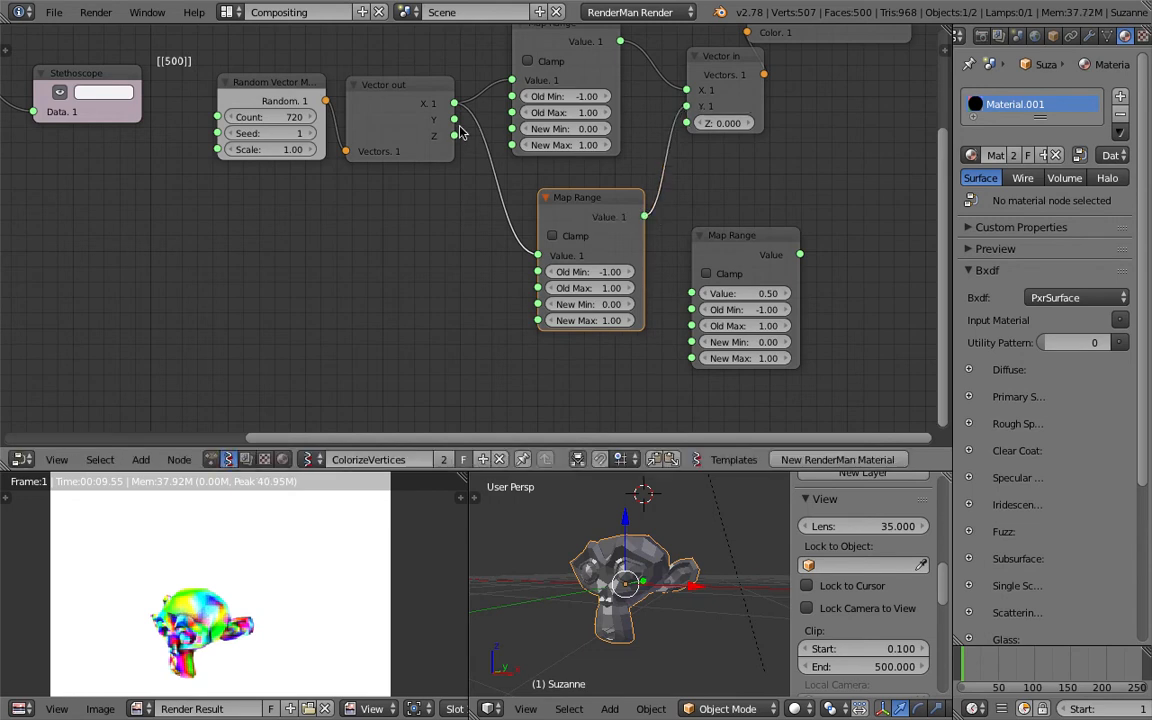
drag(455, 135, 536, 257)
drag(455, 120, 690, 293)
drag(800, 254, 690, 124)
scroll(680, 150, down, 2)
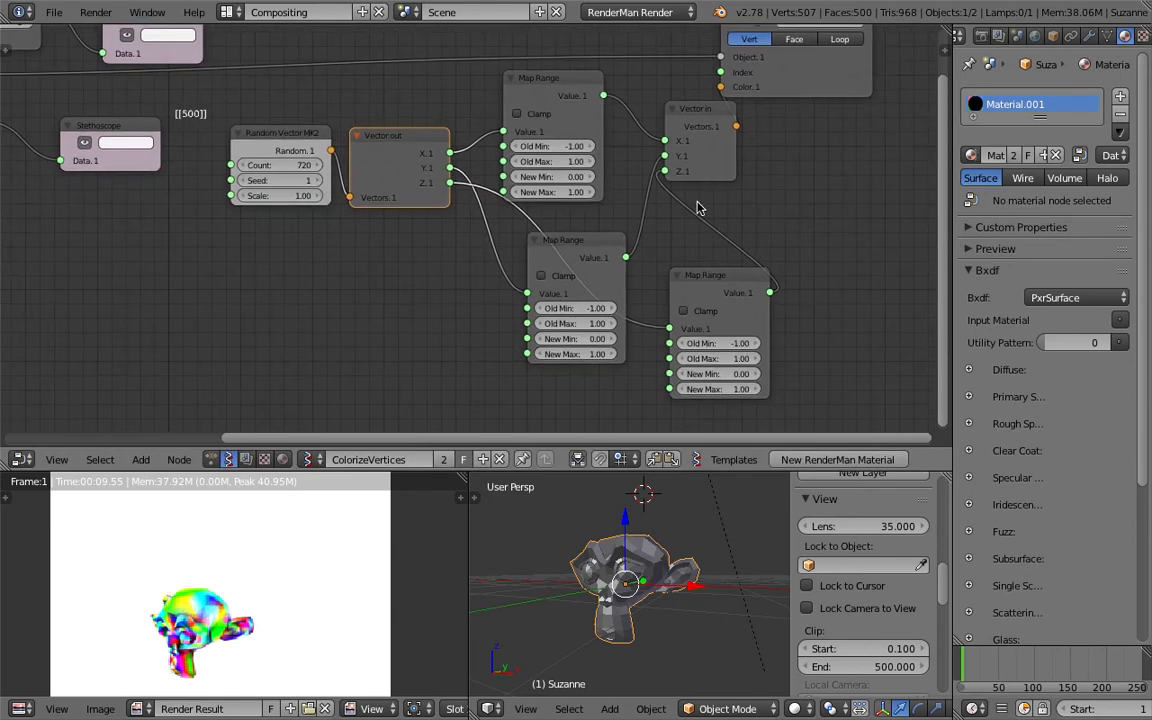
Render an image of the monkey with the remapped random vertex colors.
click(95, 12)
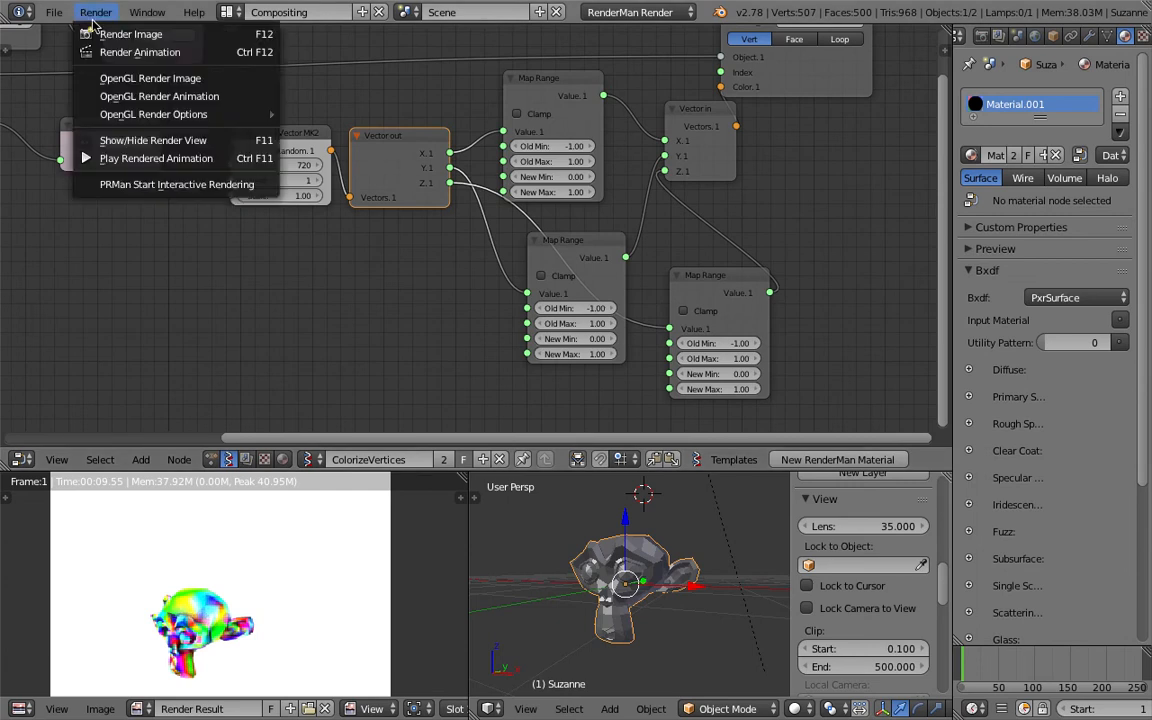
click(110, 46)
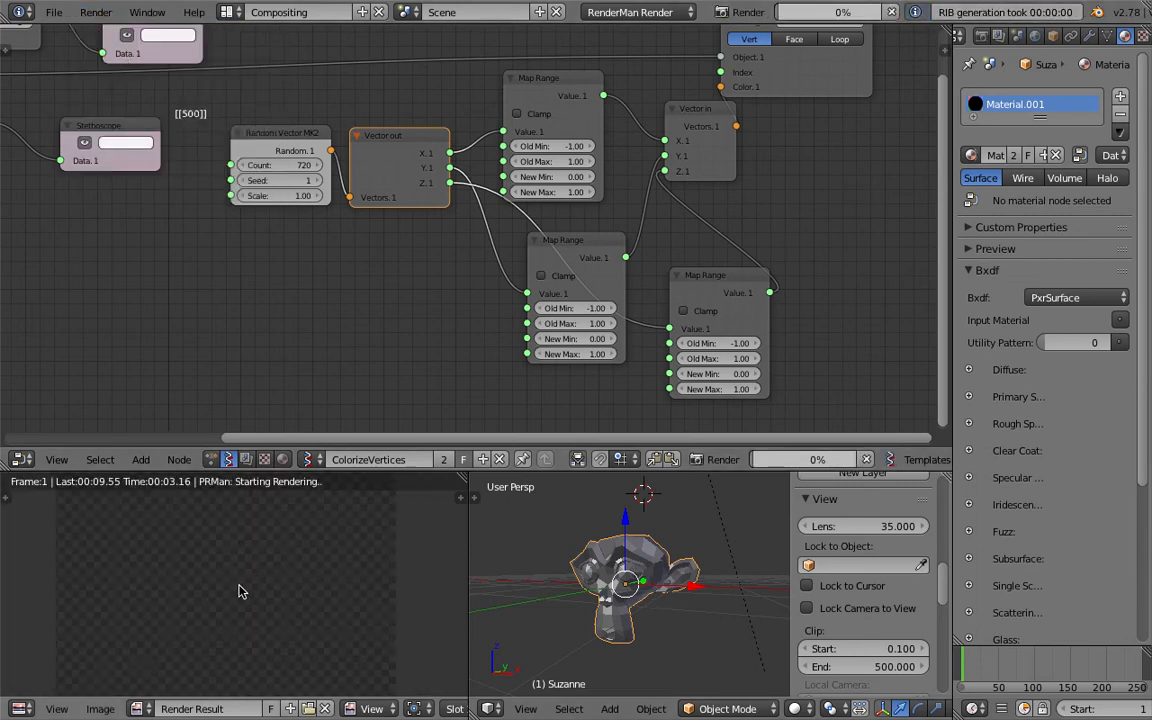
middle_drag(459, 385, 455, 383)
Add a Random Num Gen node to the node tree below the Random Vector MK2 node.
click(256, 136)
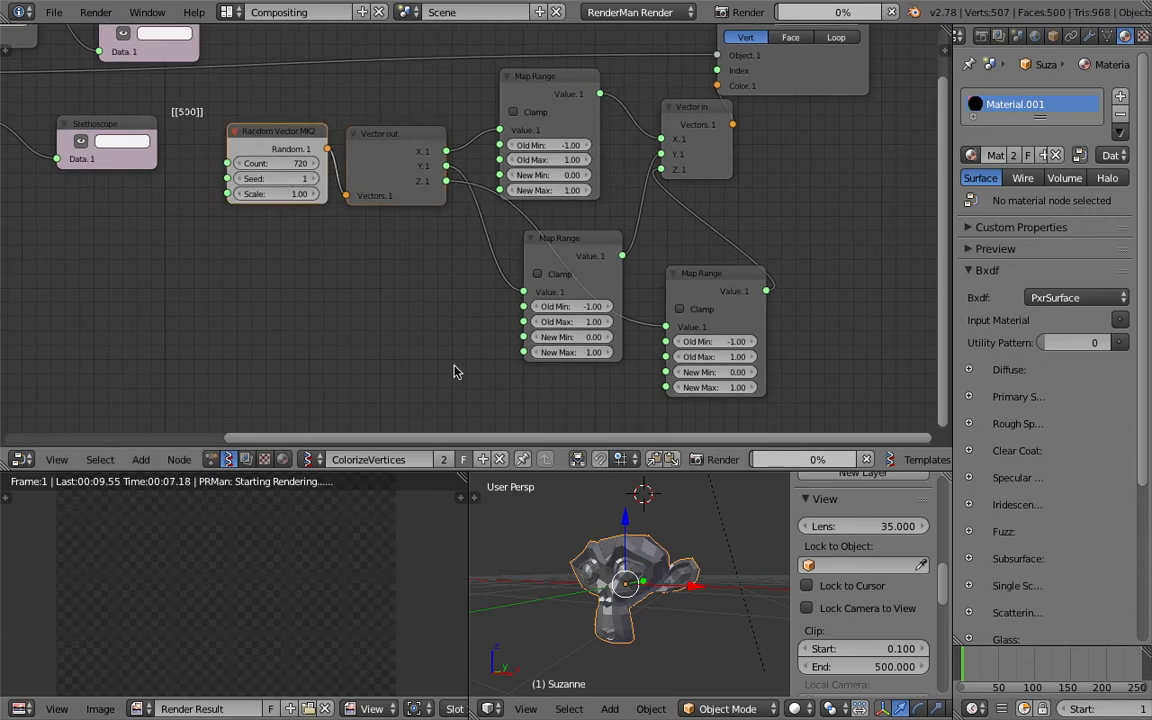
middle_drag(416, 276, 507, 239)
scroll(375, 272, down, 2)
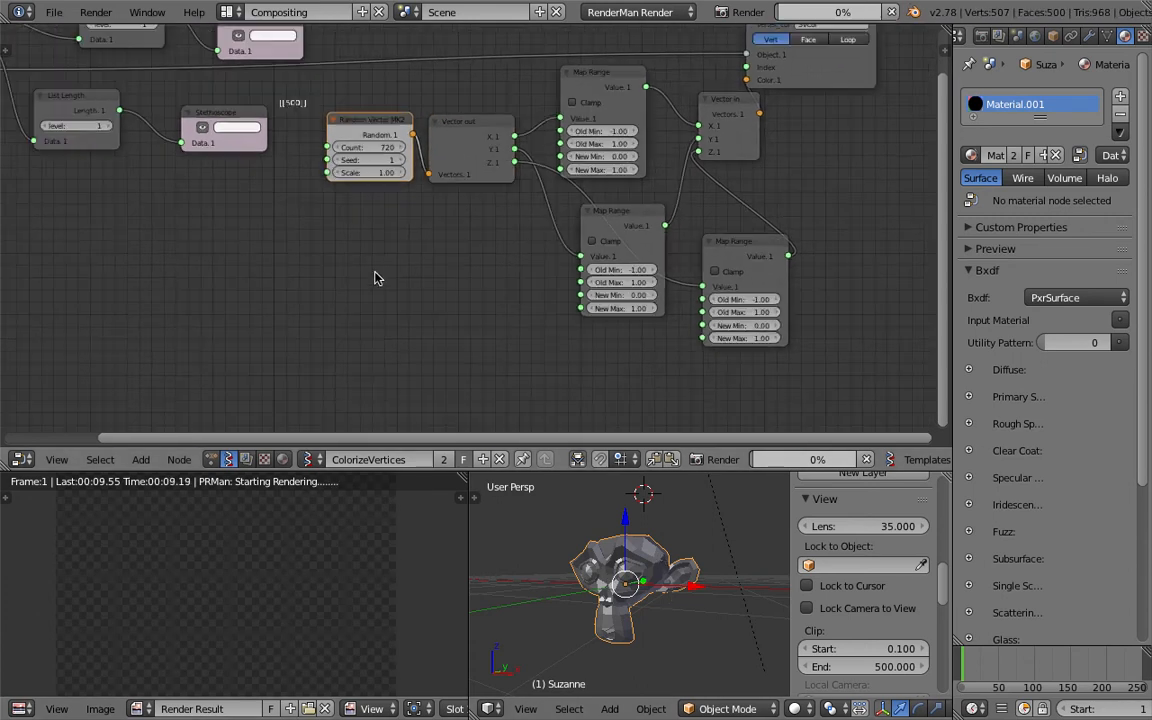
key(shift+a)
click(298, 298)
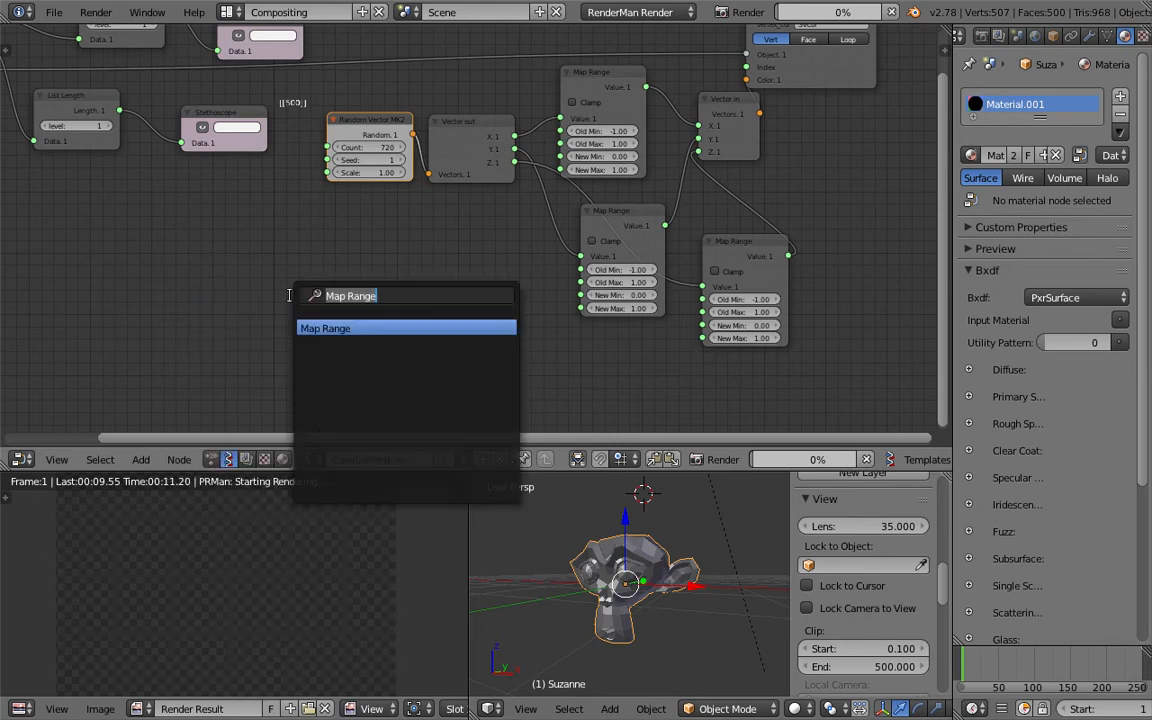
text(rand n)
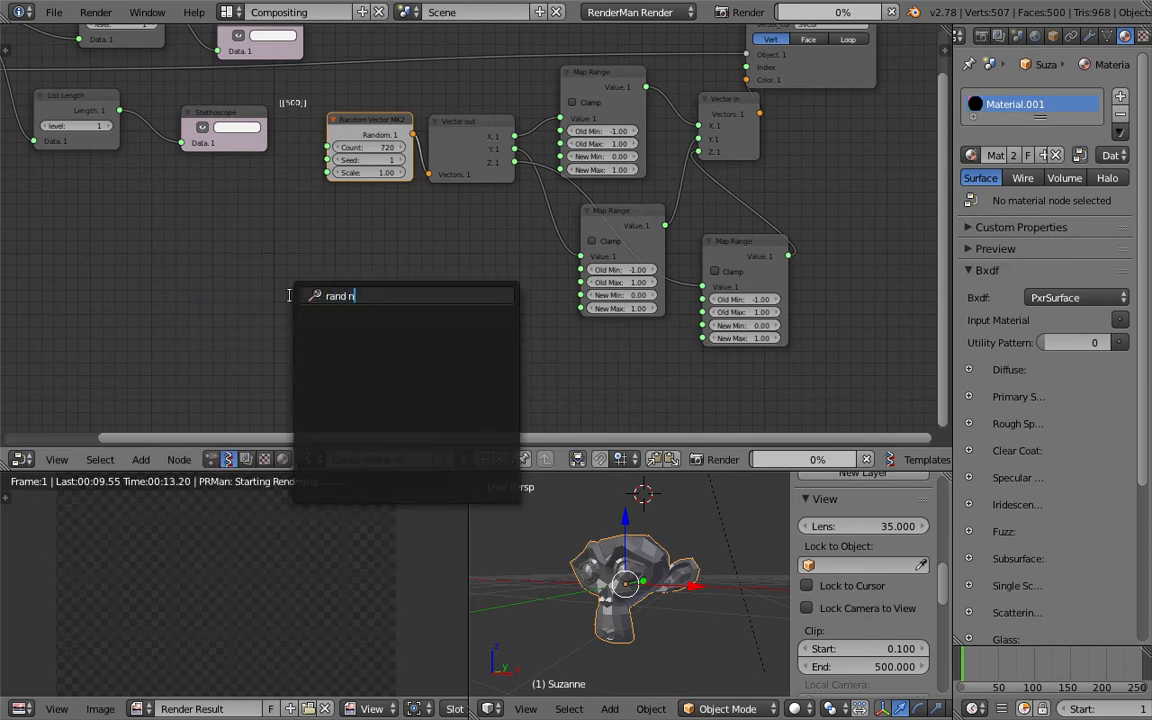
text(rand)
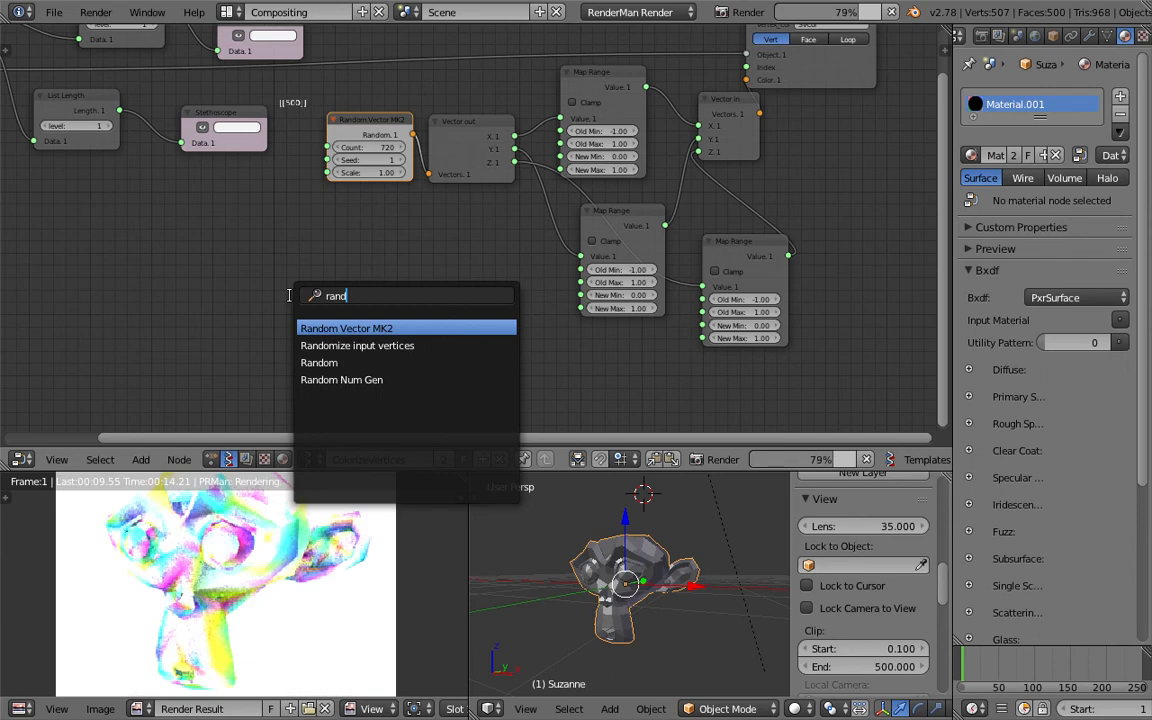
key(Down)
key(Down)
key(Down)
key(Return)
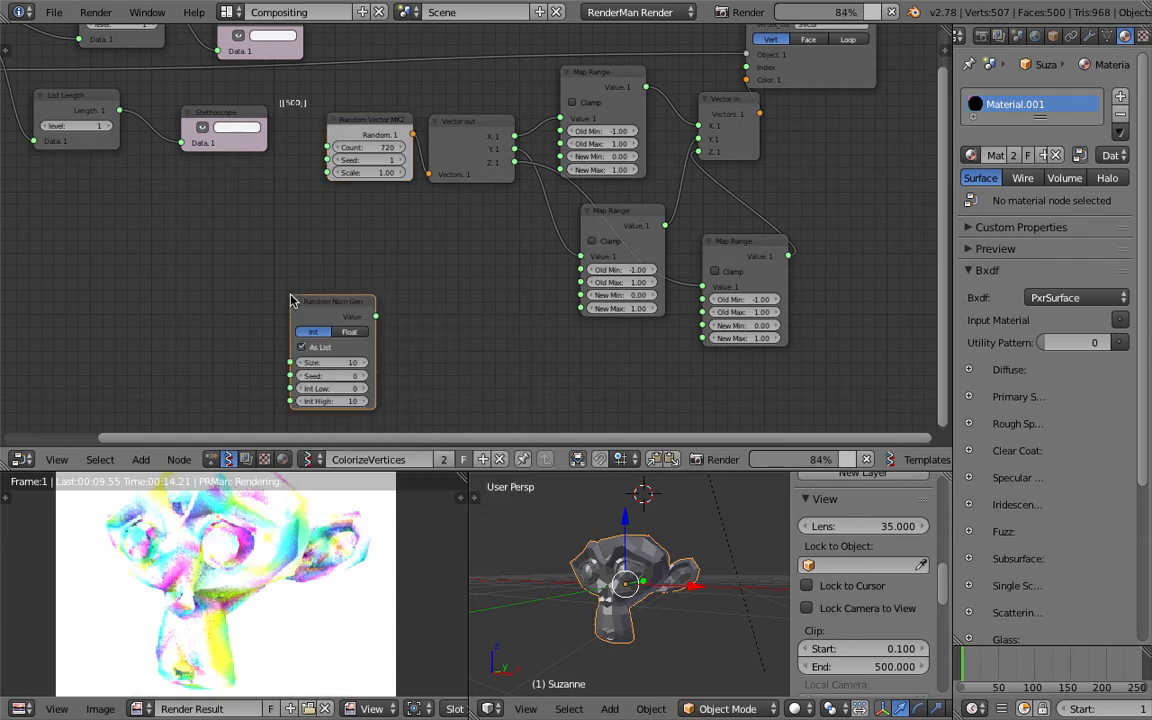
click(258, 213)
scroll(431, 243, up, 1)
scroll(431, 243, down, 1)
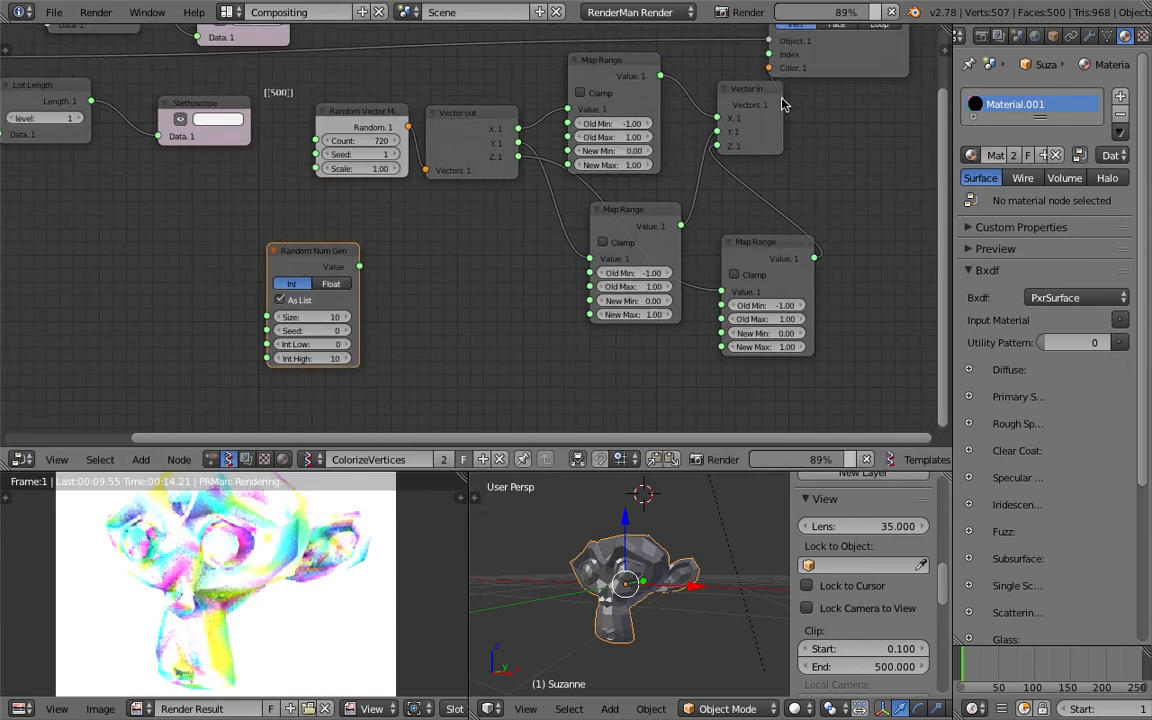
Move the Vector in, Vertex color and third Map Range nodes to new positions and view the finished render.
drag(757, 99, 729, 98)
drag(853, 62, 900, 75)
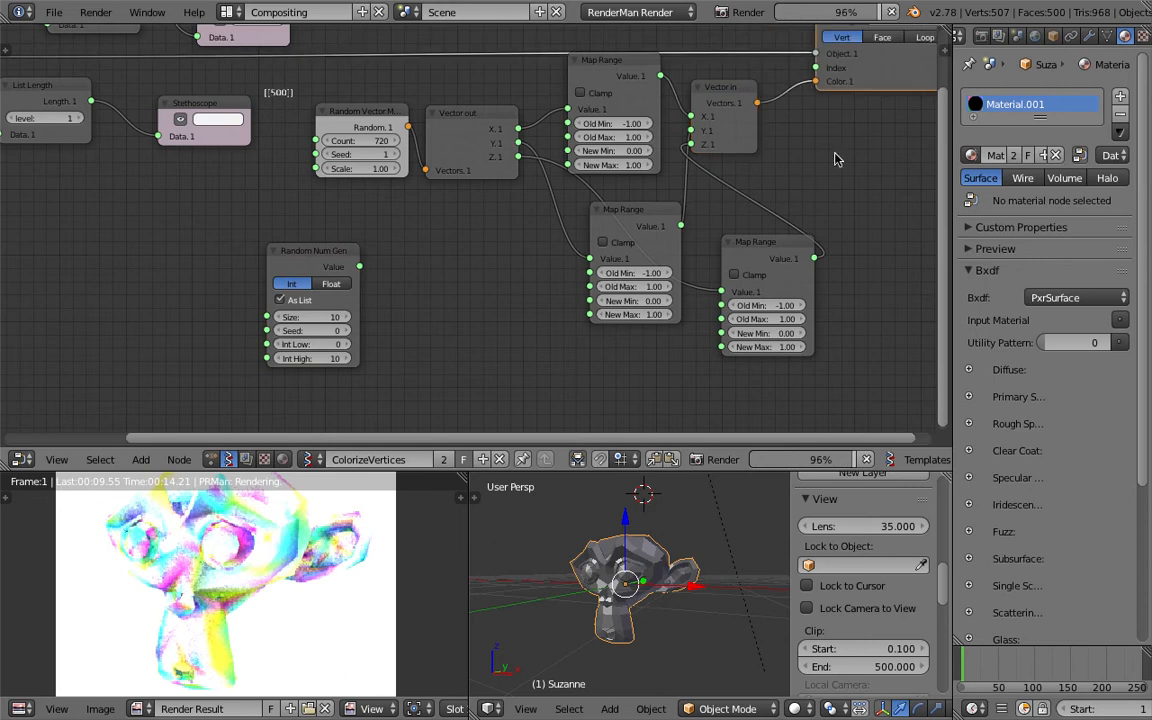
drag(767, 261, 747, 252)
scroll(240, 585, down, 2)
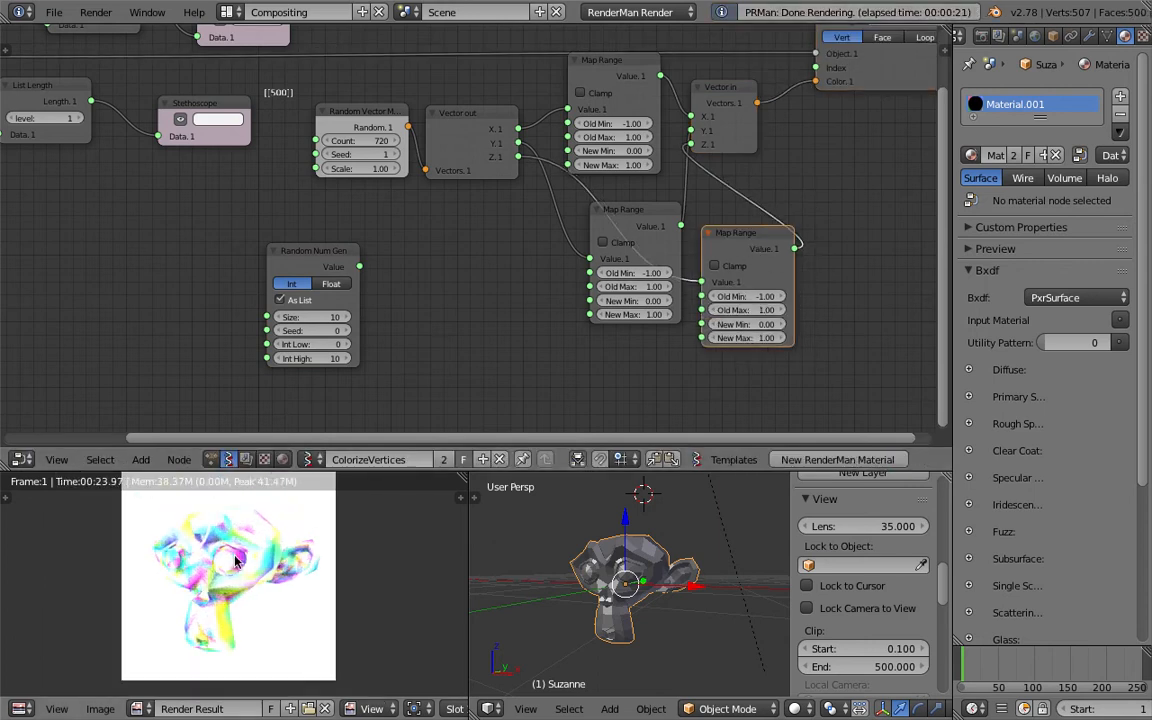
scroll(473, 183, up, 1)
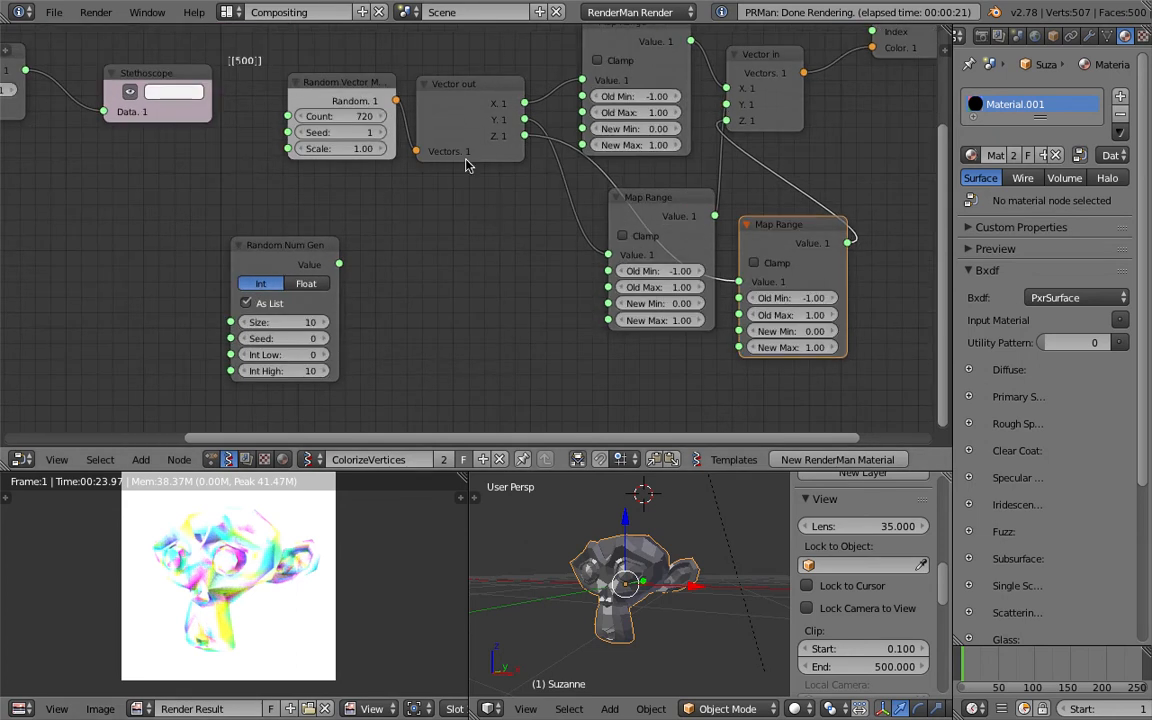
Delete the Vector out node and all three Map Range nodes.
middle_drag(474, 96, 454, 188)
click(456, 190)
key(x)
click(614, 127)
key(x)
click(655, 290)
key(x)
click(760, 318)
key(x)
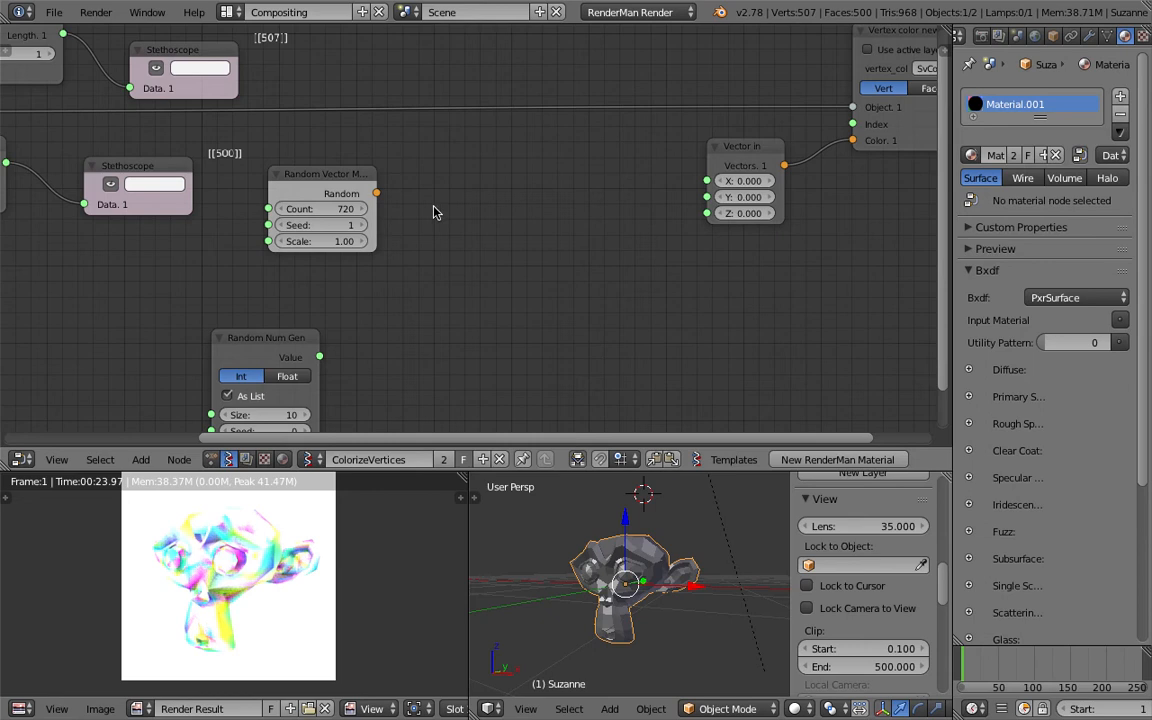
Replace the Random Vector MK2 node with the Random Num Gen node and add an Integer node beside it.
drag(270, 335, 454, 150)
key(space)
text(int)
key(Down)
key(Down)
key(Return)
click(200, 242)
Link the Integer node to Random Num Gen's Size, setting Int to 507 and Seed to 120.
drag(308, 264, 325, 263)
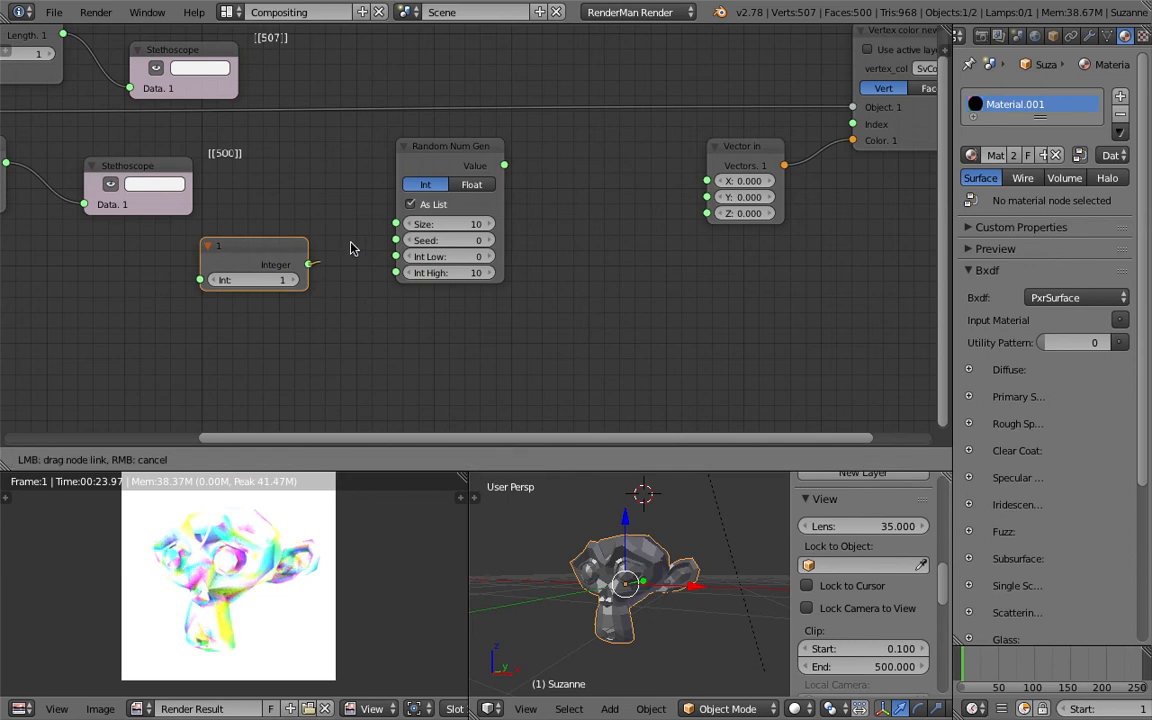
drag(407, 224, 399, 224)
middle_drag(263, 186, 376, 234)
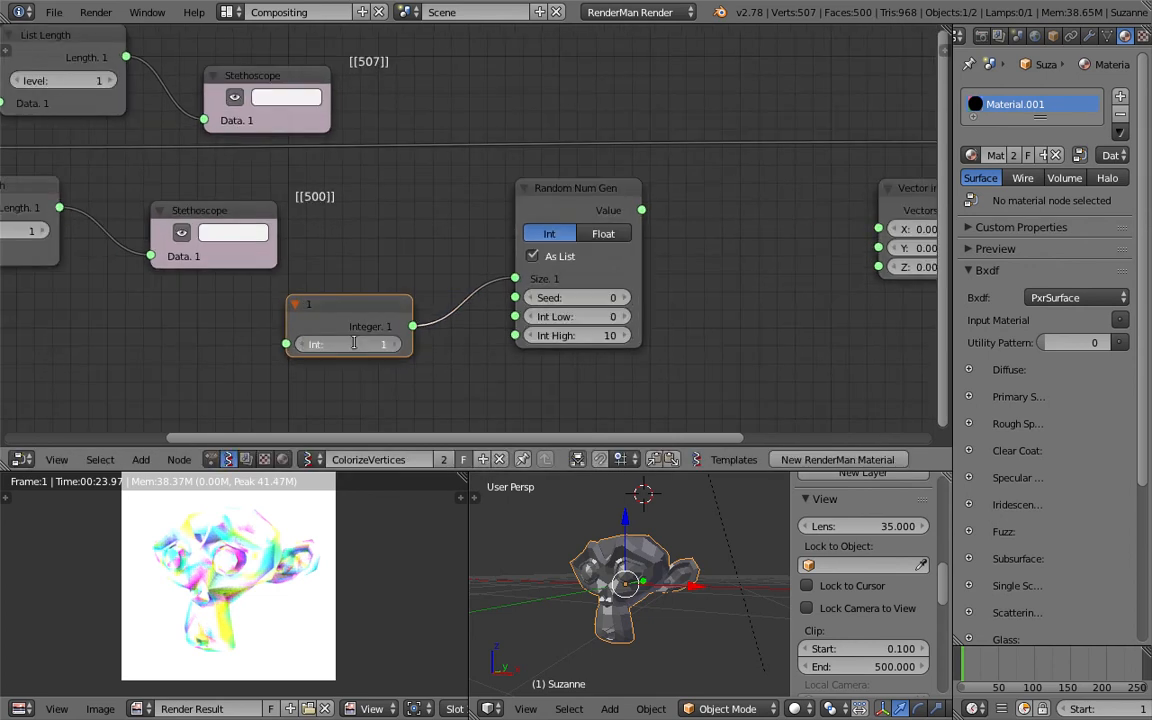
key(Return)
scroll(458, 329, down, 1)
middle_drag(458, 329, 329, 244)
drag(420, 215, 480, 215)
Duplicate Random Num Gen twice with Seeds 210 and 320, link the Integer node to both Size inputs, and save over the file.
right_click(437, 138)
key(shift+d)
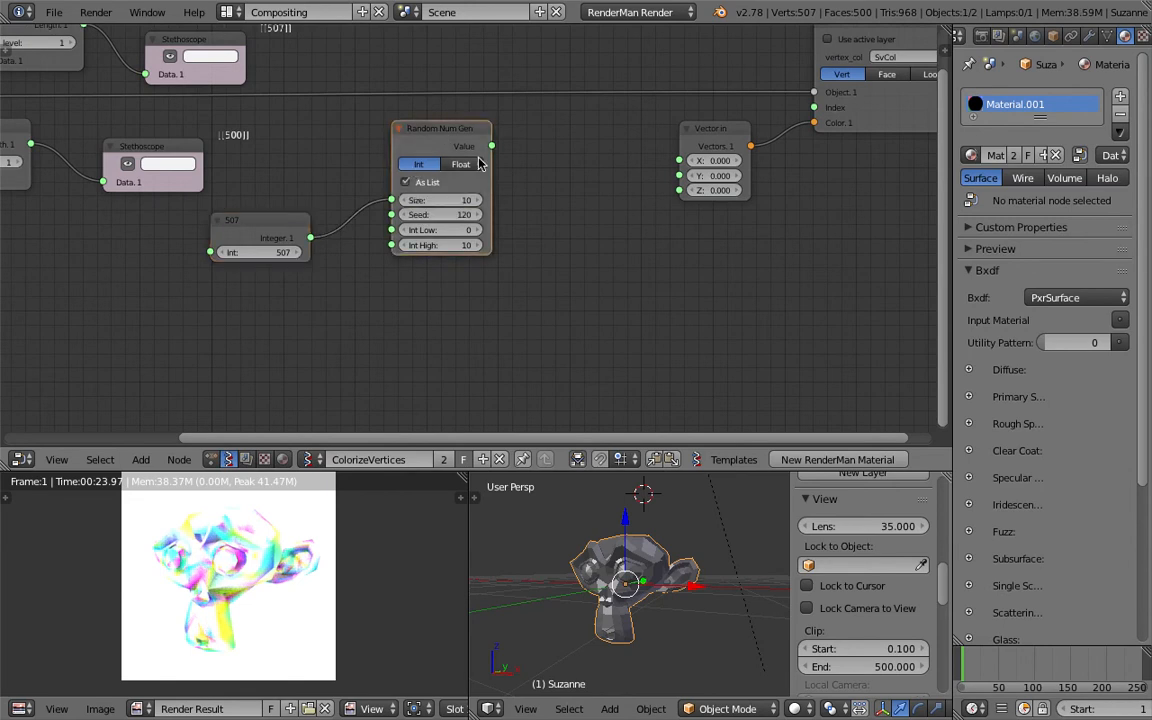
click(575, 269)
drag(522, 306, 513, 309)
drag(310, 237, 598, 320)
key(shift+d)
click(403, 320)
drag(312, 238, 425, 406)
middle_drag(418, 384, 367, 383)
key(ctrl+s)
click(367, 385)
Link the Random Num Gen nodes with Seeds 120, 210 and 320 to Vector in's X, Y and Z and shift the Vertex color node.
drag(440, 146, 628, 160)
drag(574, 251, 406, 339)
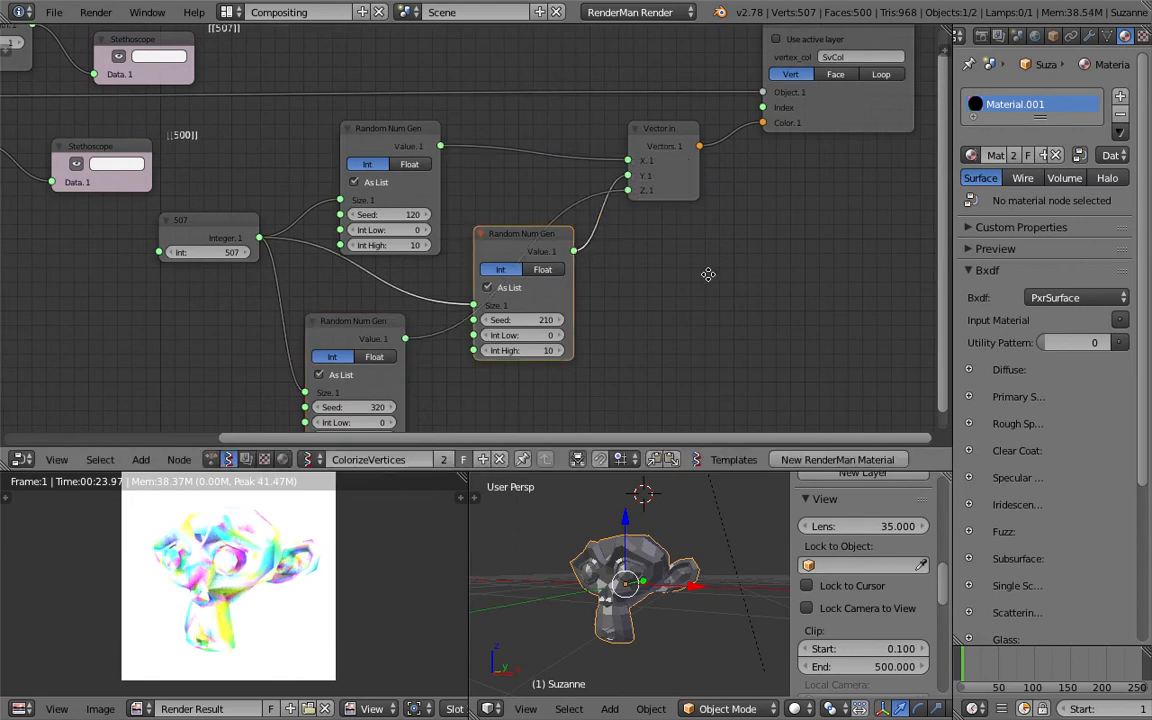
middle_drag(708, 274, 667, 311)
drag(800, 160, 810, 166)
Turn on Use active layer in the Vertex color node and save over the file.
scroll(806, 145, up, 1)
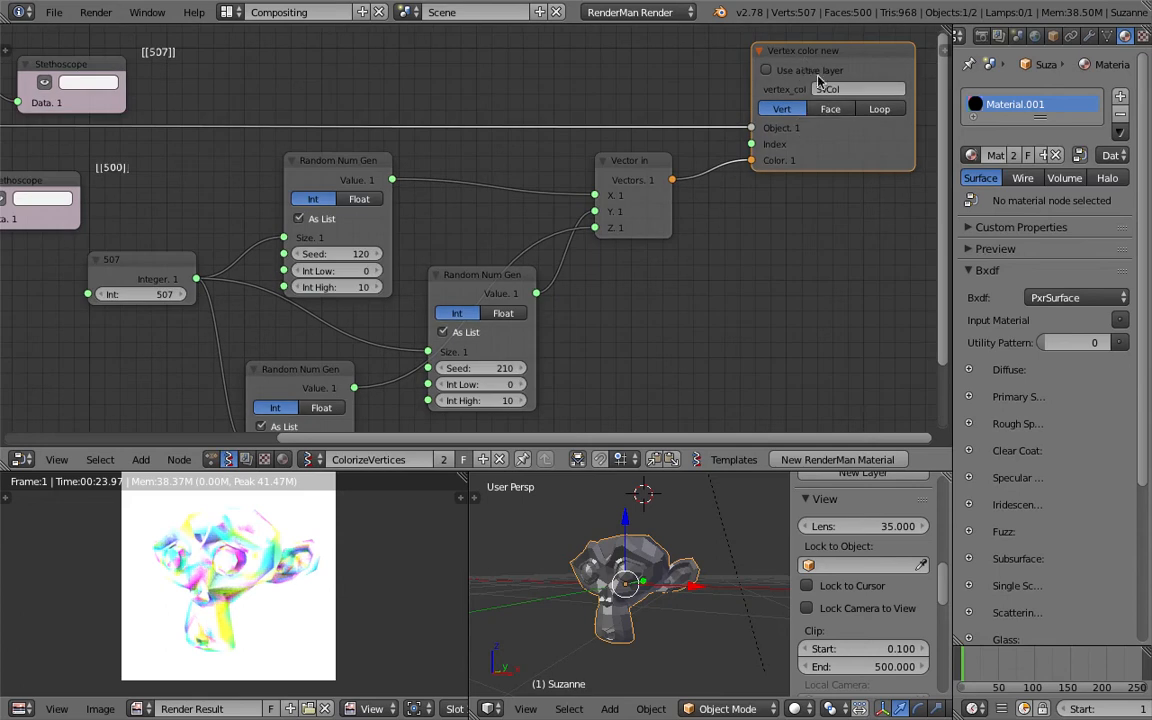
click(803, 72)
key(ctrl+s)
click(812, 79)
scroll(712, 288, down, 1)
middle_drag(712, 290, 738, 230)
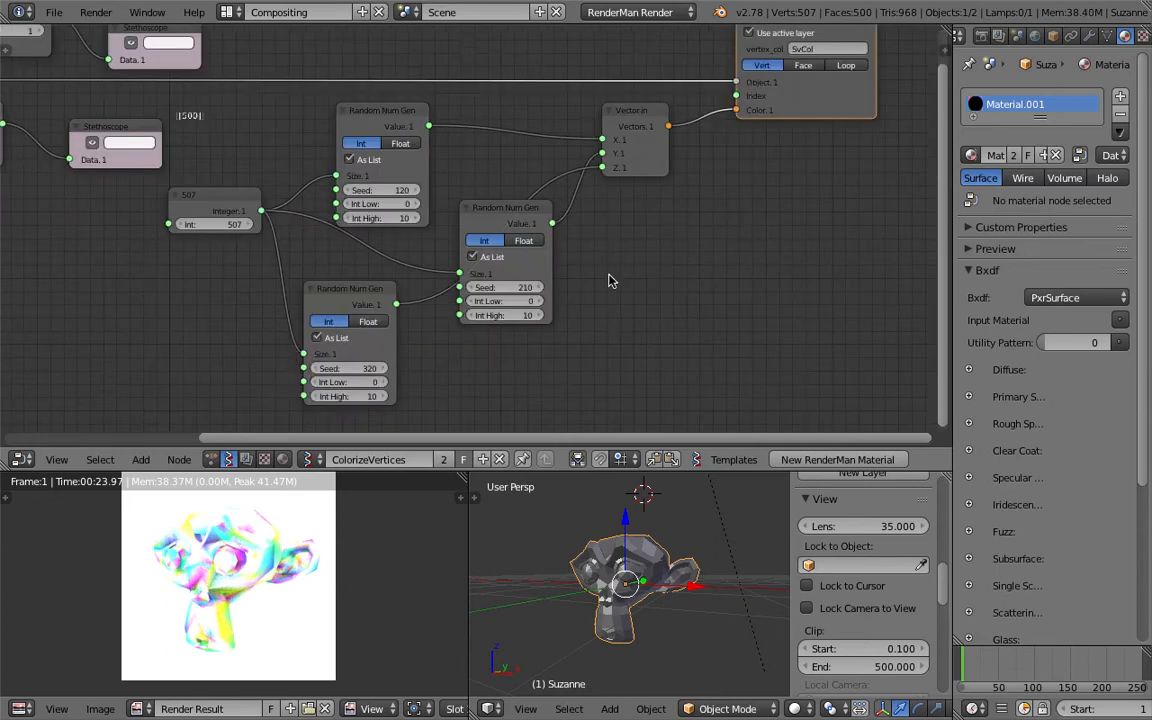
Switch all three Random Num Gen nodes from Int to Float output.
middle_drag(459, 239, 588, 209)
scroll(560, 180, up, 1)
click(530, 108)
click(494, 314)
click(672, 220)
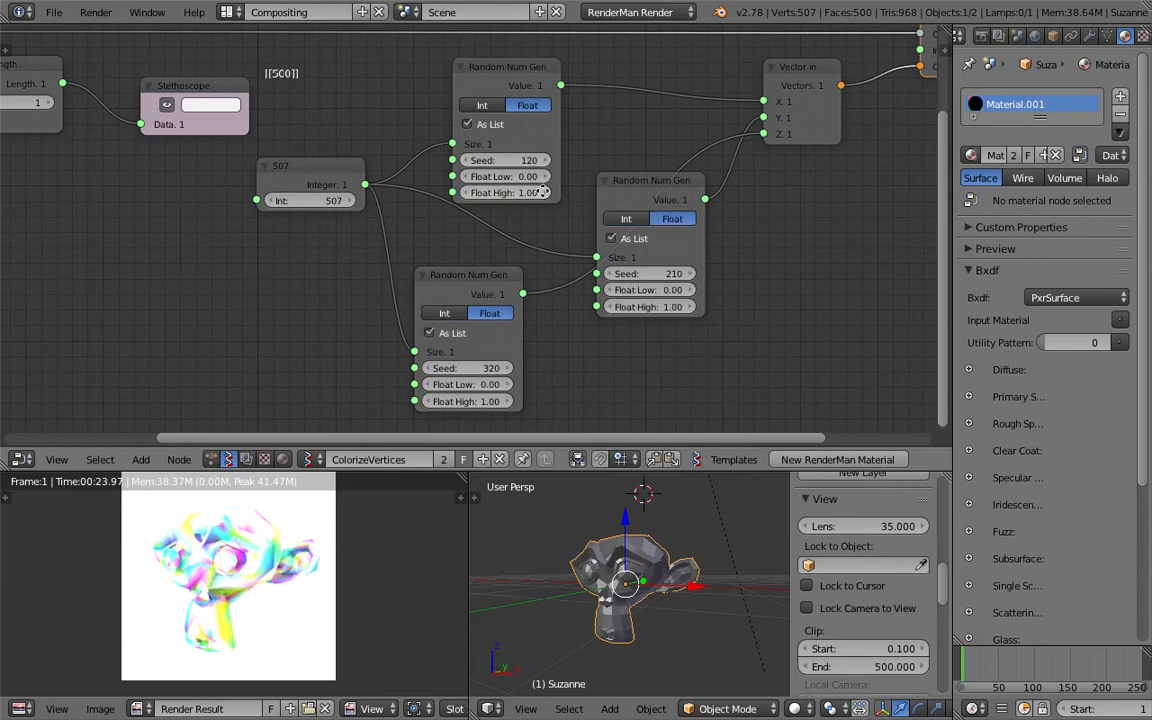
middle_drag(541, 191, 480, 191)
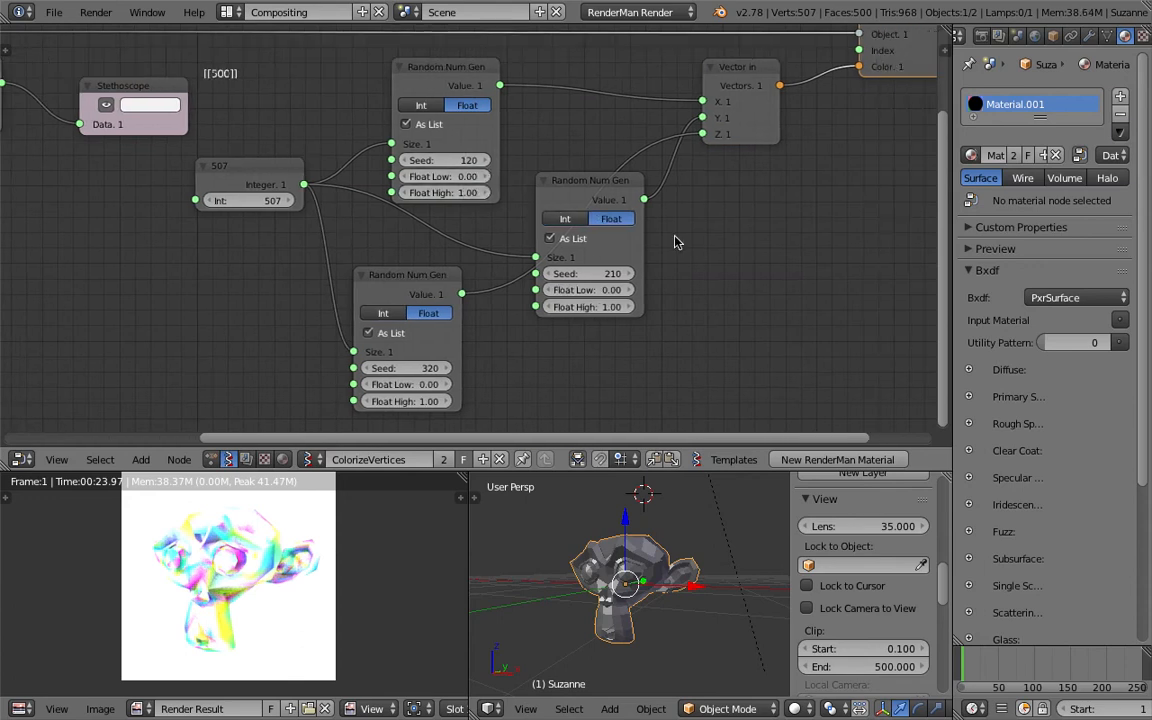
Render an image of the monkey with the three random float colour components.
scroll(688, 243, down, 1)
click(96, 12)
click(98, 33)
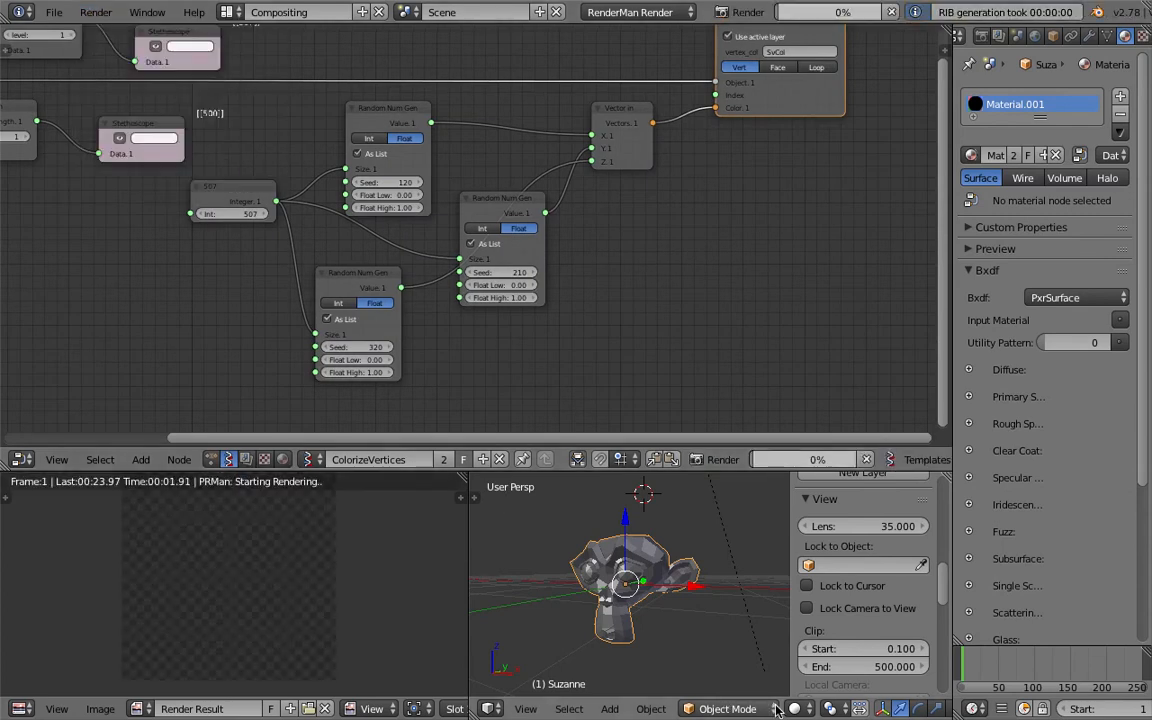
Switch the monkey to Vertex Paint mode and examine its random vertex colours up close.
click(741, 707)
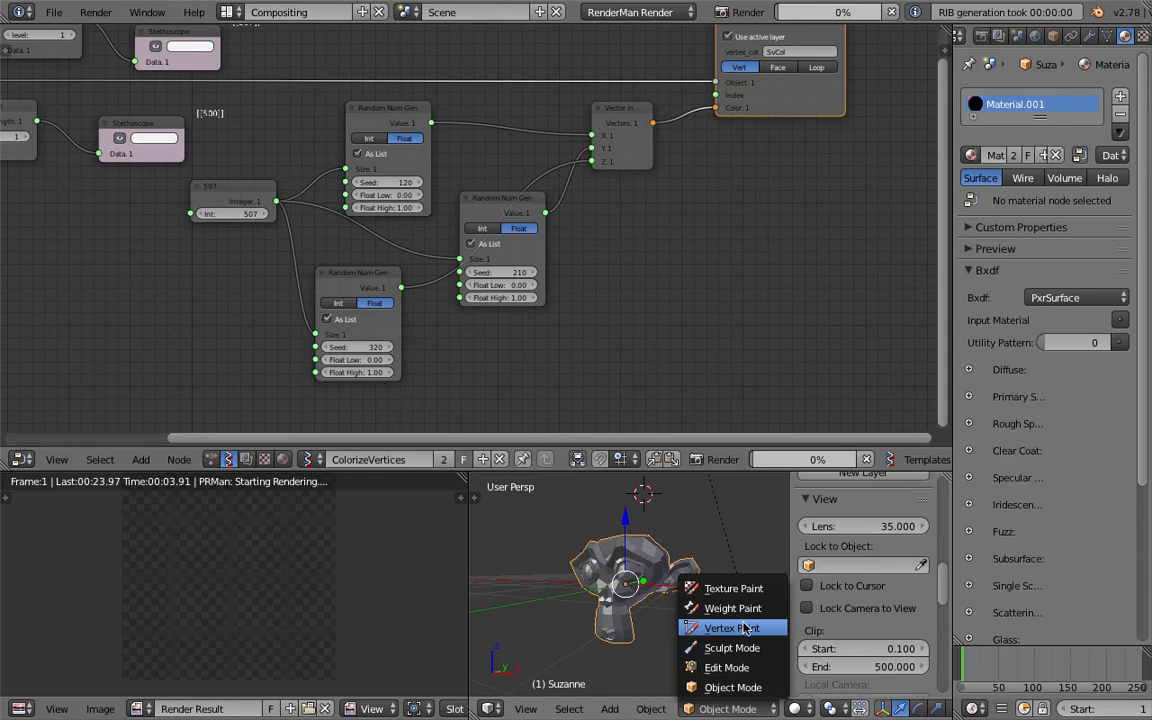
click(744, 628)
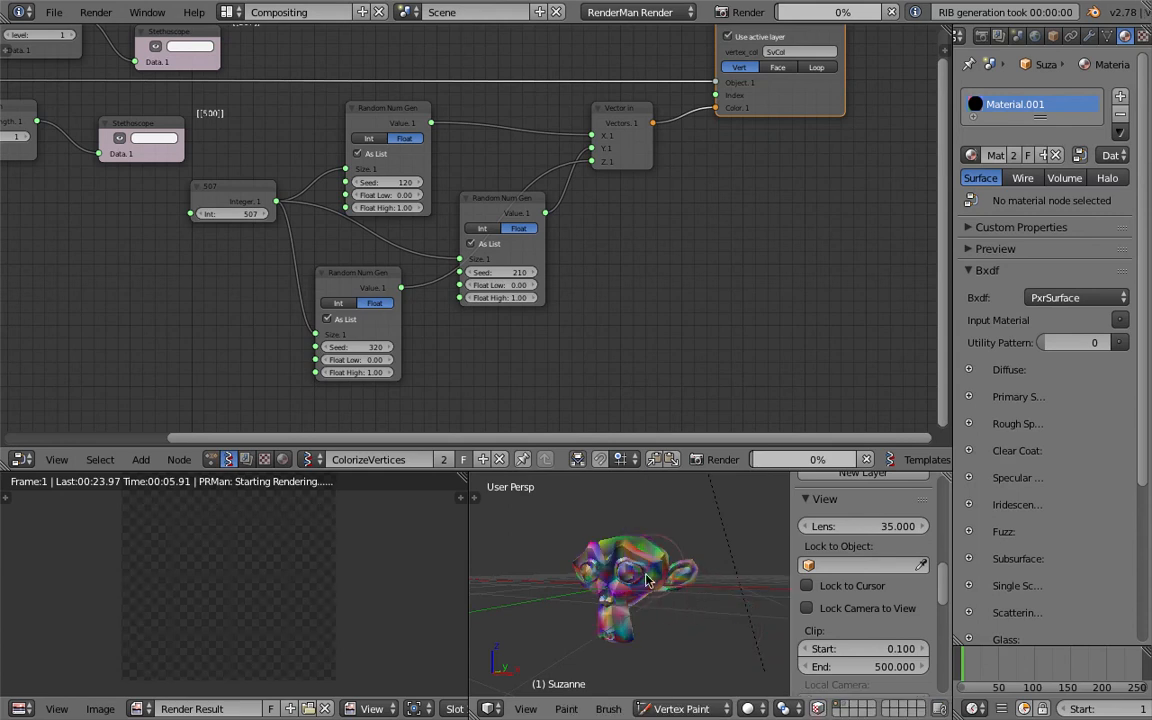
scroll(664, 587, up, 3)
middle_drag(666, 587, 612, 586)
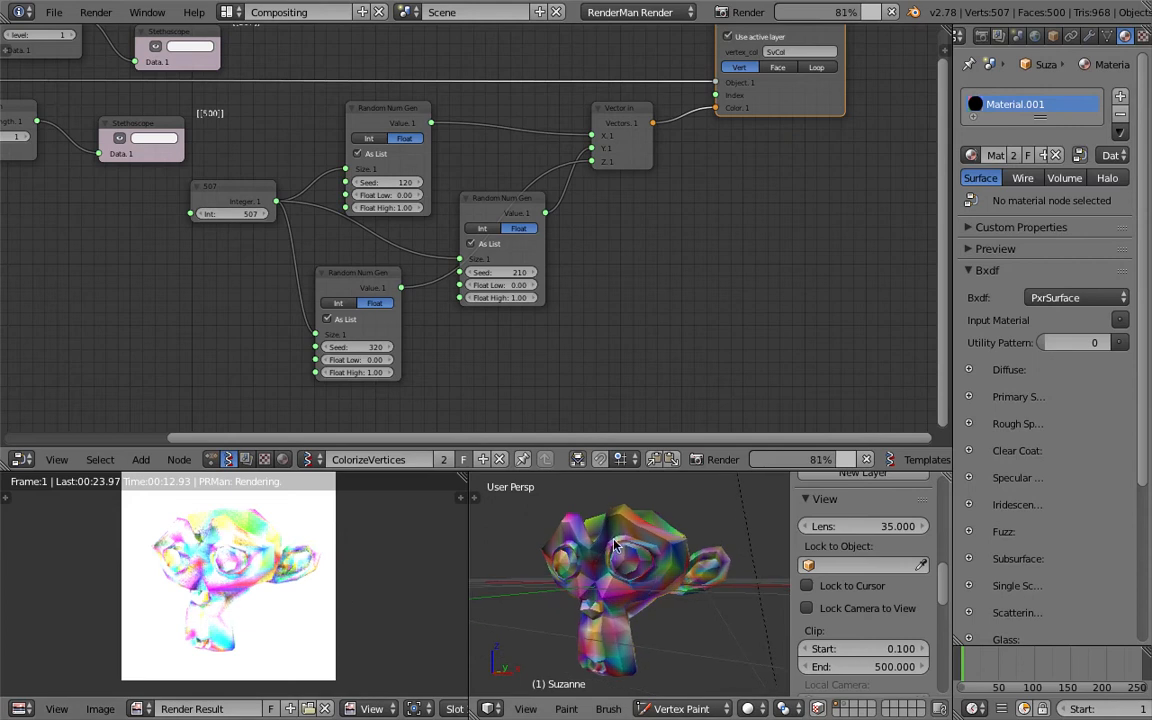
Set the scene's color management exposure to -0.561 and gamma to 1.467 to correct the rendered monkey head.
click(1034, 36)
click(1016, 36)
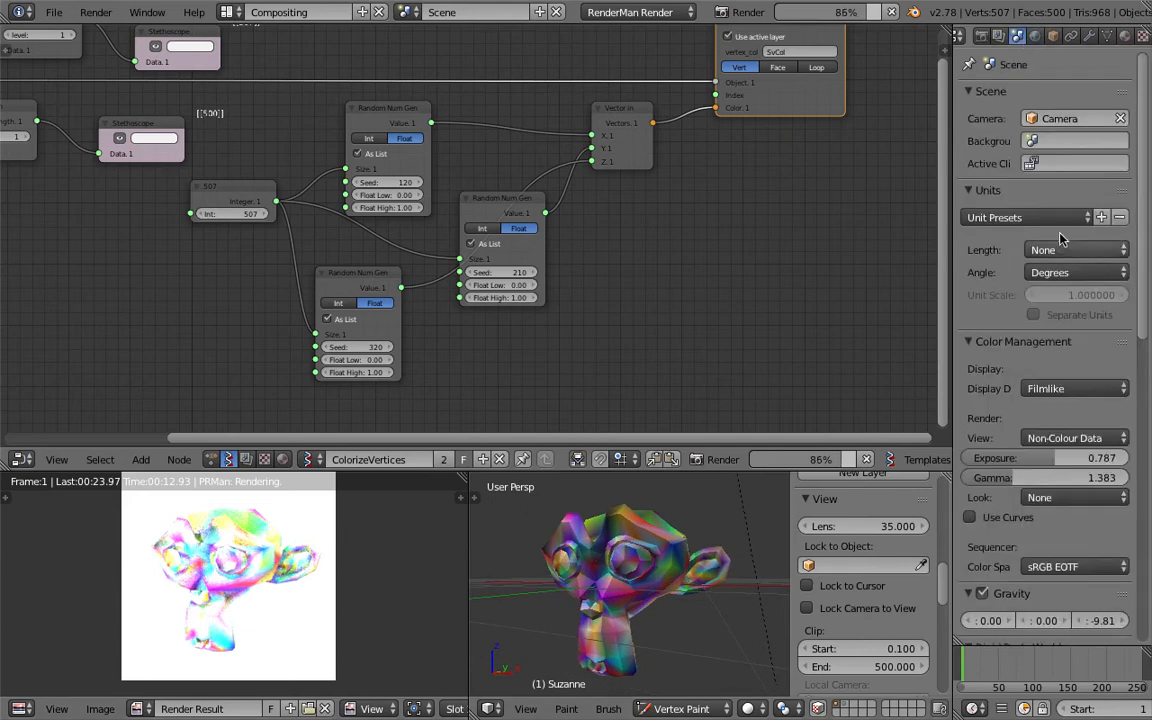
drag(1053, 458, 1042, 458)
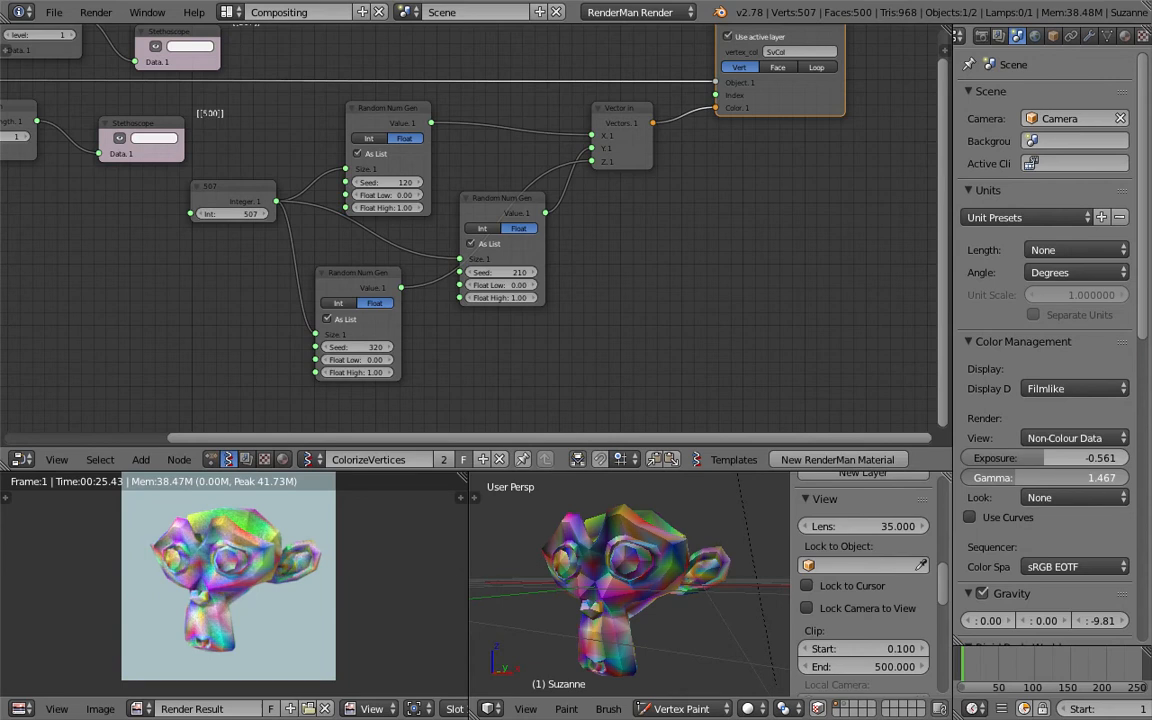
scroll(224, 546, up, 1)
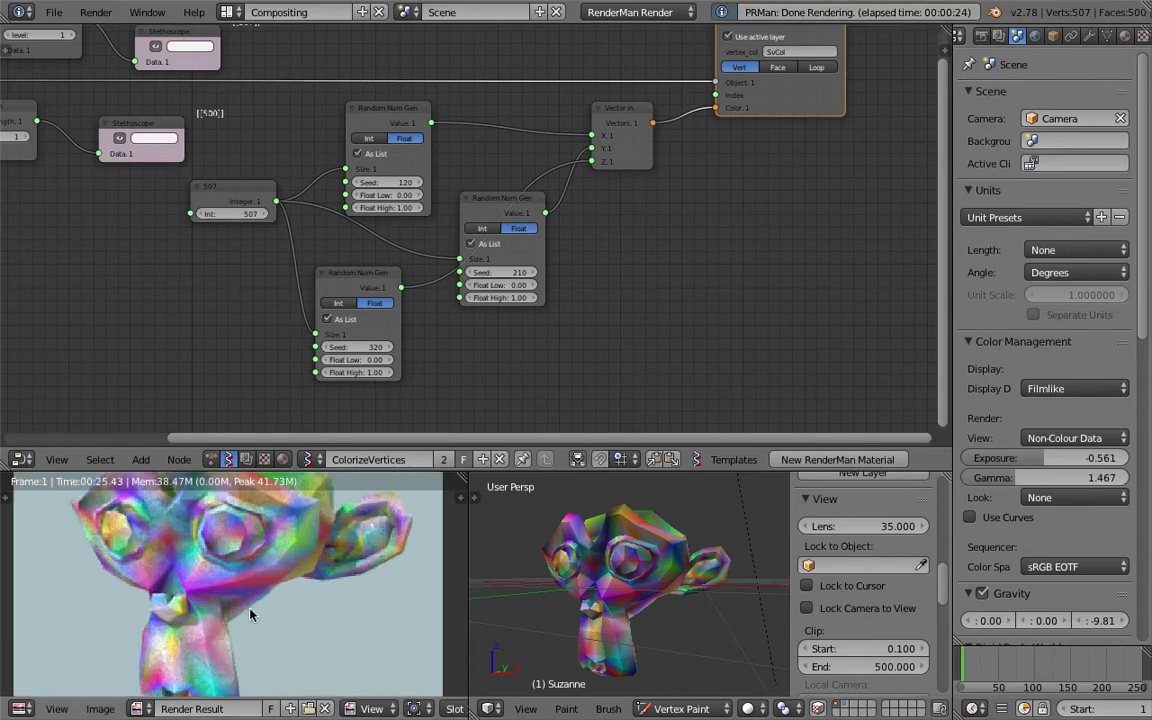
scroll(250, 585, down, 1)
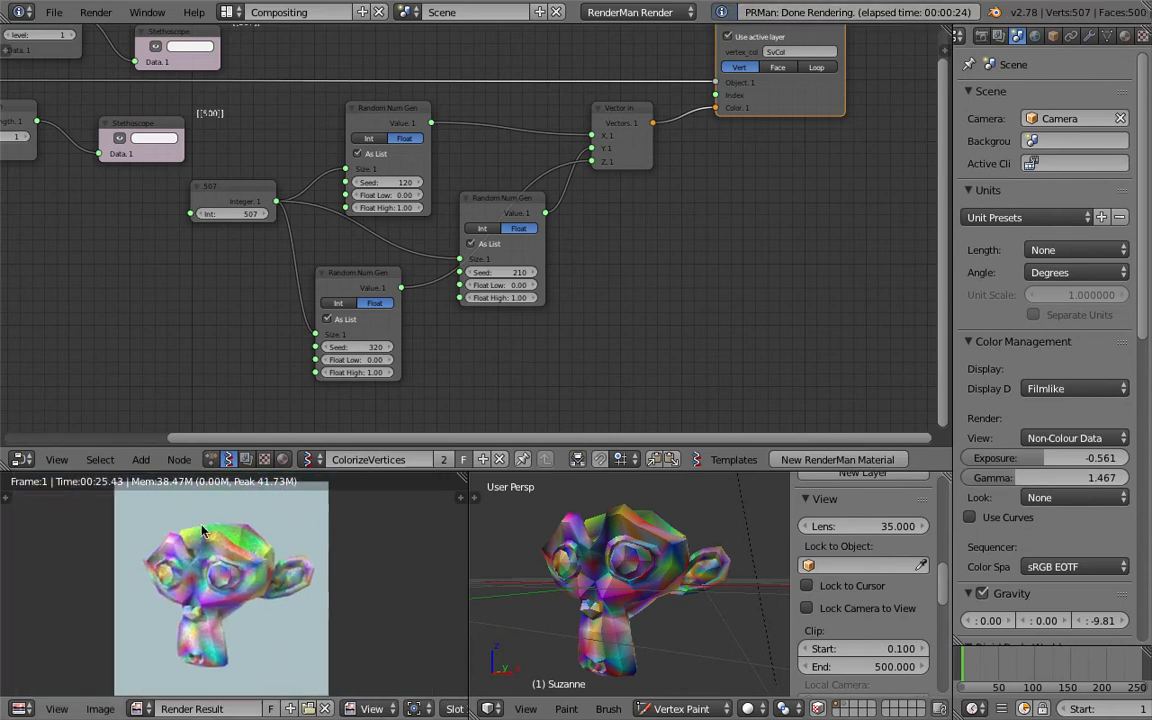
Check the vertex-painted Suzanne from the front in the 3D view and save the file over the existing one.
middle_drag(534, 598, 590, 635)
click(748, 708)
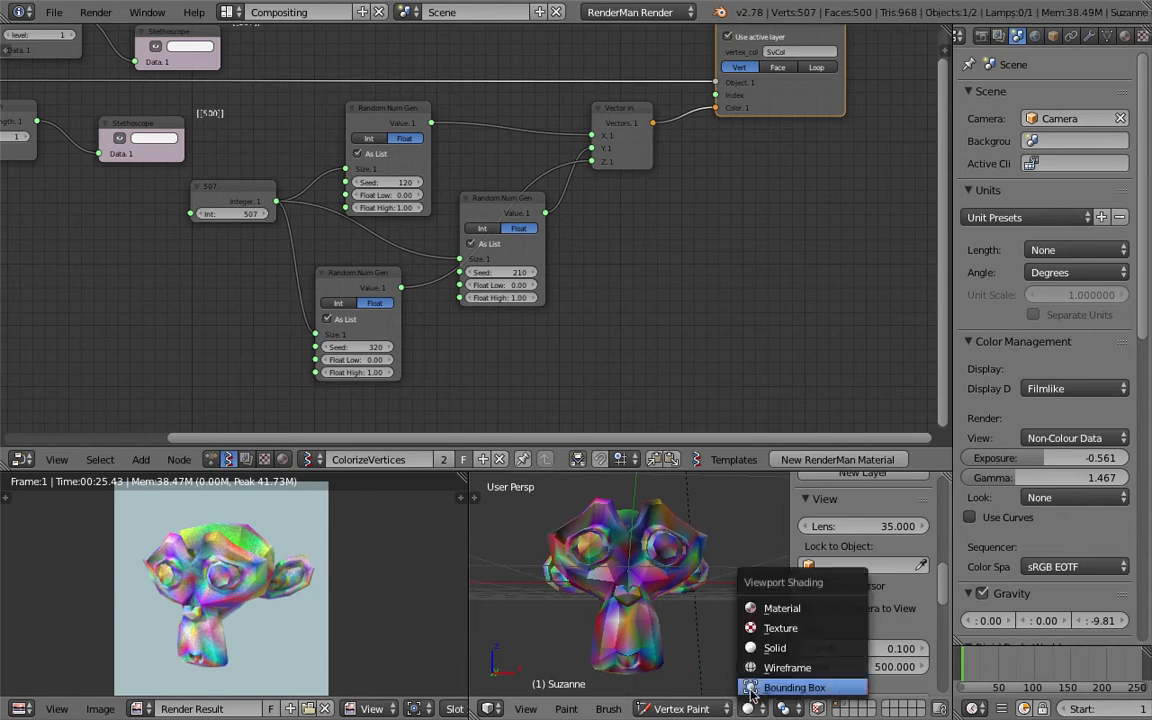
middle_drag(689, 597, 640, 624)
key(ctrl+s)
click(640, 624)
Set the seeds of the three Random Num Gen nodes to 367, 257 and 157.
drag(351, 349, 392, 339)
drag(494, 276, 512, 274)
mouse_move(398, 185)
mouse_down()
mouse_move(428, 184)
mouse_move(397, 208)
mouse_up()
key(Escape)
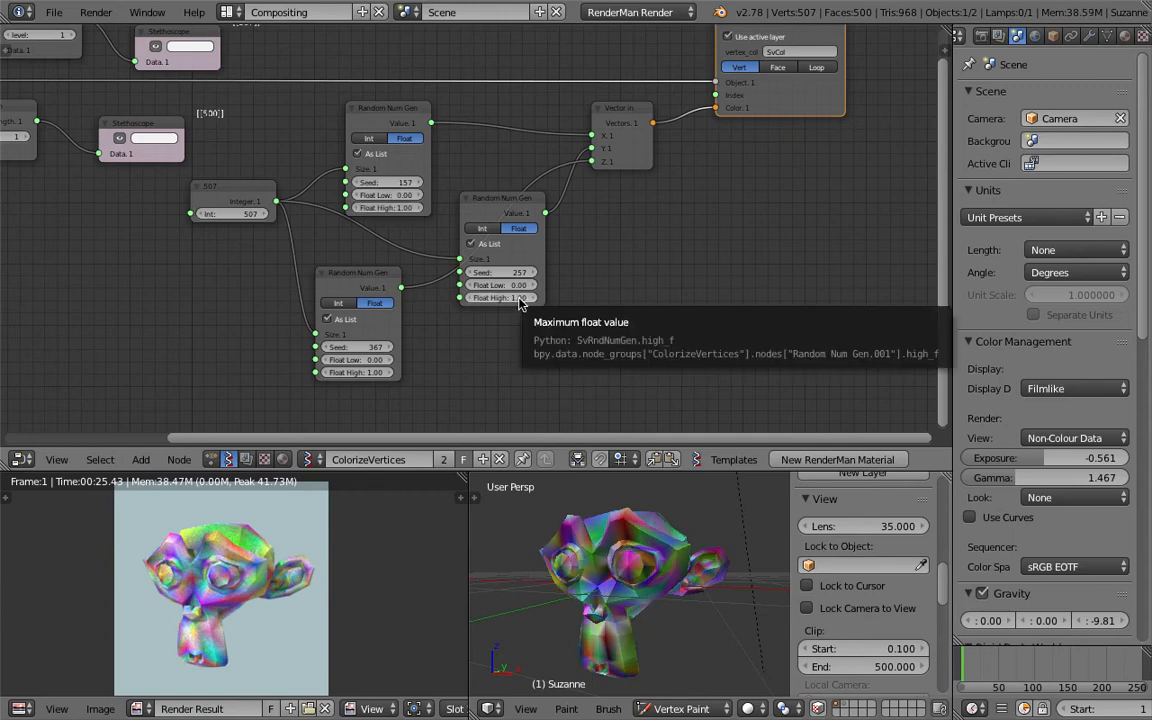
Set Float High to 0.88 on the seed 257 generator and 0.79 on the seed 367 generator, and save the file.
drag(514, 199, 528, 222)
mouse_move(541, 321)
mouse_down()
mouse_move(500, 321)
mouse_move(532, 321)
mouse_up()
drag(391, 374, 373, 373)
mouse_move(388, 208)
mouse_down()
mouse_move(358, 208)
mouse_move(388, 208)
mouse_up()
key(ctrl+s)
click(494, 180)
Move the 507 integer node away from the random number generators and save the file.
ctrl+middle_drag(494, 182, 458, 201)
scroll(452, 204, down, 1)
drag(248, 207, 227, 246)
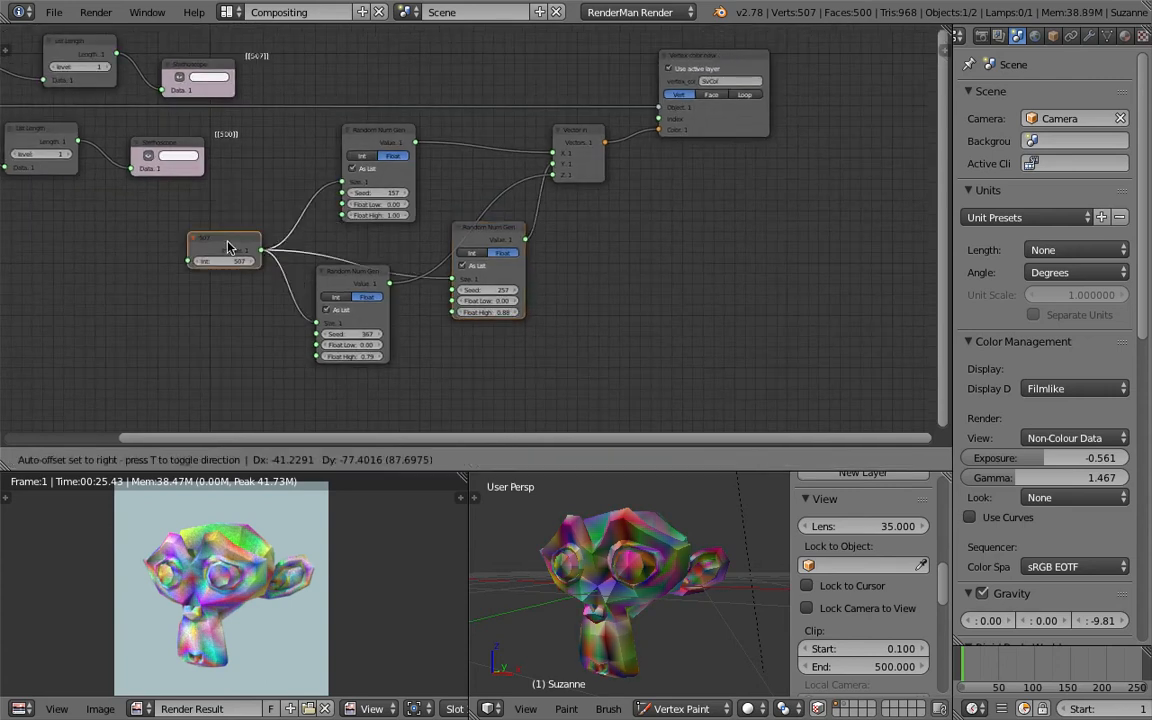
scroll(410, 258, up, 3)
middle_drag(412, 258, 393, 260)
key(ctrl+s)
click(391, 258)
middle_drag(490, 249, 512, 250)
middle_drag(678, 281, 693, 270)
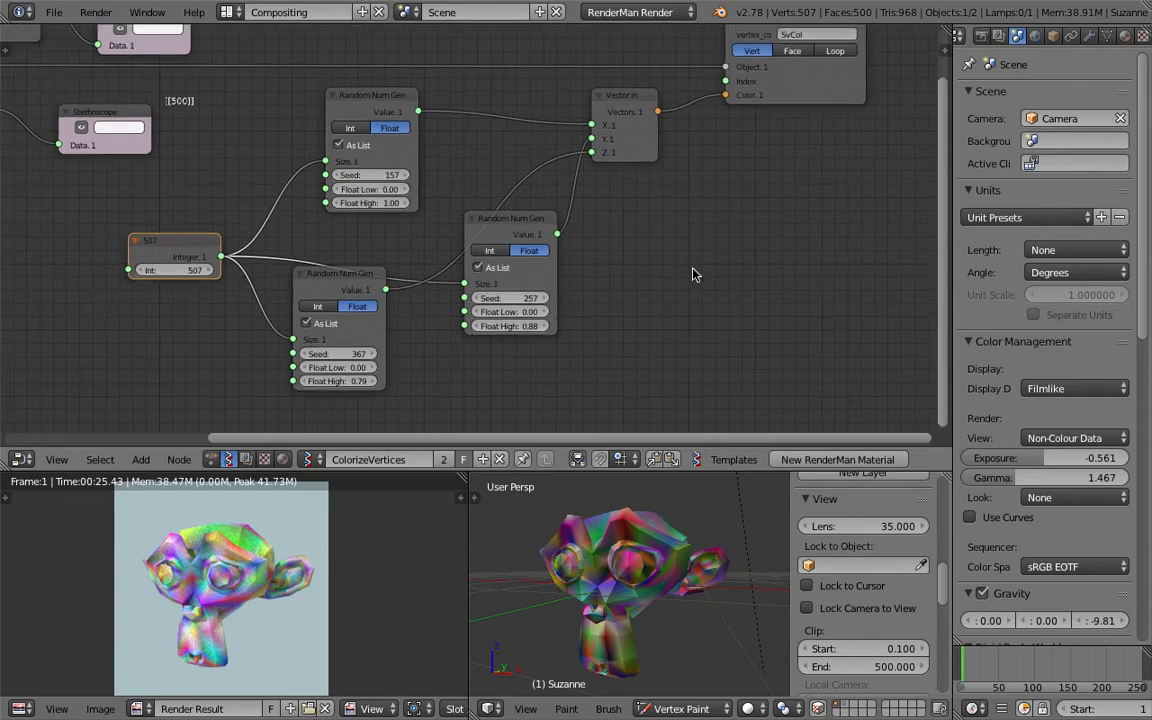
Check for a new Sverchok version, upgrade the add-on and reload the add-ons.
click(940, 51)
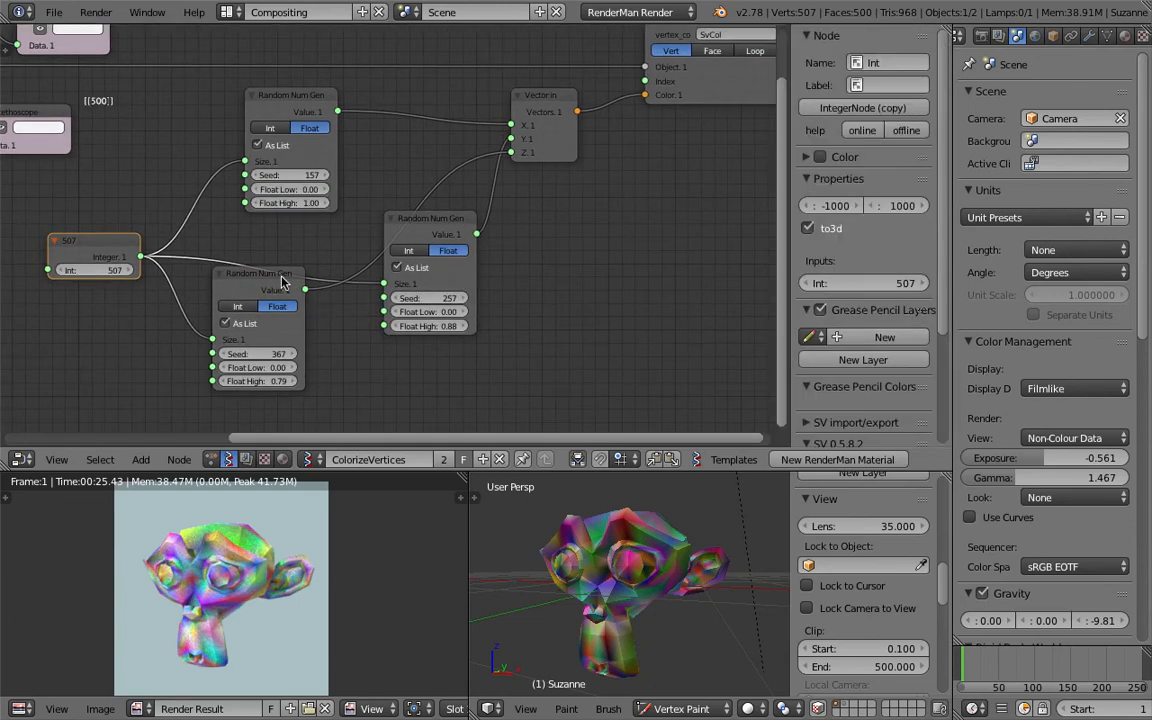
scroll(852, 315, down, 3)
click(855, 300)
click(858, 300)
click(870, 432)
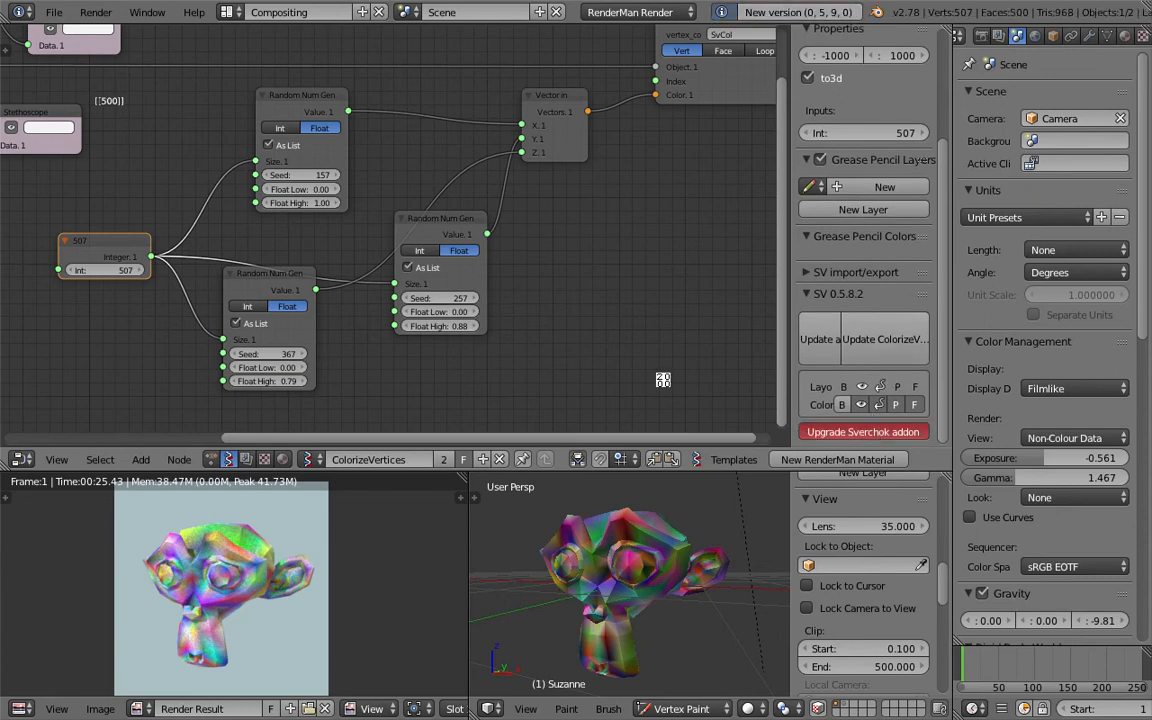
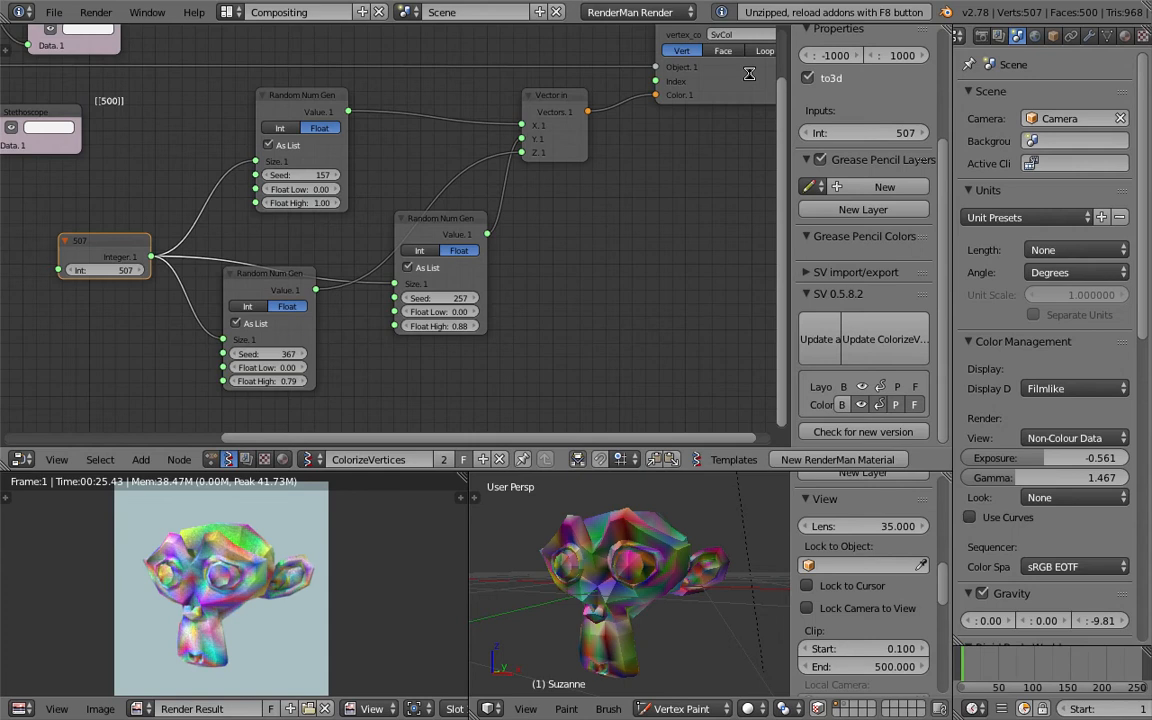
key(F8)
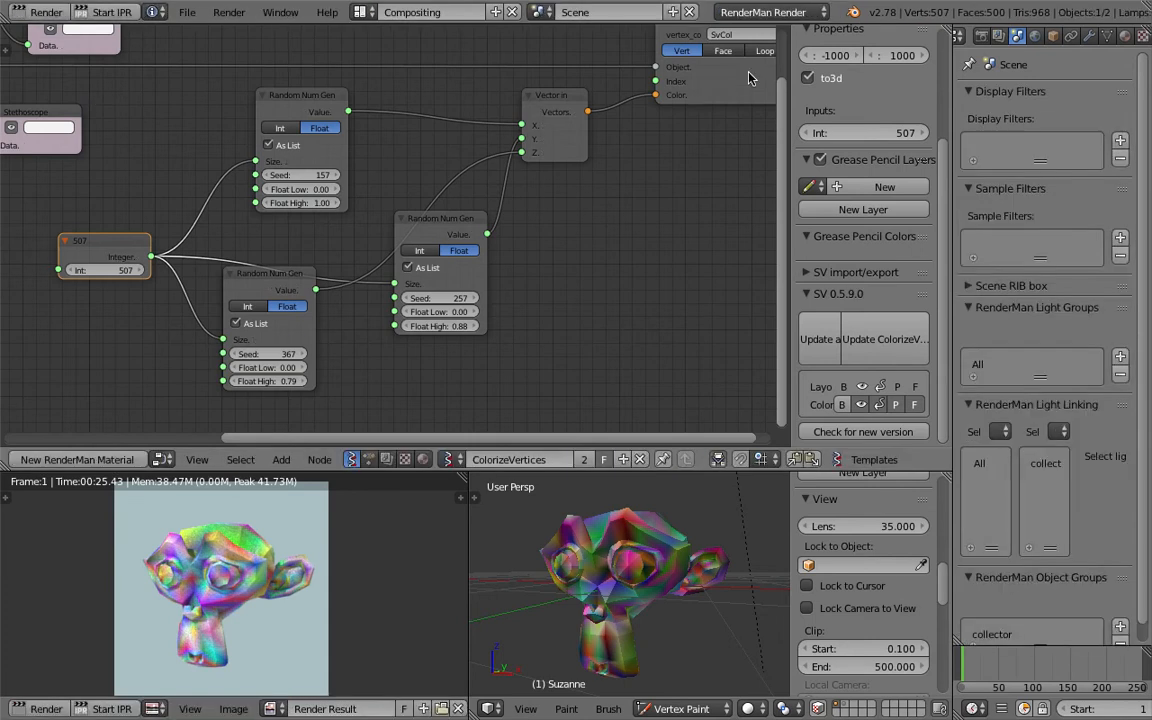
Add a Vector Noise MK2 node beside the random number generators and widen it along with the node sidebar.
middle_drag(628, 263, 610, 236)
key(shift+a)
click(596, 247)
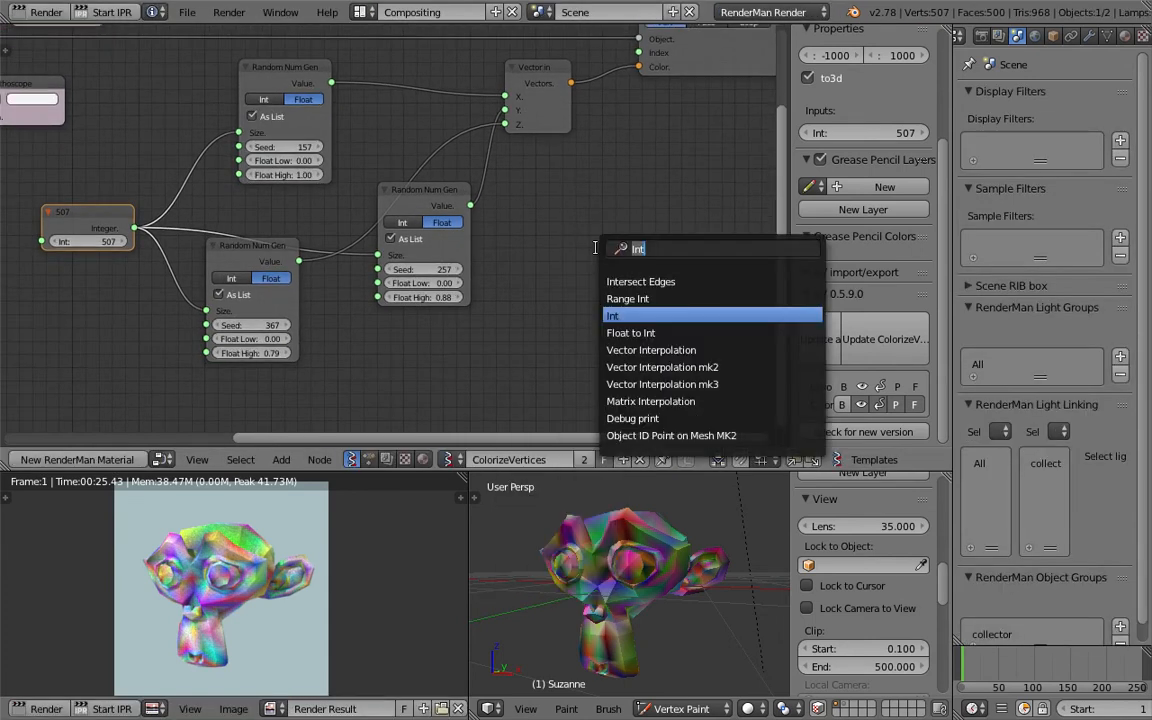
text(noise)
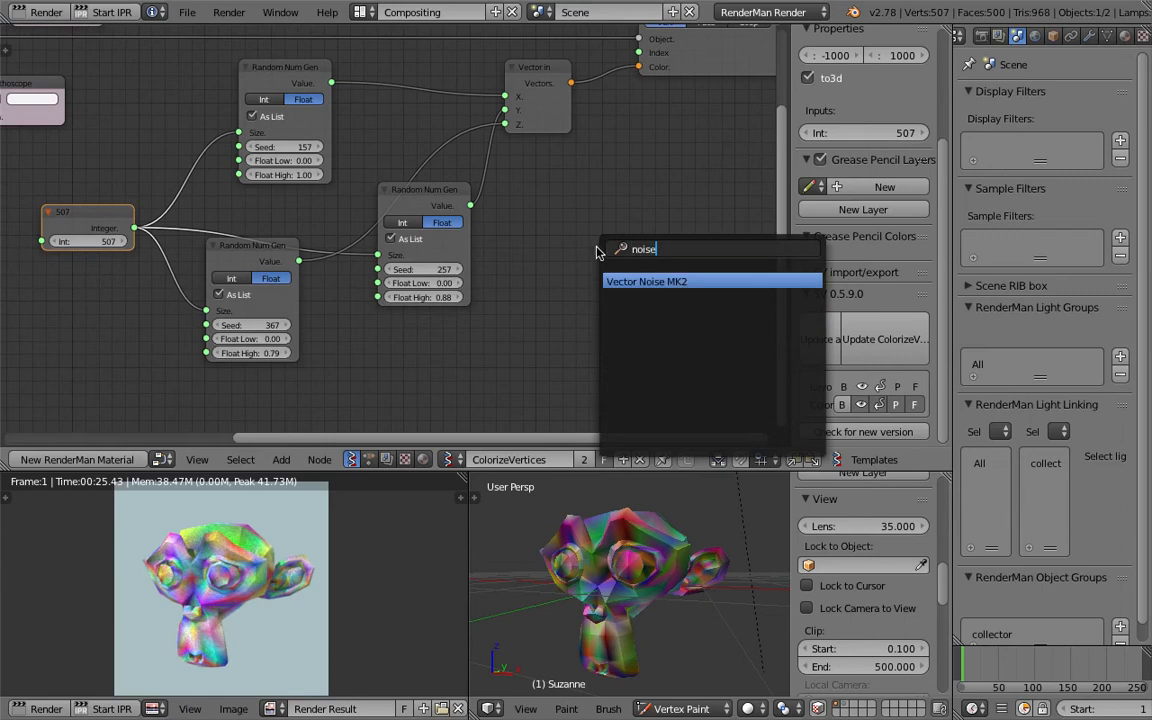
key(Return)
click(576, 261)
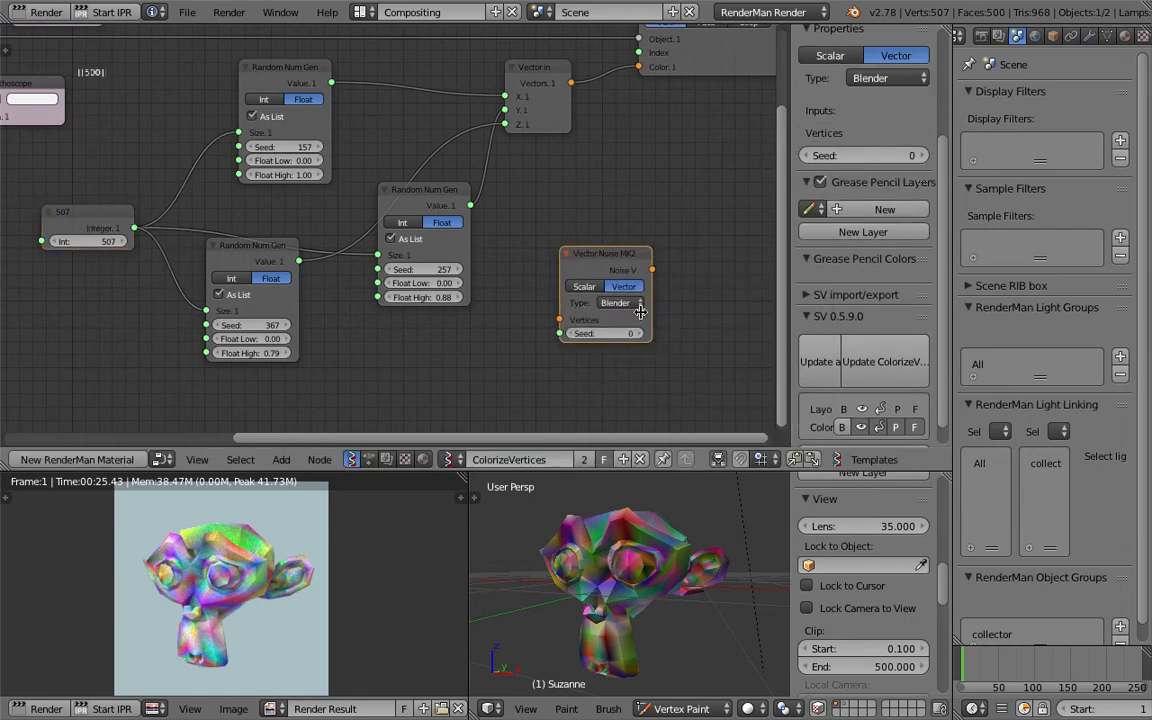
drag(649, 311, 673, 310)
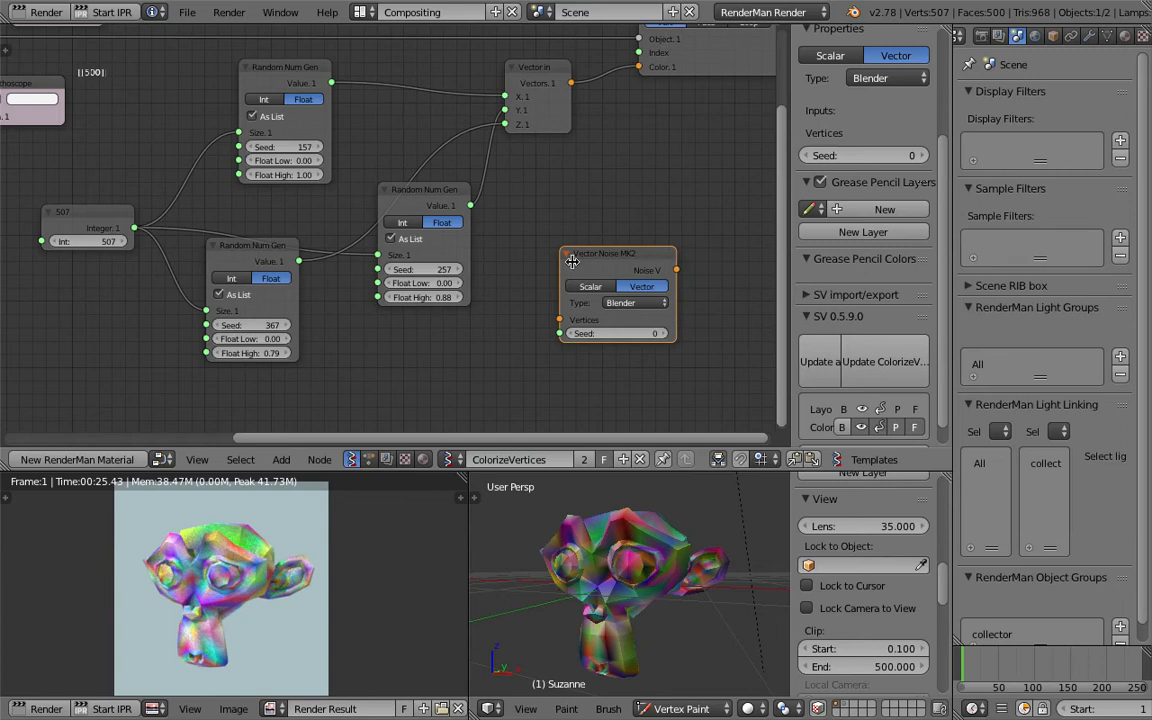
drag(797, 251, 813, 251)
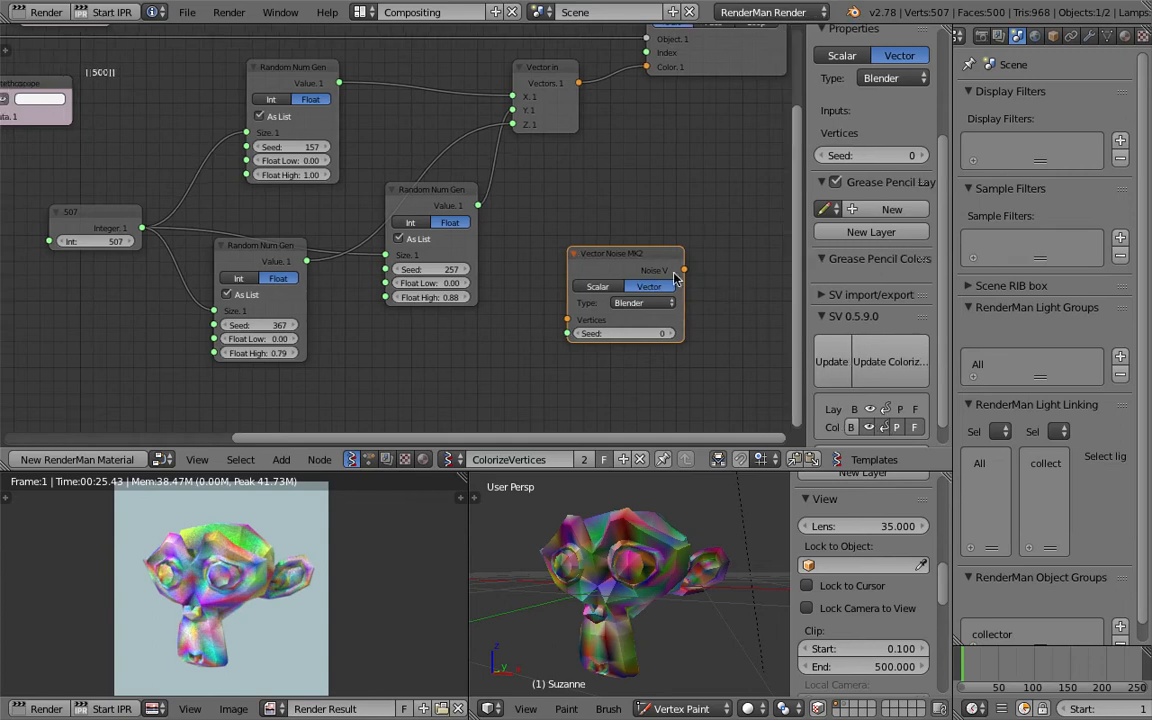
drag(645, 268, 629, 263)
Set the Vector Noise MK2 node's noise type to Voronoi_F3.
middle_drag(606, 319, 584, 303)
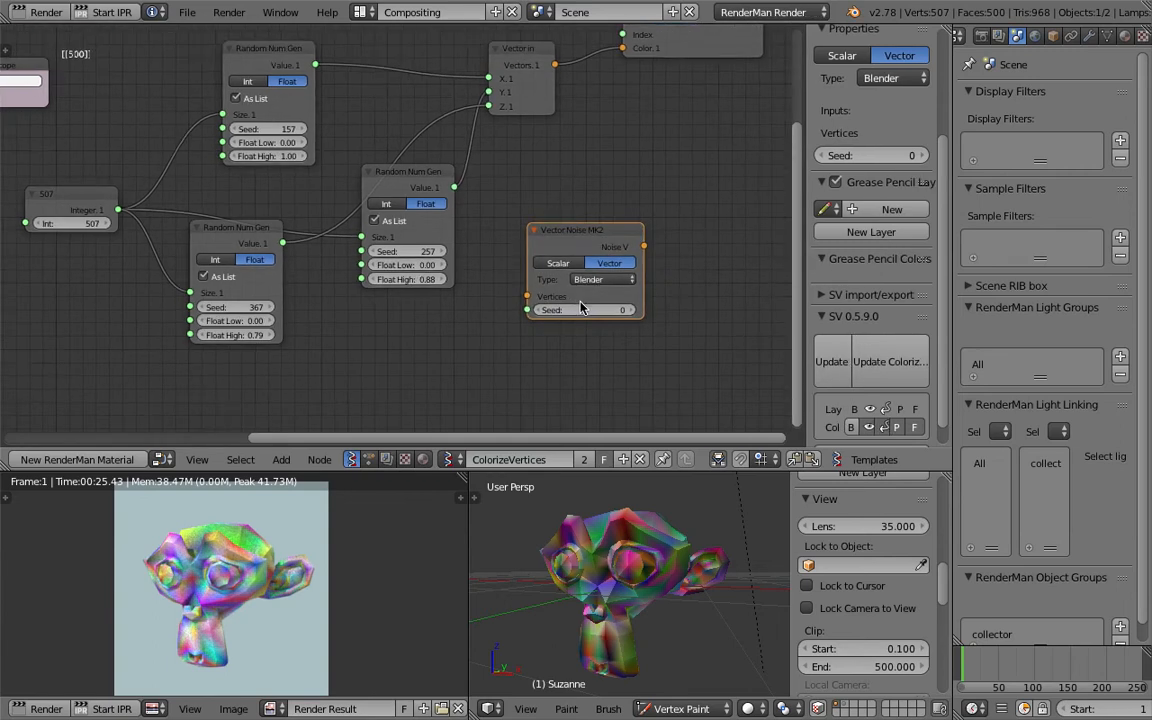
scroll(581, 303, up, 1)
click(620, 283)
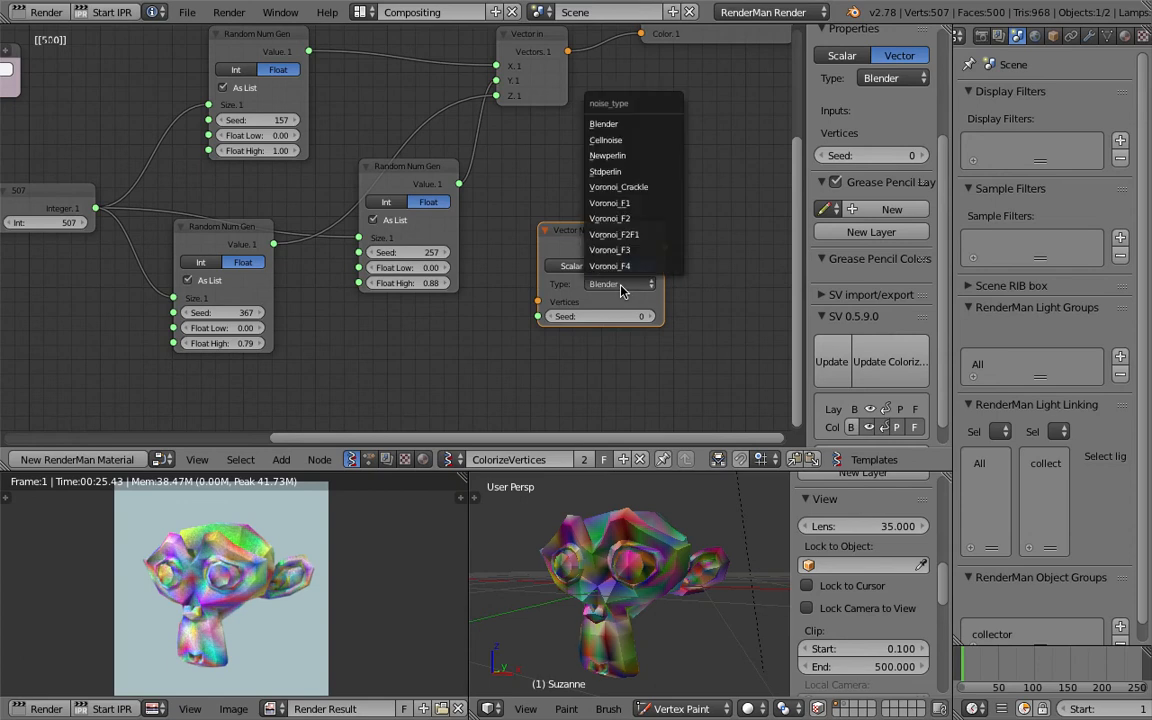
click(600, 238)
middle_drag(646, 390, 627, 379)
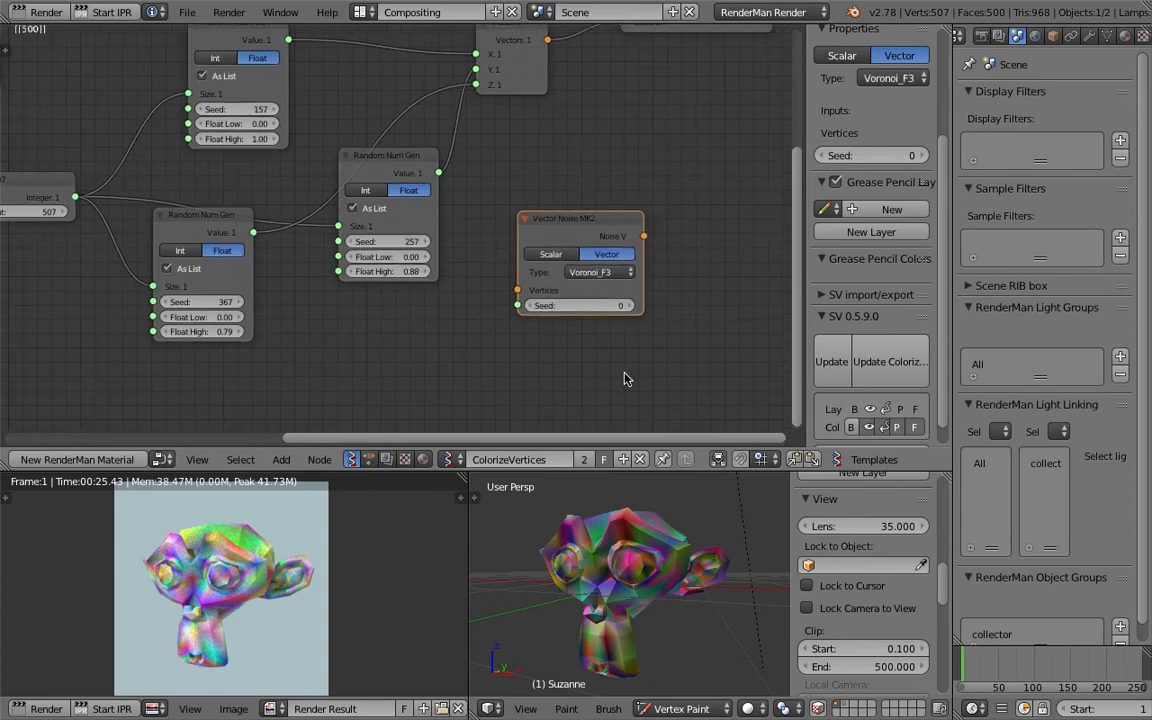
Add a Line node below the random number generators and set its vertex count to 507.
scroll(578, 245, down, 1)
middle_drag(579, 236, 609, 268)
mouse_move(610, 271)
mouse_down()
mouse_move(585, 258)
mouse_move(610, 262)
mouse_up()
scroll(521, 303, down, 1)
middle_drag(521, 303, 548, 250)
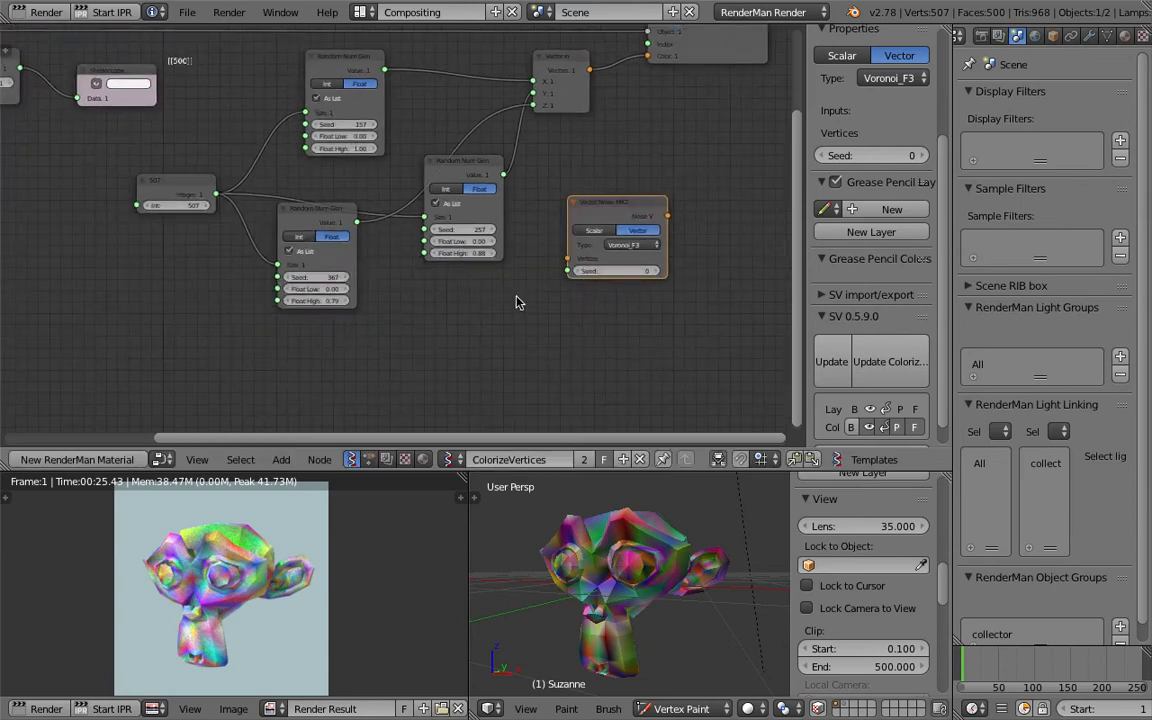
key(space)
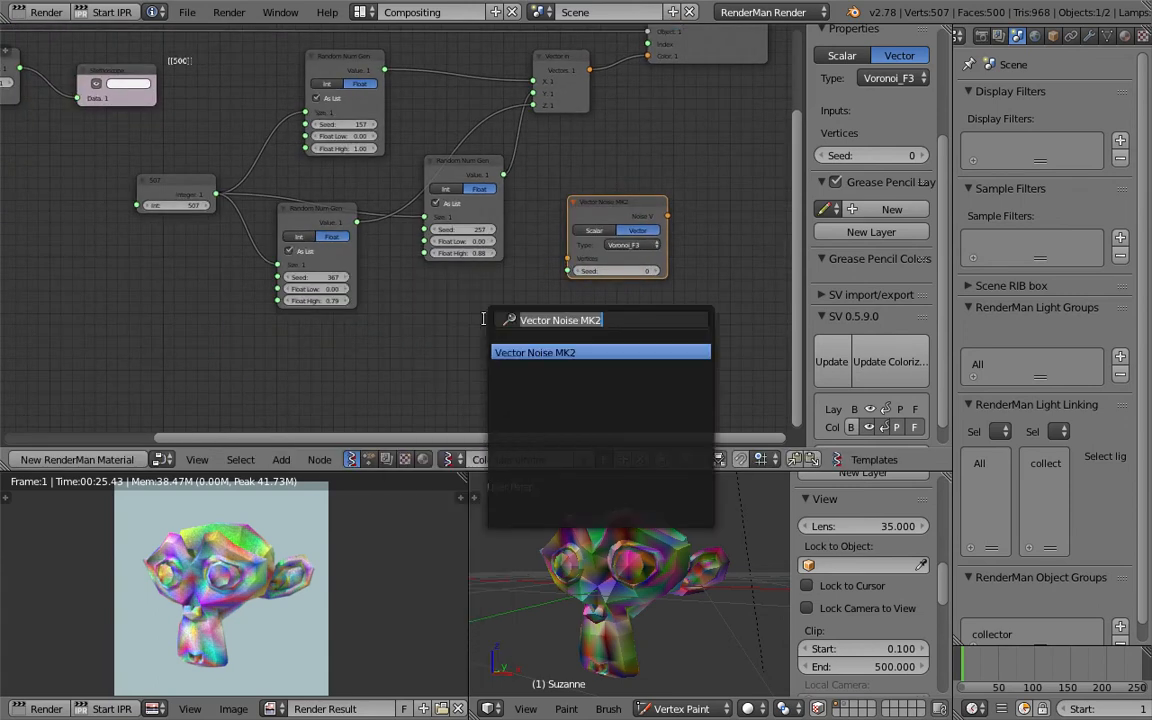
text(line)
key(Return)
click(417, 323)
scroll(417, 323, up, 1)
click(449, 372)
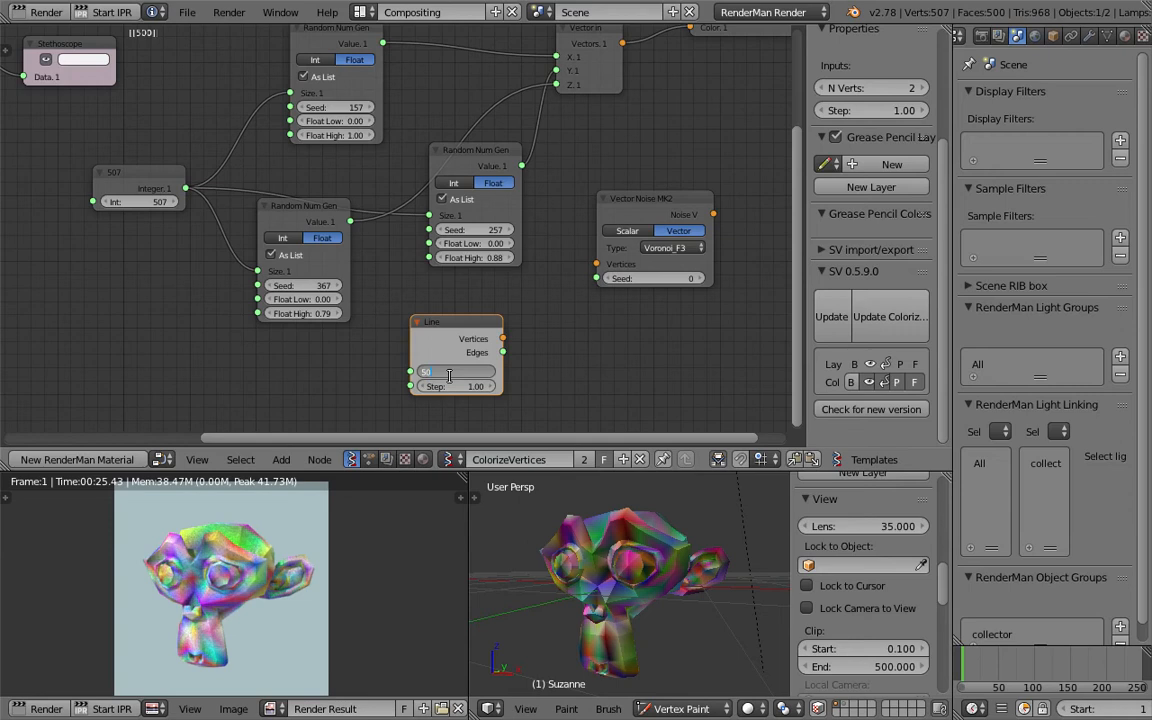
key(Return)
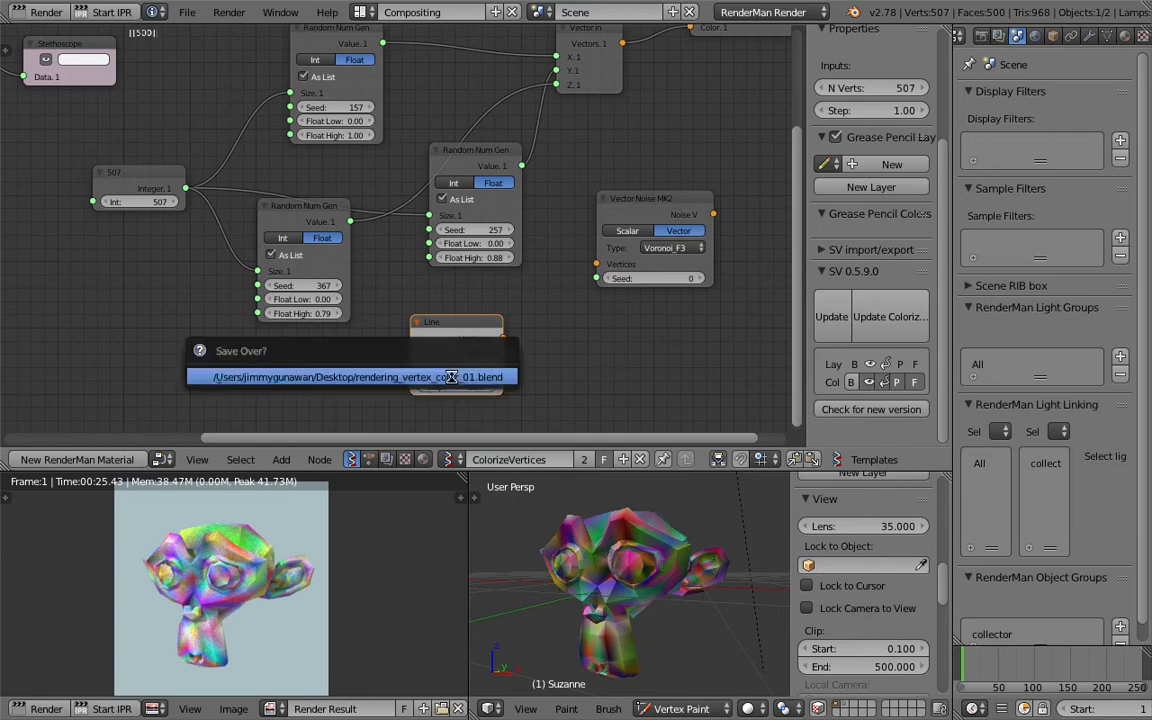
Connect the Line node's Vertices output to the Vertices input of the Vector Noise MK2 node and save the file.
drag(503, 338, 597, 265)
middle_drag(582, 213, 502, 250)
scroll(499, 257, down, 1)
key(ctrl+s)
click(499, 260)
Set the Vector Noise MK2 seed to 77 and its noise type to Stdperlin.
drag(568, 312, 650, 316)
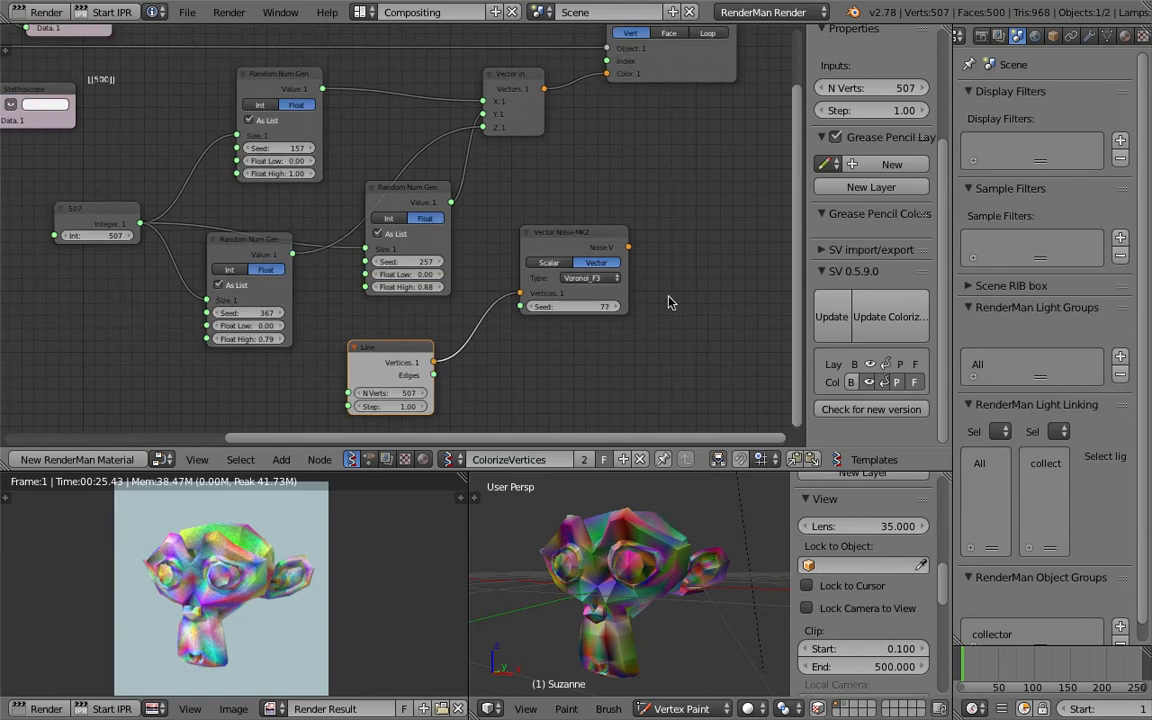
click(590, 278)
click(603, 183)
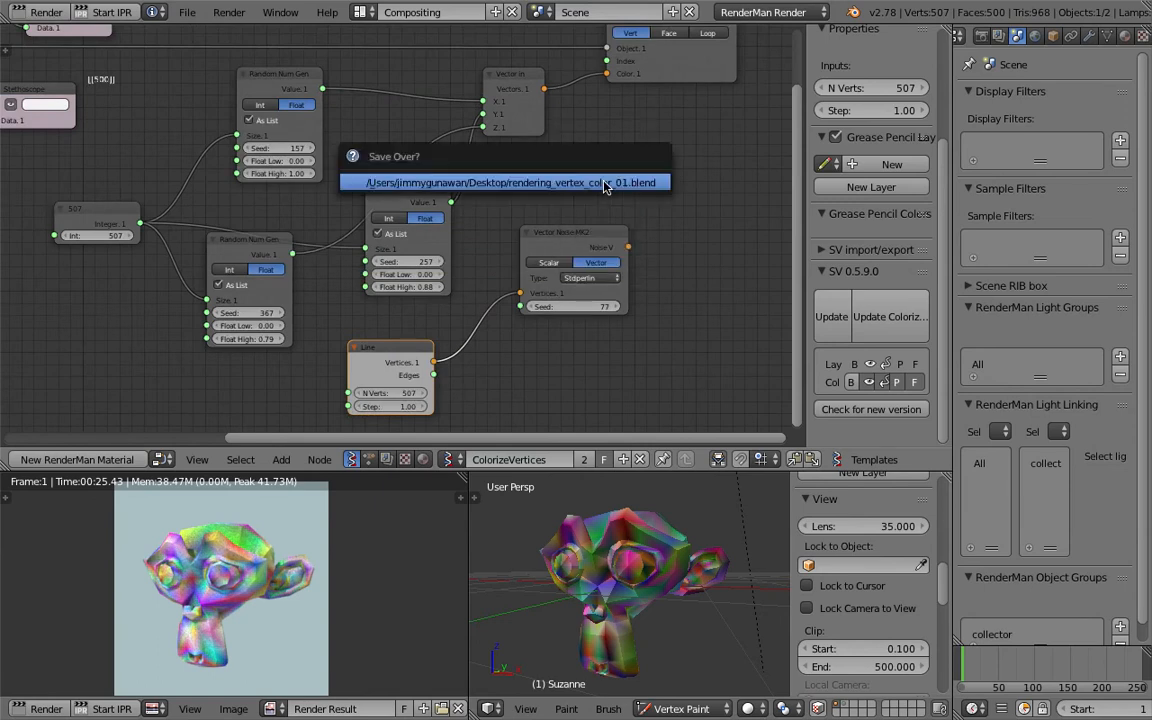
Connect the Vector Noise MK2 output to the vertex color node's Color input, set the Line step to 0.70, and save.
drag(628, 245, 655, 241)
drag(618, 155, 606, 73)
middle_drag(614, 357, 572, 331)
scroll(568, 332, up, 1)
drag(364, 397, 331, 397)
key(ctrl+s)
click(363, 397)
Set the Vector Noise MK2 seed to 127 and its noise type to Cellnoise.
drag(557, 289, 652, 289)
click(573, 254)
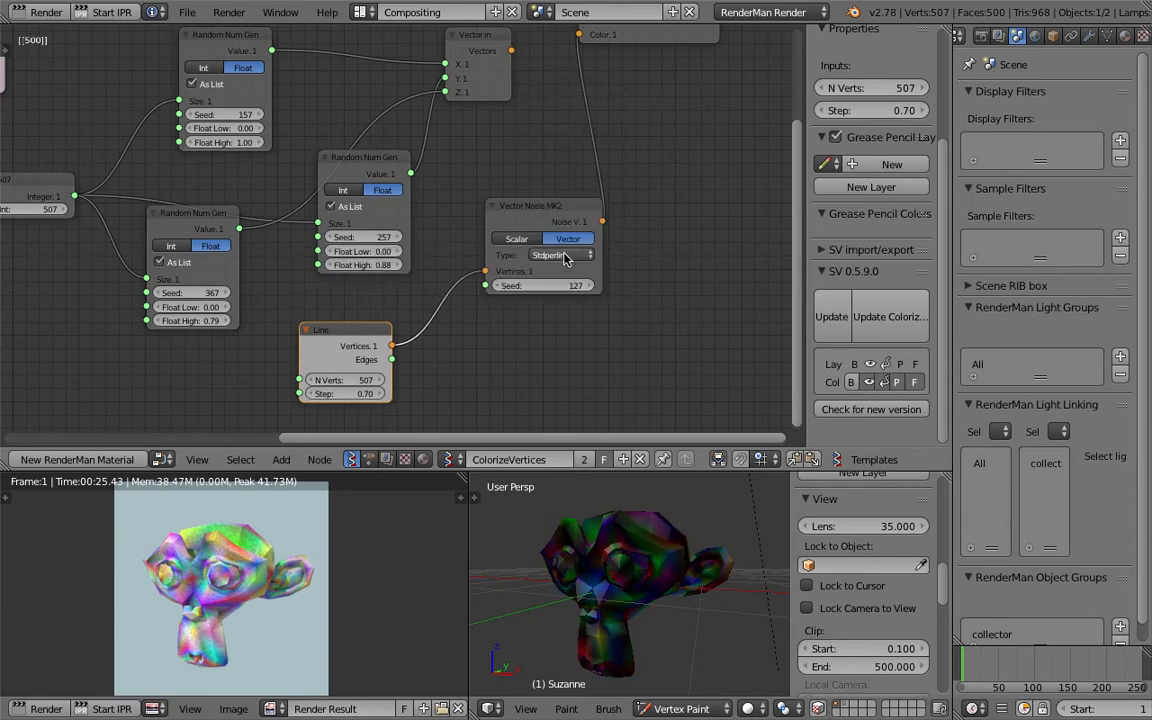
click(567, 264)
click(548, 118)
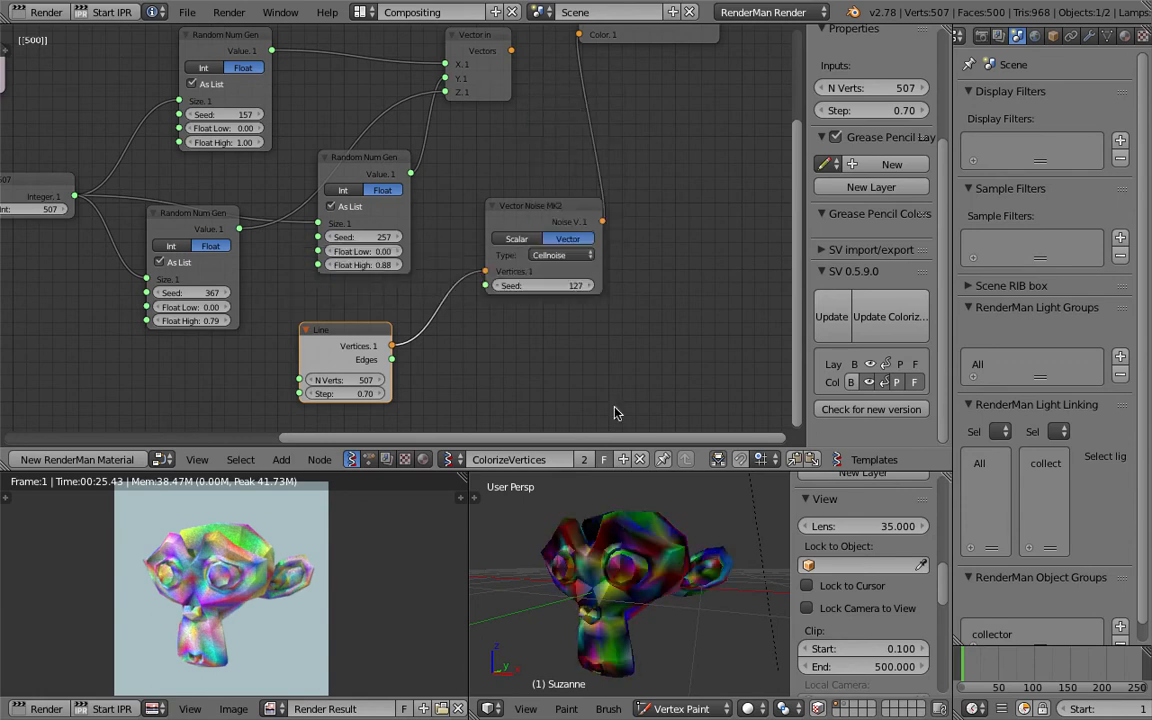
Set the Line node's step to 1.09 and save the file.
drag(360, 393, 415, 393)
middle_drag(694, 576, 638, 507)
key(ctrl+s)
click(692, 563)
Move the Vertex color new node clear of the noise node and switch its coloring mode to Face.
scroll(645, 436, down, 1)
scroll(632, 195, down, 1)
middle_drag(628, 207, 551, 263)
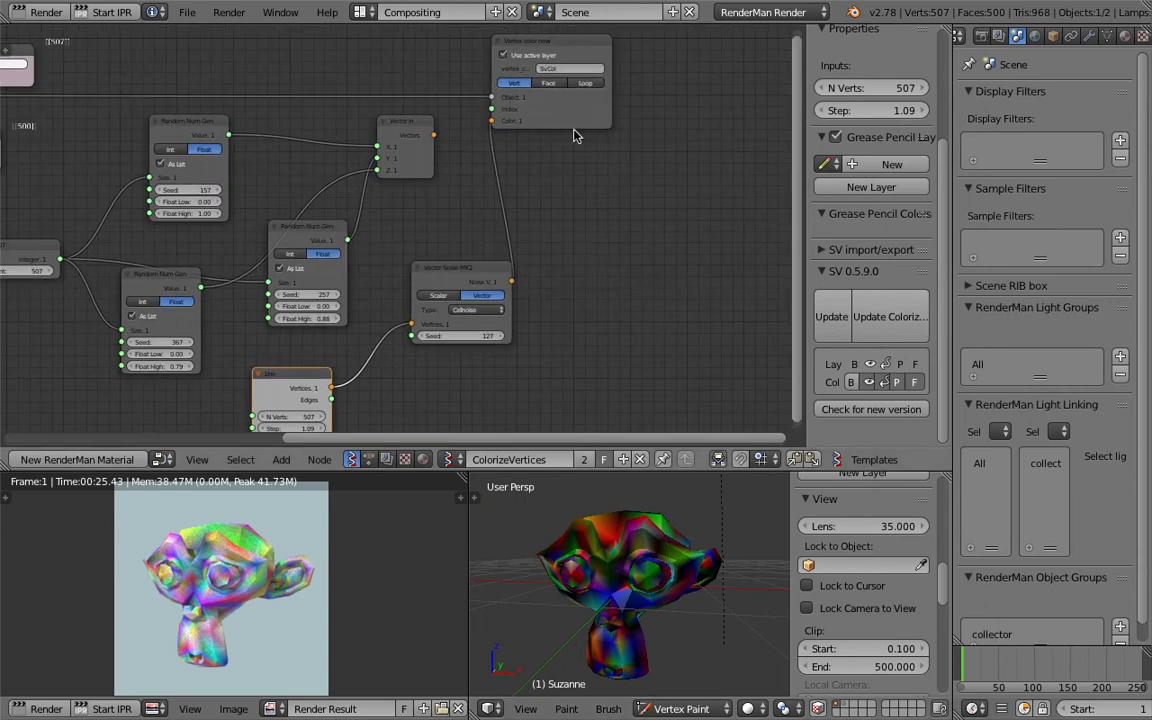
drag(565, 115, 665, 124)
scroll(603, 133, up, 5)
middle_drag(603, 133, 552, 248)
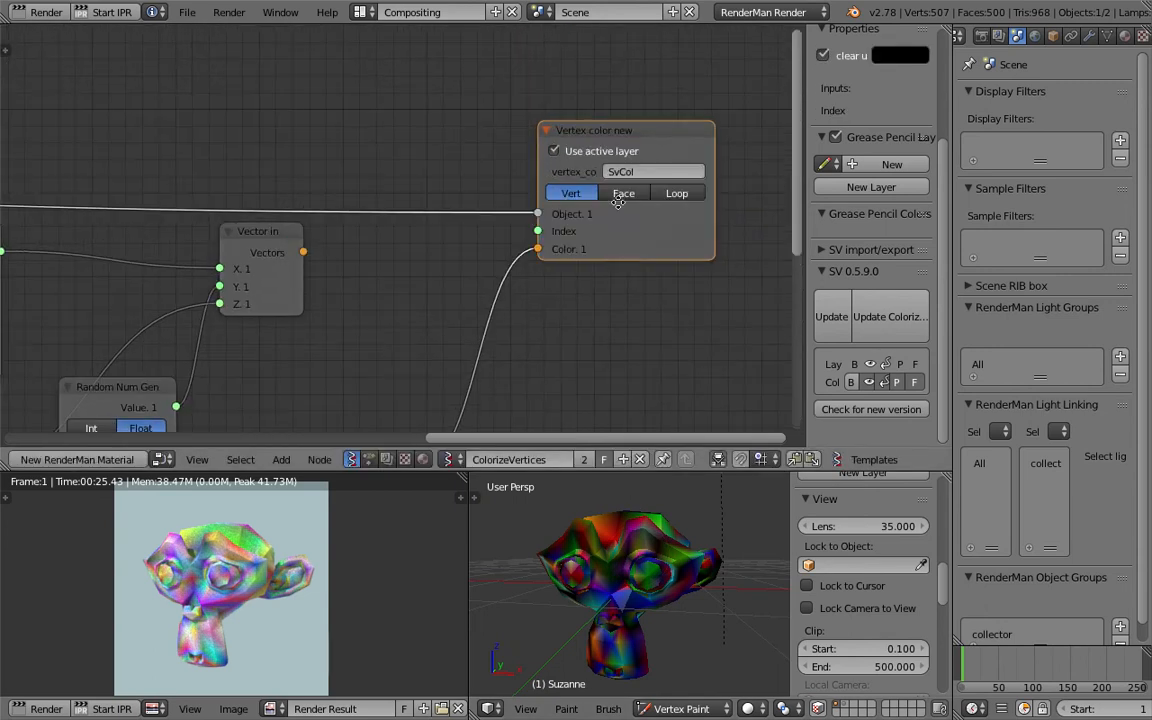
middle_drag(618, 203, 611, 193)
click(621, 189)
scroll(640, 350, down, 1)
middle_drag(646, 352, 666, 239)
middle_drag(690, 645, 656, 604)
Set the Line node's vertex count to 500.
scroll(545, 363, down, 1)
scroll(511, 336, down, 2)
middle_drag(545, 363, 582, 292)
double_click(296, 389)
text(500)
key(Return)
Set the Vector Noise MK2 seed to 158, inspect the face colors on Suzanne, and save the file.
drag(480, 303, 500, 306)
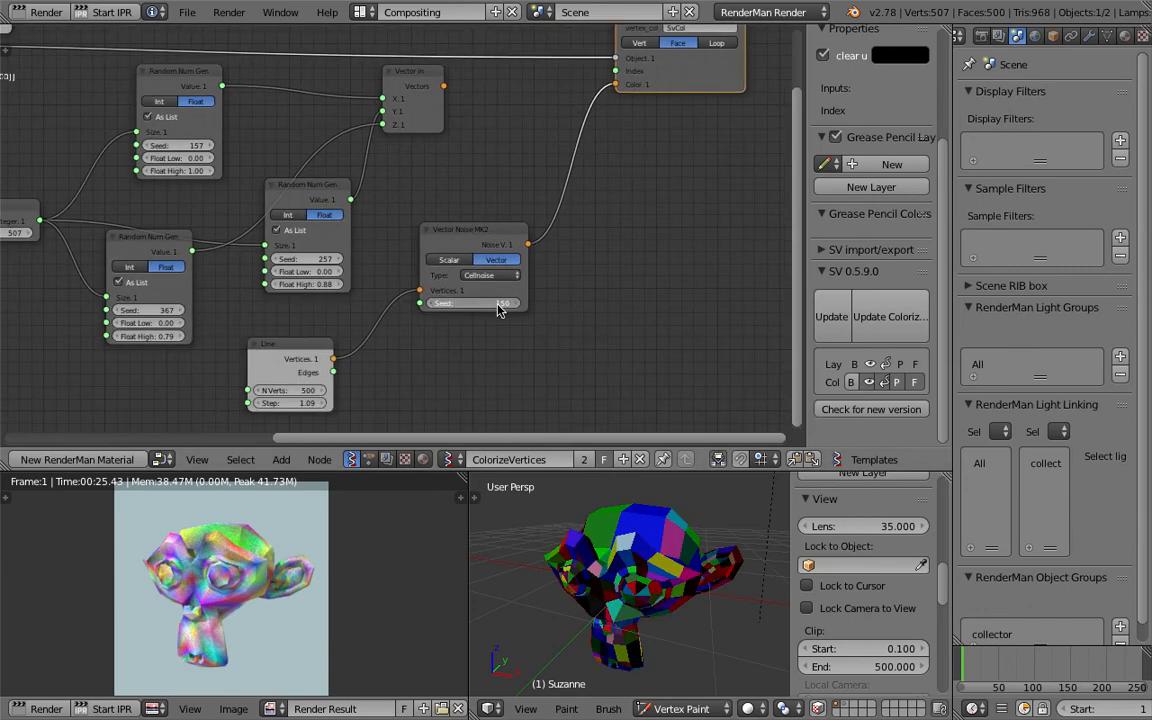
middle_drag(653, 583, 666, 514)
drag(481, 305, 476, 305)
middle_drag(650, 552, 656, 594)
key(ctrl+s)
click(658, 595)
Try the Blender noise type on the Vector Noise MK2 node.
middle_drag(555, 299, 553, 324)
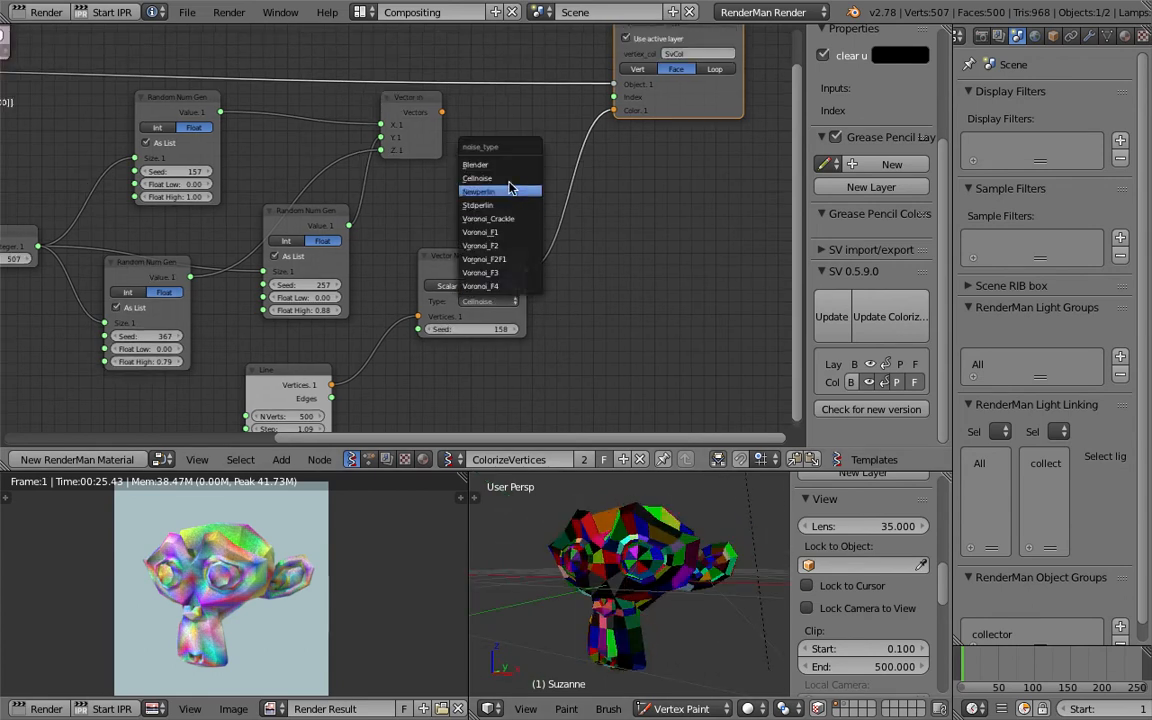
click(460, 162)
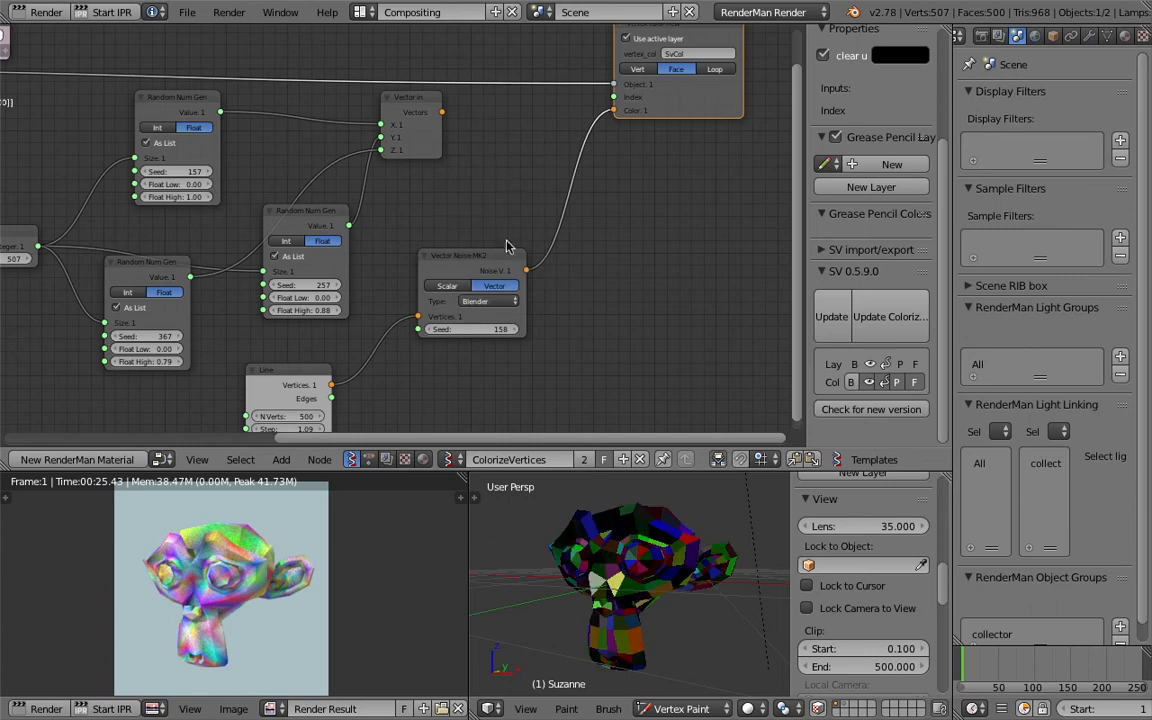
click(491, 330)
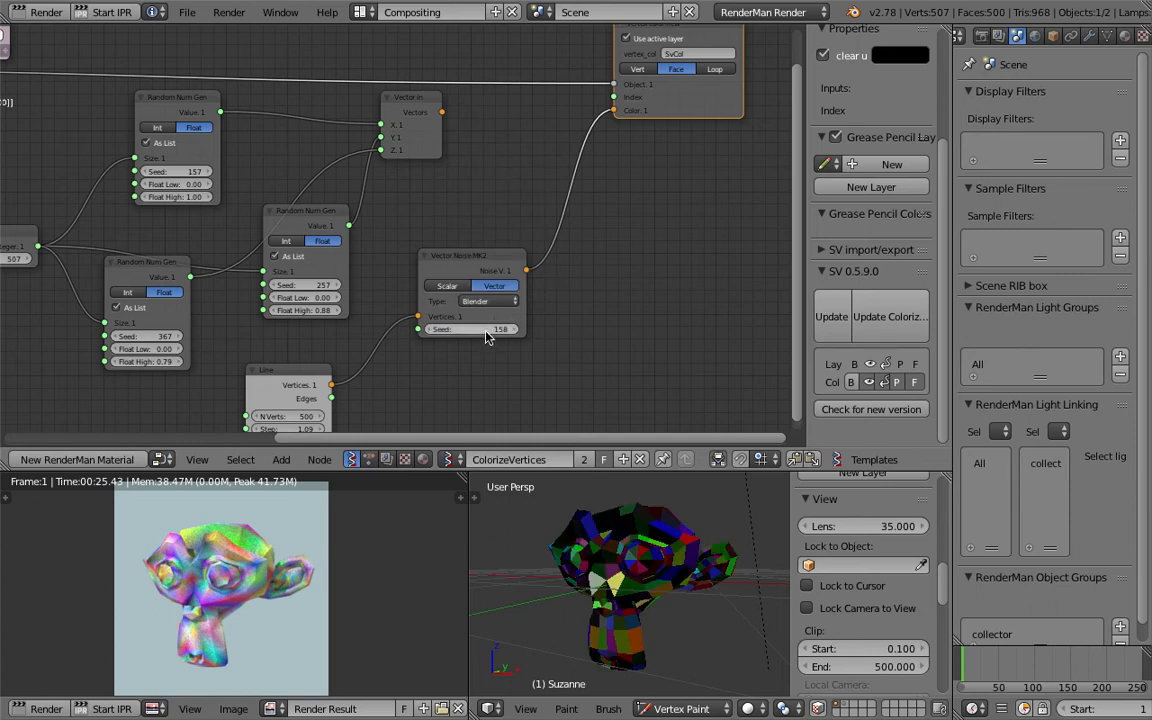
Set the Vector Noise MK2 type to Stdperlin and save the file.
click(490, 301)
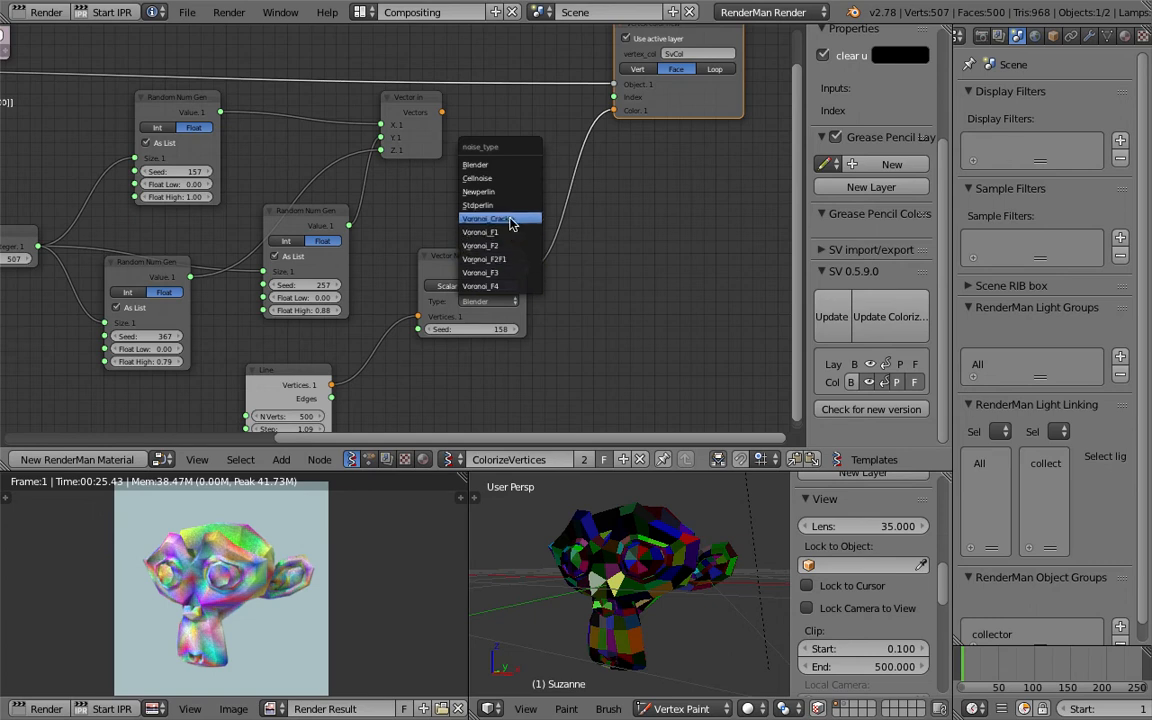
click(488, 205)
key(ctrl+s)
click(545, 284)
drag(497, 264, 483, 250)
scroll(418, 304, up, 1)
middle_drag(507, 326, 397, 304)
scroll(405, 296, up, 2)
scroll(417, 292, down, 1)
key(ctrl+s)
Add a math node and insert it into the link between Vector Noise MK2 and Vertex color new.
click(448, 301)
key(shift+a)
click(521, 226)
text(math)
key(Down)
key(Return)
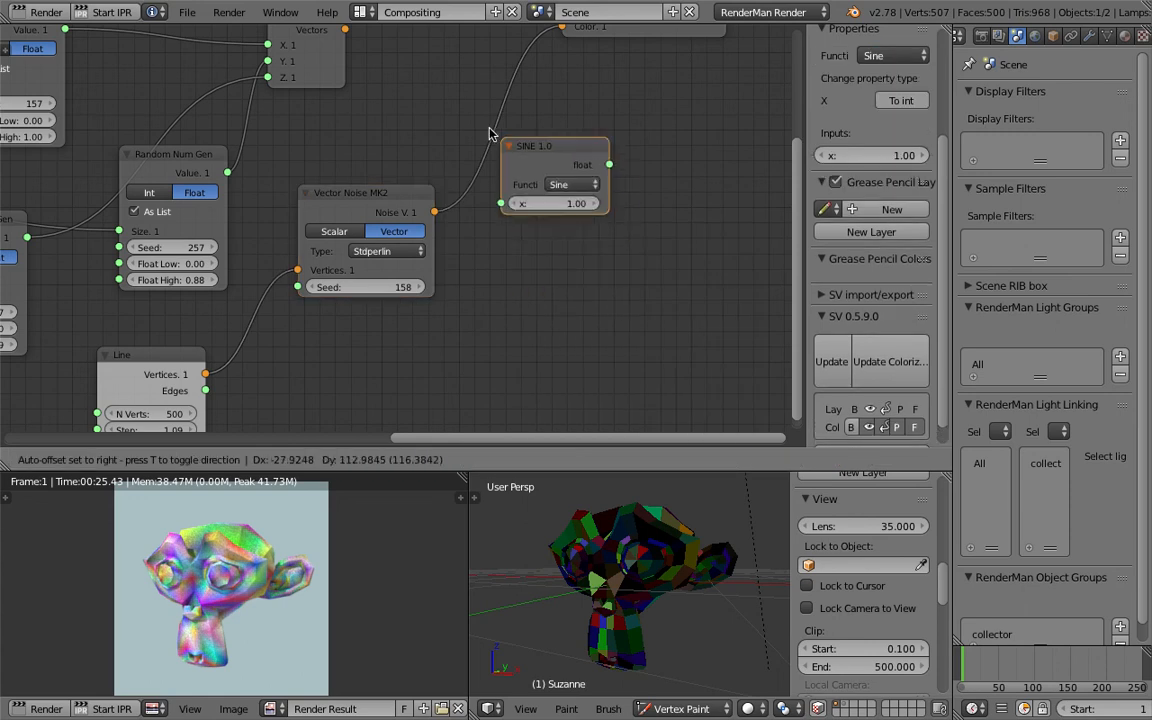
click(558, 172)
Set the math node's function to multiply (*) with a y value of 2.98 and check Suzanne's colors.
click(562, 172)
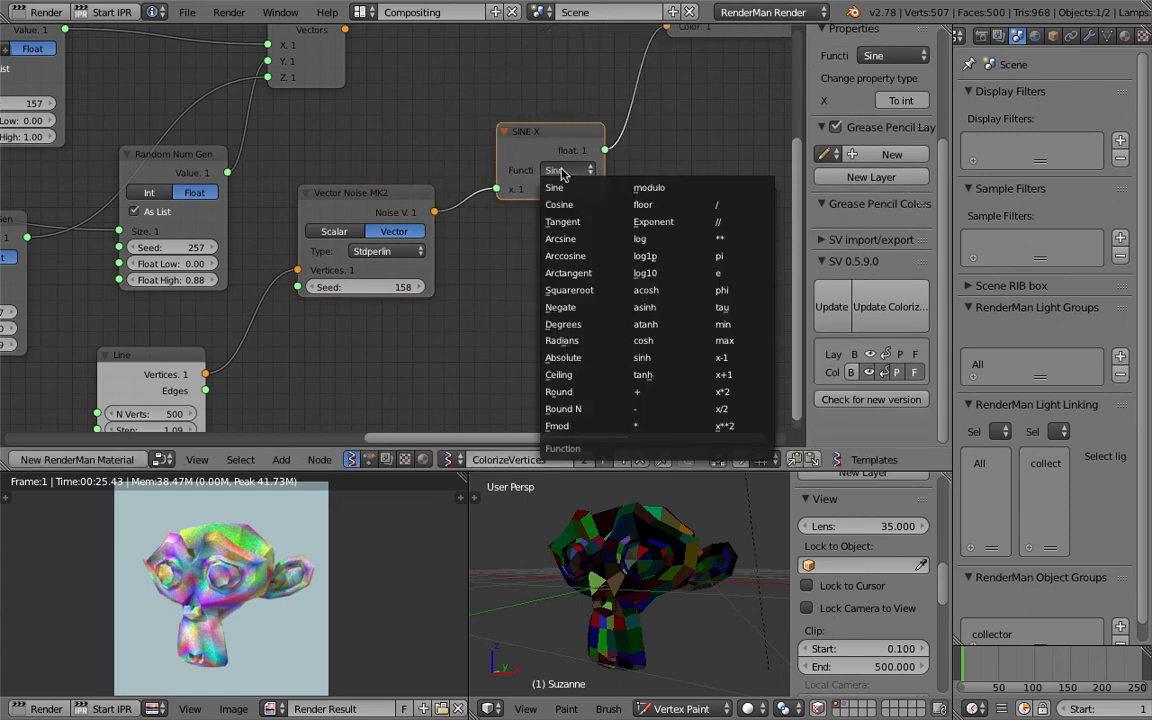
click(636, 426)
drag(562, 206, 602, 207)
middle_drag(637, 578, 790, 568)
middle_drag(636, 336, 600, 331)
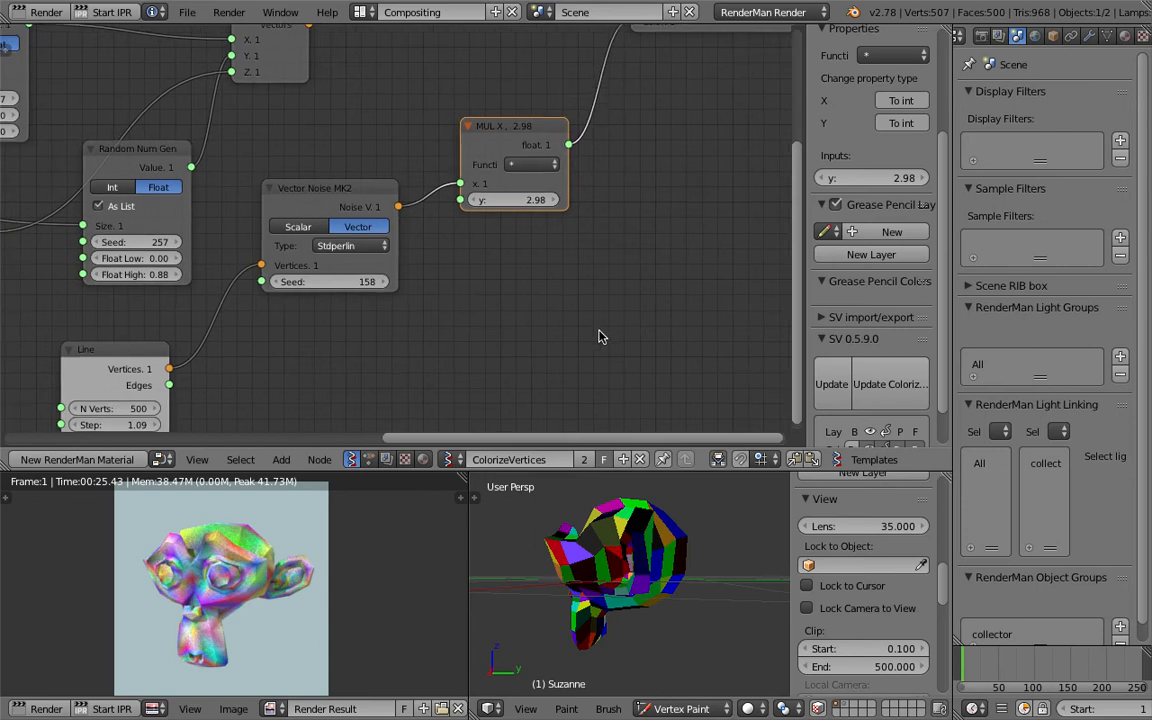
key(shift+a)
click(600, 336)
text(color)
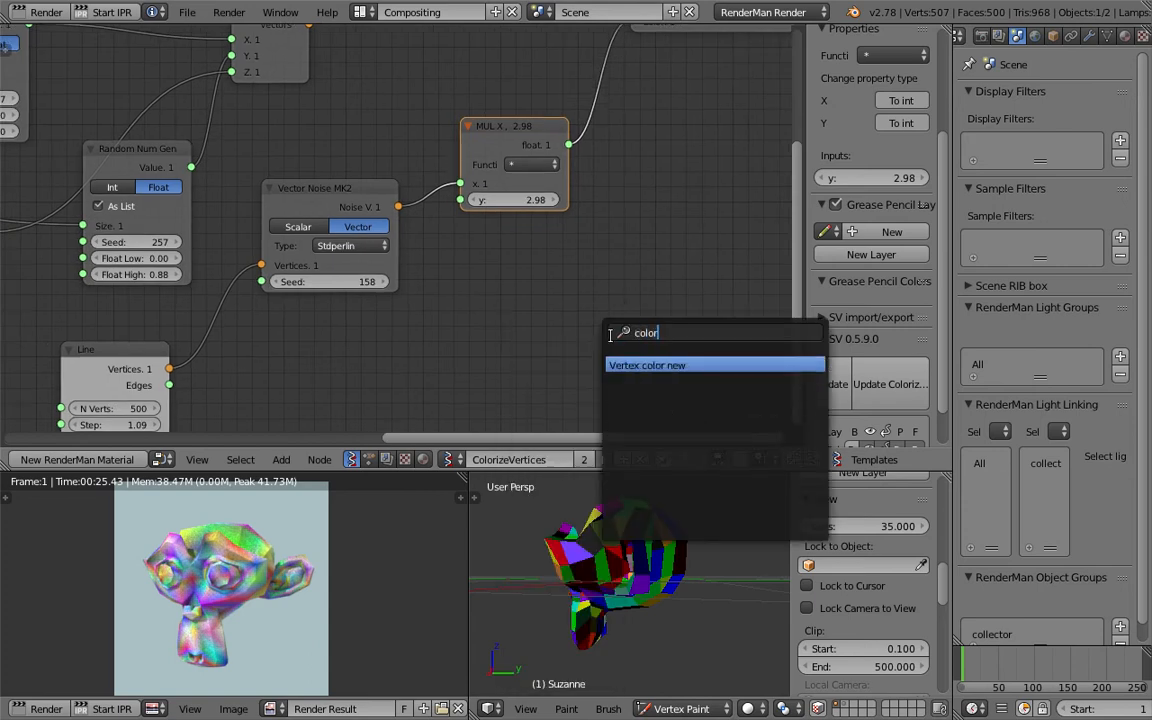
key(Escape)
Inspect the brightened face colors on Suzanne, save the file and set the Vector Noise MK2 seed to 202.
middle_drag(510, 331, 596, 302)
middle_drag(480, 261, 446, 265)
scroll(540, 347, down, 1)
middle_drag(572, 555, 728, 597)
key(ctrl+s)
click(728, 597)
middle_drag(437, 281, 431, 283)
drag(393, 257, 410, 276)
Render the scene with RenderMan and inspect the Vertex color new node and Suzanne's face colors meanwhile.
click(229, 12)
click(262, 31)
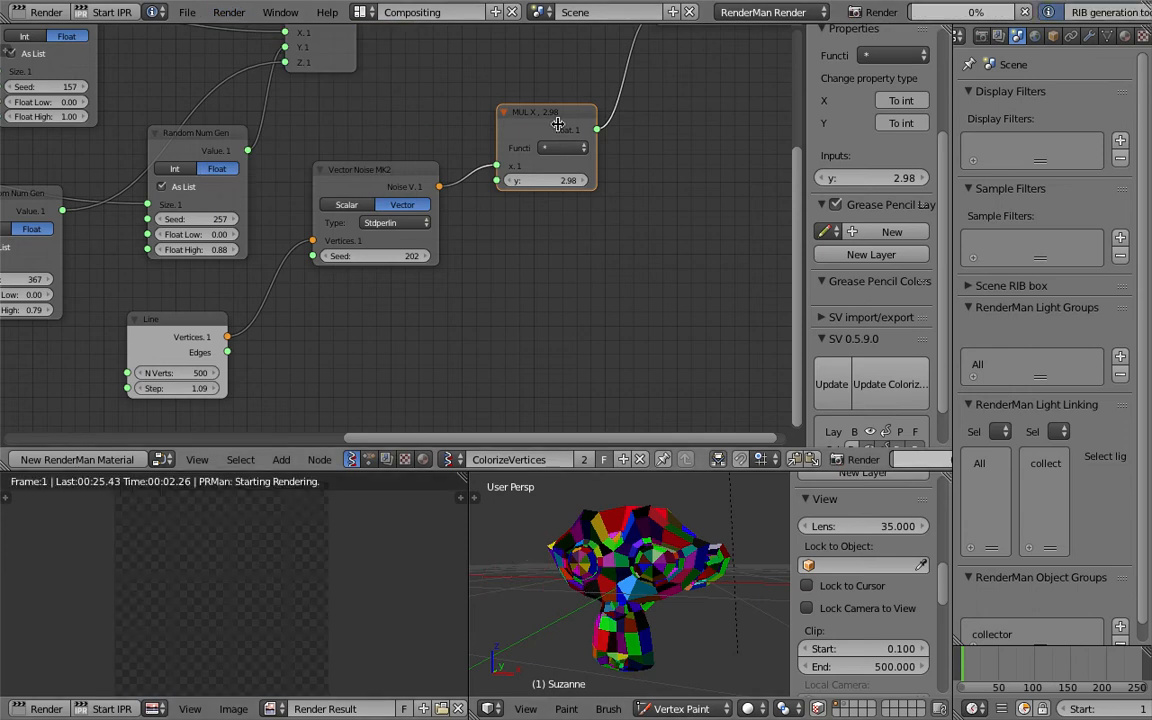
middle_drag(558, 124, 238, 405)
scroll(386, 371, up, 7)
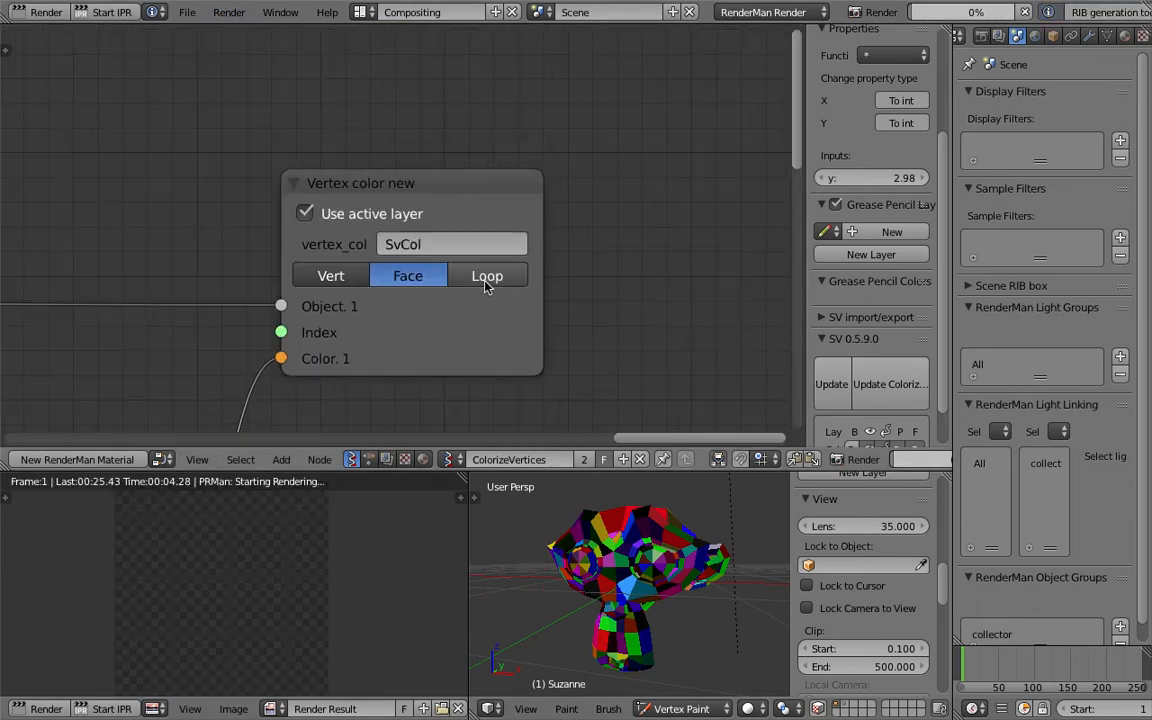
scroll(486, 286, up, 1)
scroll(500, 288, down, 1)
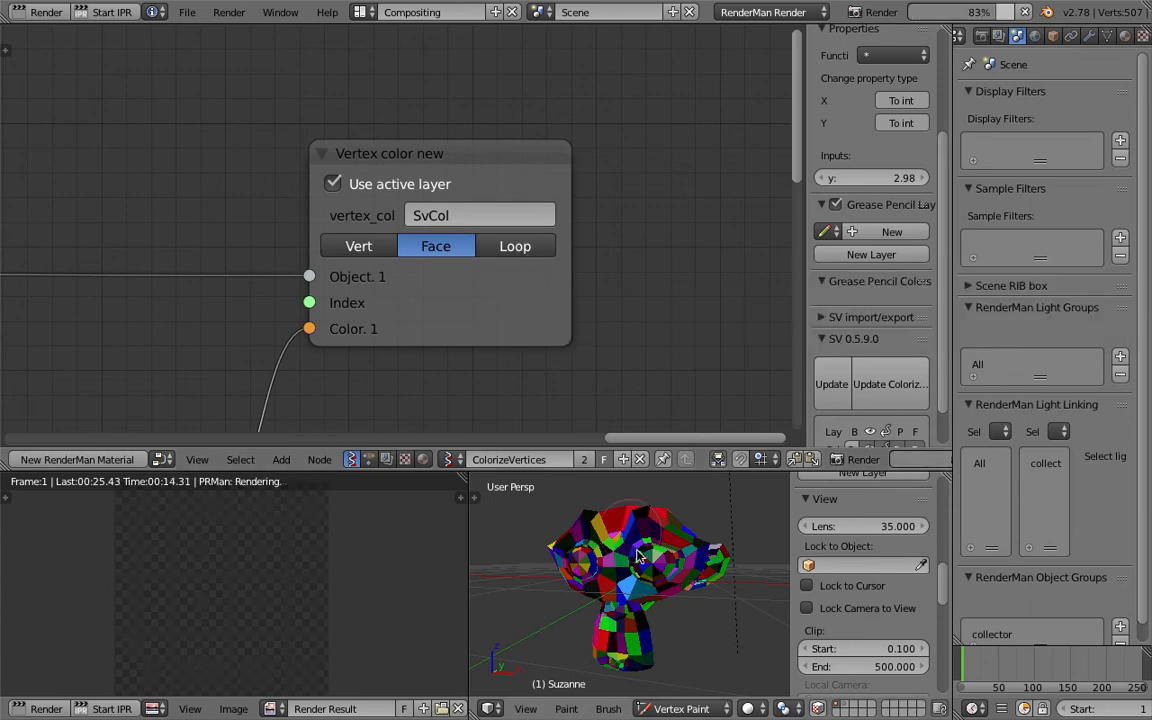
middle_drag(640, 557, 691, 596)
scroll(627, 562, up, 6)
scroll(678, 572, down, 5)
scroll(650, 591, up, 3)
scroll(691, 596, down, 4)
scroll(470, 372, down, 2)
Switch the Vertex color new node's coloring mode to Loop and check Suzanne in the 3D view.
middle_drag(532, 343, 672, 214)
scroll(567, 277, down, 1)
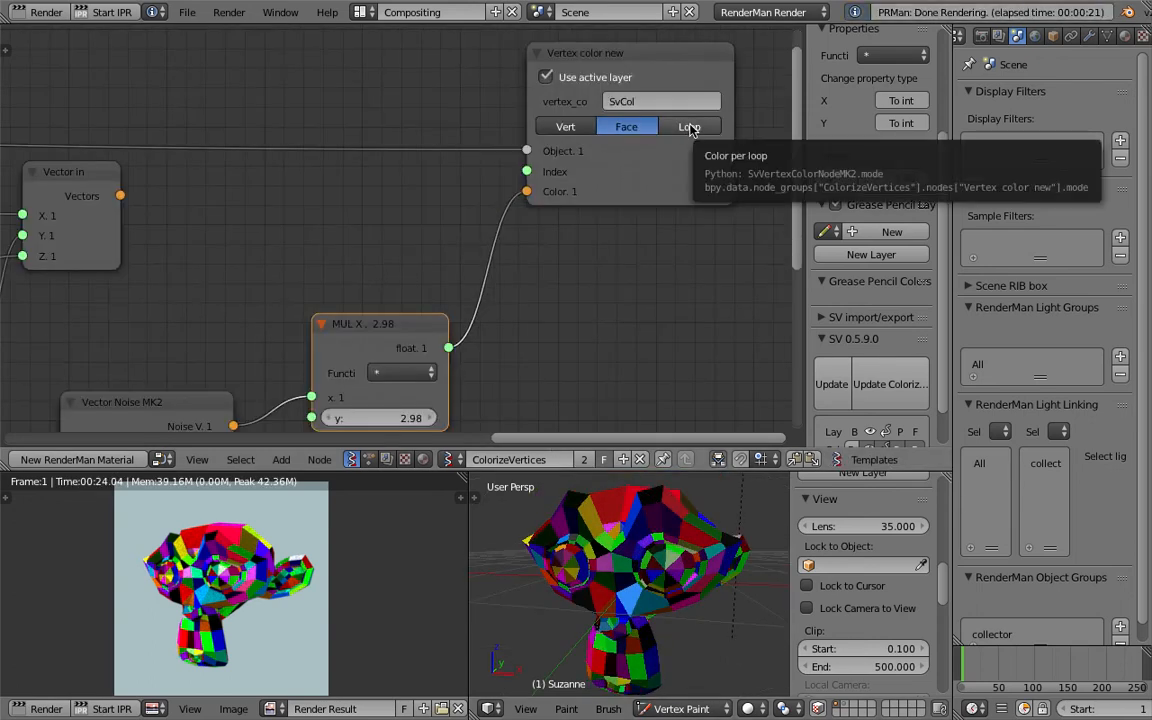
click(689, 127)
middle_drag(650, 530, 570, 560)
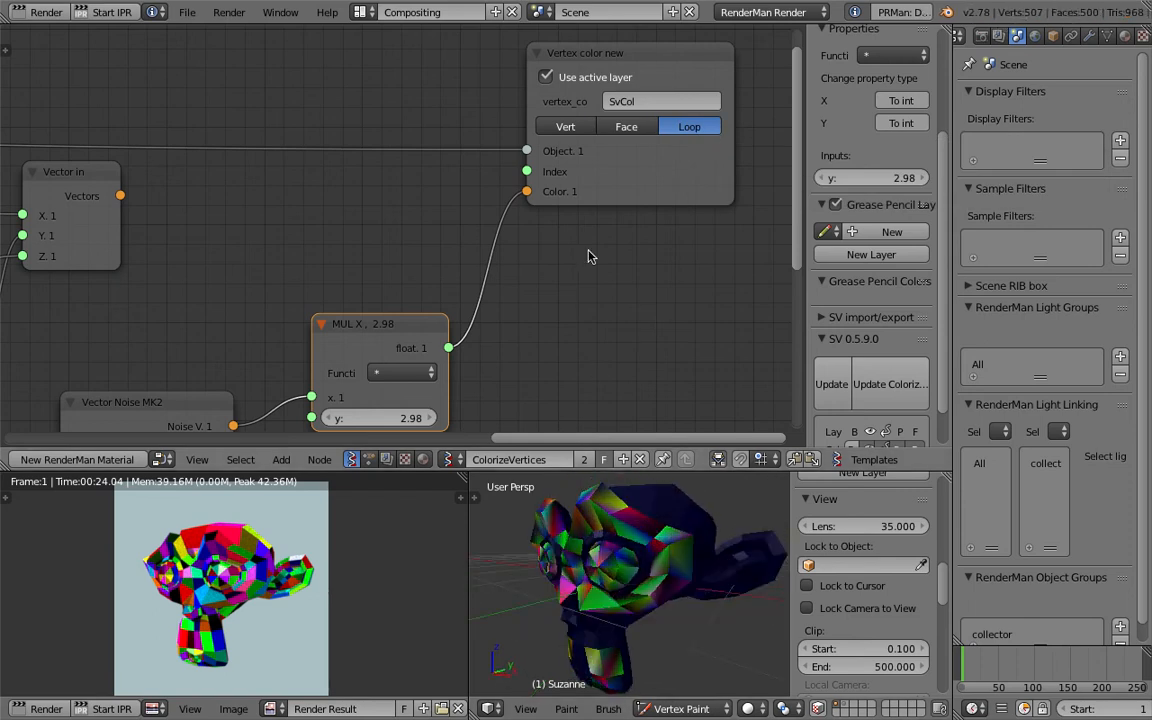
Set the Line node's vertex count to 2000 and check the color coverage on Suzanne.
scroll(590, 200, down, 1)
middle_drag(397, 305, 797, 42)
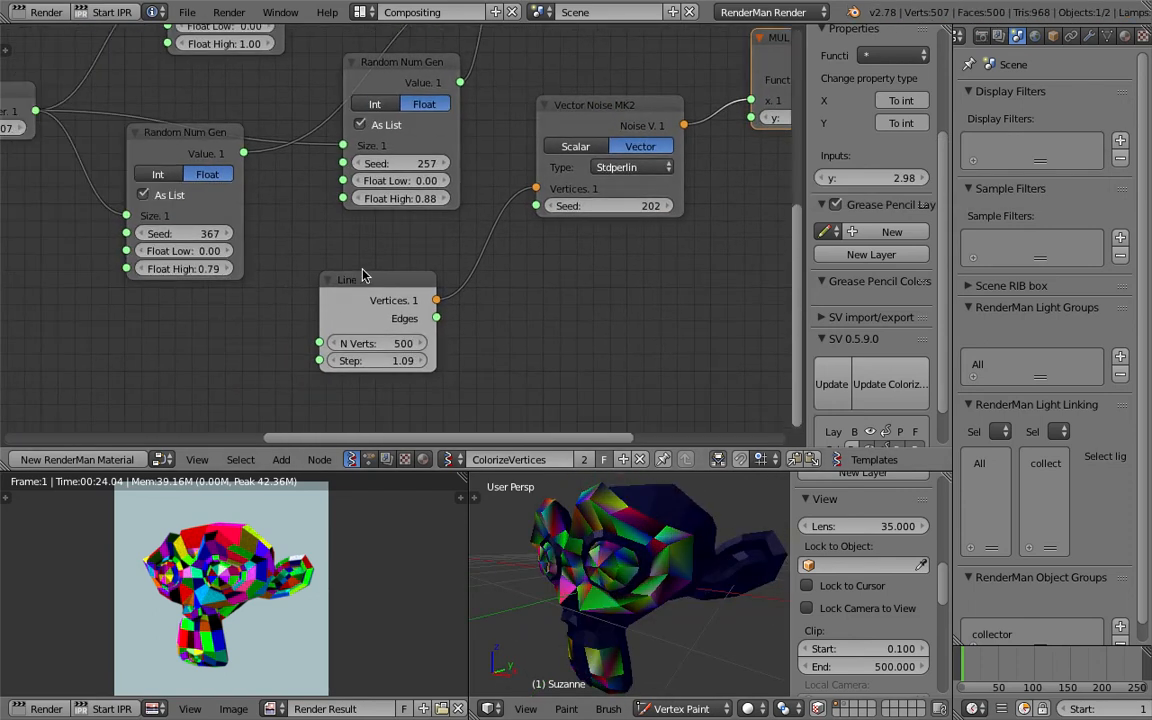
scroll(364, 300, up, 2)
click(363, 358)
text(200)
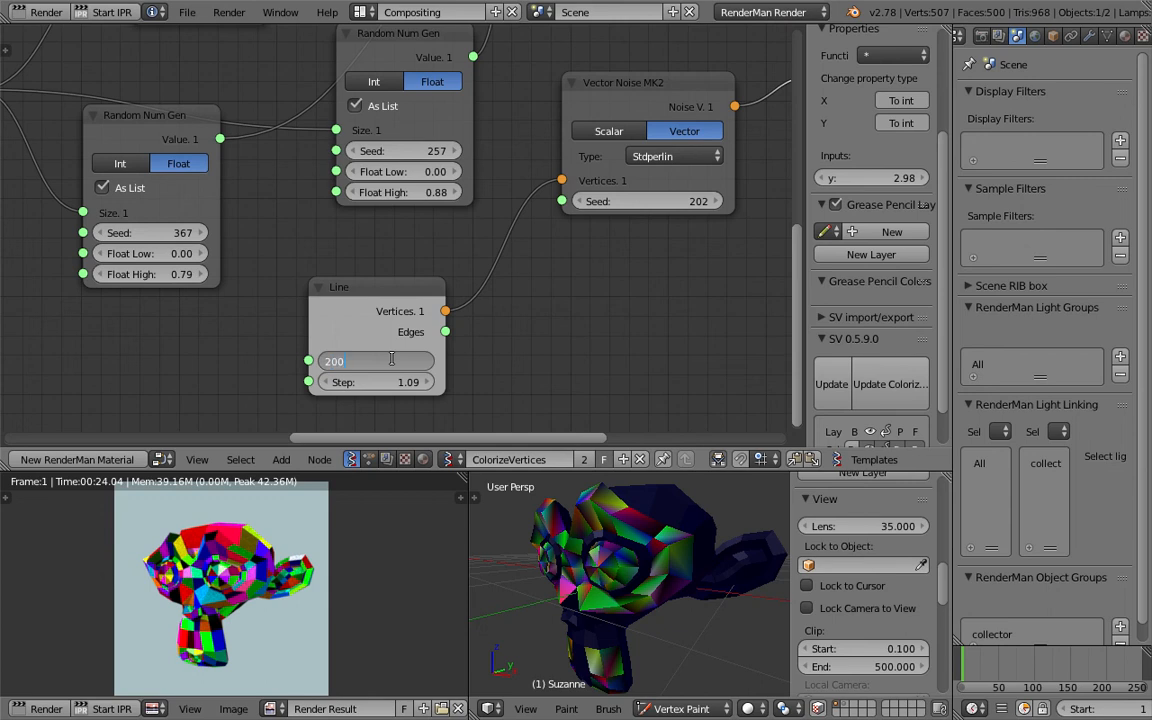
text(0)
key(Return)
middle_drag(589, 573, 679, 558)
scroll(679, 558, down, 2)
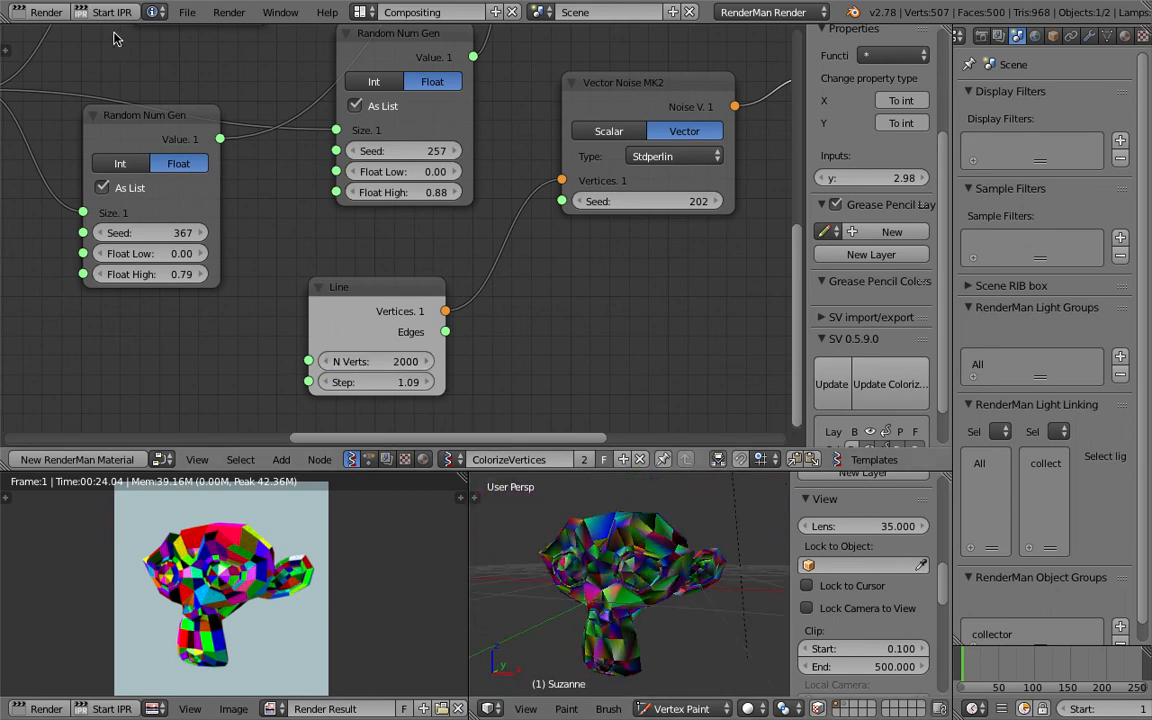
Render the scene with the loop colors and return to the previous screen layout.
click(229, 12)
click(212, 31)
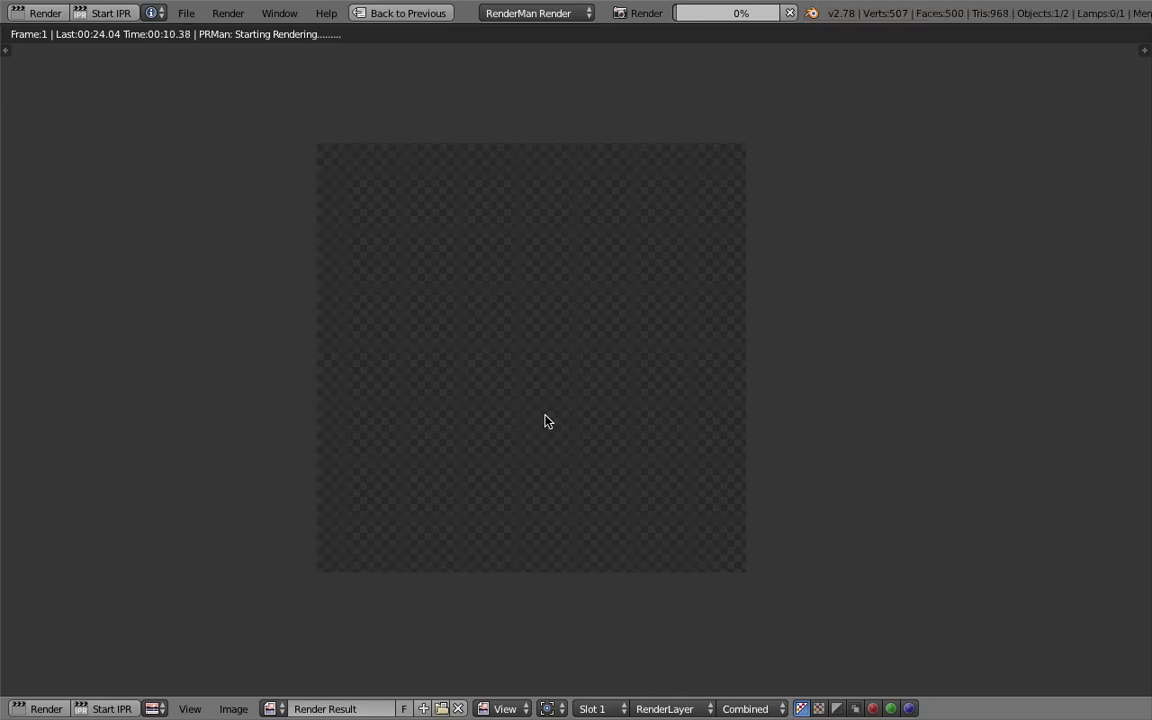
click(378, 13)
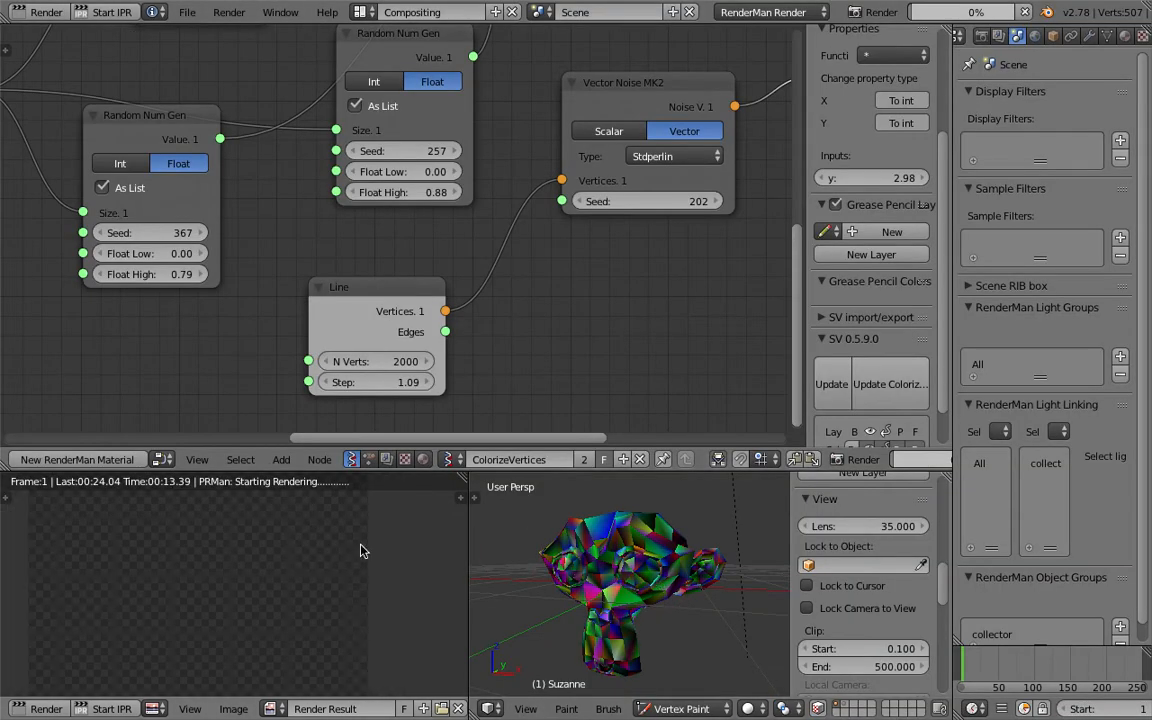
Examine the per-loop colors in the rendered image and compare them with Suzanne in the 3D view.
scroll(290, 576, up, 3)
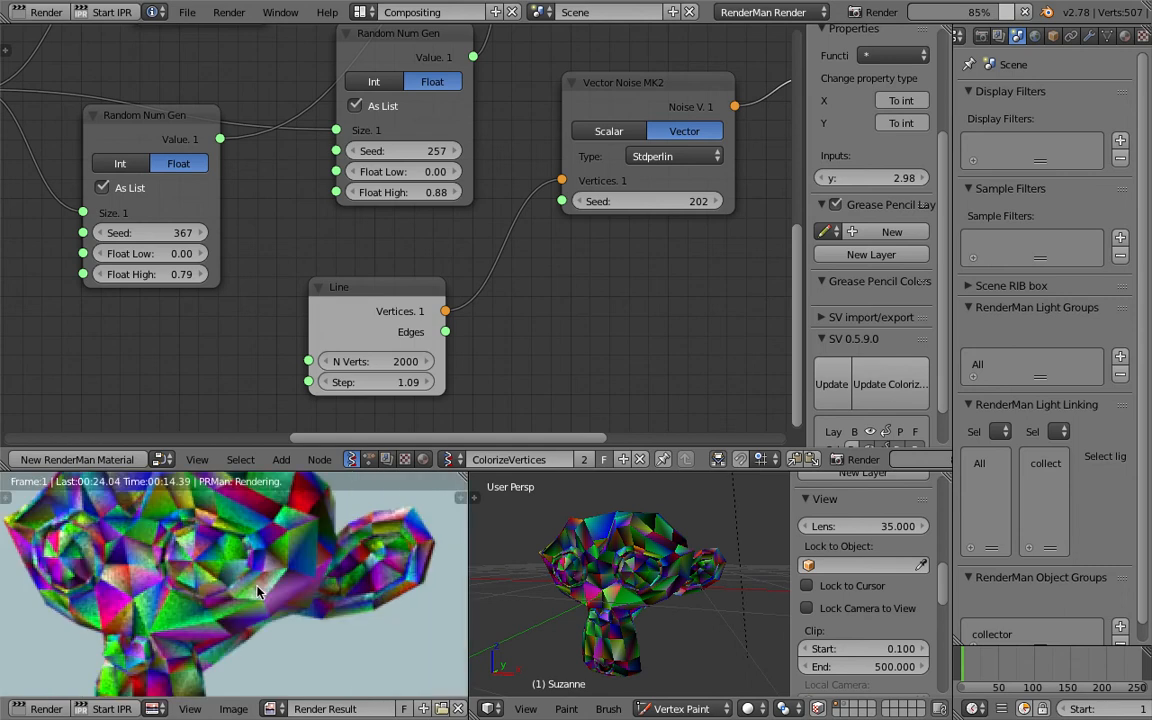
scroll(237, 591, down, 2)
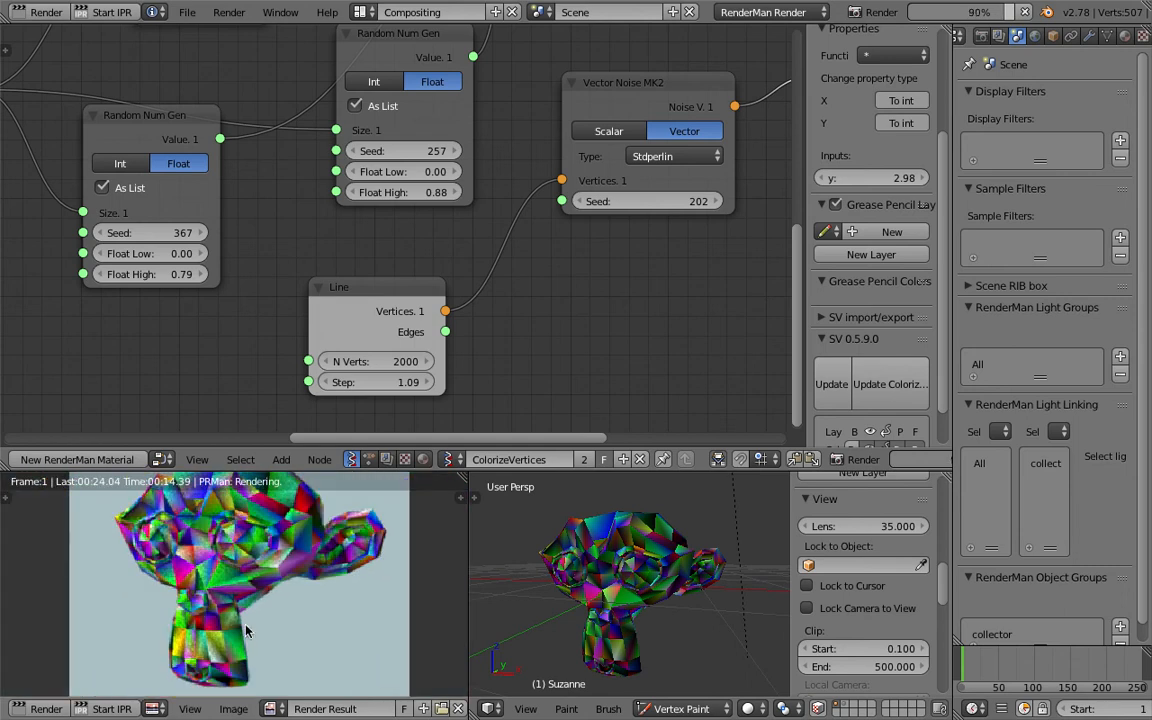
middle_drag(244, 612, 248, 637)
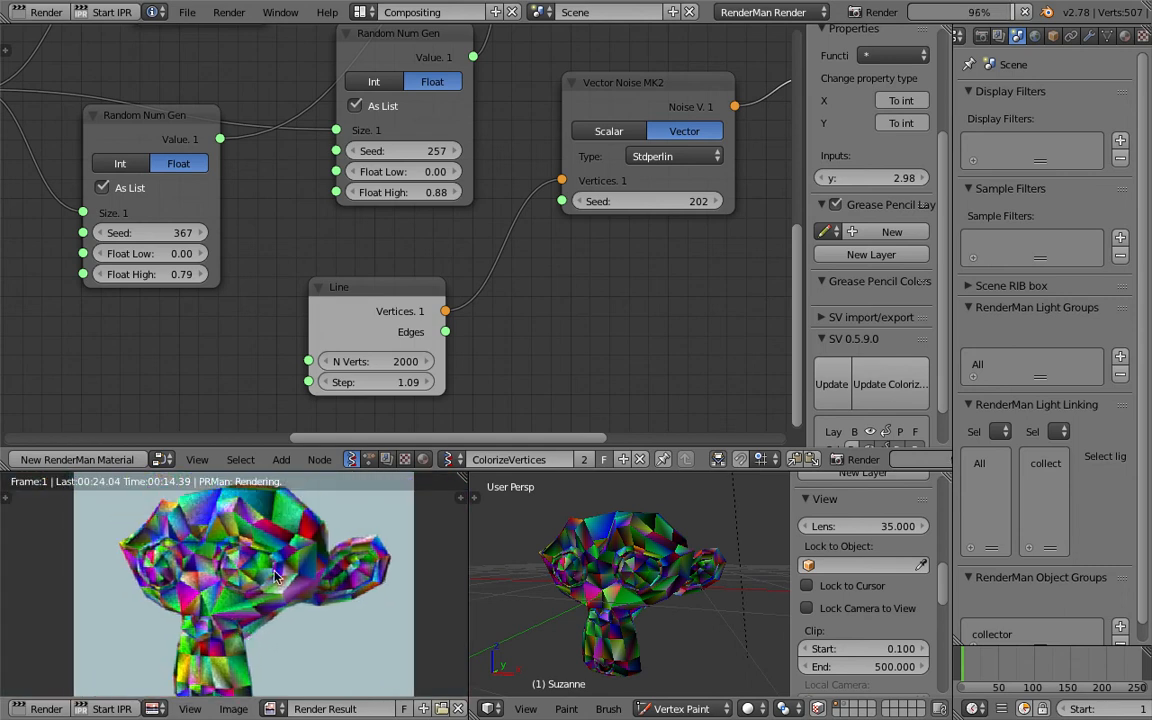
middle_drag(277, 577, 281, 561)
scroll(280, 568, down, 1)
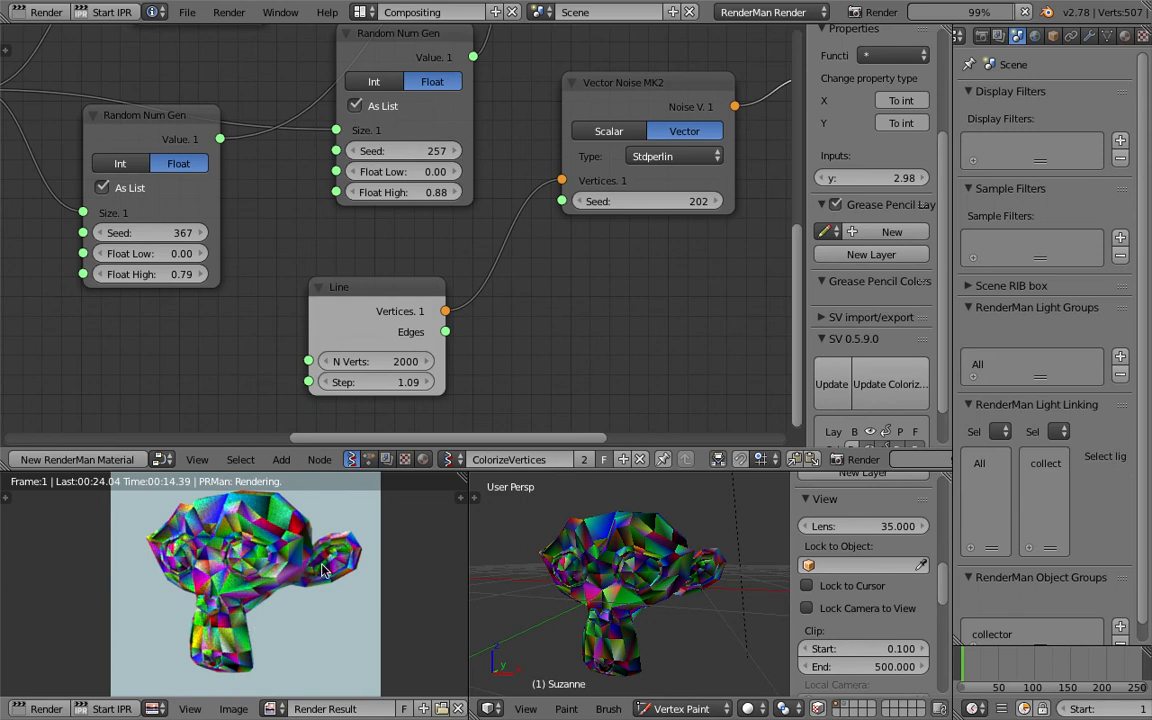
scroll(420, 238, down, 1)
scroll(420, 238, down, 3)
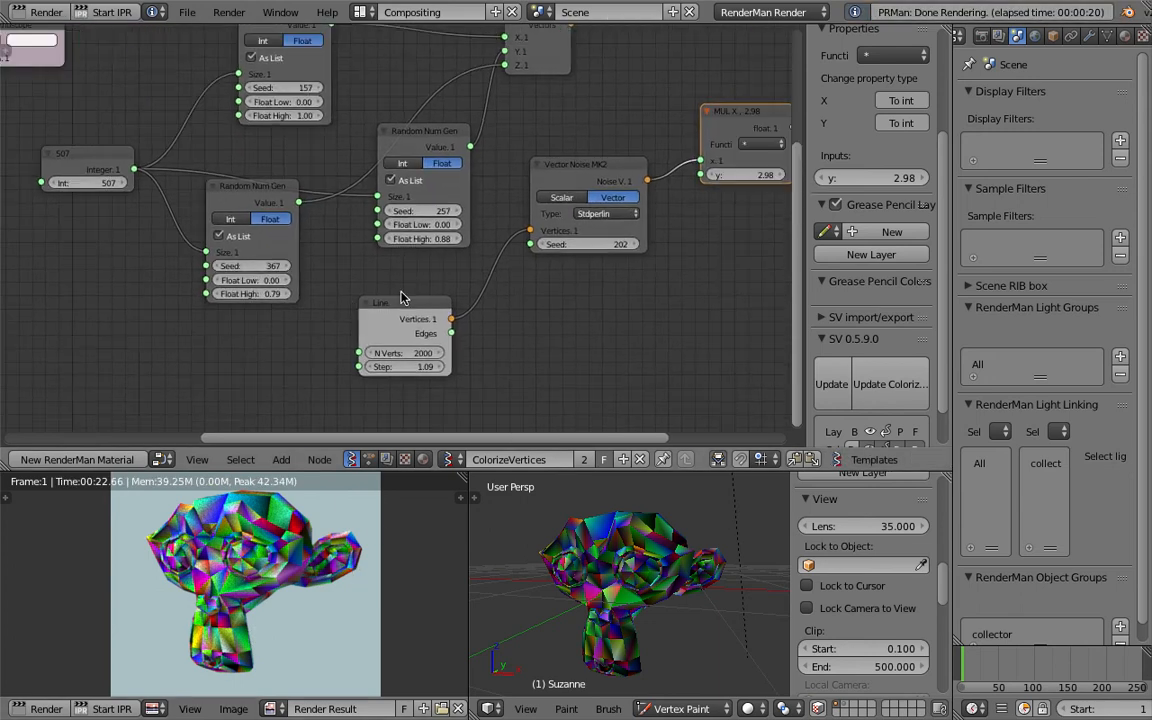
mouse_move(603, 556)
middle_down()
mouse_move(770, 527)
mouse_move(655, 556)
mouse_move(611, 544)
middle_up()
scroll(250, 551, down, 1)
middle_drag(250, 551, 244, 562)
middle_drag(588, 374, 548, 356)
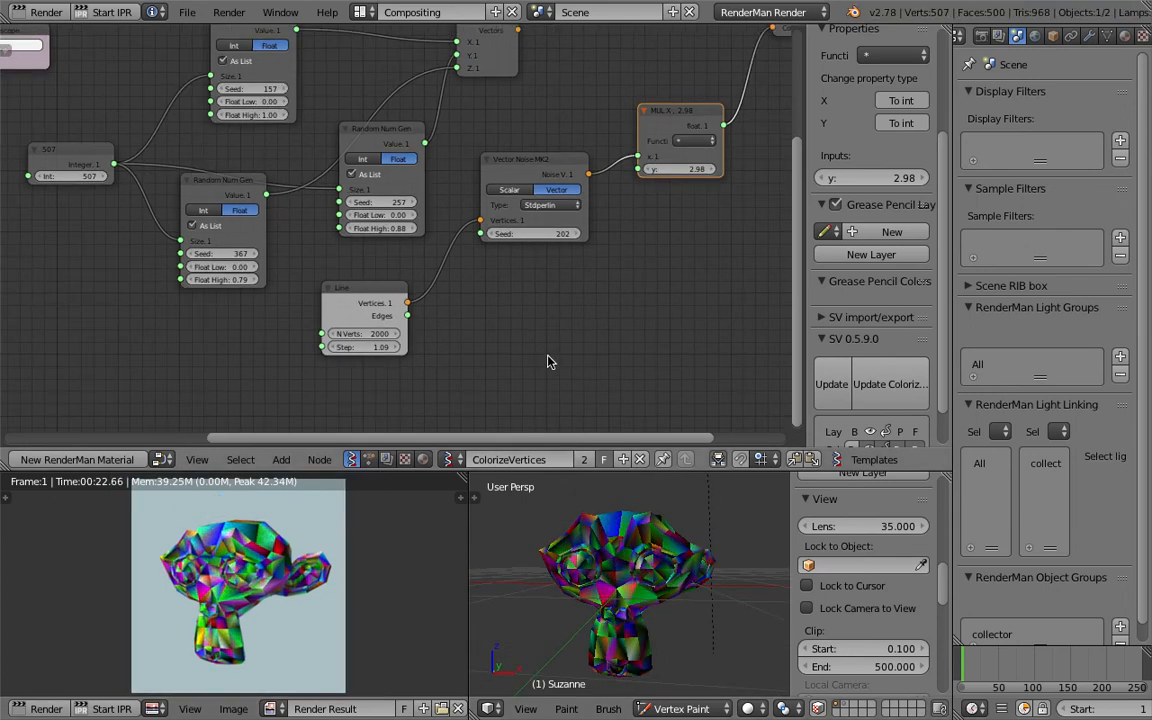
Switch Suzanne to Object Mode and show her material settings in a wider properties area.
middle_drag(590, 575, 637, 567)
click(640, 710)
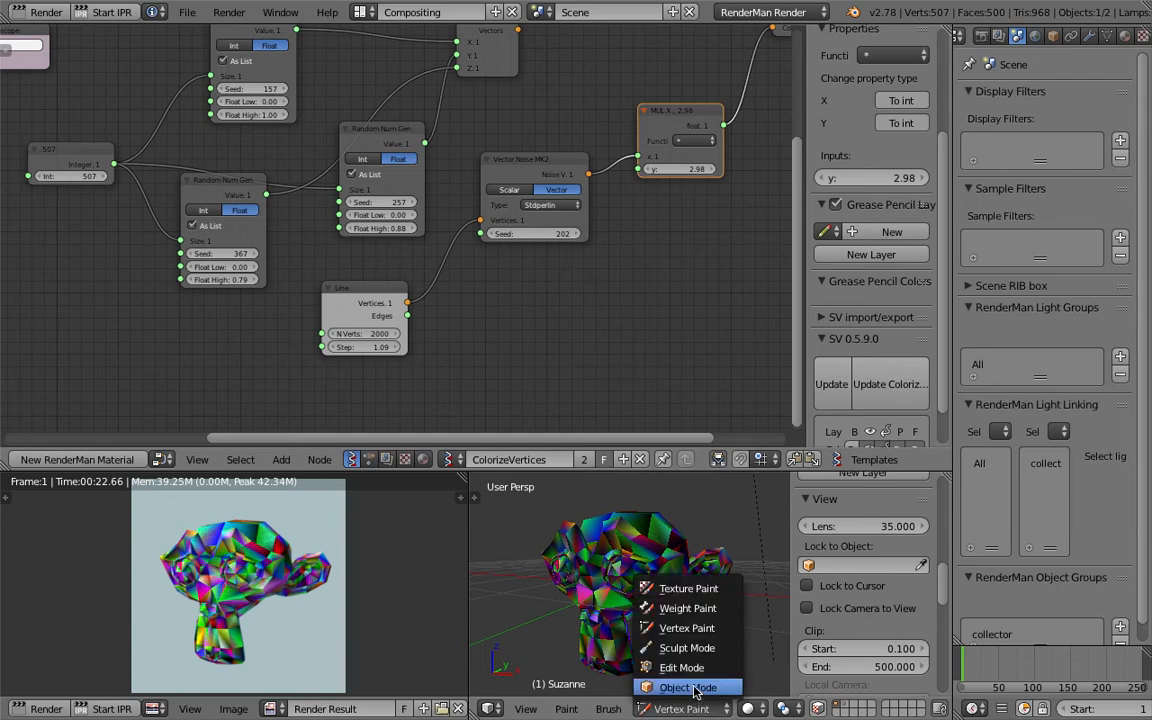
click(686, 684)
click(1125, 36)
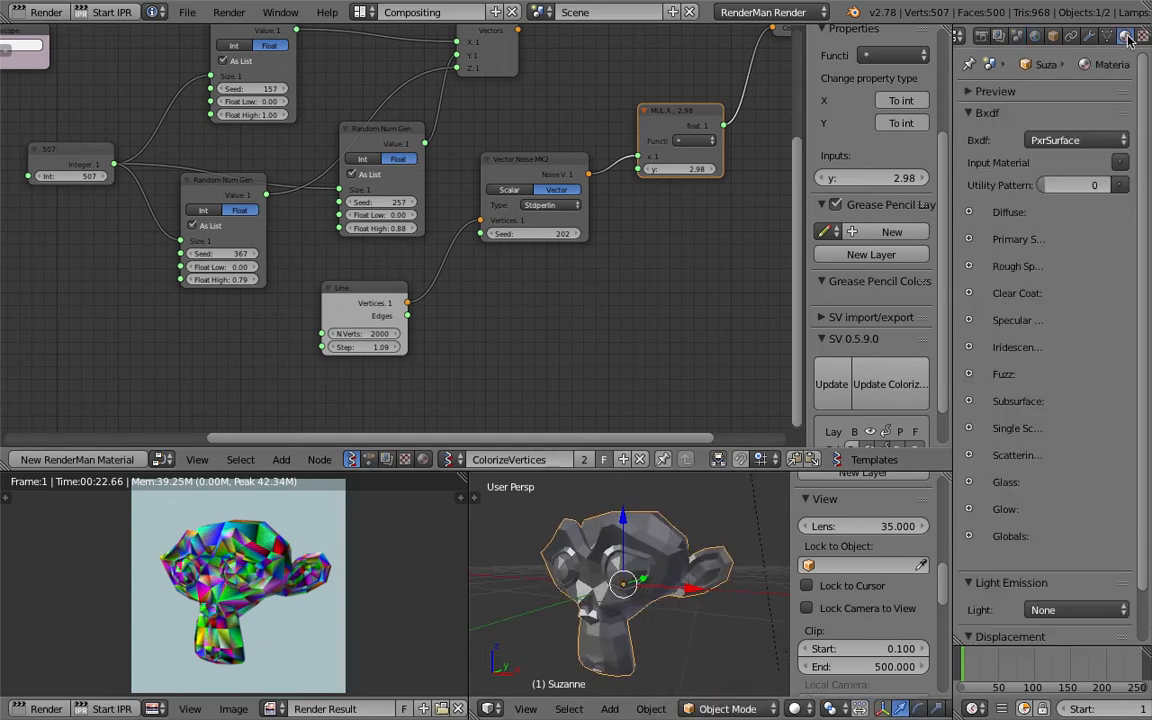
drag(951, 113, 891, 113)
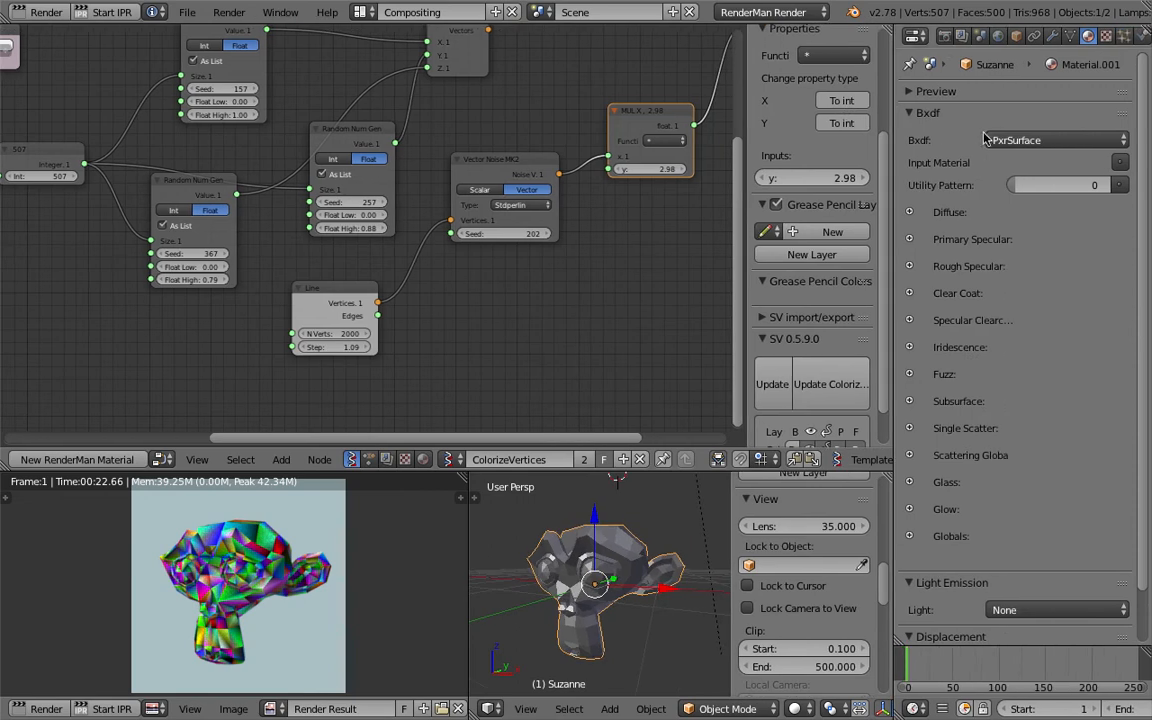
Change the material's Bxdf from PxrSurface to PxrLMPlastic.
click(1013, 140)
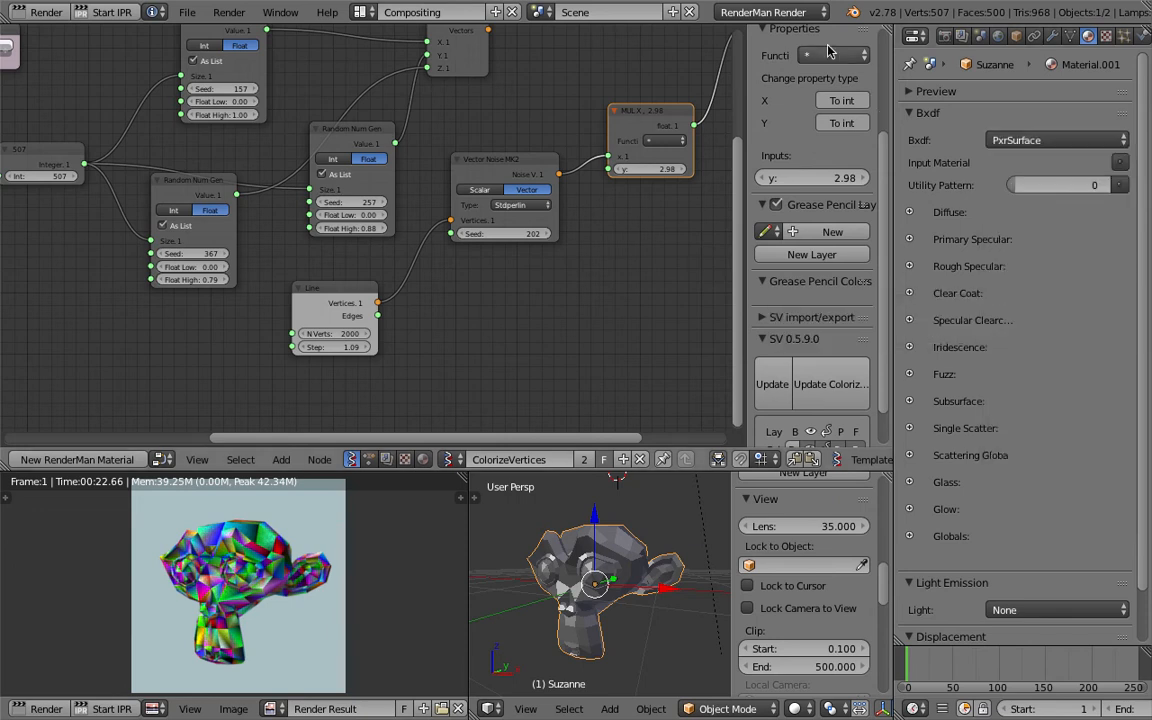
click(1030, 116)
click(1033, 135)
click(1031, 134)
click(1019, 117)
click(1052, 142)
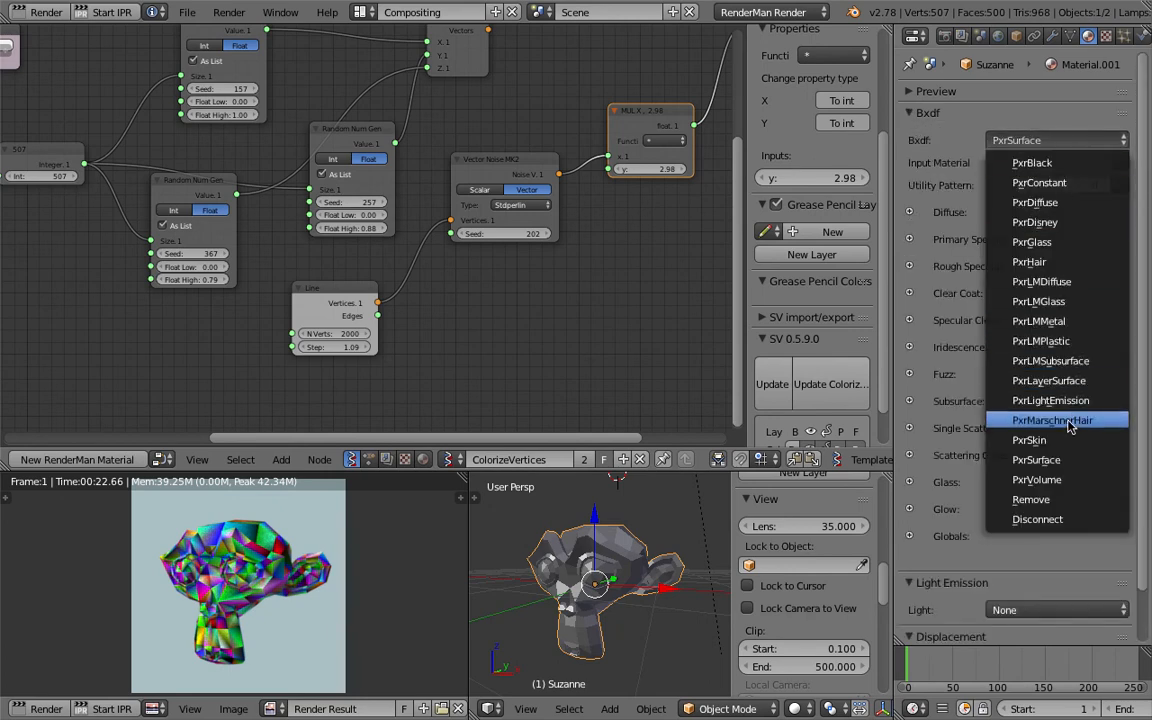
click(1068, 343)
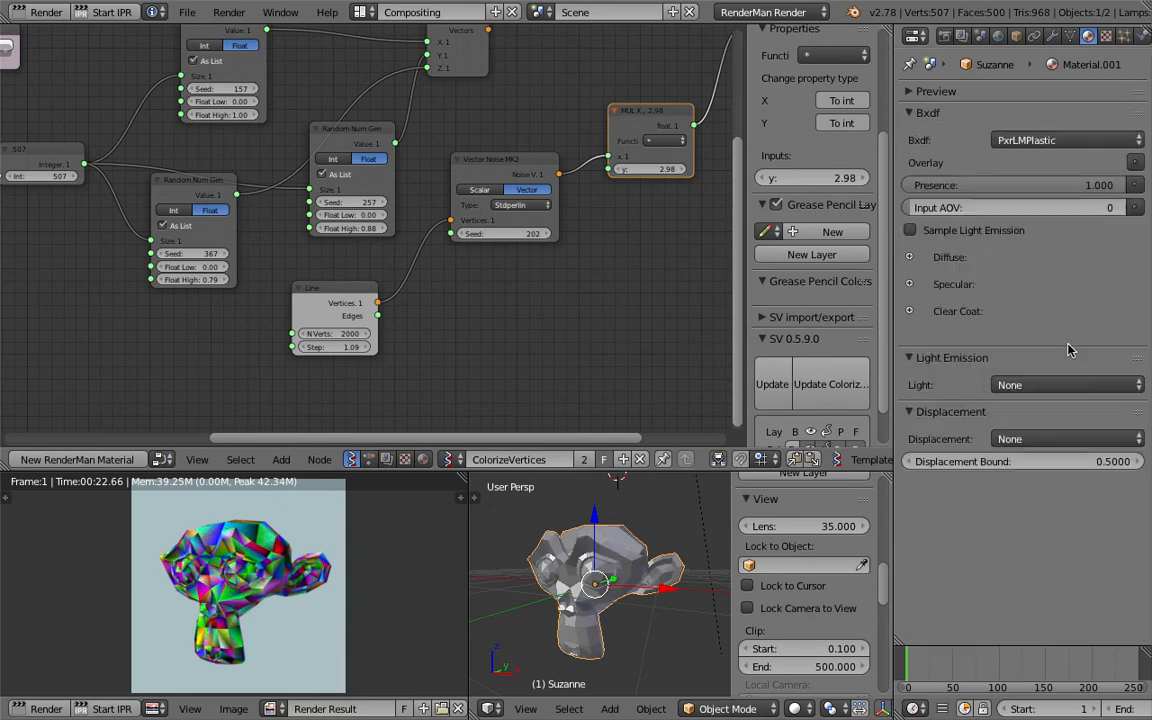
Set the diffuse roughness to 0.176, translucence to 0.448 and sheen to a grey of 0.447.
click(910, 257)
drag(985, 306, 1020, 306)
drag(966, 324, 1055, 324)
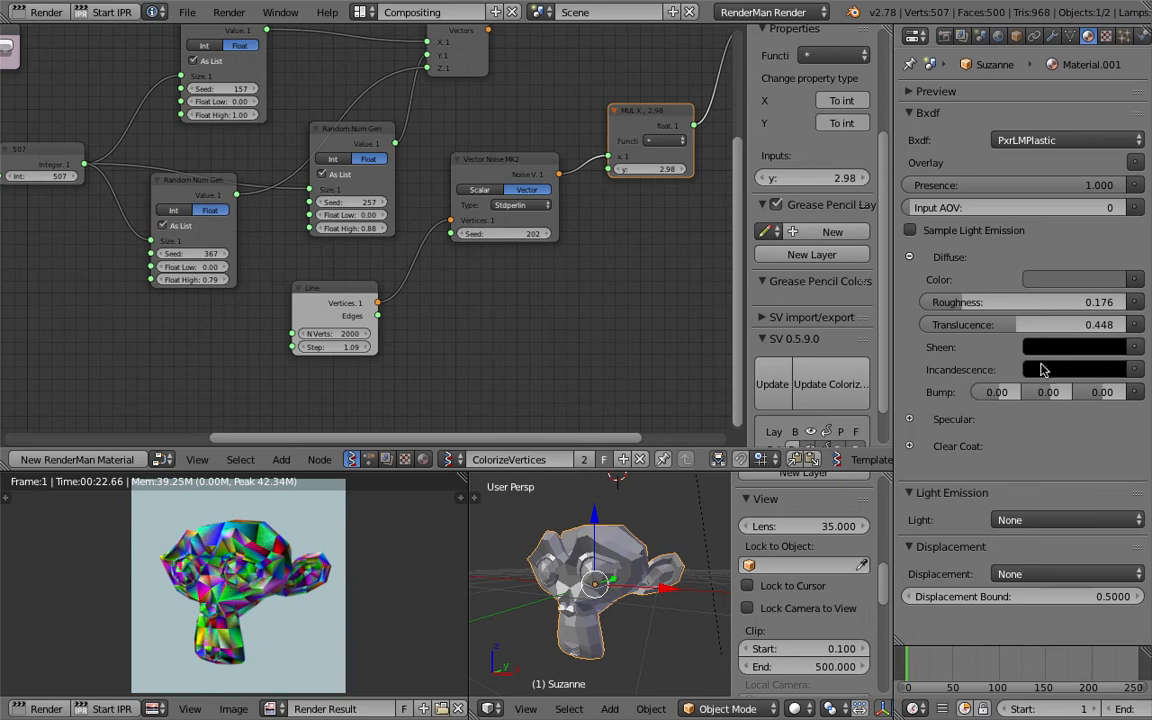
click(1072, 350)
drag(1111, 235, 1111, 178)
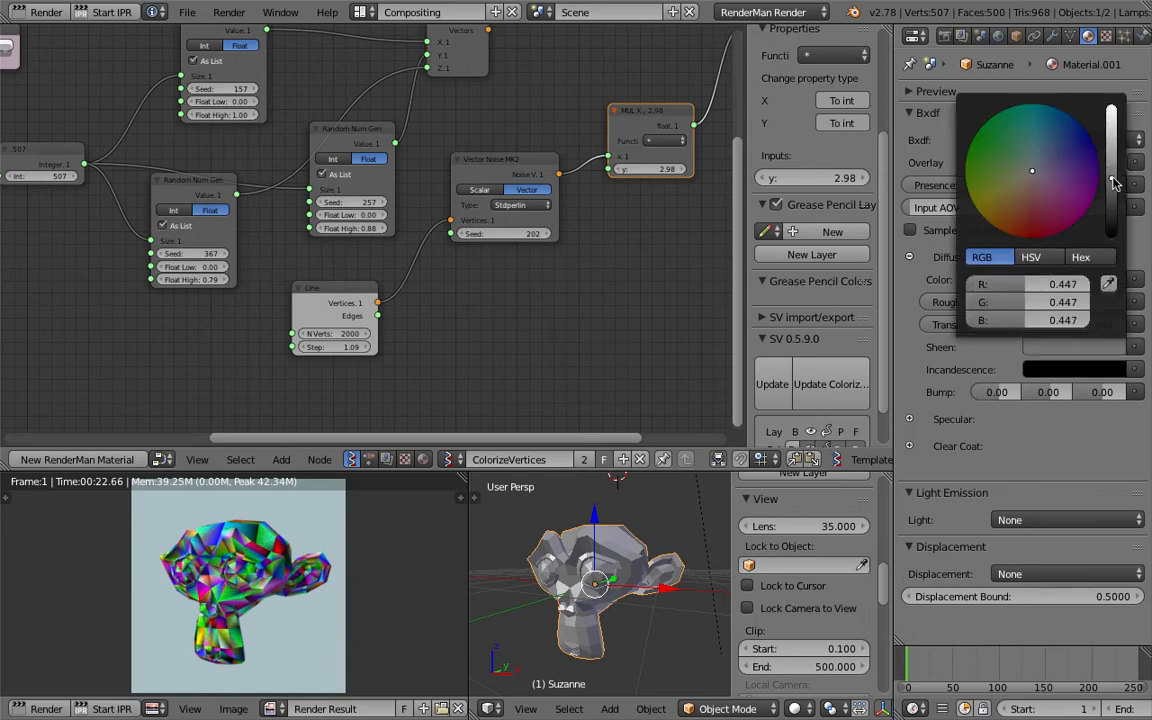
Set the specular roughness to 0.174 and expand the Clear Coat settings.
click(912, 420)
drag(995, 466, 962, 472)
scroll(950, 478, down, 2)
click(910, 510)
scroll(960, 490, down, 4)
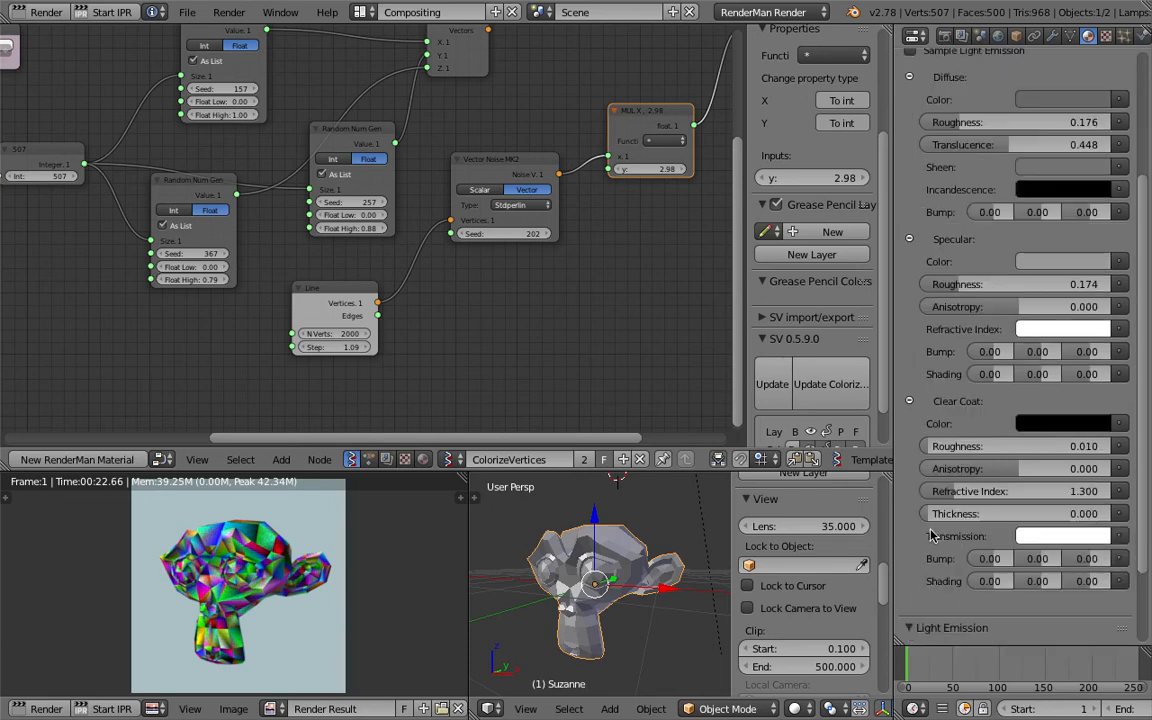
Render the scene with the PxrLMPlastic material on Suzanne.
scroll(1005, 485, up, 4)
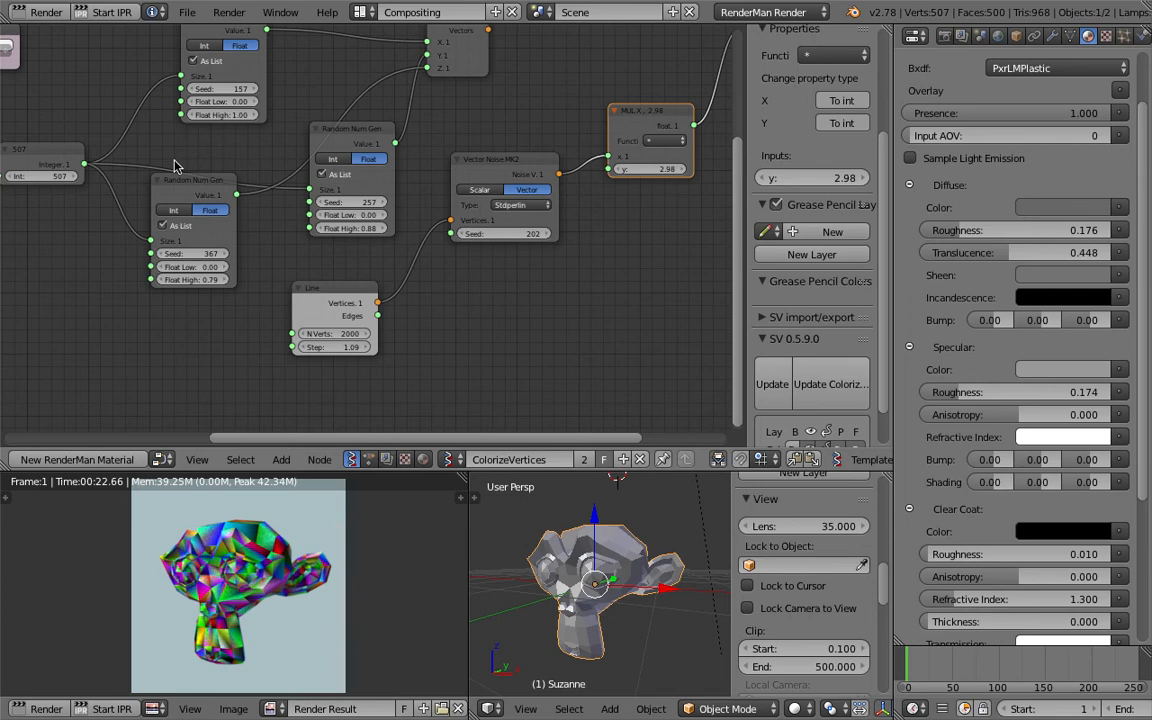
click(229, 12)
click(229, 34)
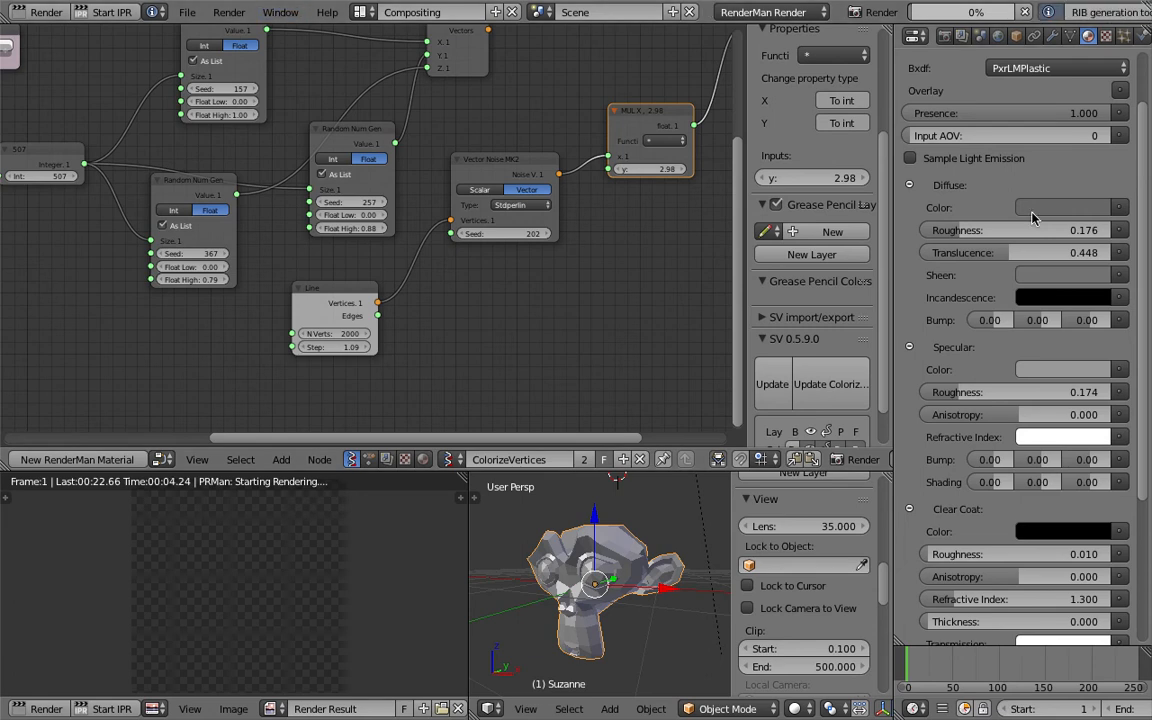
scroll(1050, 220, up, 2)
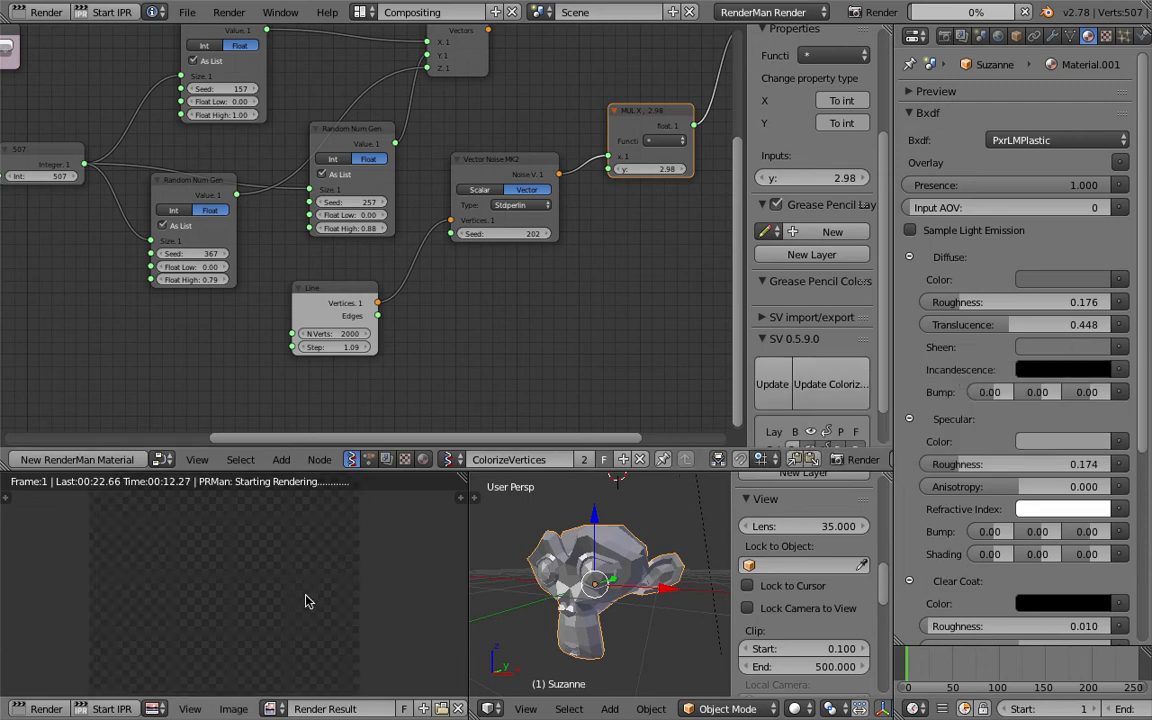
drag(1146, 316, 1090, 285)
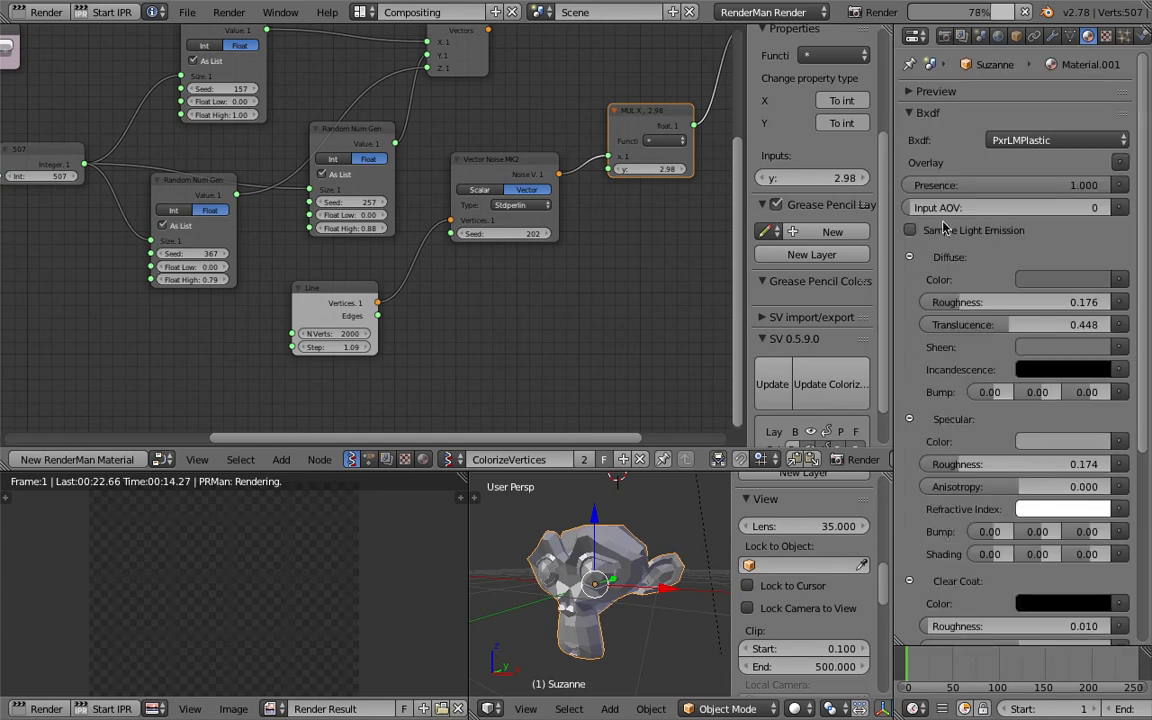
scroll(638, 550, down, 6)
middle_drag(640, 507, 597, 583)
scroll(590, 588, up, 4)
scroll(678, 535, up, 3)
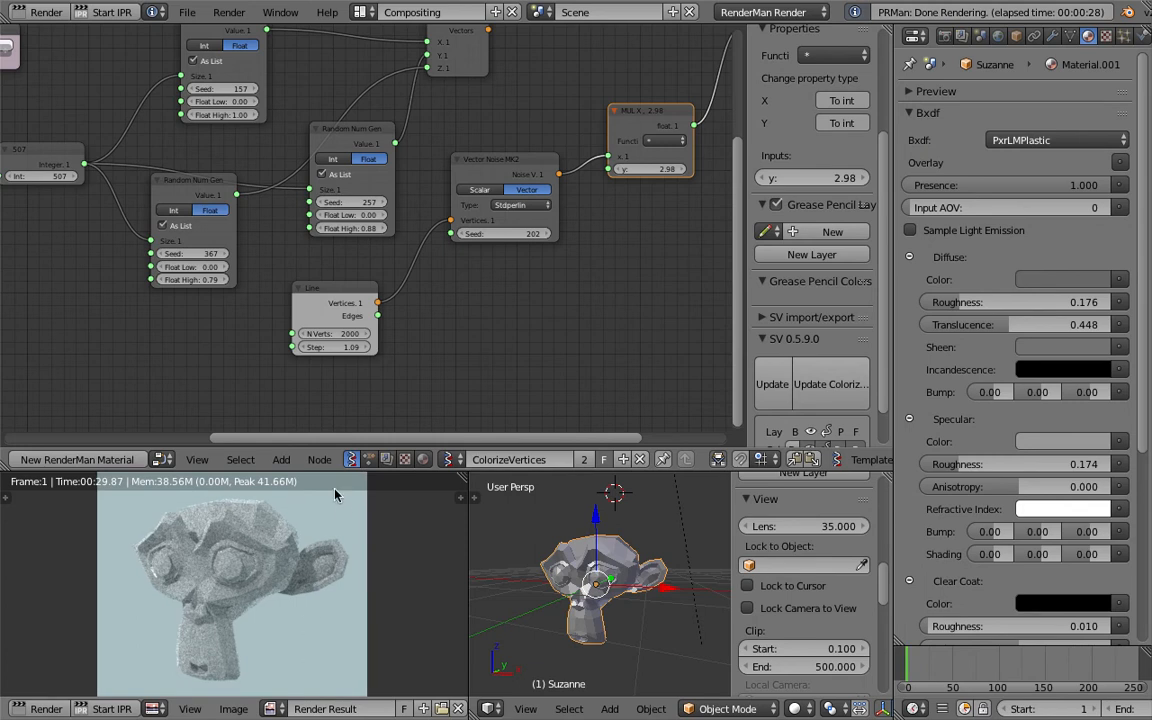
Show the shader nodes of Suzanne's Material.001 in the node editor and reposition the PxrPrimvar node.
click(423, 459)
middle_drag(478, 290, 608, 400)
scroll(340, 300, up, 2)
middle_drag(294, 252, 338, 290)
drag(290, 182, 269, 208)
middle_drag(248, 179, 260, 181)
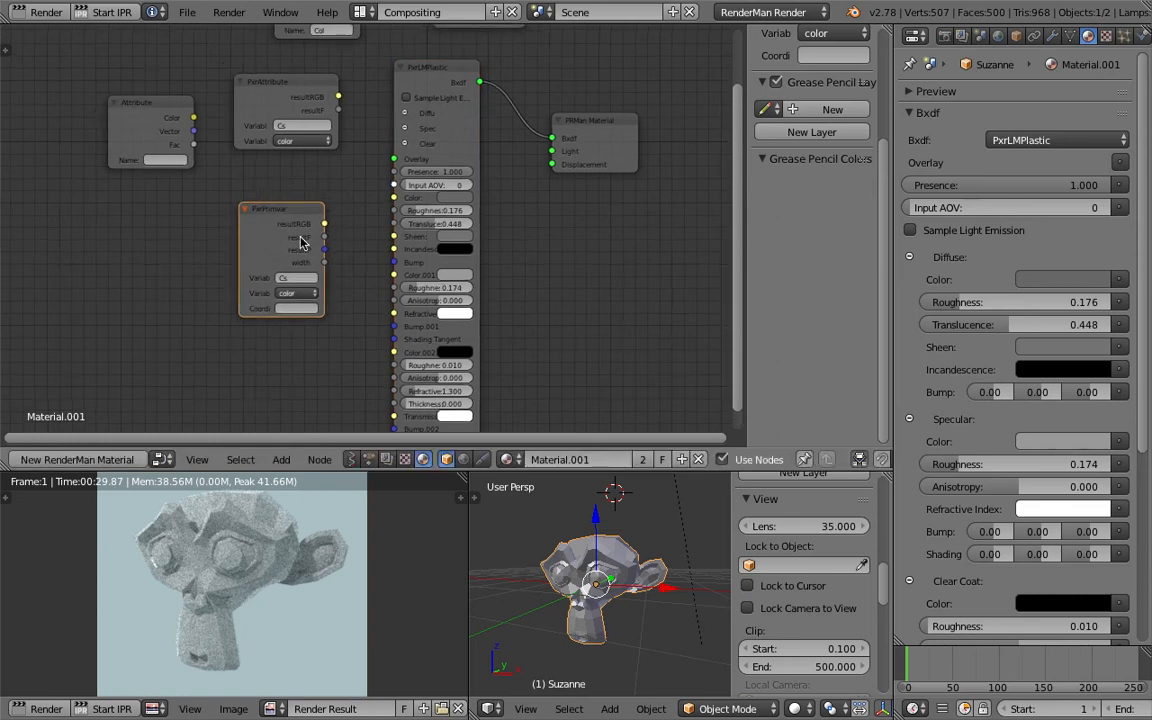
Move the PxrPrimvar and Attribute nodes further away from the PxrLMPlastic node to clear space between them.
mouse_move(368, 469)
mouse_down()
mouse_move(368, 491)
mouse_move(360, 451)
mouse_up()
middle_drag(279, 350, 332, 362)
scroll(314, 348, up, 1)
drag(340, 212, 148, 207)
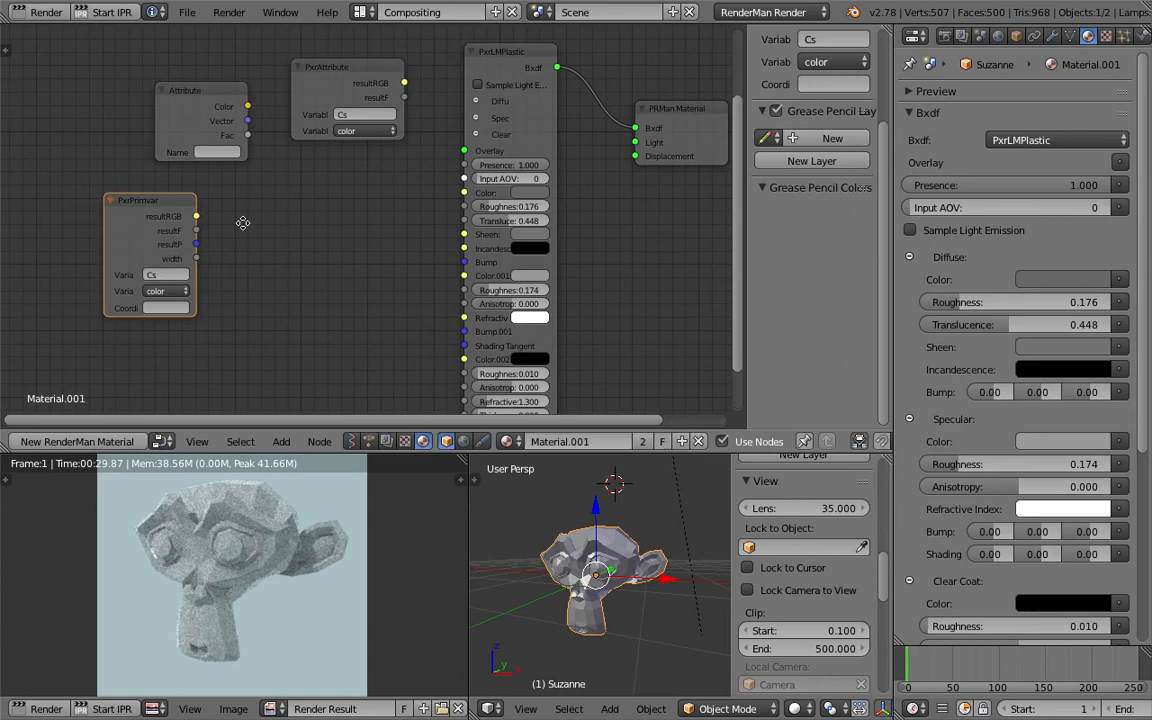
middle_drag(212, 118, 294, 128)
drag(291, 98, 170, 76)
drag(237, 207, 153, 201)
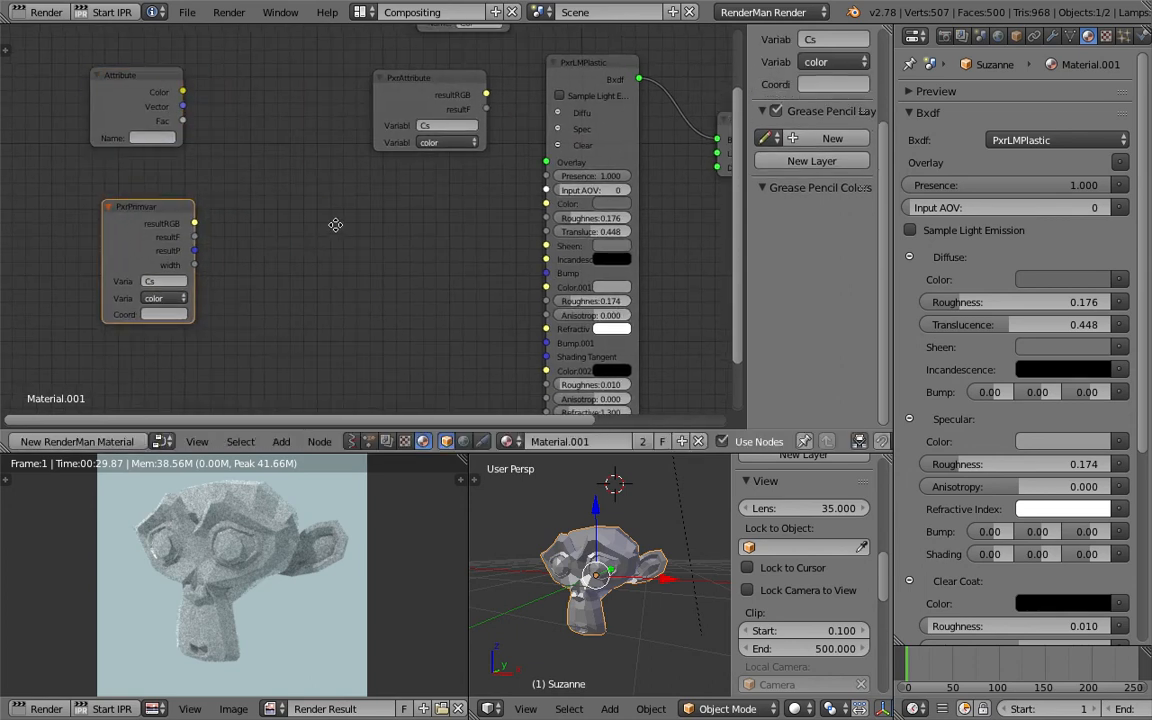
Add a PxrVary node between the PxrPrimvar and PxrLMPlastic nodes.
middle_drag(334, 224, 343, 215)
scroll(345, 218, up, 1)
key(shift+a)
click(361, 250)
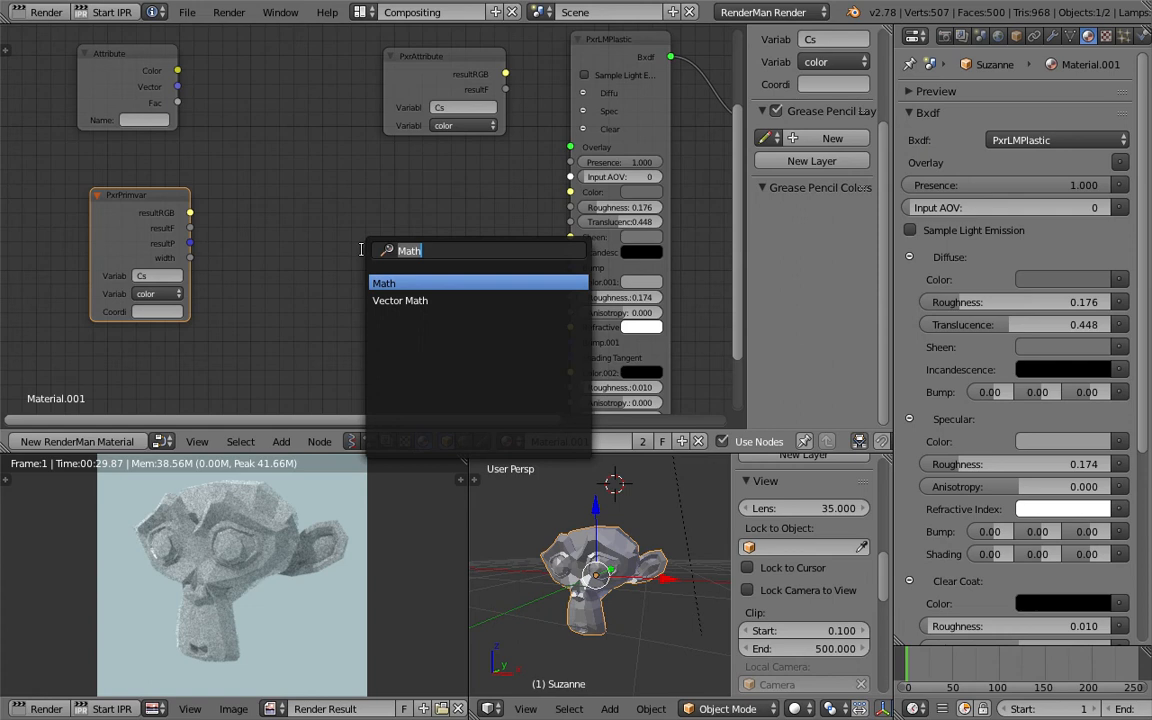
text(pxrv)
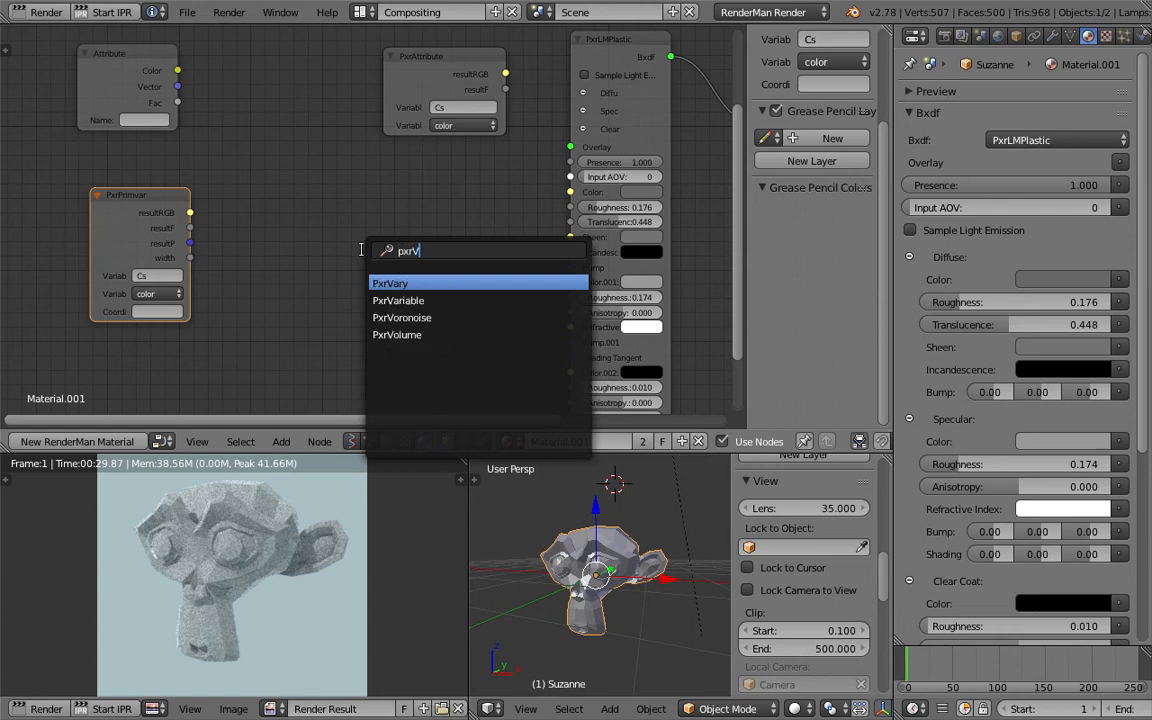
key(Return)
click(373, 189)
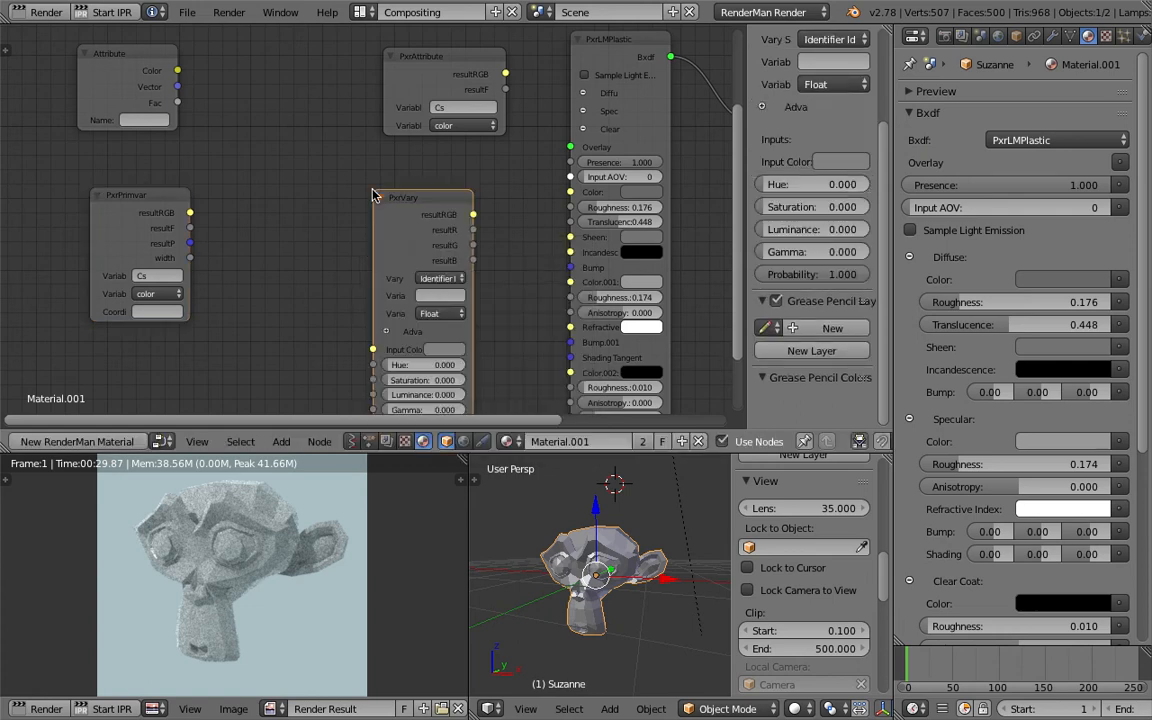
middle_drag(389, 229, 352, 168)
scroll(351, 166, up, 1)
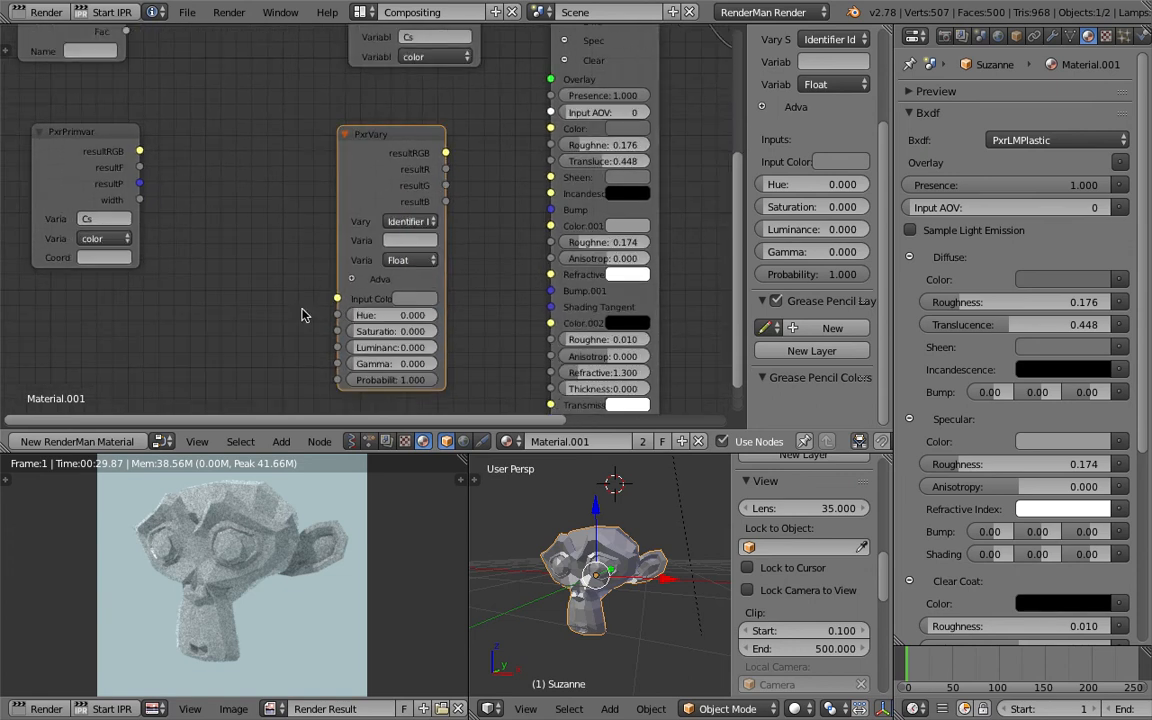
Save the project as a new file.
click(187, 12)
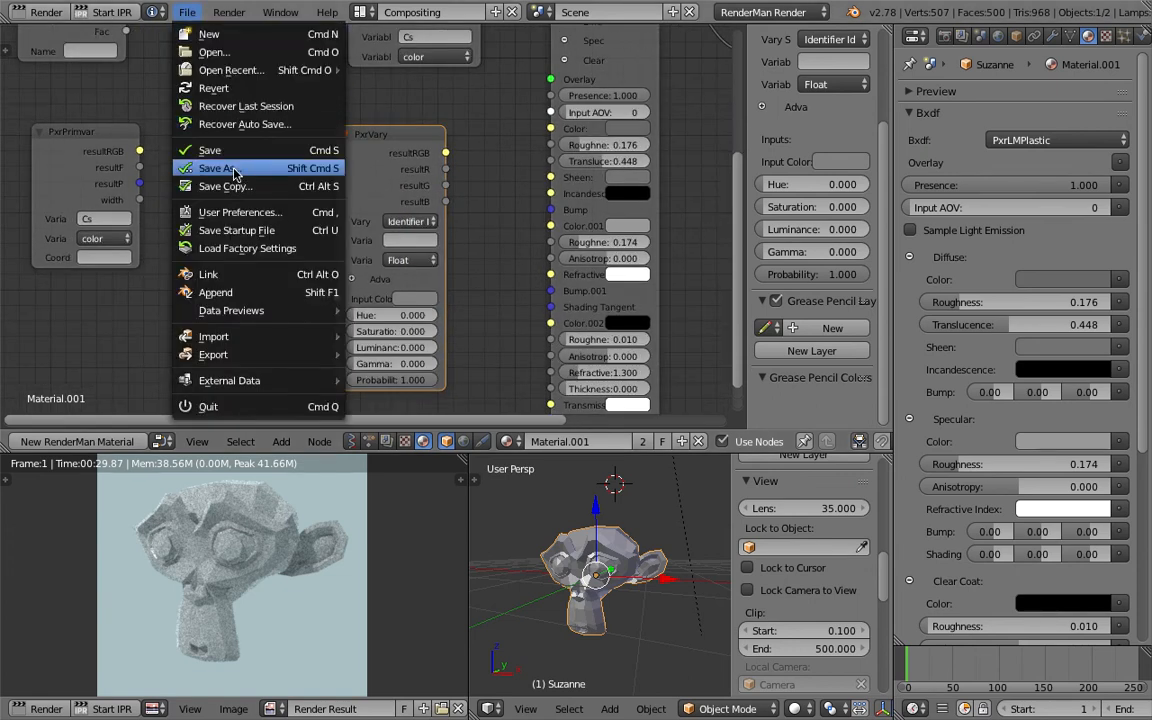
click(200, 160)
click(1019, 80)
click(1045, 60)
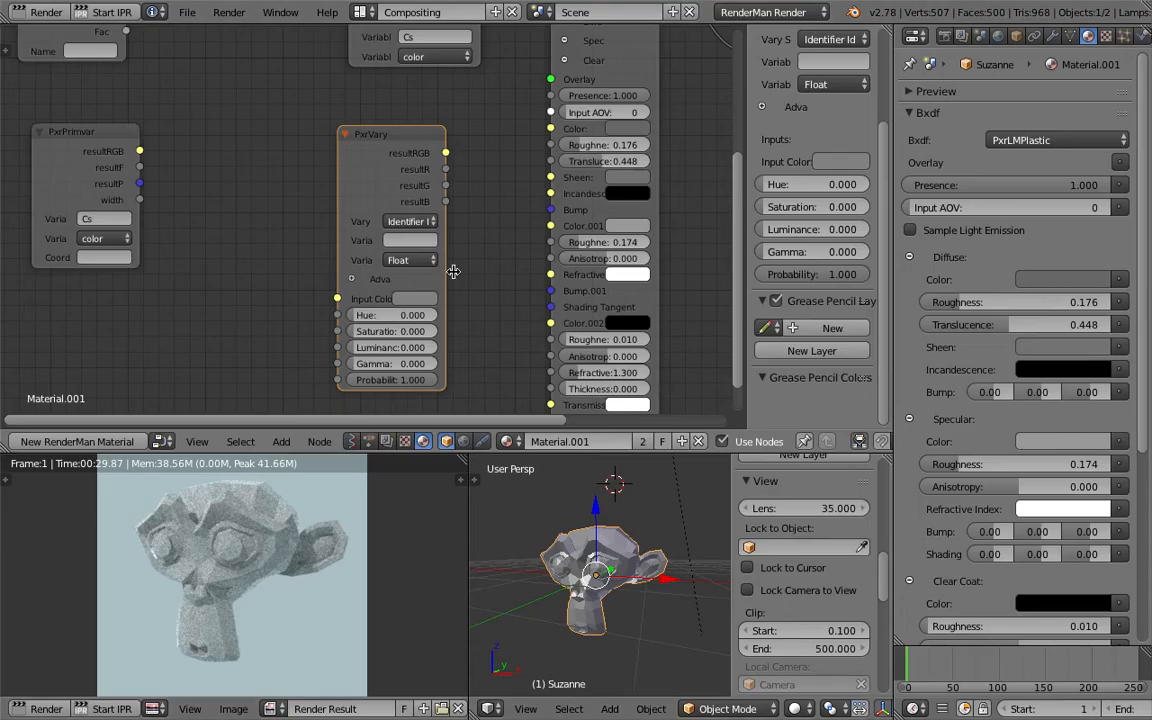
Widen the PxrVary node and set its vary source to Primvar.
scroll(422, 237, down, 1)
middle_drag(422, 237, 352, 241)
scroll(345, 222, up, 2)
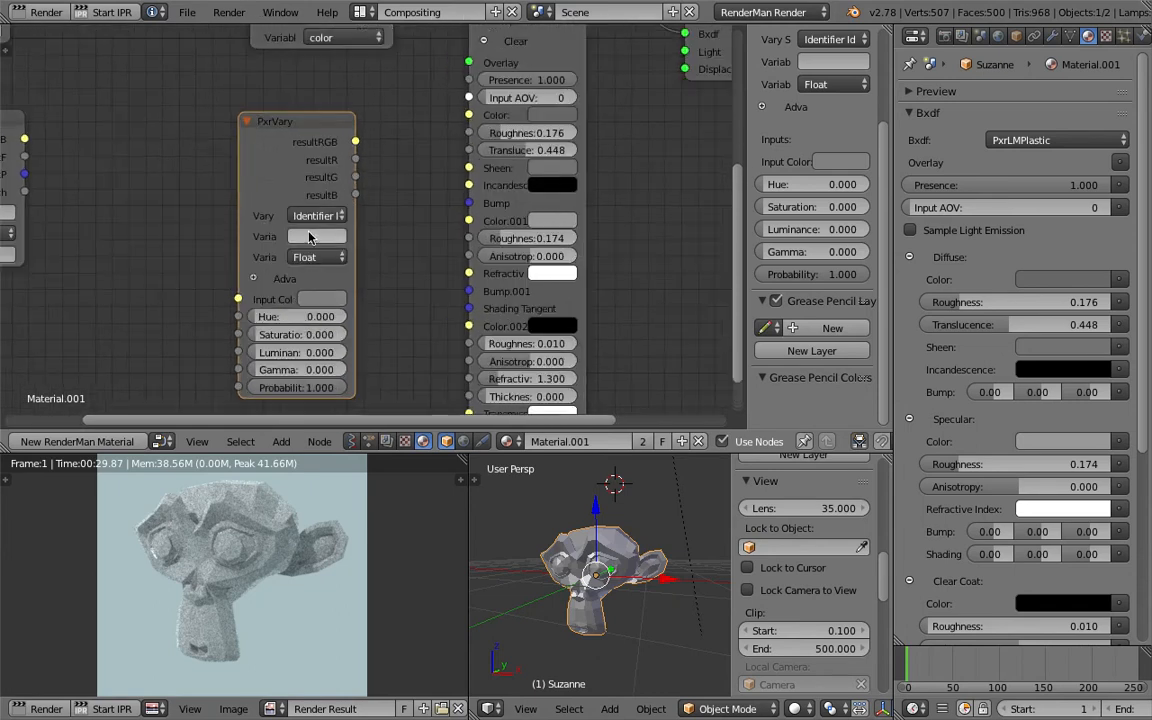
drag(239, 210, 176, 210)
click(279, 216)
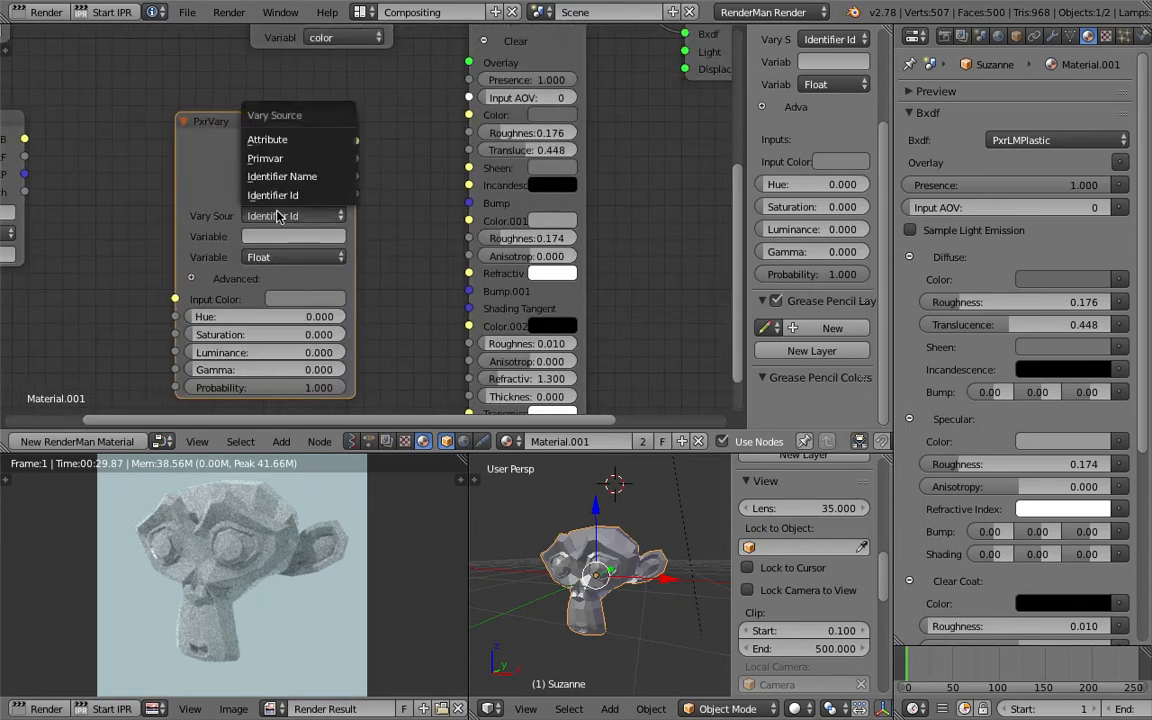
click(268, 158)
scroll(338, 162, down, 1)
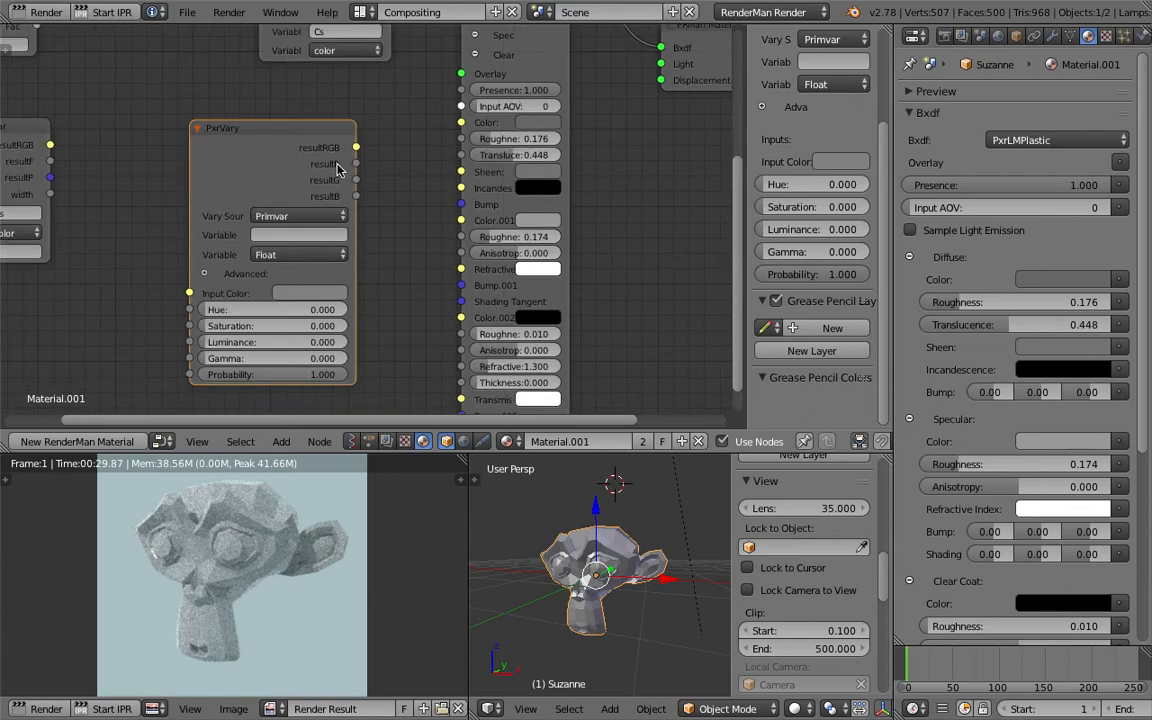
Give PxrVary a reddish-brown input color, with hue 0.297, saturation 0.589 and luminance 0.416.
drag(210, 310, 261, 325)
click(305, 294)
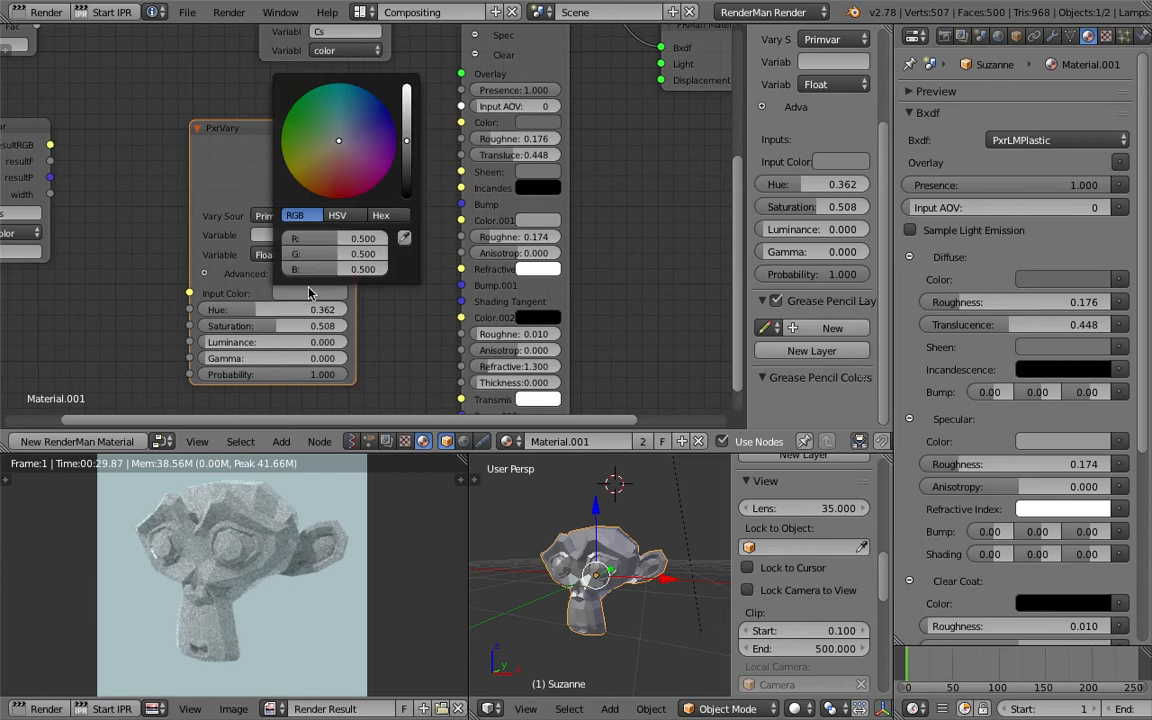
drag(338, 141, 327, 175)
drag(244, 311, 217, 313)
mouse_move(275, 327)
mouse_down()
mouse_move(302, 343)
mouse_move(268, 345)
mouse_up()
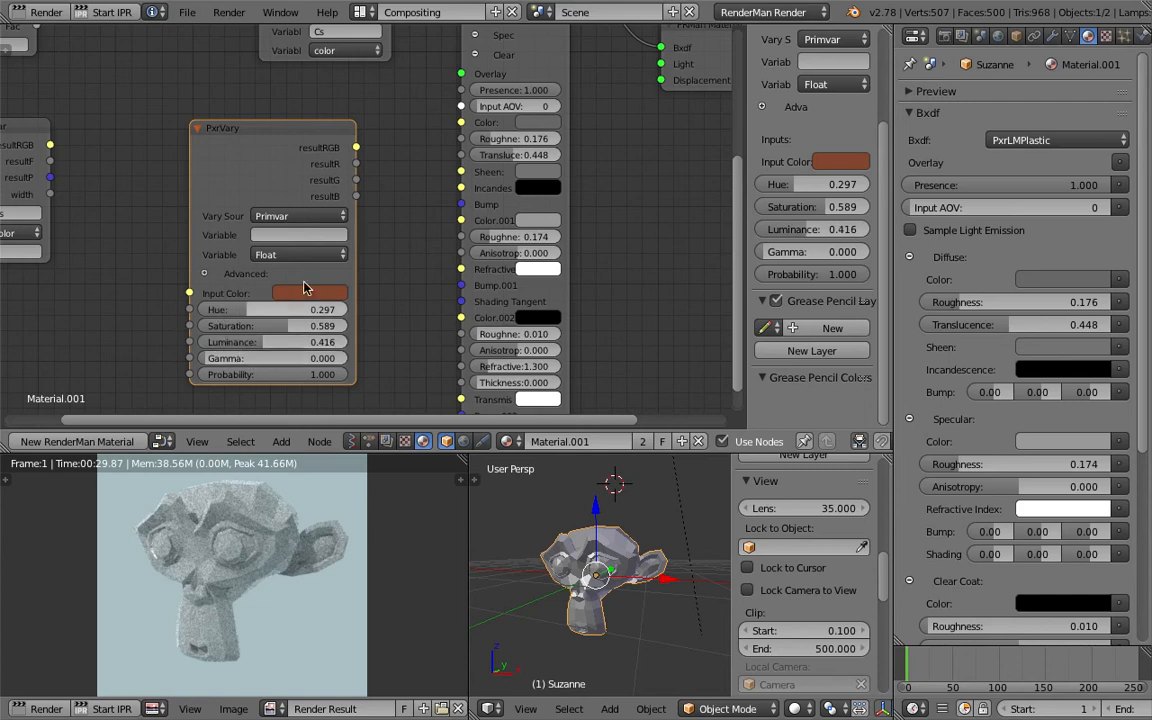
Connect PxrVary's resultRGB to the diffuse color input of PxrLMPlastic and move the node closer to it.
drag(356, 147, 440, 135)
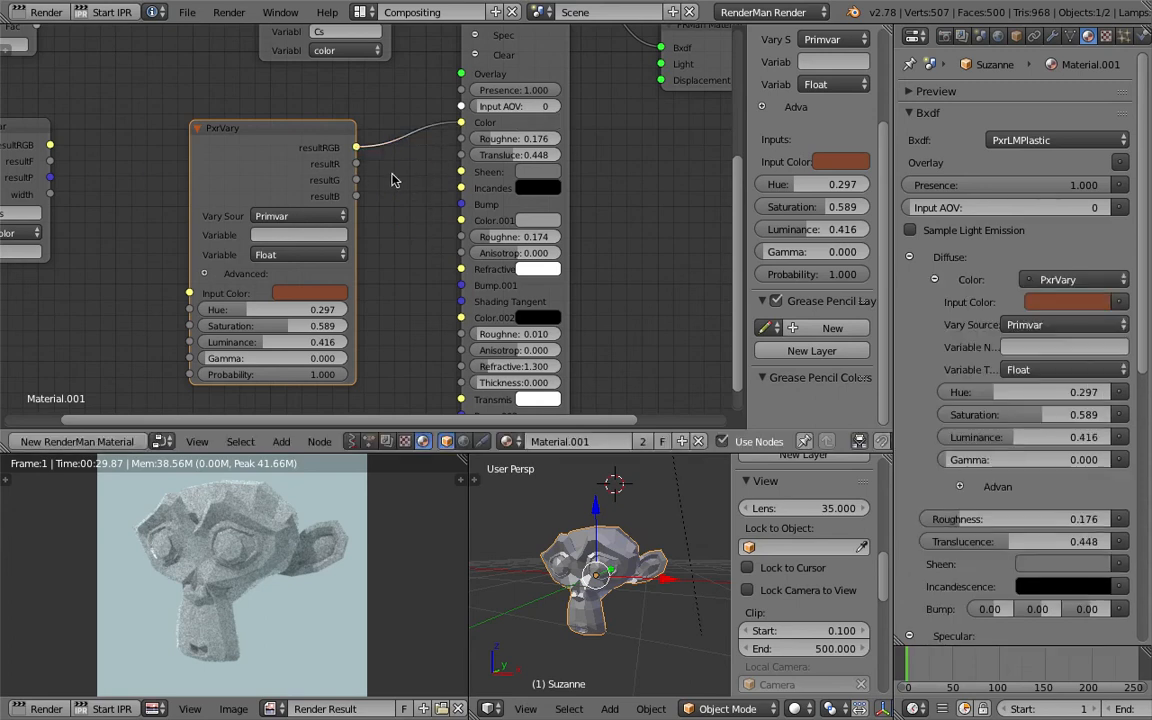
drag(303, 167, 336, 142)
click(321, 230)
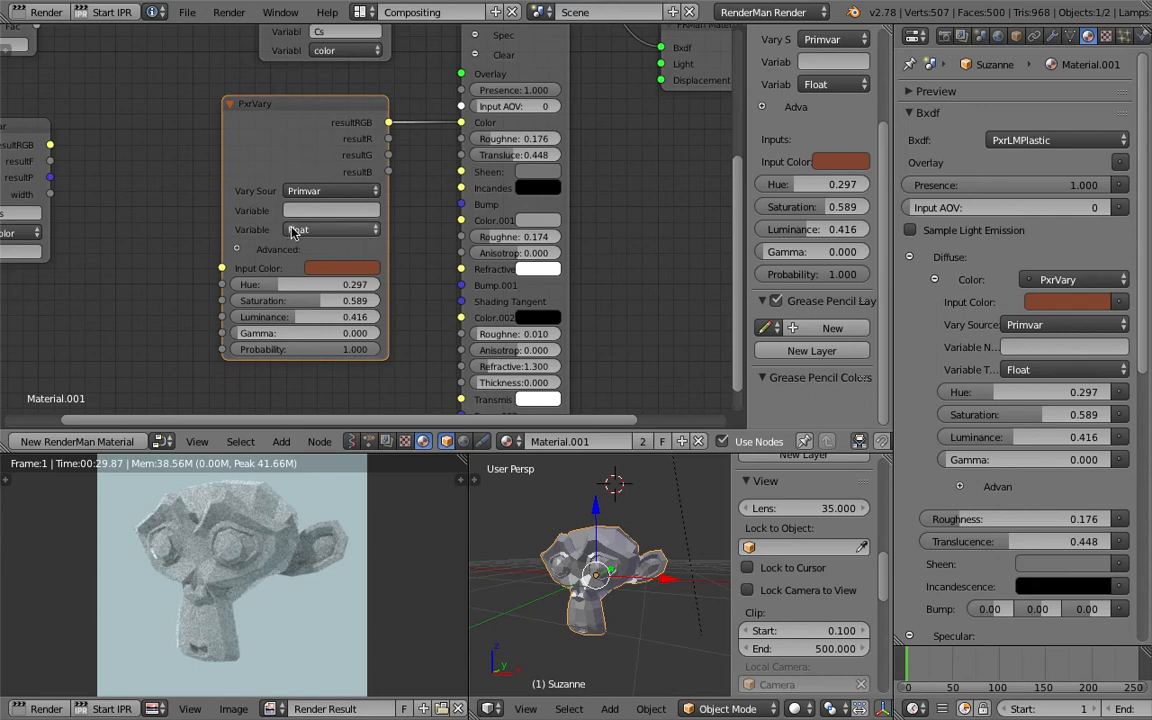
click(299, 232)
Save the project and render the scene with the PxrVary color on Suzanne.
key(ctrl+s)
click(141, 195)
click(229, 12)
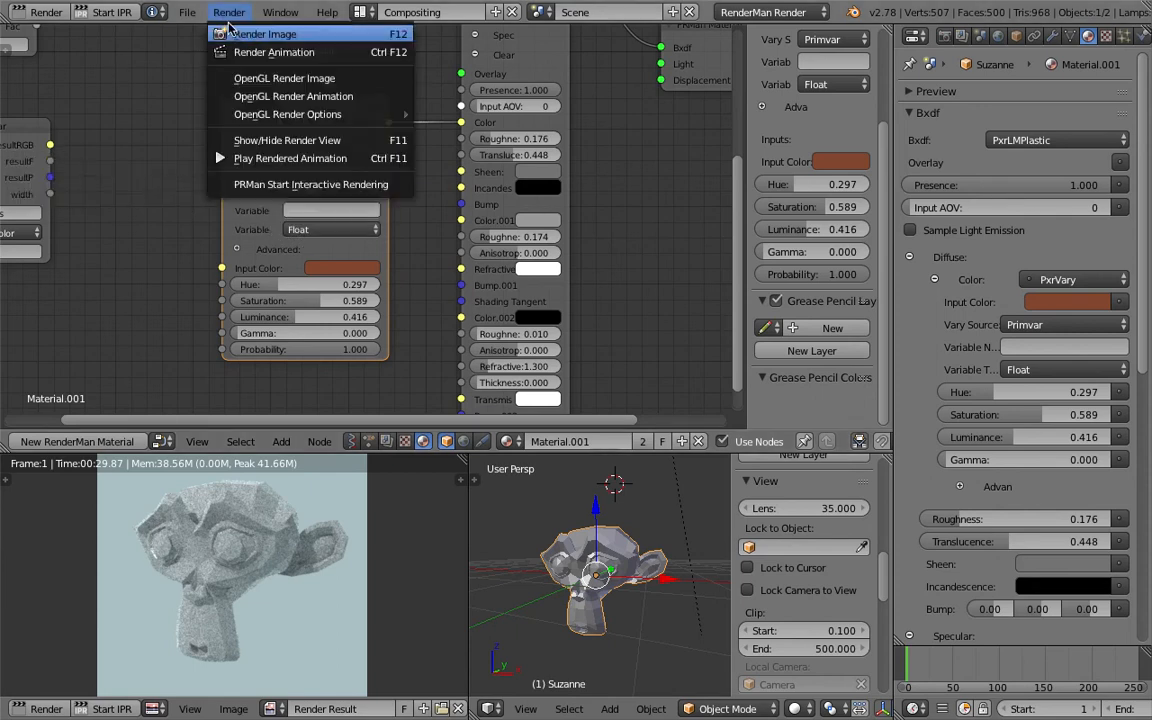
click(213, 33)
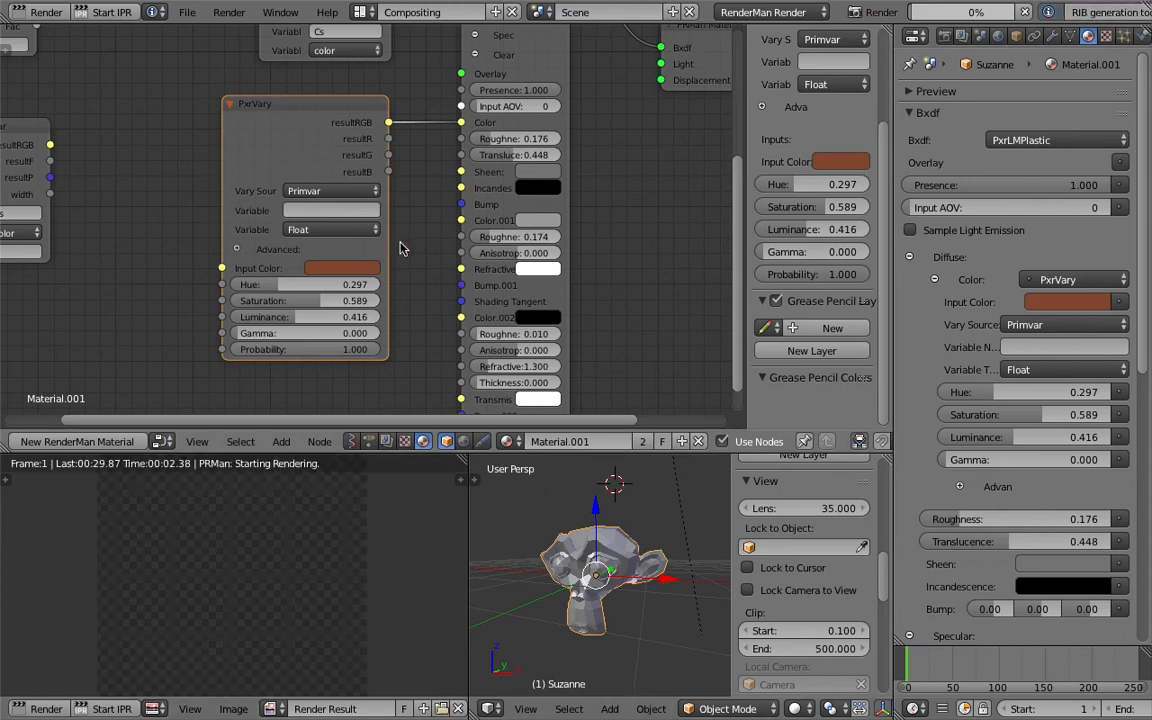
scroll(400, 241, down, 1)
scroll(889, 14, right, 3)
scroll(889, 14, right, 5)
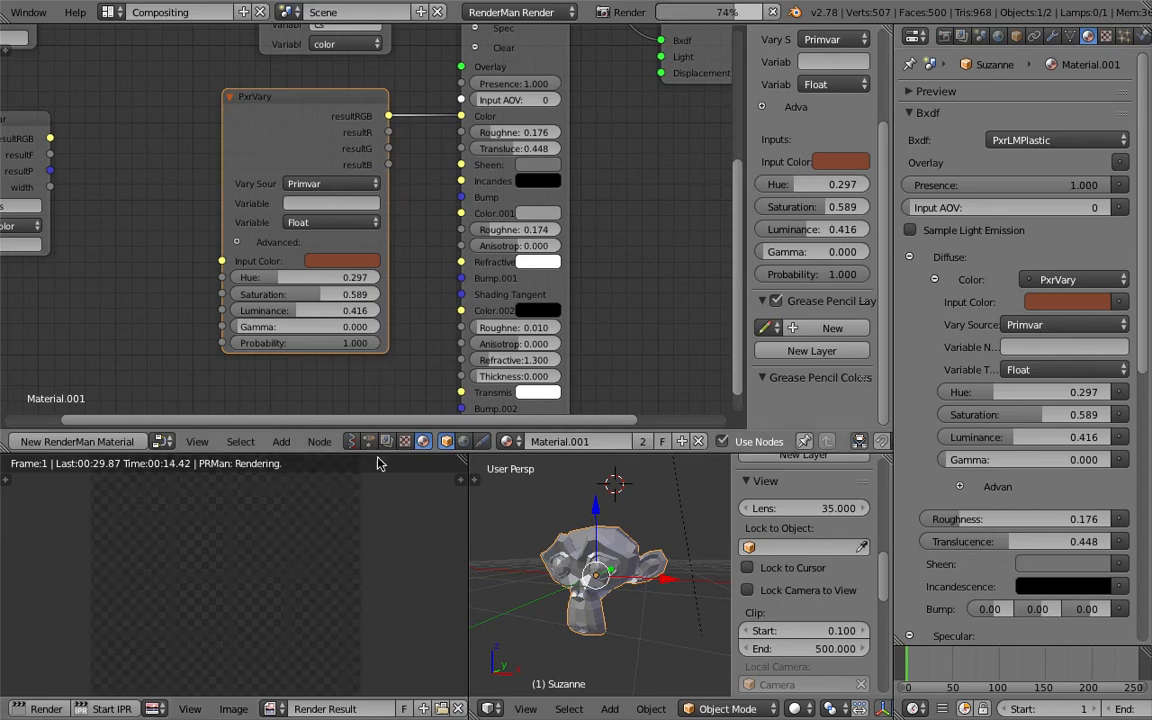
scroll(378, 542, down, 1)
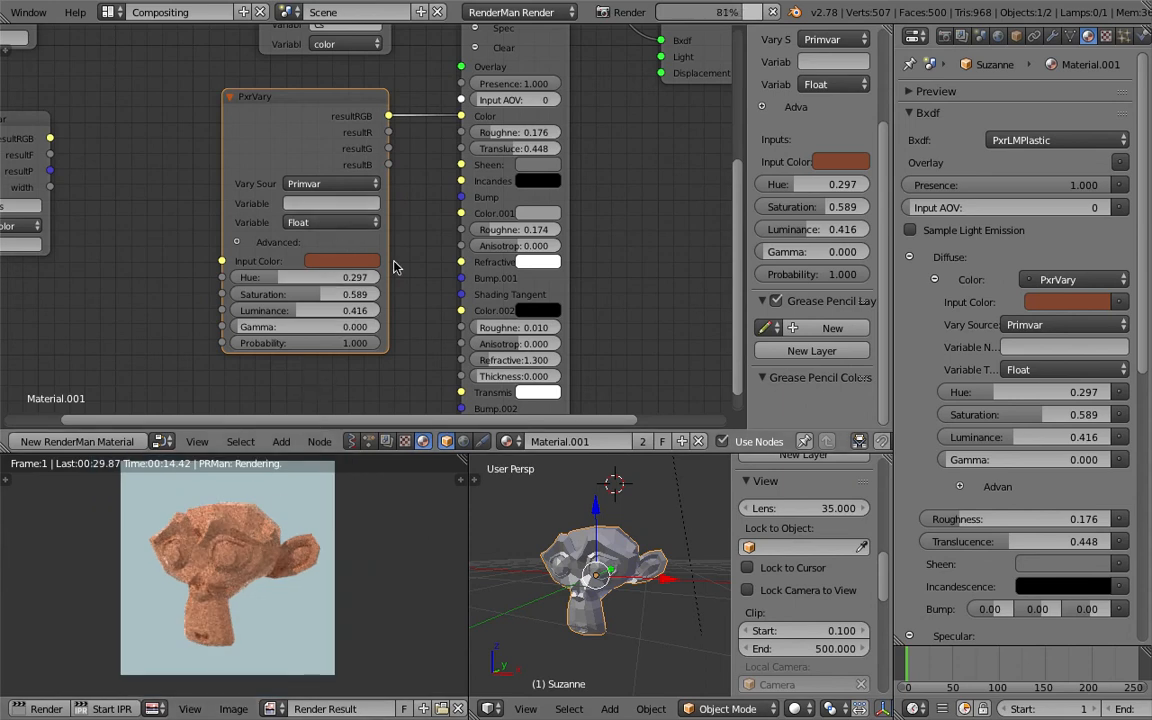
Set PxrVary's hue to 0.400 and its variable type to Integer, and widen the node further.
click(325, 183)
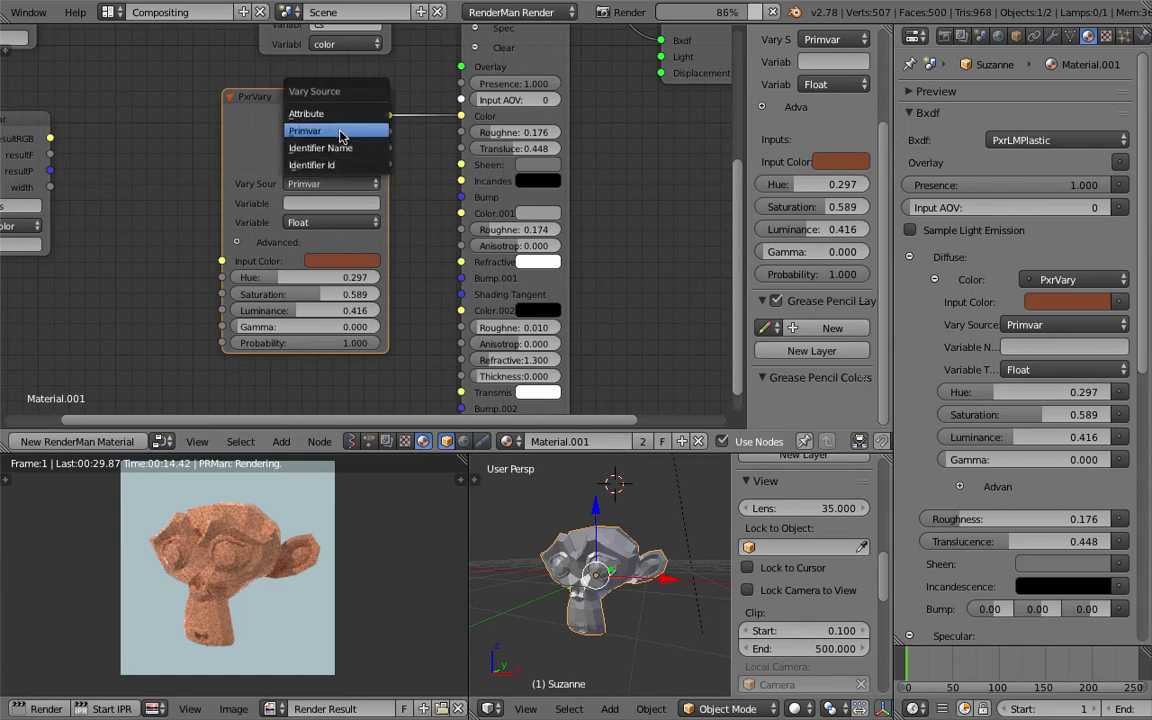
click(295, 184)
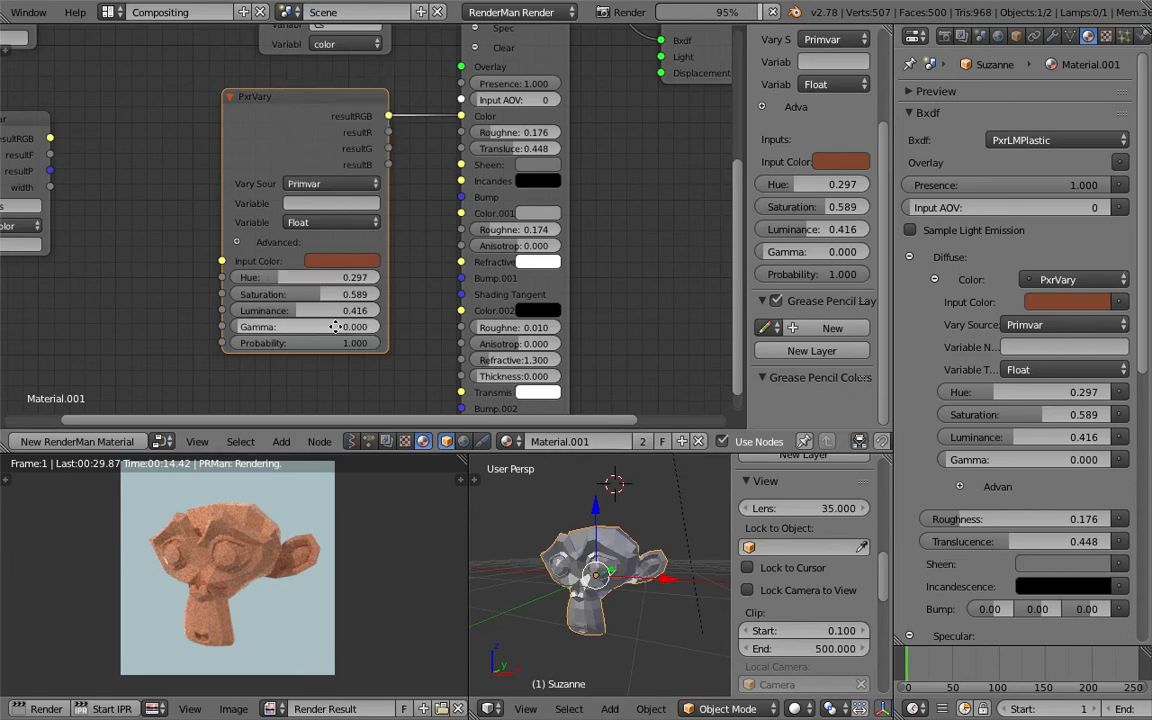
middle_drag(332, 325, 353, 313)
drag(350, 265, 362, 265)
click(350, 210)
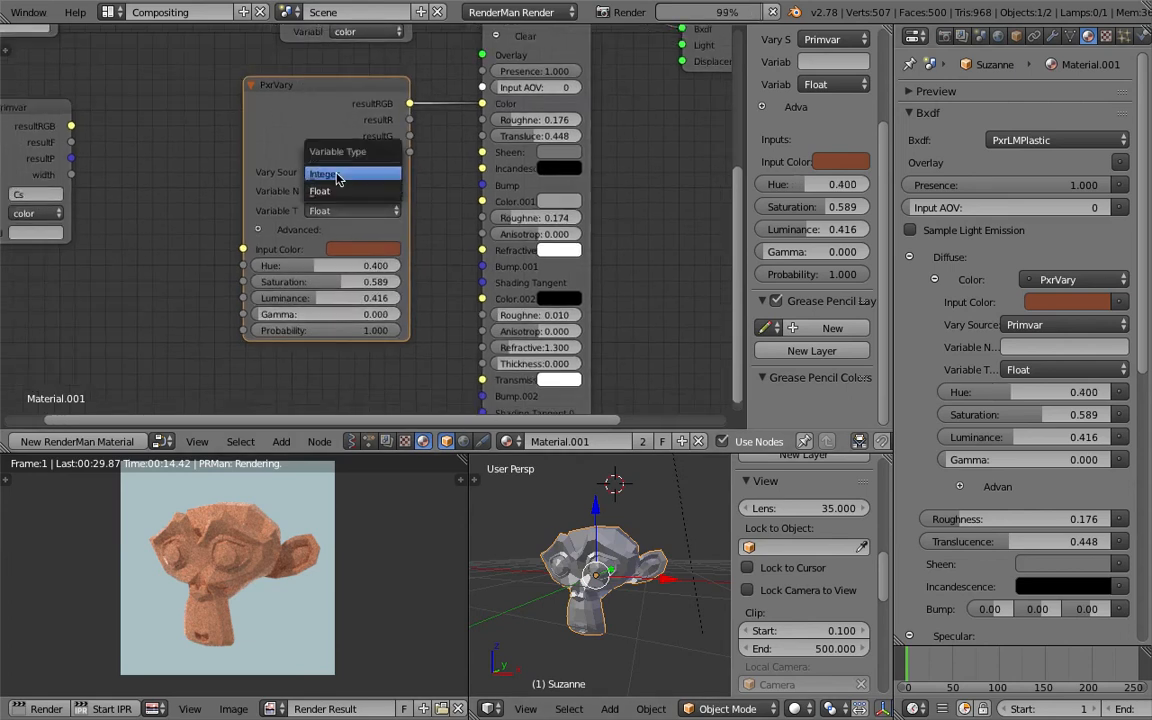
click(350, 175)
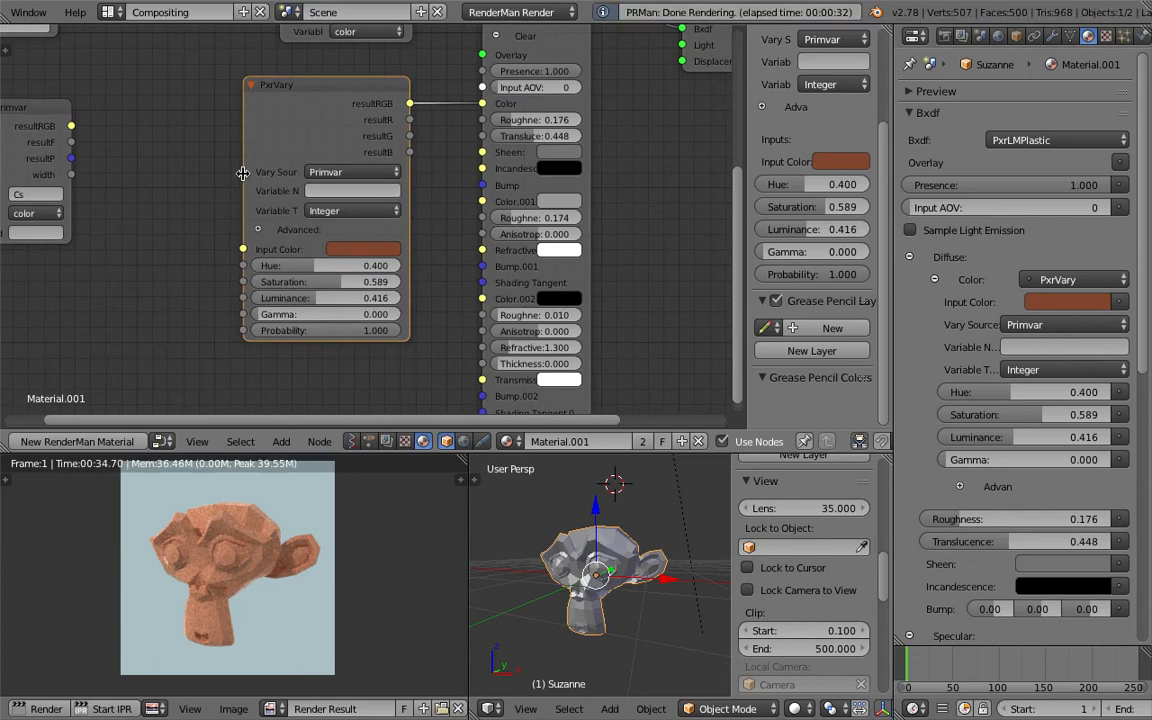
drag(242, 160, 177, 158)
click(309, 174)
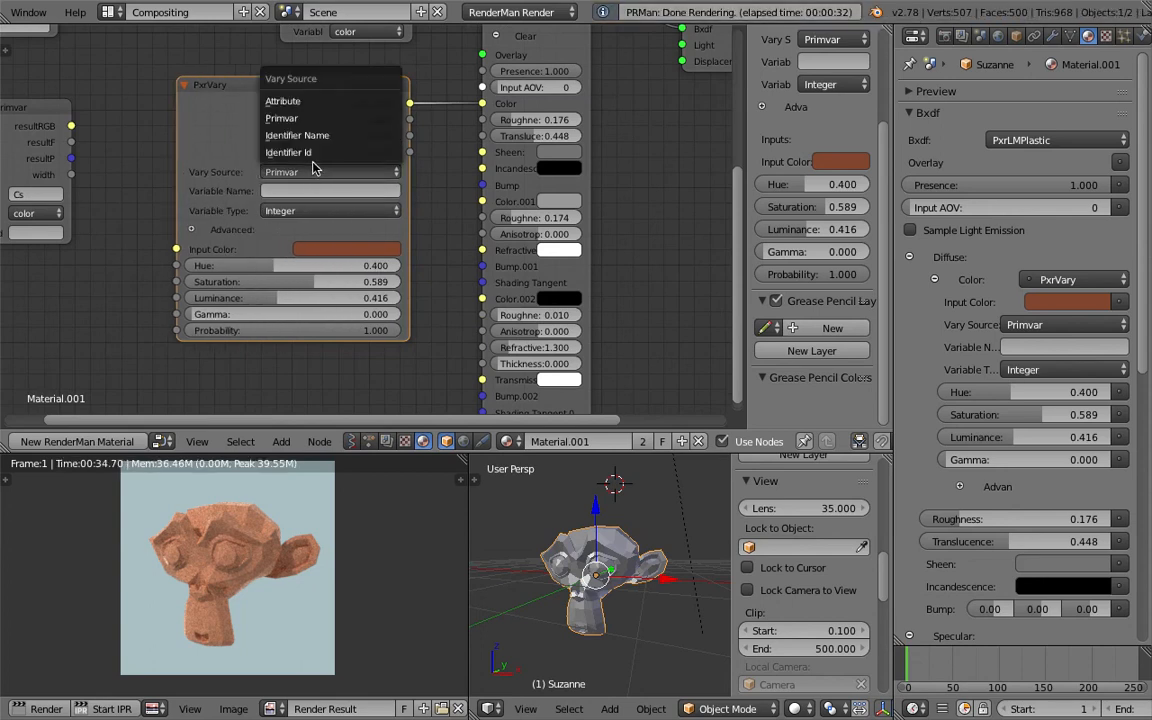
Duplicate Suzanne three times and spread the copies around the original in the 3D view.
scroll(592, 560, down, 3)
key(shift+d)
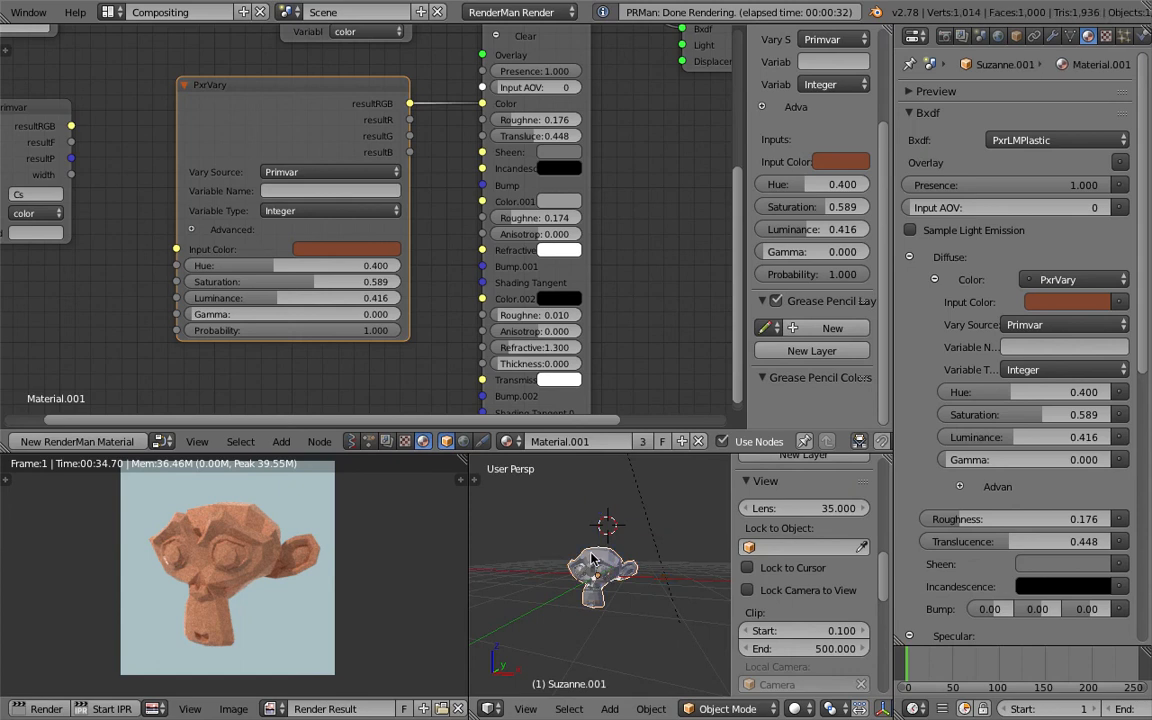
click(530, 510)
key(shift+d)
click(587, 488)
key(shift+d)
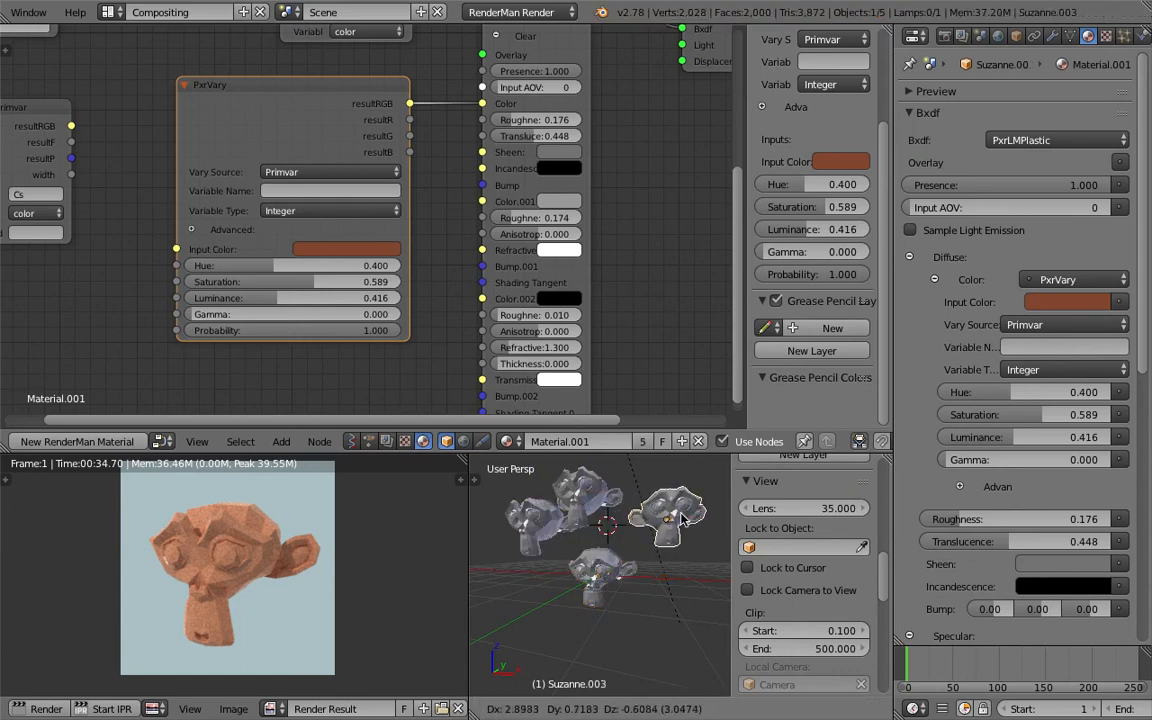
click(683, 518)
shift+scroll(575, 500, up, 3)
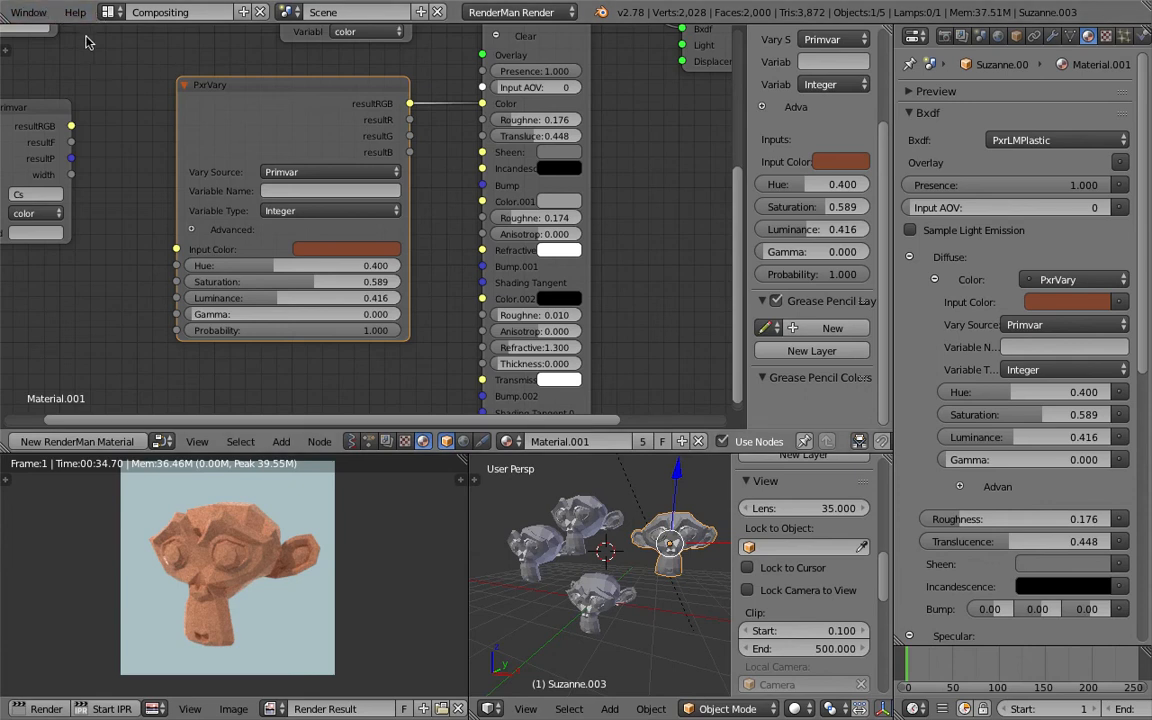
Set PxrVary's vary source to Identifier Name and render the scene with the four Suzannes.
click(262, 176)
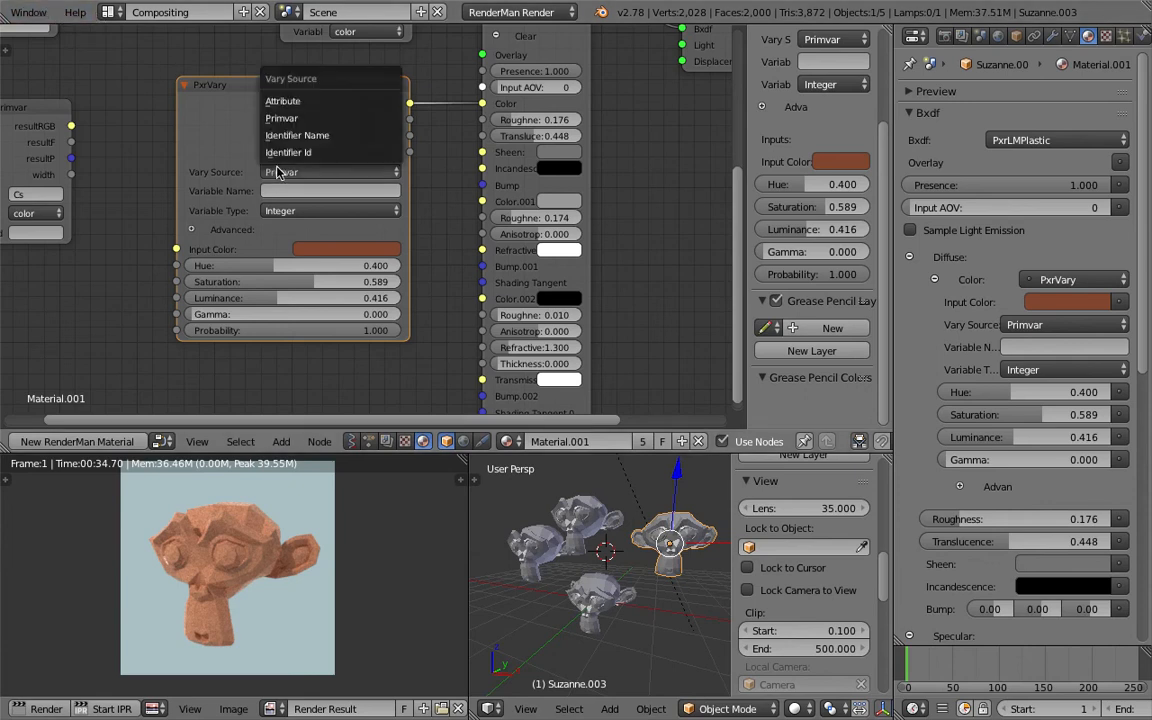
click(326, 136)
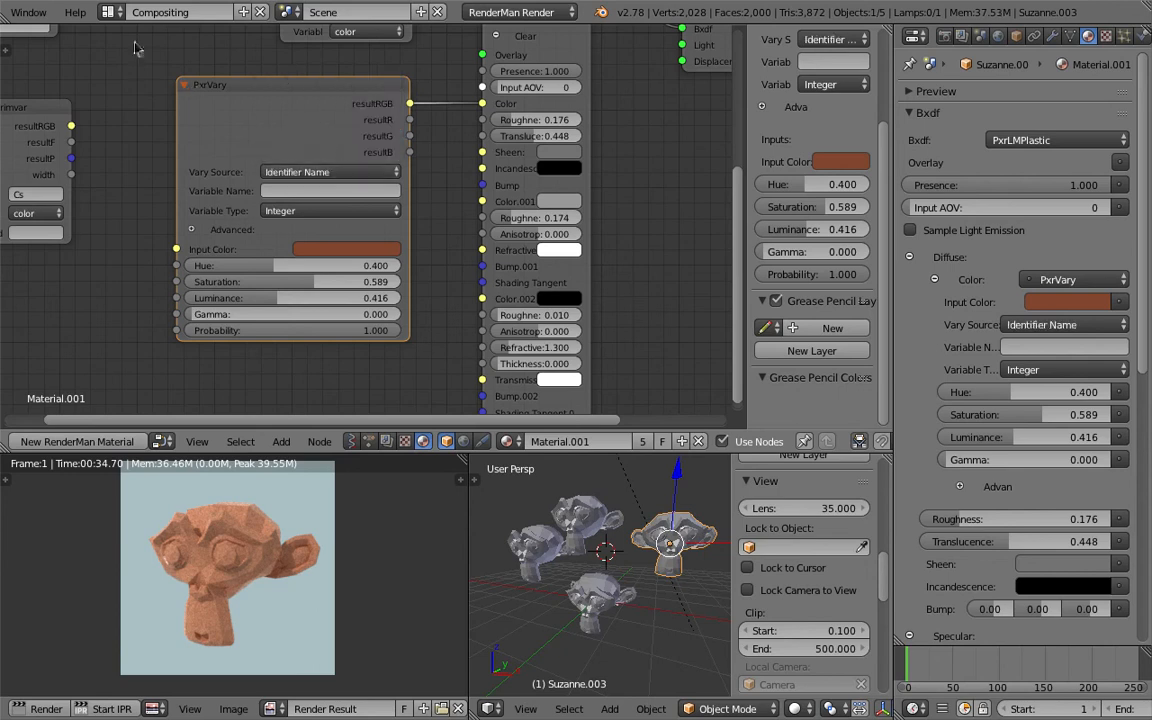
scroll(13, 10, up, 3)
click(48, 14)
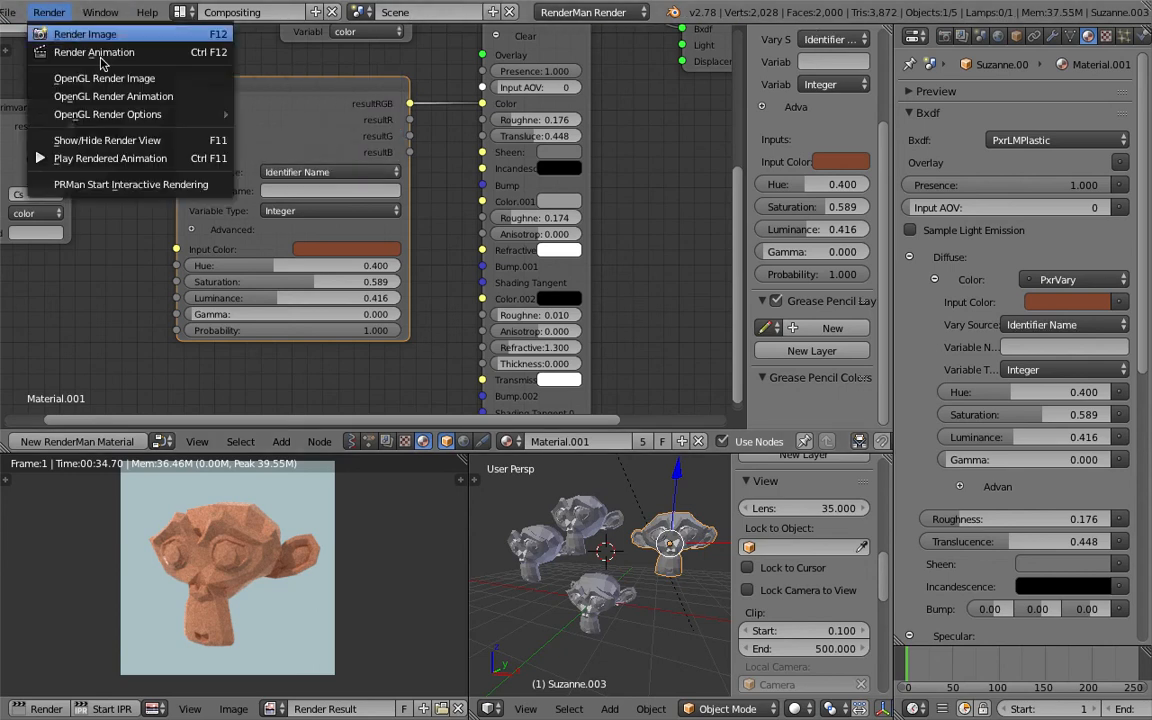
click(100, 56)
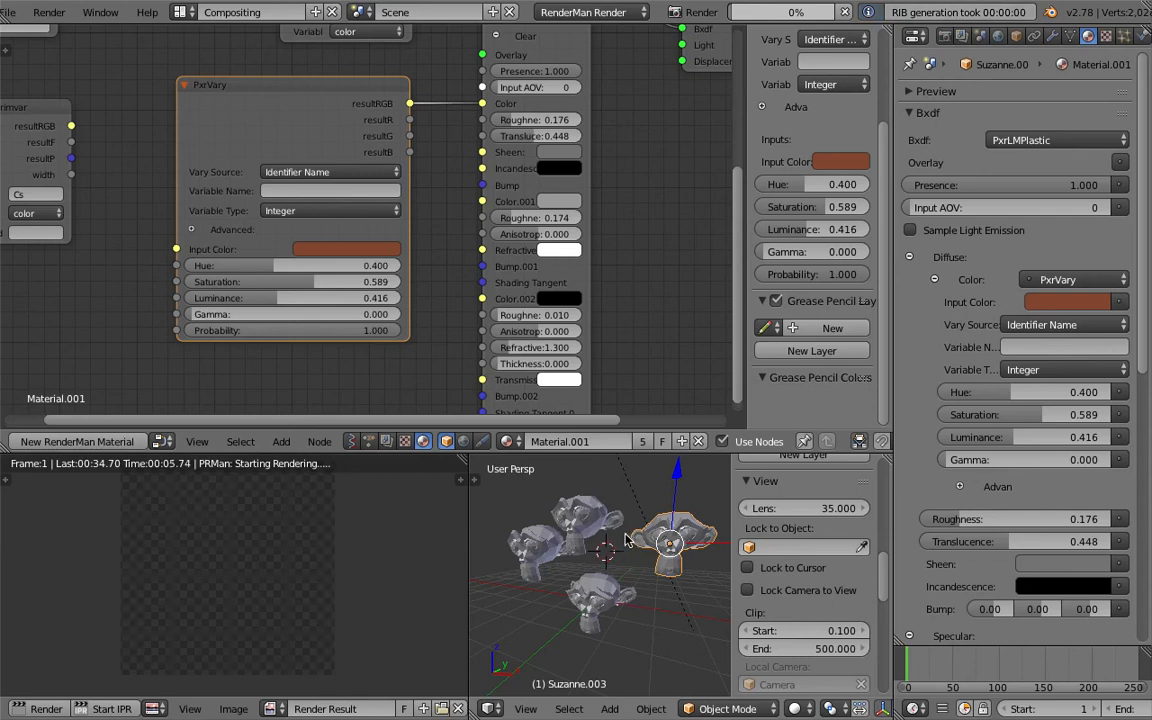
click(288, 172)
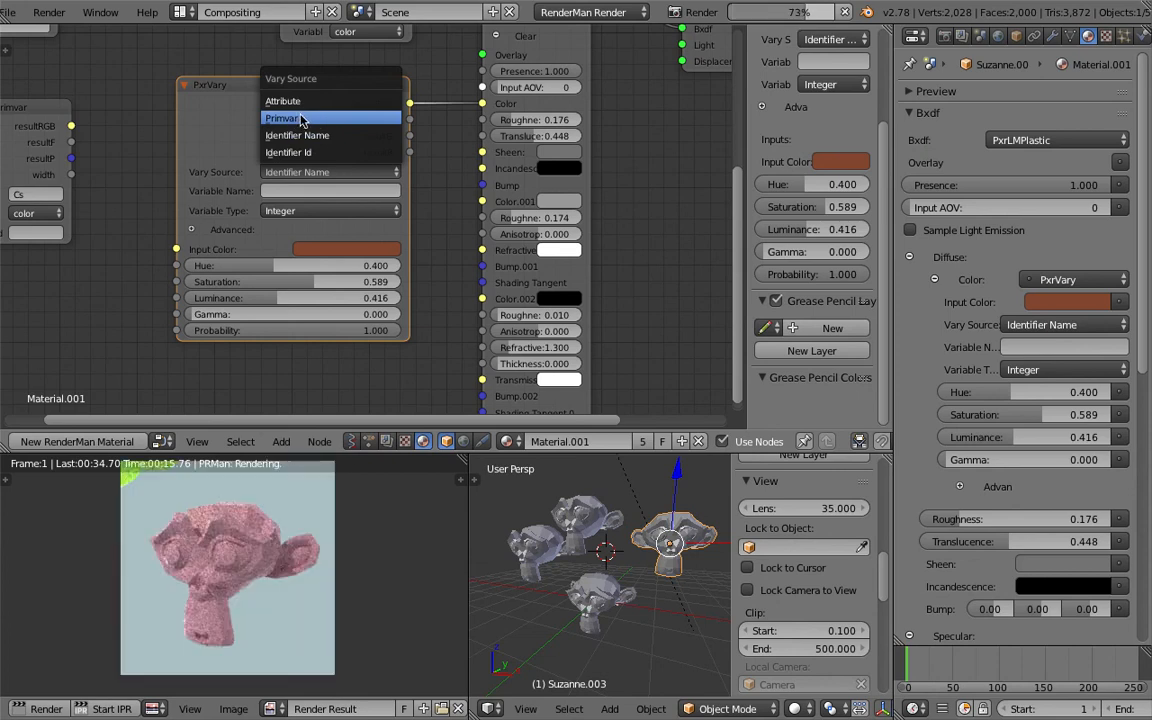
scroll(216, 540, down, 2)
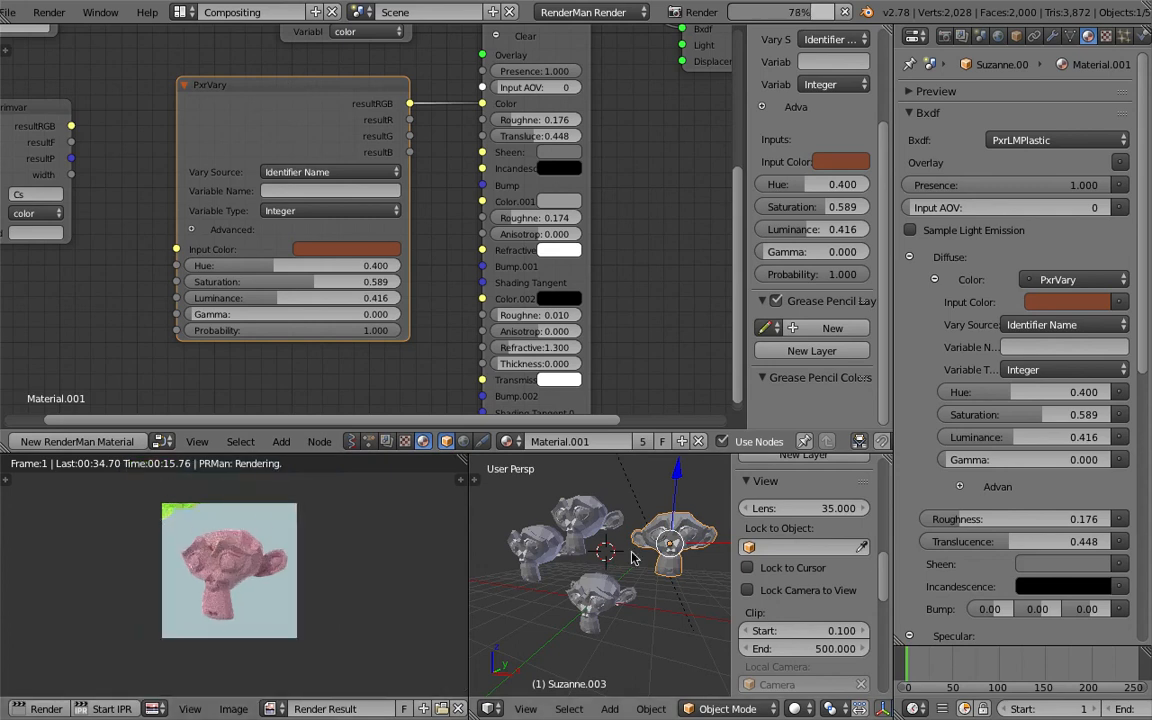
scroll(760, 540, up, 3)
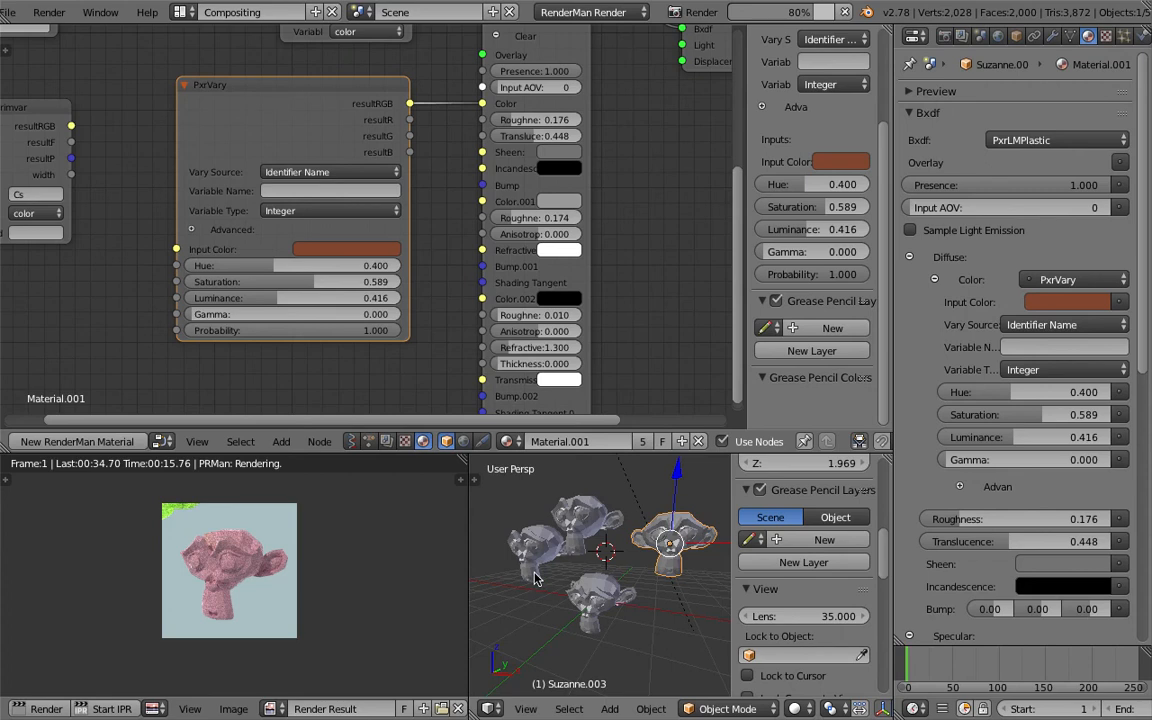
Delete the PxrVary node and connect PxrPrimvar's resultRGB output to the diffuse Color input of PxrLMPlastic.
drag(236, 96, 252, 102)
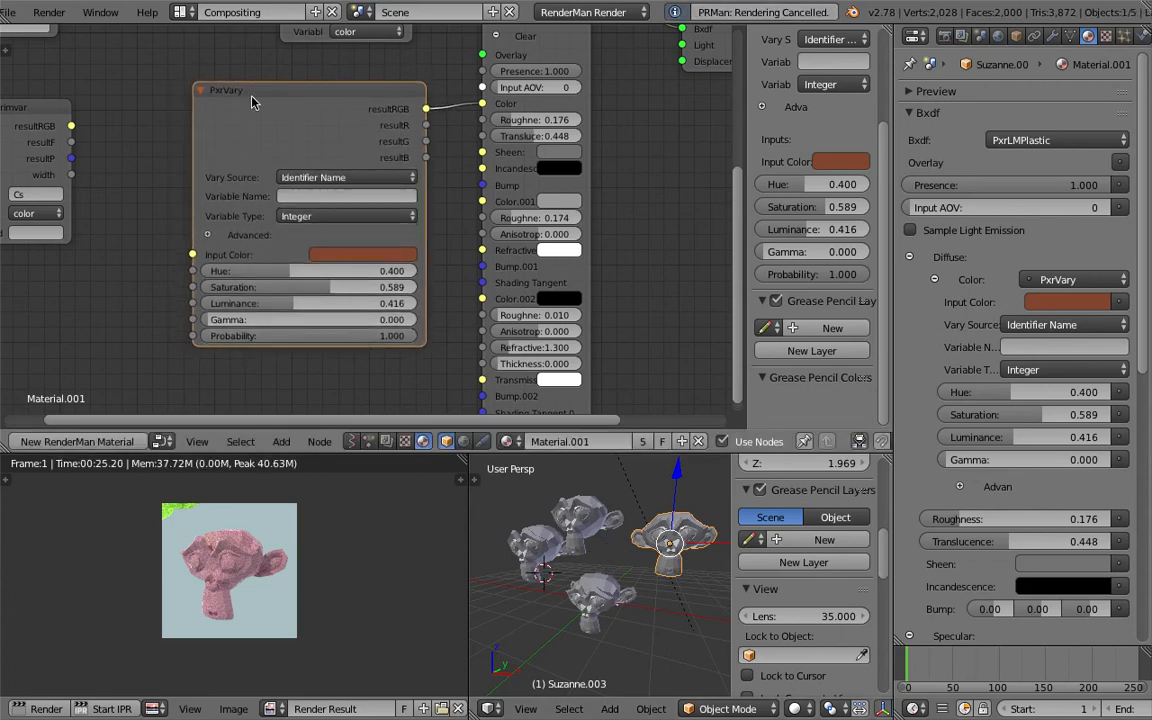
scroll(252, 102, down, 1)
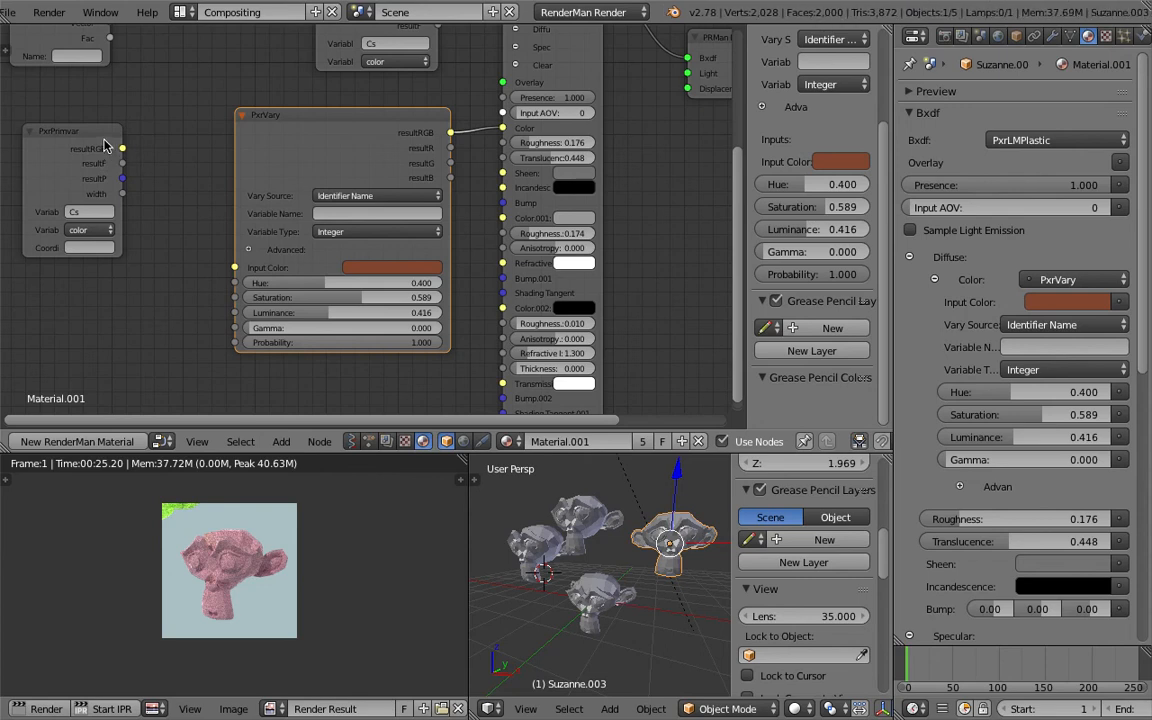
key(x)
drag(92, 142, 347, 157)
scroll(347, 157, up, 2)
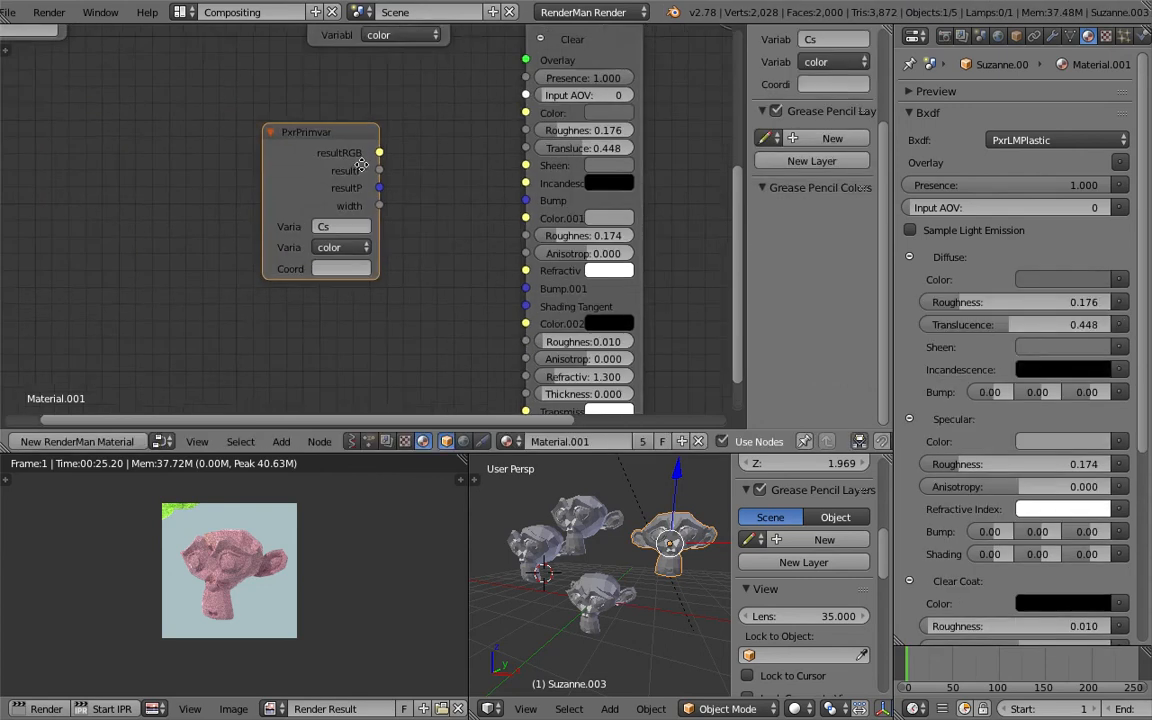
scroll(295, 131, down, 1)
middle_drag(295, 136, 262, 137)
drag(287, 139, 434, 123)
Switch the 3D view to the camera, lock the camera to the view and frame all four Suzannes.
scroll(845, 600, up, 8)
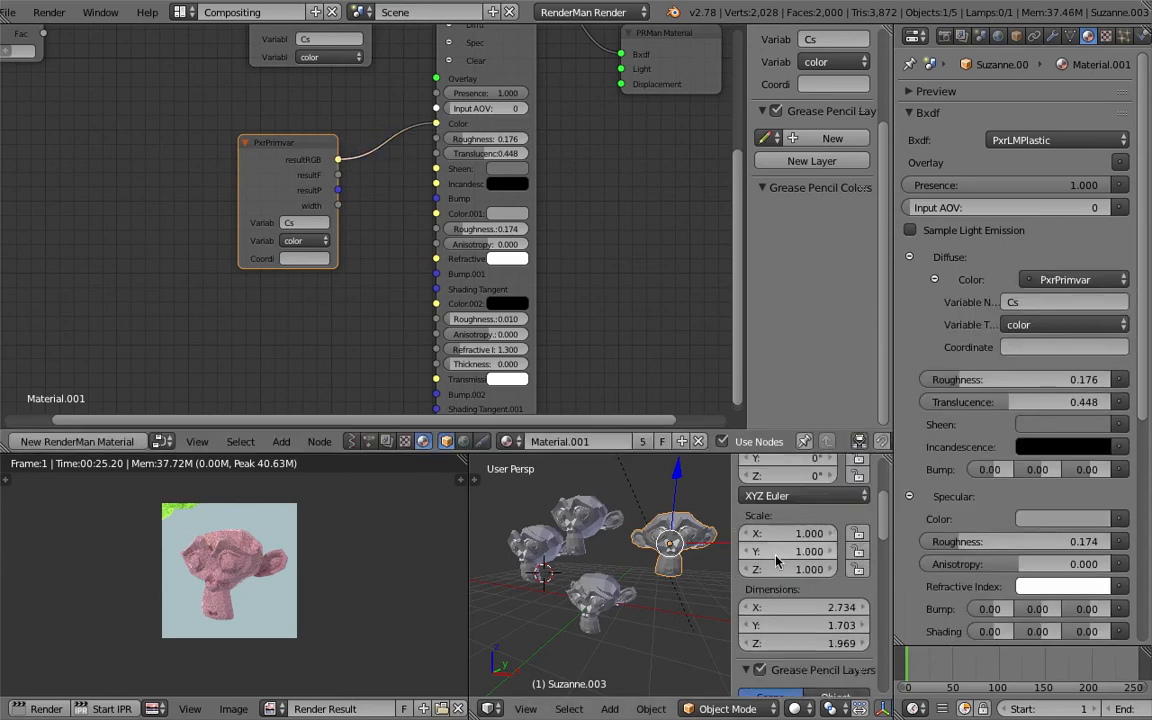
scroll(857, 622, down, 10)
scroll(857, 622, down, 4)
scroll(857, 622, up, 3)
click(525, 708)
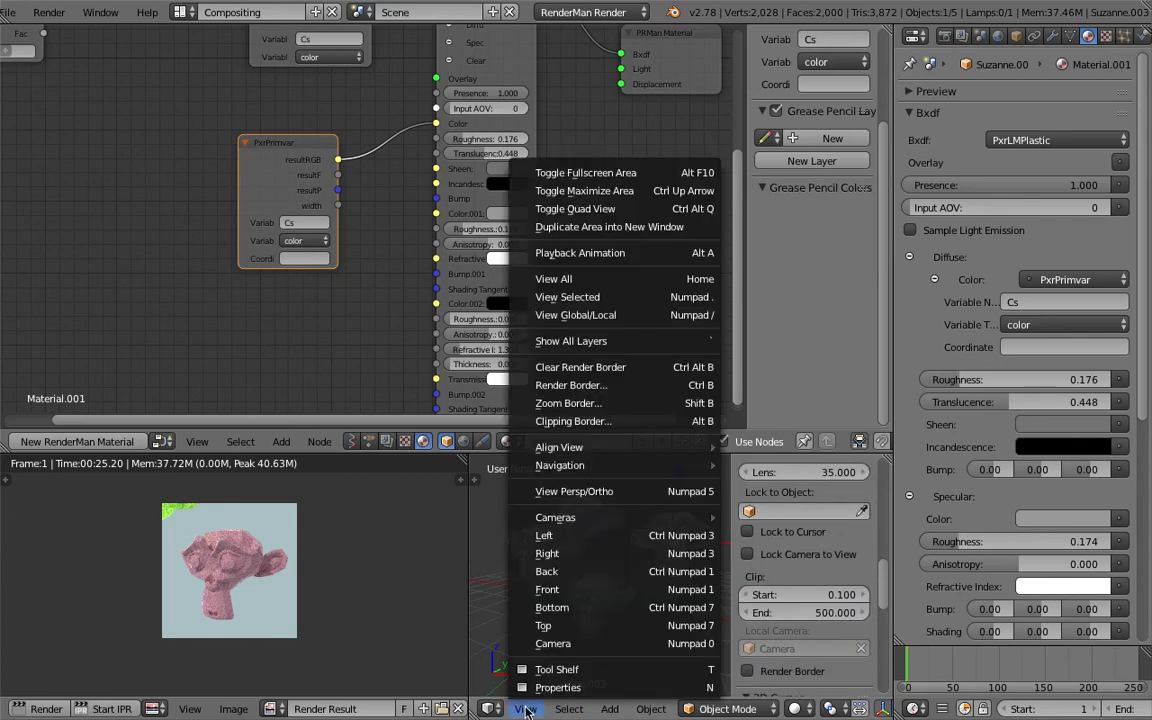
click(553, 643)
click(779, 557)
scroll(640, 548, down, 5)
shift+middle_drag(640, 548, 476, 571)
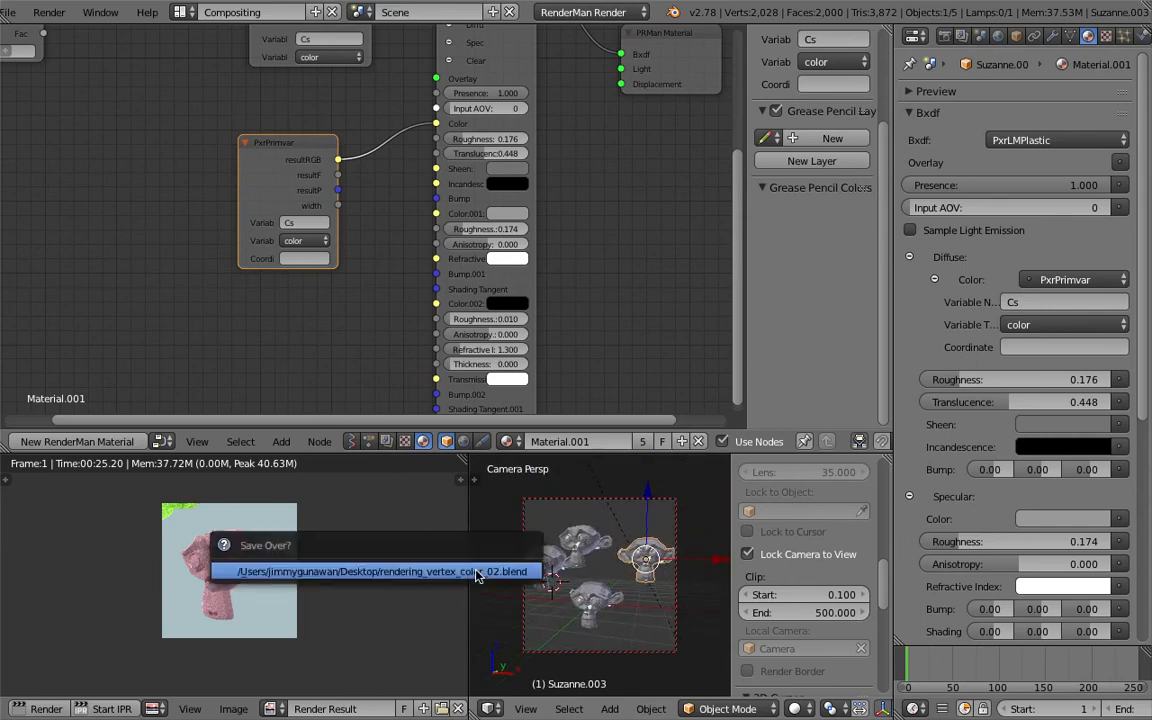
Save over rendering_vertex_color_02.blend and render the four Suzannes from the camera.
click(48, 12)
click(50, 31)
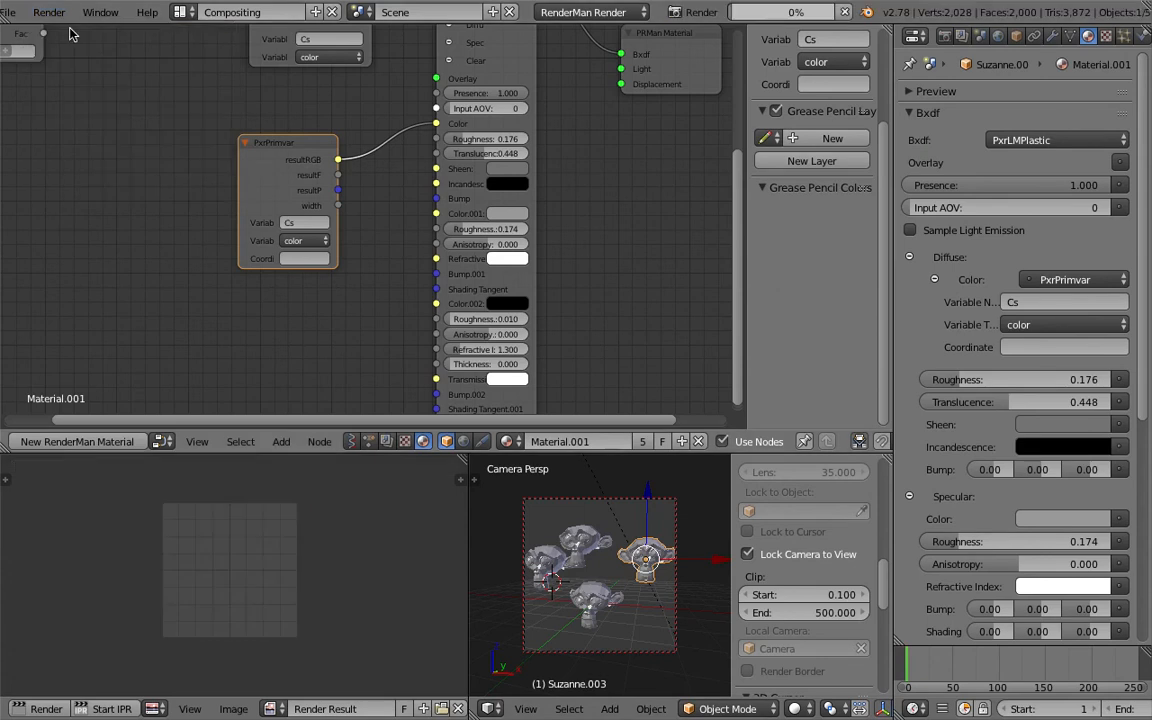
middle_drag(214, 204, 195, 284)
scroll(195, 284, down, 1)
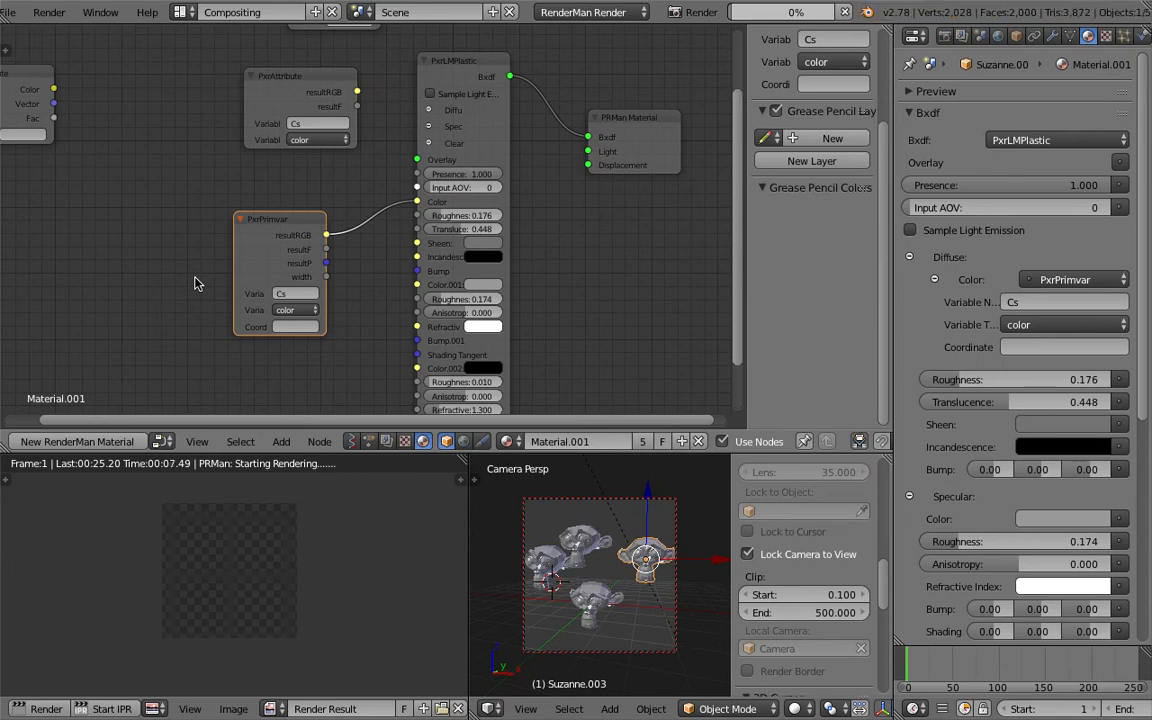
Rearrange the material nodes, placing PxrPrimvar and PRMan Material closer to PxrLMPlastic and leaving free space beside PxrPrimvar.
scroll(357, 227, down, 2)
middle_drag(357, 229, 377, 278)
scroll(386, 256, up, 4)
drag(331, 275, 366, 233)
middle_drag(383, 198, 318, 215)
scroll(612, 192, down, 1)
middle_drag(612, 192, 525, 228)
drag(545, 227, 496, 206)
middle_drag(282, 184, 444, 213)
drag(455, 162, 369, 133)
scroll(365, 135, up, 2)
middle_drag(324, 175, 332, 119)
scroll(363, 92, down, 3)
middle_drag(367, 201, 378, 30)
scroll(378, 129, up, 2)
Add a Musgrave Texture node to Material.001 in the free space beside PxrPrimvar.
key(shift+a)
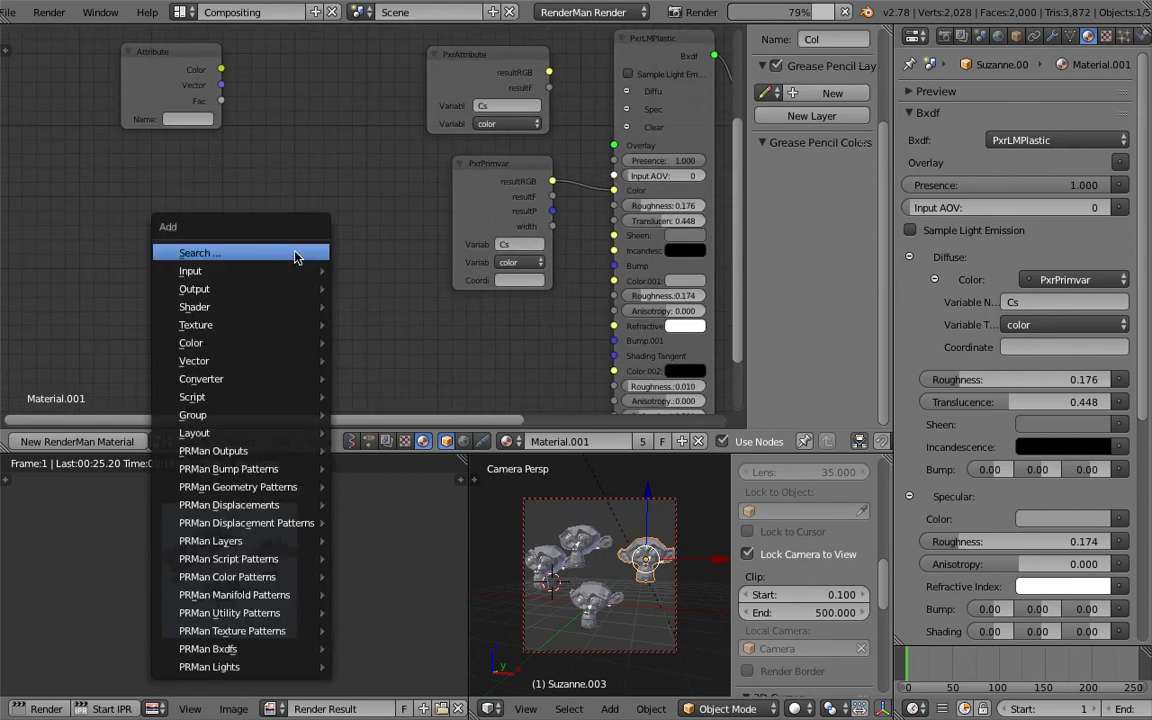
click(301, 254)
text(tex)
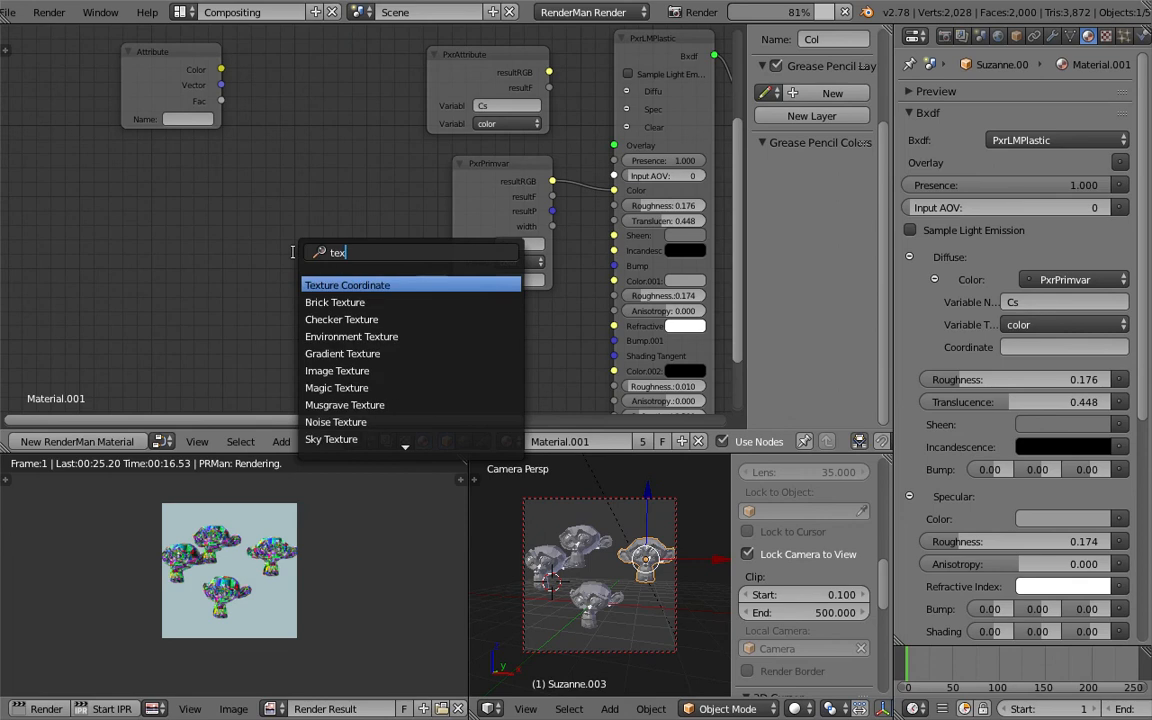
click(330, 404)
click(314, 194)
Examine the rendered vertex colors up close and compare them with each of the four Suzannes in the 3D view.
mouse_move(314, 194)
middle_down()
mouse_move(292, 304)
mouse_move(357, 221)
mouse_move(319, 215)
middle_up()
scroll(293, 304, down, 1)
scroll(284, 626, up, 5)
scroll(283, 630, down, 1)
middle_drag(278, 598, 284, 612)
scroll(284, 609, up, 1)
scroll(298, 568, down, 1)
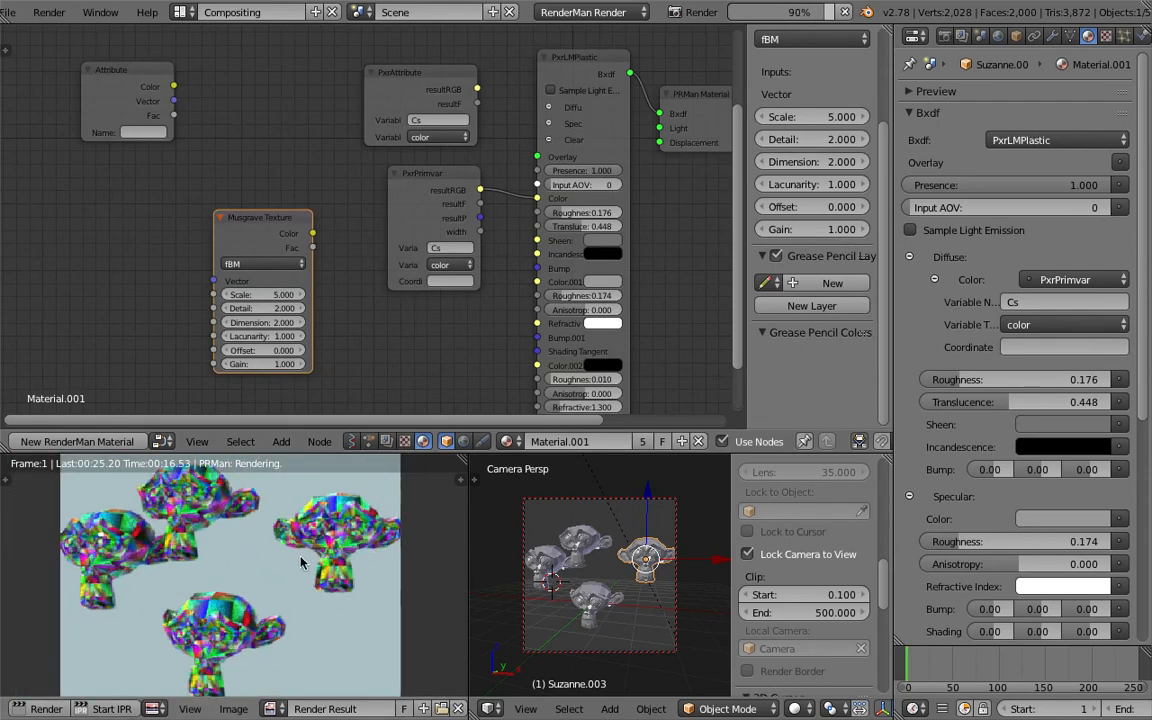
right_click(576, 545)
right_click(546, 564)
right_click(596, 601)
right_click(636, 563)
right_click(584, 549)
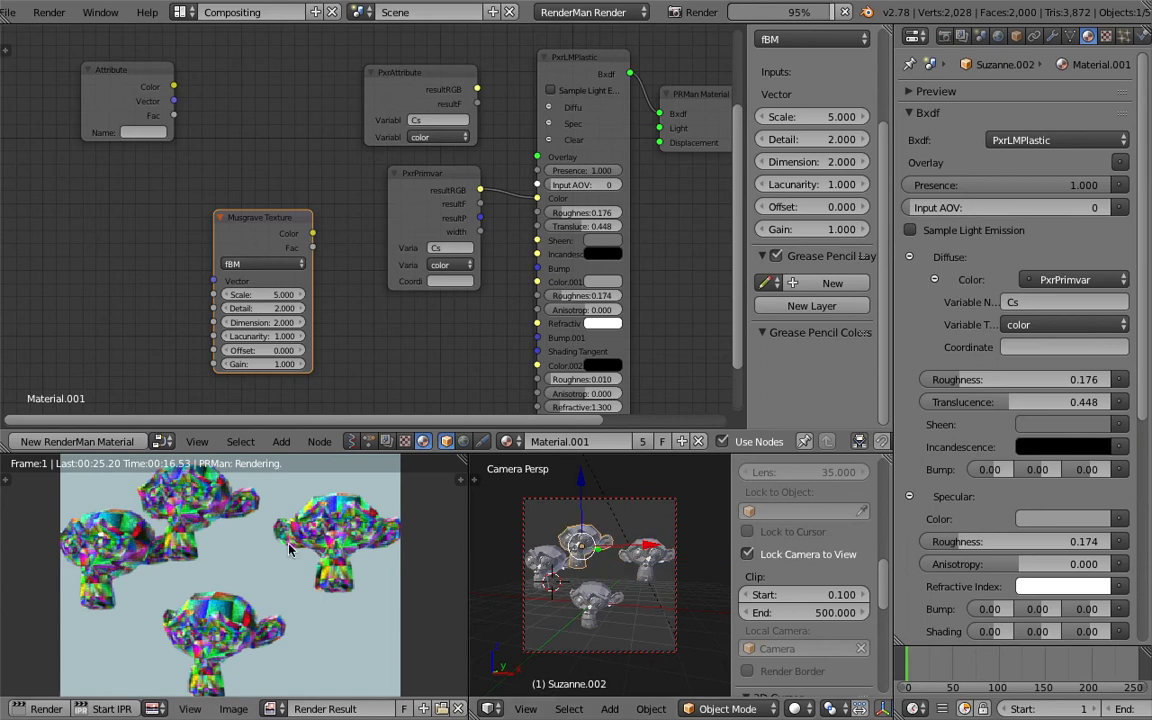
Show the ColorizeVertices Sverchok tree in the node editor and set the Line node's N Verts to 500.
click(355, 440)
click(449, 445)
click(469, 470)
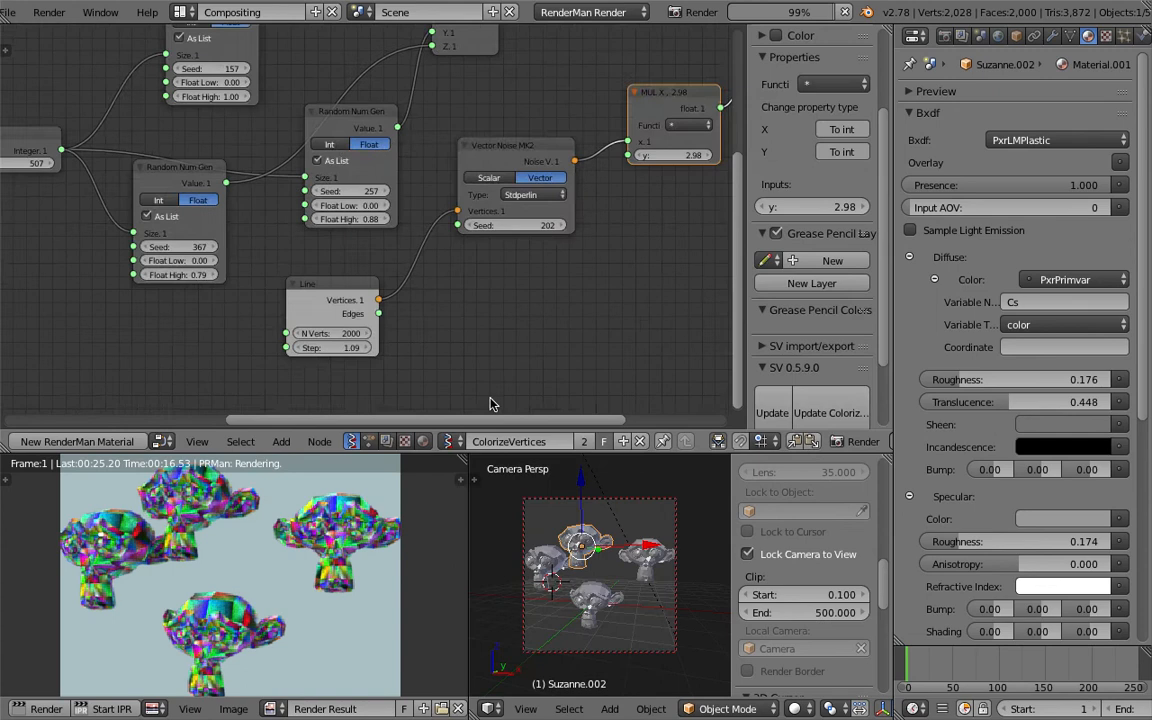
scroll(468, 276, up, 2)
middle_drag(568, 140, 406, 211)
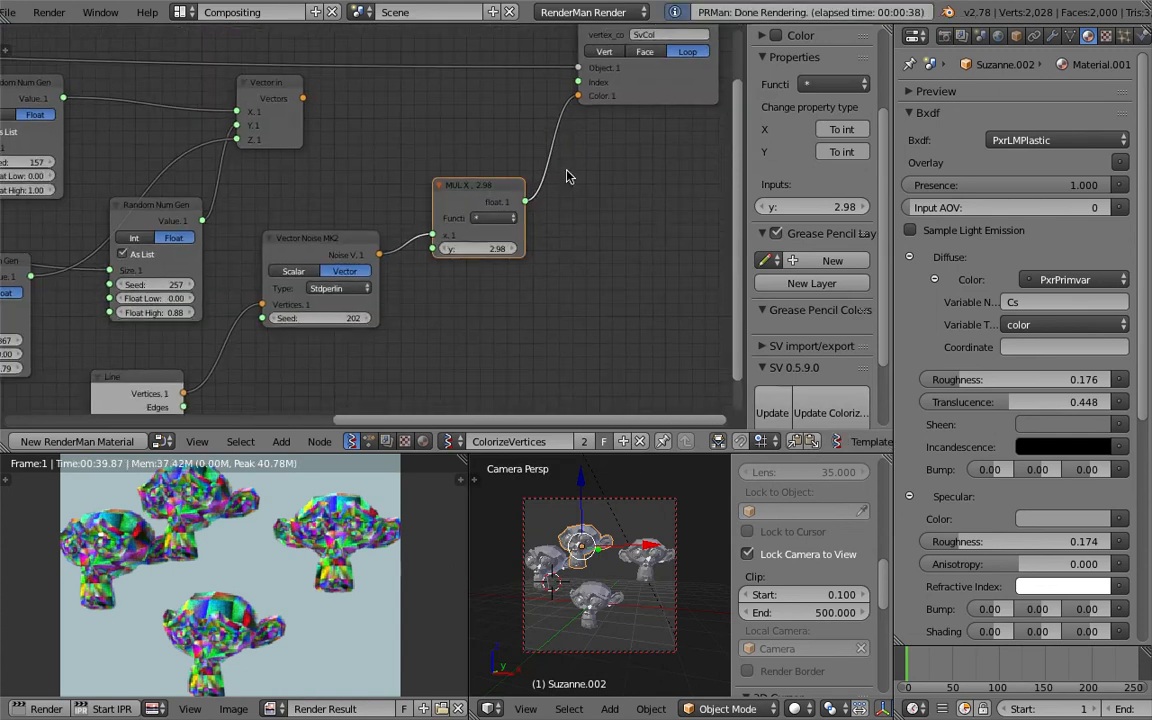
middle_drag(107, 413, 172, 382)
click(199, 396)
text(500)
key(Return)
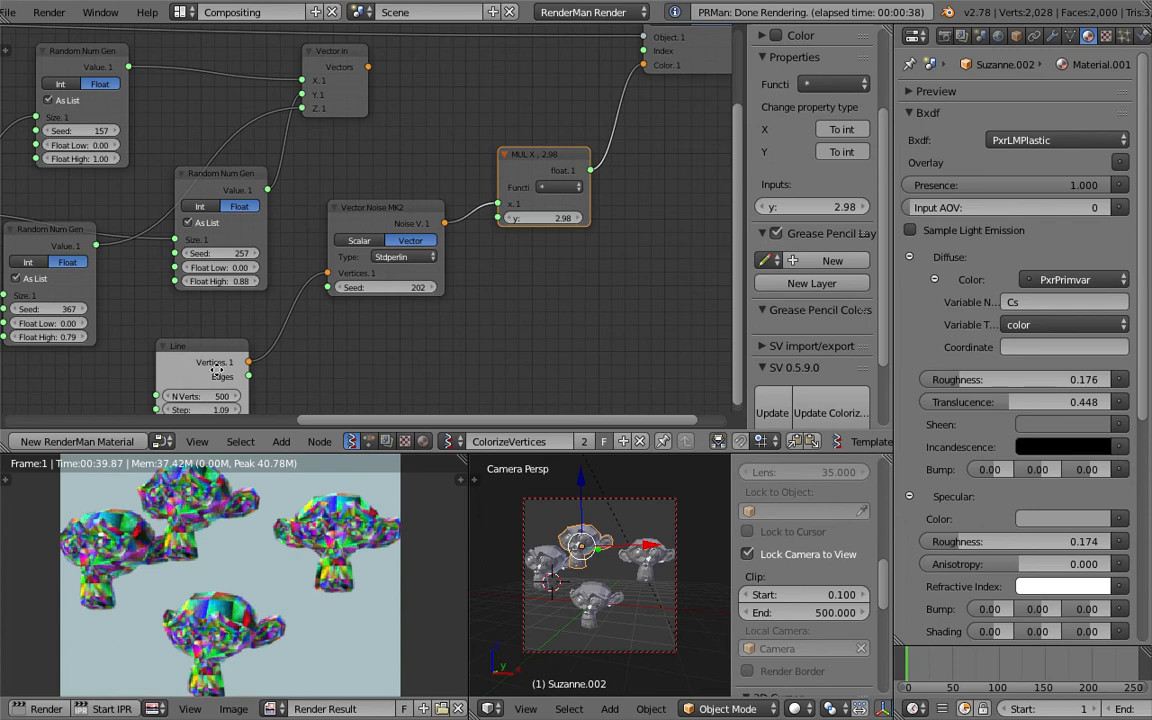
Retune the vertex coloring with a Line step of 1.27, a Vector Noise seed of 277 and Face mode in Vertex color new.
middle_drag(216, 370, 227, 303)
drag(386, 227, 476, 227)
drag(480, 143, 358, 148)
middle_drag(332, 232, 331, 305)
middle_drag(405, 231, 379, 266)
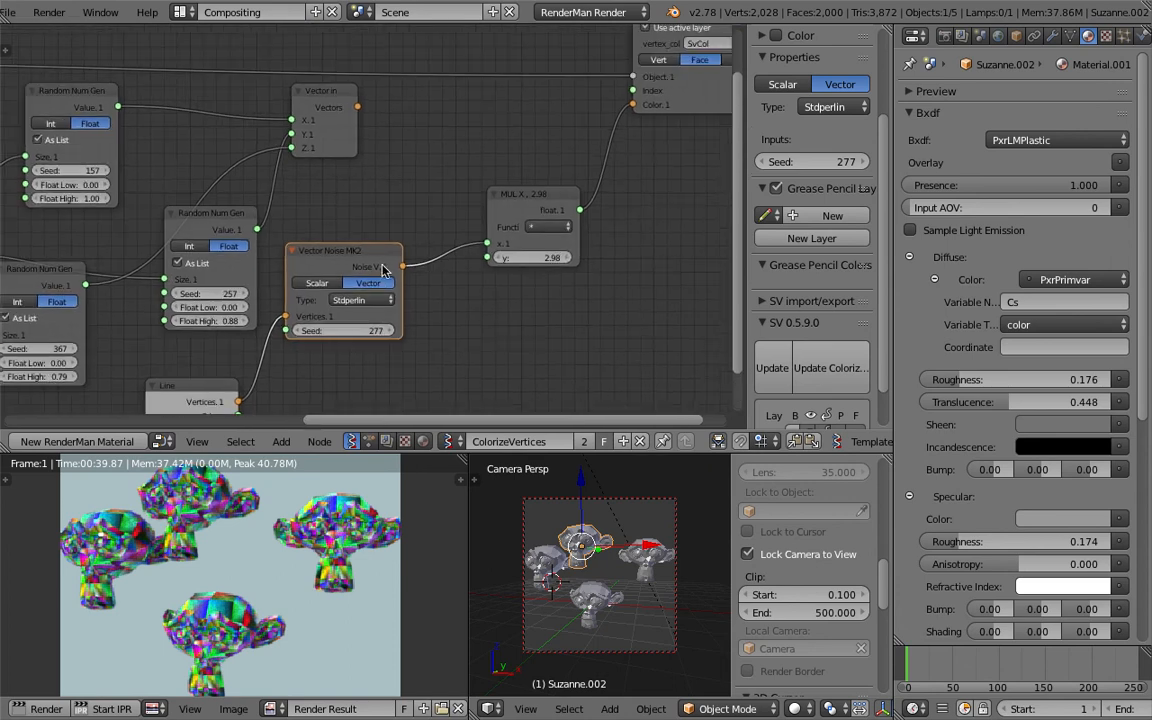
drag(367, 254, 379, 255)
middle_drag(517, 346, 504, 278)
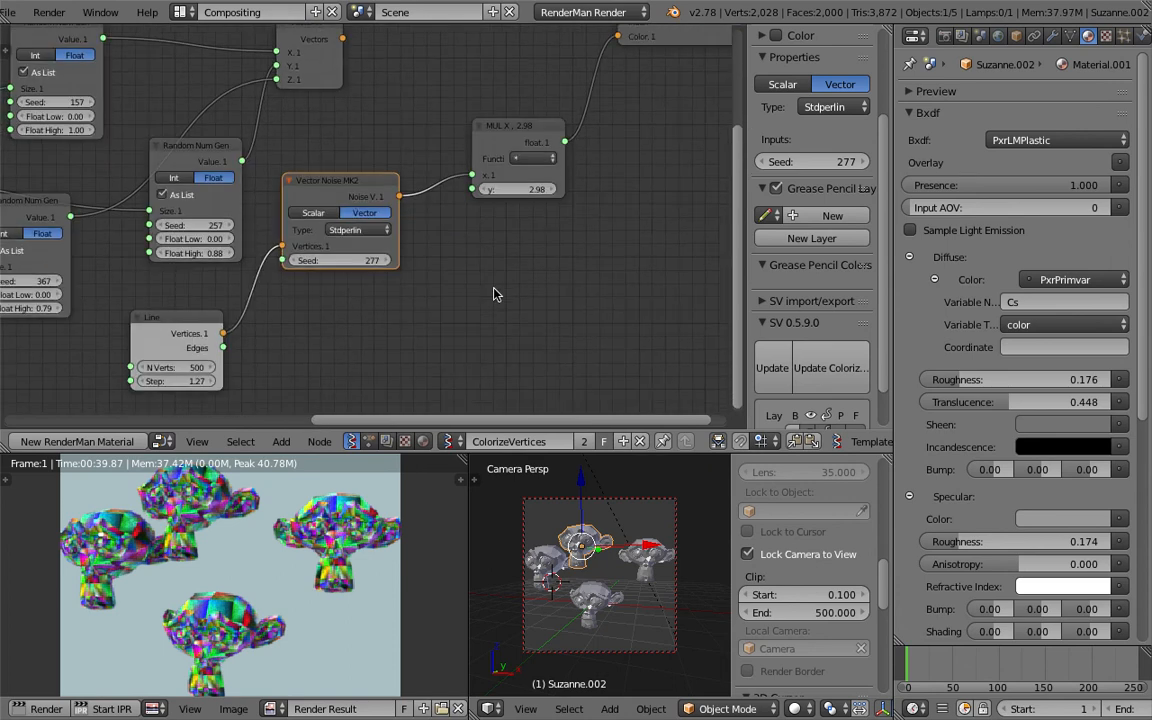
Save the project over the existing file, leaving the Suzannes at their present scale.
key(ctrl+s)
click(609, 553)
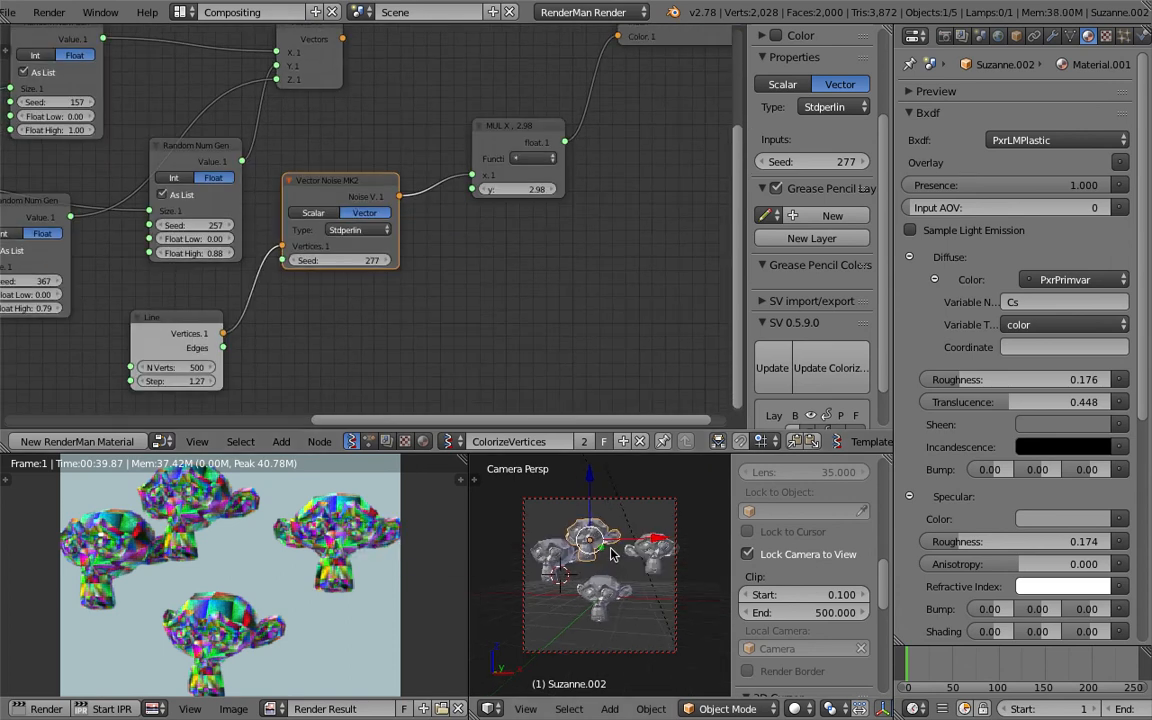
key(ctrl+s)
click(618, 558)
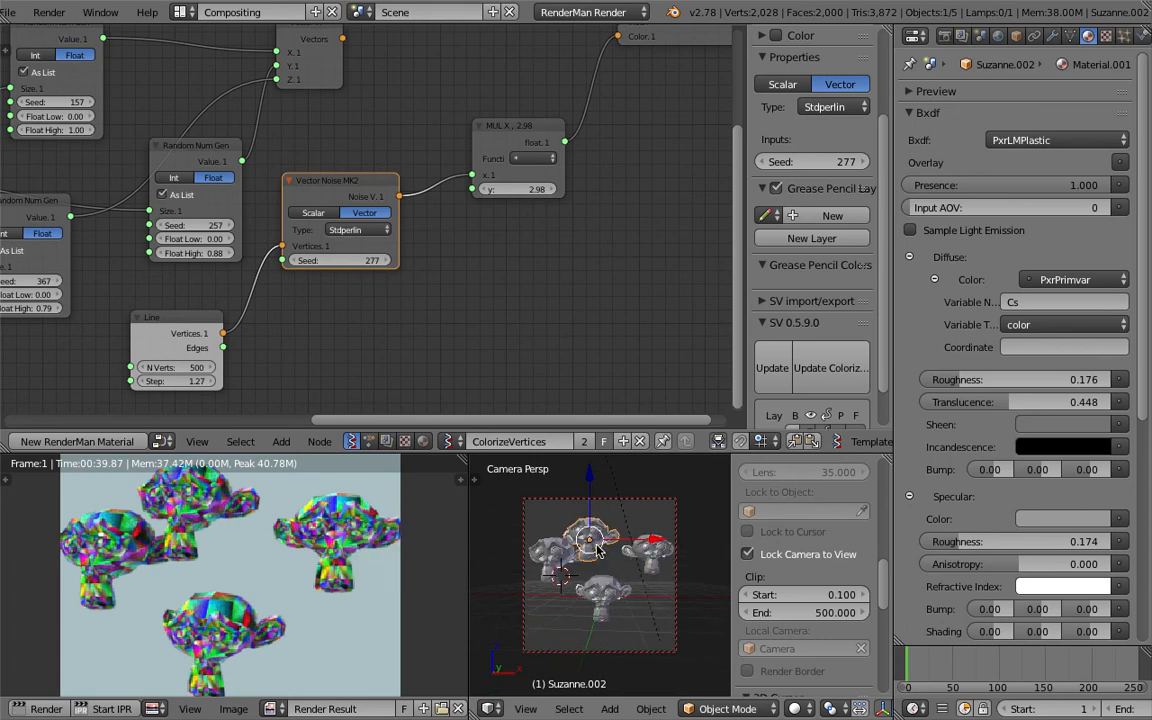
key(s)
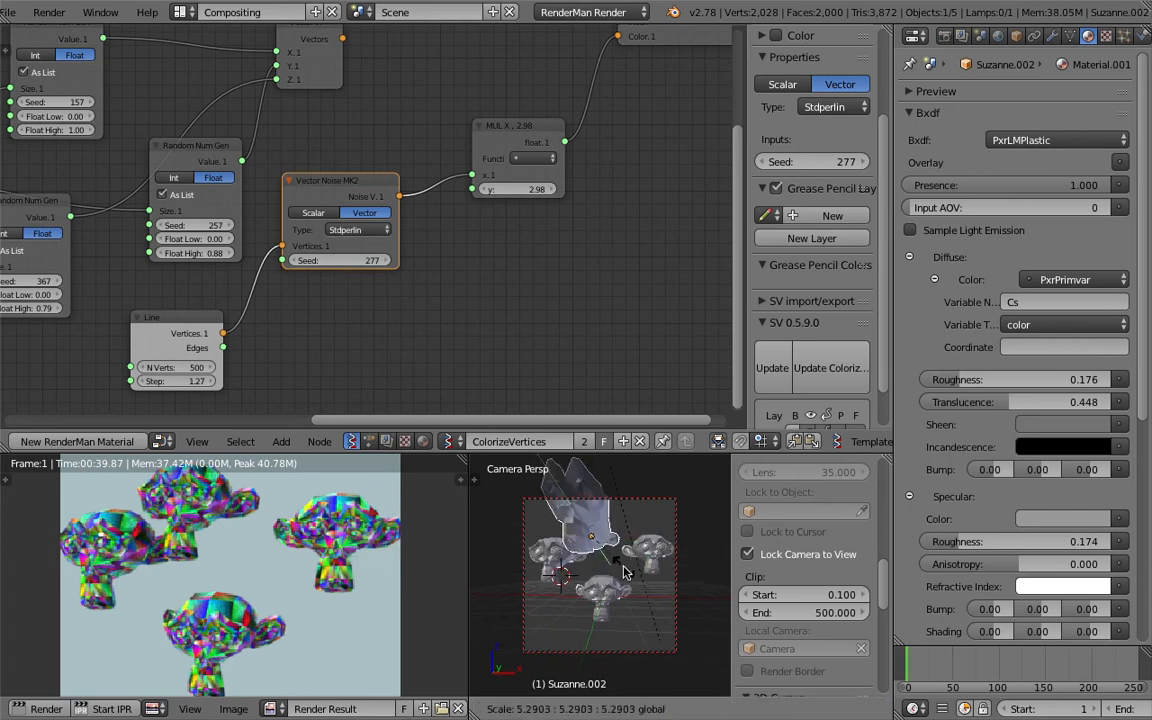
right_click(622, 572)
key(ctrl+s)
click(606, 563)
Hide the node editor's properties sidebar and load all four Suzannes into the green object input node.
scroll(527, 167, down, 2)
middle_drag(117, 166, 328, 224)
drag(745, 189, 1041, 206)
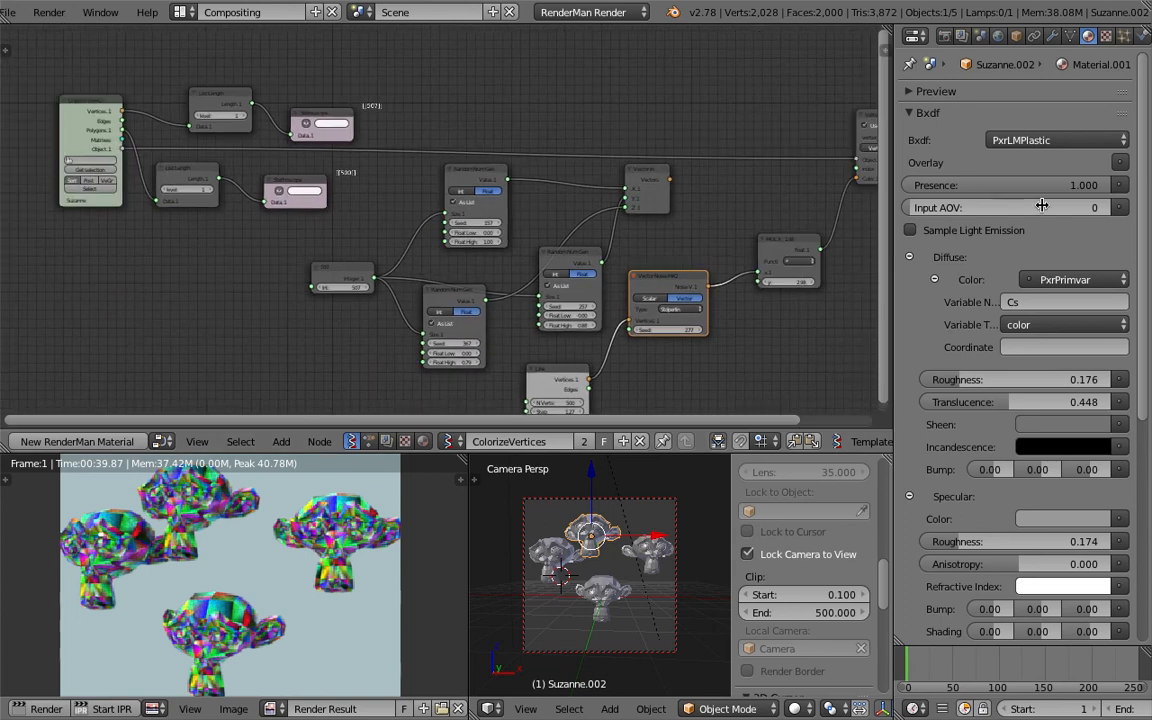
right_click(648, 555)
shift+right_click(597, 543)
shift+right_click(602, 592)
shift+right_click(549, 560)
click(91, 169)
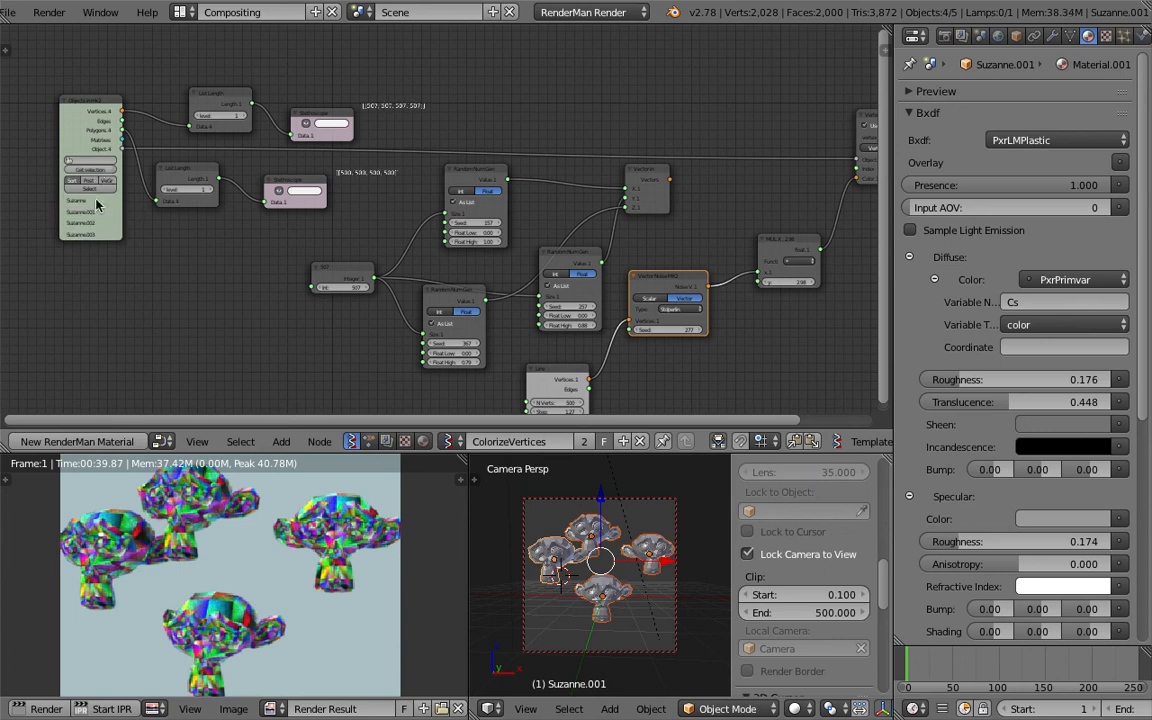
Inspect the vertex and polygon list lengths and the object and color inputs of the Vertex color new node.
middle_drag(267, 212, 214, 264)
scroll(214, 264, up, 2)
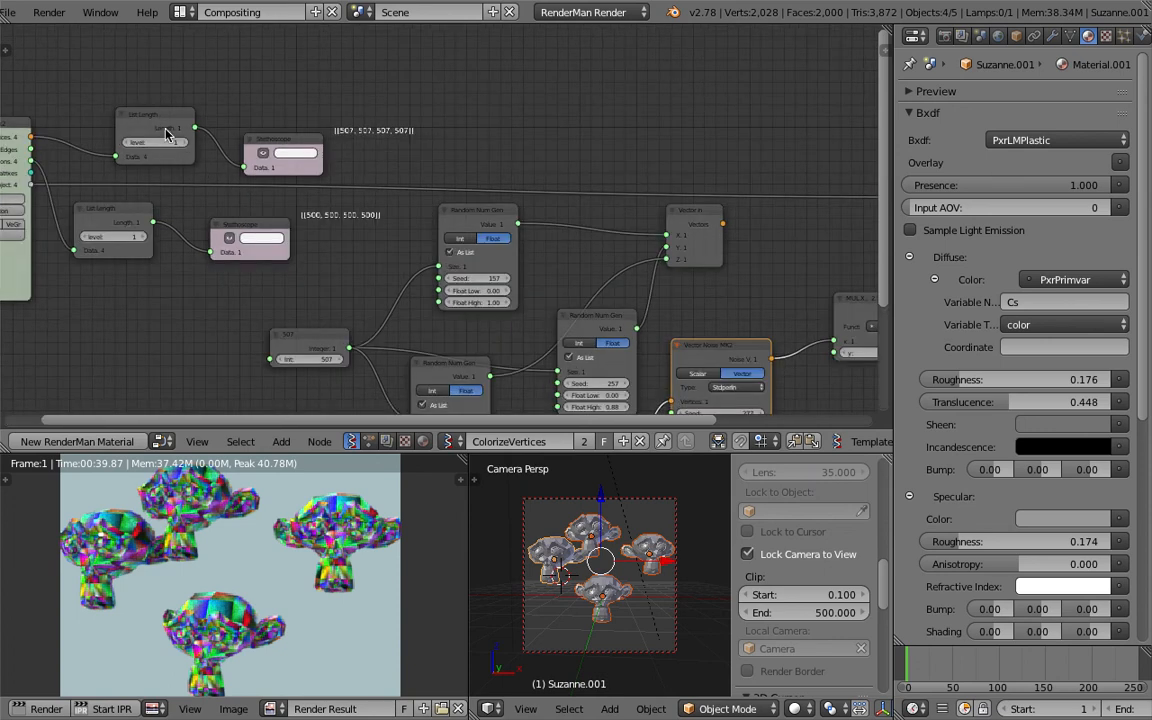
drag(166, 127, 151, 112)
click(124, 215)
middle_drag(212, 280, 192, 214)
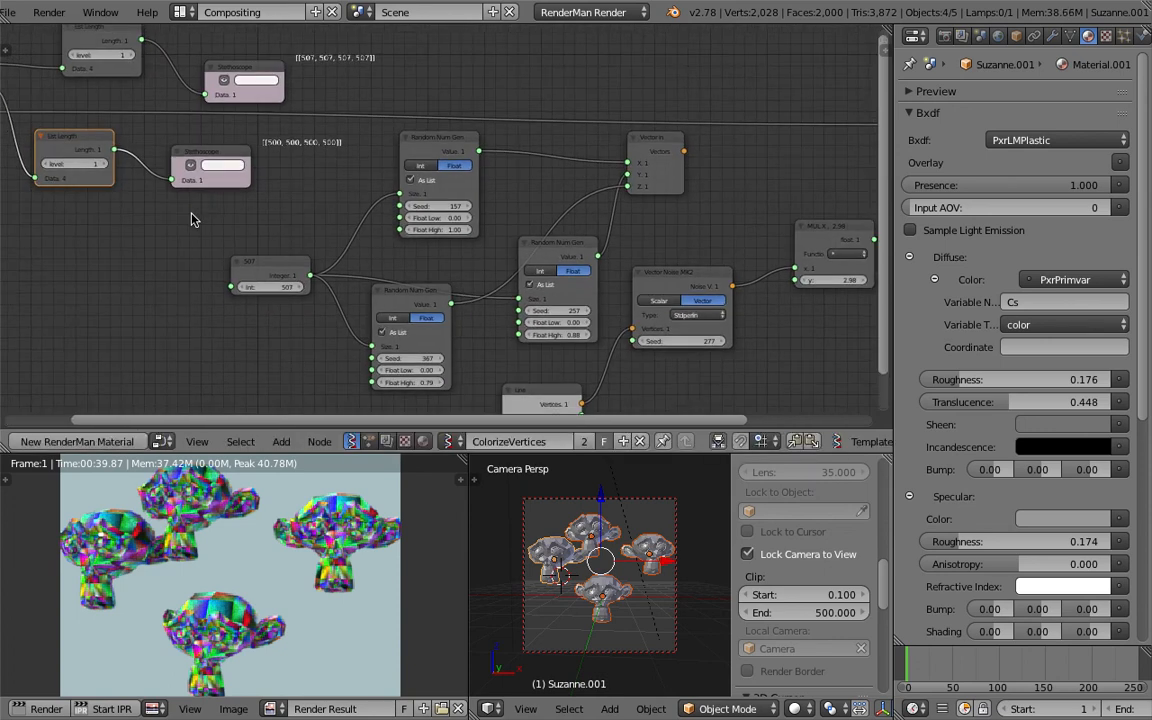
middle_drag(610, 260, 378, 226)
middle_drag(593, 170, 303, 309)
scroll(410, 244, up, 2)
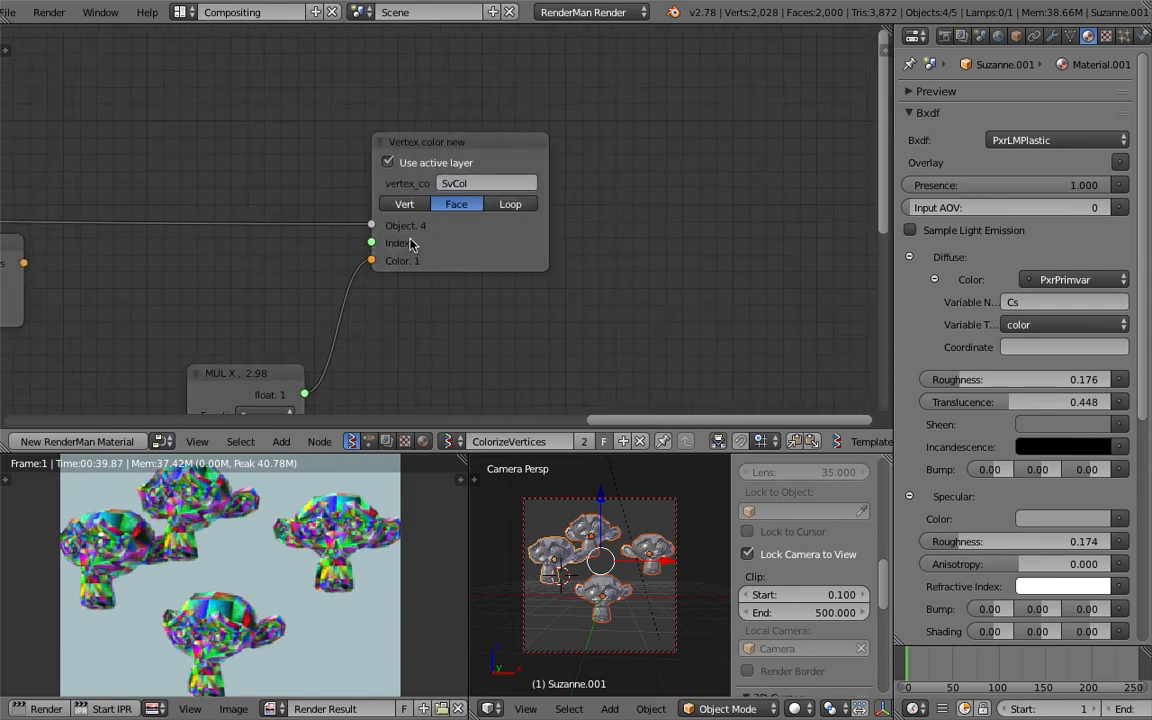
middle_drag(440, 247, 561, 222)
scroll(561, 222, down, 1)
drag(577, 110, 594, 111)
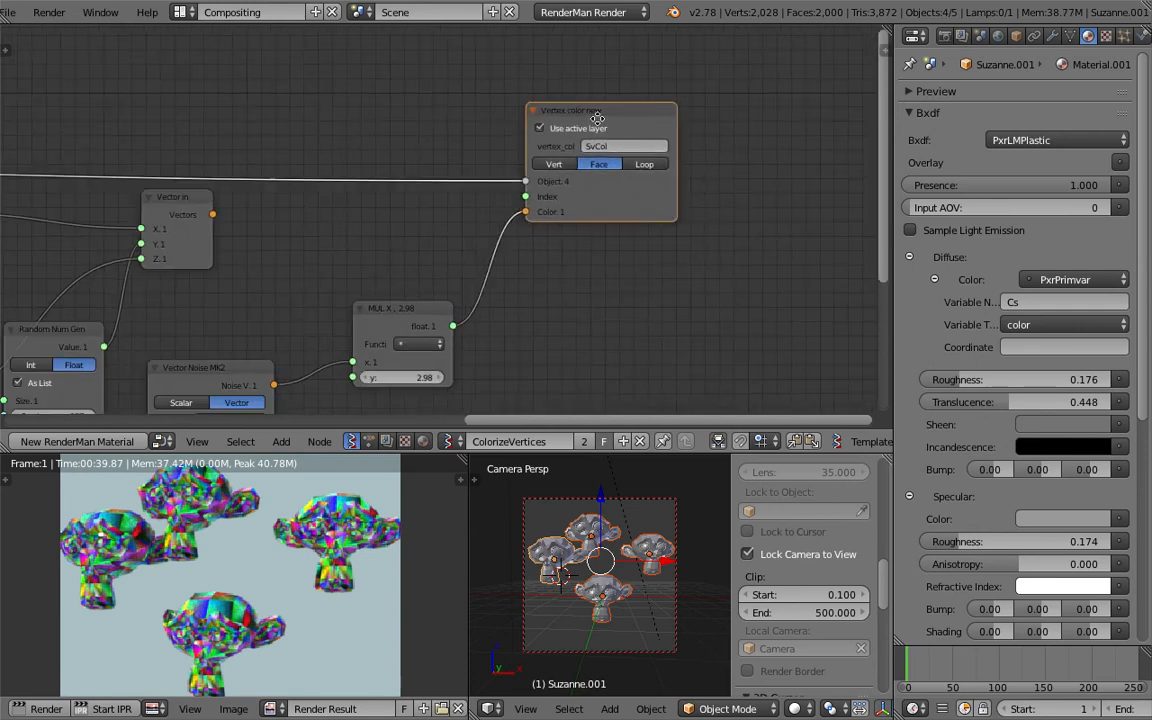
middle_drag(636, 134, 601, 144)
scroll(601, 144, up, 3)
scroll(586, 140, down, 2)
middle_drag(534, 229, 761, 200)
scroll(463, 234, down, 2)
middle_drag(275, 197, 345, 176)
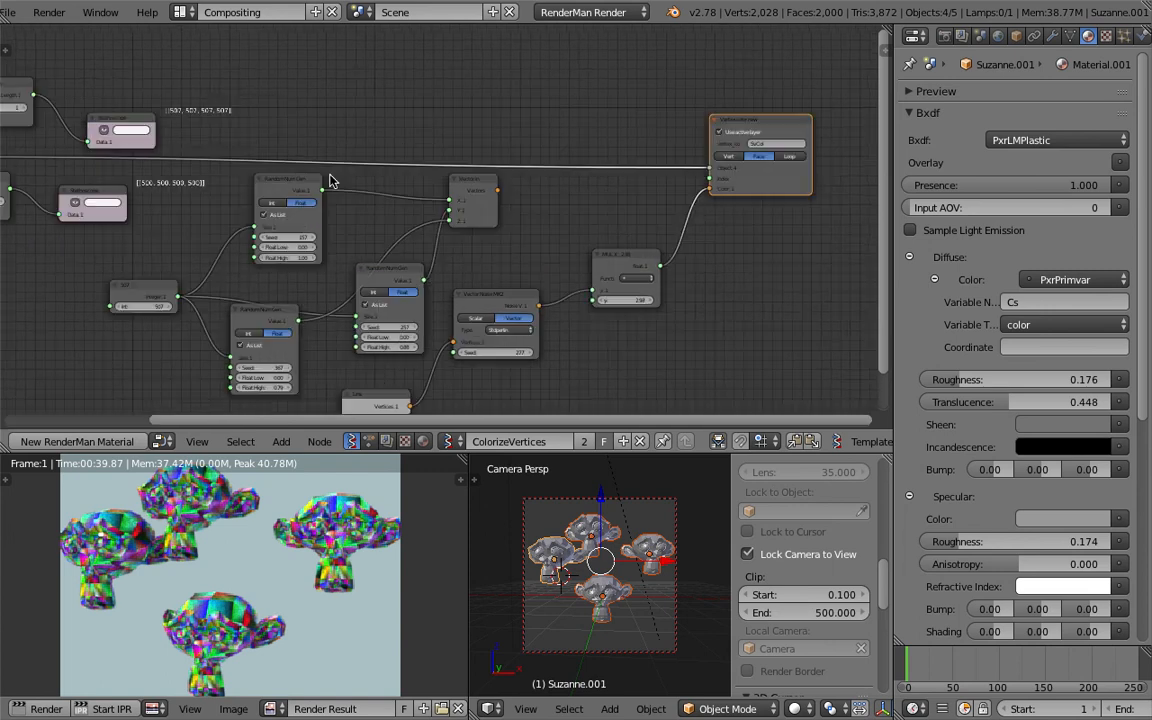
Inspect Suzanne.003's vertex colors in Vertex Paint mode, return to Object Mode and select the original Suzanne.
right_click(650, 550)
click(1071, 37)
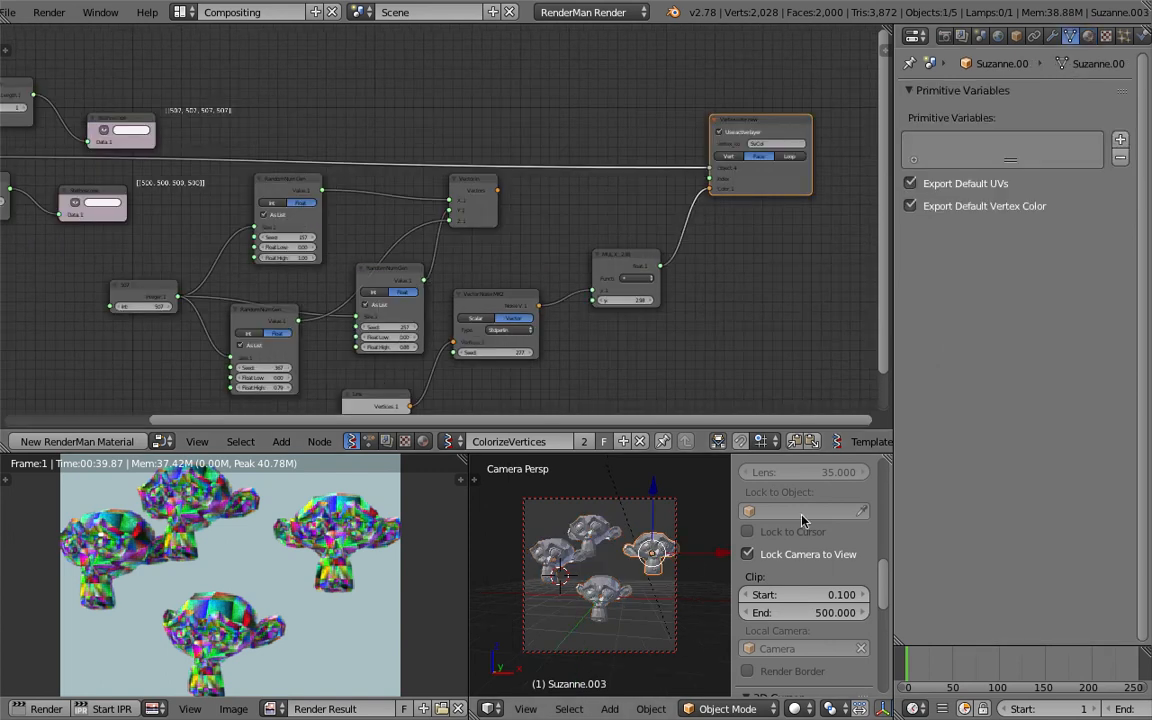
click(795, 708)
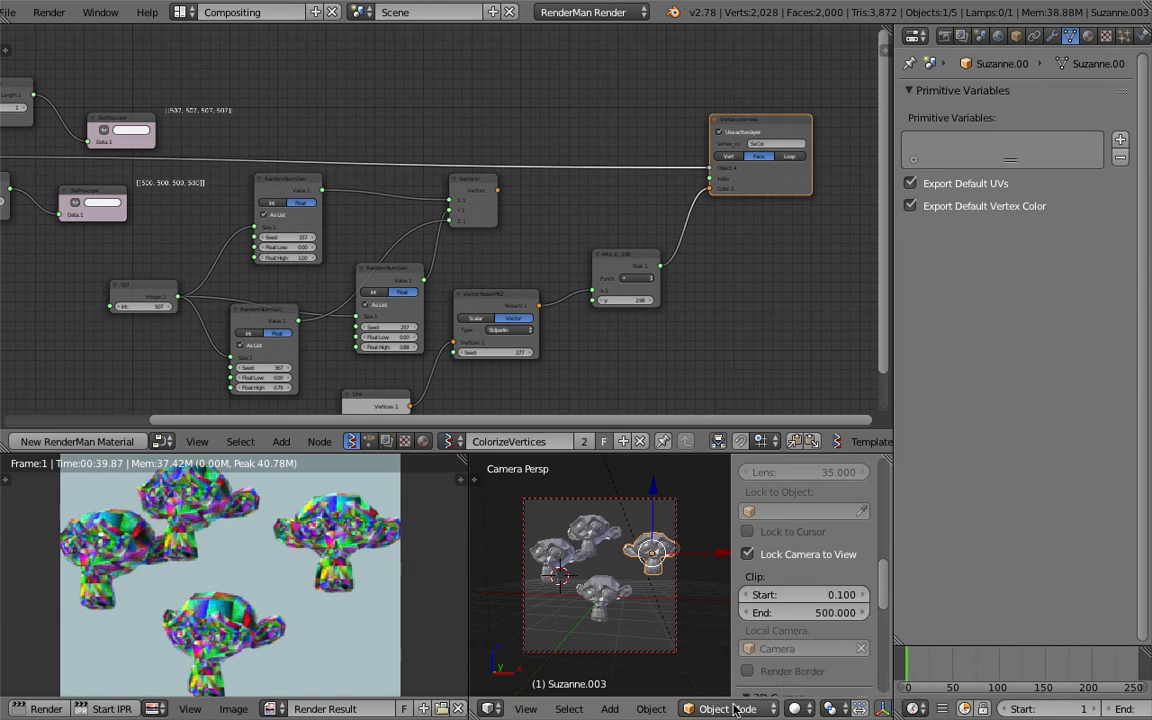
click(728, 708)
click(732, 628)
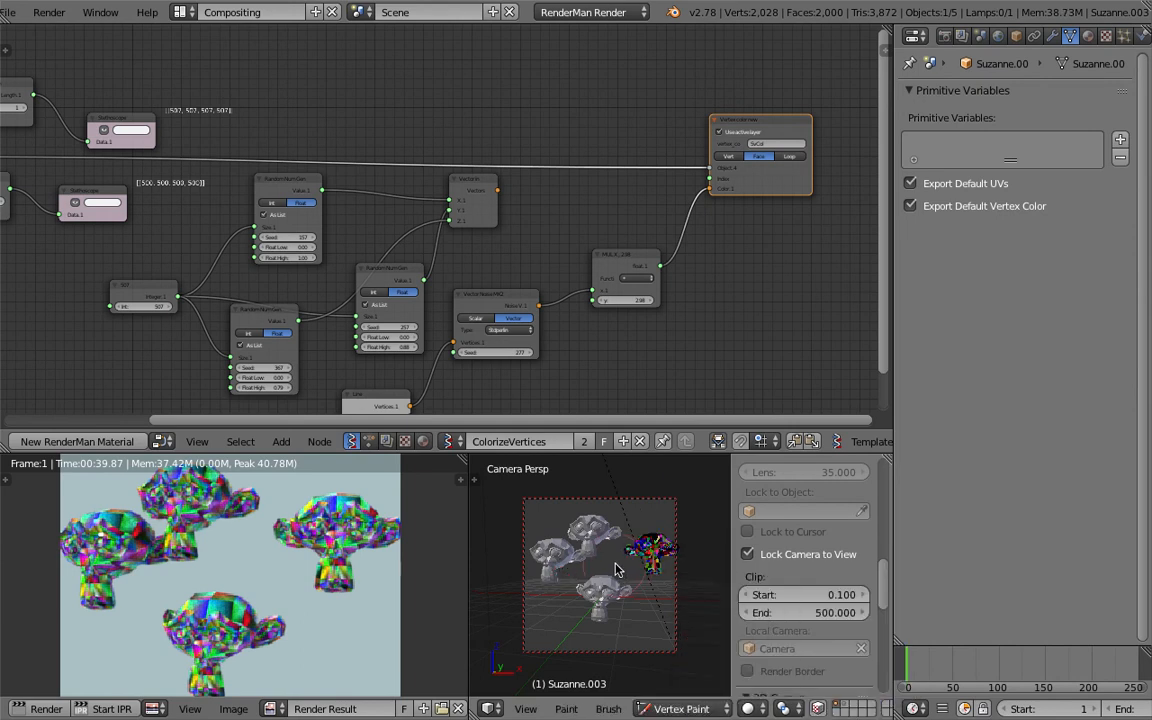
scroll(627, 558, up, 4)
mouse_move(627, 558)
shift+middle_down()
mouse_move(581, 571)
mouse_move(569, 604)
mouse_move(648, 553)
shift+middle_up()
scroll(581, 571, up, 4)
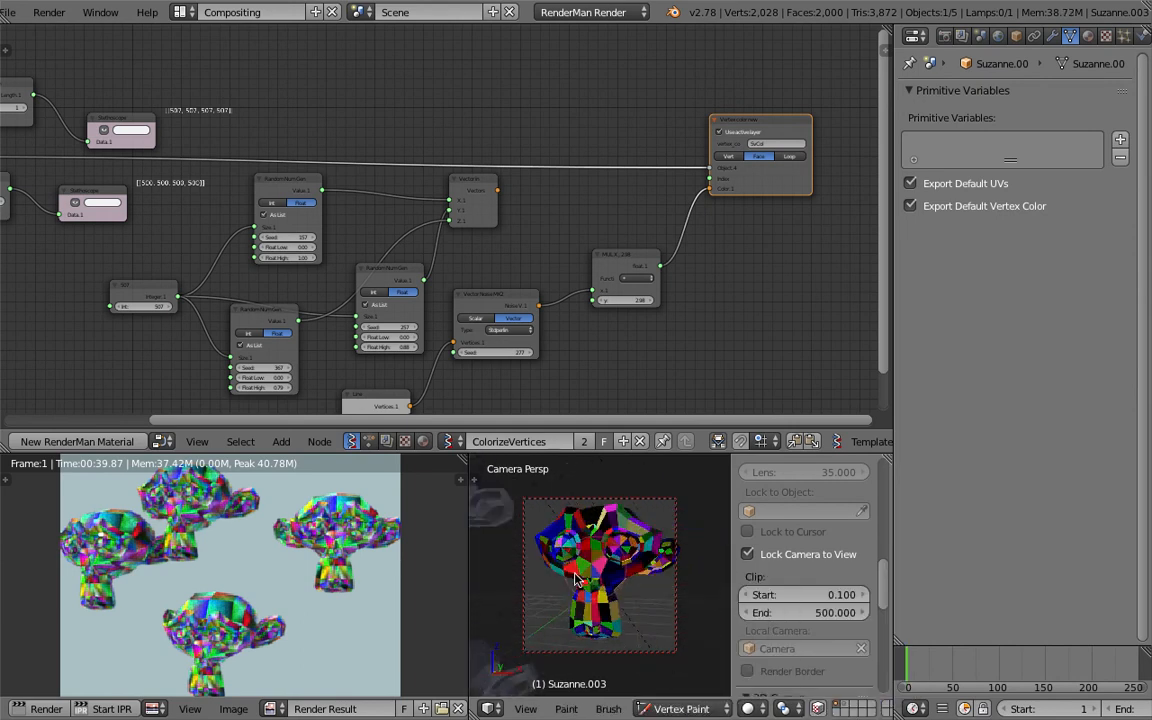
scroll(569, 604, down, 3)
key(v)
right_click(608, 602)
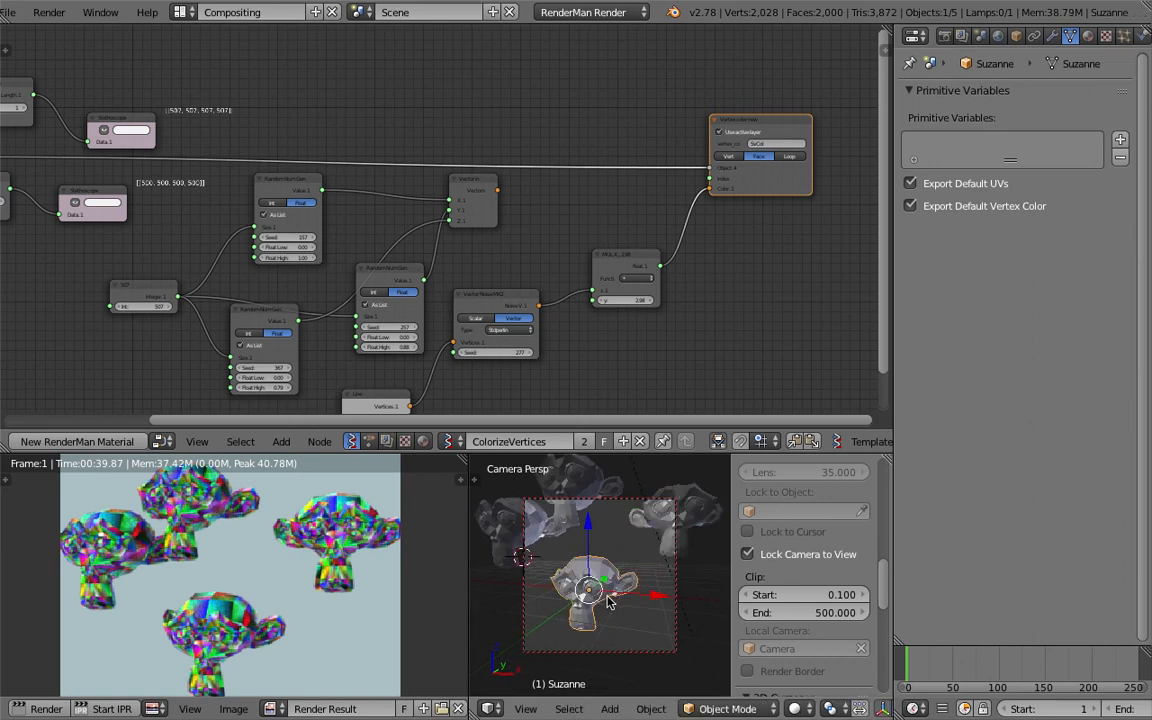
Compare the vertex colors of the Suzannes in Vertex Paint mode, return to Object Mode with Suzanne.002 selected and move to frame 45.
click(727, 708)
click(732, 625)
mouse_move(690, 575)
middle_down()
mouse_move(655, 540)
mouse_move(620, 612)
middle_up()
right_click(653, 547)
right_click(605, 606)
right_click(645, 552)
right_click(603, 601)
right_click(592, 541)
right_click(576, 523)
shift+middle_drag(574, 521, 613, 534)
click(724, 706)
drag(932, 675, 948, 664)
Reposition the Vertex color new node and the multiply node in the ColorizeVertices tree.
scroll(480, 300, down, 2)
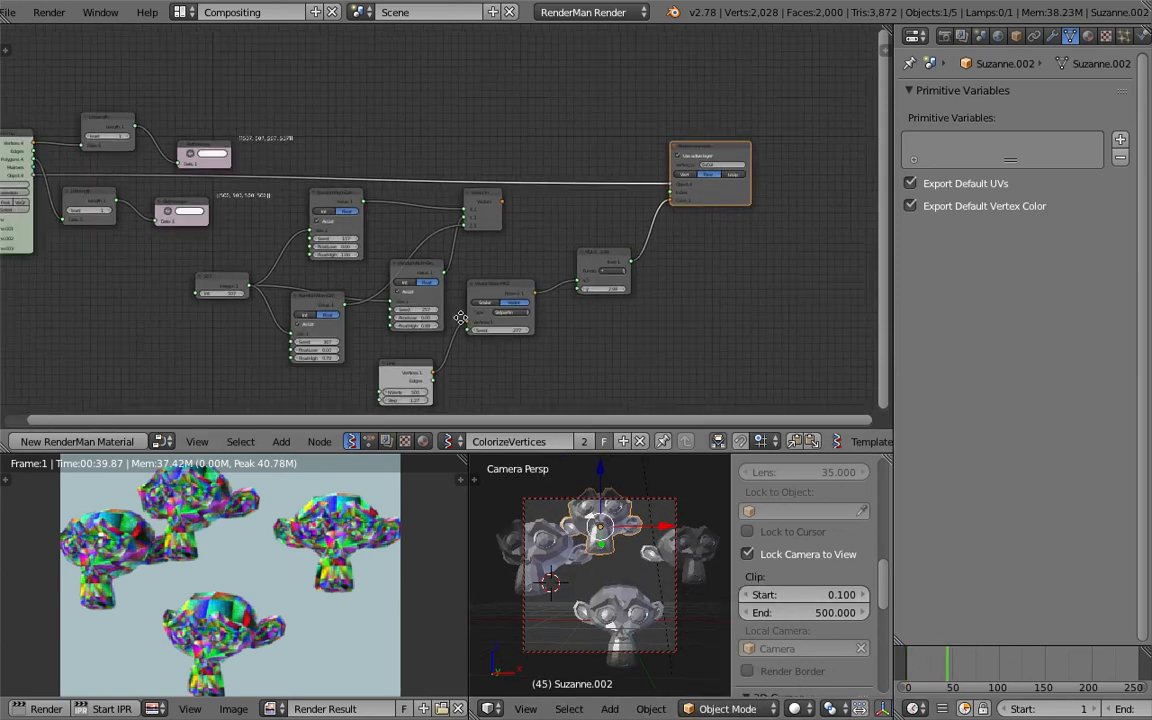
scroll(525, 298, up, 2)
scroll(560, 280, up, 1)
drag(833, 133, 810, 131)
middle_drag(742, 154, 537, 113)
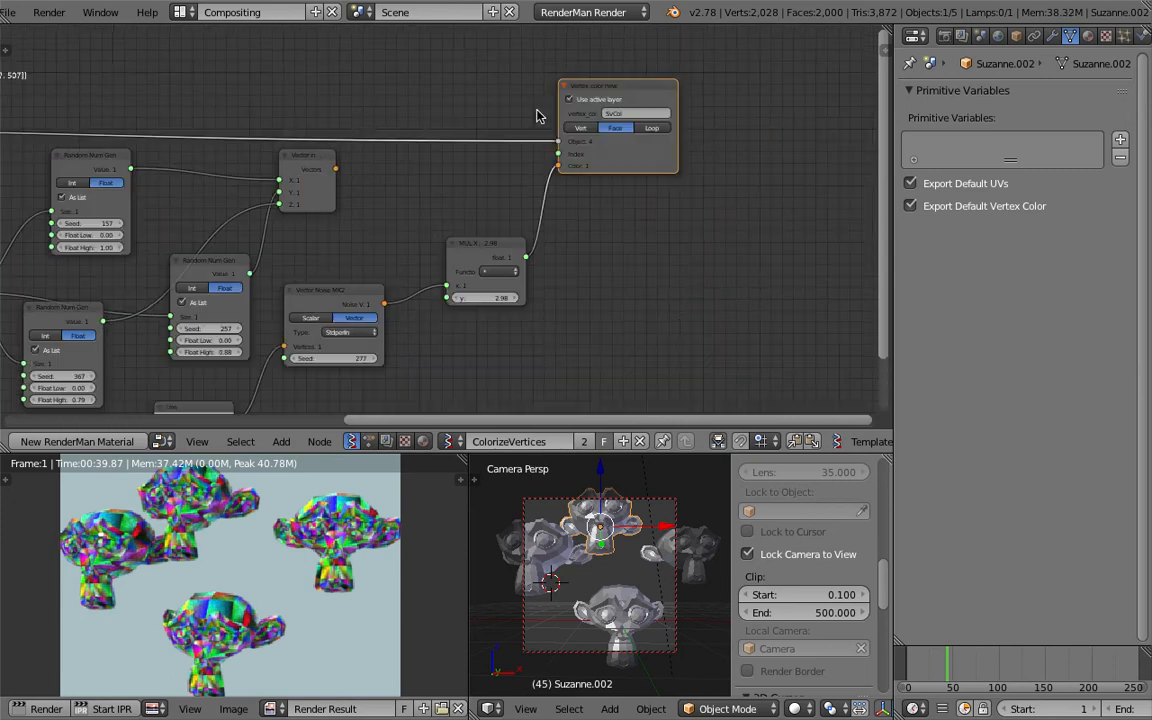
scroll(537, 113, up, 1)
drag(492, 259, 476, 211)
middle_drag(440, 228, 462, 215)
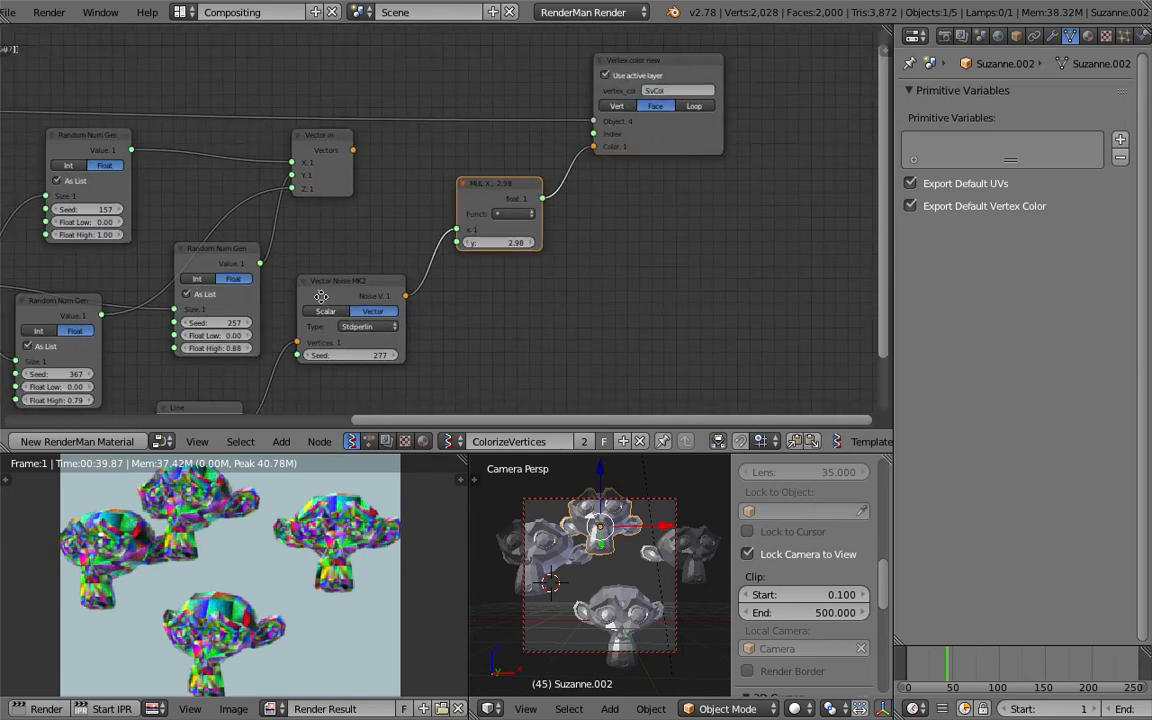
middle_drag(284, 264, 414, 128)
scroll(360, 295, down, 2)
middle_drag(608, 66, 523, 160)
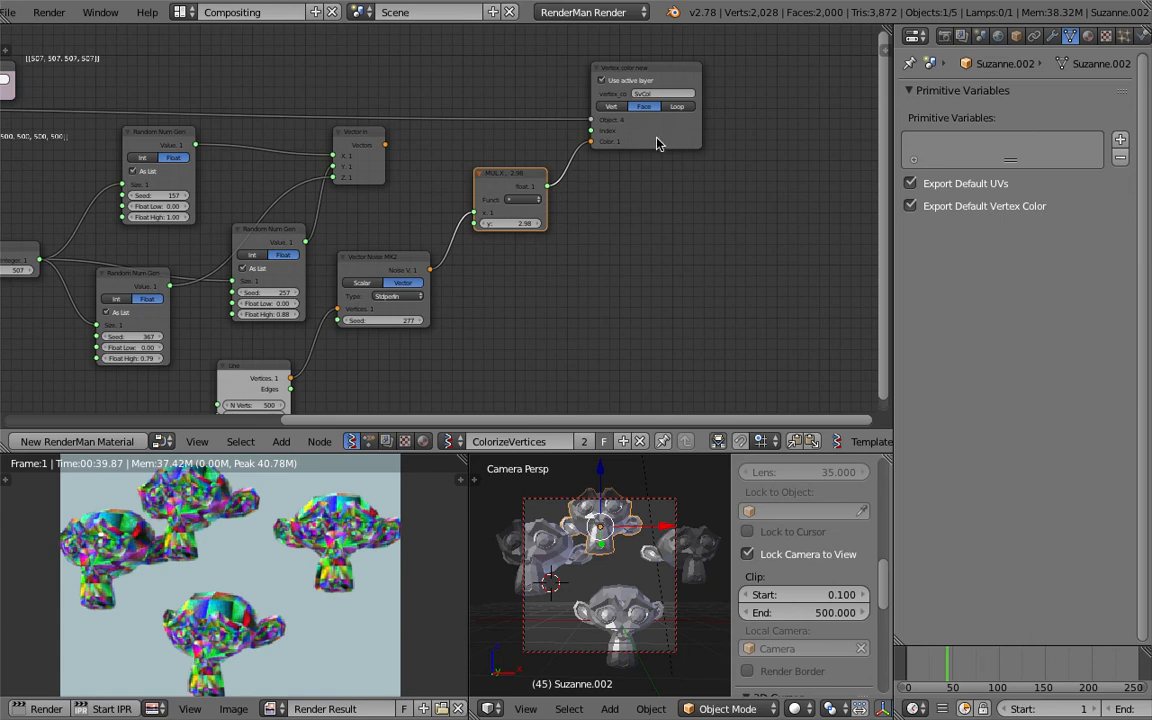
Nudge the Vector Noise MK2 node and set its seed to 301.
drag(658, 144, 675, 148)
drag(408, 260, 415, 256)
middle_drag(352, 307, 393, 271)
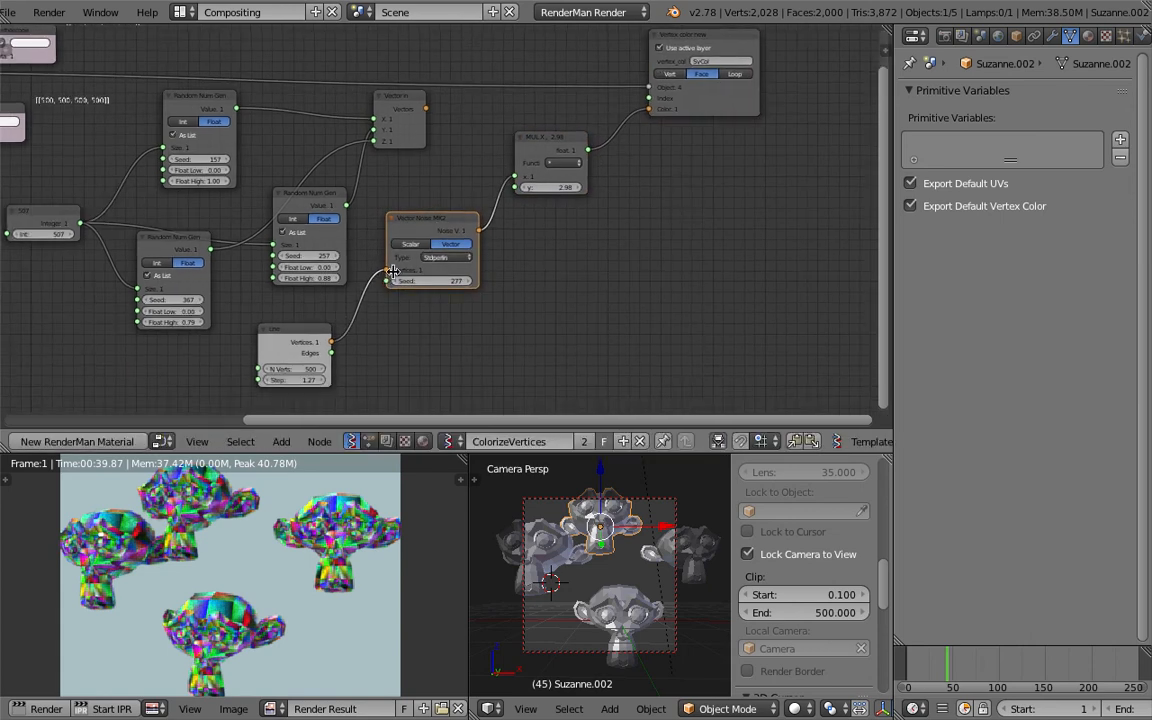
drag(438, 280, 464, 280)
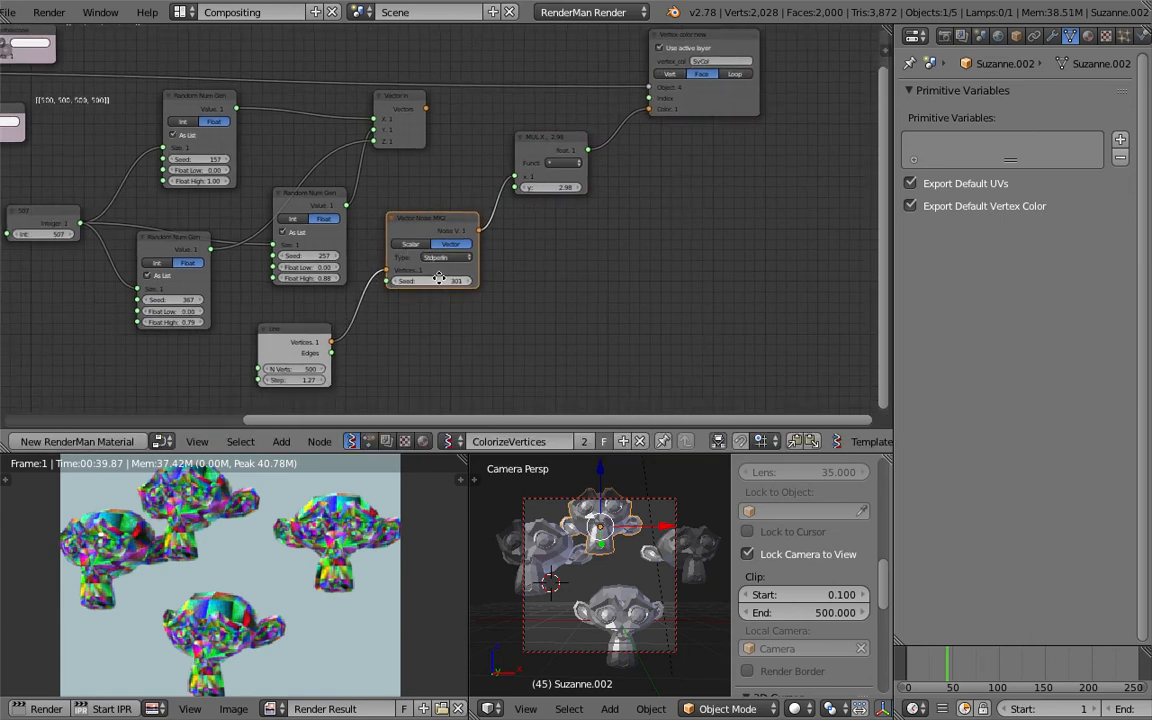
Add a Range Int node below the Vector Noise MK2 node.
middle_drag(420, 313, 453, 272)
scroll(448, 285, up, 1)
key(shift+a)
click(437, 304)
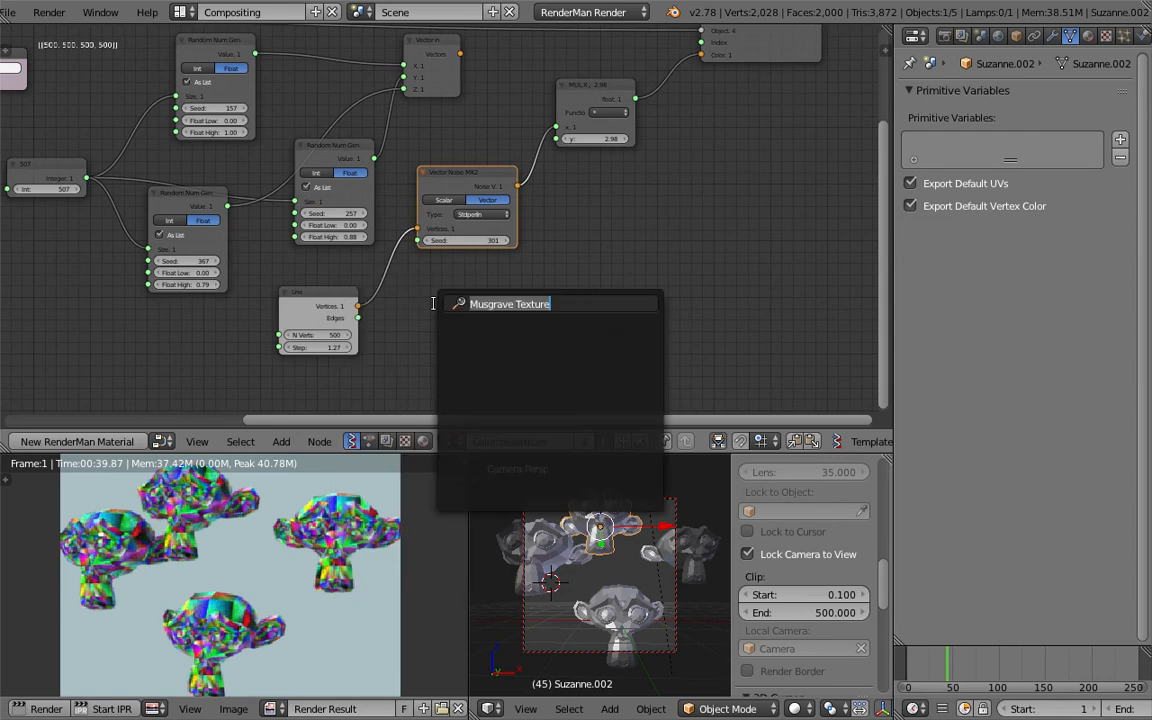
text(range i)
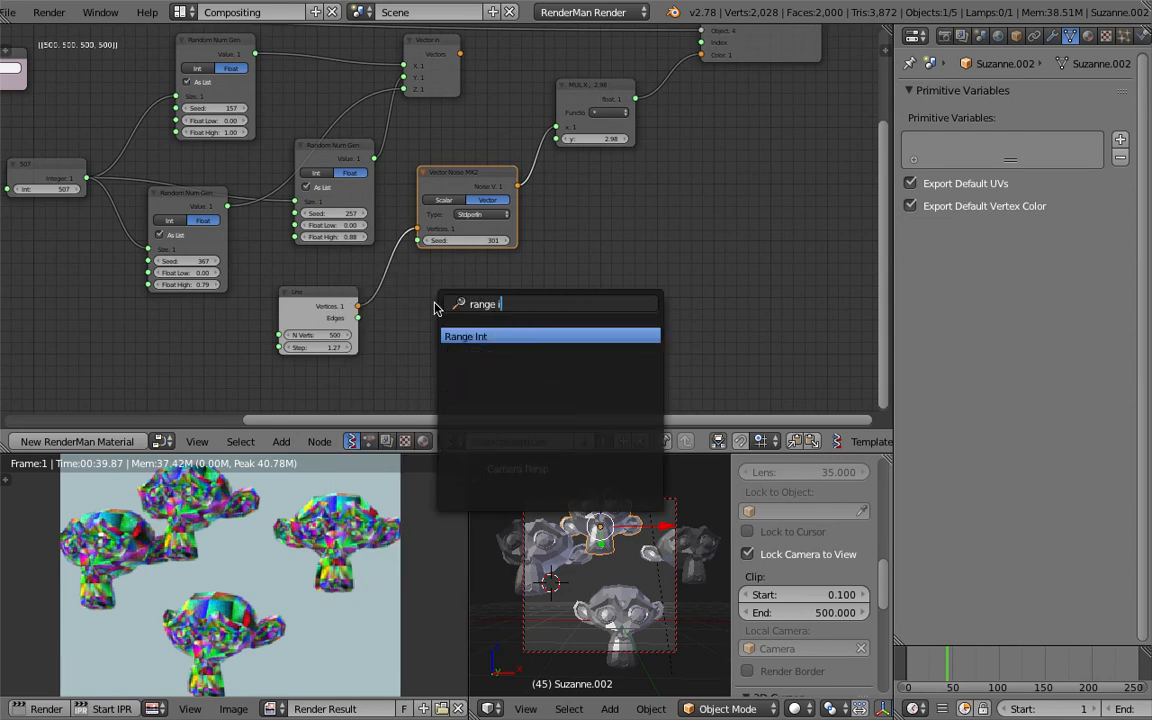
key(Return)
click(440, 311)
Set the Range Int node to Count mode with a count of 4 and connect its Range output to Vector Noise MK2's Seed.
click(490, 339)
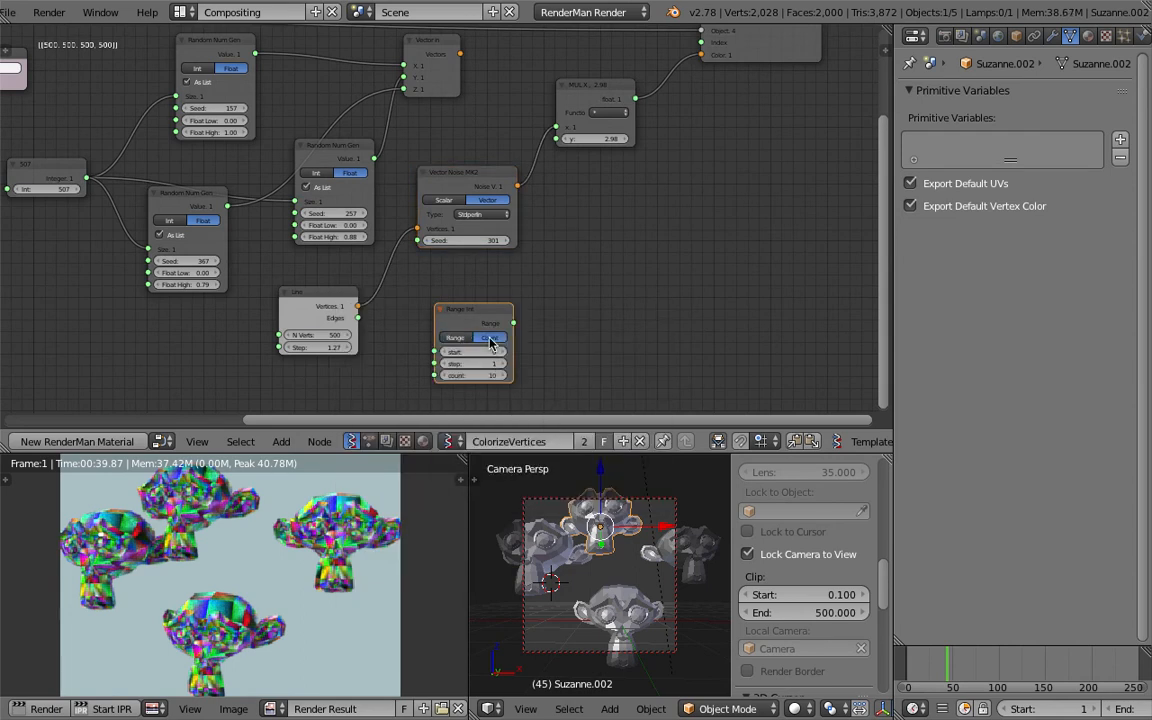
double_click(490, 376)
text(4)
key(Return)
drag(516, 323, 426, 245)
Move the timeline to frame 57, adjust the camera view of the Suzannes and save the project over the existing file.
click(959, 660)
middle_drag(619, 583, 609, 582)
key(ctrl+s)
click(610, 582)
key(ctrl+s)
click(614, 582)
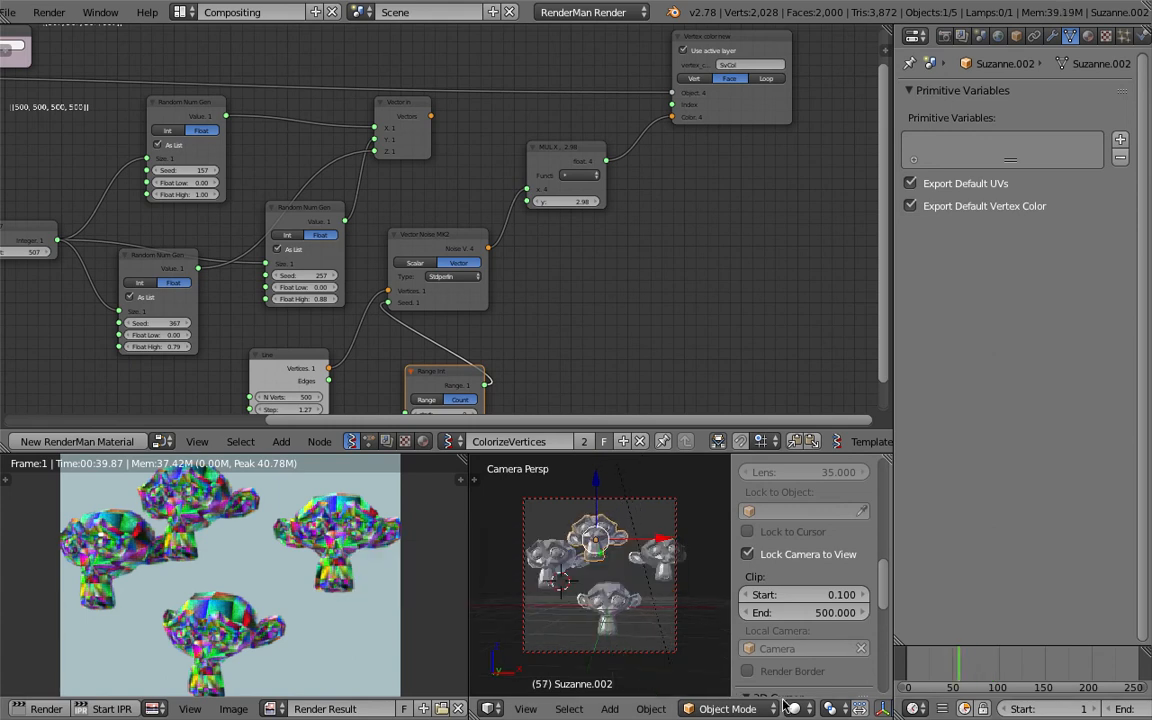
Inspect Suzanne.002's vertex colors up close in Vertex Paint mode.
click(727, 708)
click(715, 625)
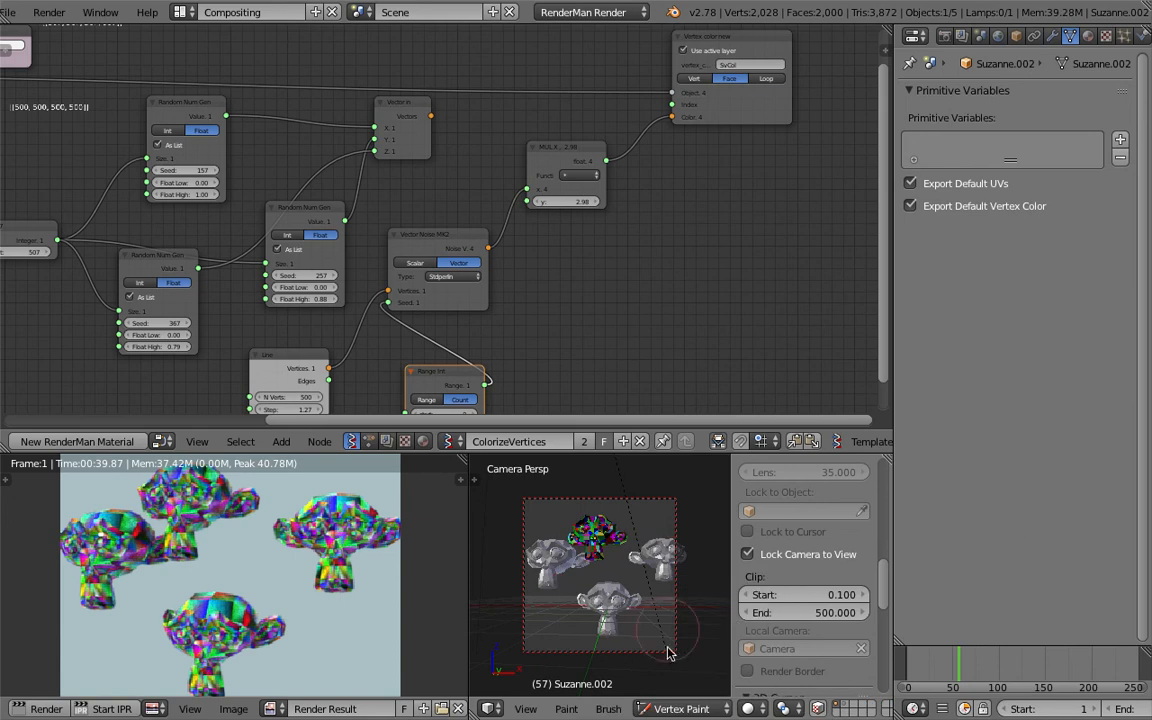
scroll(607, 599, up, 5)
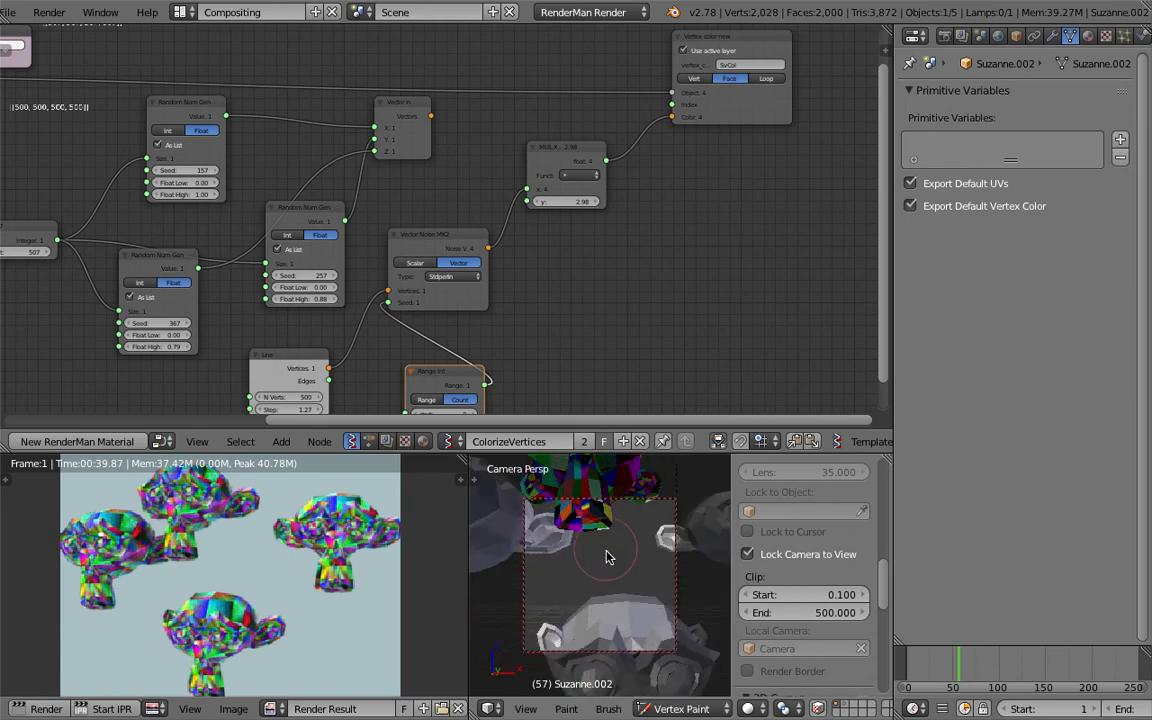
scroll(606, 557, up, 2)
scroll(614, 549, up, 2)
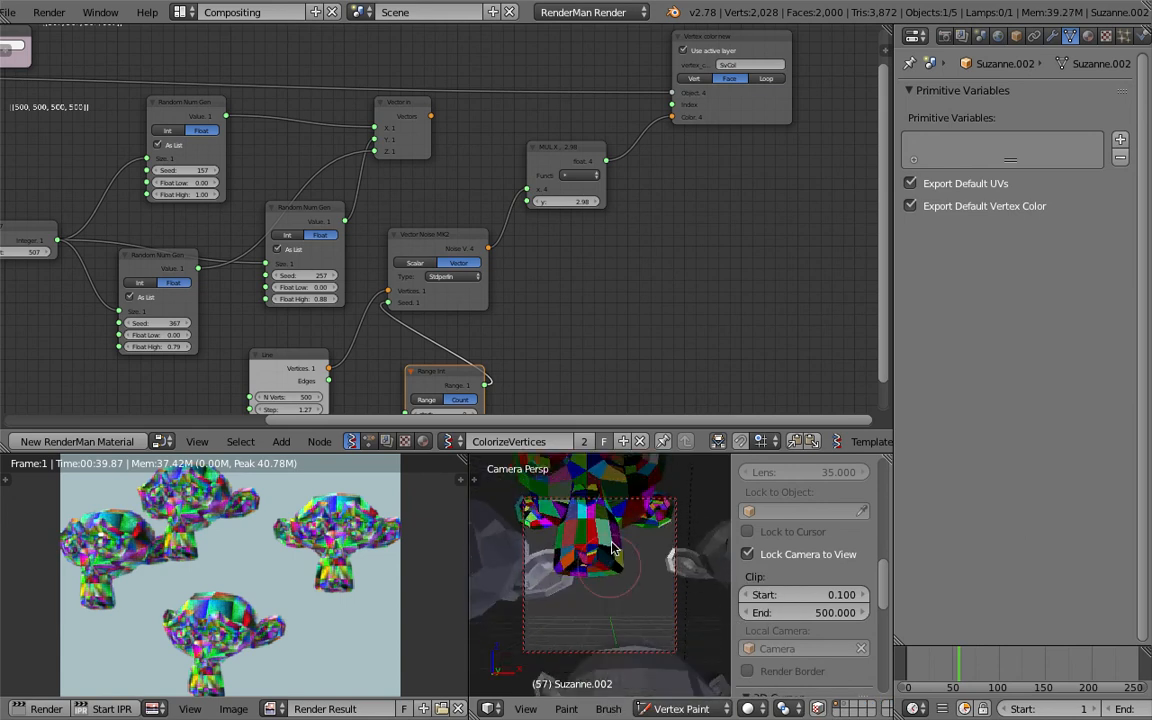
shift+middle_drag(612, 549, 623, 531)
shift+middle_drag(620, 600, 612, 560)
Inspect the vertex colors of the original Suzanne and Suzanne.003 for comparison.
right_click(612, 561)
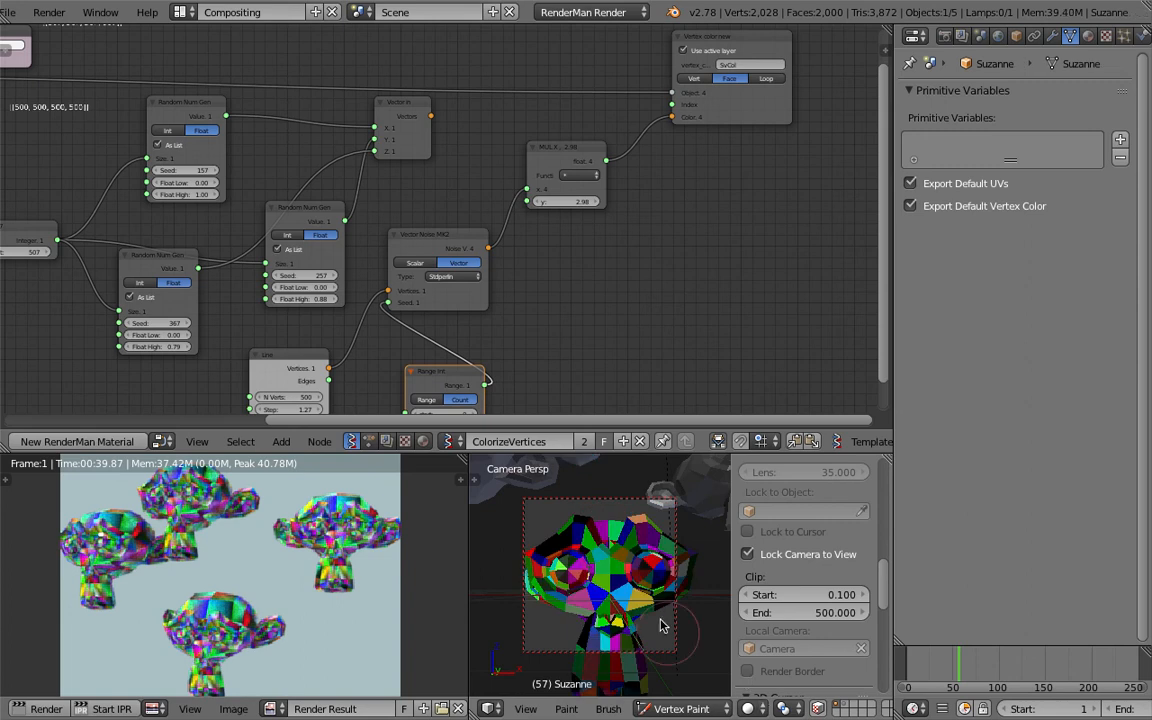
scroll(662, 617, down, 2)
right_click(702, 503)
scroll(672, 534, up, 1)
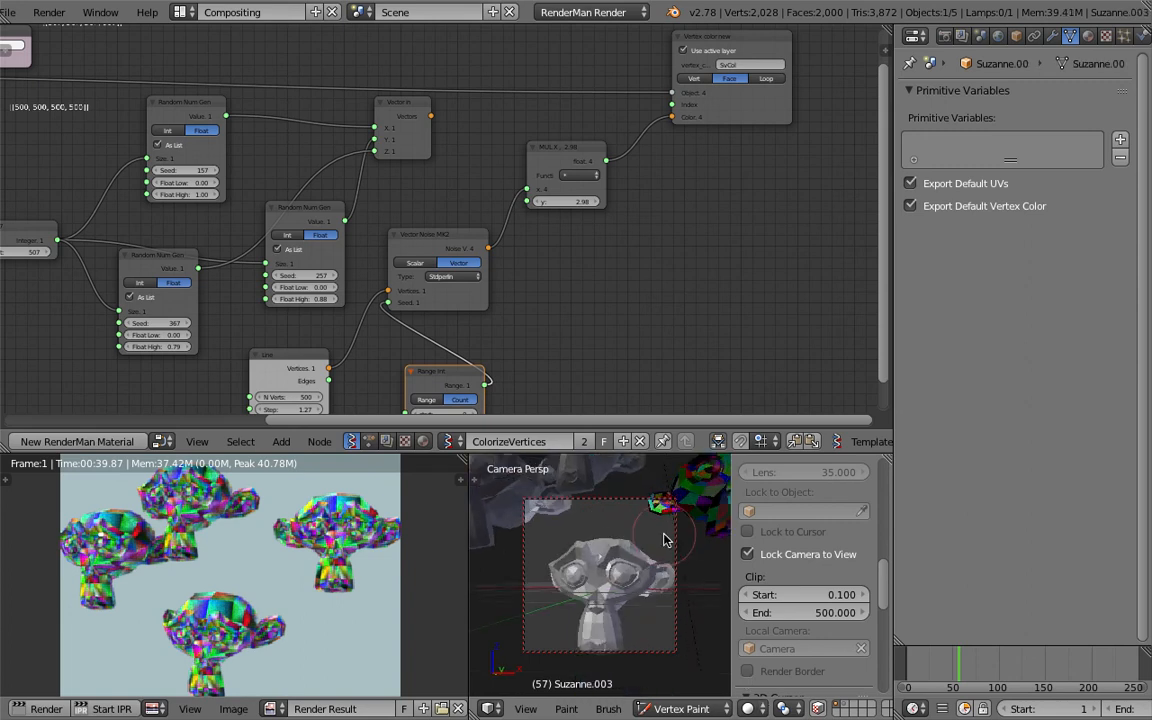
scroll(664, 535, down, 2)
Select Suzanne.001, switch it to Vertex Paint mode and frame all four Suzannes in the camera view.
right_click(551, 534)
shift+middle_drag(555, 540, 622, 572)
click(802, 709)
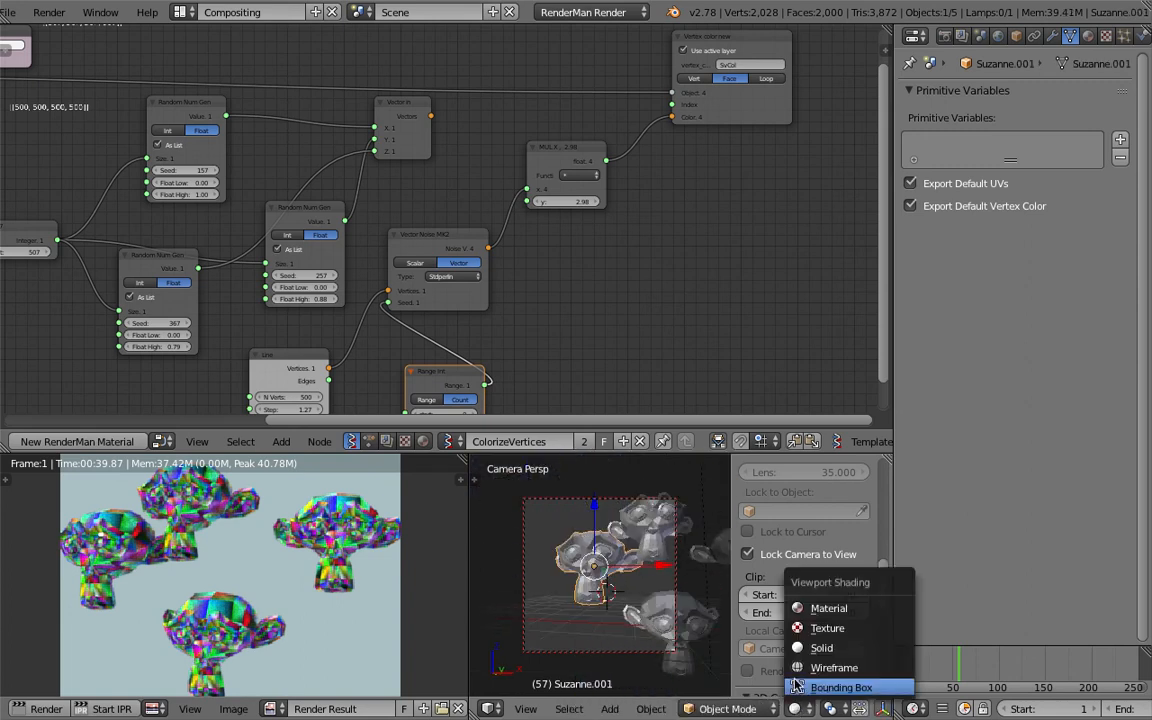
click(728, 709)
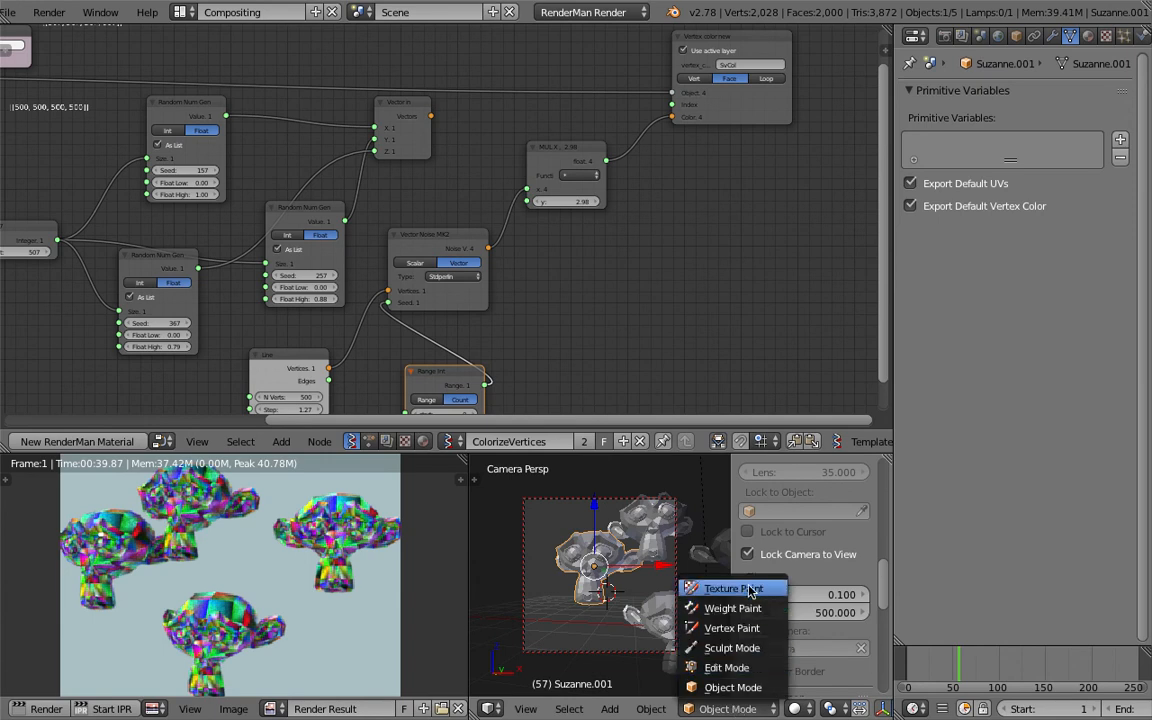
click(733, 627)
scroll(622, 600, down, 2)
mouse_move(628, 599)
shift+middle_down()
mouse_move(607, 598)
mouse_move(622, 593)
shift+middle_up()
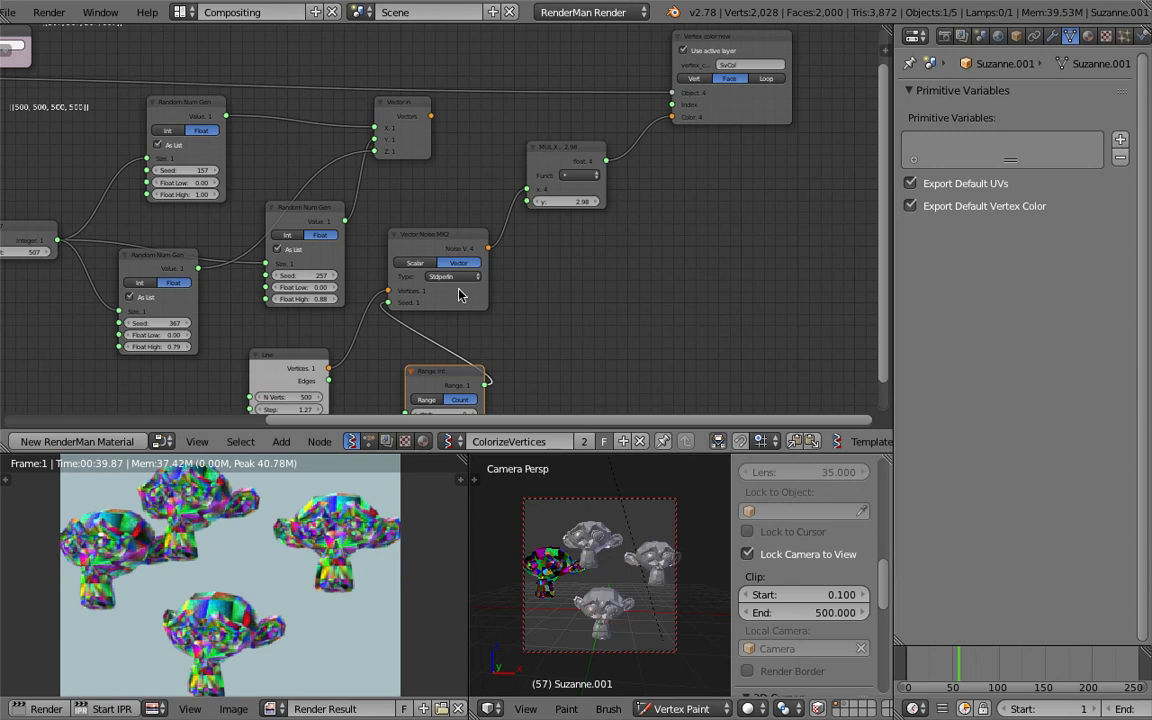
Set the Line node's step to 0.70.
middle_drag(400, 306, 456, 198)
scroll(456, 198, up, 2)
drag(347, 315, 320, 315)
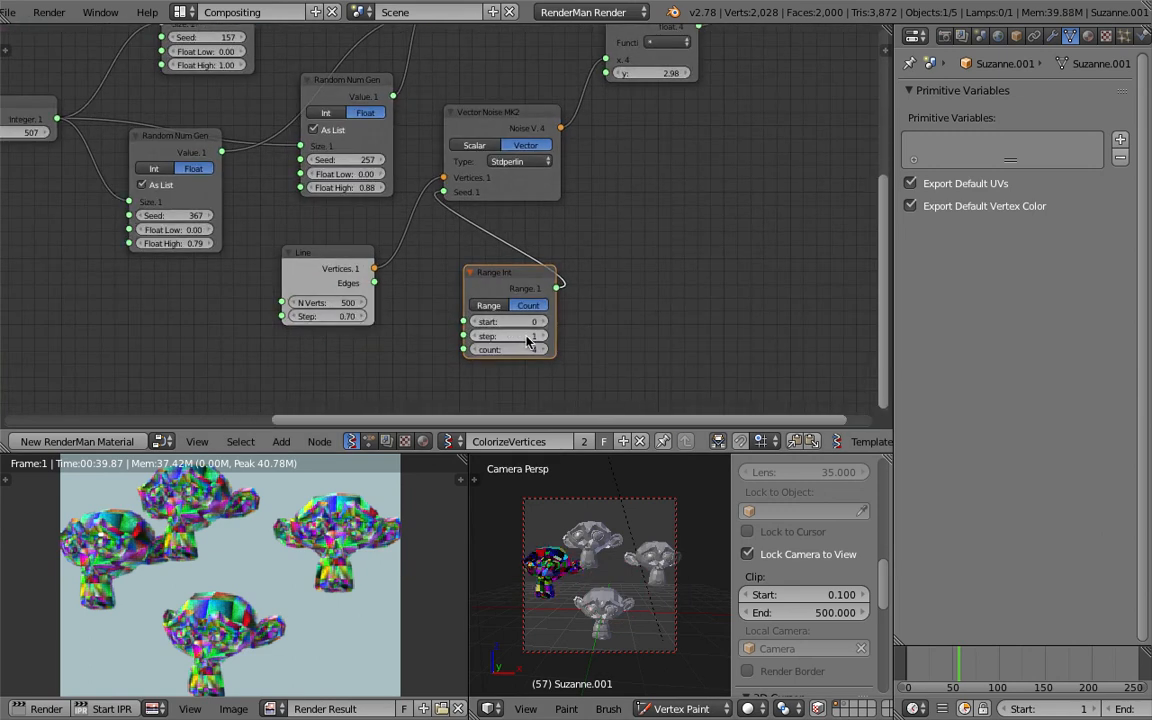
Rearrange the Range Int, Vector Noise MK2, multiply and Vertex color new nodes into a tidier layout.
drag(526, 284, 471, 273)
middle_drag(582, 233, 533, 334)
drag(477, 215, 510, 194)
drag(627, 116, 672, 125)
middle_drag(672, 125, 491, 277)
scroll(541, 204, up, 1)
scroll(480, 212, down, 1)
drag(596, 134, 625, 116)
middle_drag(320, 230, 520, 201)
middle_drag(757, 190, 468, 216)
scroll(489, 203, down, 3)
Save the project with the rearranged nodes over the existing file.
key(ctrl+s)
click(489, 203)
click(100, 12)
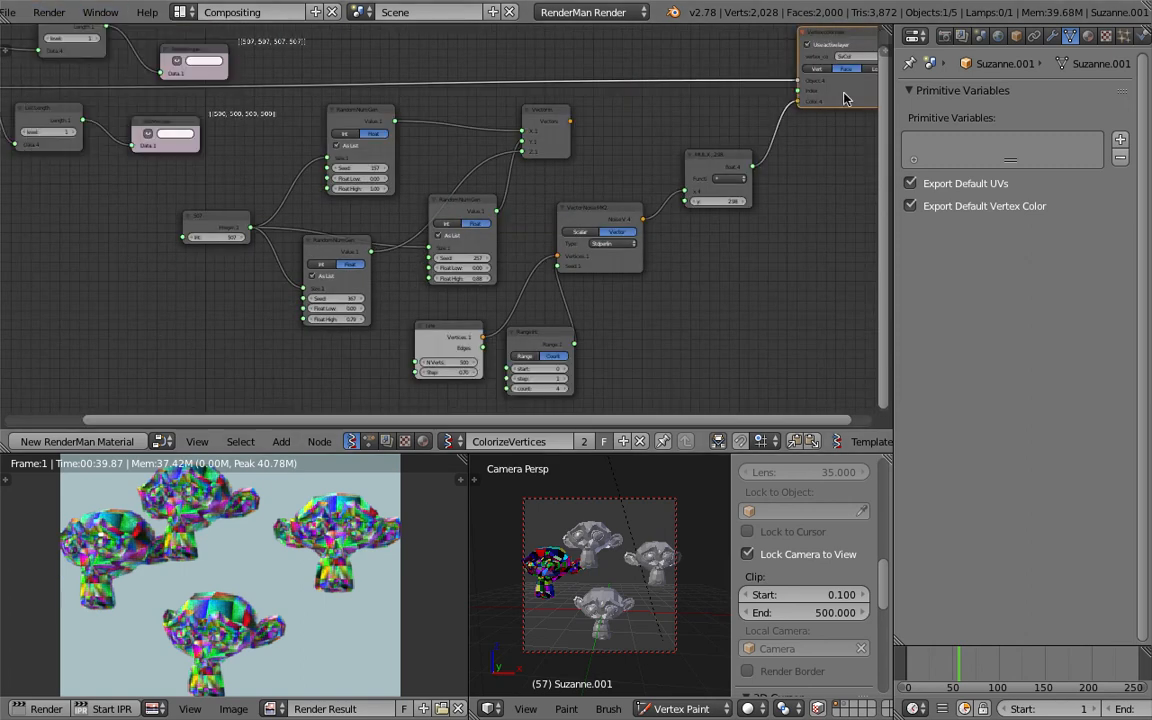
Switch the world to Sky with a light blue sky tint (R 0.717, G 0.909, B 1.000) and a pink sun tint.
click(997, 37)
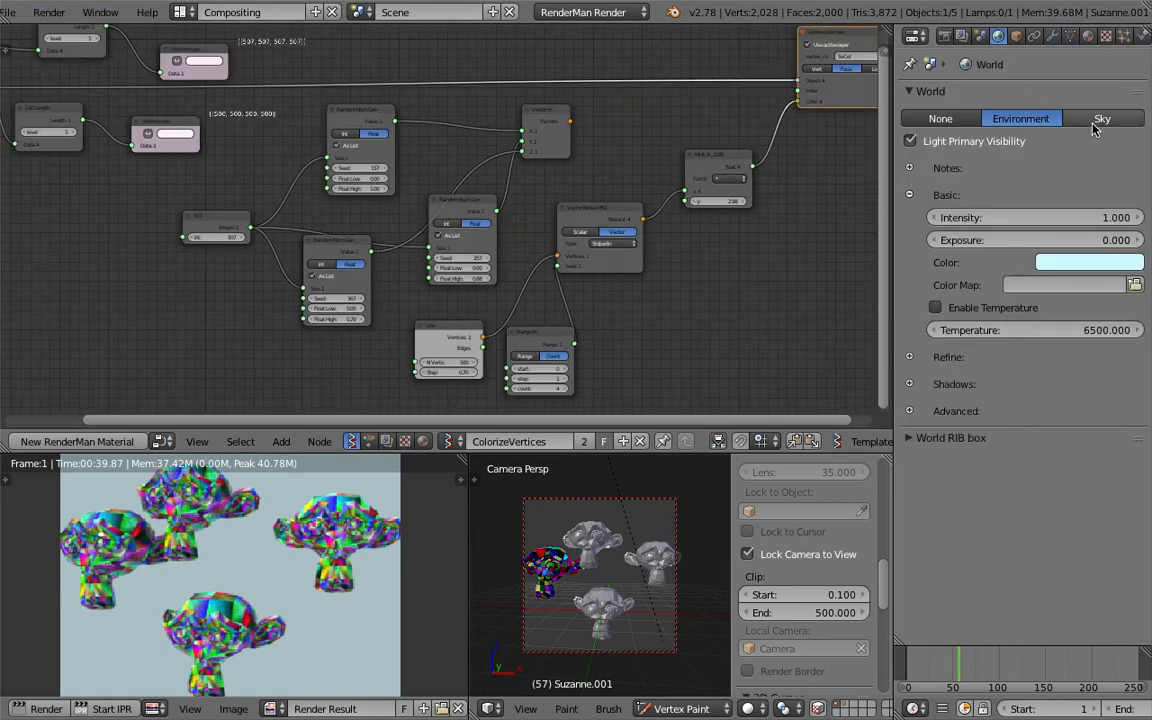
click(1100, 121)
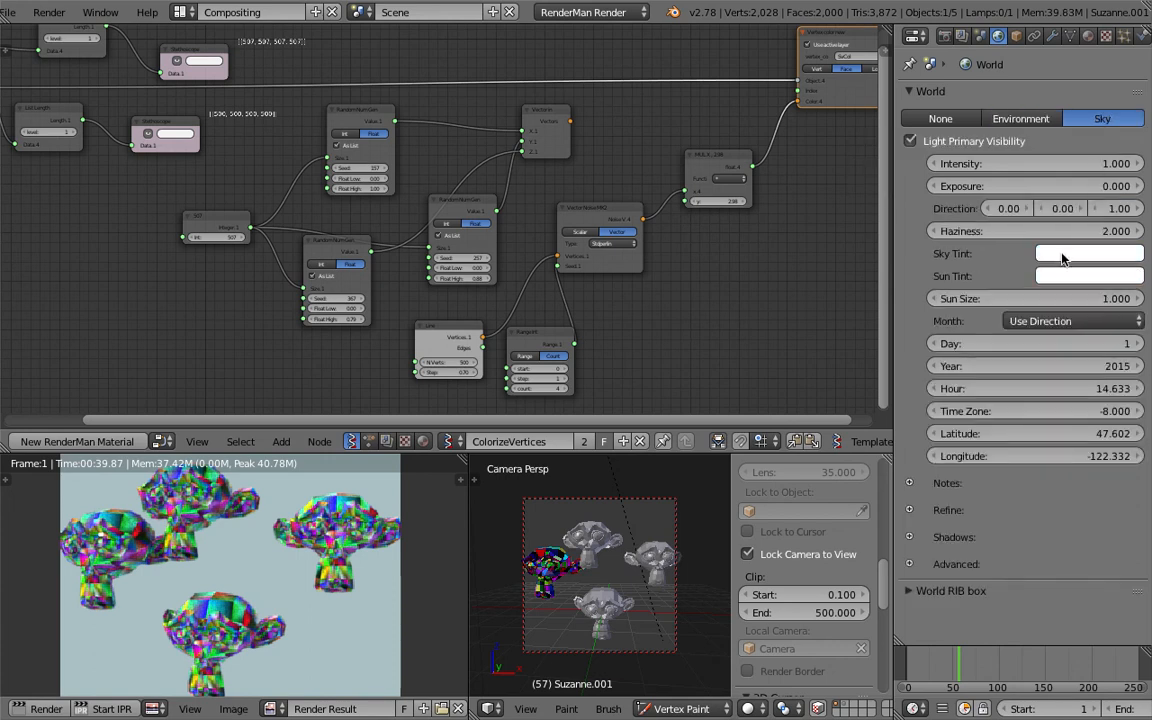
click(1063, 258)
click(1054, 320)
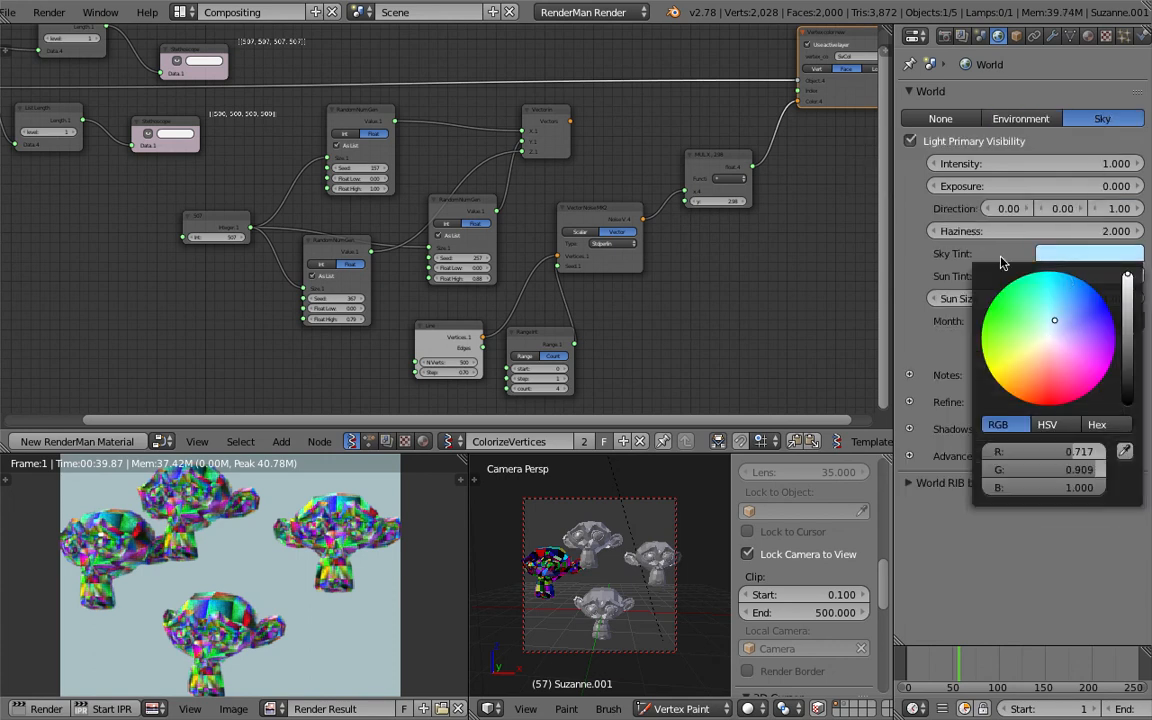
click(1070, 276)
drag(1056, 99, 1065, 100)
Save the project over the existing file and render frame 57 with RenderMan.
key(ctrl+s)
click(595, 578)
click(64, 16)
click(64, 35)
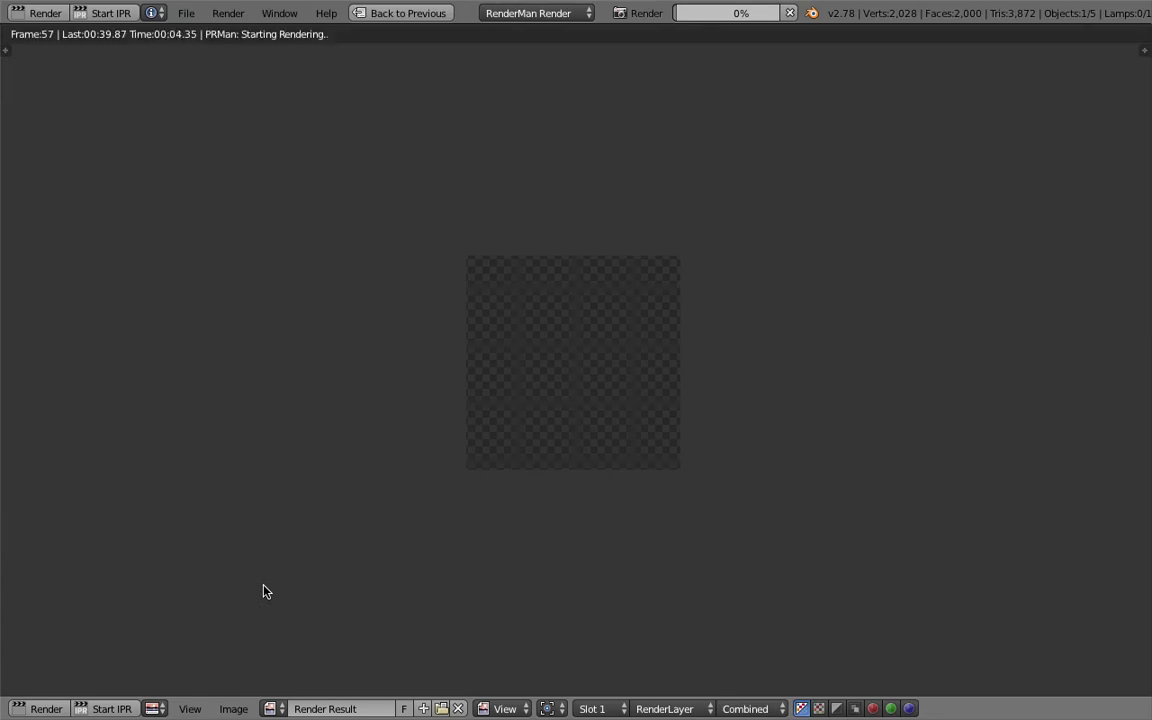
scroll(570, 530, up, 2)
middle_drag(574, 513, 543, 514)
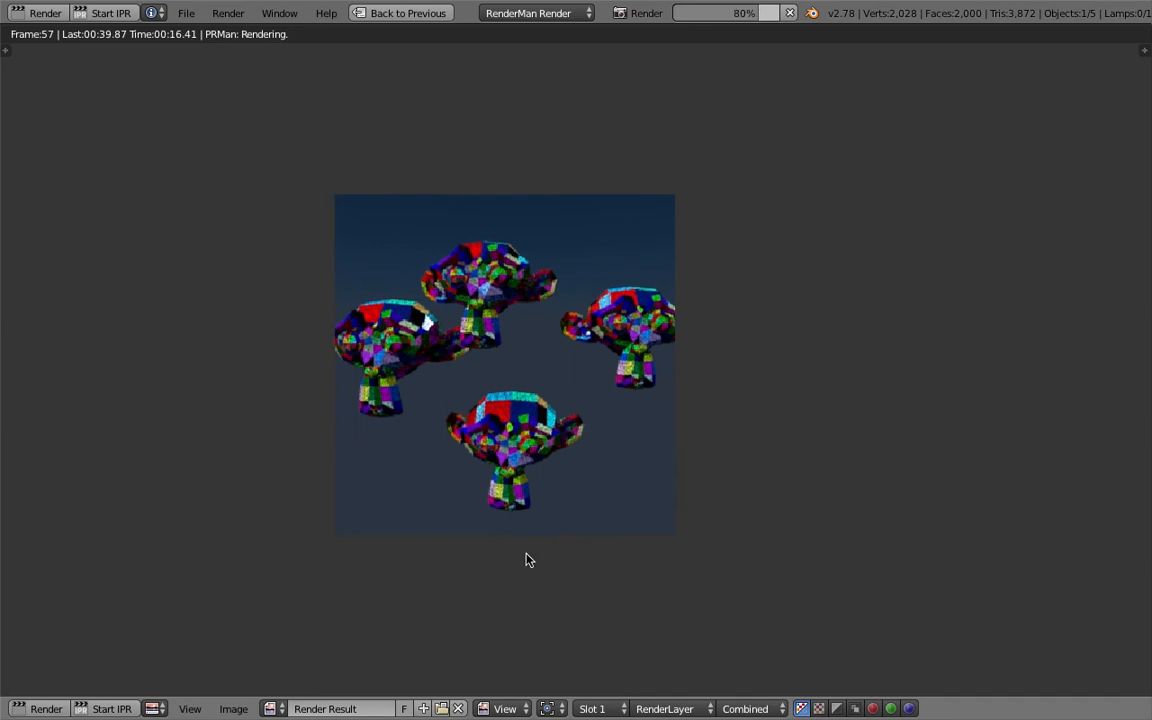
scroll(531, 545, up, 2)
Return to the previous layout and enlarge the image editor and 3D view to examine the render.
click(400, 13)
scroll(275, 591, down, 3)
scroll(331, 580, up, 2)
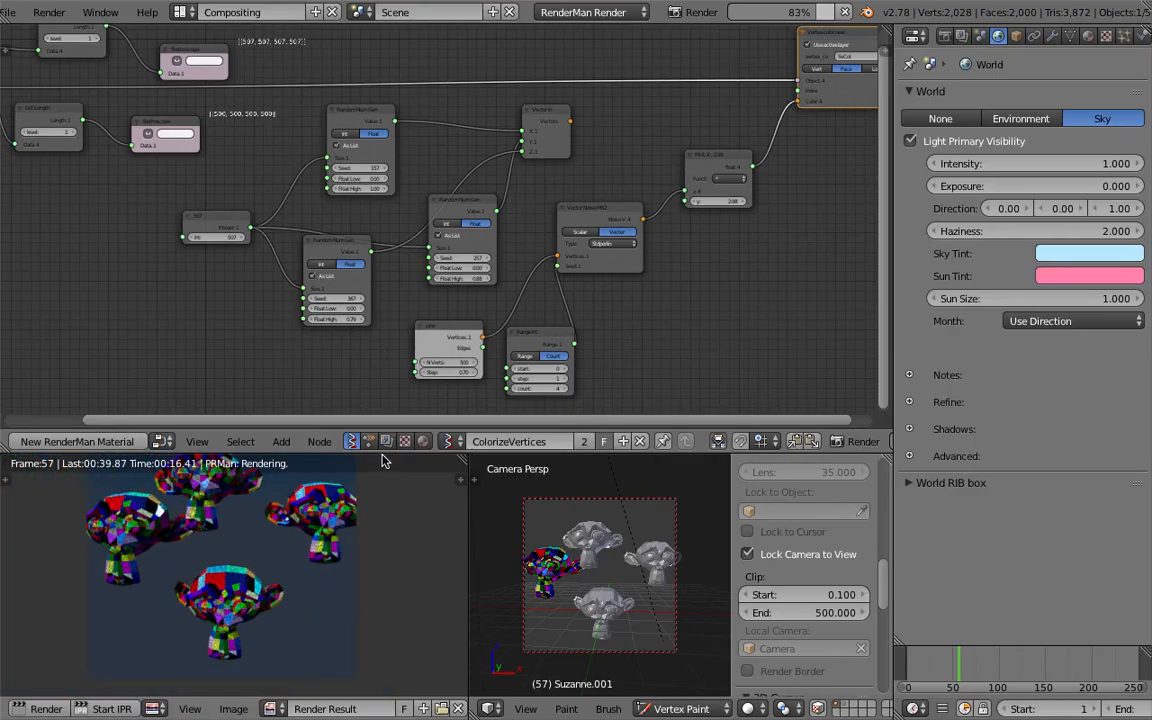
drag(382, 453, 382, 338)
scroll(380, 437, up, 2)
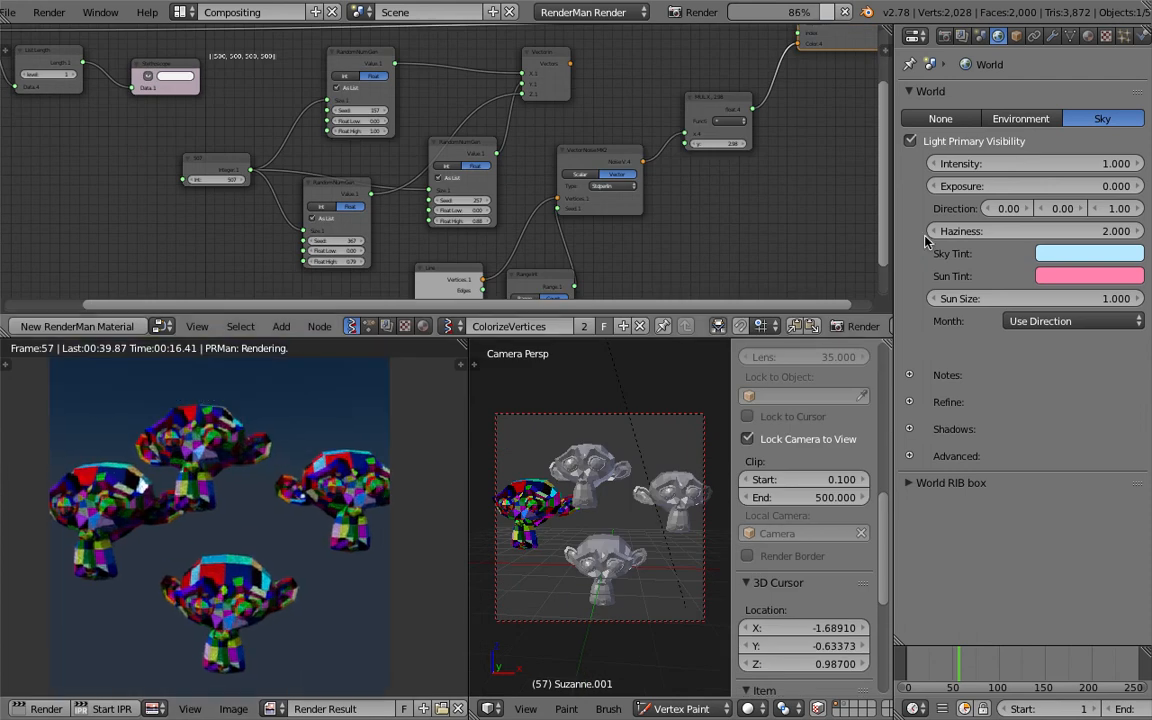
Review the scene, render layer and render sampling settings.
click(981, 37)
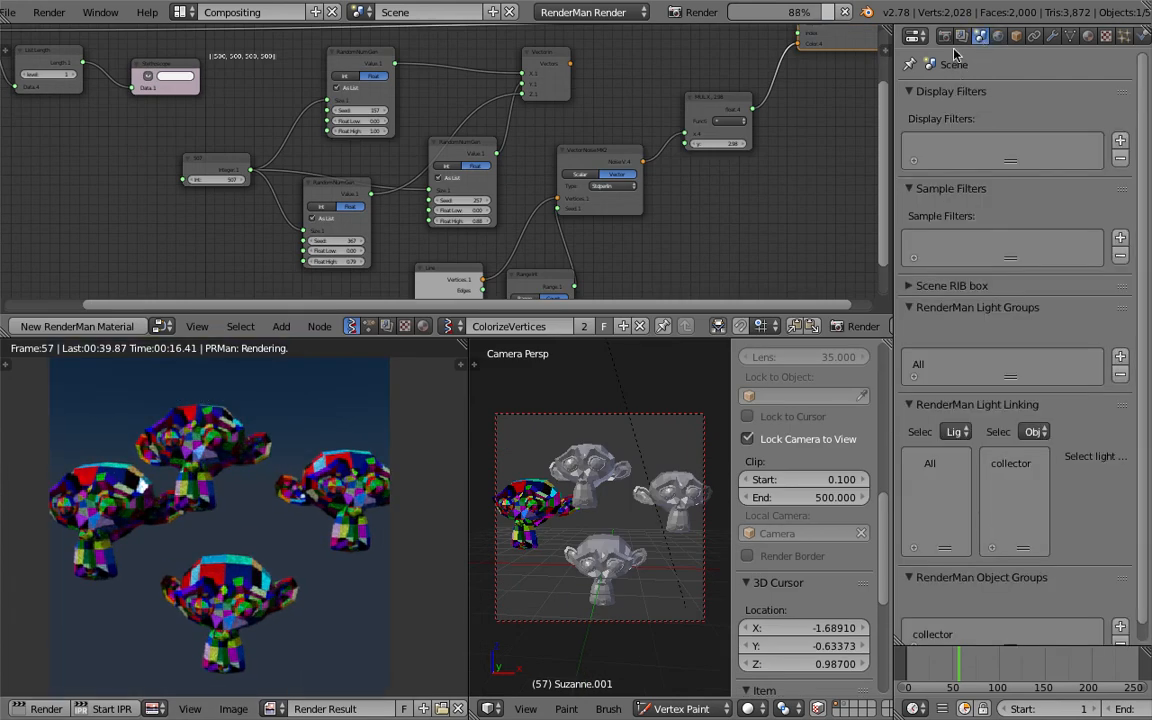
click(961, 37)
click(944, 37)
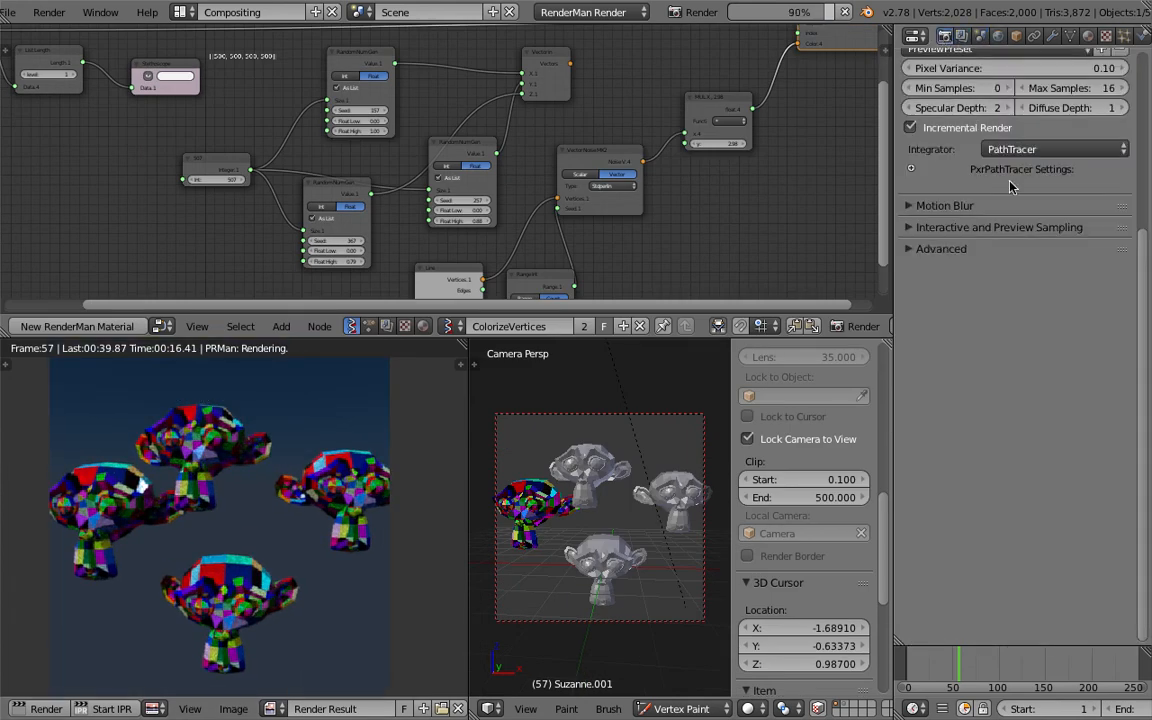
scroll(1010, 186, up, 6)
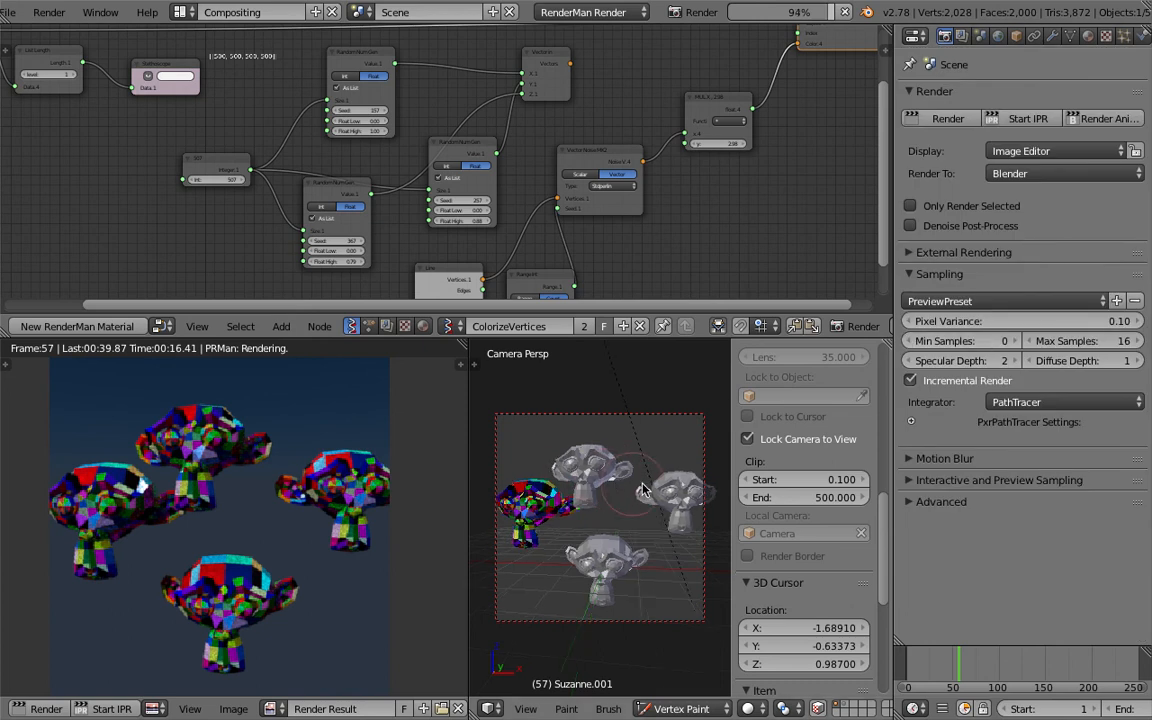
click(980, 35)
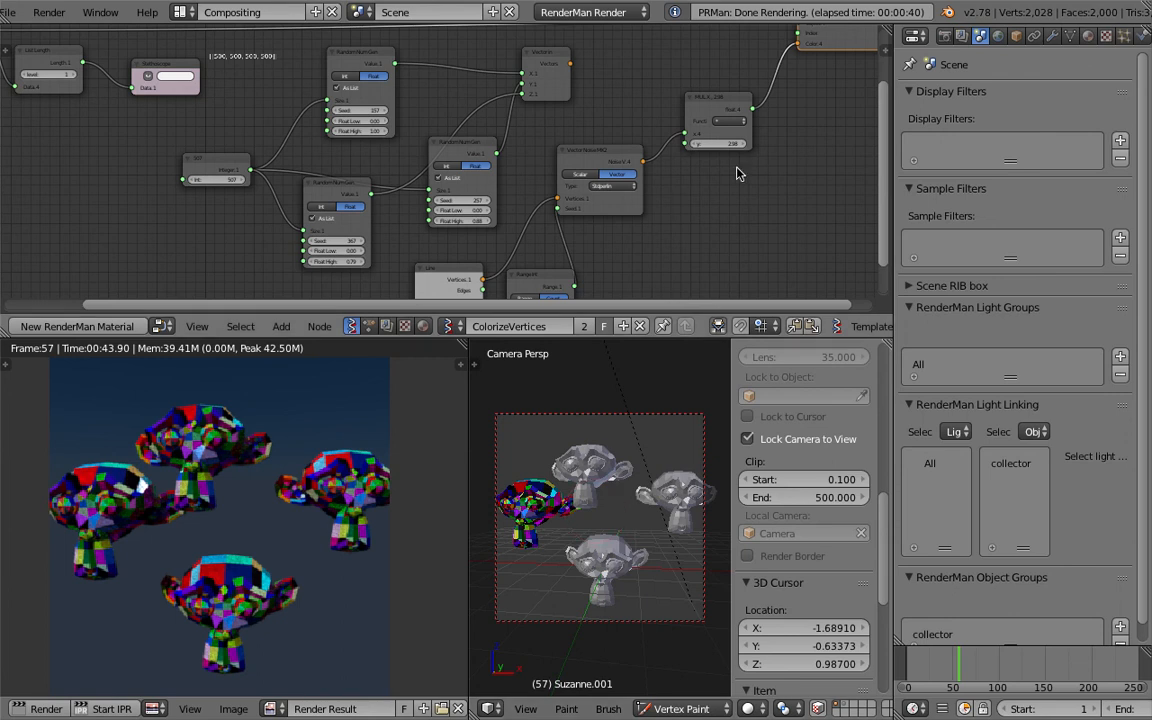
Check the scene properties, collapsing RenderMan Light Groups and Sample Filters and leaving Display Filters expanded.
middle_drag(737, 168, 718, 151)
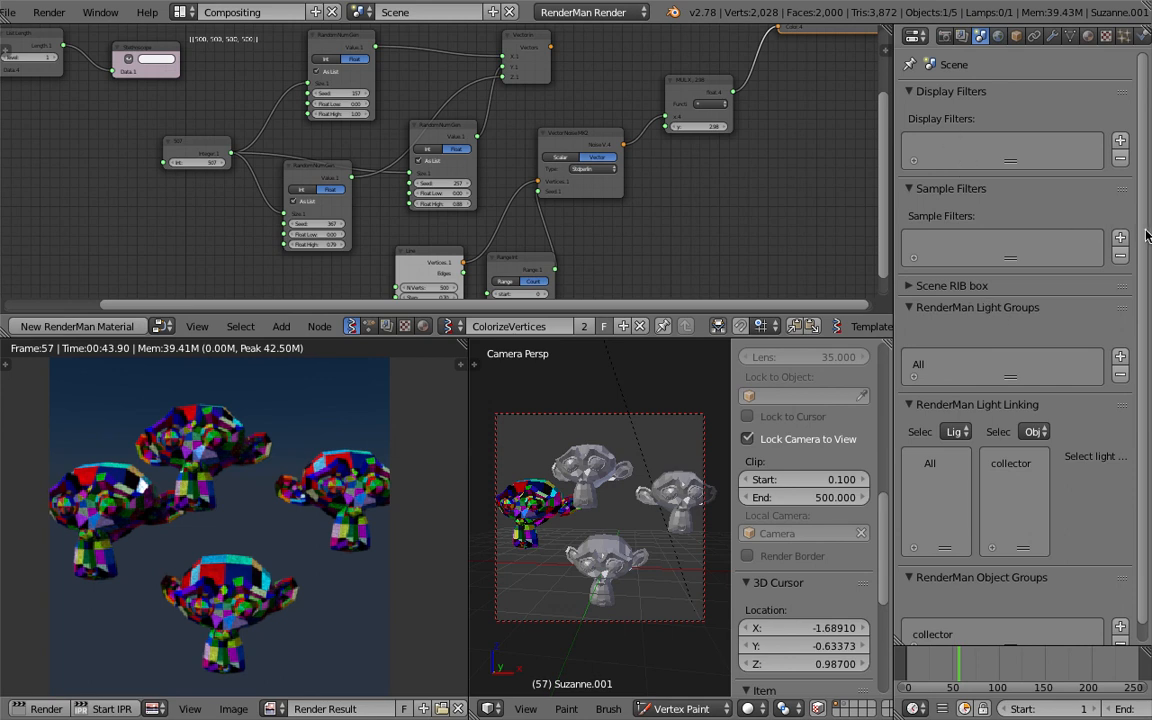
click(961, 37)
click(980, 37)
click(925, 299)
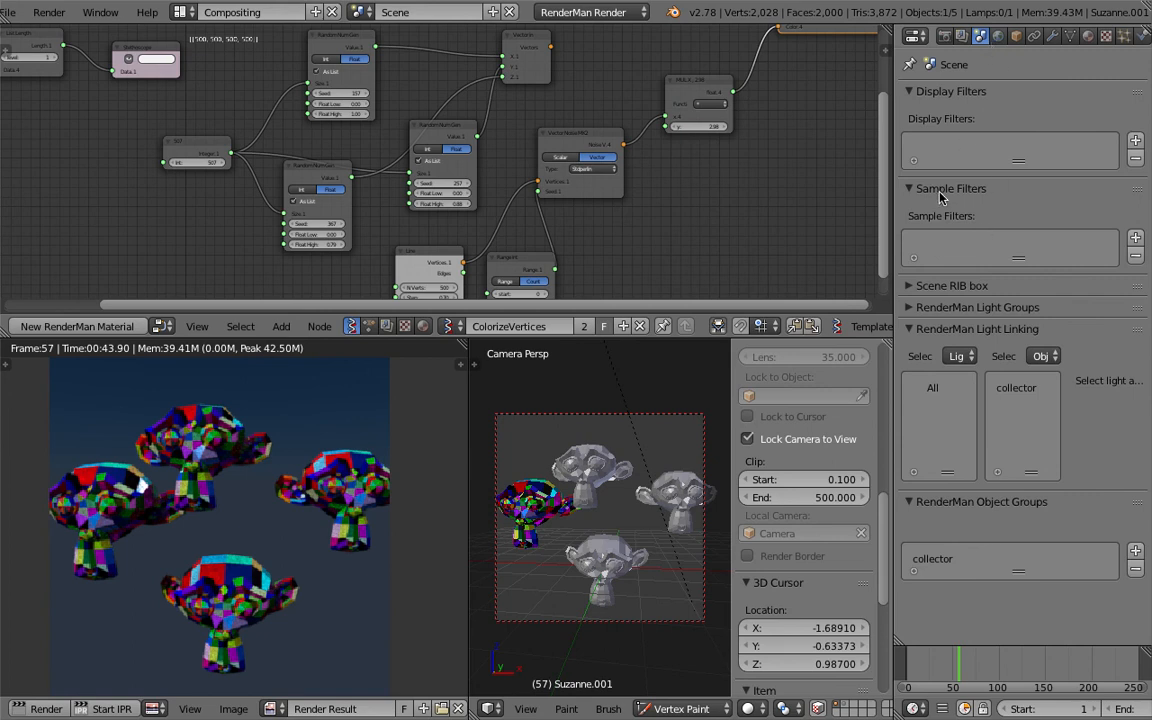
click(940, 193)
click(950, 91)
click(997, 37)
click(980, 37)
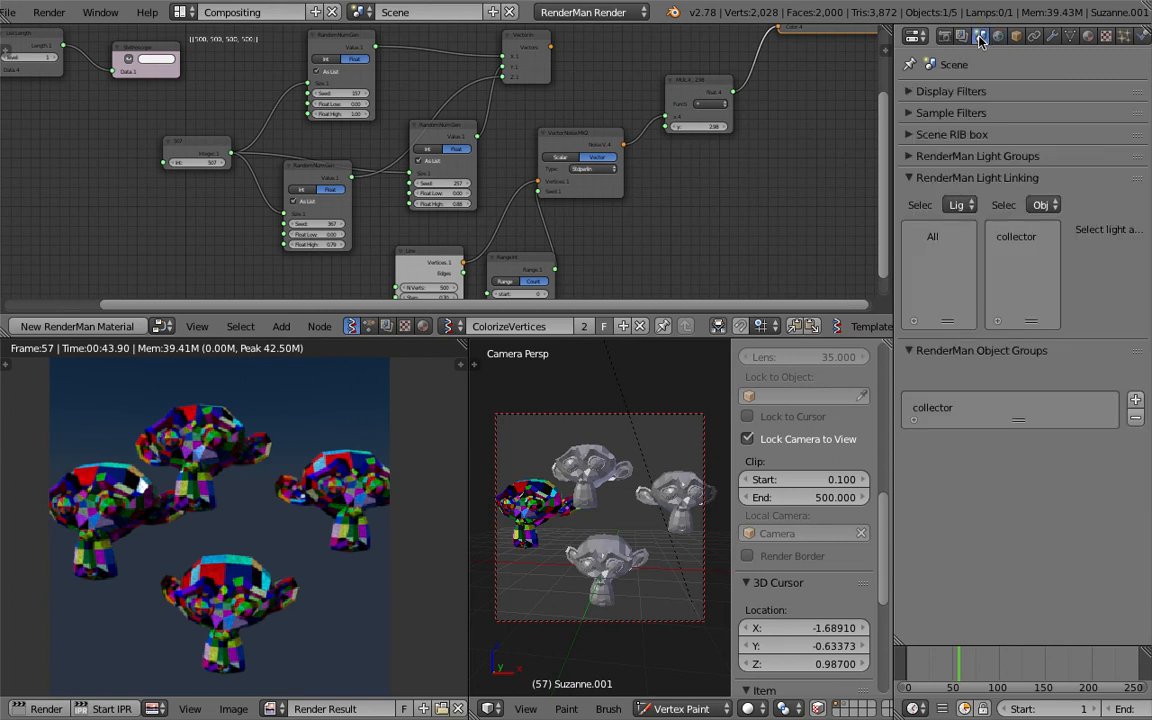
click(936, 92)
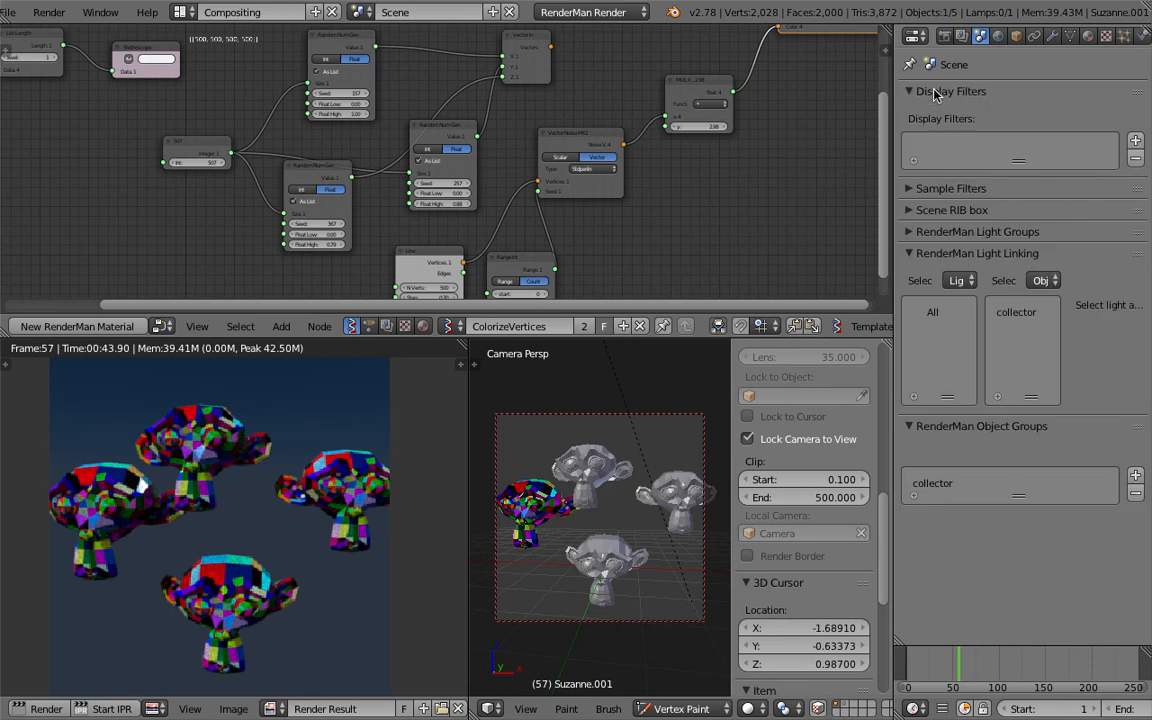
Look through the render, render layer, scene and world properties for image adjustment settings.
click(961, 37)
click(935, 185)
click(935, 185)
click(946, 37)
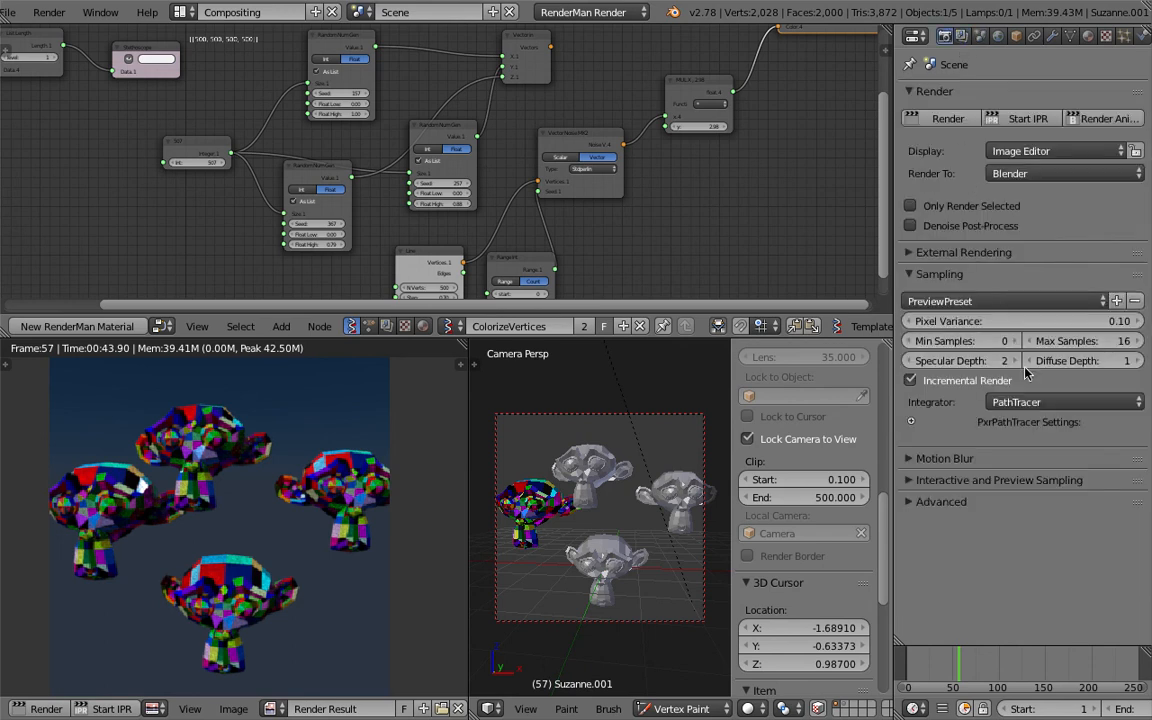
ctrl+scroll(985, 66, down, 3)
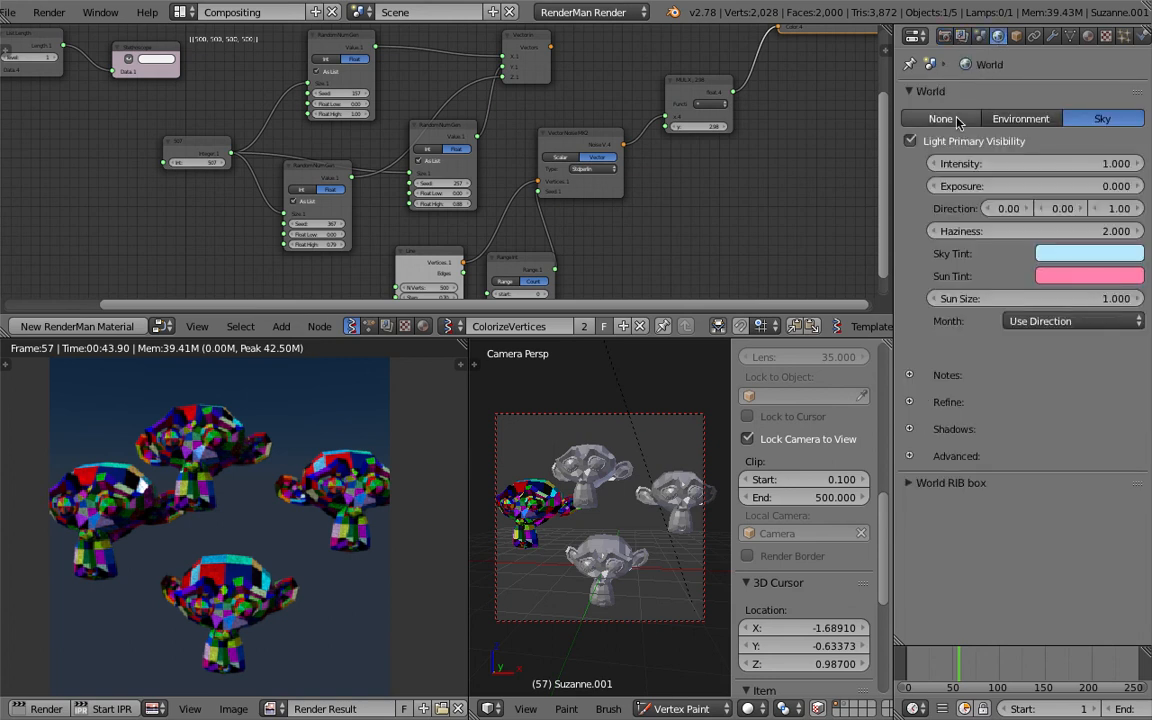
click(933, 91)
click(961, 37)
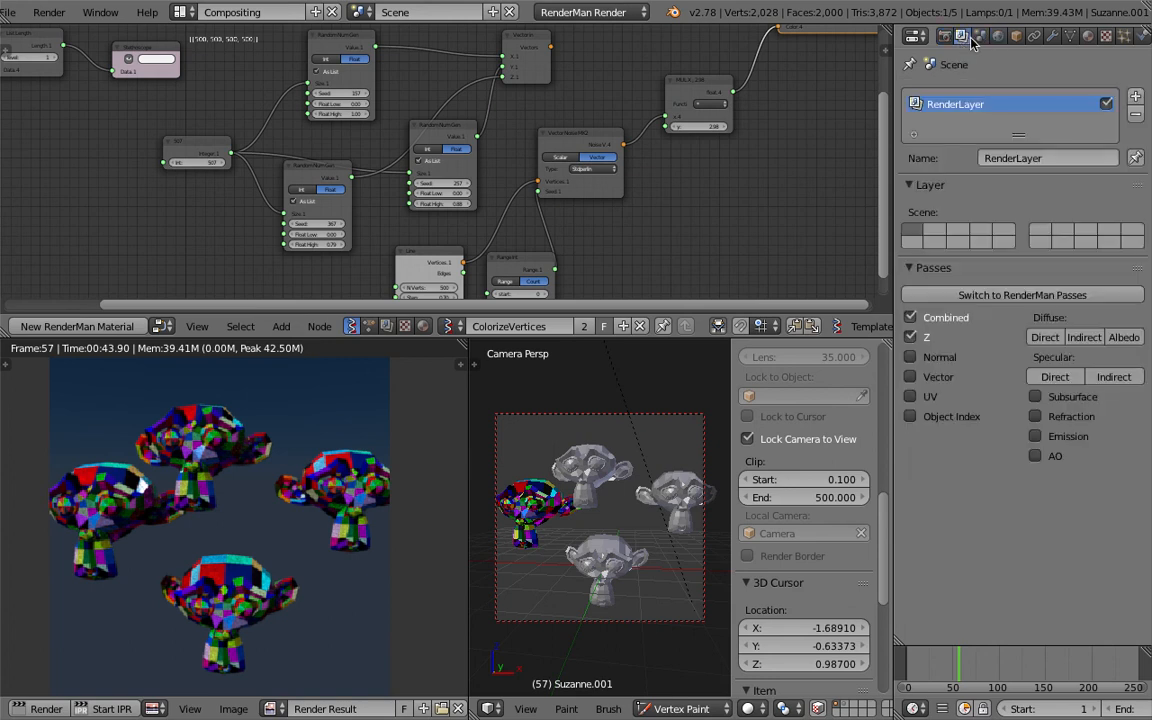
click(979, 37)
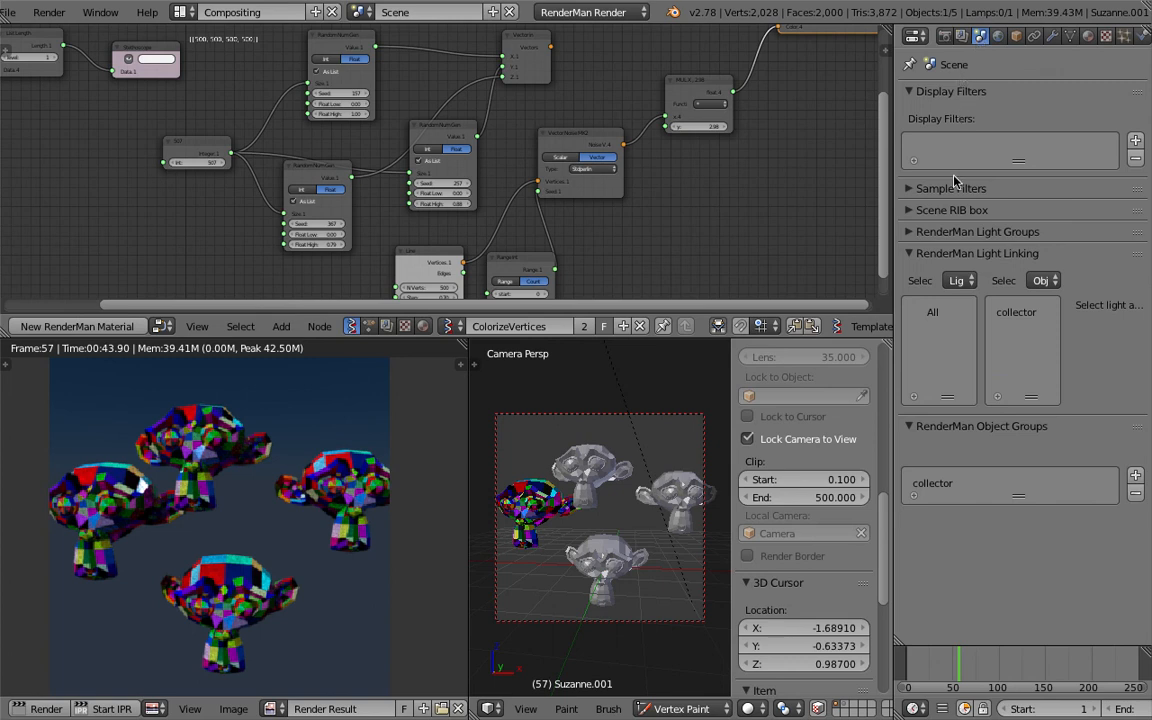
click(946, 37)
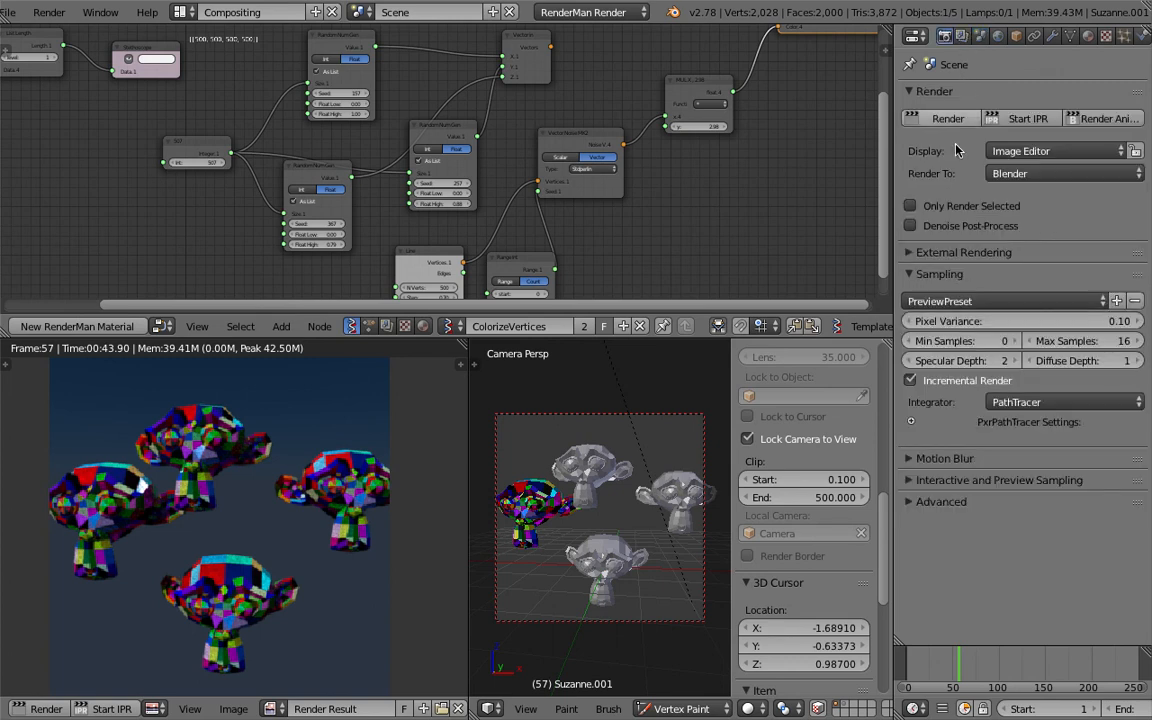
Expand the Advanced, Interactive and Preview Sampling, Motion Blur, Sampling and External Rendering sections to inspect the RenderMan render settings.
click(951, 279)
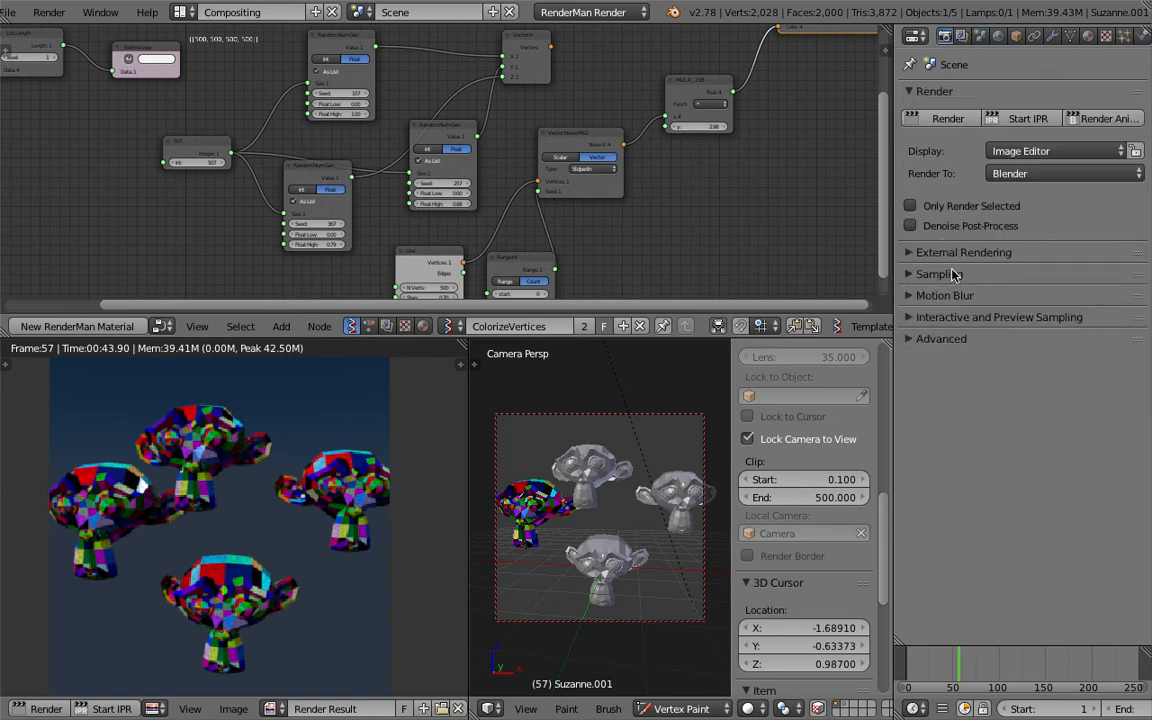
click(945, 339)
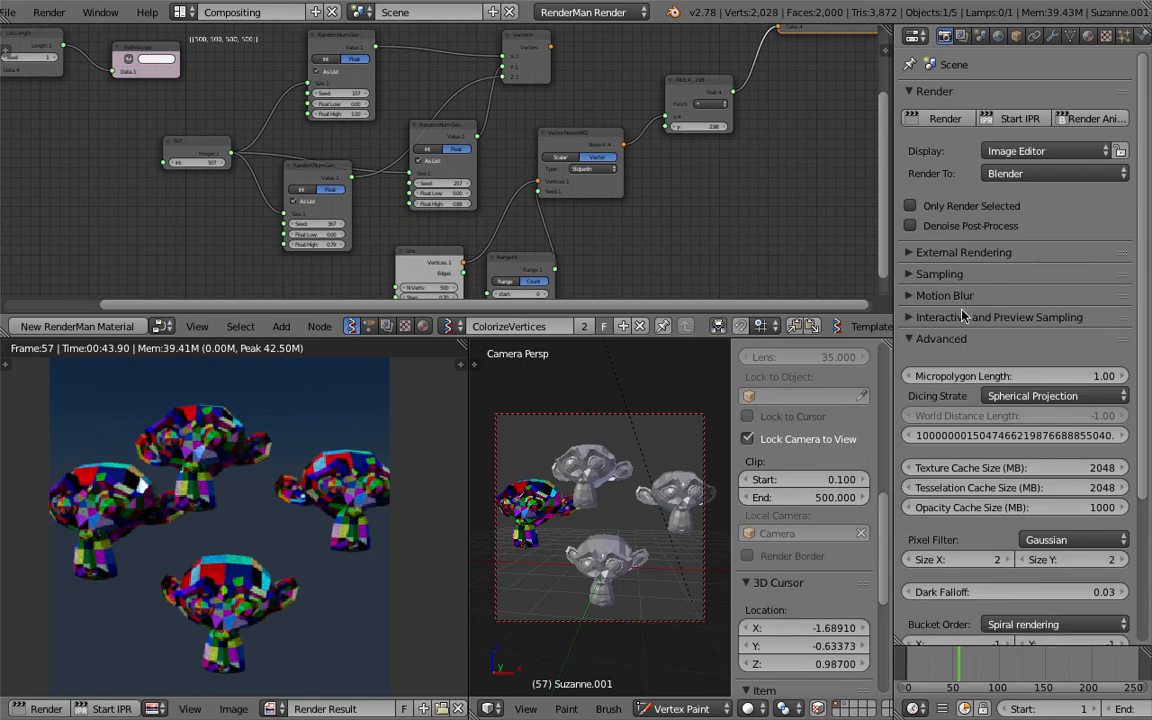
click(963, 314)
click(960, 299)
click(957, 276)
click(958, 255)
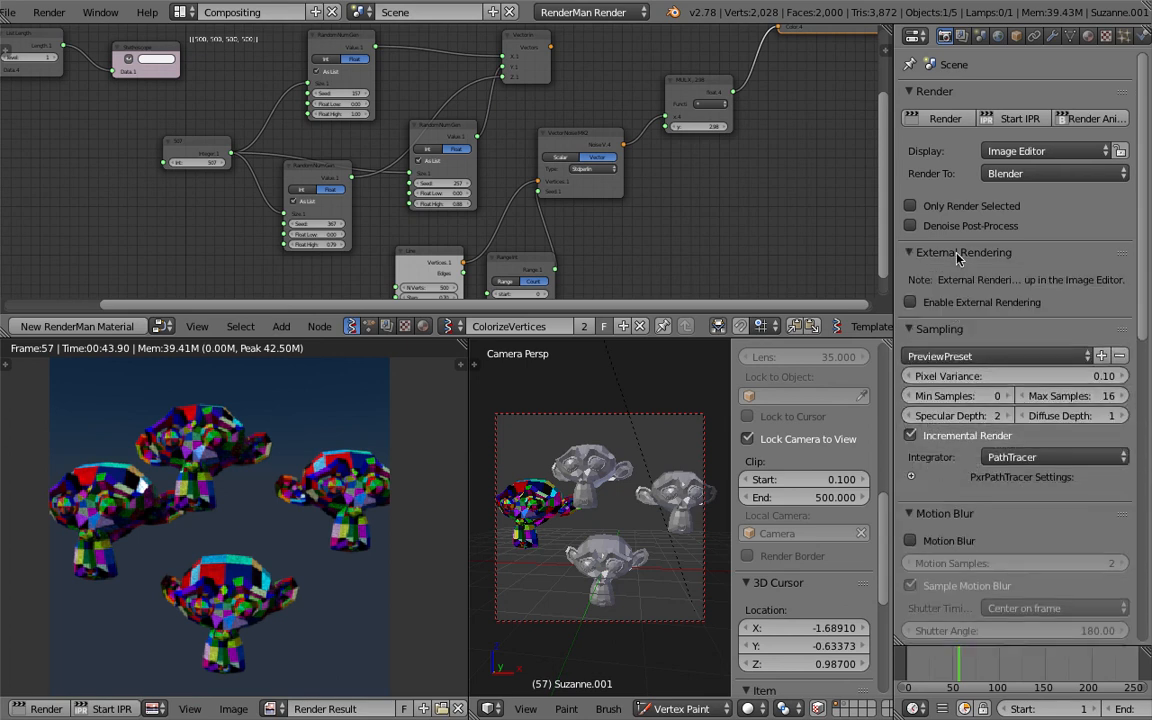
Check the render layer and scene properties, expanding the Sample Filters section.
click(962, 37)
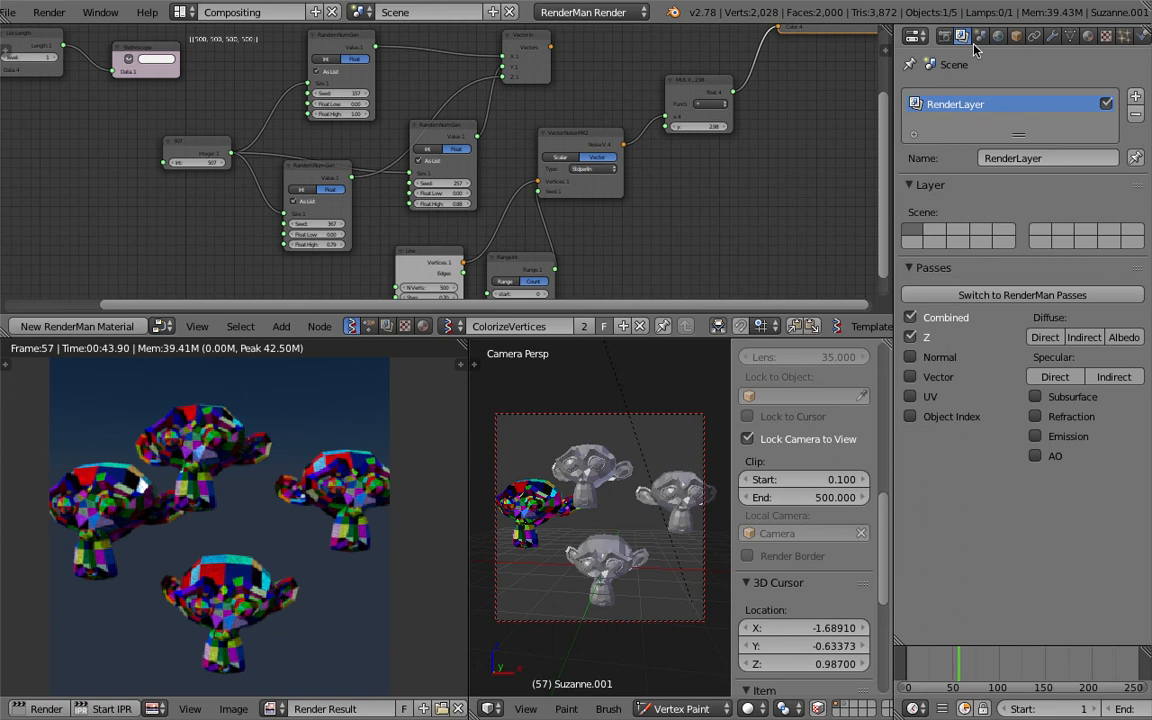
click(980, 37)
click(955, 92)
click(958, 92)
click(960, 188)
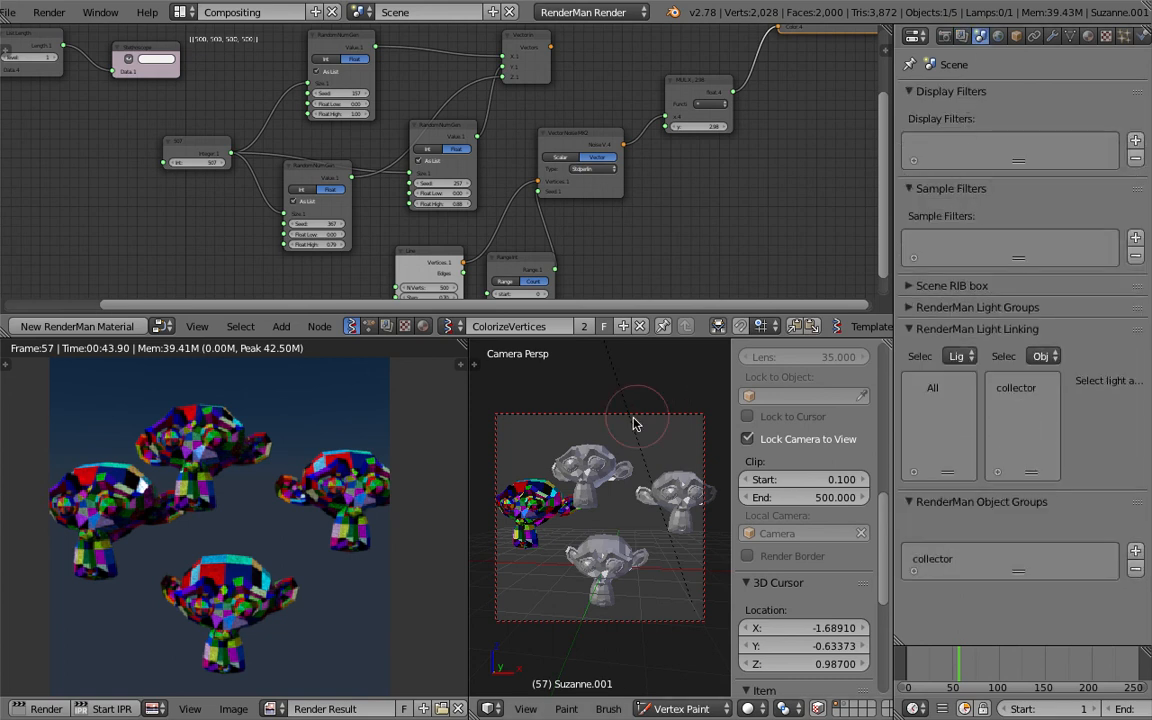
Select the Suzanne copy Suzanne.002 and switch it from Vertex Paint to Object Mode.
right_click(590, 464)
click(681, 708)
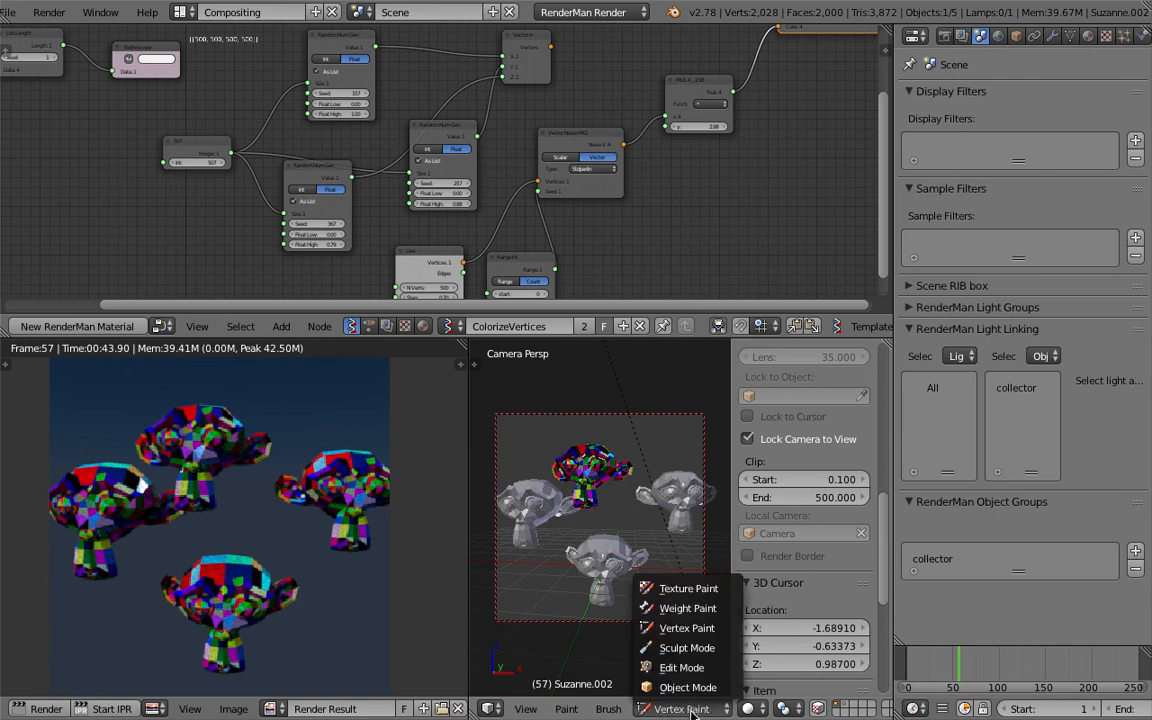
click(681, 686)
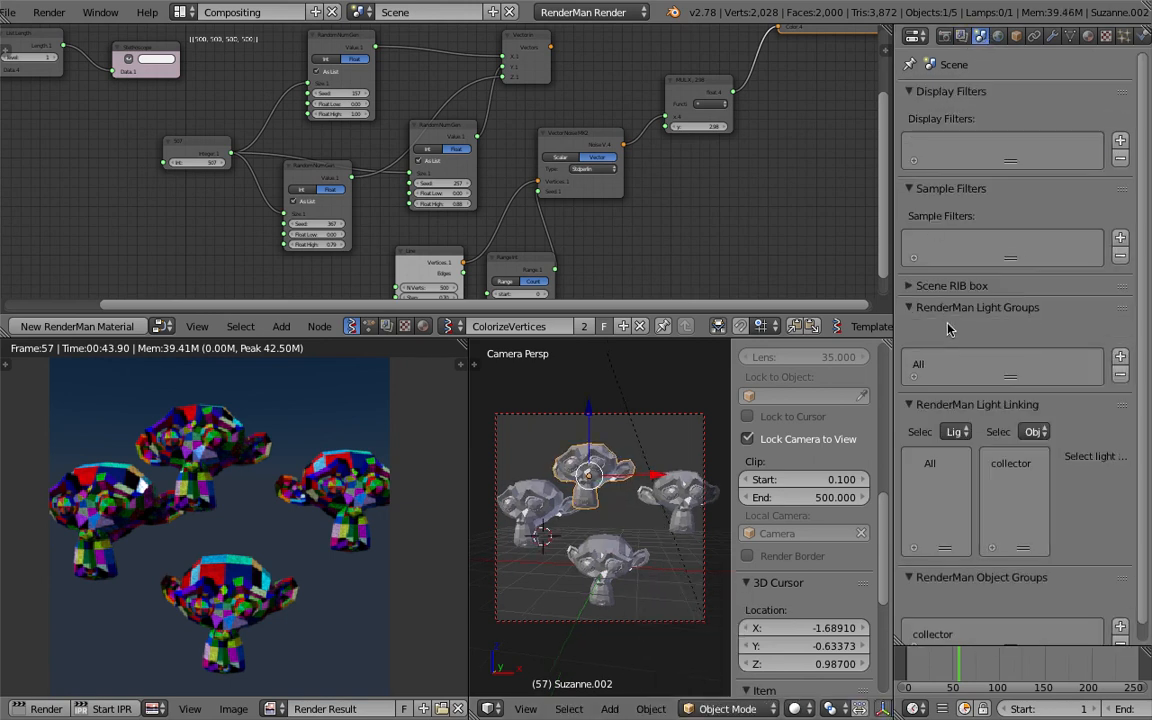
Switch the engine to Blender Render and set the color management exposure to 0.259 and gamma to 1.795.
click(600, 13)
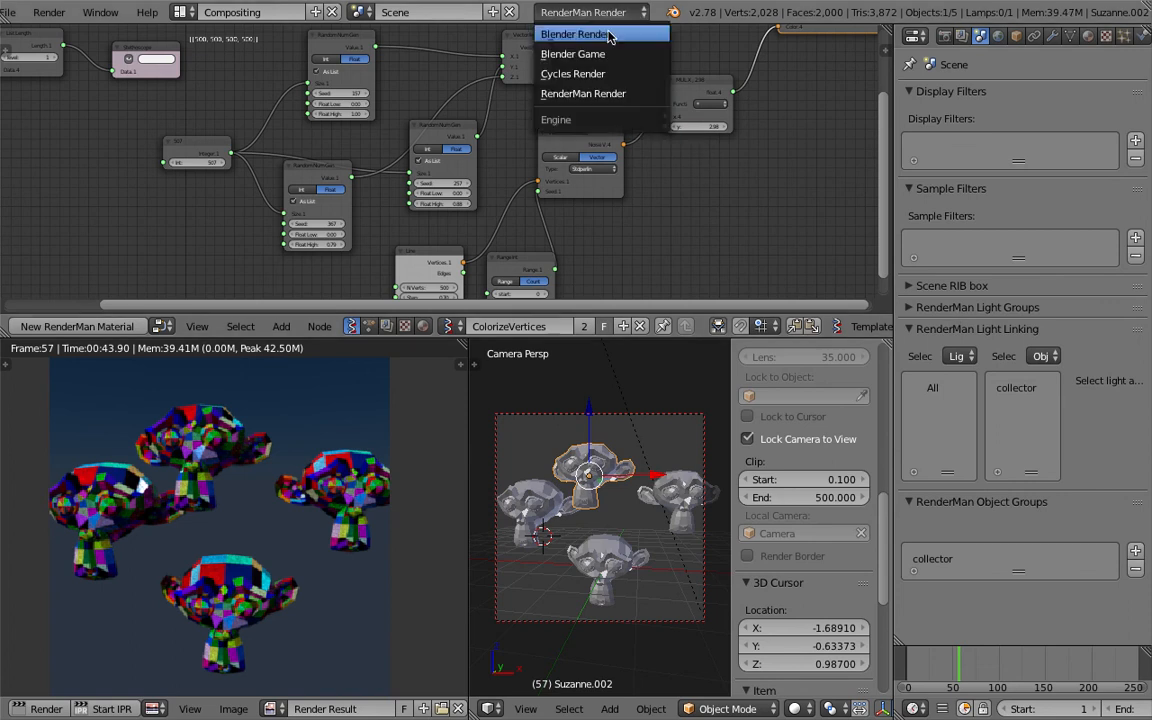
click(585, 34)
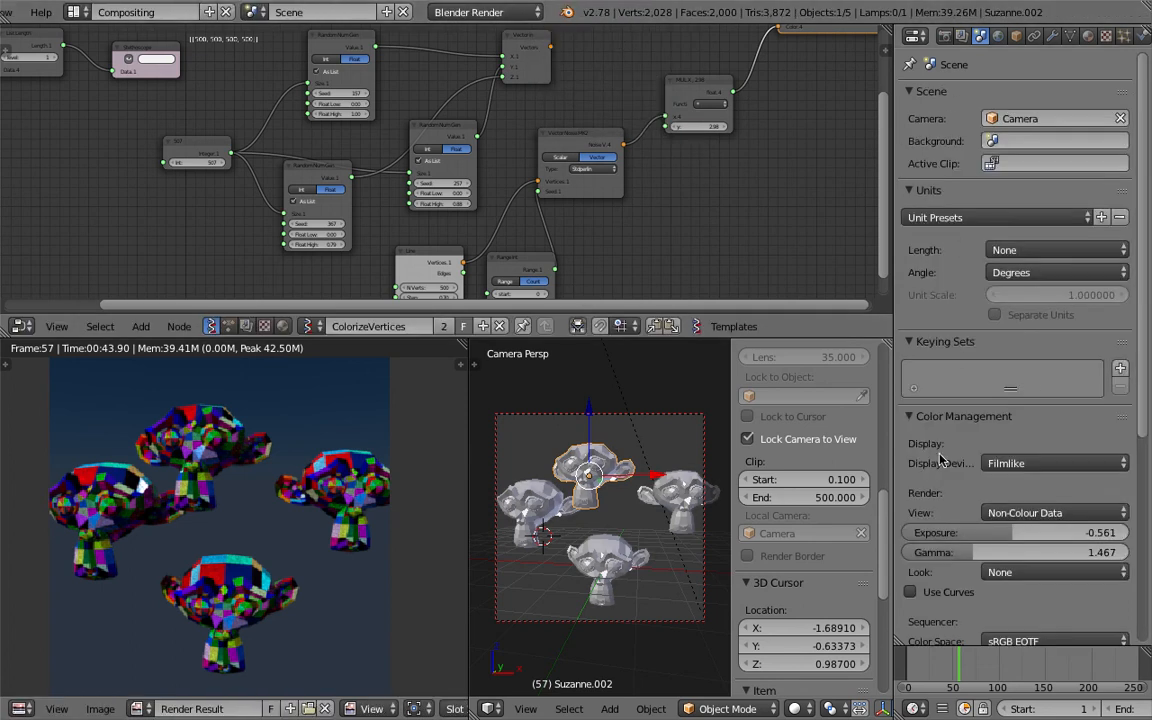
mouse_move(1020, 532)
mouse_down()
mouse_move(1075, 532)
mouse_move(1023, 532)
mouse_move(1030, 553)
mouse_up()
middle_drag(190, 527, 235, 503)
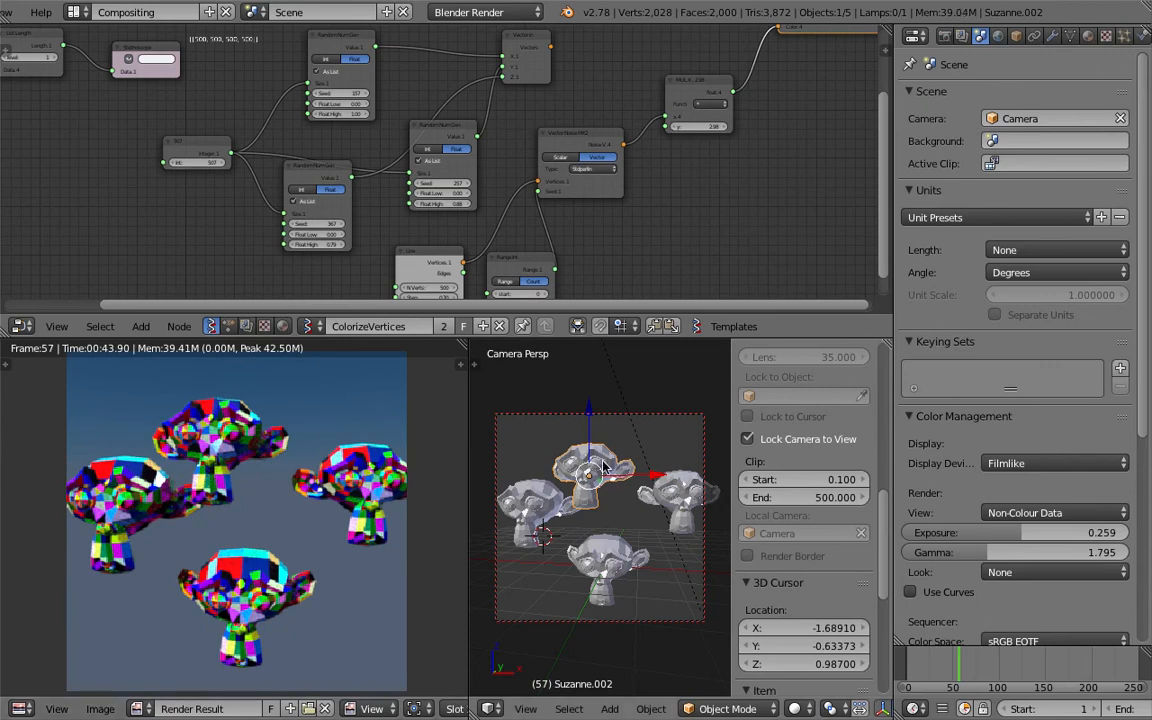
Switch the engine back to RenderMan Render and change the Bxdf of Material.001 to PxrSkin.
click(1088, 35)
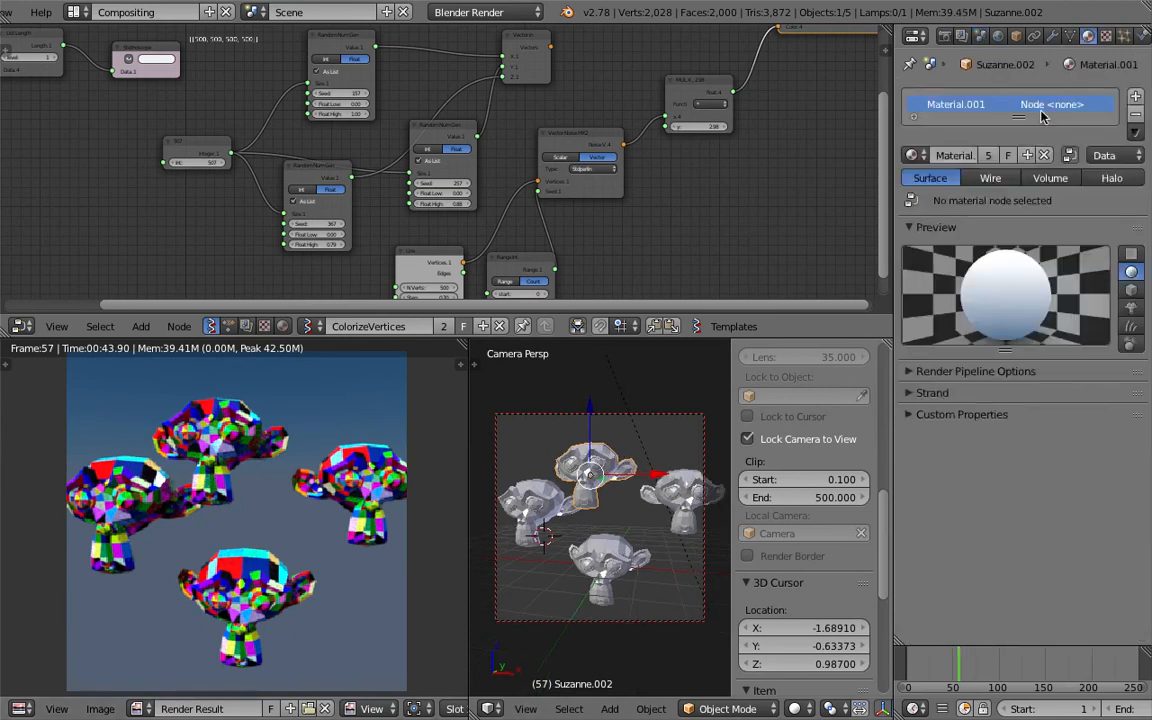
click(487, 12)
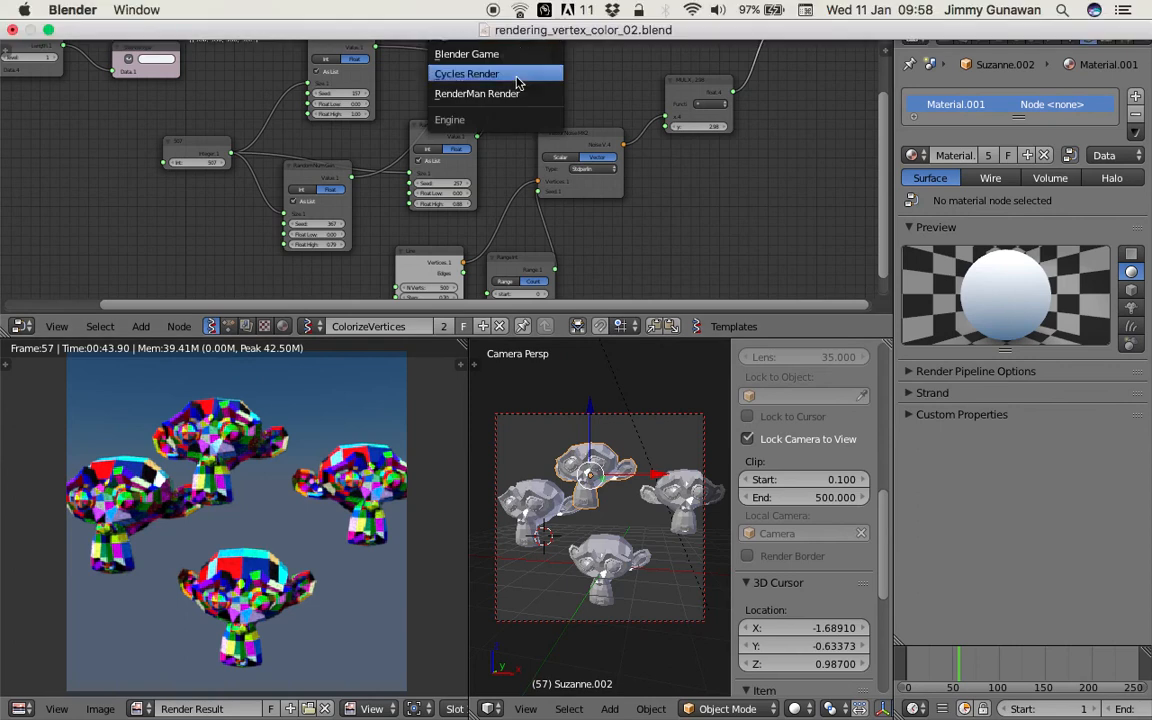
click(510, 93)
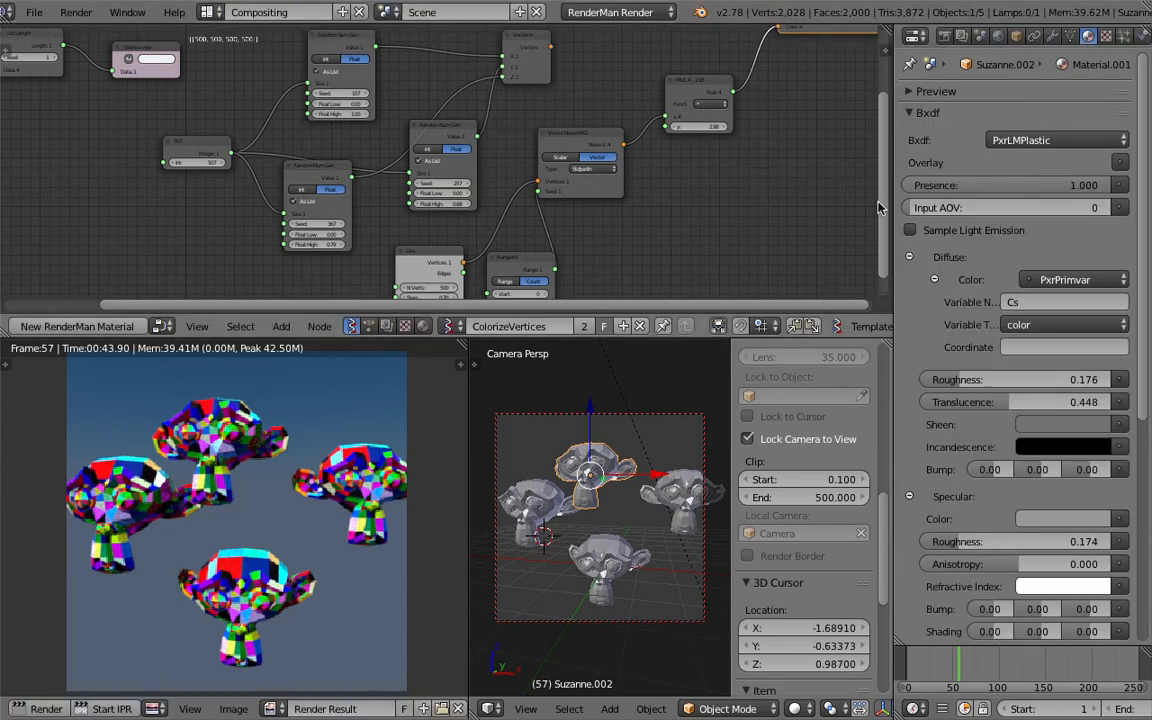
click(1036, 148)
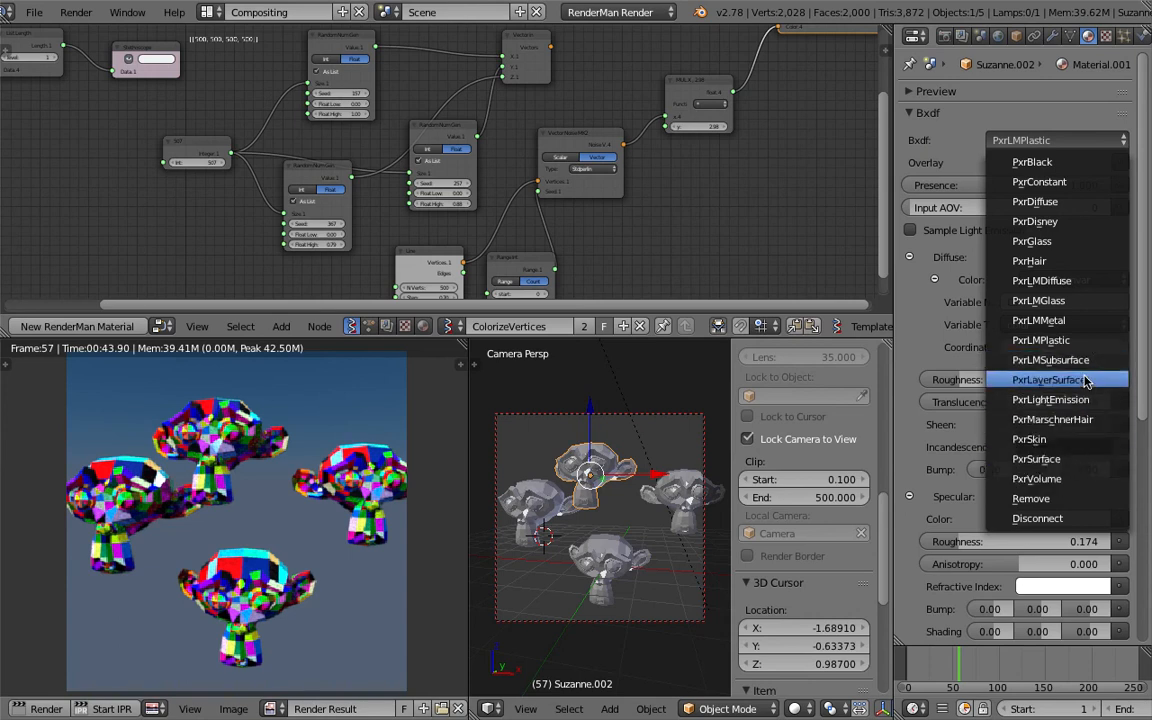
click(1080, 439)
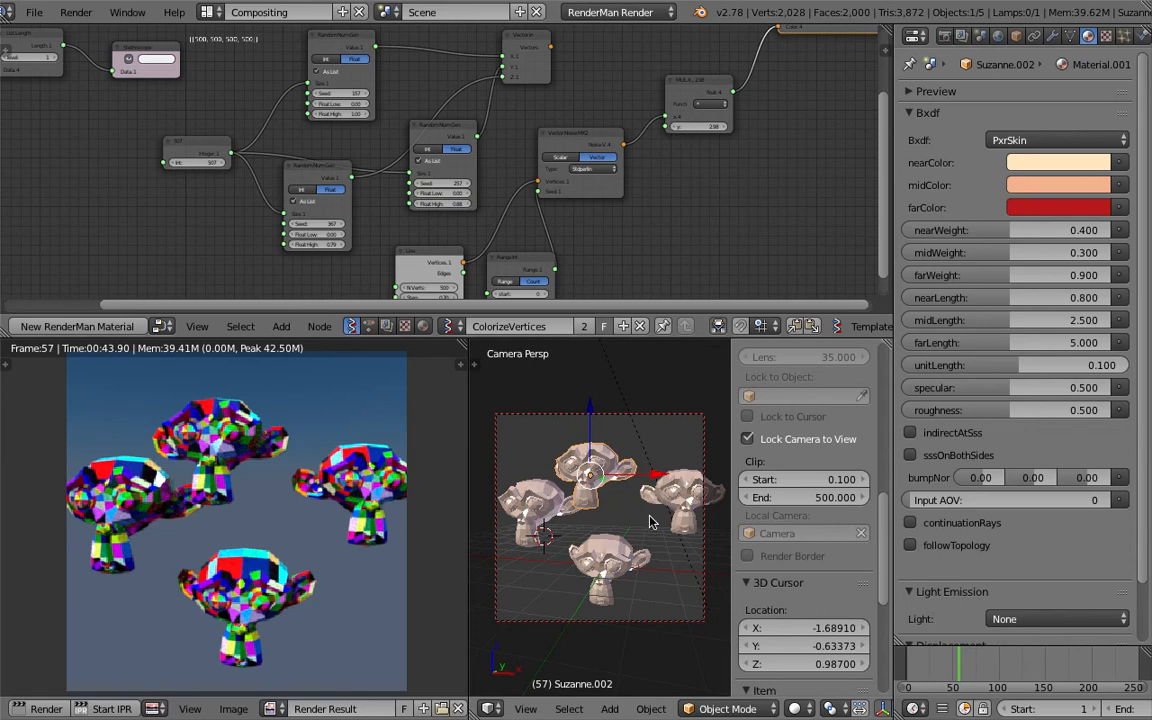
Show the node tree of Material.001 and delete its PxrAttribute node.
middle_drag(609, 248, 650, 177)
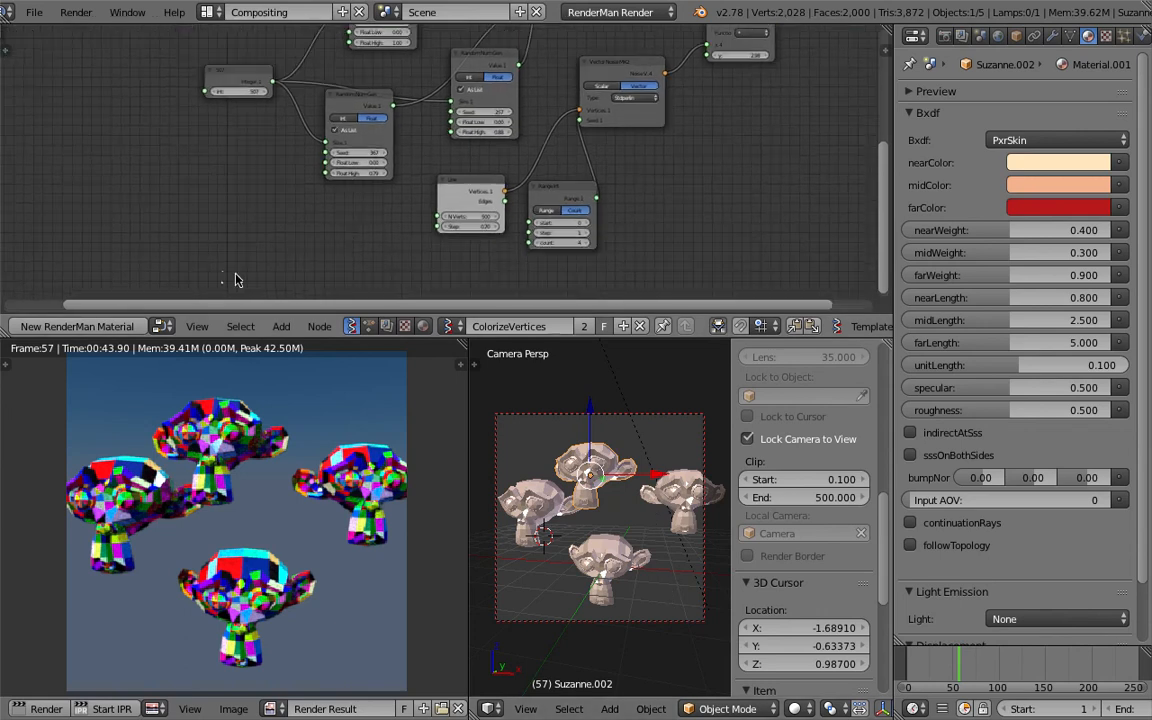
click(423, 326)
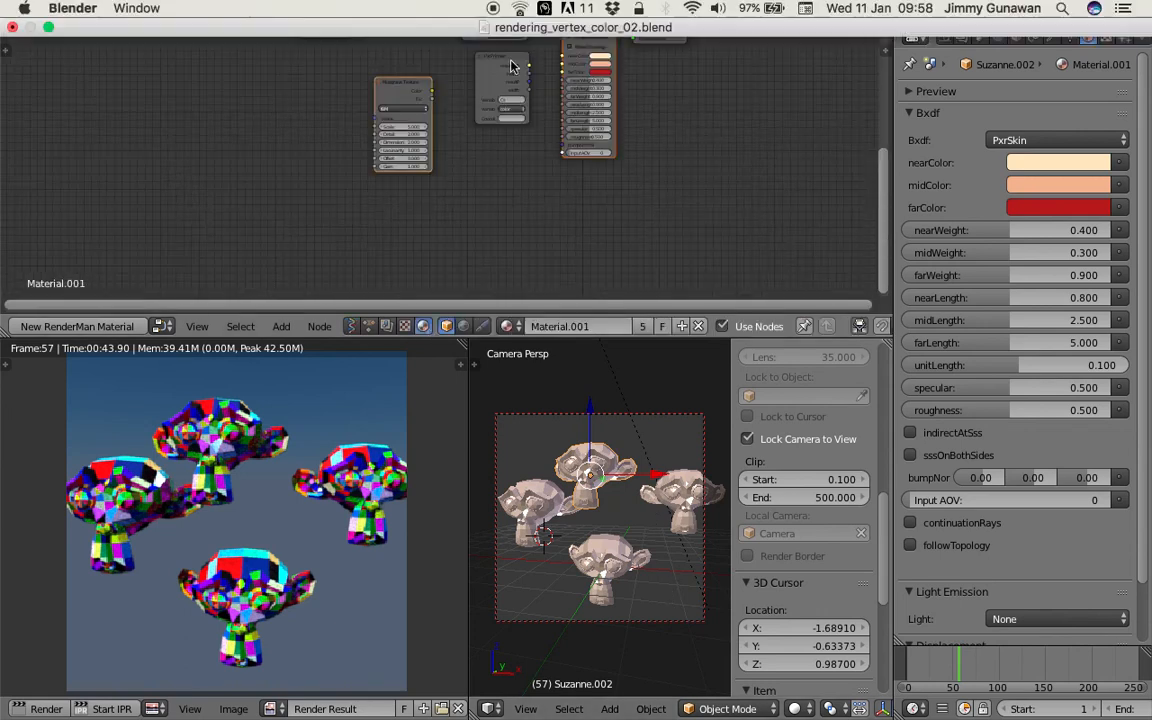
scroll(494, 247, up, 6)
middle_drag(520, 98, 467, 161)
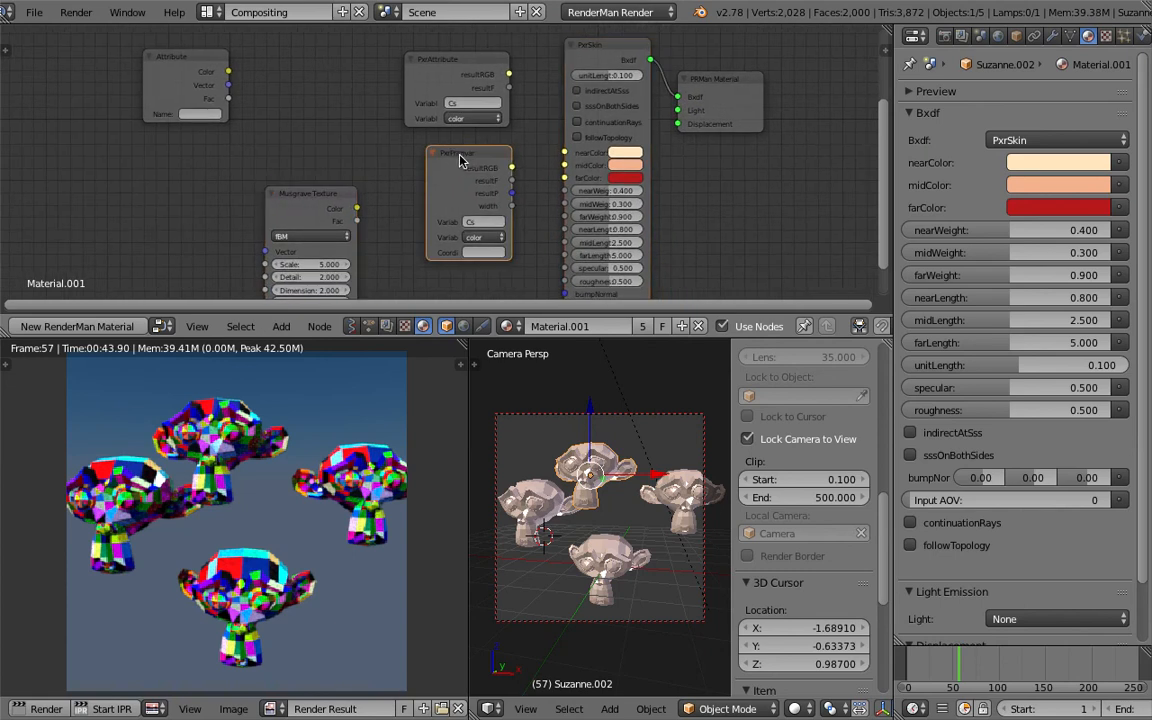
click(466, 161)
scroll(466, 161, up, 1)
drag(454, 55, 445, 50)
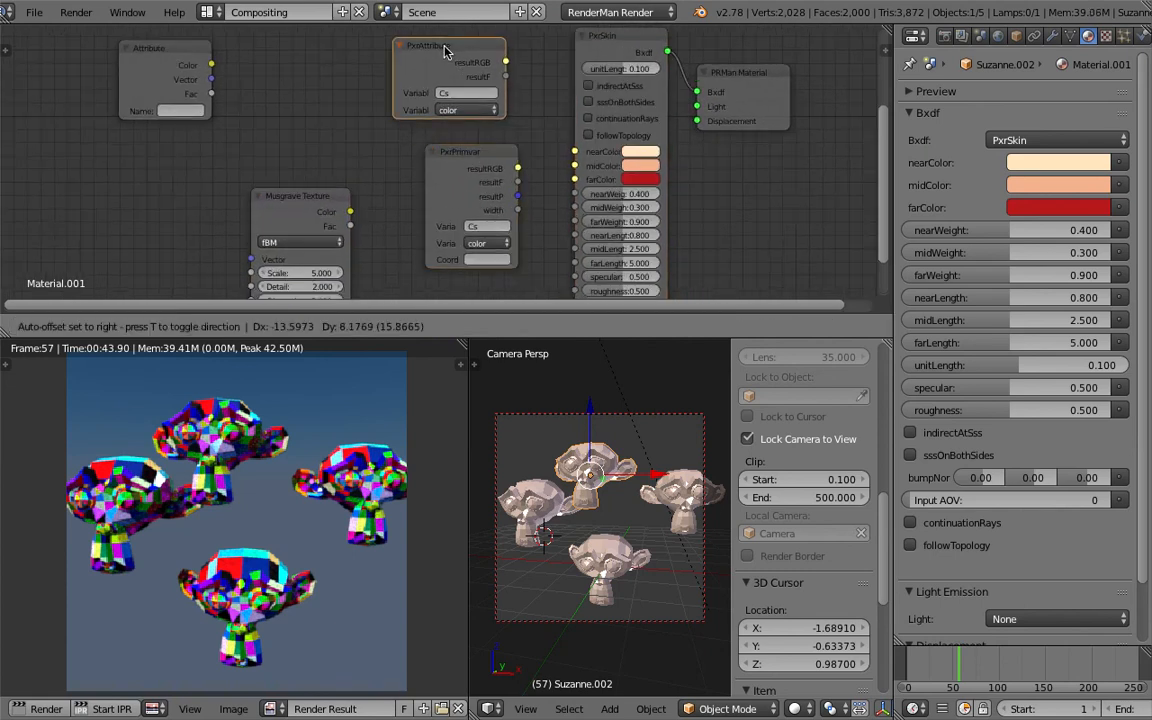
key(x)
Connect the PxrPrimvar node's resultRGB output to the nearColor input of the PxrSkin node.
middle_drag(473, 121, 448, 100)
drag(456, 133, 441, 120)
scroll(463, 132, up, 1)
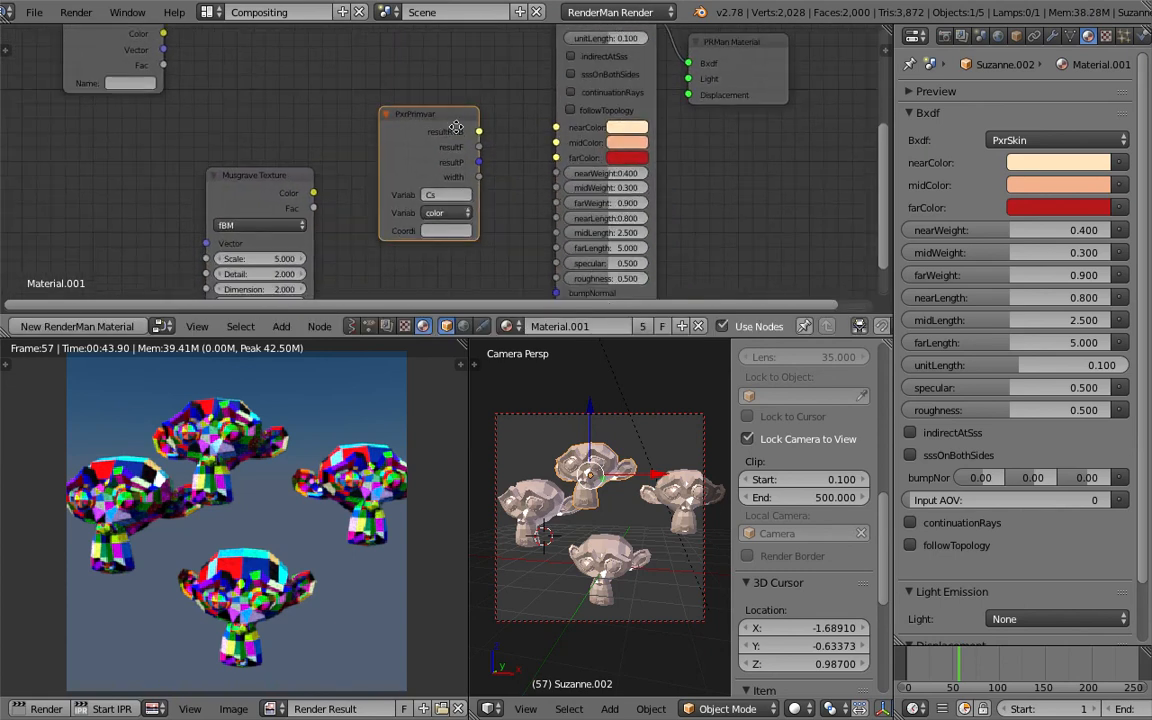
middle_drag(479, 134, 444, 113)
drag(446, 111, 518, 108)
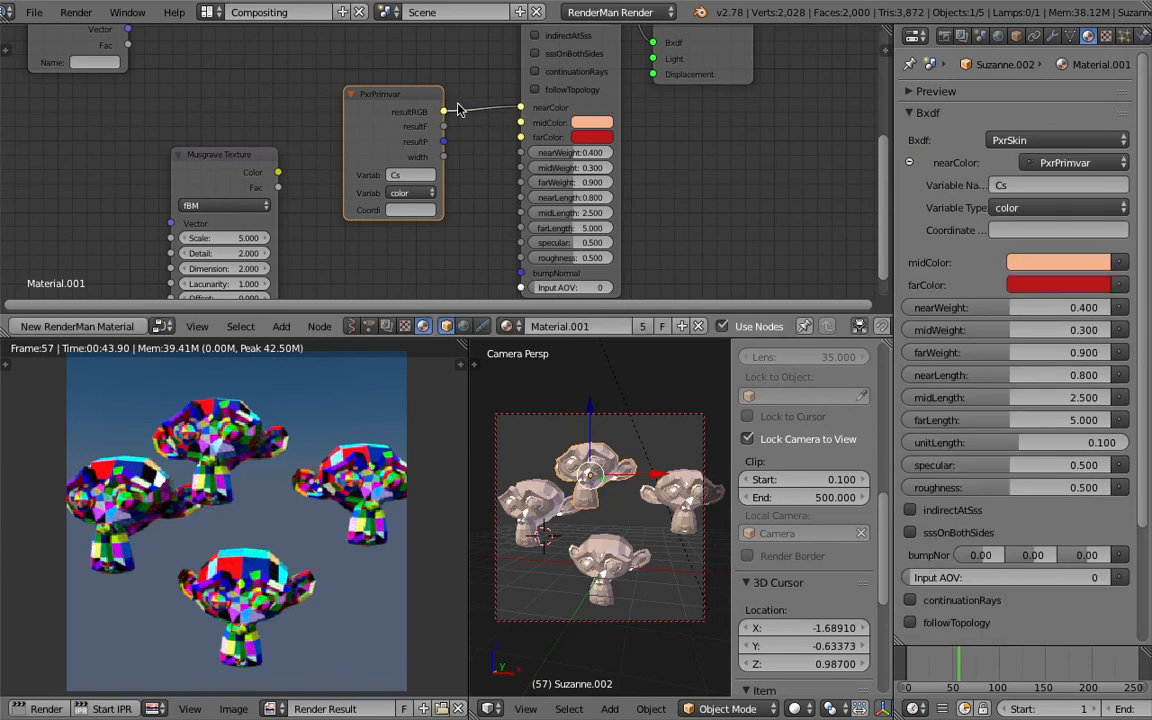
click(592, 123)
Choose Slot 2 for the render result and render the current frame with RenderMan.
click(76, 12)
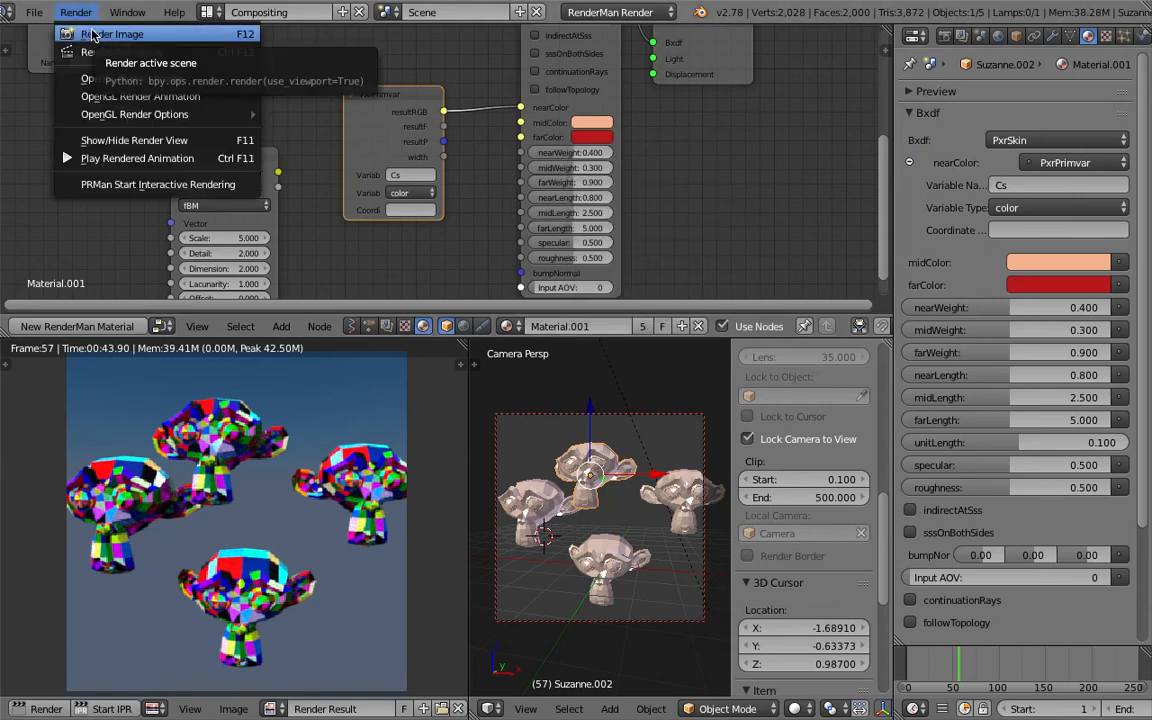
click(93, 35)
scroll(300, 708, down, 5)
click(275, 712)
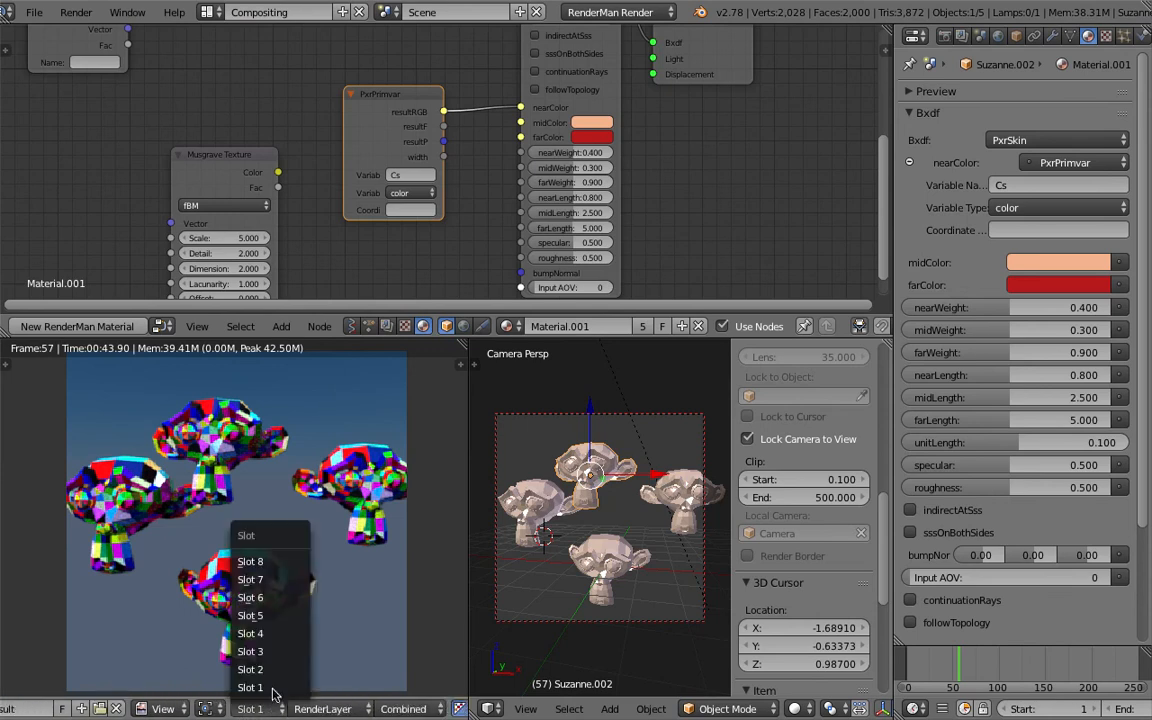
click(258, 670)
click(76, 12)
click(93, 35)
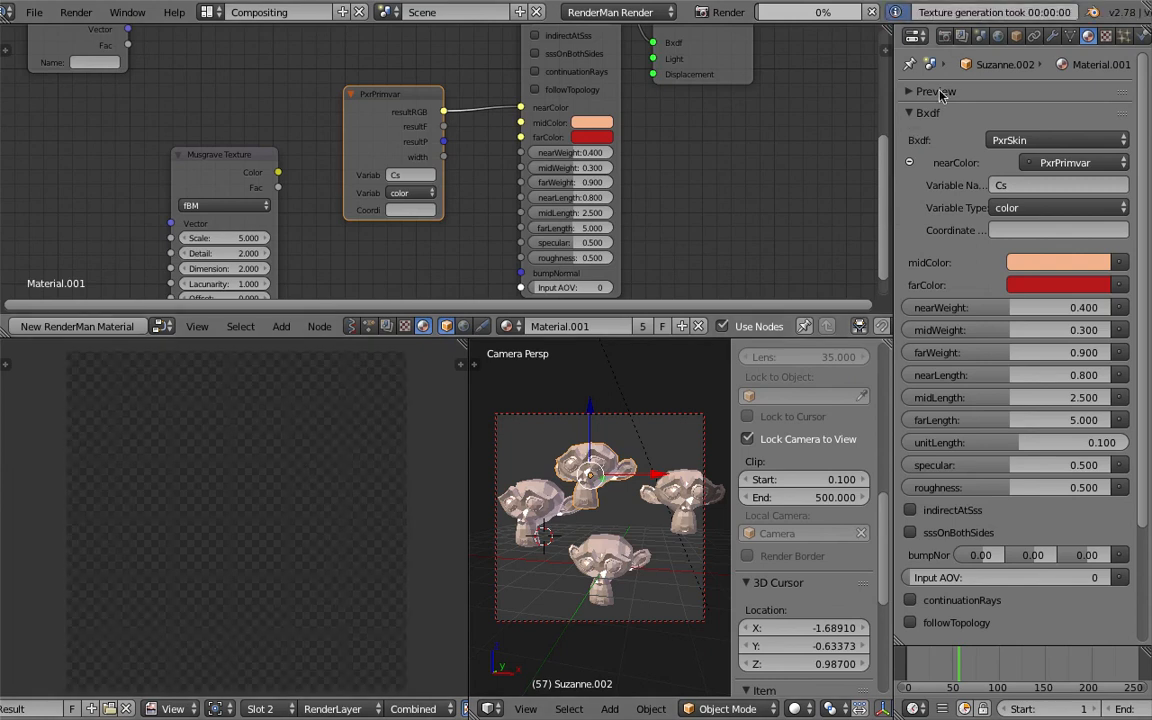
Review the RenderMan render settings from External Rendering and Sampling down to Advanced during the render.
click(944, 36)
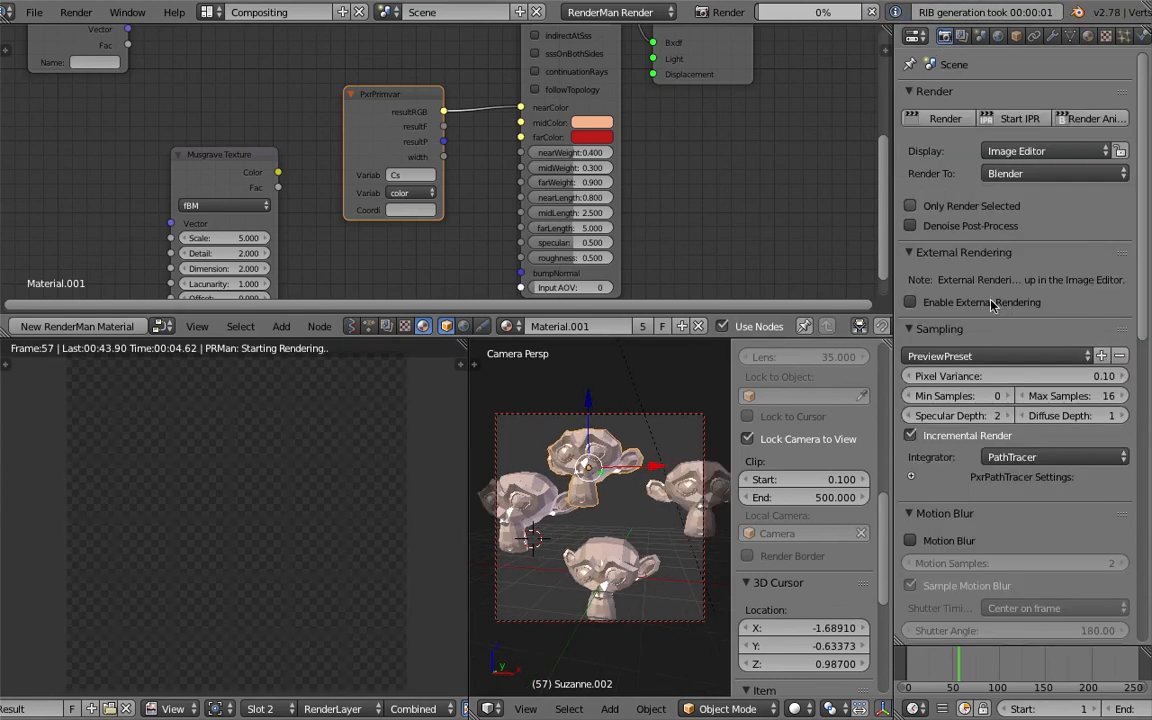
scroll(1148, 540, down, 10)
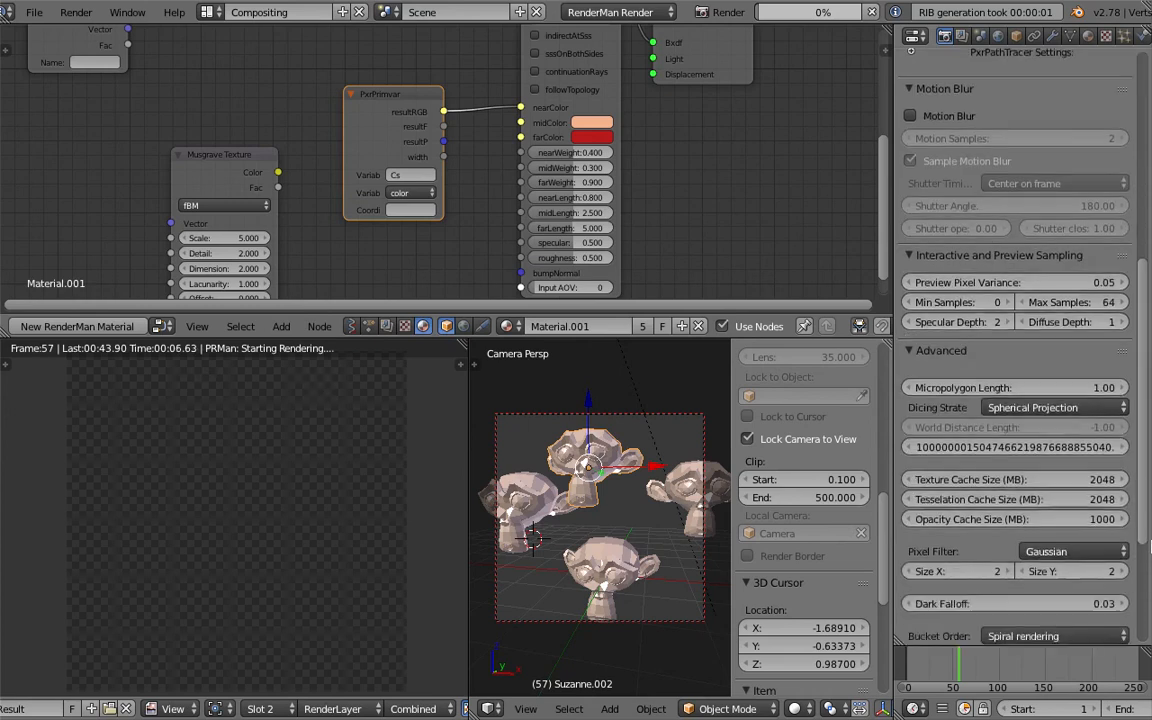
scroll(1005, 543, down, 3)
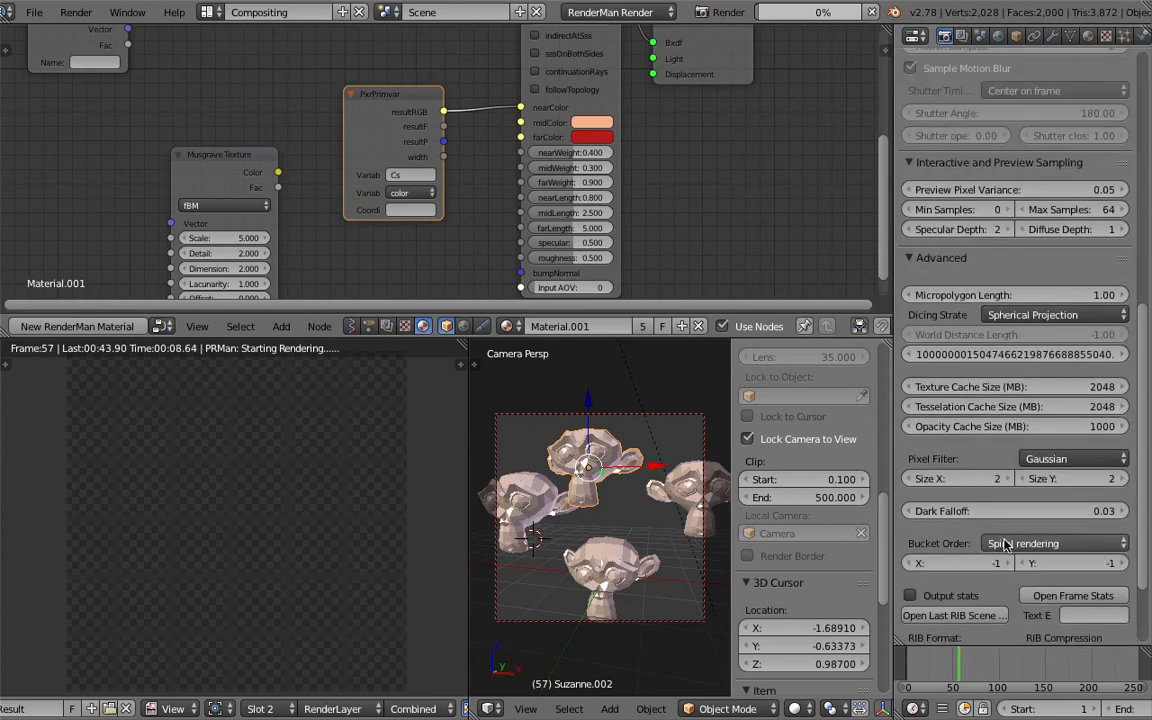
scroll(1005, 543, up, 10)
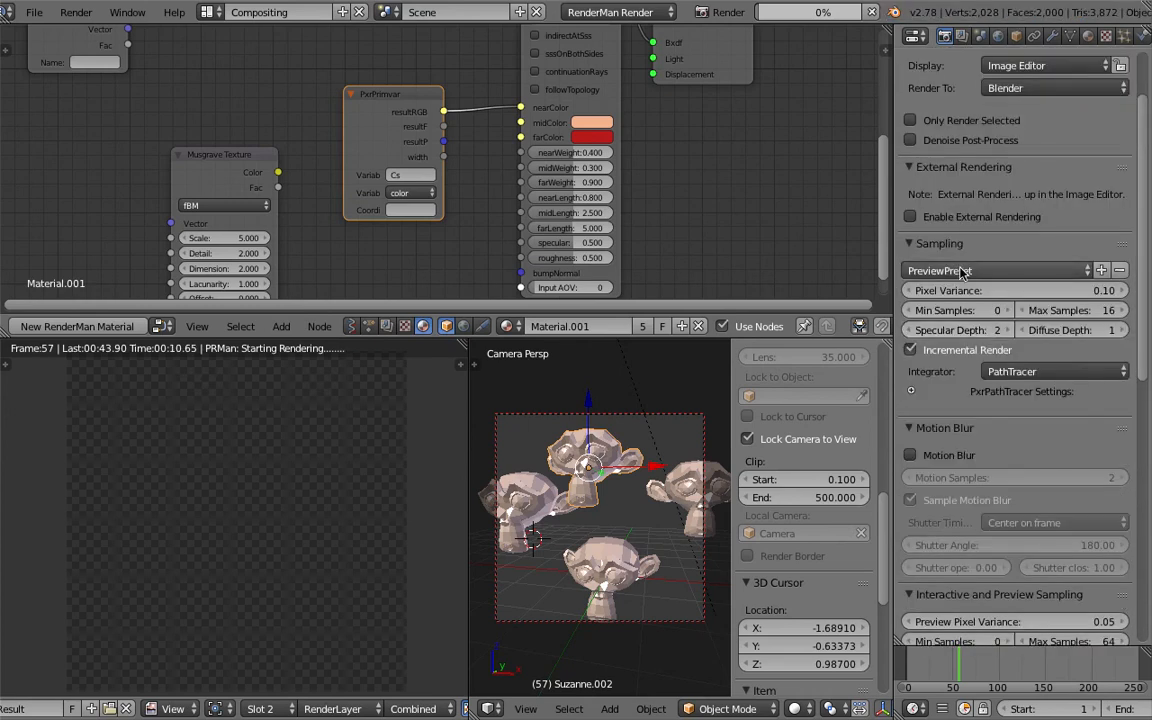
scroll(935, 270, up, 2)
click(950, 256)
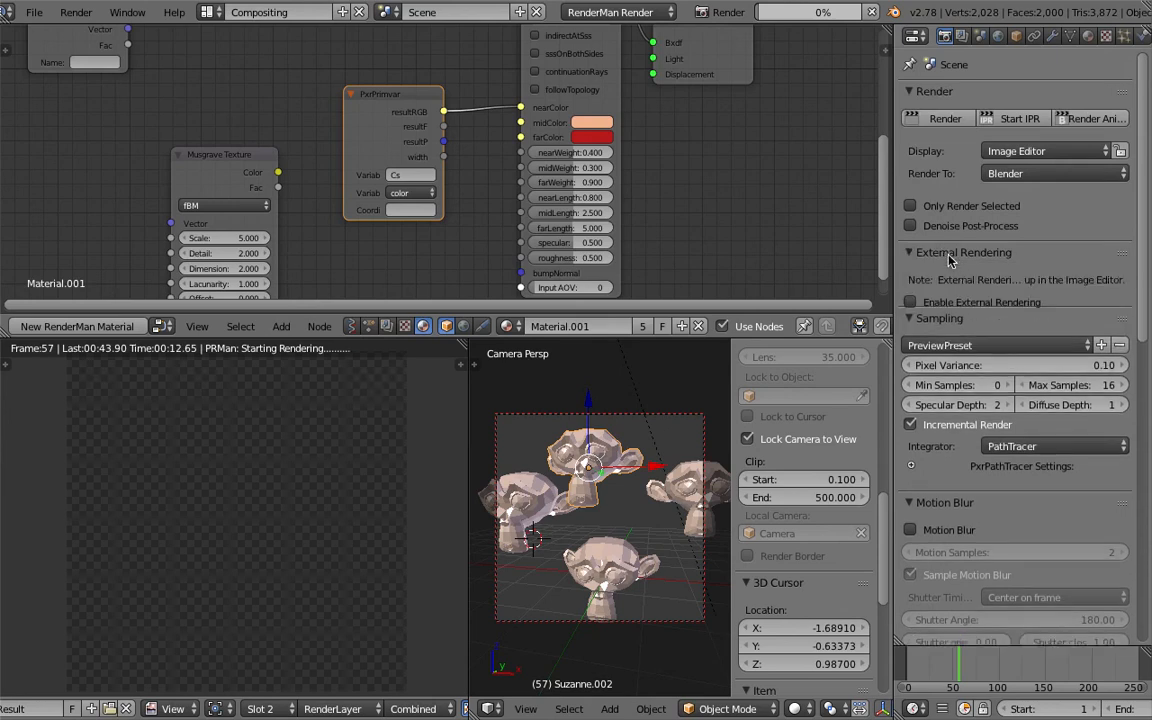
click(964, 331)
click(958, 330)
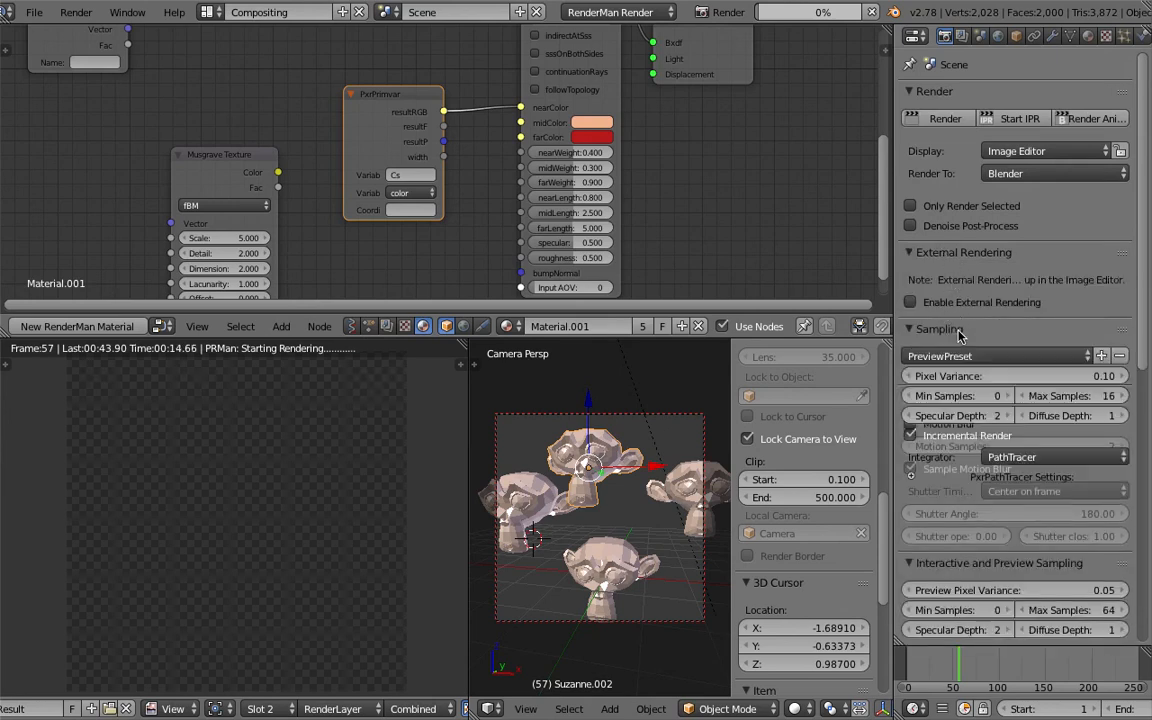
Examine the RenderMan render, render layer and scene settings for color options, and inspect the render in progress.
scroll(978, 420, down, 9)
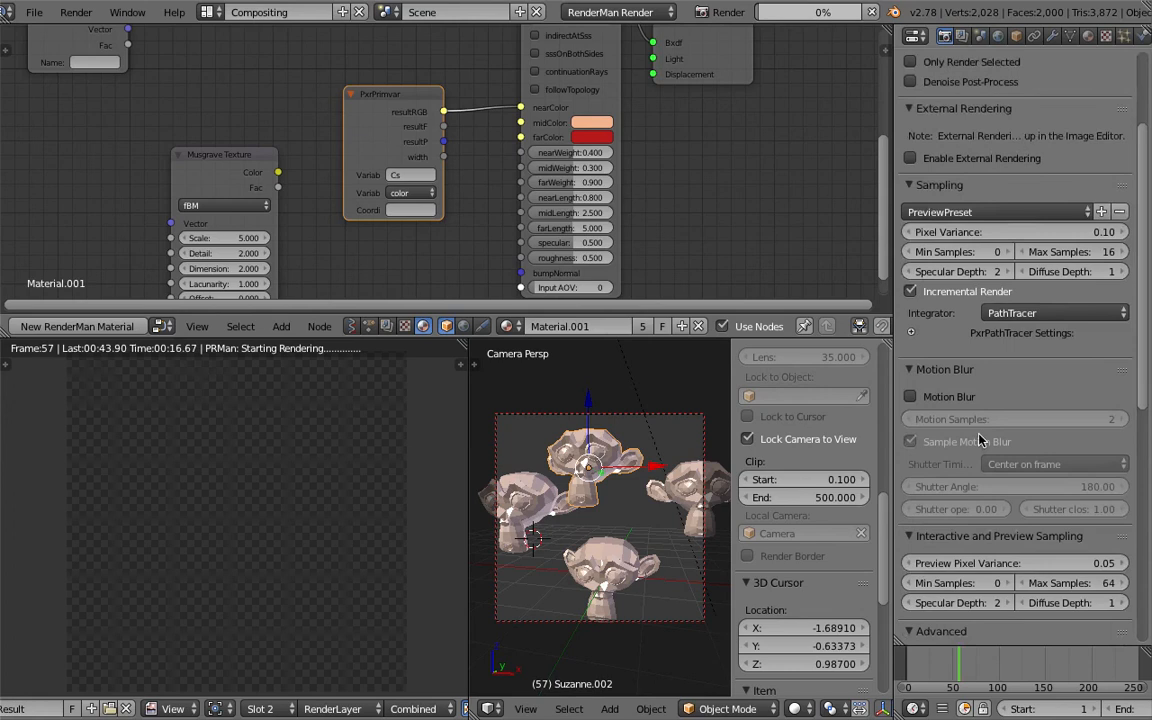
scroll(1008, 434, down, 5)
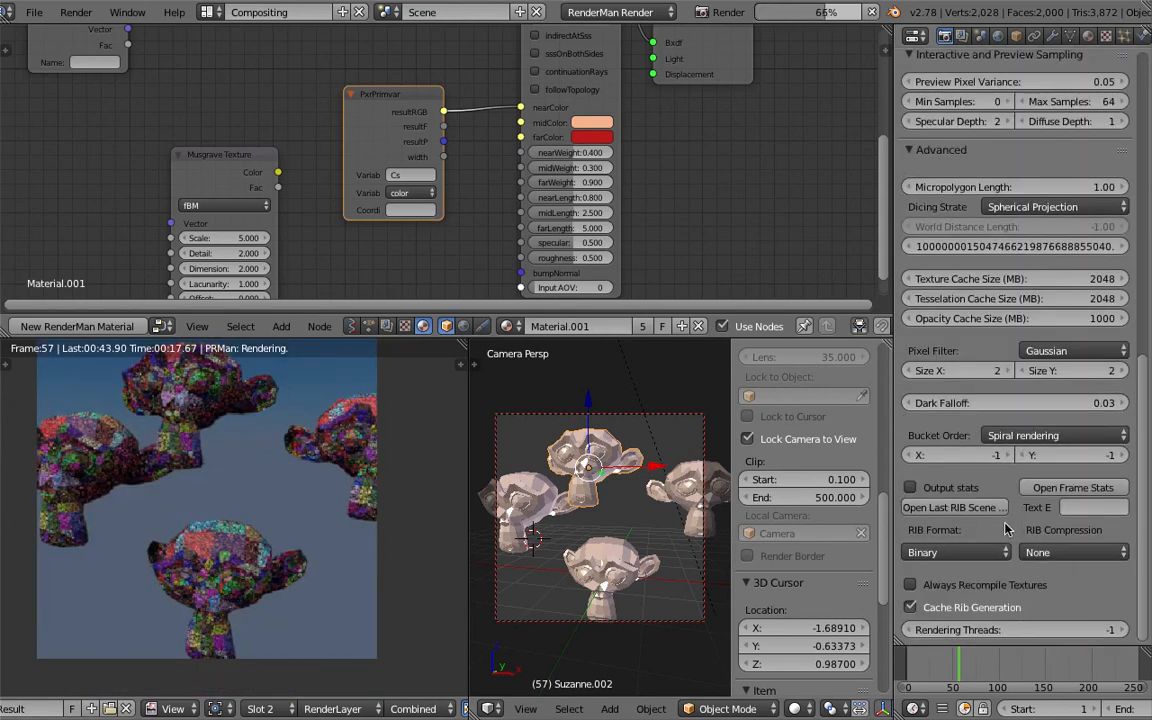
drag(1144, 432, 1151, 132)
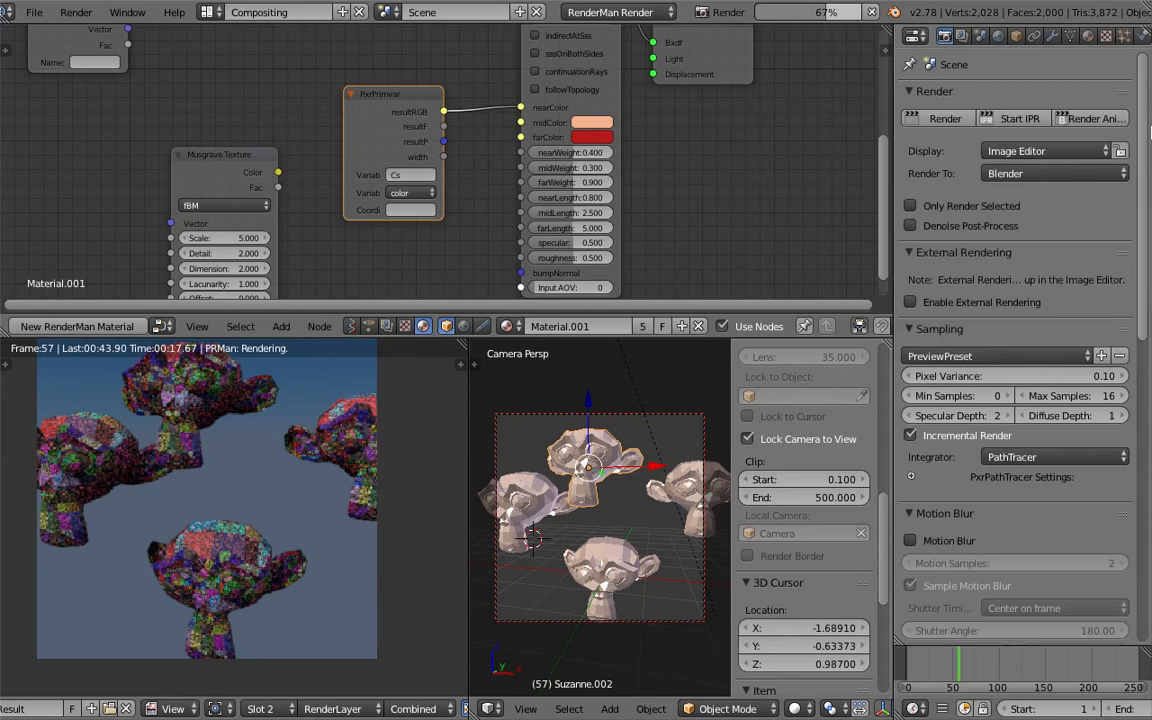
click(1041, 151)
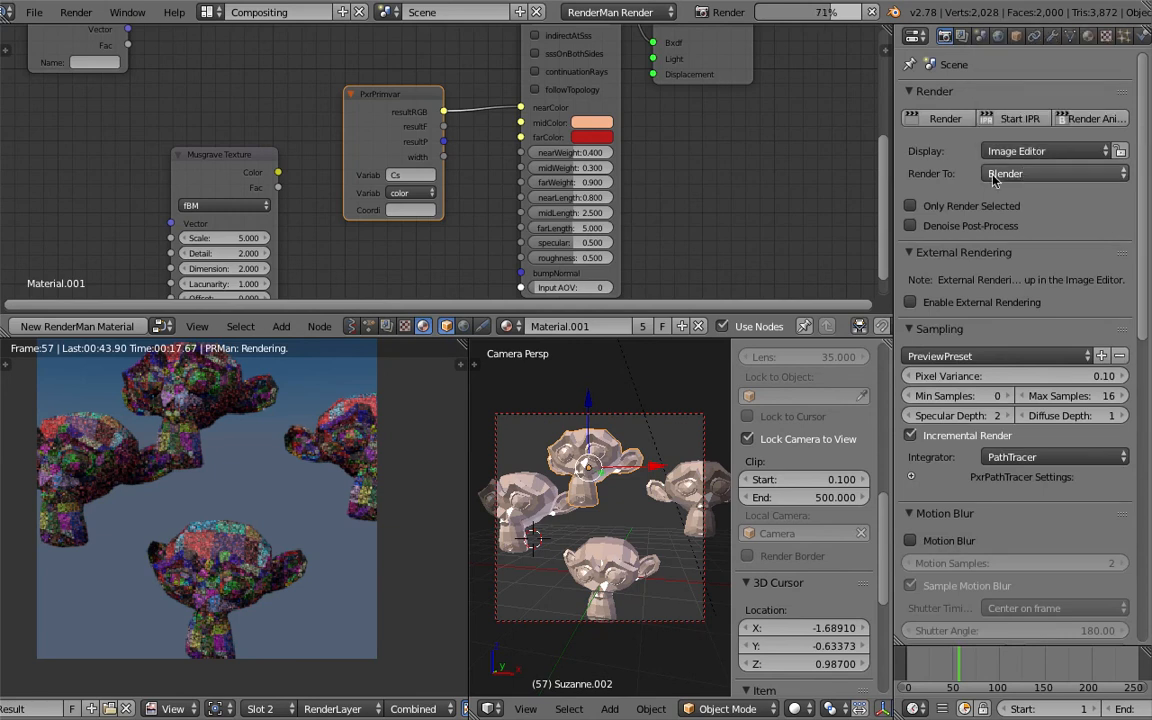
click(1004, 175)
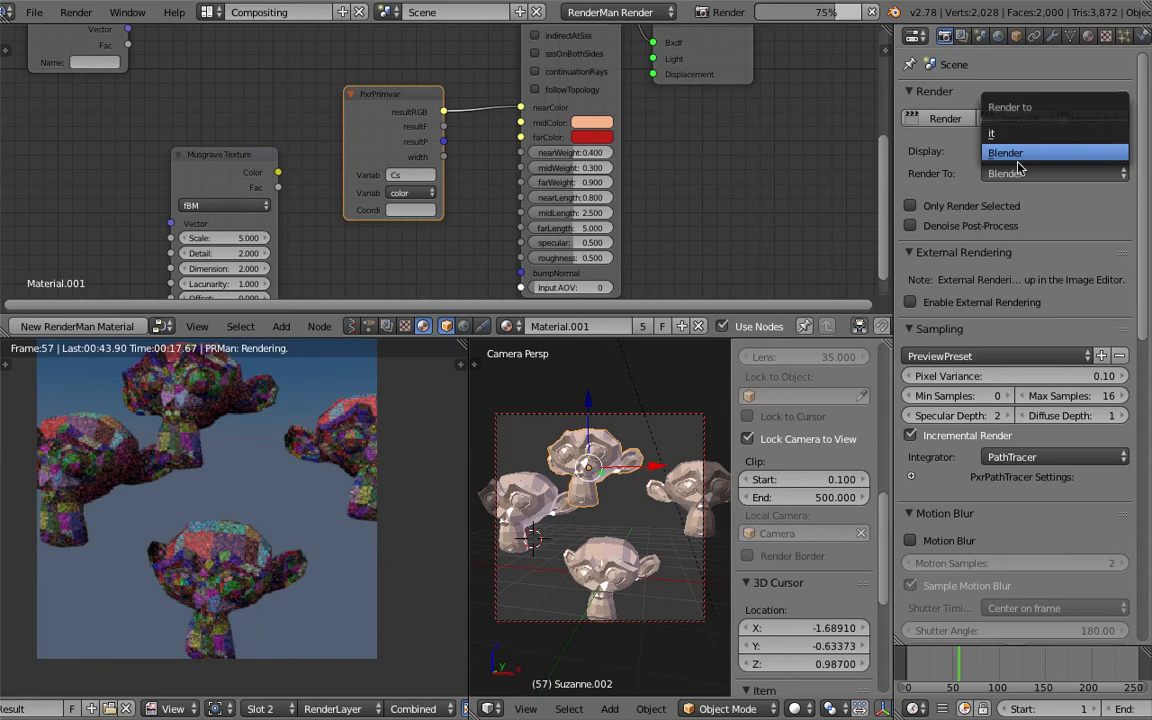
click(1008, 153)
scroll(257, 505, down, 1)
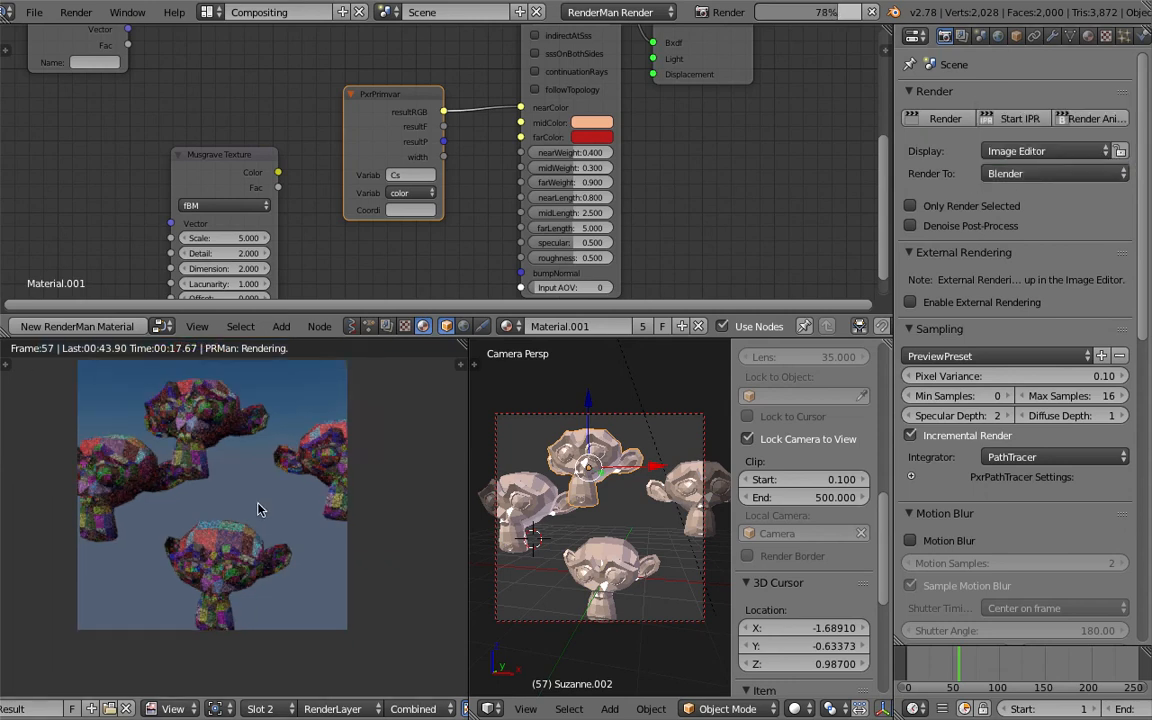
click(961, 36)
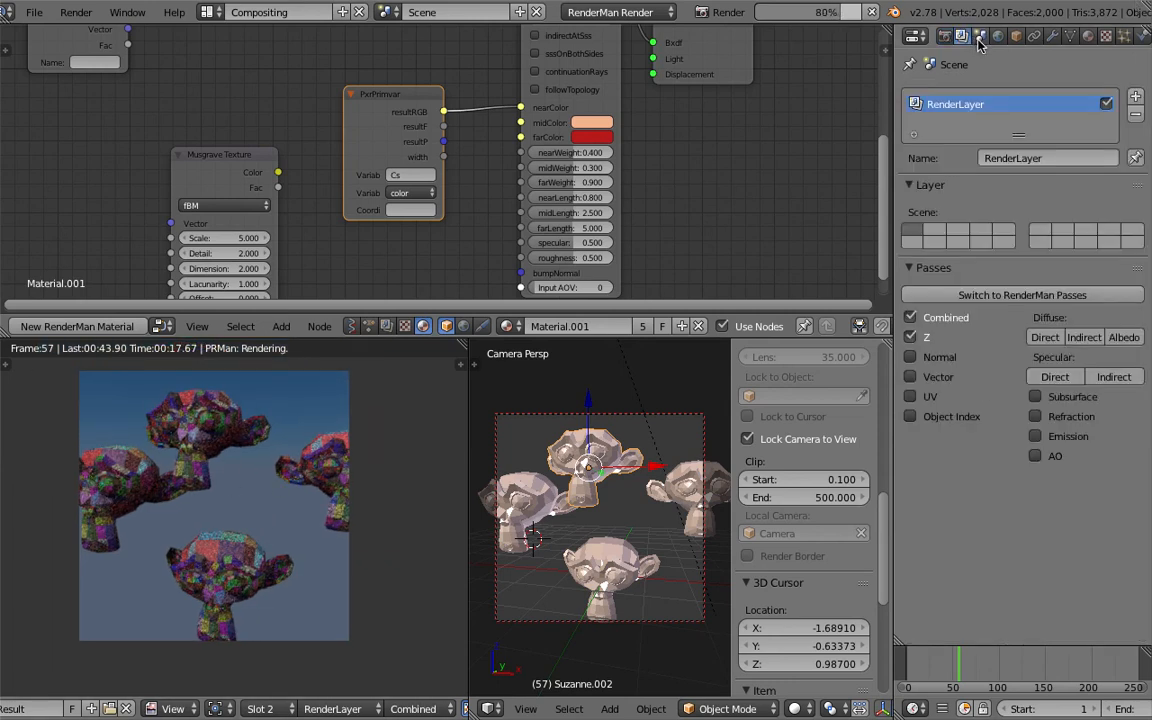
click(980, 36)
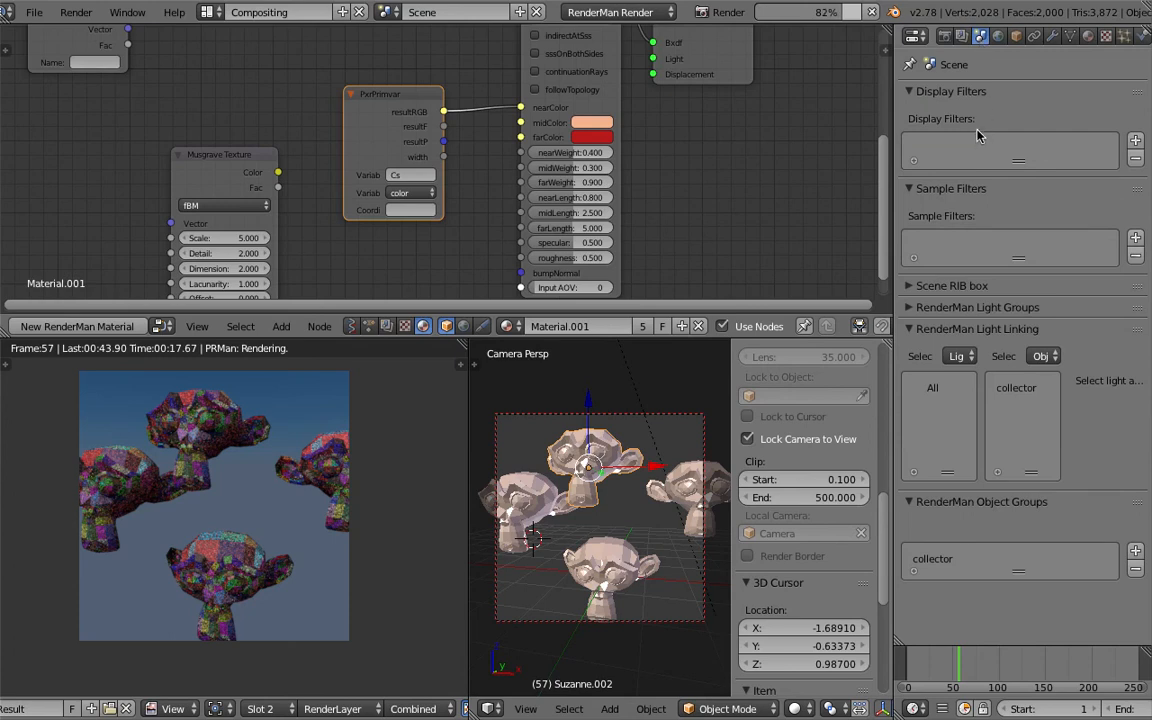
click(944, 36)
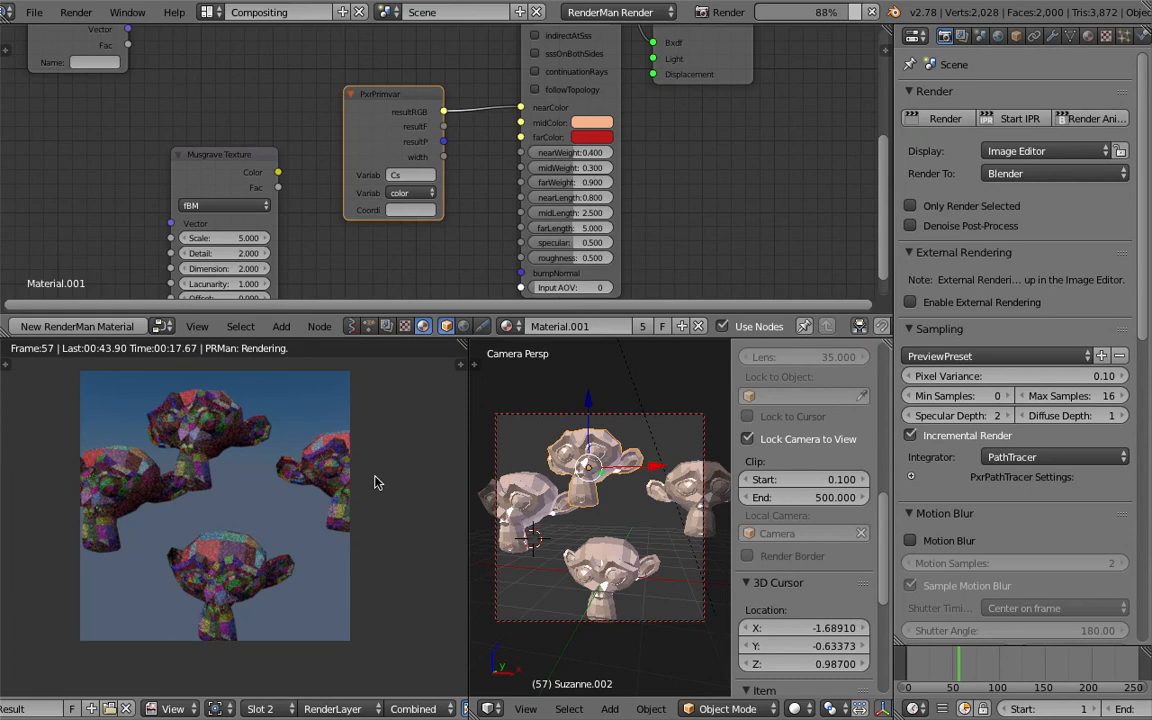
scroll(235, 508, up, 3)
middle_drag(232, 446, 261, 521)
scroll(258, 500, down, 3)
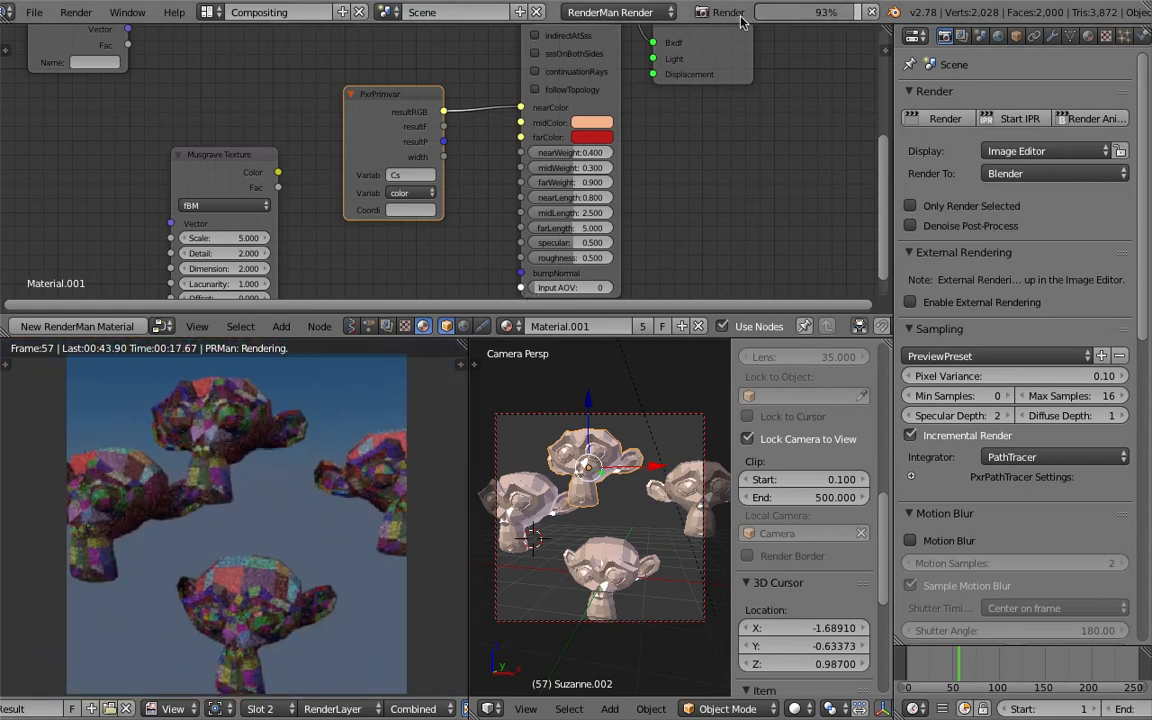
Switch the render engine to Blender Render and show the scene's Color Management settings.
click(615, 12)
click(619, 35)
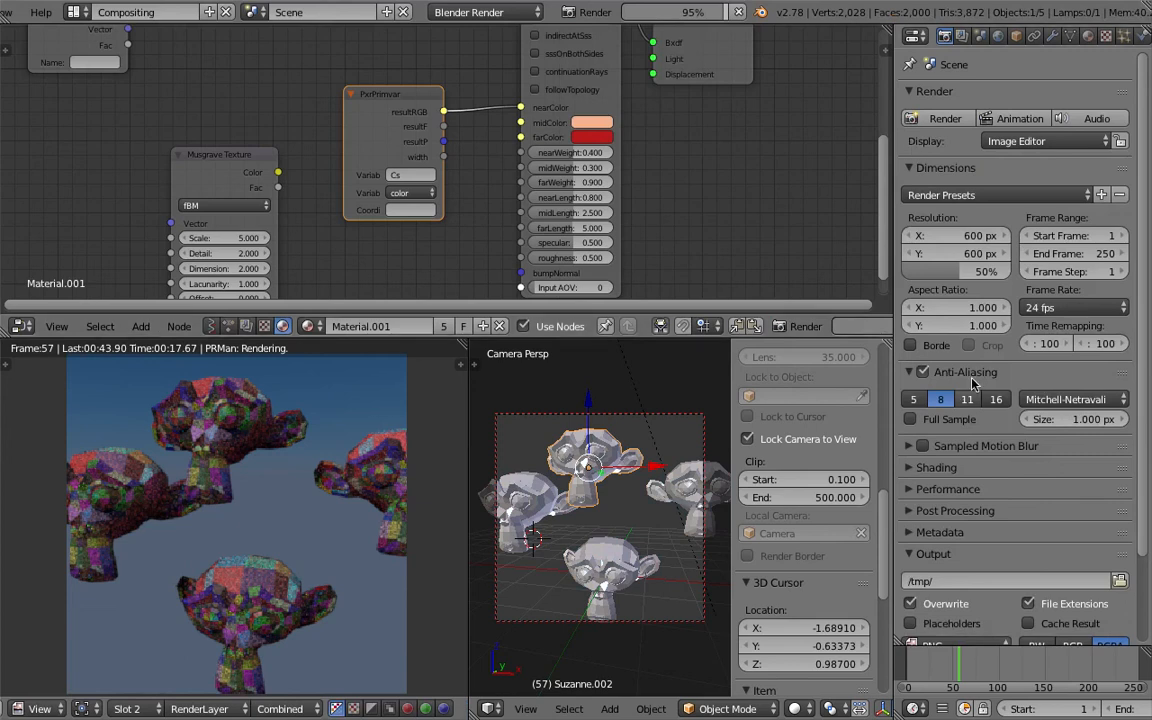
click(982, 37)
scroll(964, 458, down, 3)
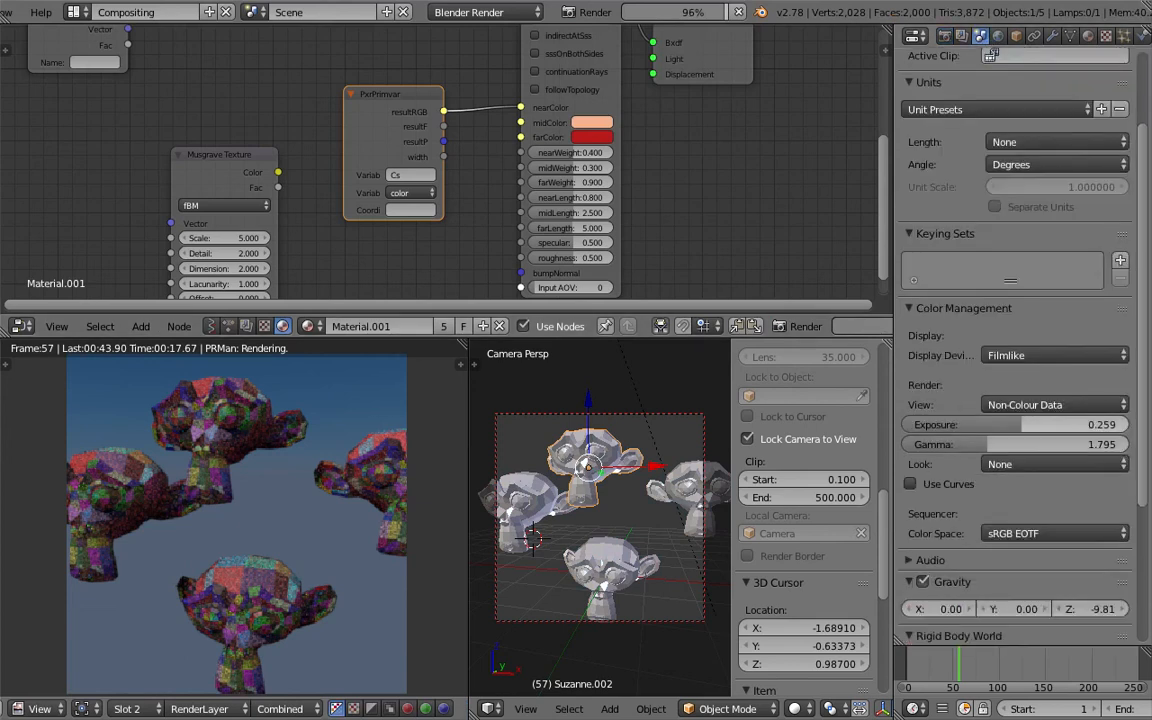
Set the color management view to sRGB EOTF, with exposure -1.217 and gamma 1.918.
drag(1021, 425, 991, 444)
click(1024, 405)
click(1023, 386)
click(998, 444)
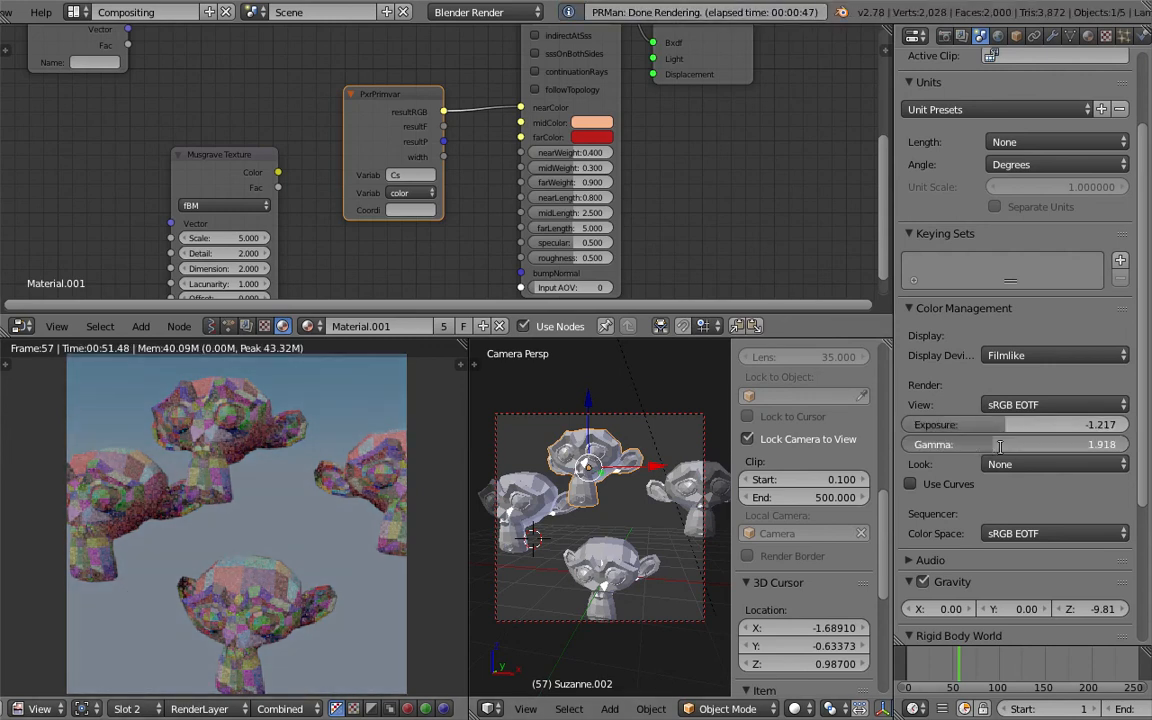
Choose the Medium High Contrast look and adjust exposure to 1.160 and gamma to 2.389.
click(1010, 424)
click(1010, 465)
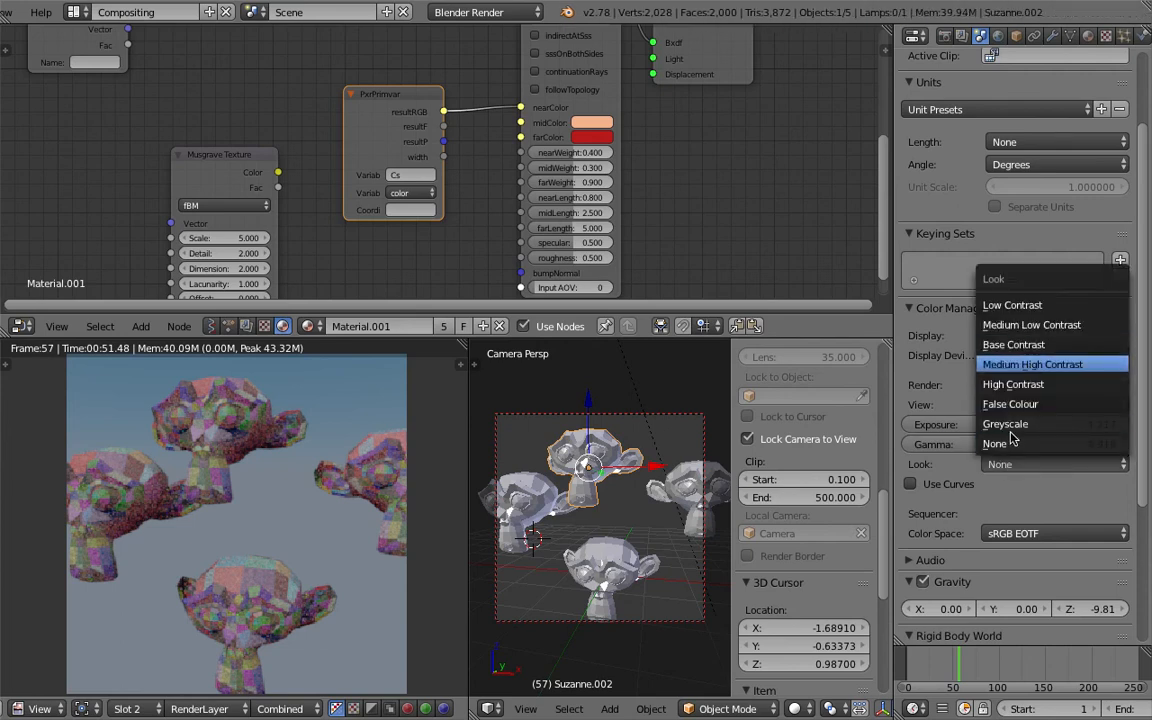
click(1022, 366)
drag(1022, 430, 1053, 441)
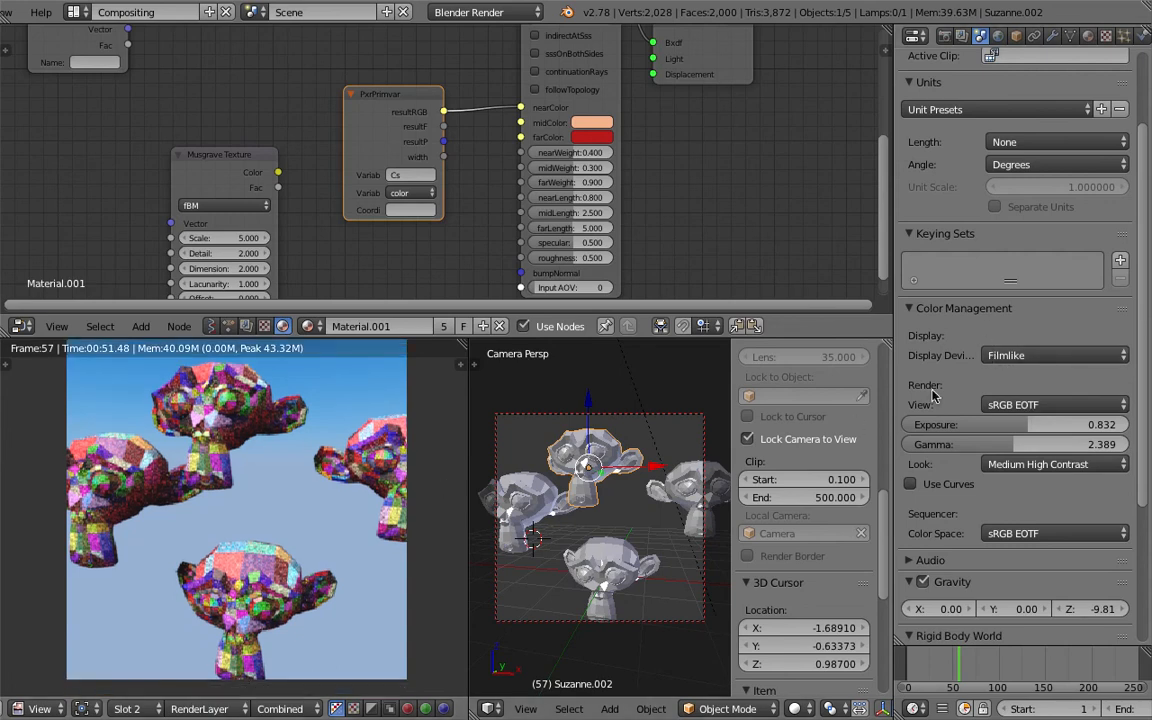
drag(925, 424, 1012, 444)
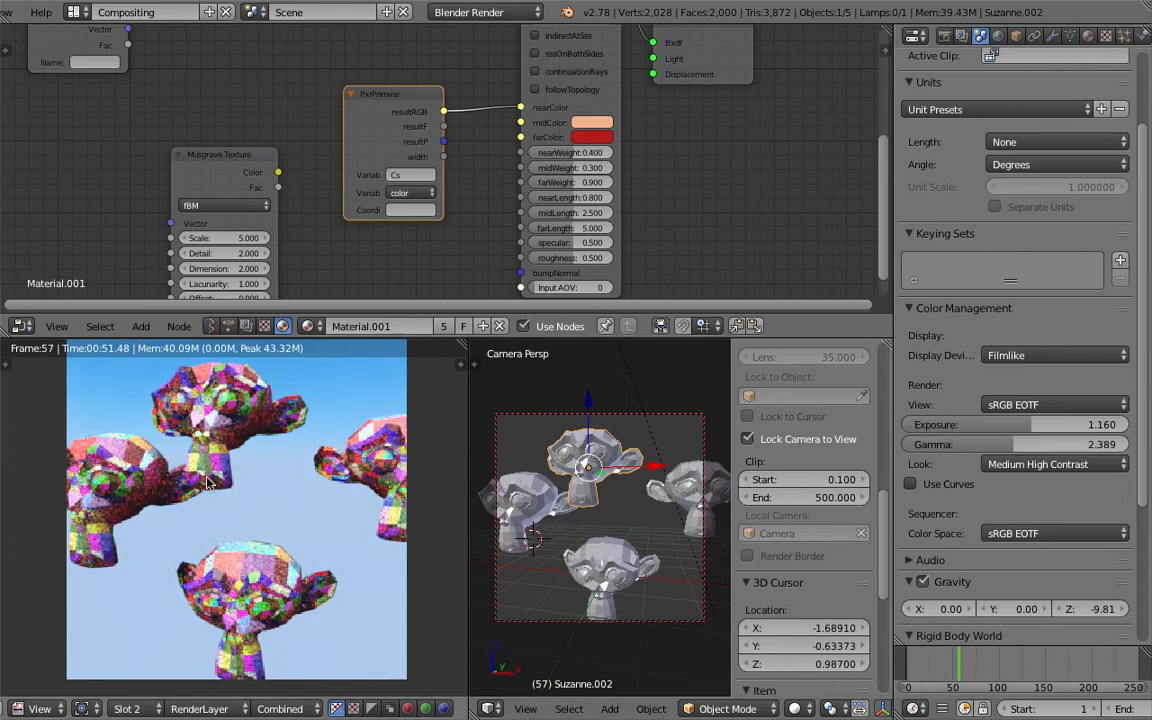
Set the color management exposure to 1.324 and inspect the adjusted render result.
scroll(210, 481, down, 2)
click(498, 12)
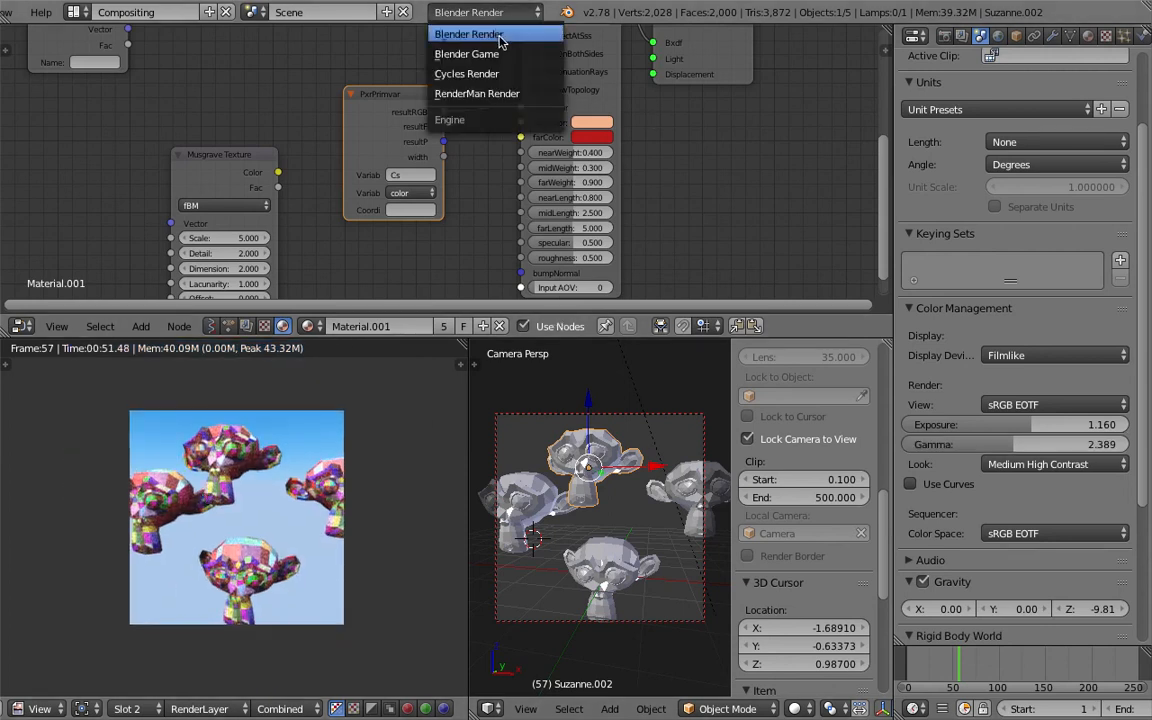
scroll(298, 493, up, 1)
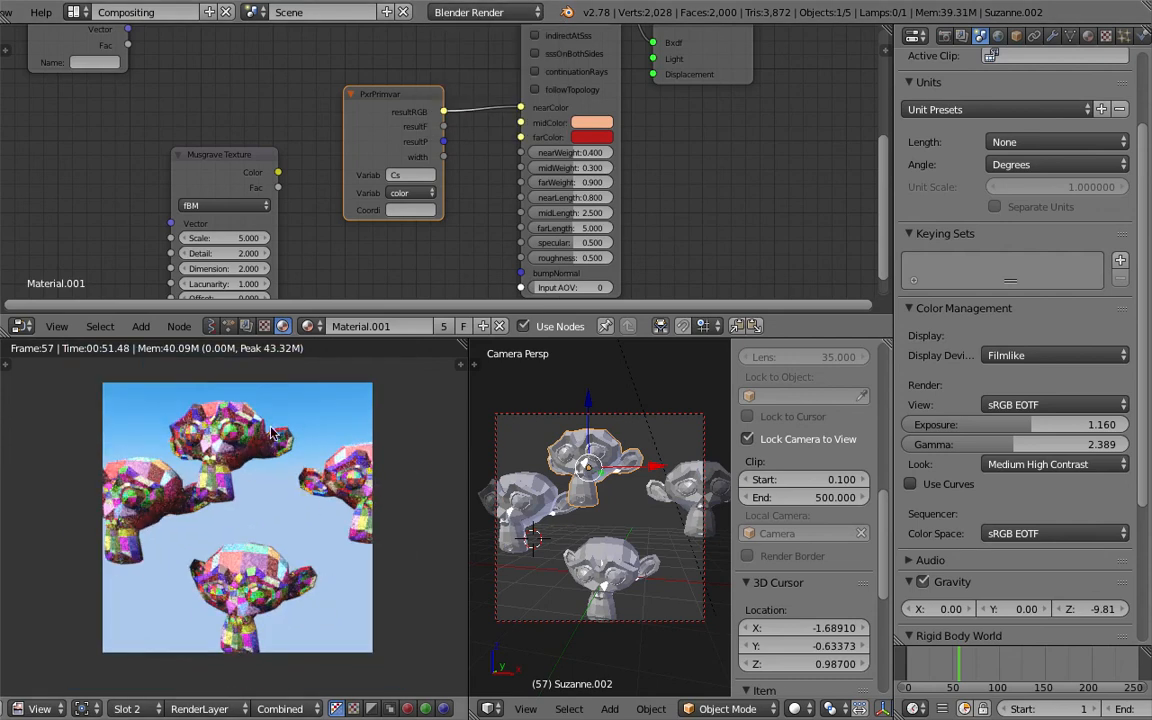
mouse_move(1000, 425)
mouse_down()
mouse_move(1030, 425)
mouse_move(1014, 425)
mouse_move(1008, 444)
mouse_up()
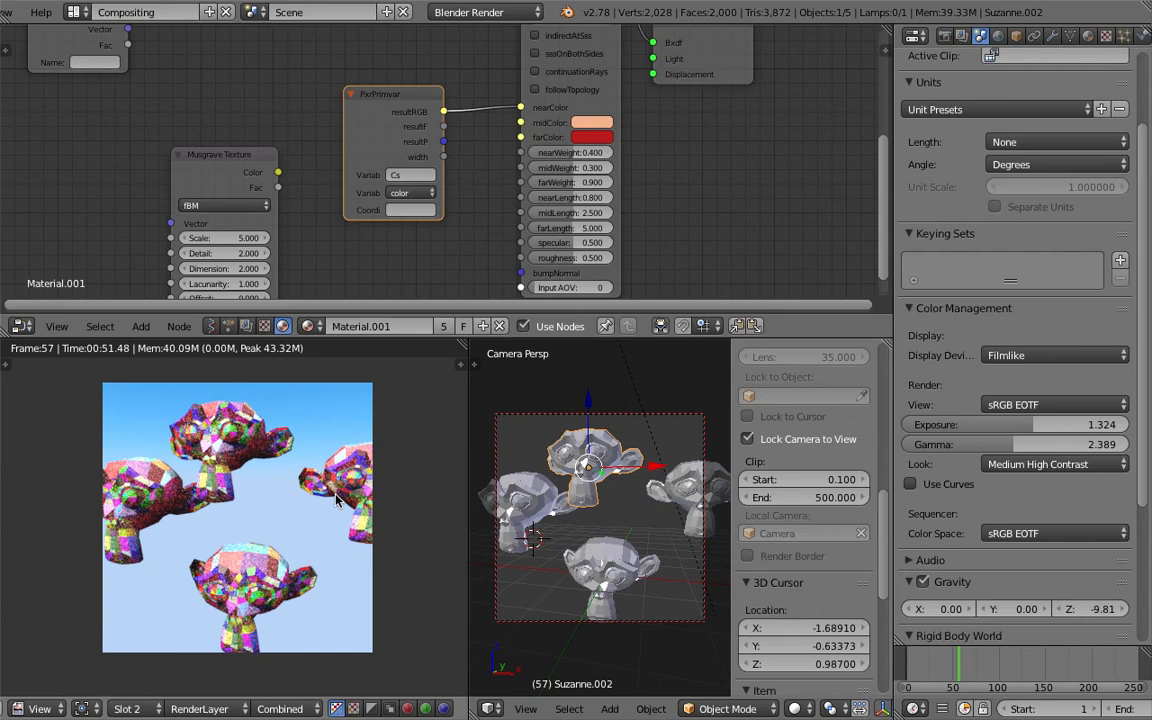
scroll(328, 500, up, 1)
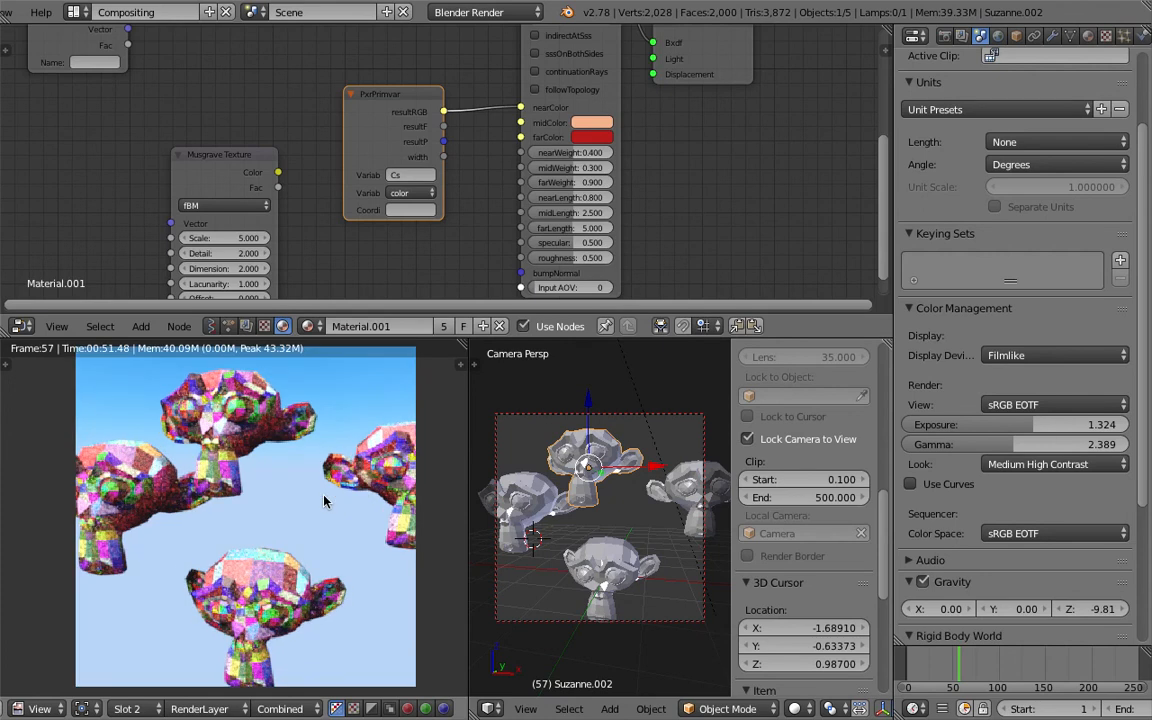
scroll(323, 502, down, 1)
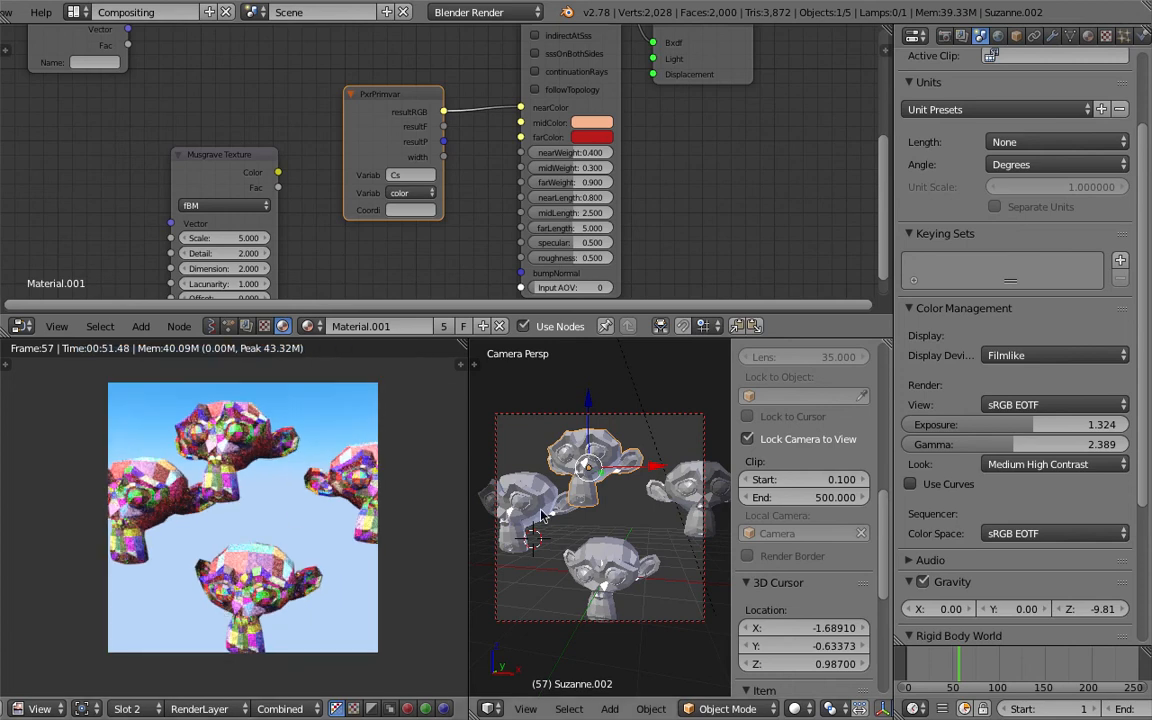
Turn the locked camera slightly and add a level 2 Subdivision Surface to Suzanne.002.
middle_drag(591, 507, 643, 534)
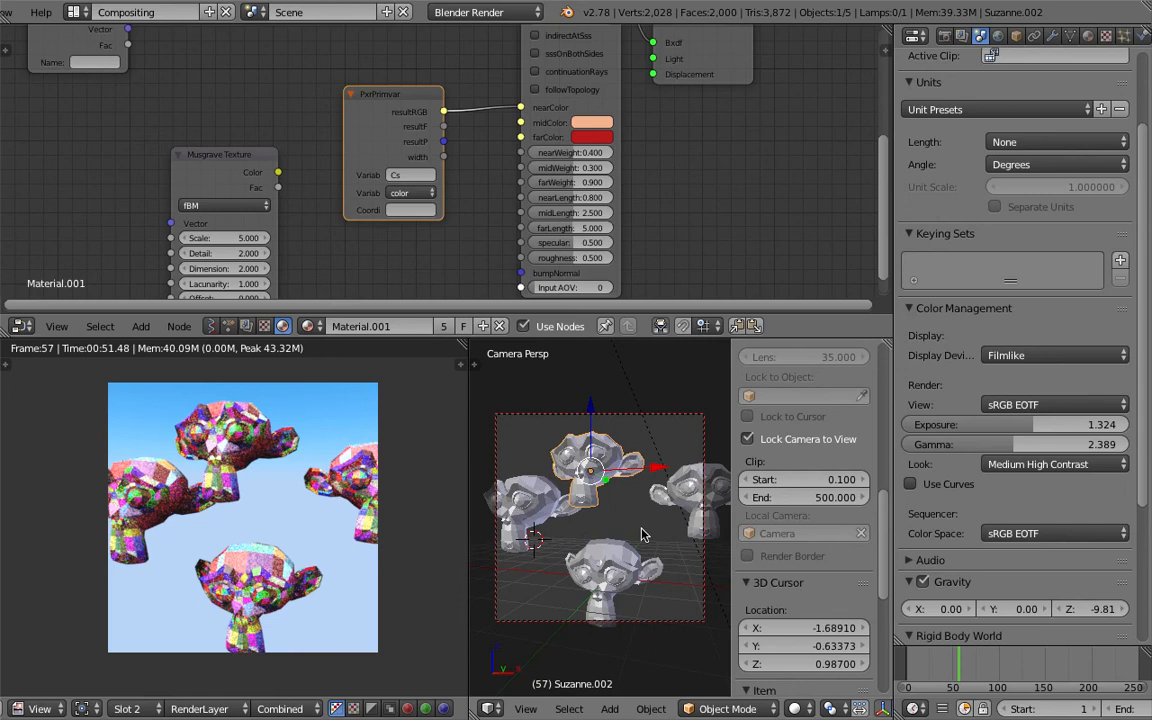
key(ctrl+2)
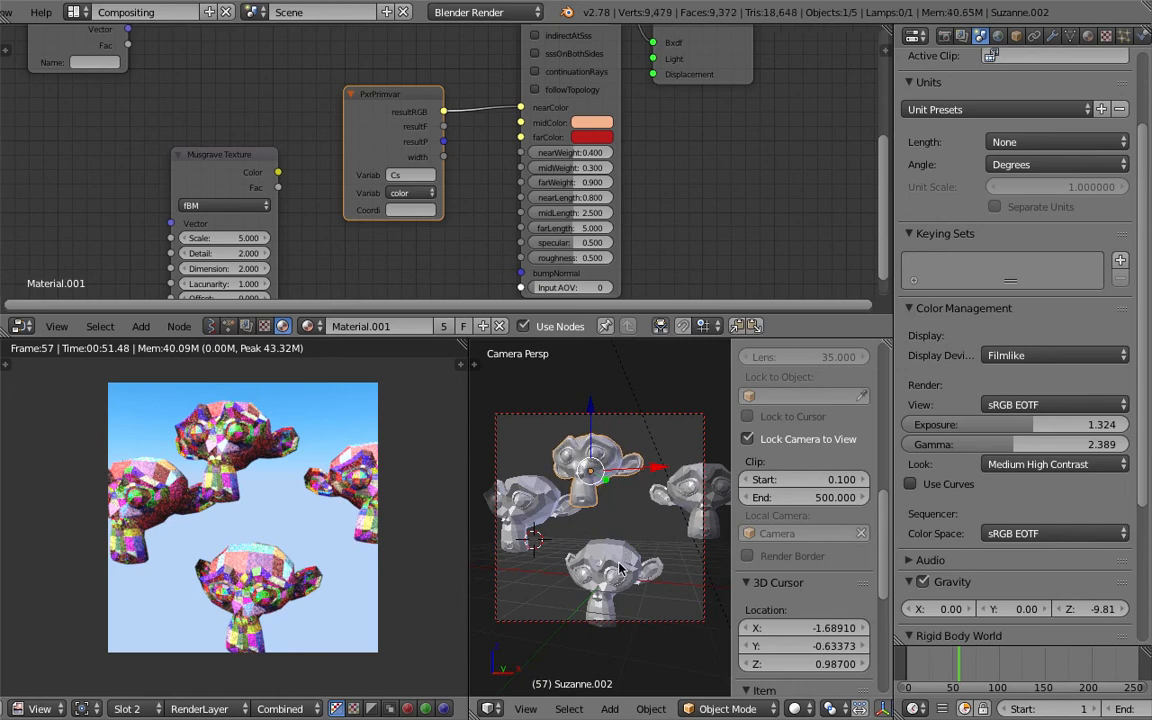
right_click(622, 558)
key(v)
click(749, 705)
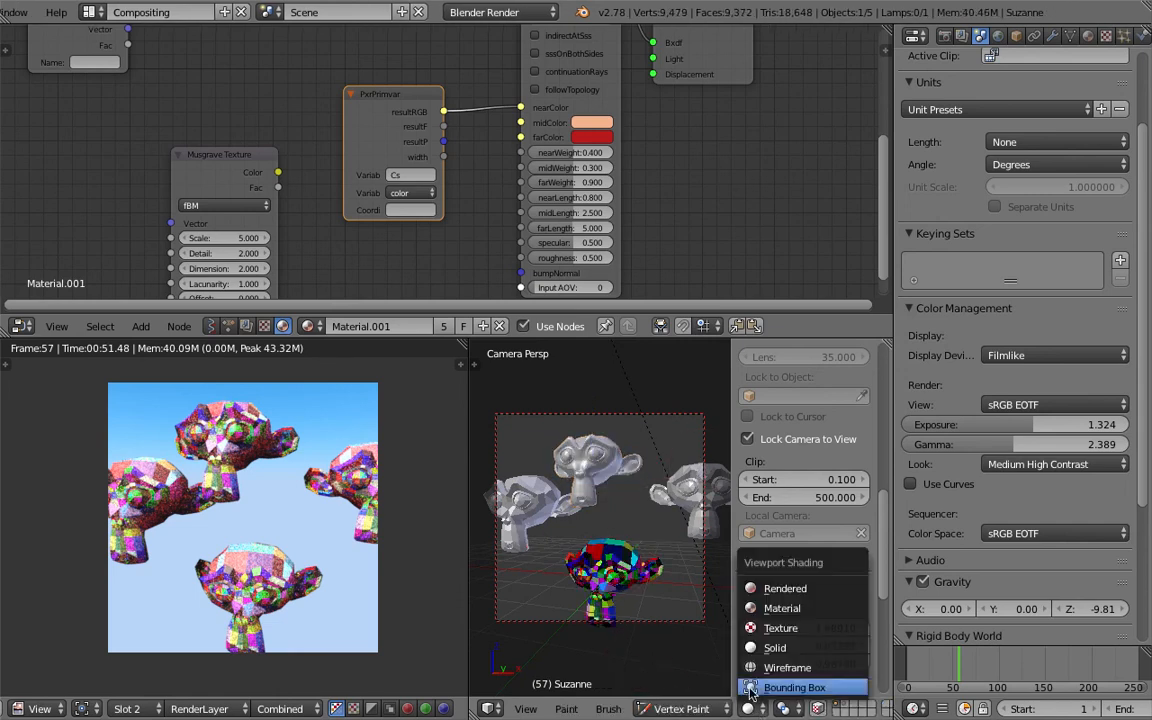
click(773, 647)
click(681, 708)
click(688, 684)
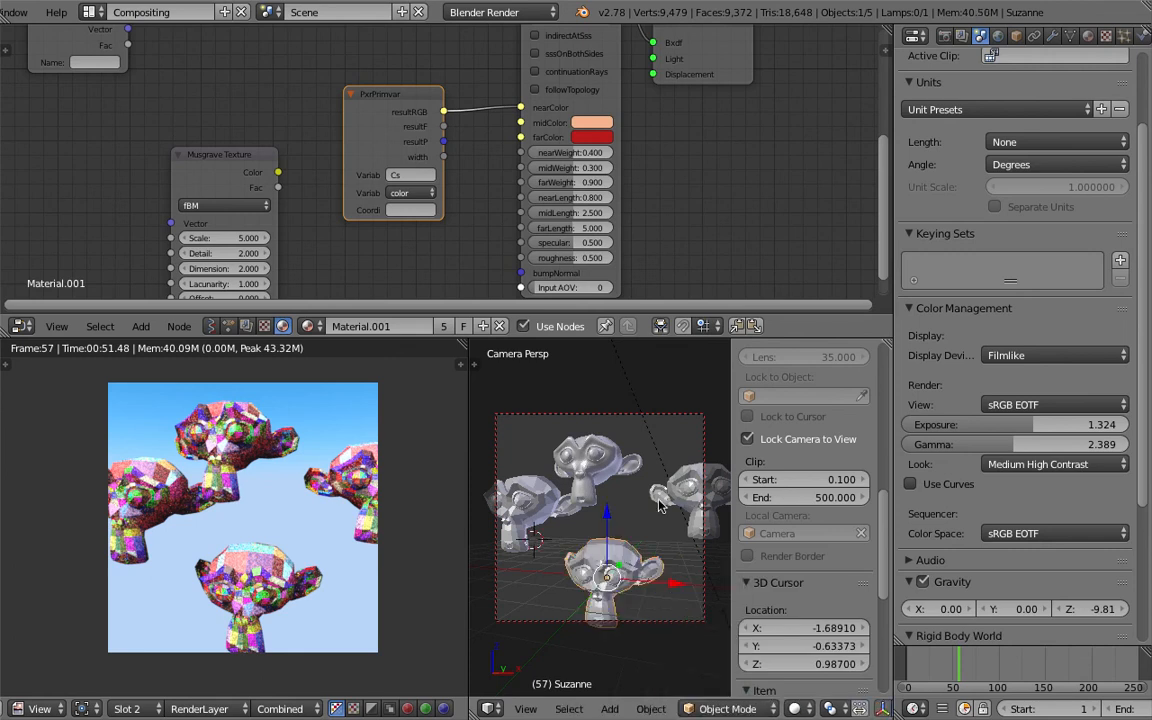
right_click(662, 503)
key(v)
click(680, 707)
click(681, 687)
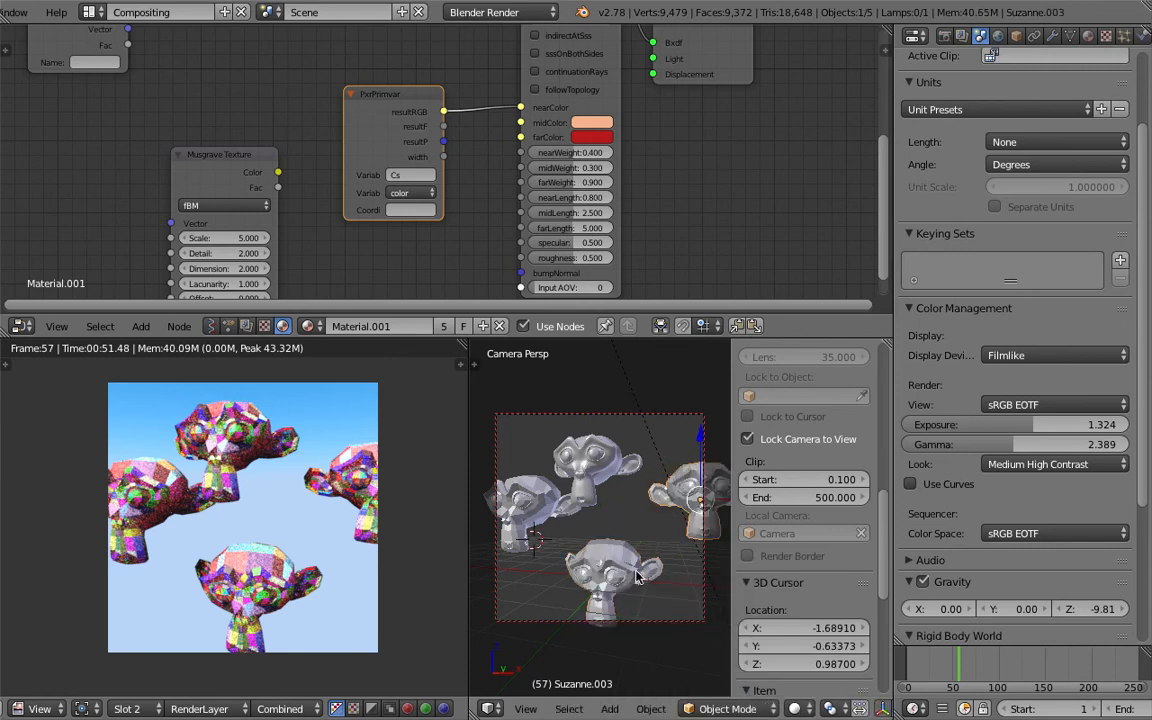
right_click(512, 498)
key(v)
click(690, 708)
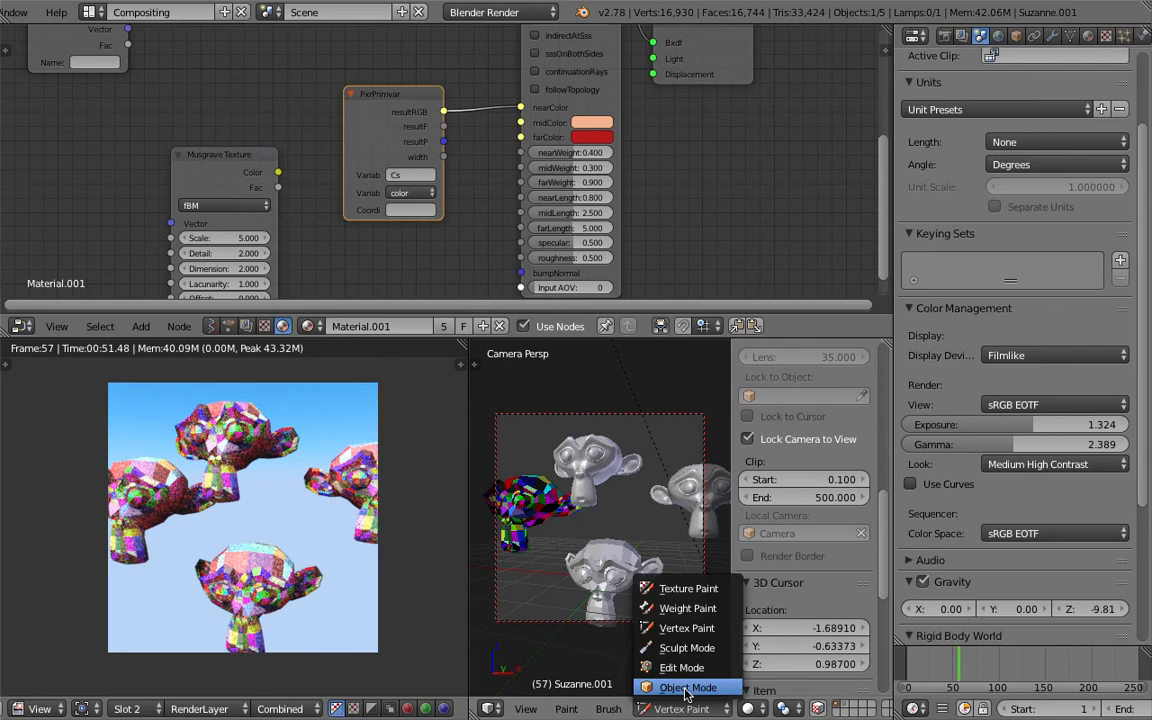
click(683, 688)
key(2)
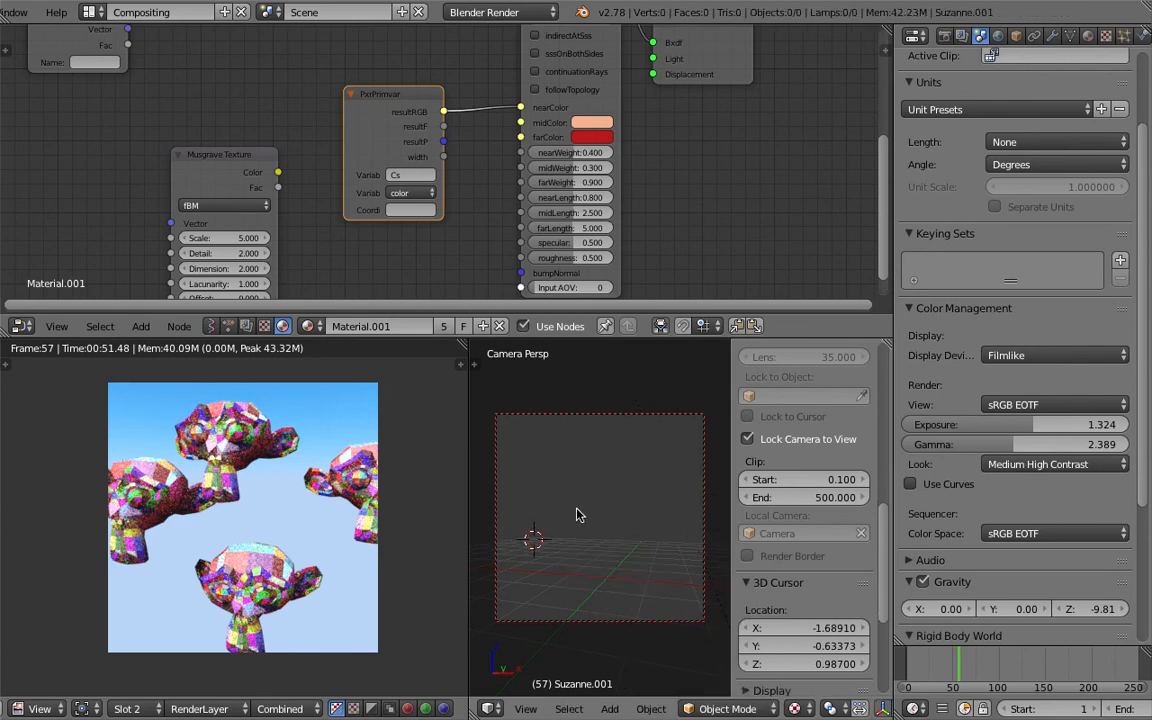
key(1)
key(alt+z)
click(720, 708)
click(795, 708)
click(820, 648)
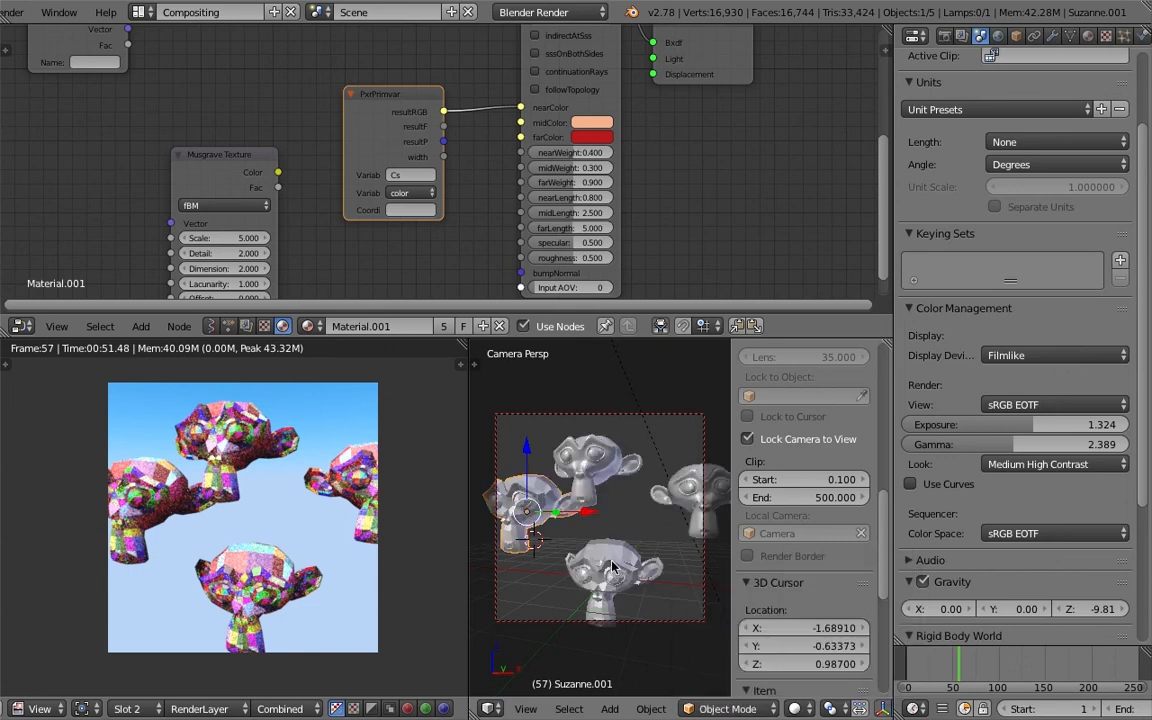
key(1)
Select all four Suzanne heads, give them level 2 subdivision surfaces and Shade Smooth, leaving nothing selected.
right_click(601, 495)
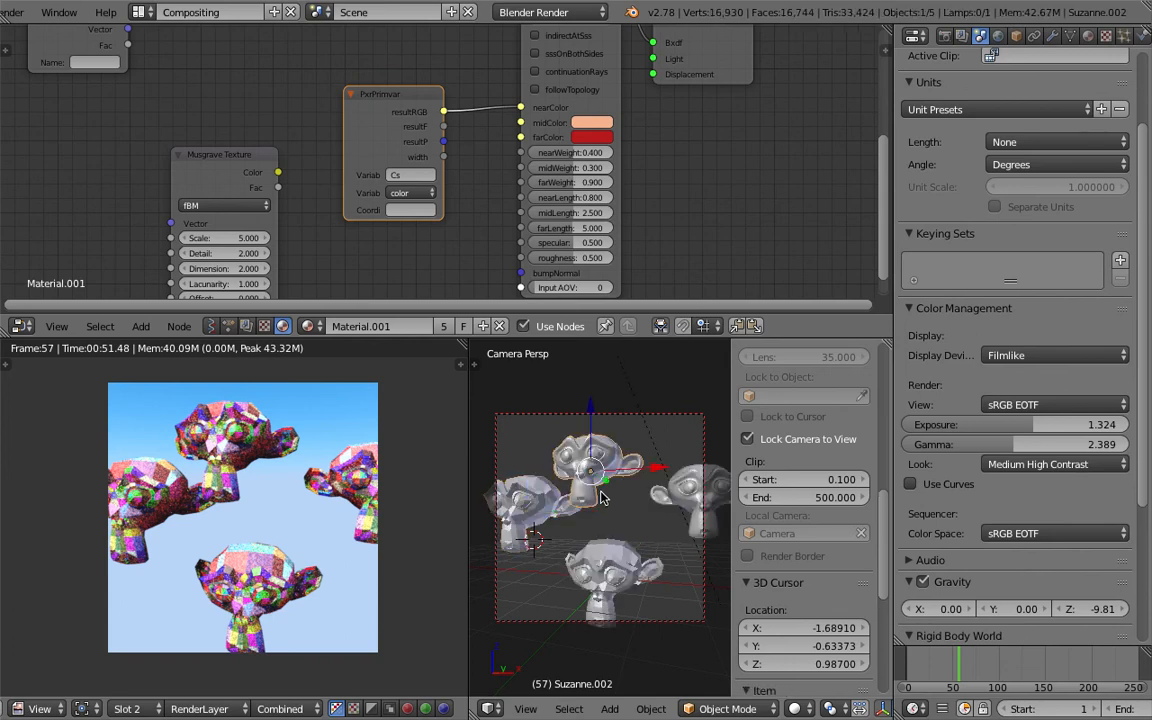
shift+right_click(548, 503)
shift+right_click(690, 490)
shift+right_click(632, 562)
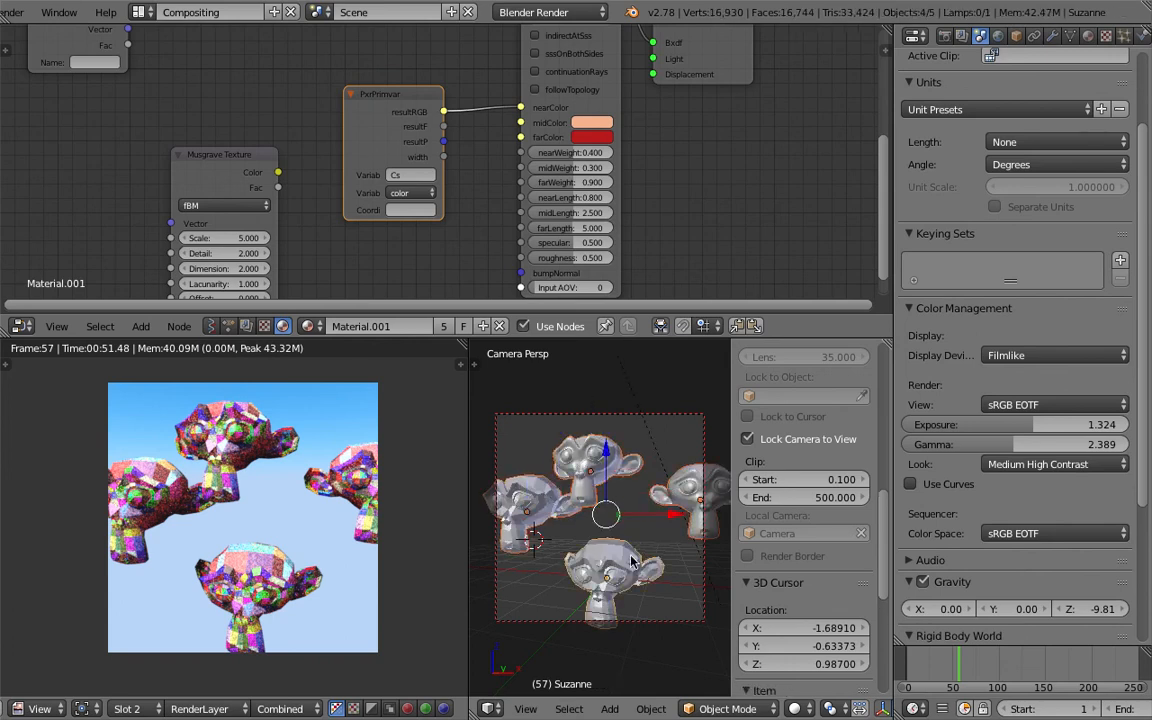
key(space)
text(smoo)
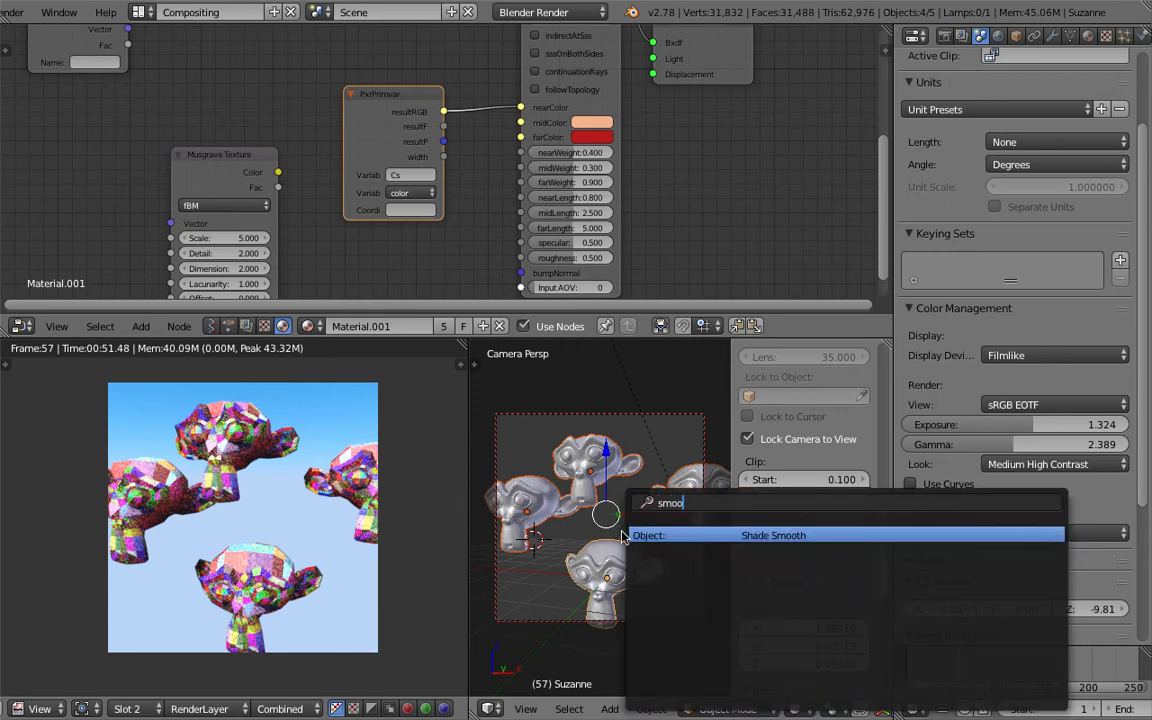
key(Return)
key(a)
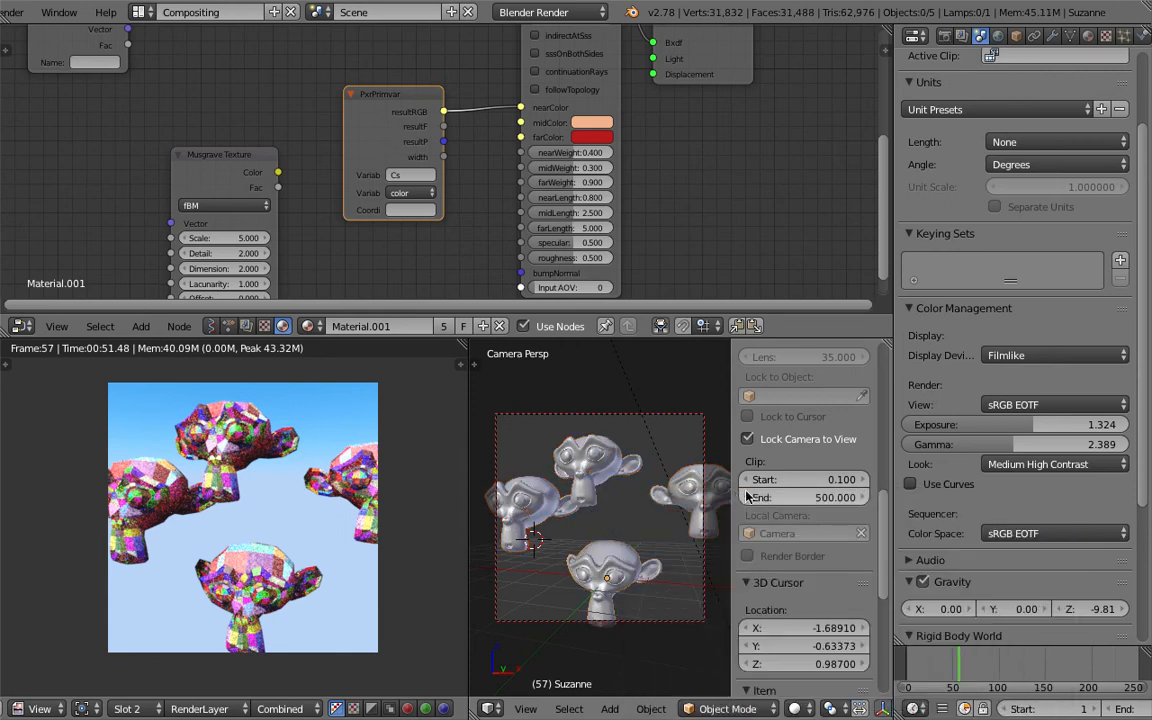
Set the horizontal render resolution to 788 px and pull the locked camera back so all four Suzanne heads fit the frame.
click(944, 36)
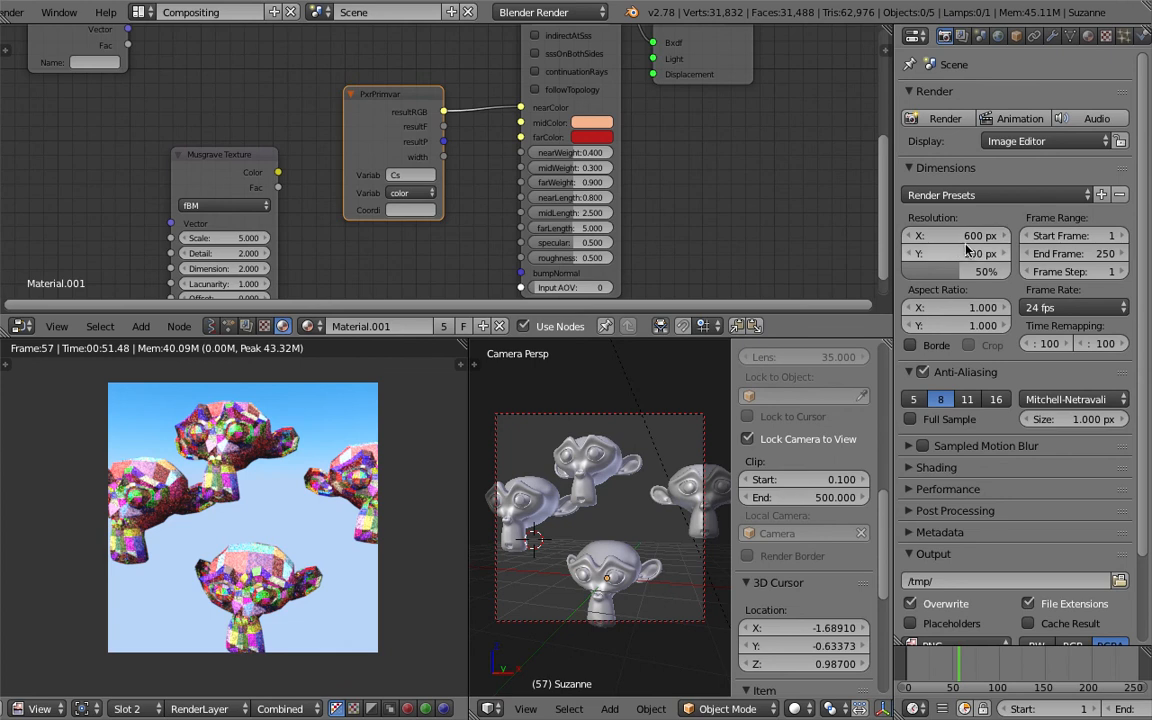
drag(953, 244, 1050, 244)
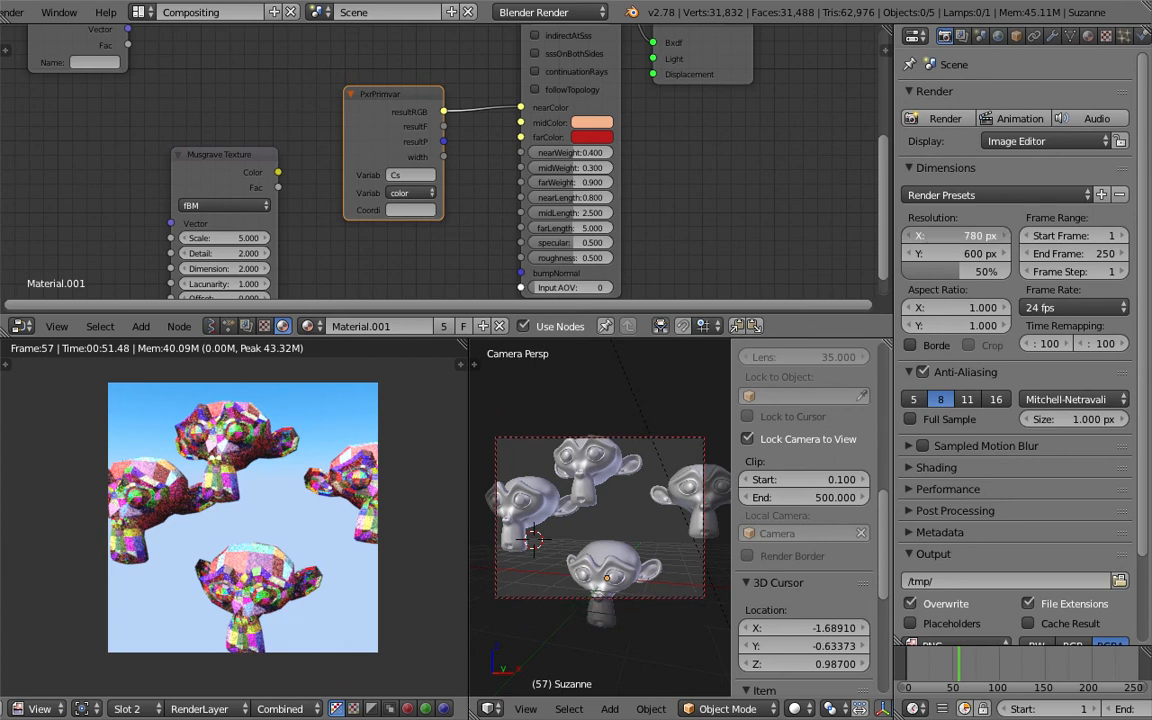
scroll(649, 509, down, 5)
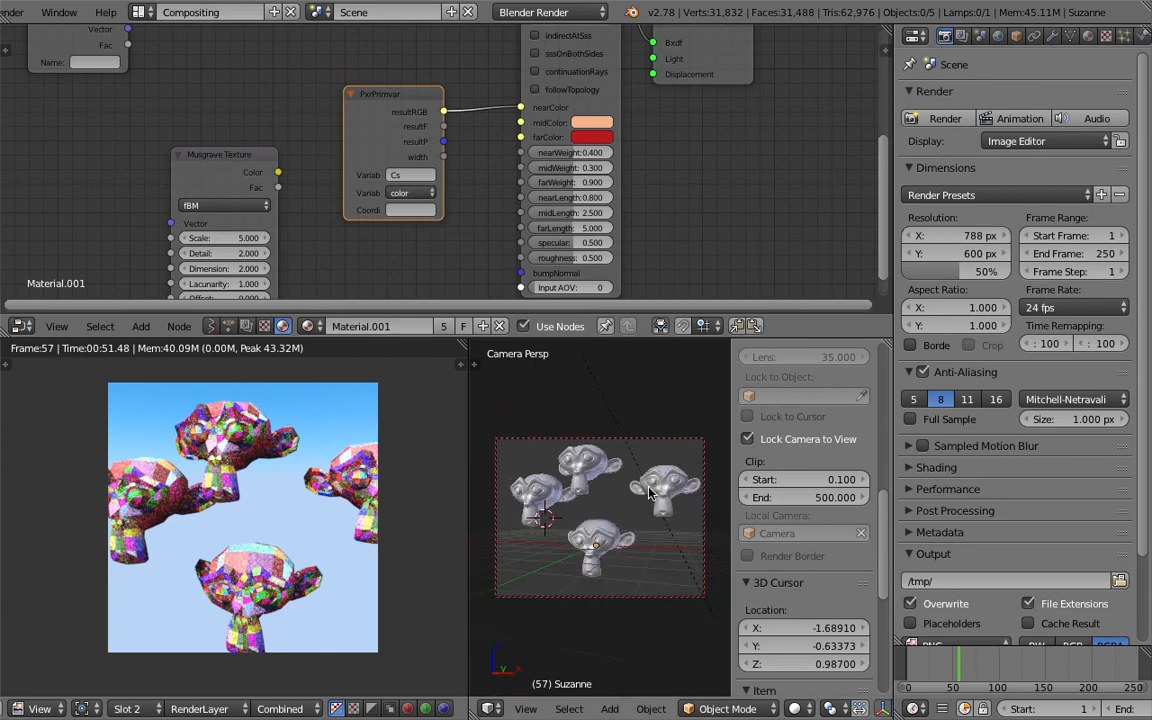
Render the image, inspect the result in a maximized image view, and return to the previous layout.
click(59, 12)
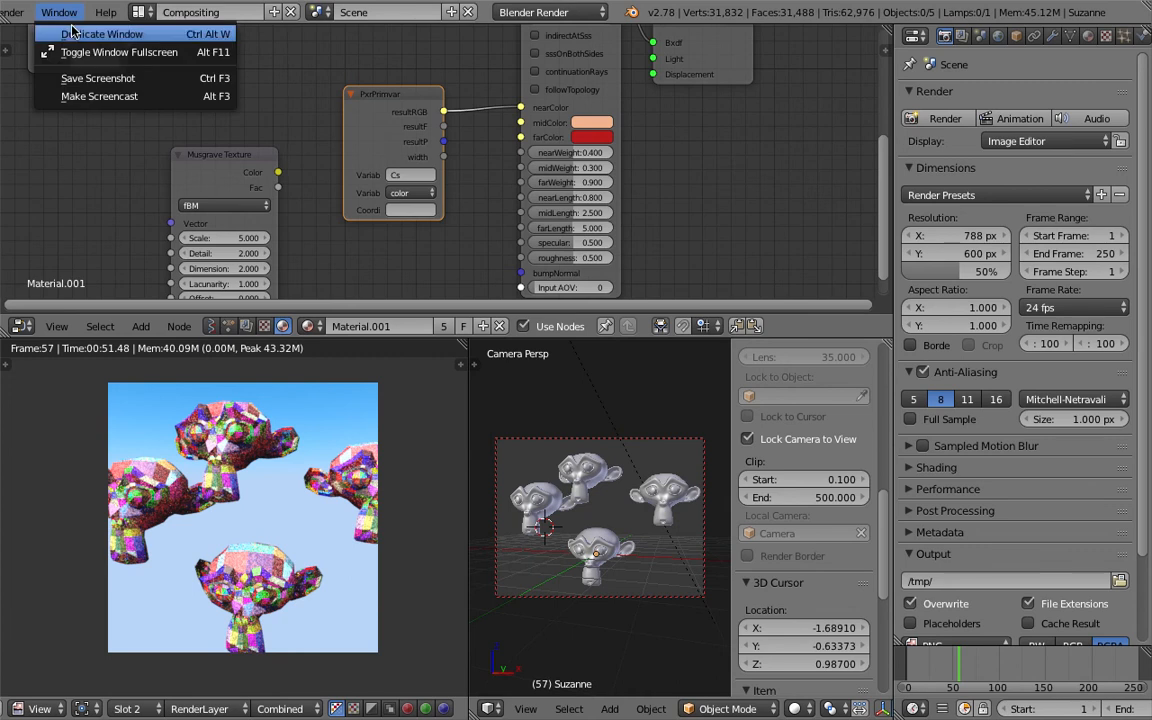
scroll(109, 173, up, 6)
scroll(98, 18, up, 3)
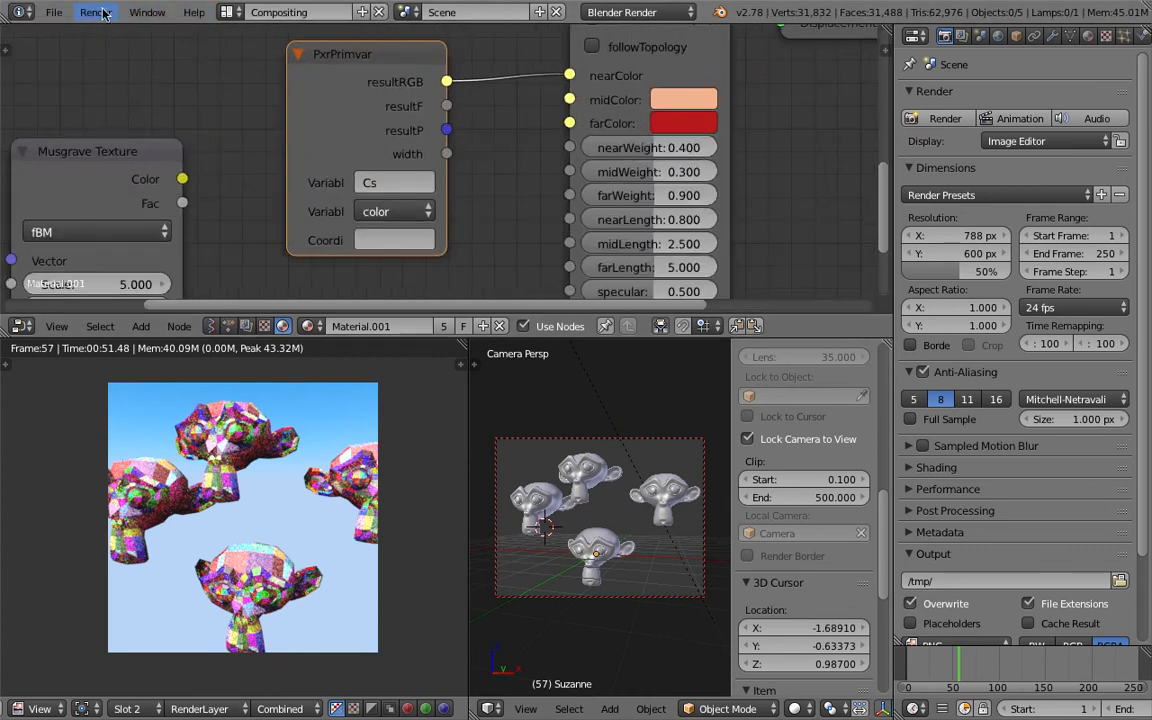
click(112, 11)
click(125, 34)
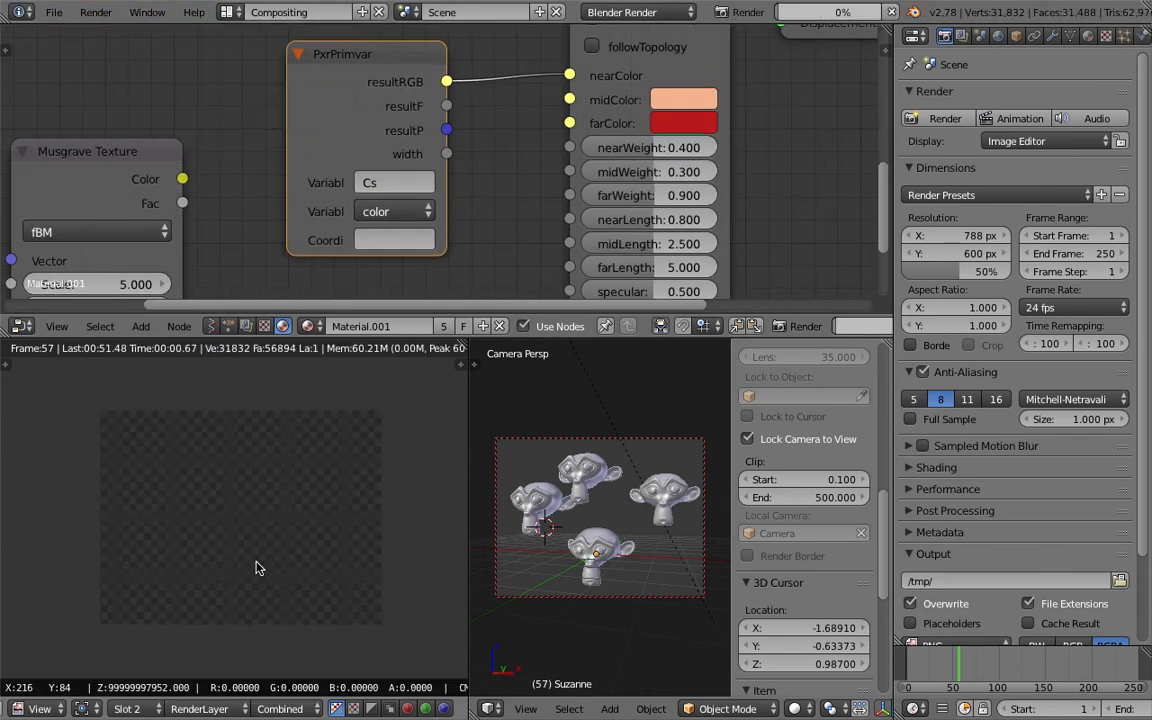
key(ctrl+Up)
scroll(434, 437, up, 1)
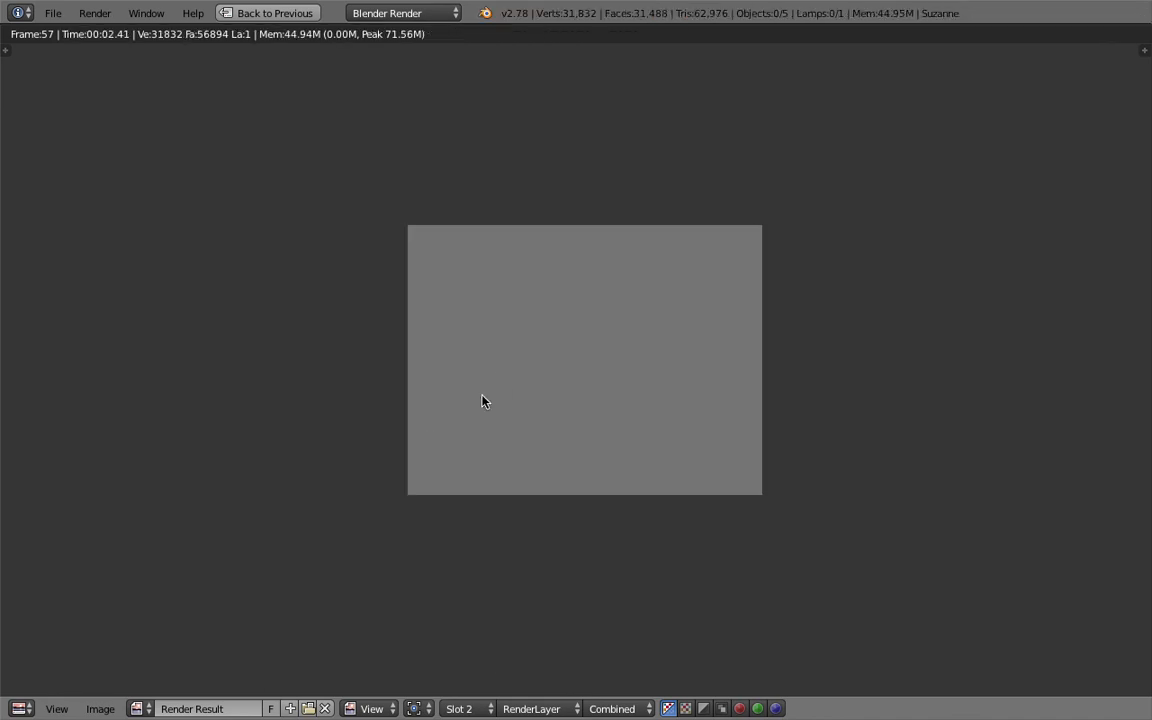
click(240, 13)
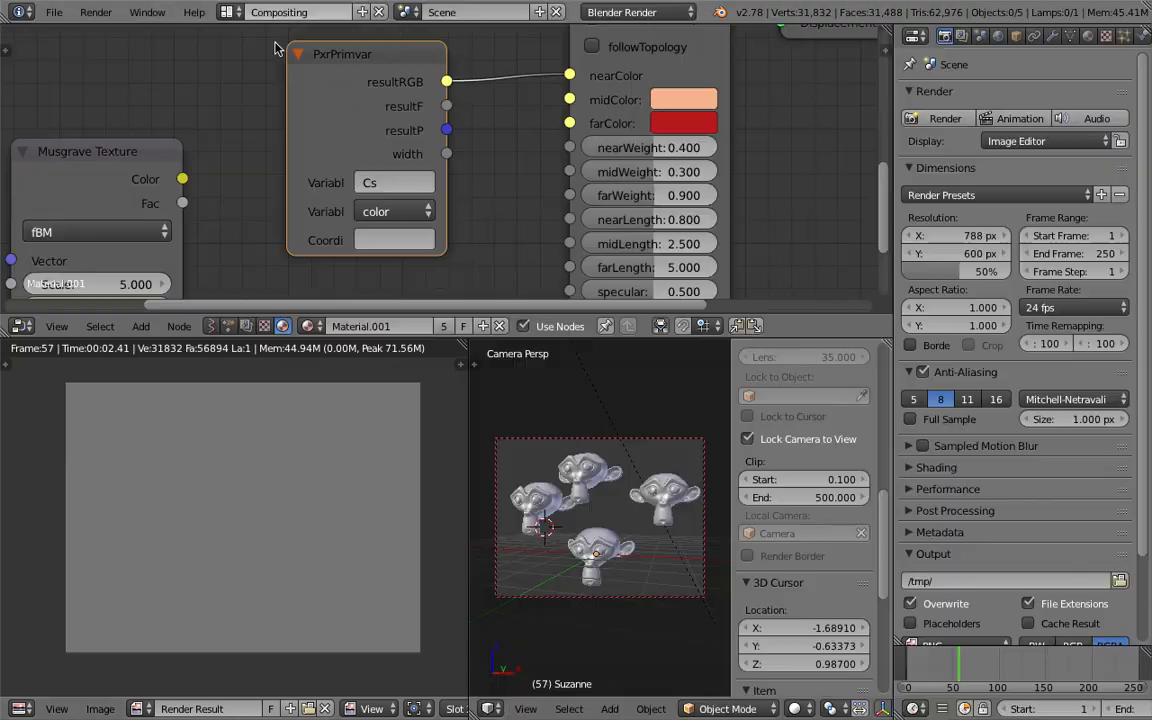
Select Suzanne.003, split an area off above the Properties editor, and turn it into an Outliner to check the scene objects.
right_click(555, 507)
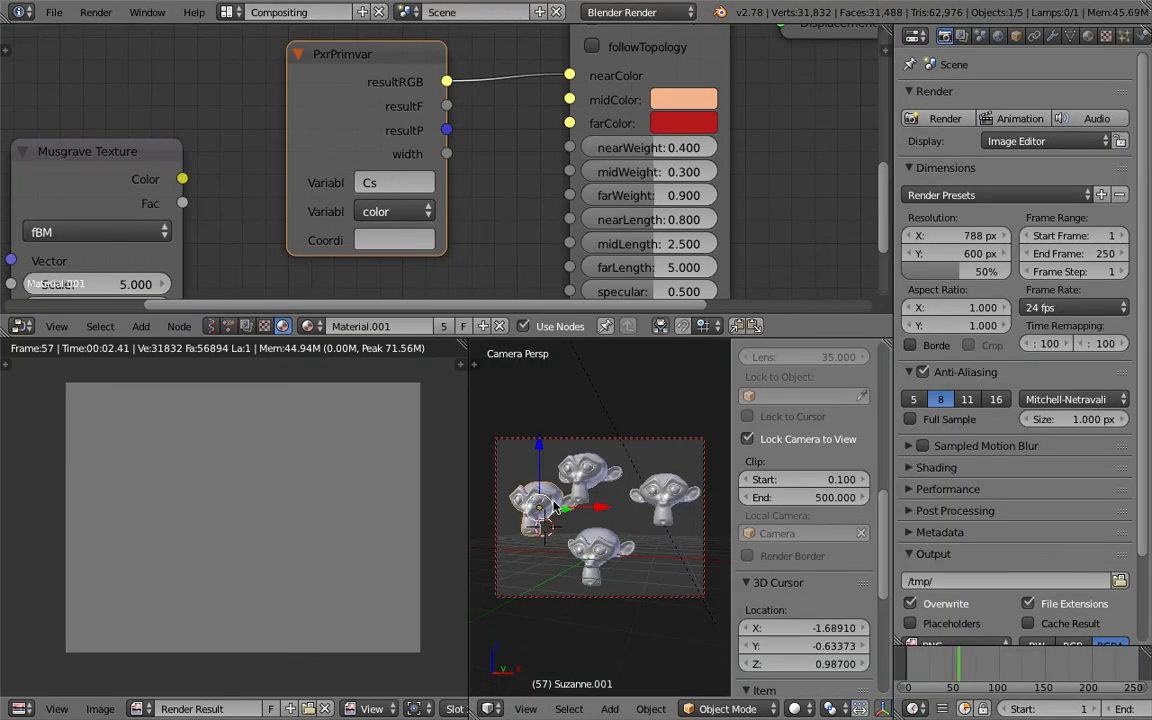
right_click(663, 497)
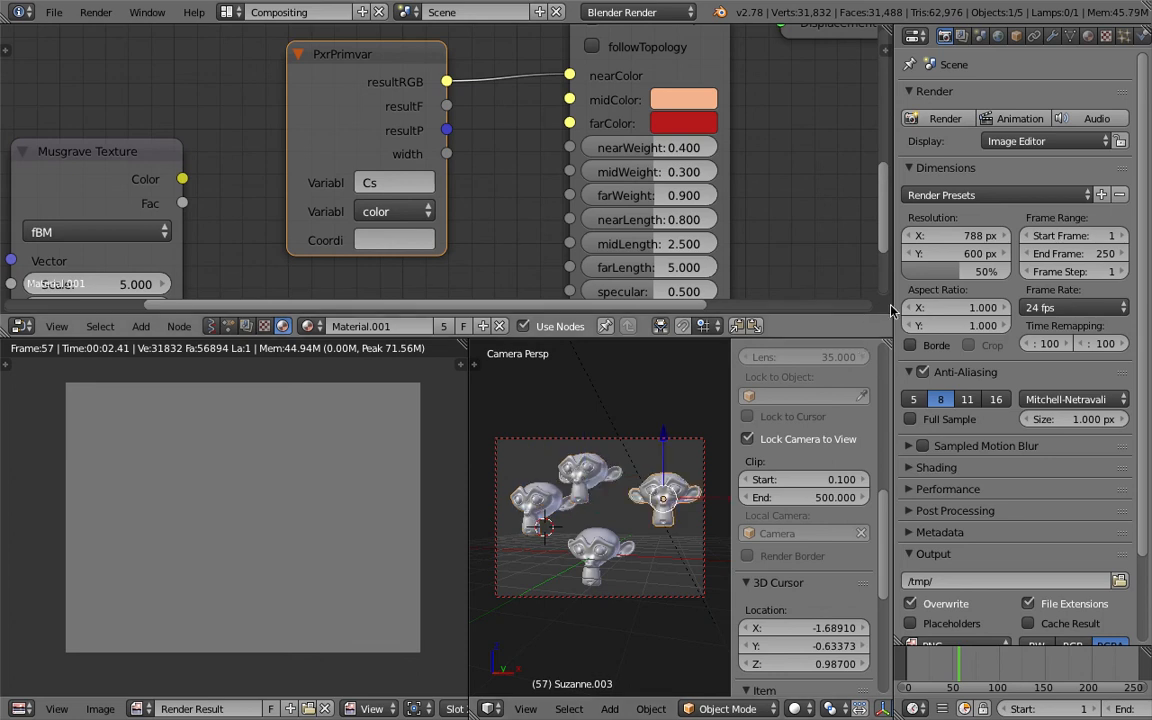
scroll(862, 709, down, 6)
drag(1141, 27, 1141, 229)
click(915, 36)
click(946, 325)
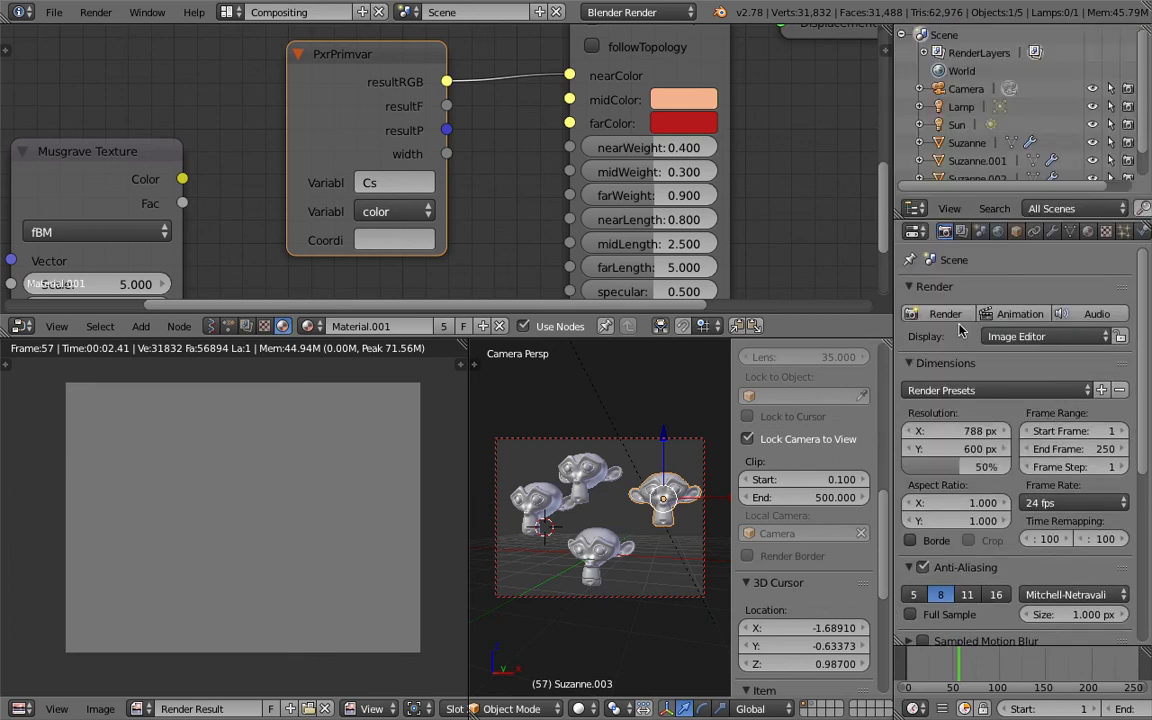
scroll(1043, 152, down, 1)
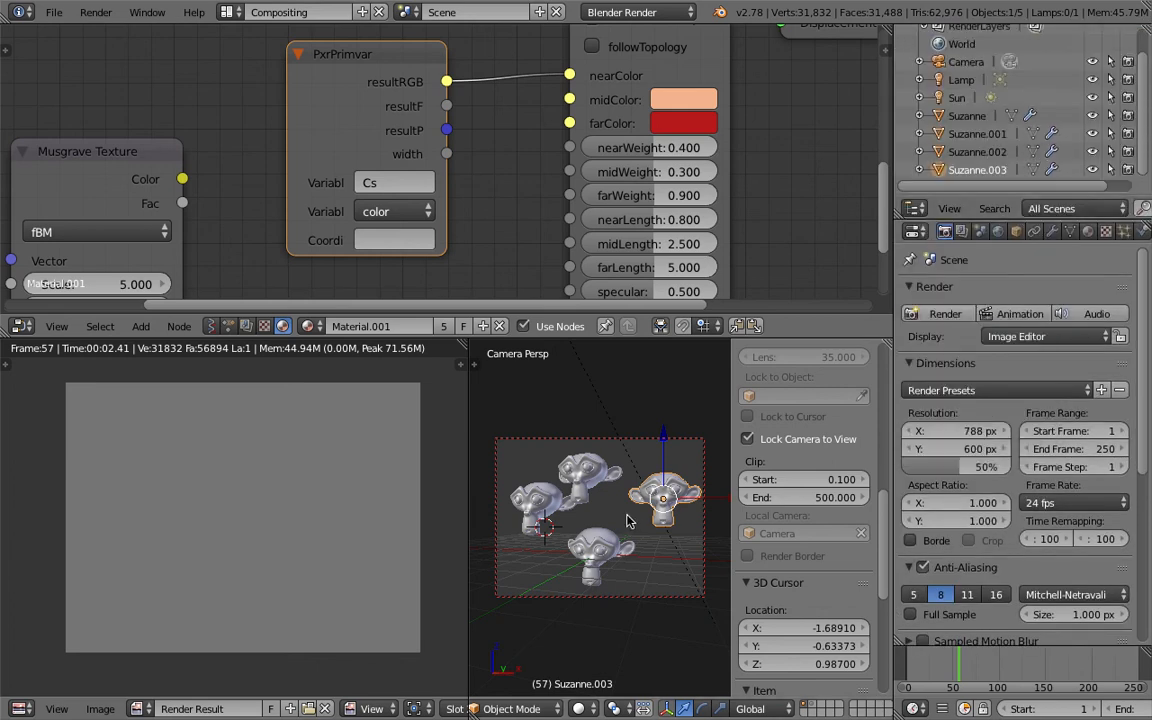
Pull the camera back slightly, move the Camera object from its own layer to layer 1, and display layer 1.
middle_drag(565, 442, 620, 503)
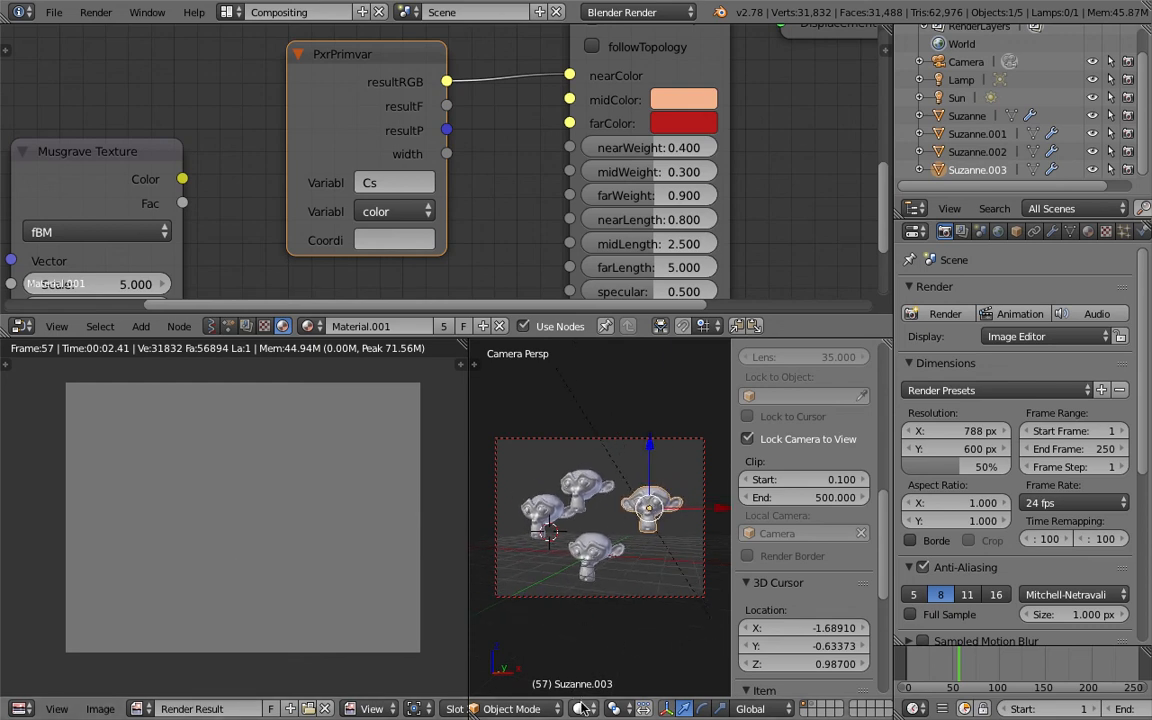
click(808, 709)
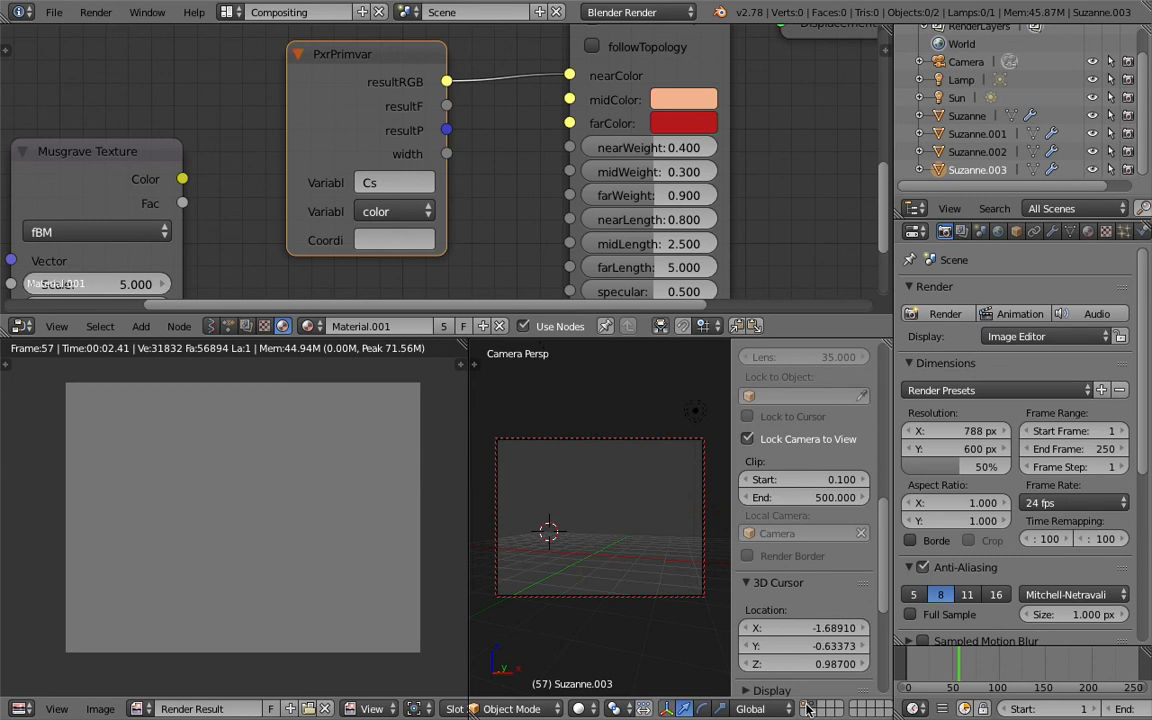
click(969, 64)
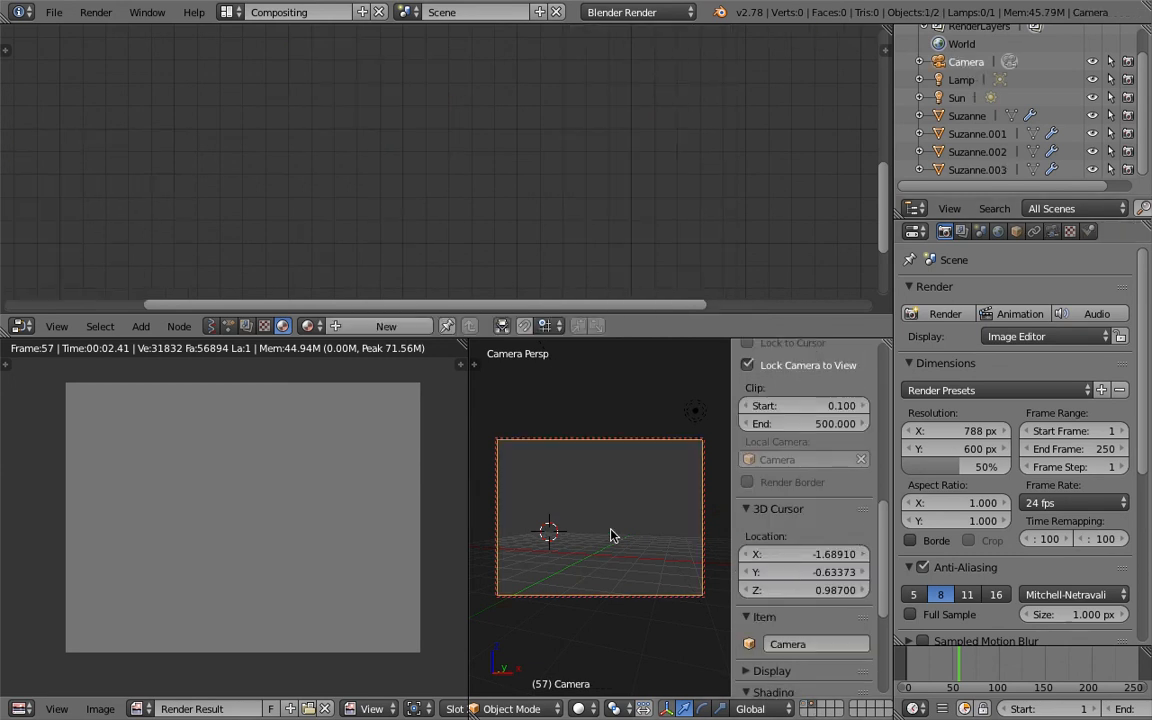
key(m)
key(1)
click(597, 452)
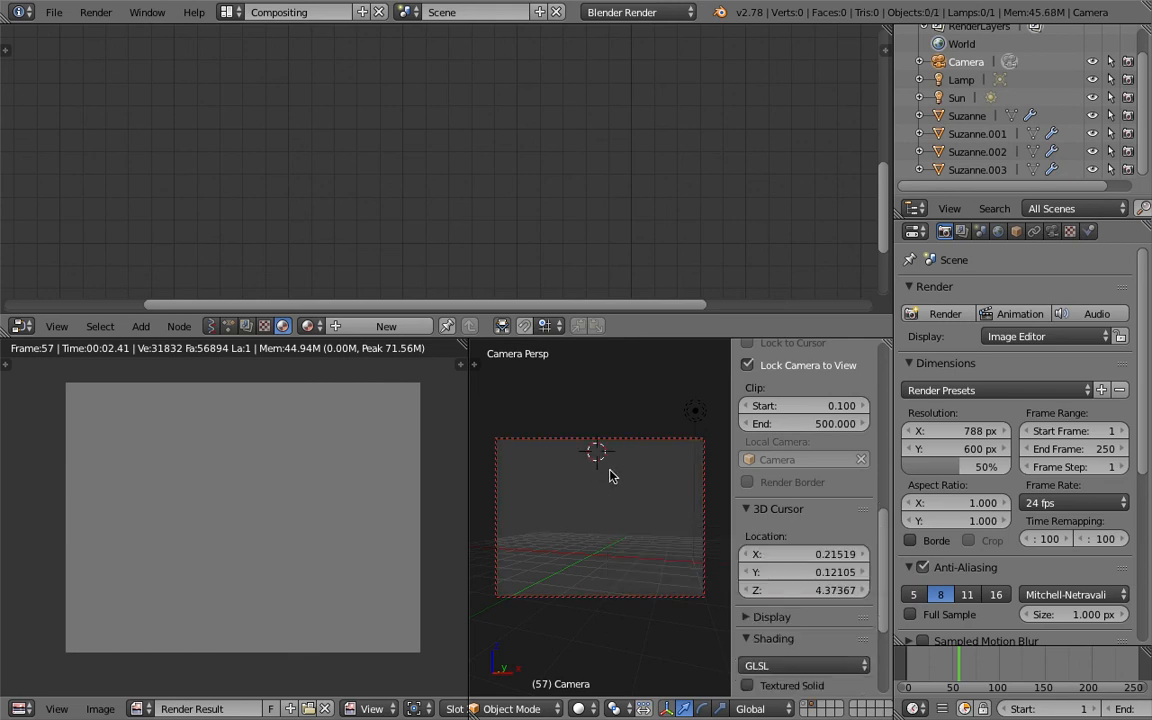
key(1)
Render the image again and check the result and the scene's objects in the Outliner.
click(96, 12)
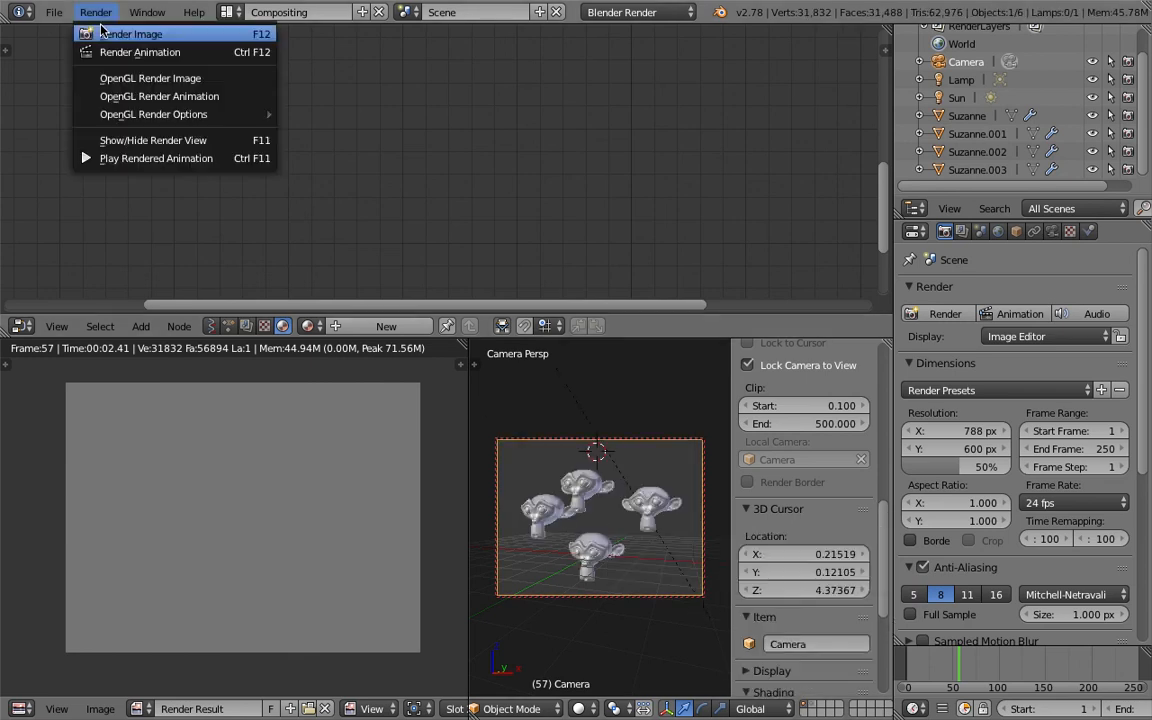
click(102, 32)
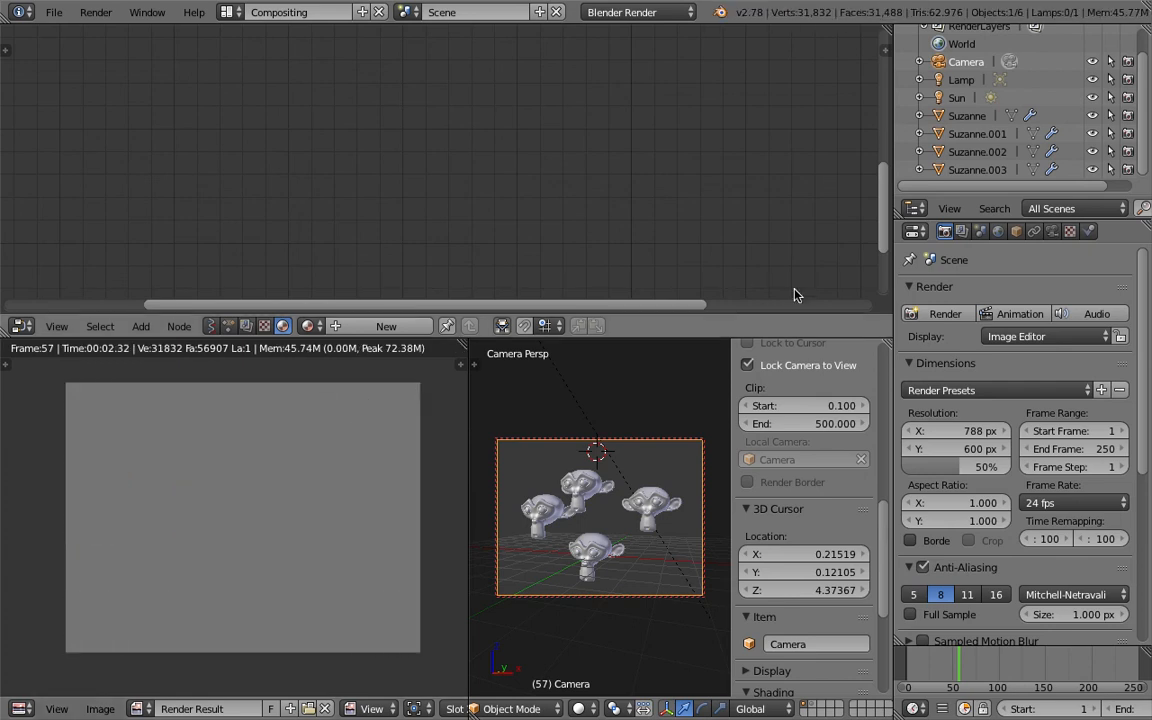
scroll(750, 420, up, 3)
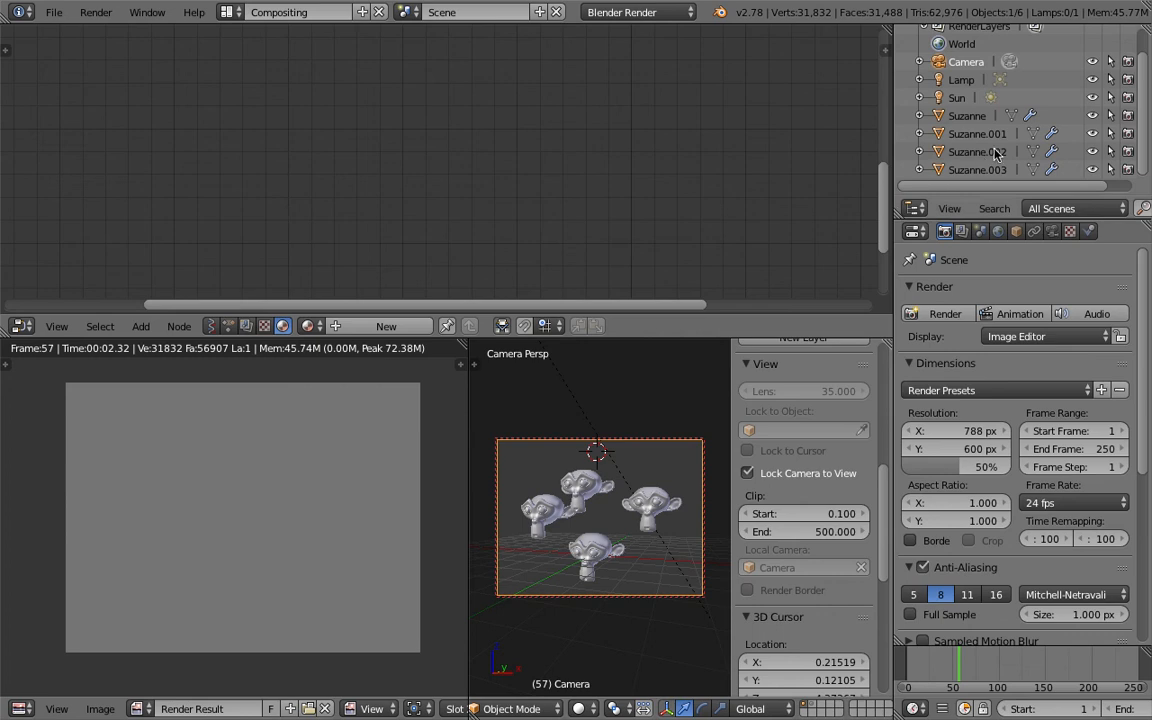
scroll(995, 152, up, 2)
scroll(580, 462, down, 2)
scroll(304, 498, up, 3)
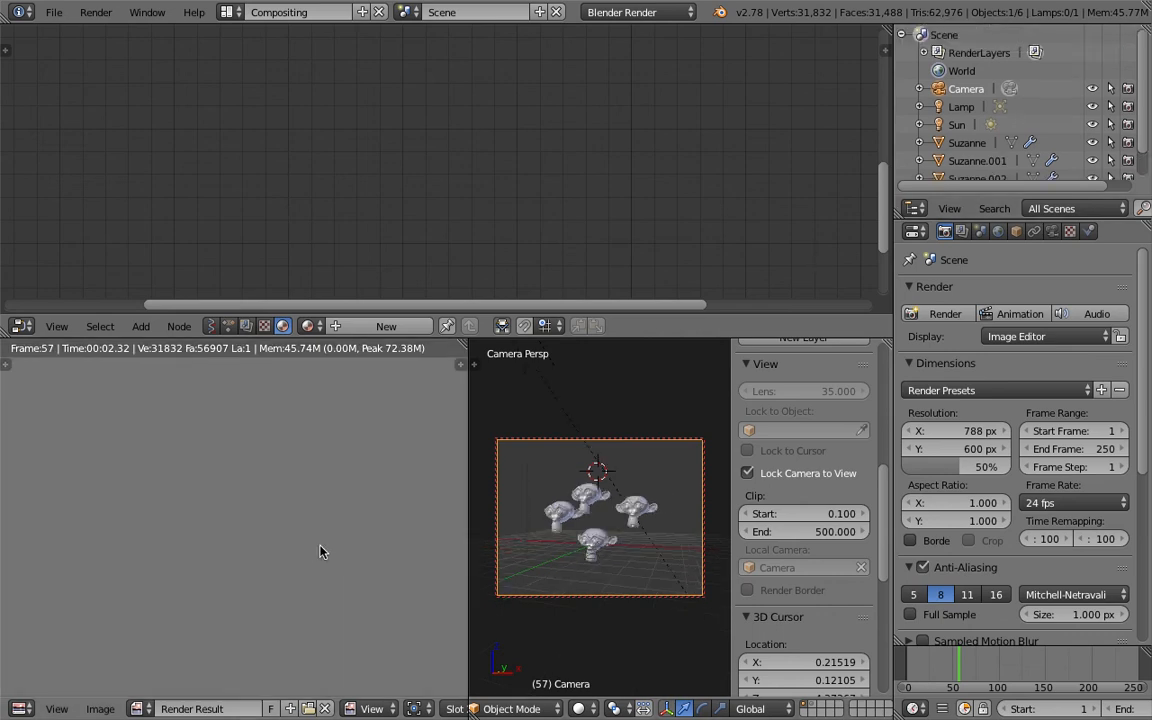
scroll(320, 551, down, 3)
Keep solid viewport shading, turn off Lock Camera to View, and orbit out of the camera view.
click(580, 708)
click(604, 663)
scroll(627, 545, up, 2)
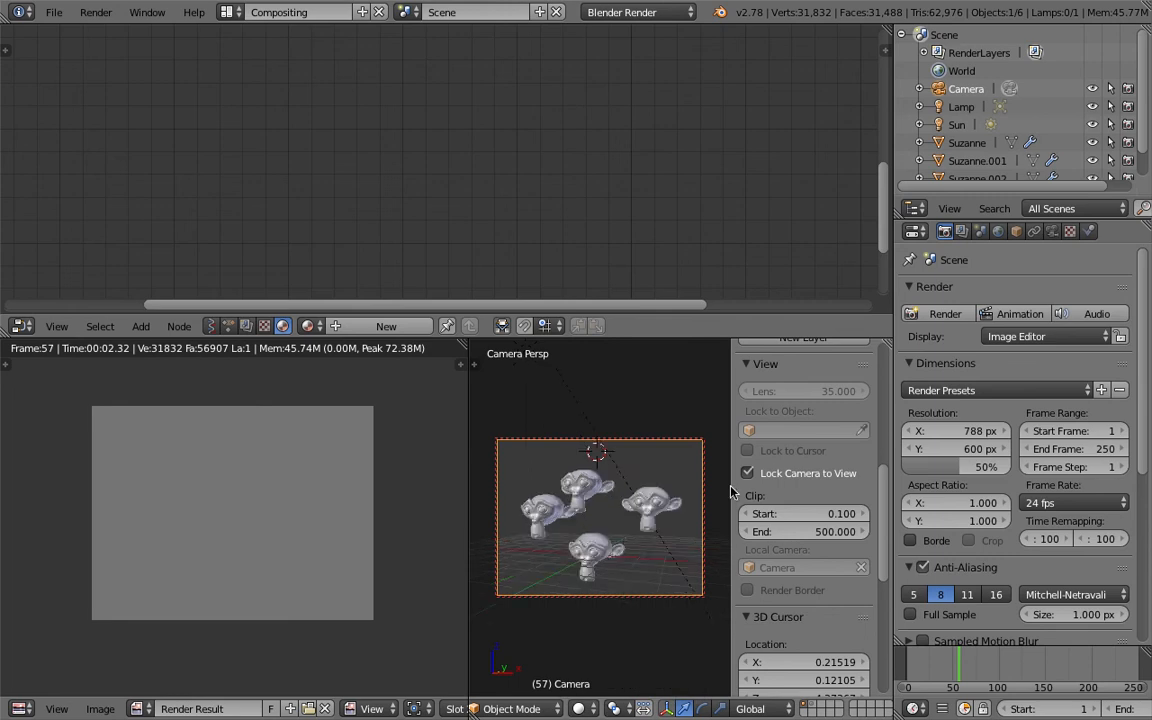
click(748, 473)
middle_drag(602, 464, 638, 523)
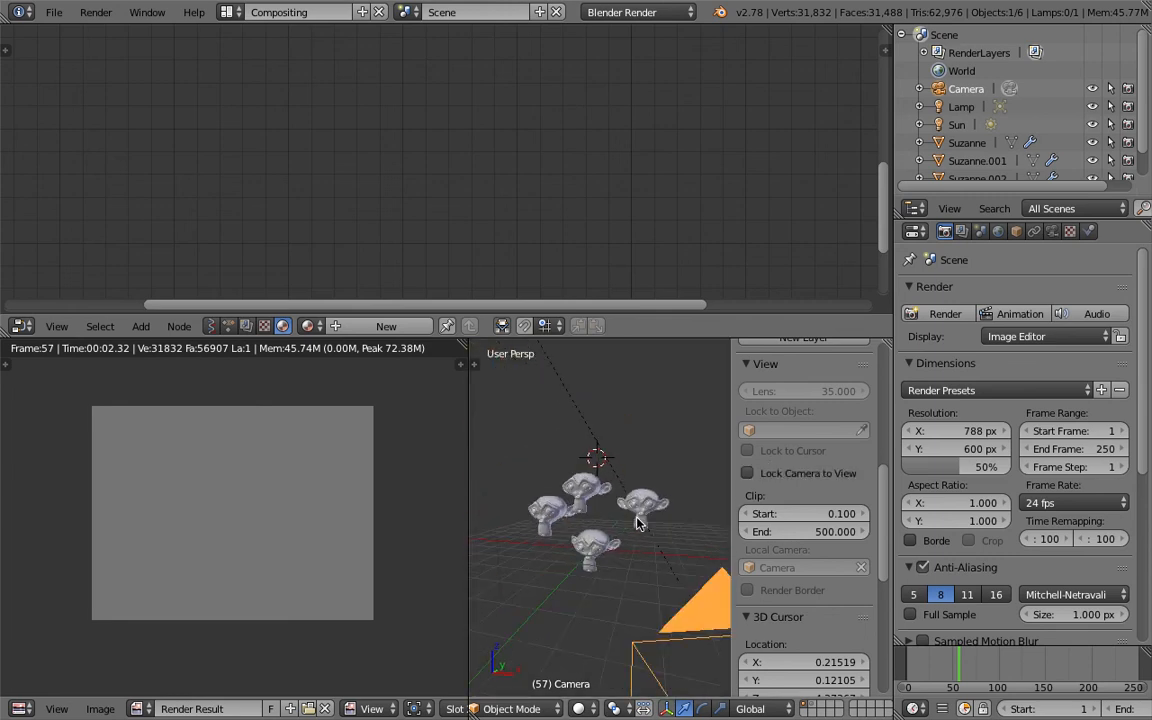